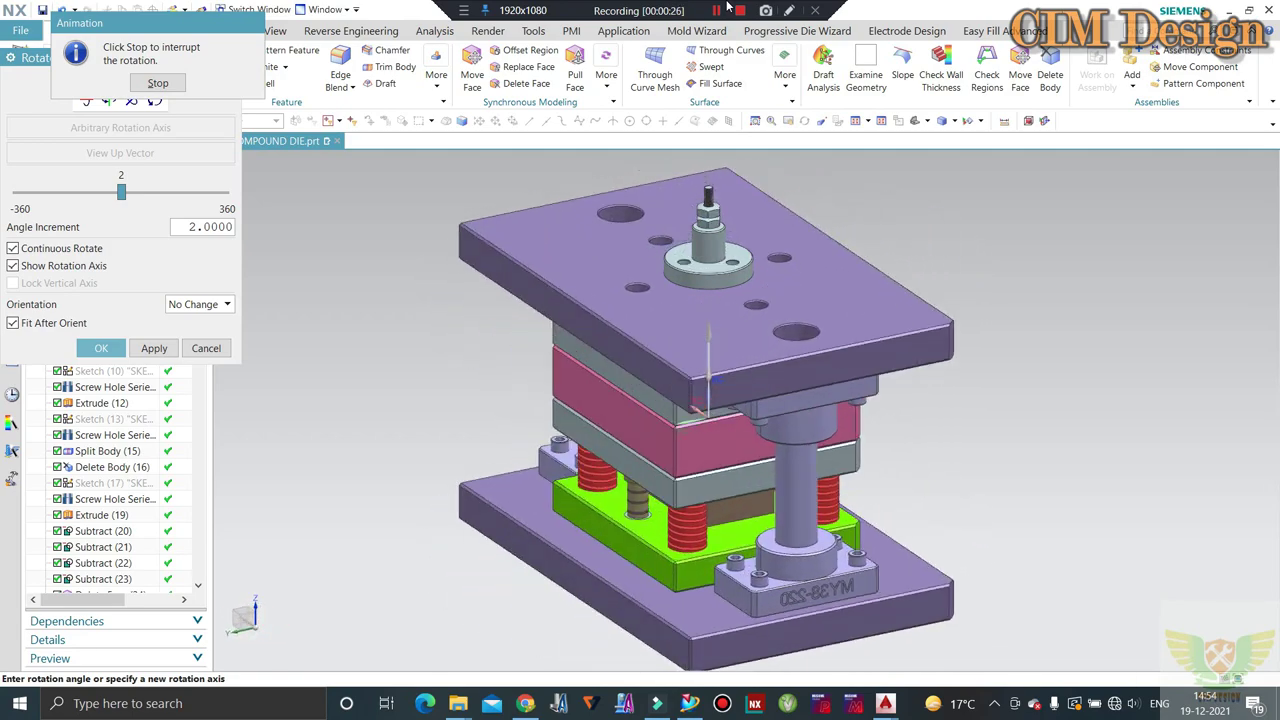
- Stop the compound die assembly's continuous spin and orbit it slightly
key("Escape")
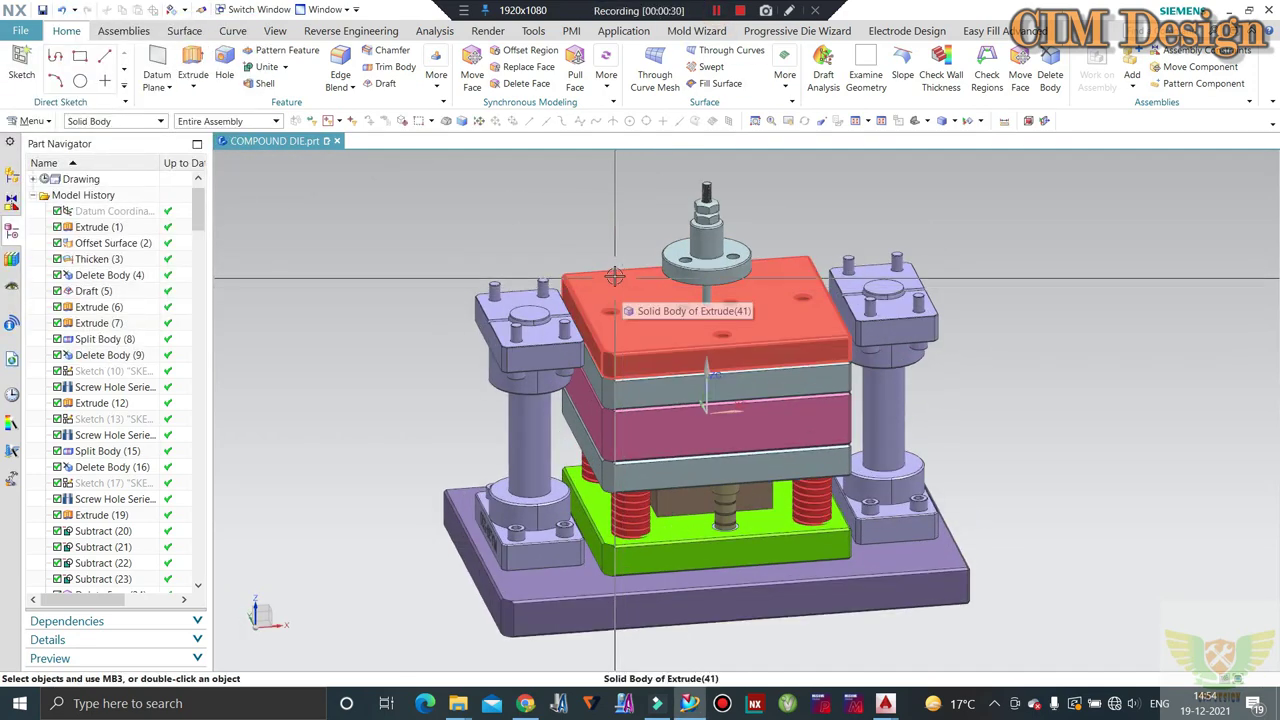
middle_click_drag(615, 276, 623, 277)
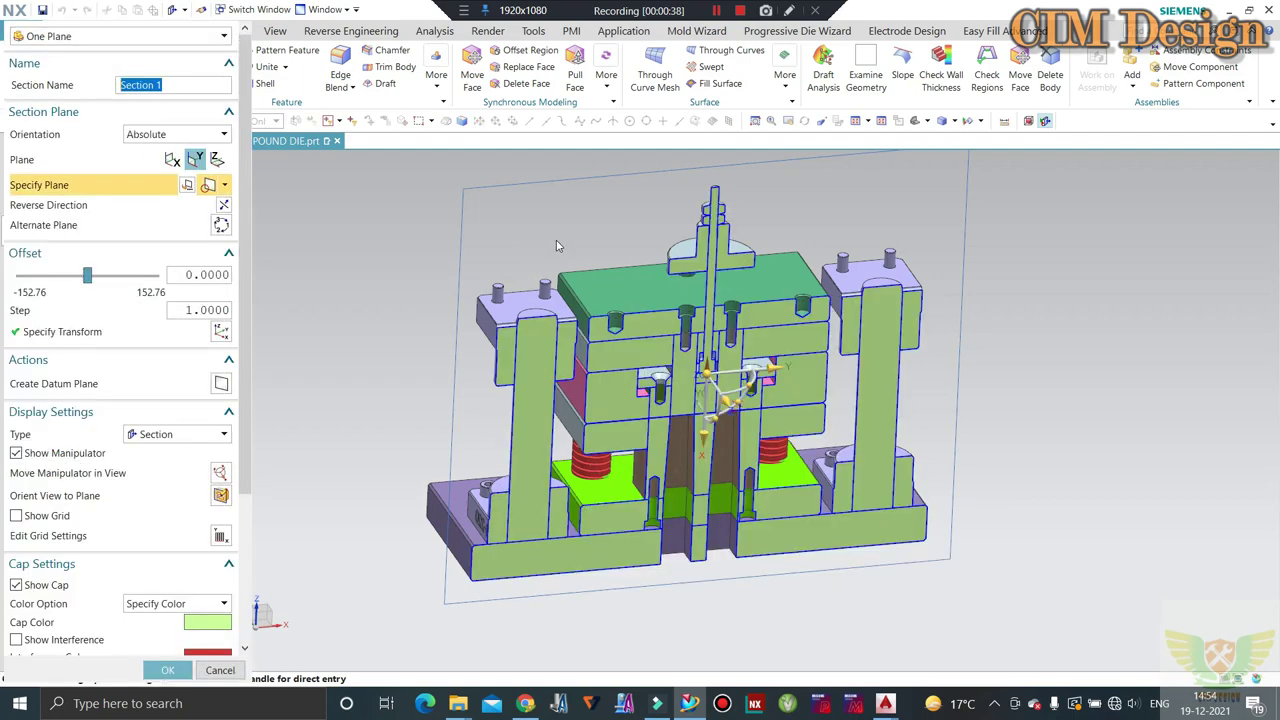
- Orbit the sectioned die to inspect the cut, then cancel the section to restore the full assembly
mouse_move(556, 240)
middle_mouse_down()
mouse_move(528, 216)
mouse_move(503, 220)
mouse_move(514, 243)
mouse_move(517, 226)
mouse_move(541, 221)
mouse_move(586, 271)
mouse_move(723, 258)
mouse_move(785, 88)
middle_mouse_up()
mouse_move(998, 146)
middle_mouse_down()
mouse_move(749, 251)
mouse_move(700, 250)
middle_mouse_up()
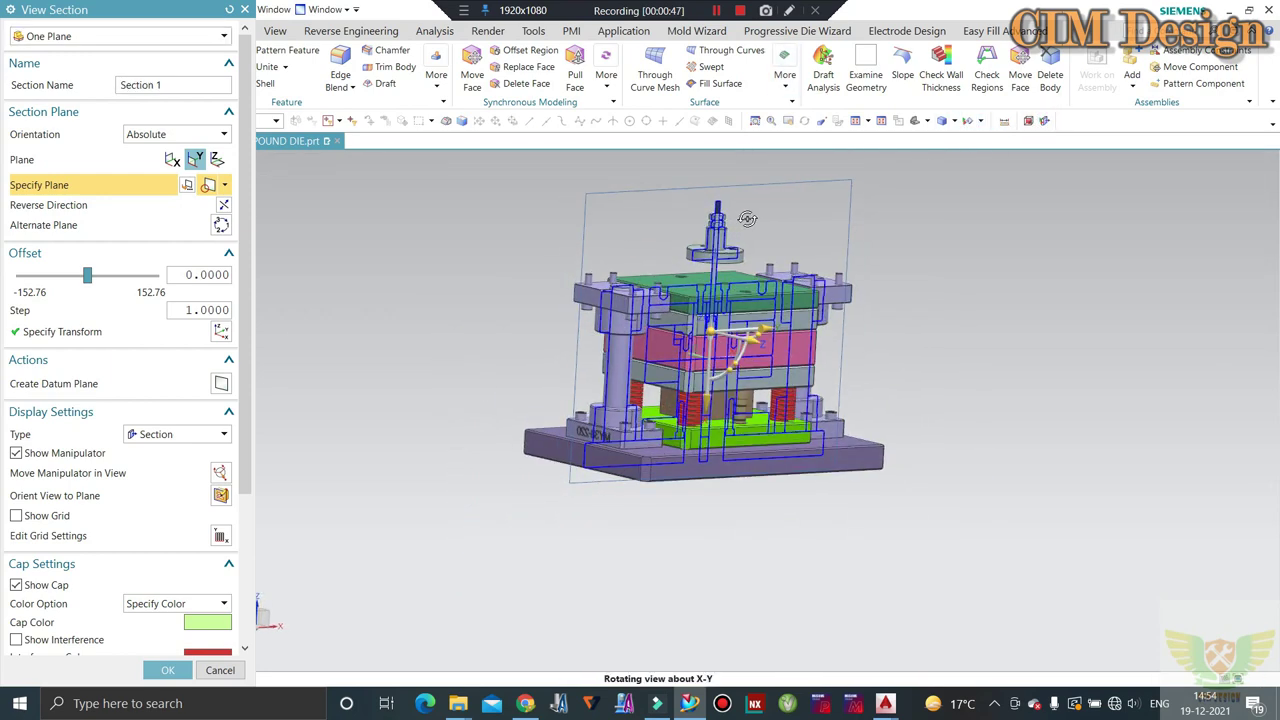
left_click(220, 670)
mouse_move(648, 406)
middle_mouse_down()
mouse_move(699, 335)
mouse_move(740, 349)
middle_mouse_up()
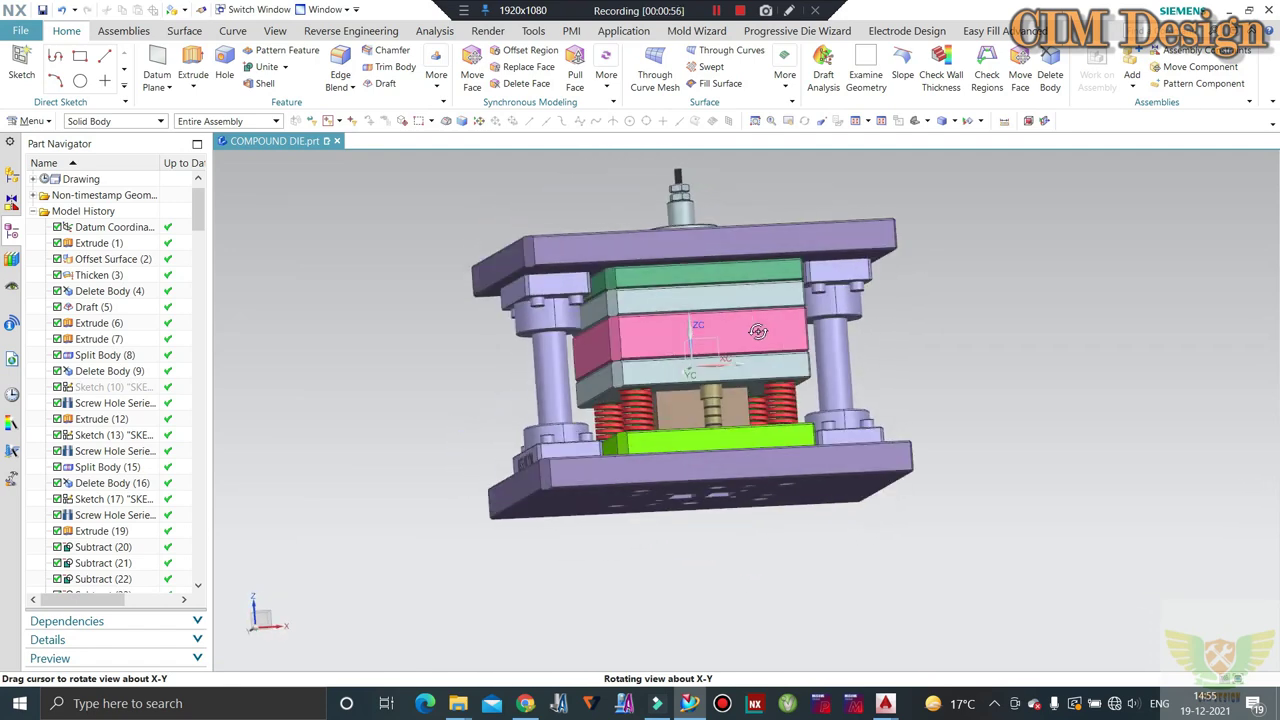
mouse_move(740, 349)
middle_mouse_down()
mouse_move(799, 350)
mouse_move(777, 348)
middle_mouse_up()
scroll(799, 350, "up", 3)
scroll(799, 350, "down", 3)
scroll(790, 355, "up", 2)
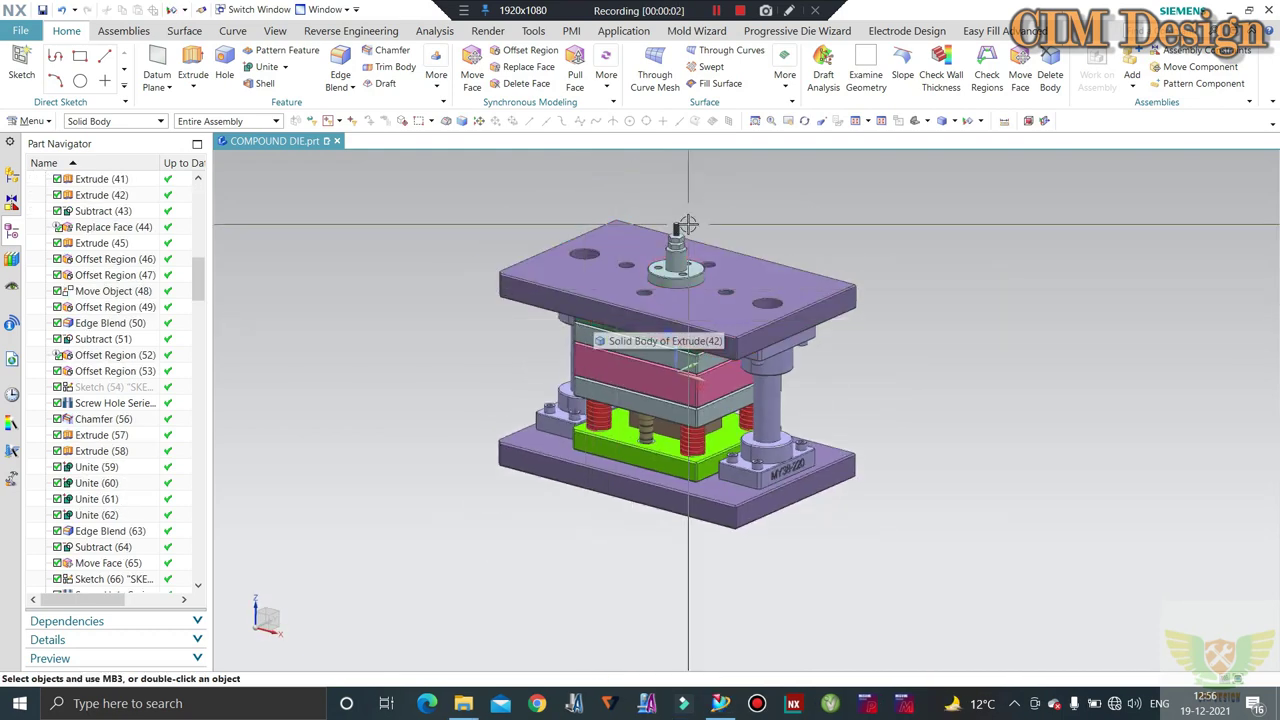
scroll(688, 224, "up", 1)
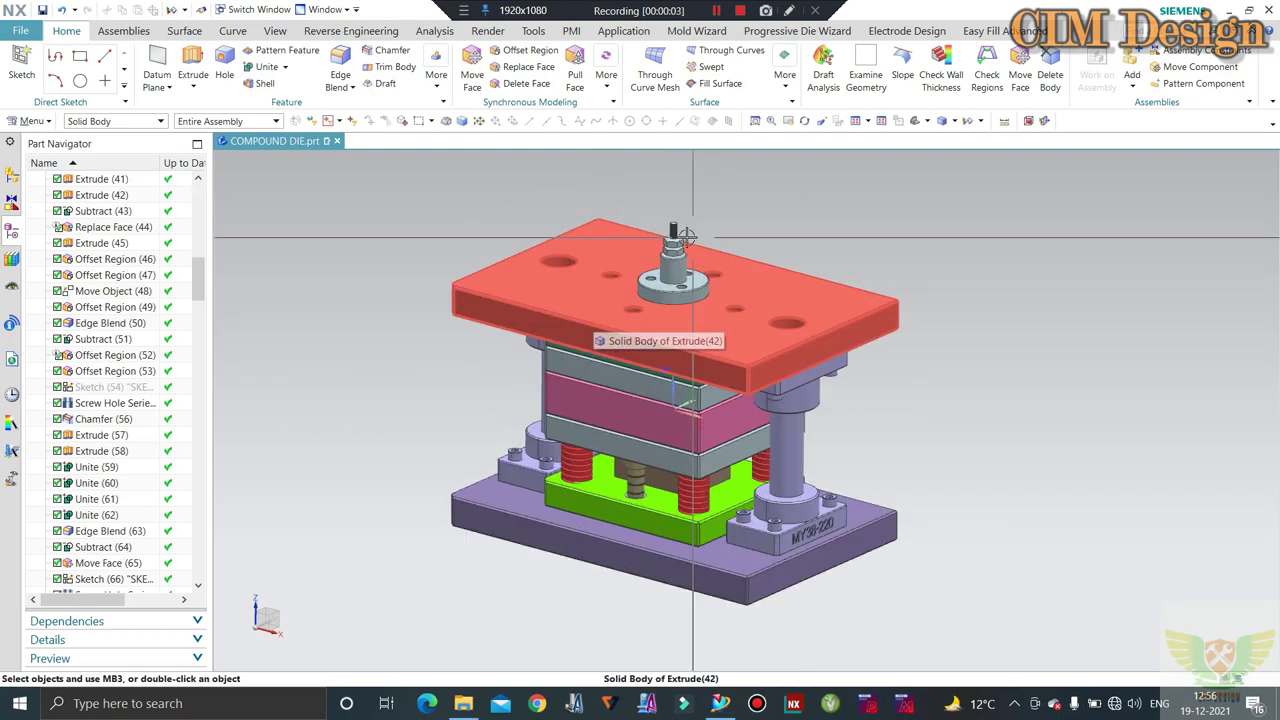
middle_click_drag(727, 293, 735, 317)
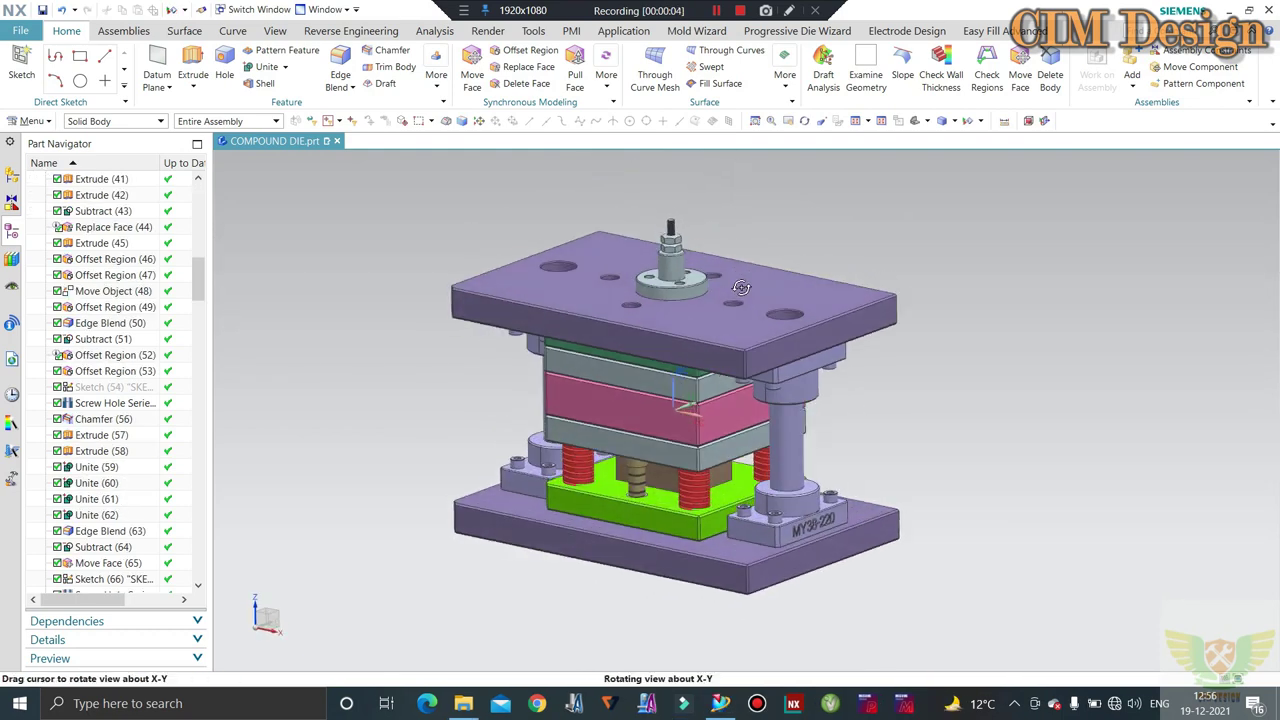
scroll(735, 317, "up", 1)
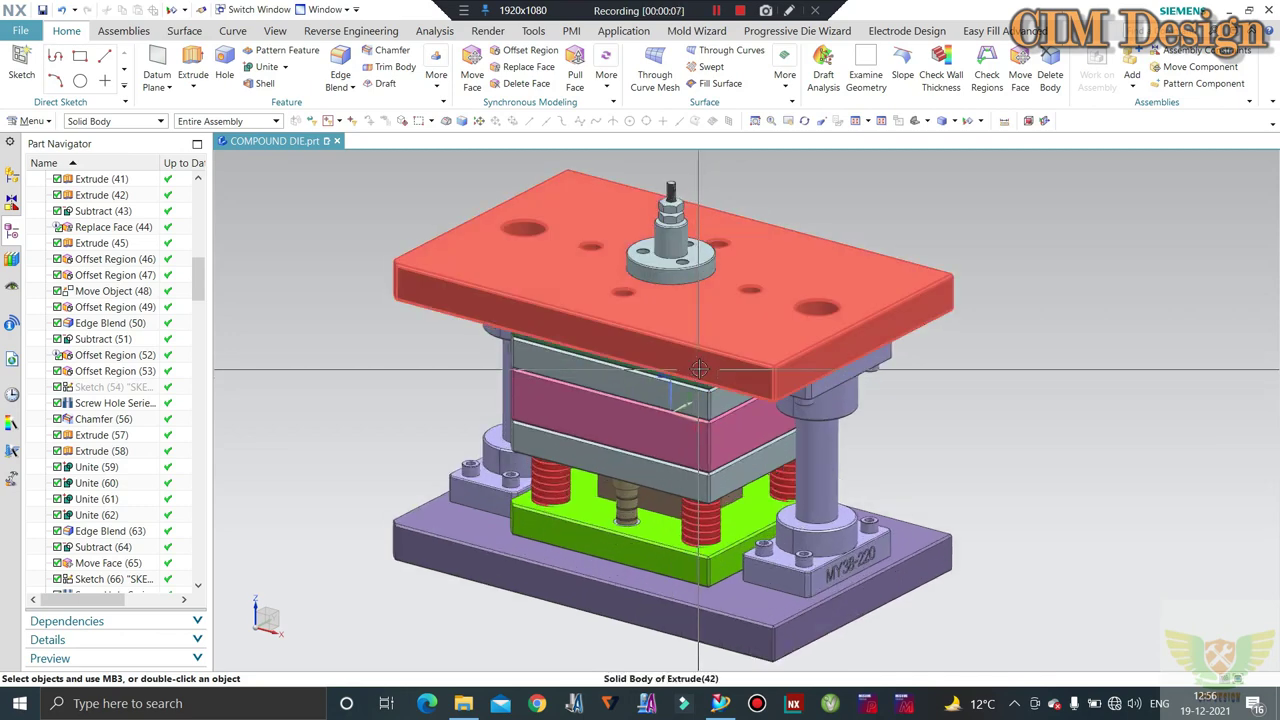
mouse_move(735, 317)
middle_mouse_down()
mouse_move(704, 357)
mouse_move(820, 354)
mouse_move(885, 363)
mouse_move(832, 359)
mouse_move(876, 373)
mouse_move(863, 356)
mouse_move(846, 371)
mouse_move(828, 341)
mouse_move(880, 345)
mouse_move(894, 351)
mouse_move(887, 398)
middle_mouse_up()
scroll(860, 373, "down", 3)
scroll(846, 371, "up", 2)
scroll(829, 349, "up", 1)
scroll(826, 349, "down", 1)
scroll(845, 352, "up", 1)
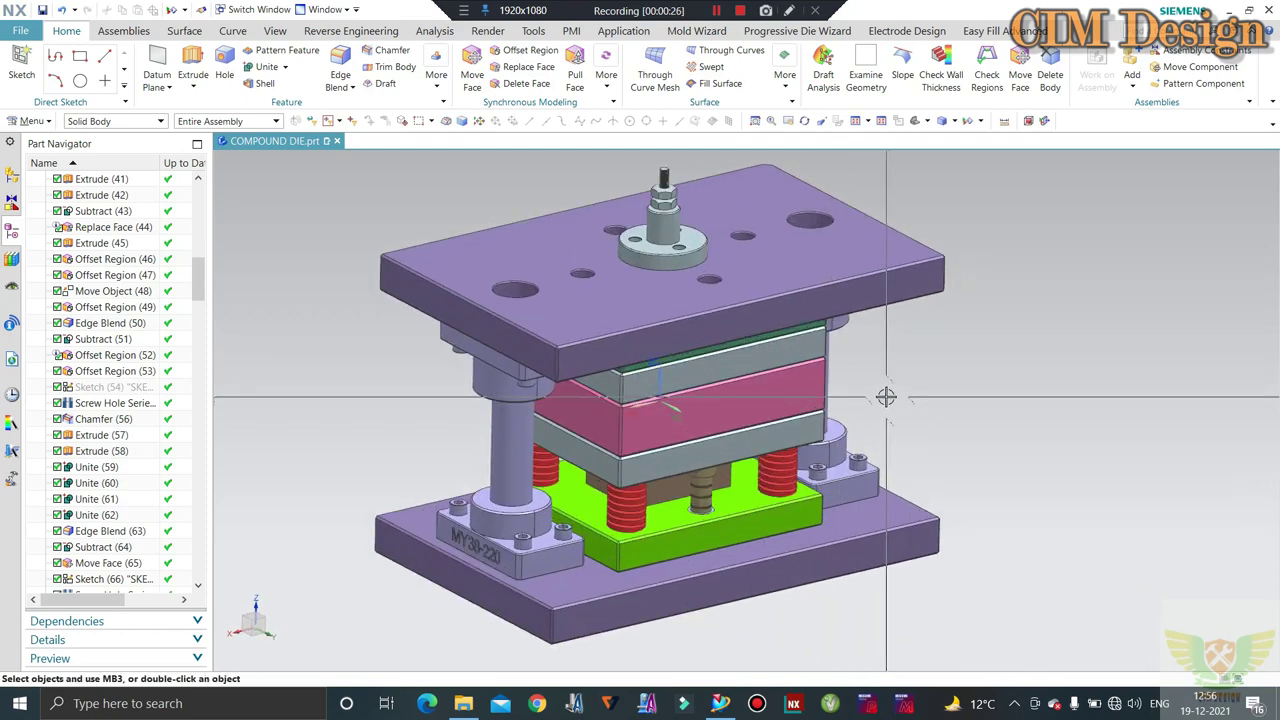
scroll(886, 390, "up", 2)
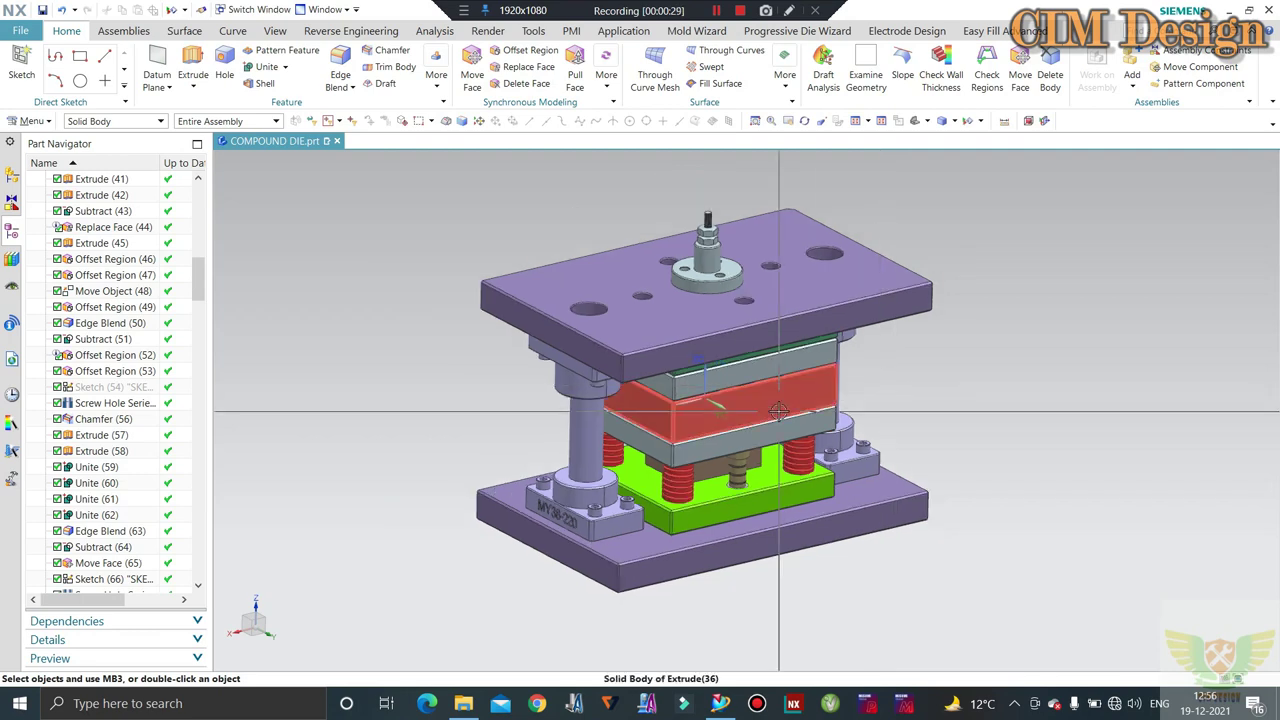
scroll(779, 411, "down", 1)
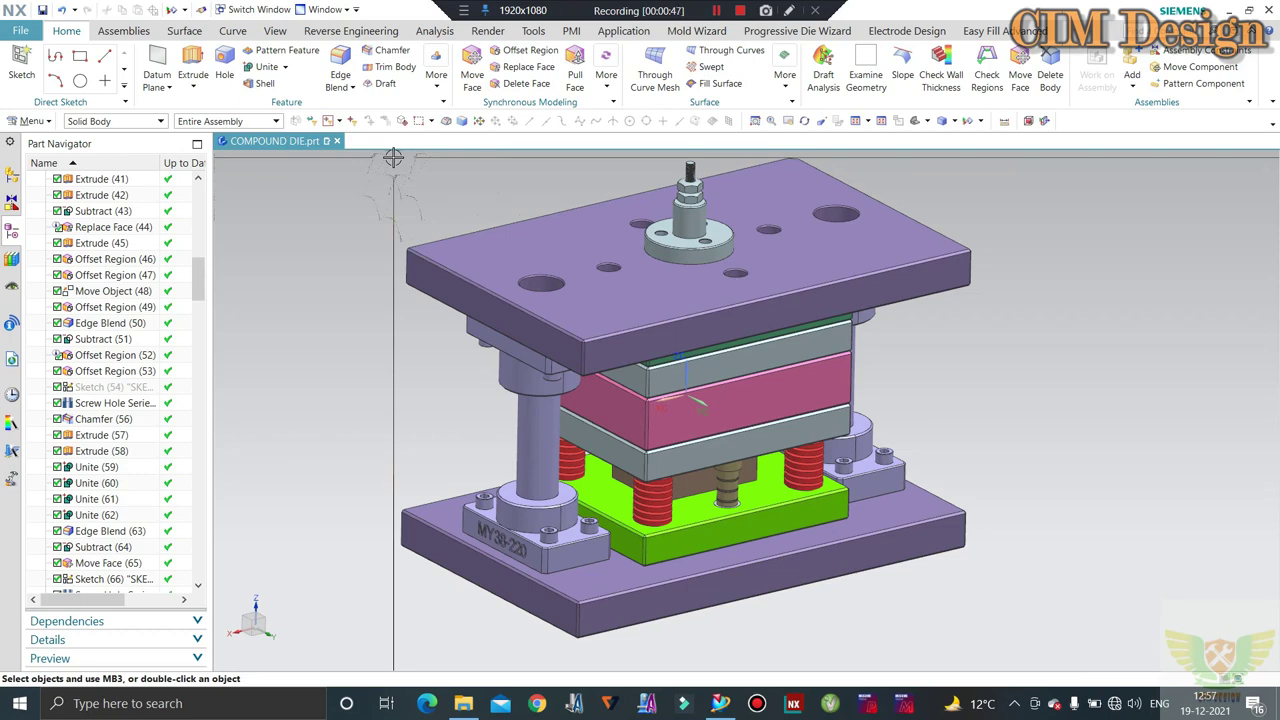
scroll(430, 230, "down", 2)
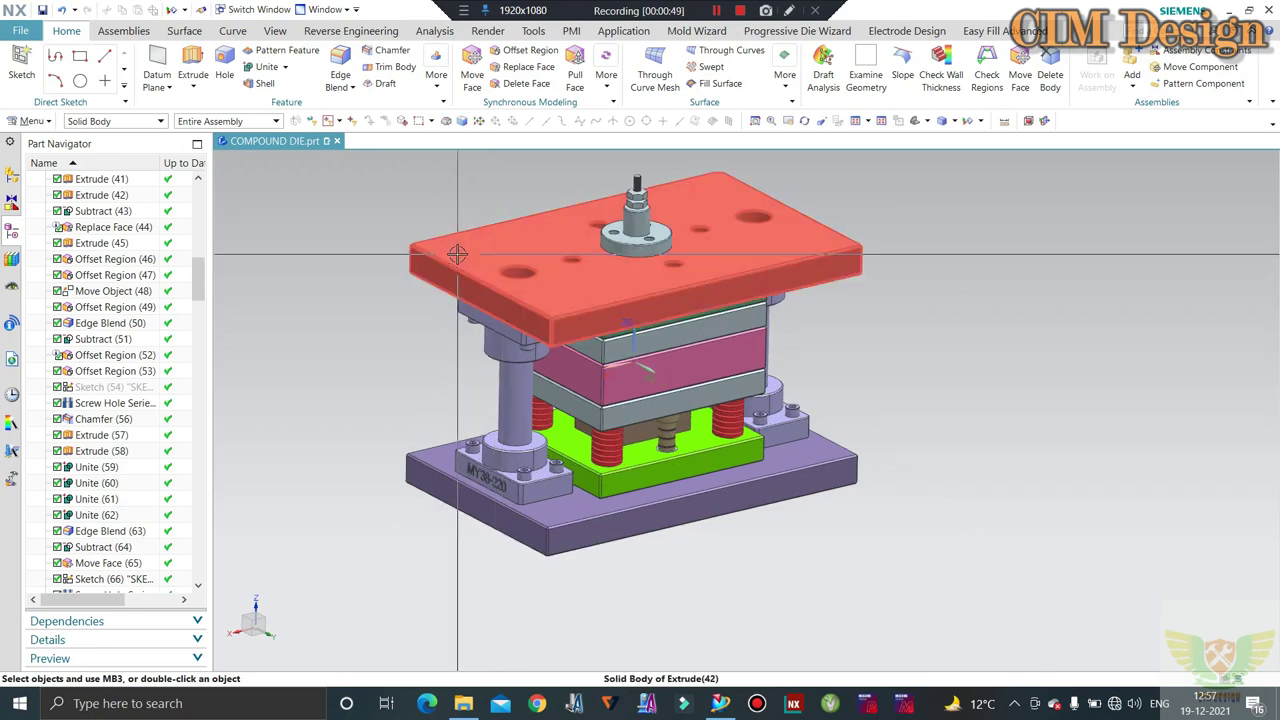
scroll(455, 229, "up", 1)
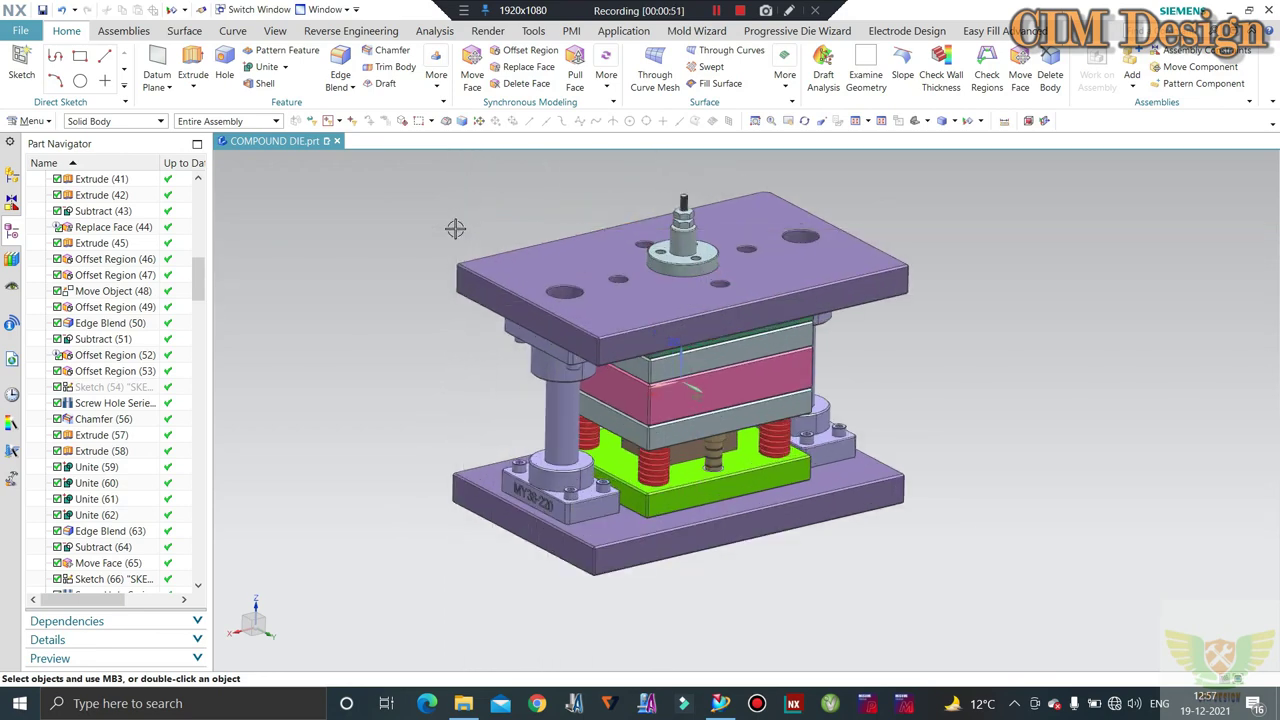
scroll(455, 229, "up", 1)
scroll(455, 229, "down", 1)
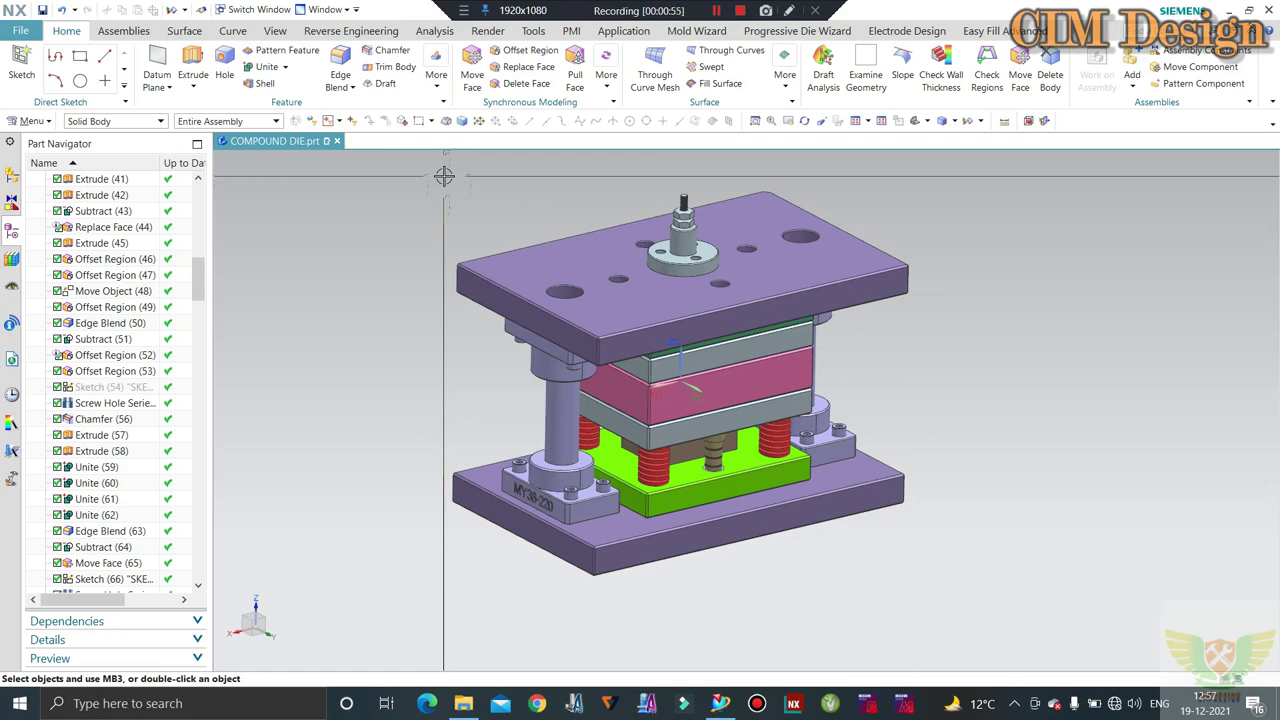
scroll(462, 232, "up", 1)
scroll(465, 232, "down", 1)
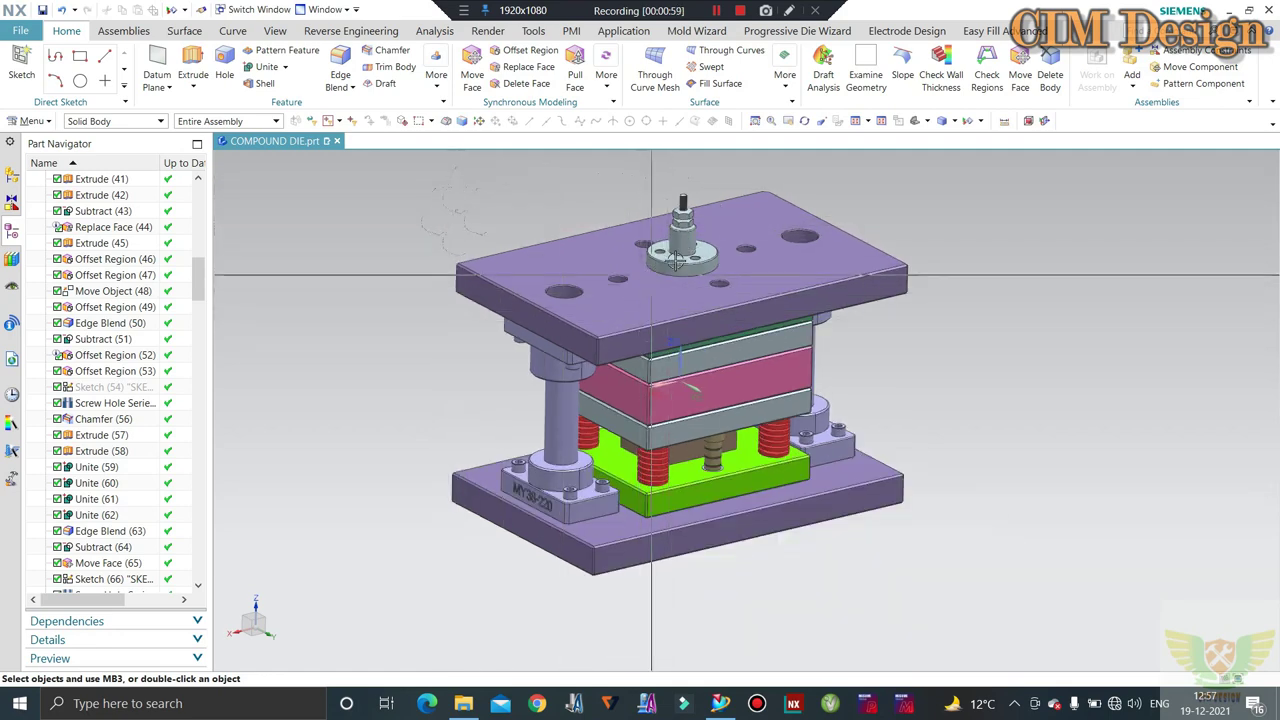
scroll(535, 223, "up", 1)
scroll(505, 214, "down", 1)
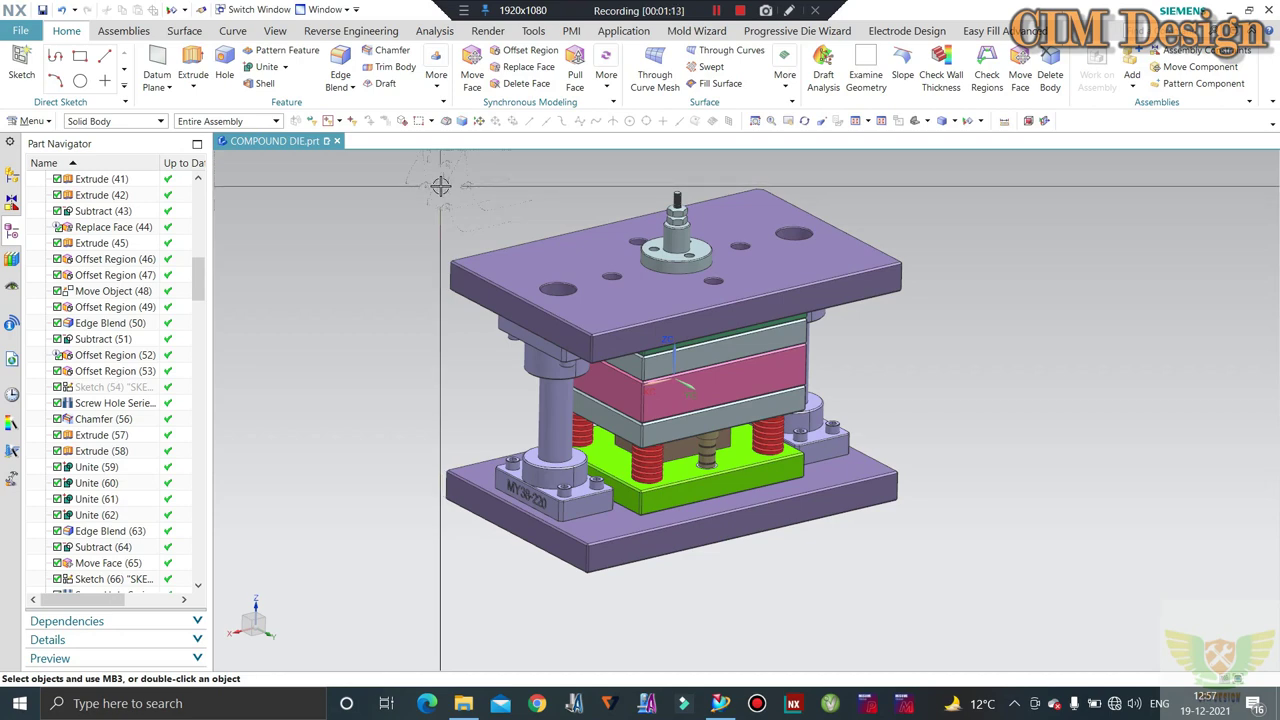
scroll(471, 194, "down", 1)
scroll(529, 222, "down", 1)
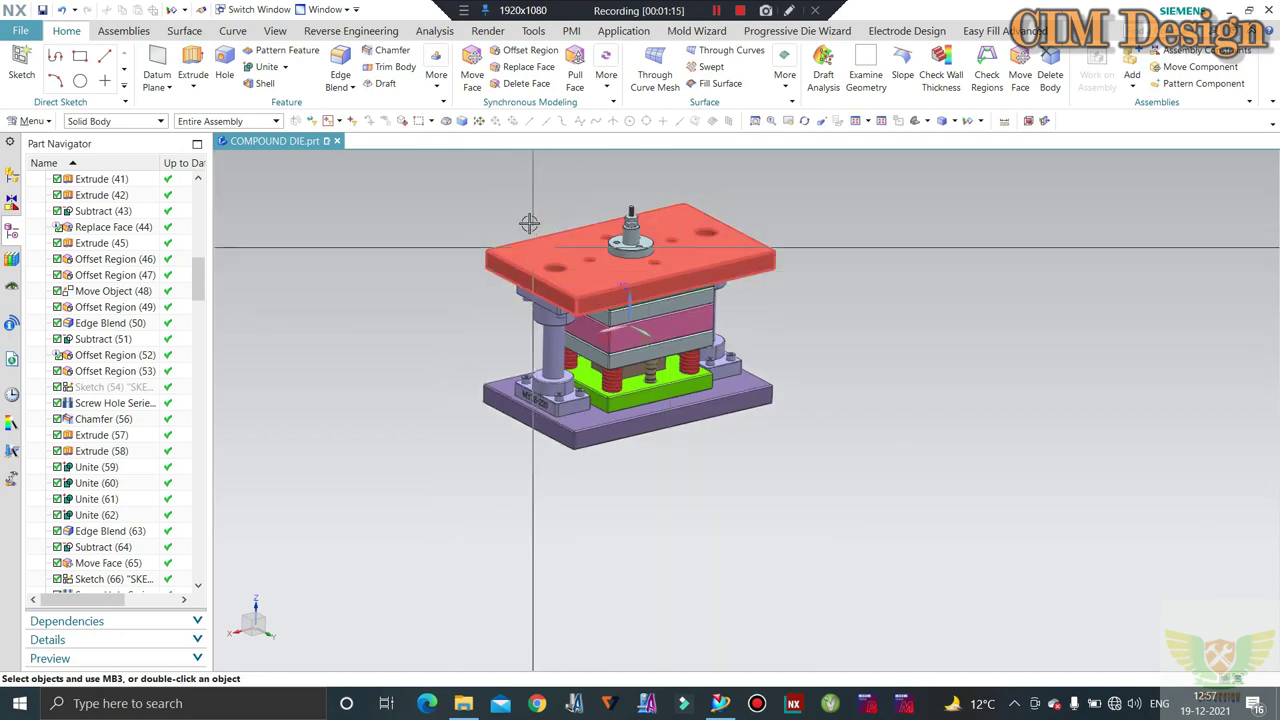
scroll(530, 228, "down", 1)
scroll(530, 228, "up", 1)
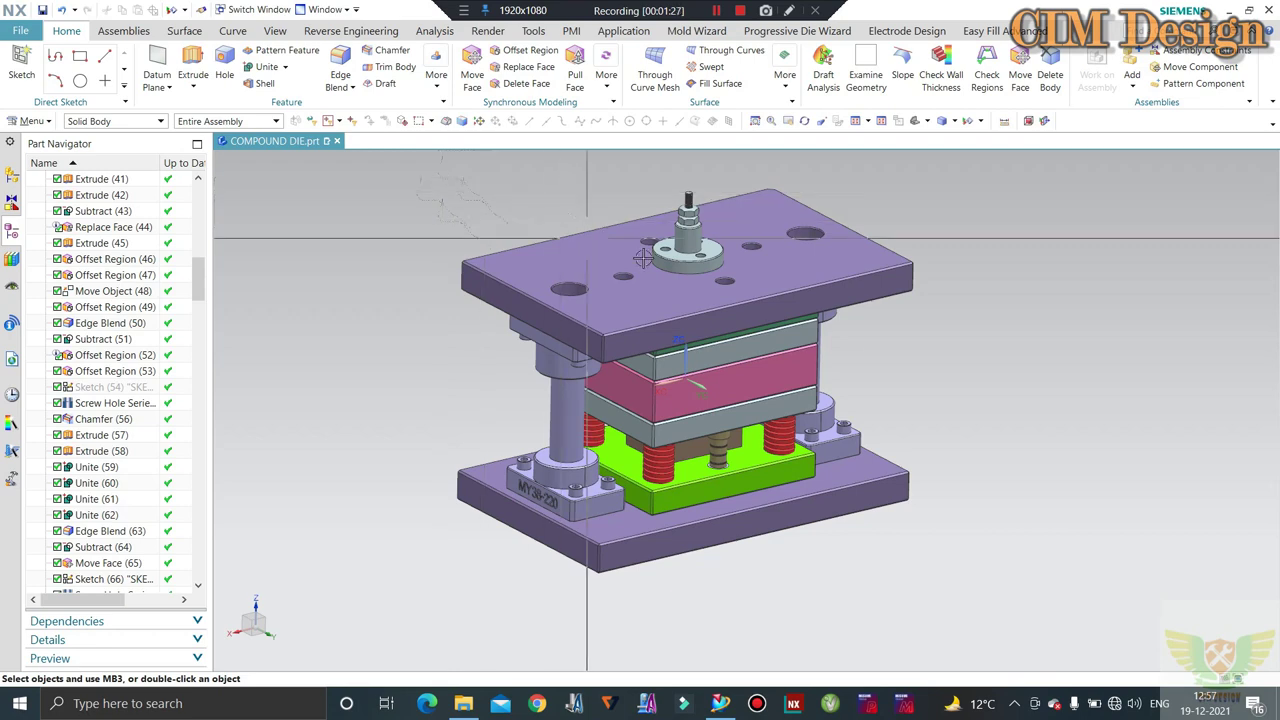
middle_click_drag(688, 216, 688, 228, "shift")
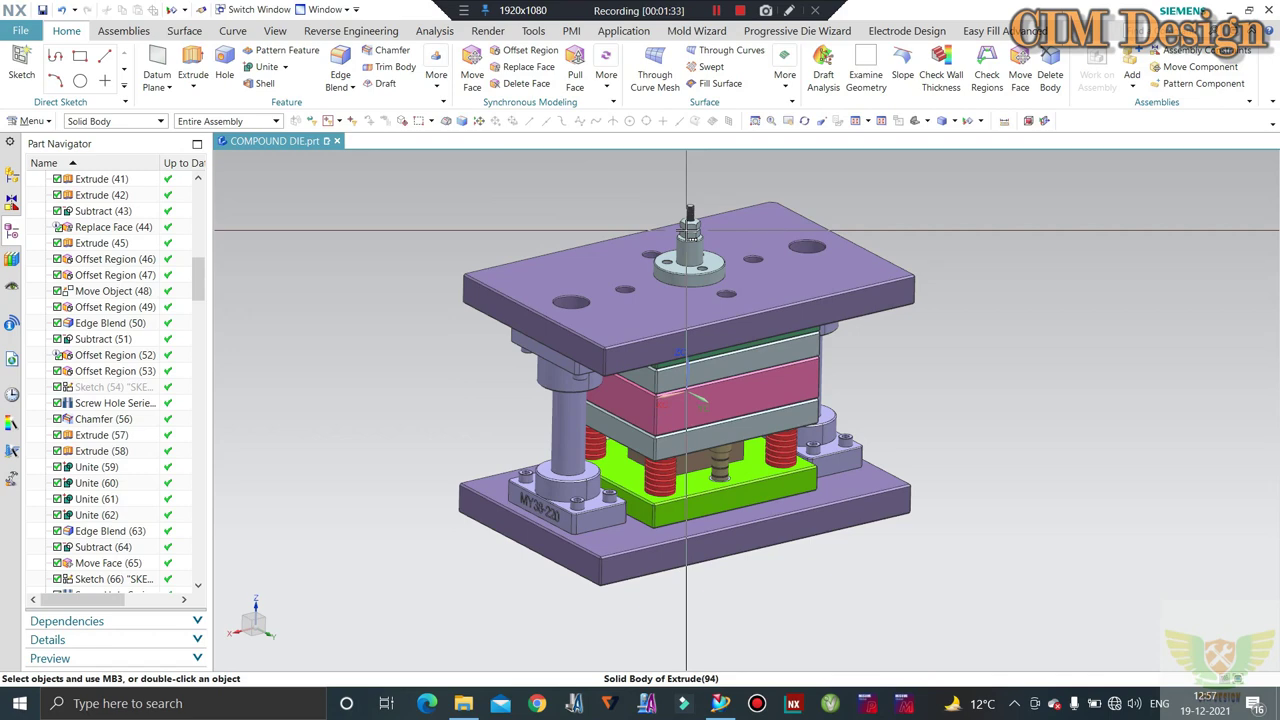
middle_click_drag(688, 231, 676, 296, "shift")
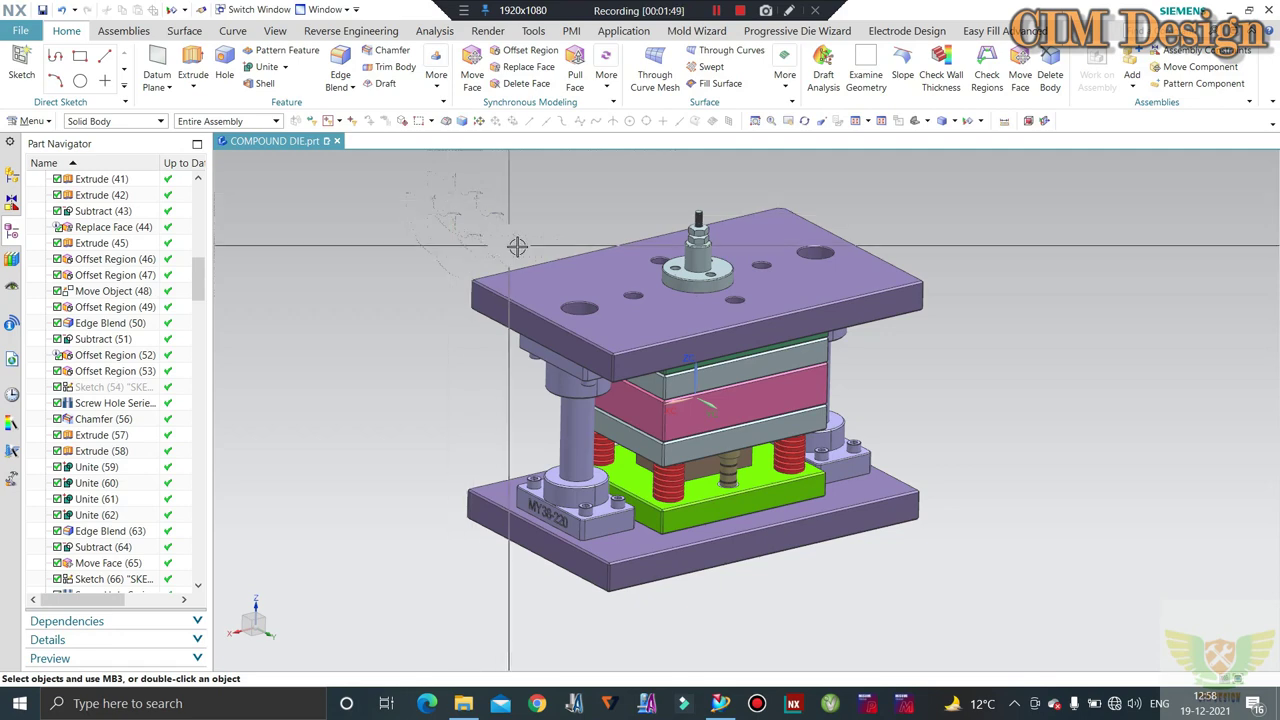
mouse_move(517, 246)
middle_mouse_down()
mouse_move(486, 211)
mouse_move(437, 229)
mouse_move(431, 219)
mouse_move(446, 243)
middle_mouse_up()
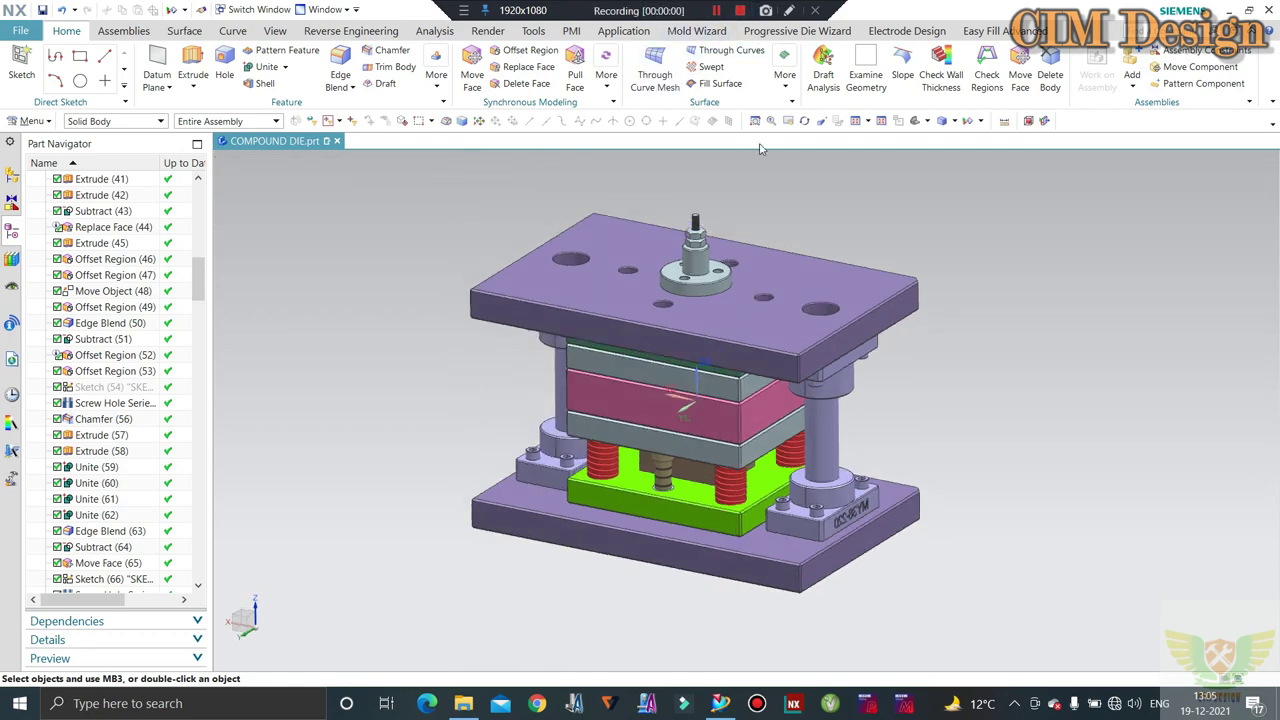
mouse_move(766, 157)
middle_mouse_down()
mouse_move(833, 321)
mouse_move(820, 397)
mouse_move(855, 372)
mouse_move(863, 380)
mouse_move(857, 362)
mouse_move(790, 379)
mouse_move(805, 374)
middle_mouse_up()
scroll(833, 325, "down", 3)
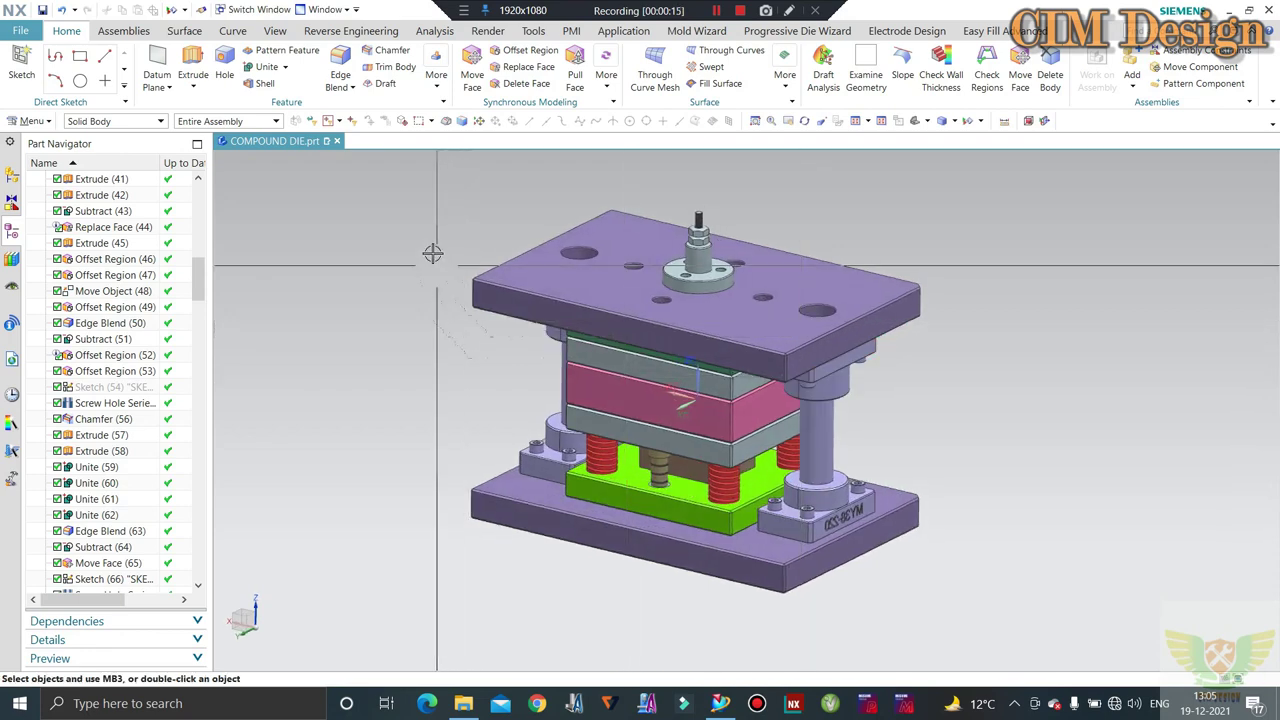
scroll(665, 305, "down", 1)
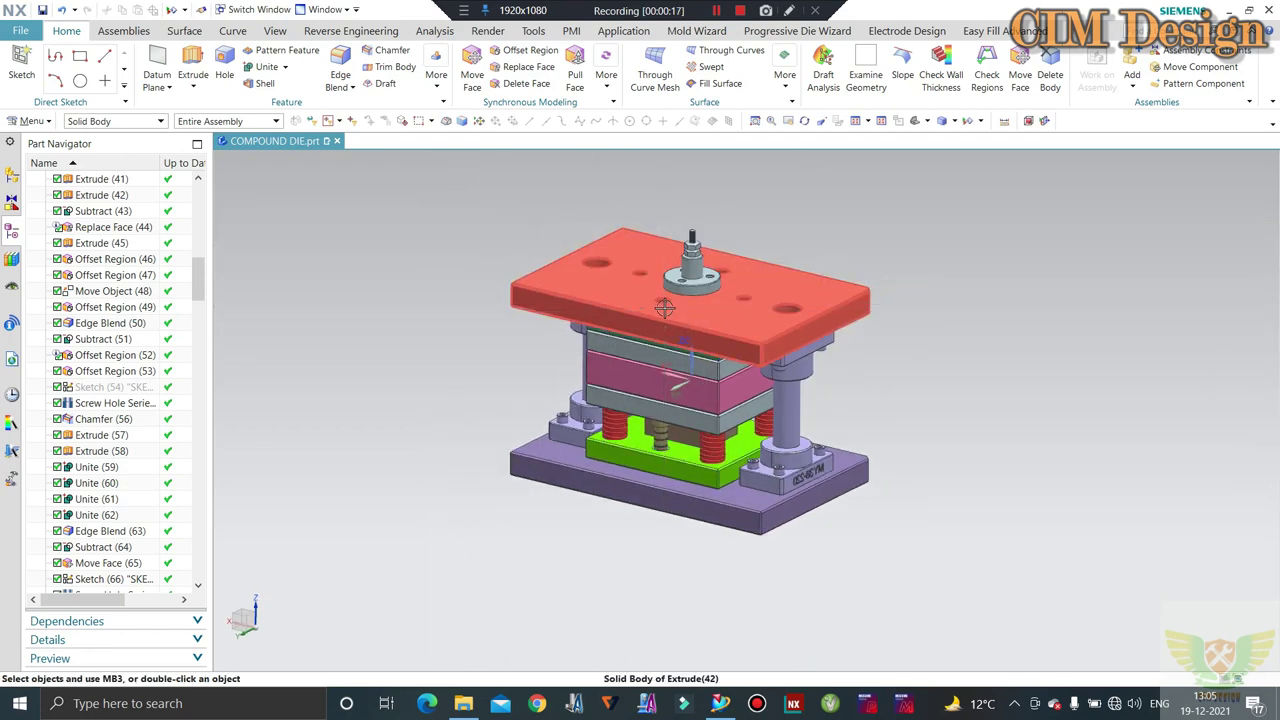
mouse_move(665, 308)
middle_mouse_down()
mouse_move(692, 285)
mouse_move(727, 309)
middle_mouse_up()
mouse_move(733, 289)
middle_mouse_down()
mouse_move(727, 305)
mouse_move(668, 314)
mouse_move(605, 303)
mouse_move(592, 260)
middle_mouse_up()
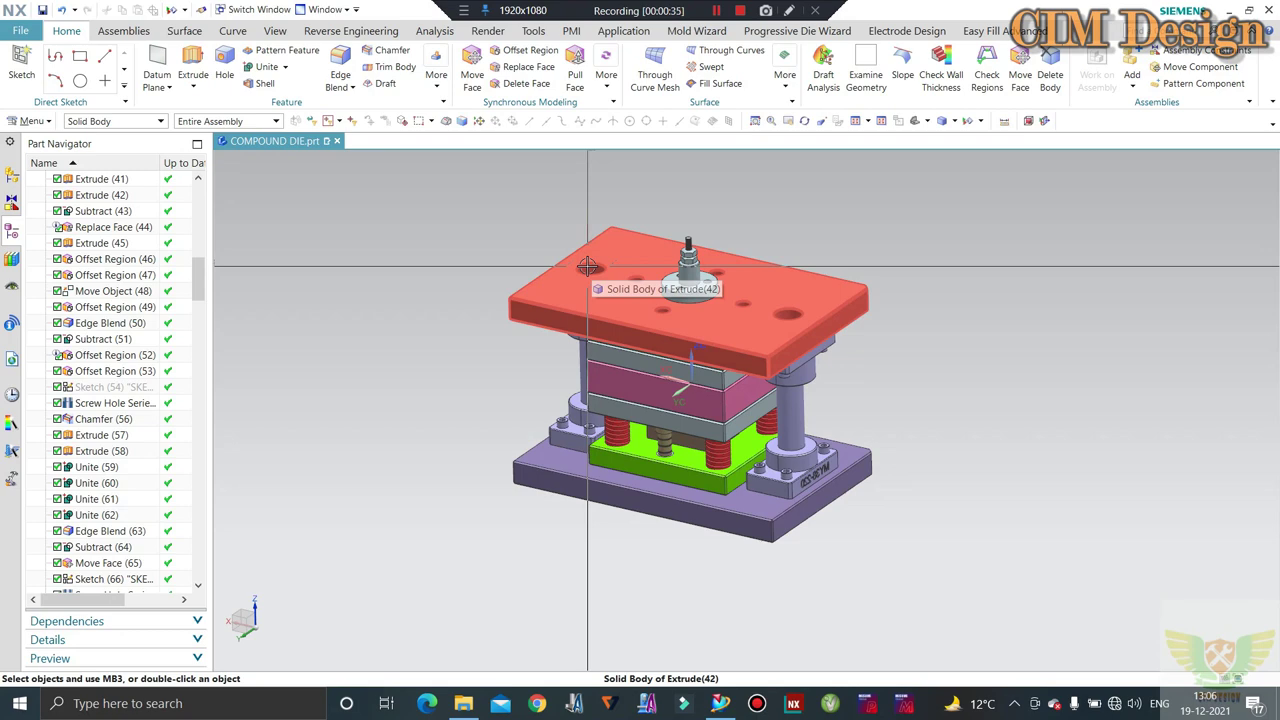
middle_click_drag(251, 546, 703, 333)
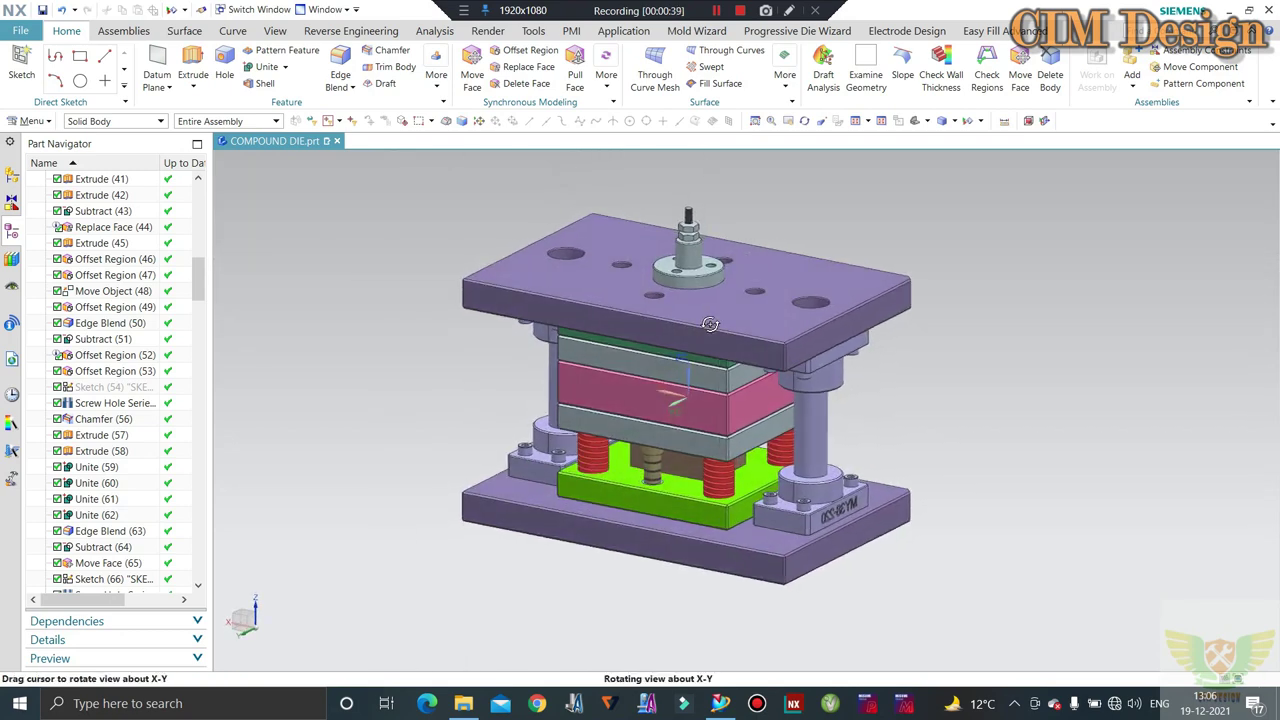
middle_click_drag(703, 333, 705, 323)
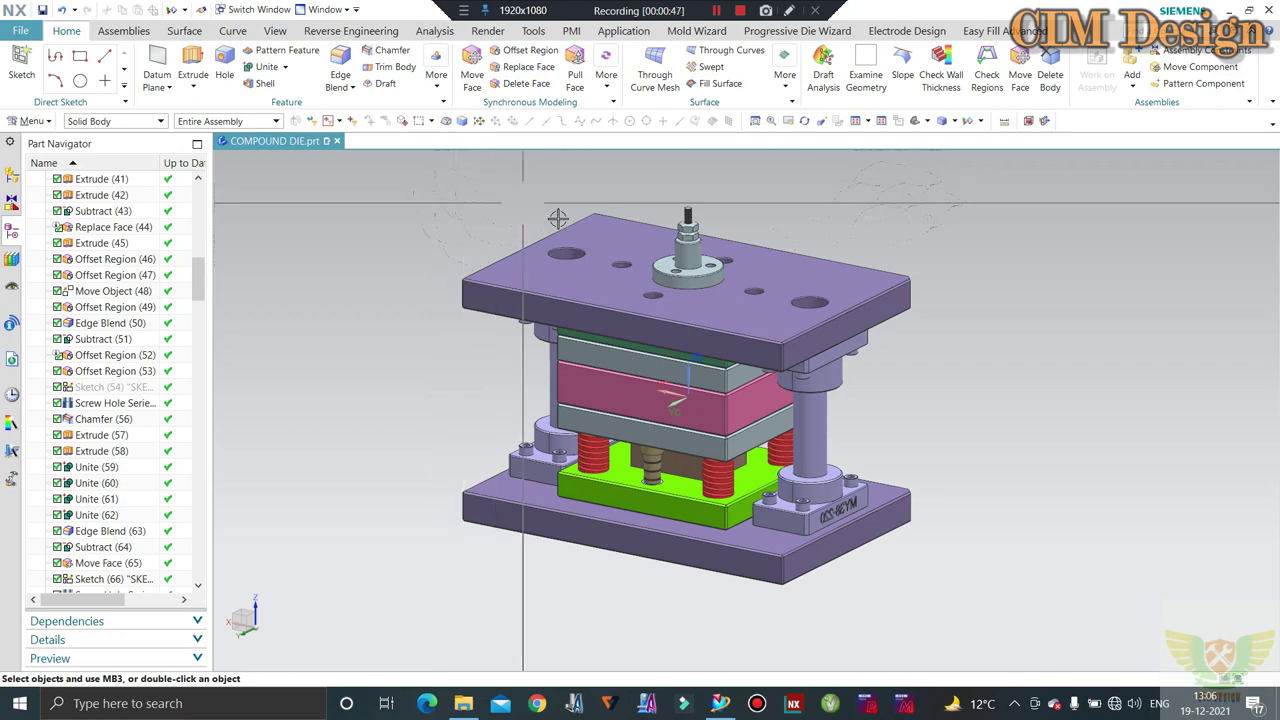
middle_click_drag(557, 217, 611, 254)
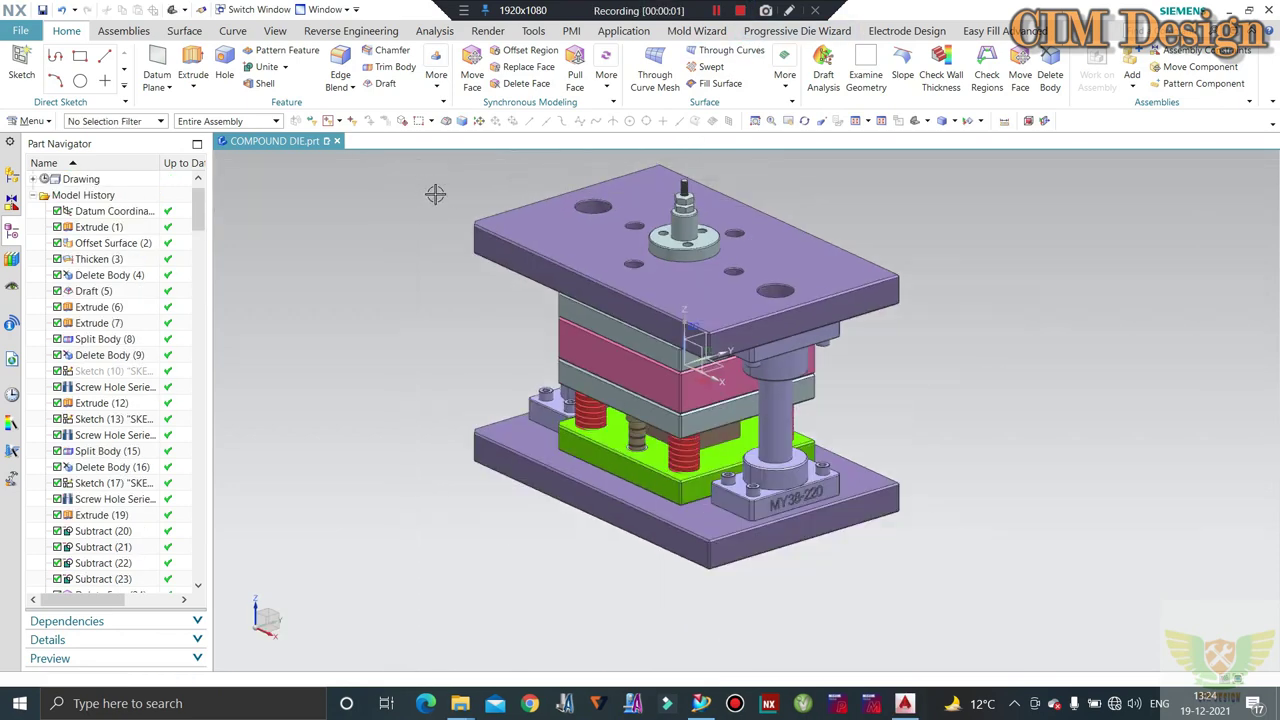
- Select the punch plate, invert the selection, and hide every other die body
mouse_move(435, 194)
middle_mouse_down()
mouse_move(509, 178)
mouse_move(500, 200)
middle_mouse_up()
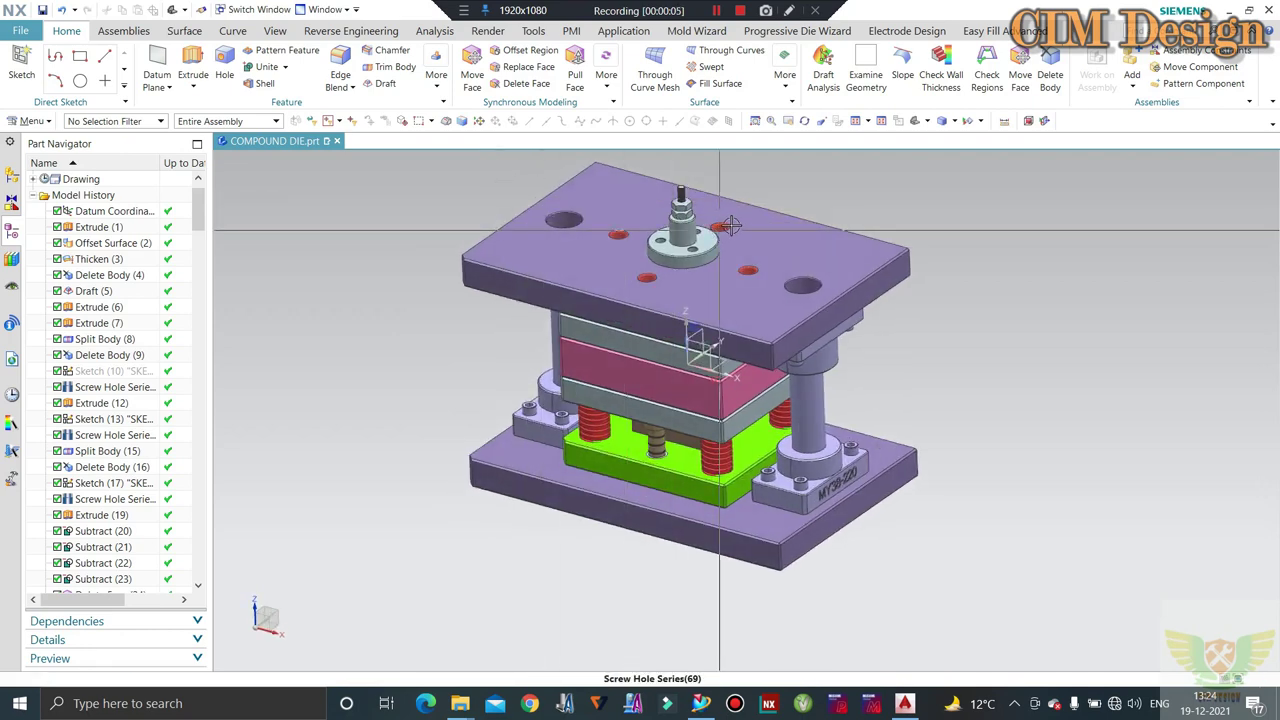
mouse_move(731, 226)
middle_mouse_down()
mouse_move(808, 171)
mouse_move(780, 171)
middle_mouse_up()
middle_click_drag(457, 260, 453, 264)
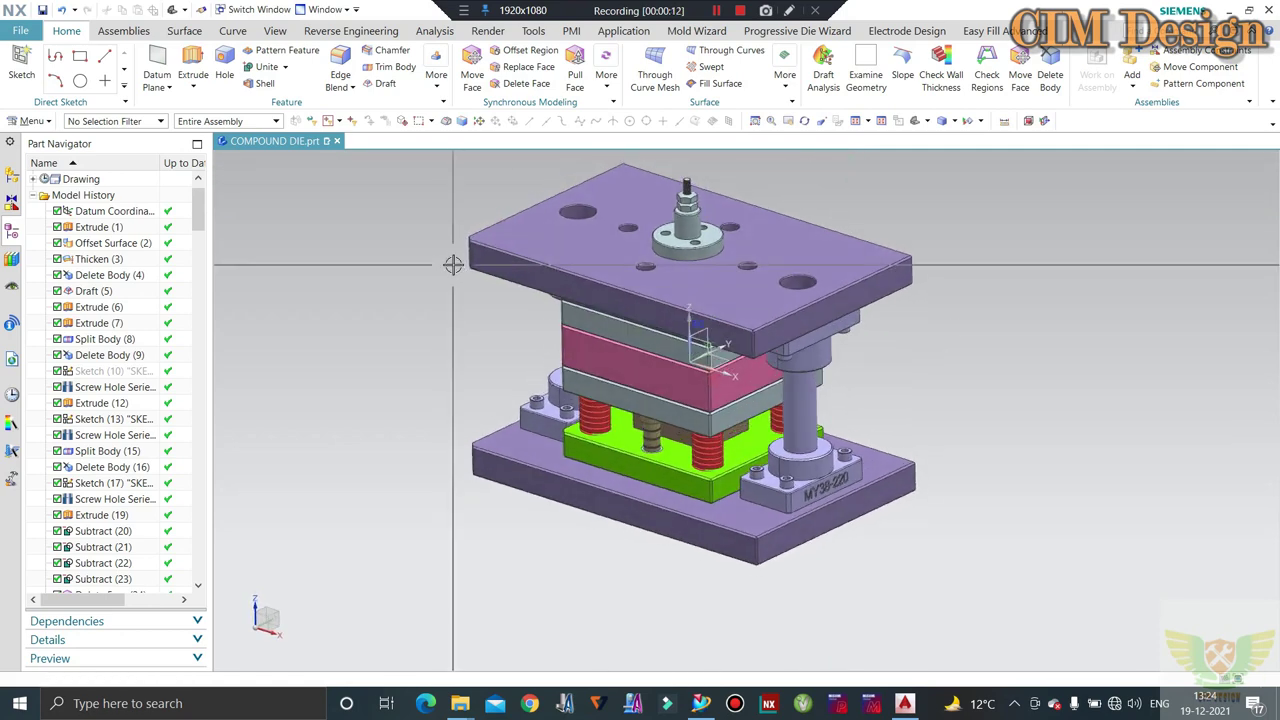
left_click(592, 308)
key("Escape")
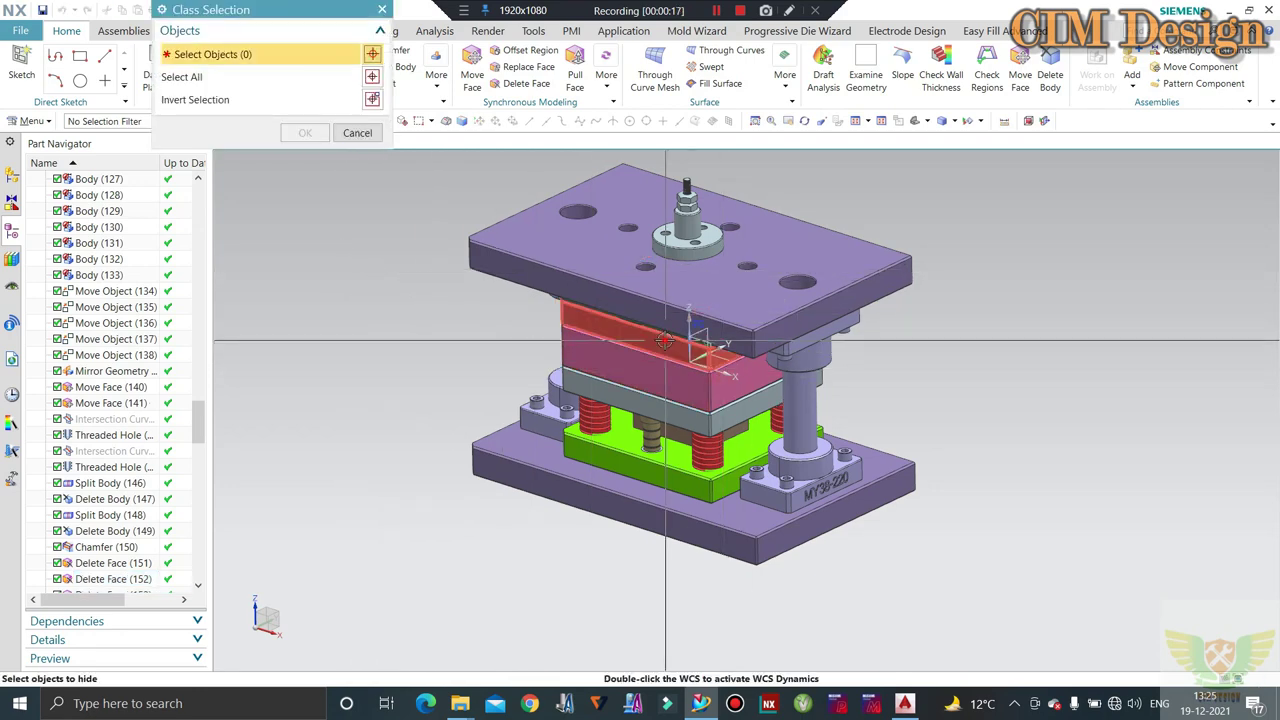
left_click(614, 312)
left_click(372, 98)
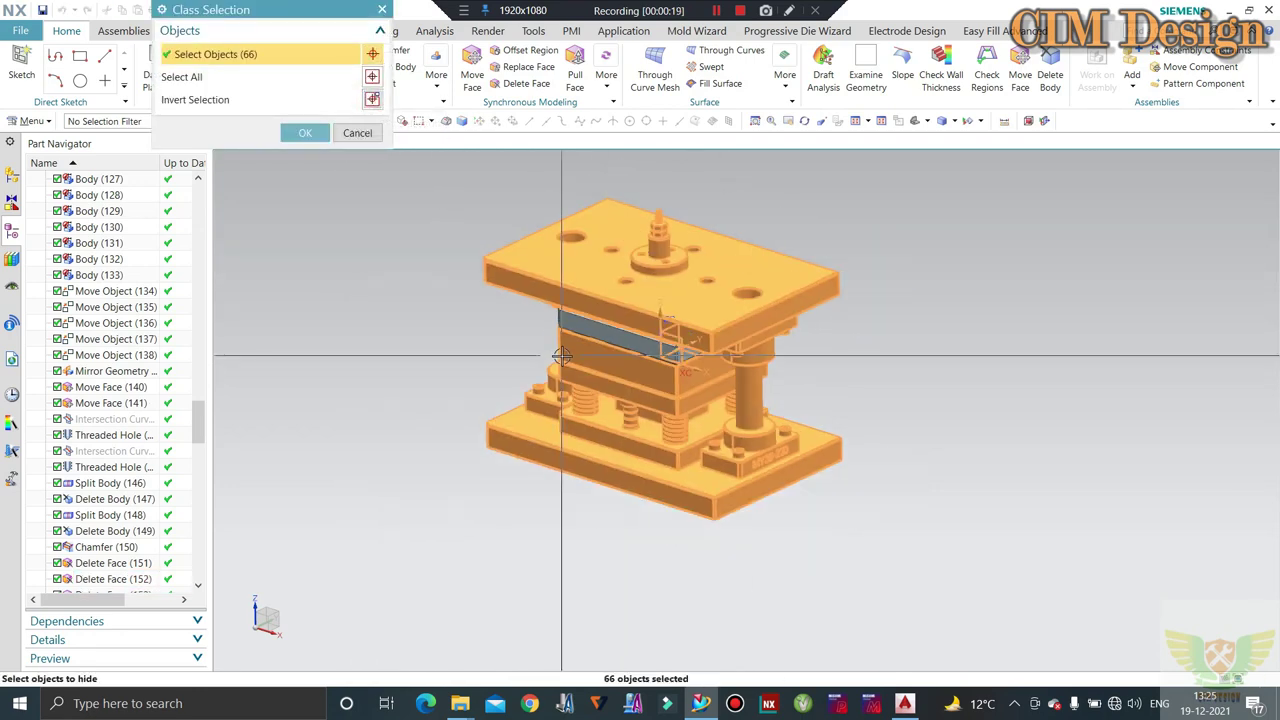
left_click(305, 133)
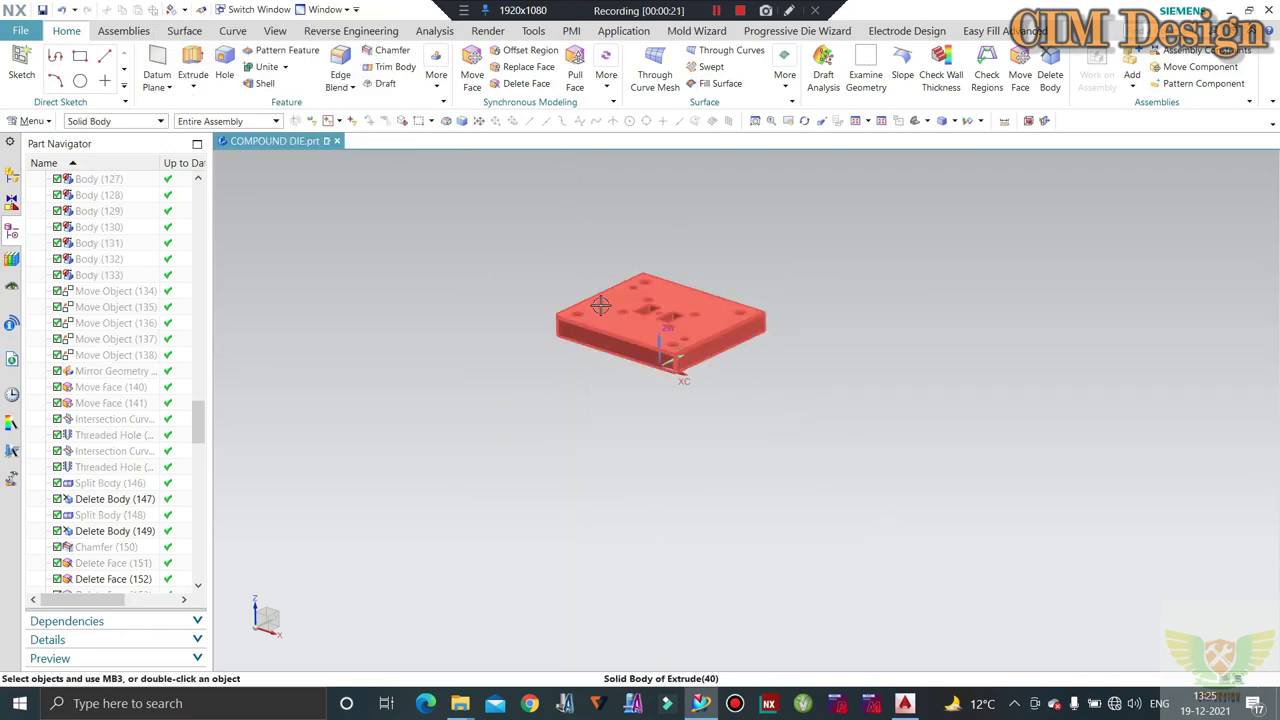
scroll(611, 296, "up", 1)
- Switch to the plate's drawing and delete its old views and sheet
key("ctrl+shift+d")
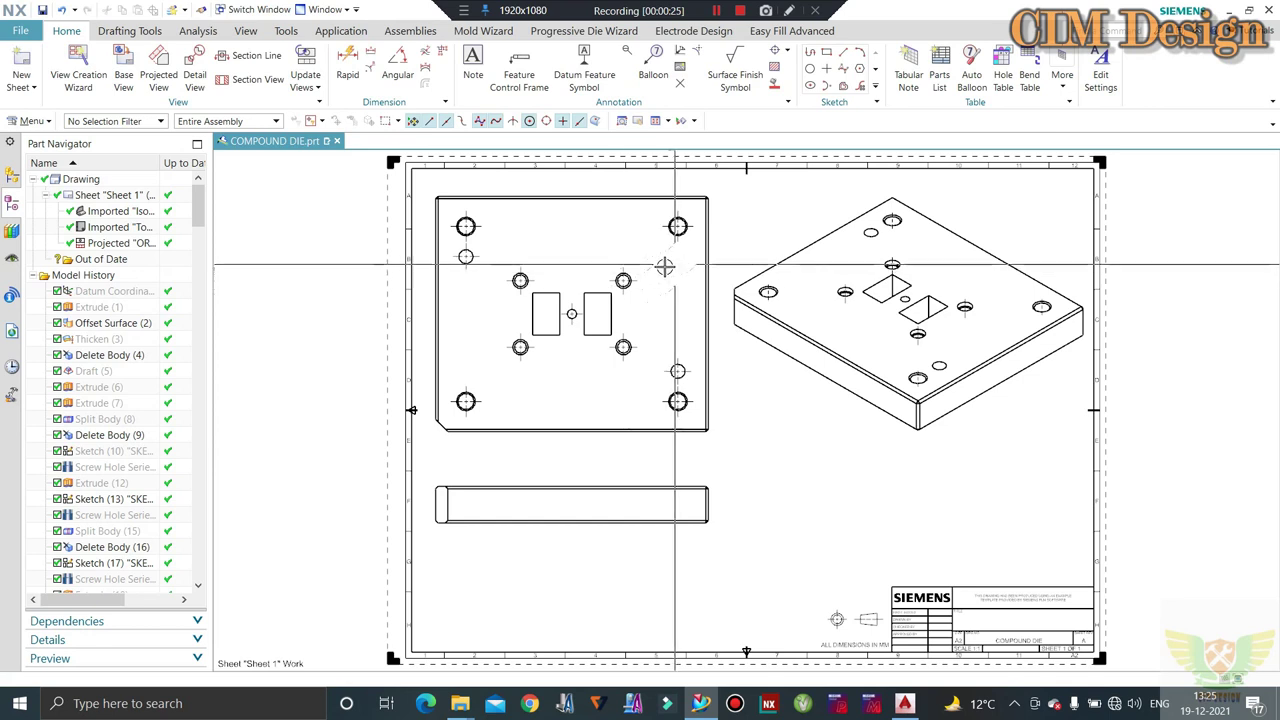
left_click(103, 211)
key("Delete")
key("Delete")
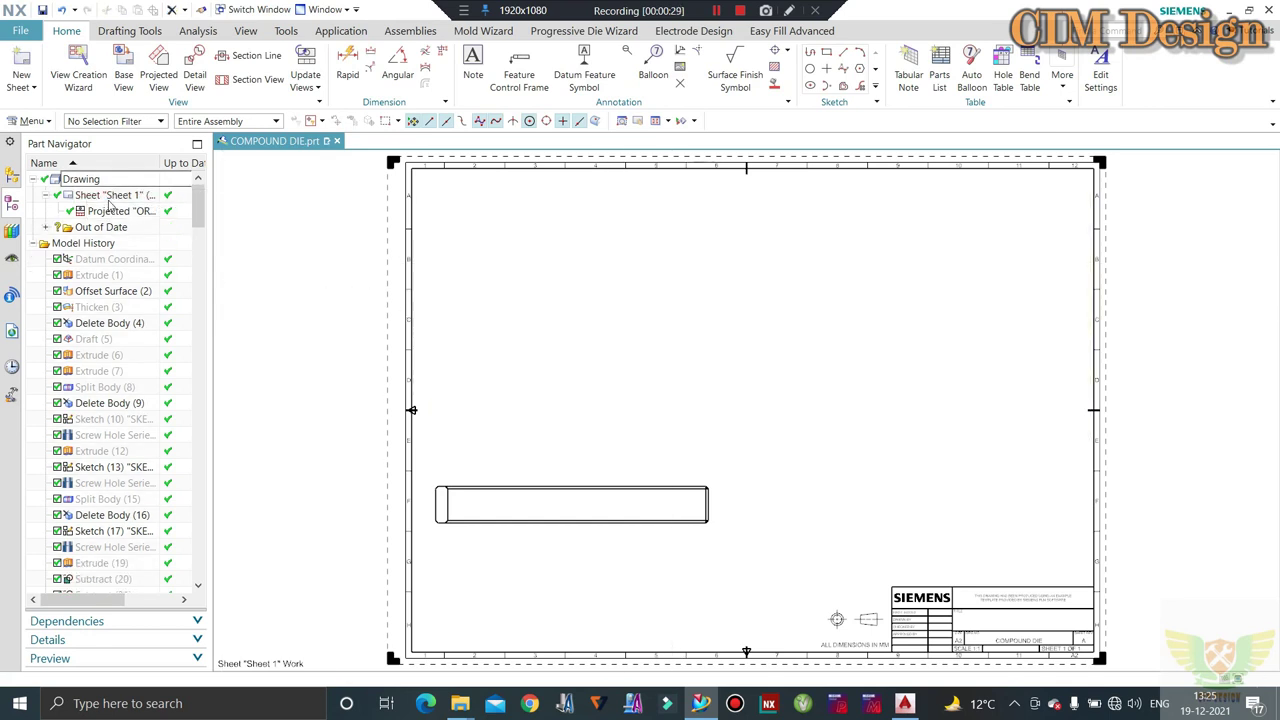
left_click(105, 195)
key("Delete")
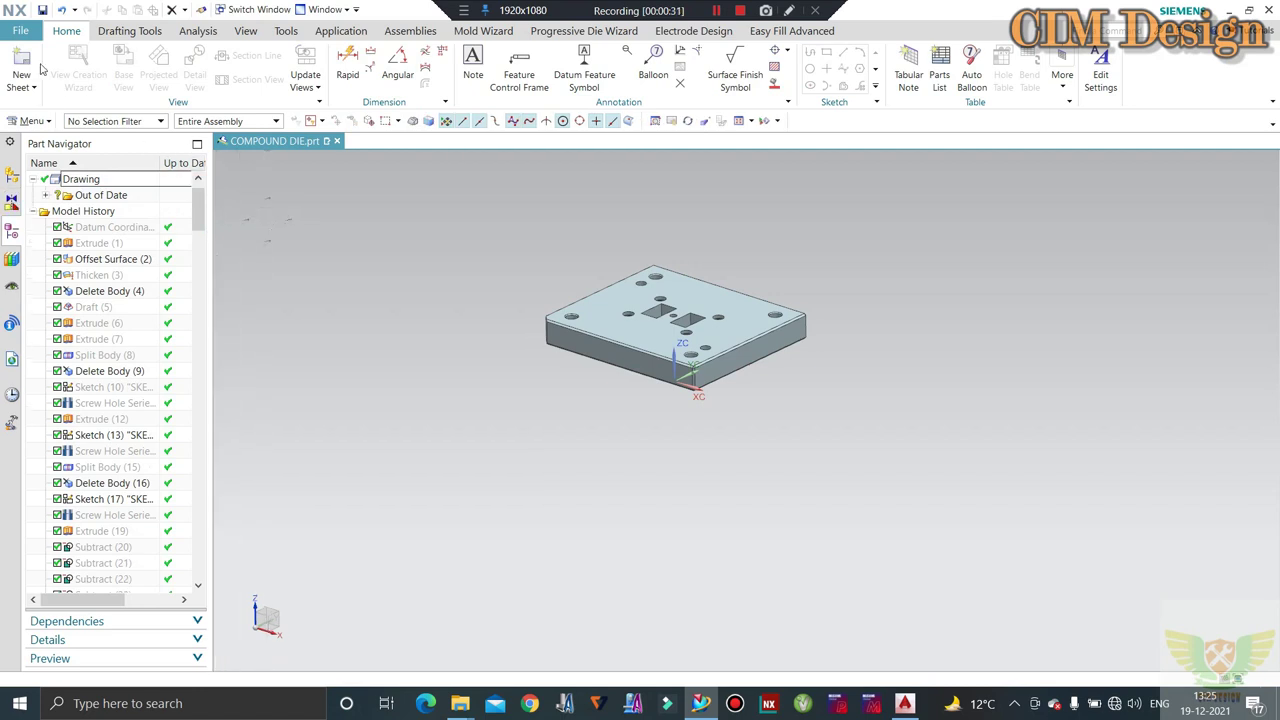
- Create a new A2 template sheet, leaving the title block fields empty and skipping the view wizard
left_click(21, 65)
left_click(185, 104)
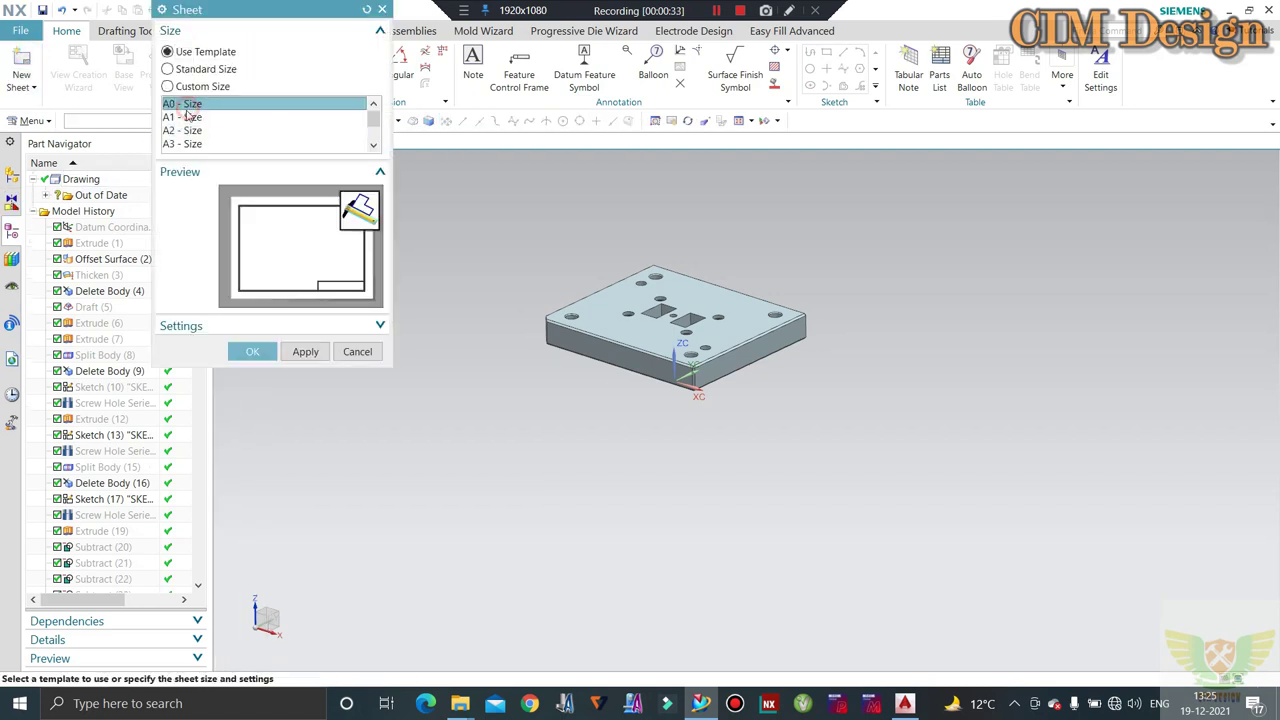
left_click(178, 132)
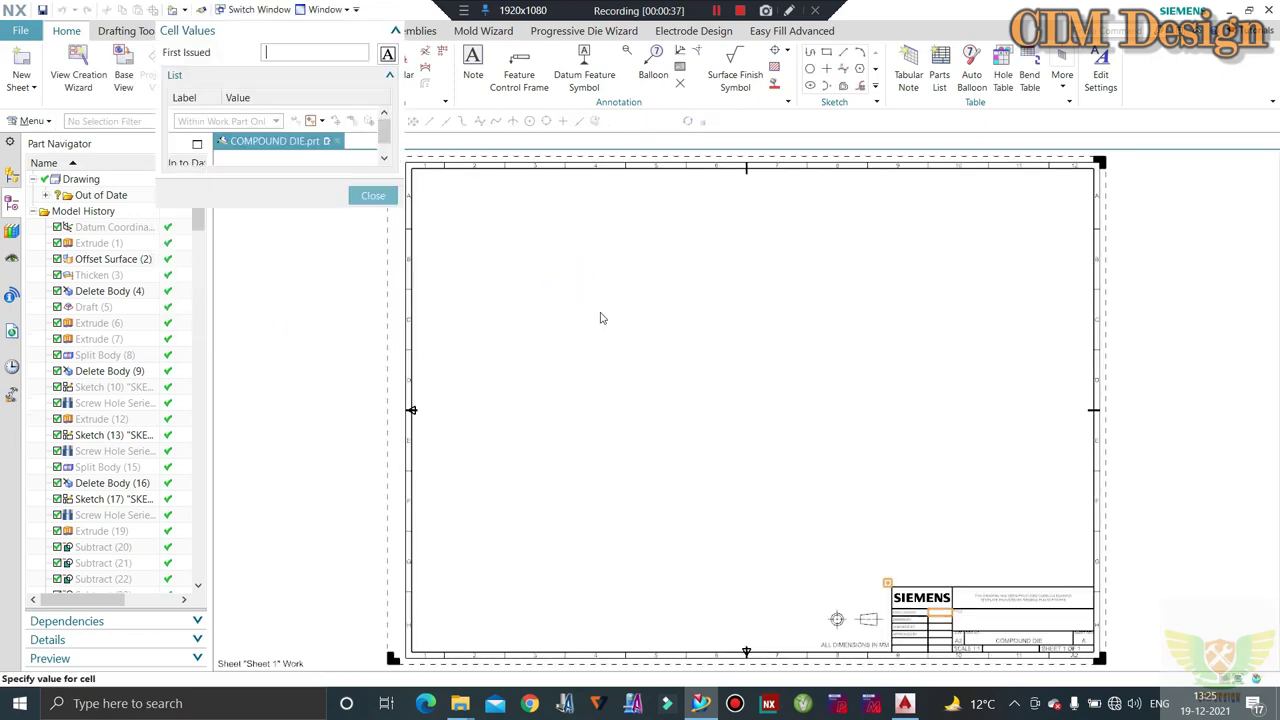
left_click(378, 199)
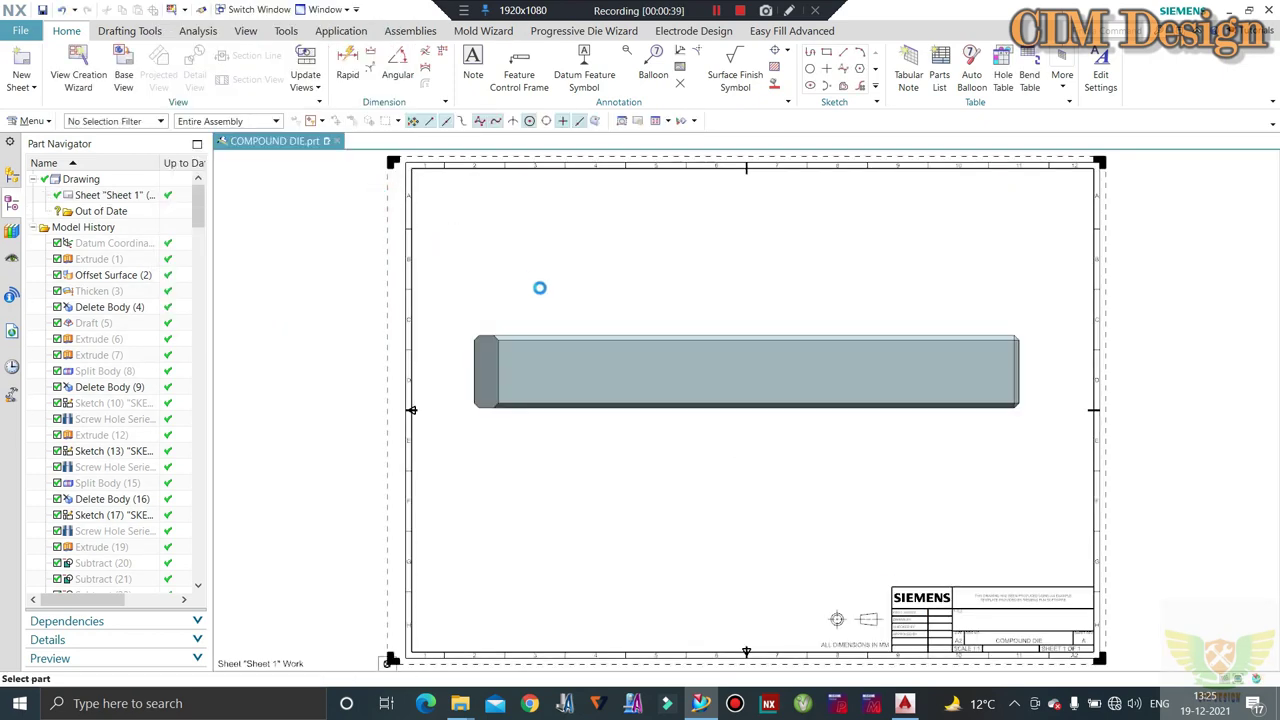
left_click(490, 312)
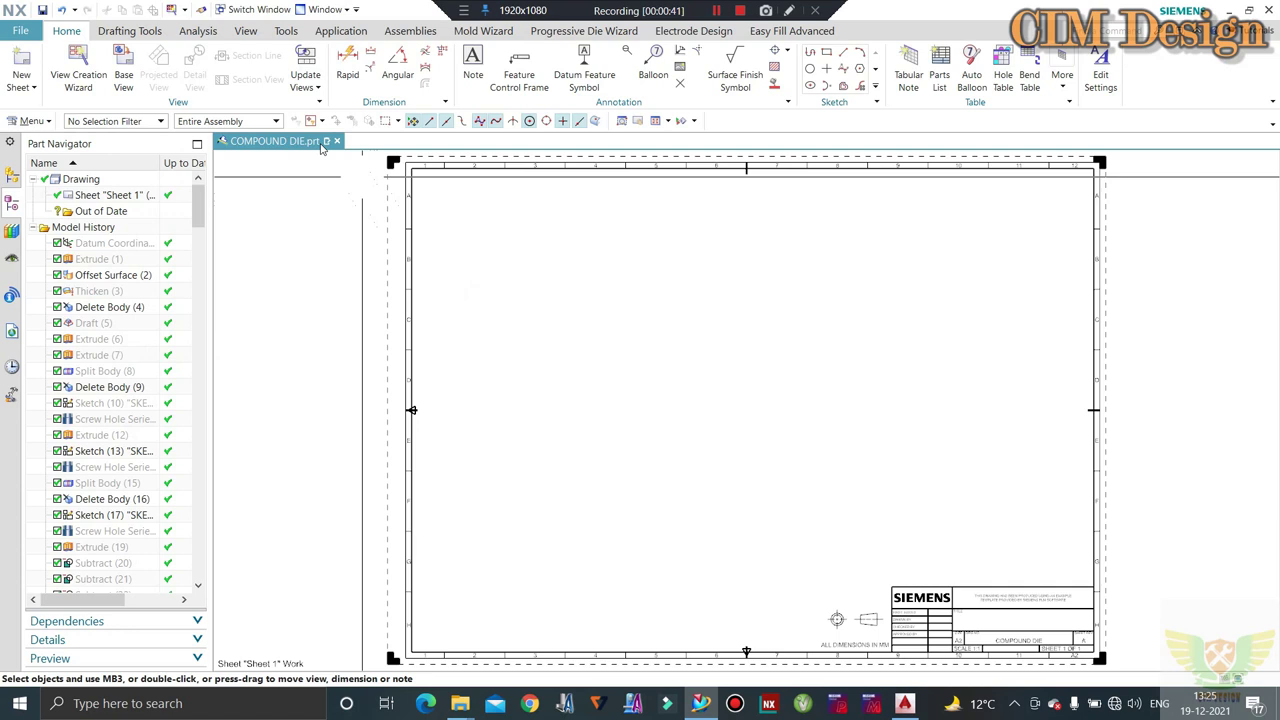
- Place a Top base view of the plate at 1:1 in the sheet's upper left
left_click(122, 62)
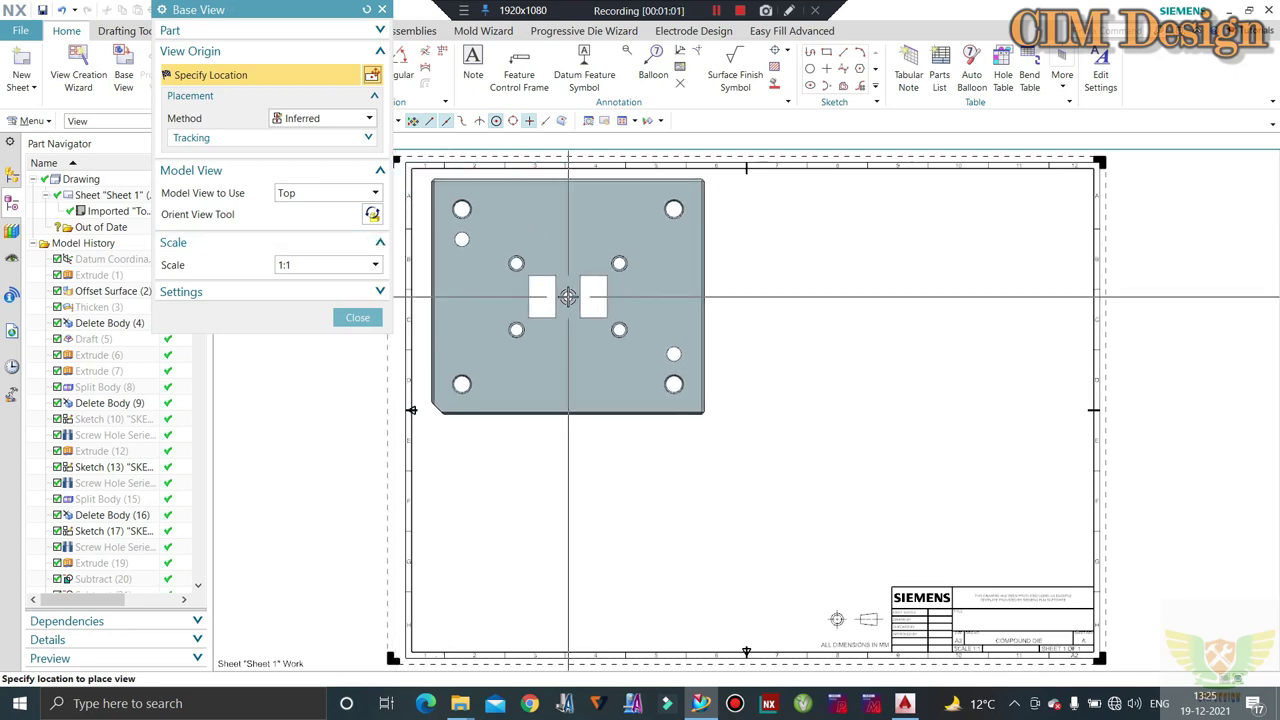
left_click(562, 300)
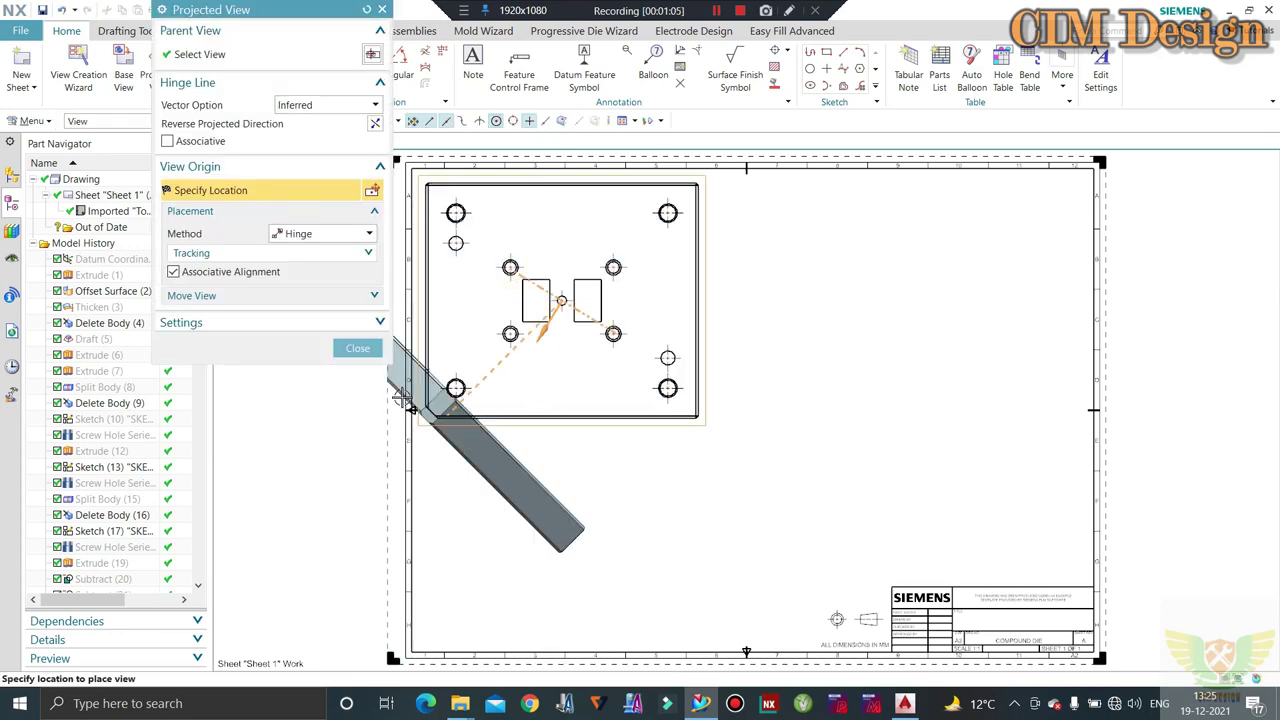
key("Escape")
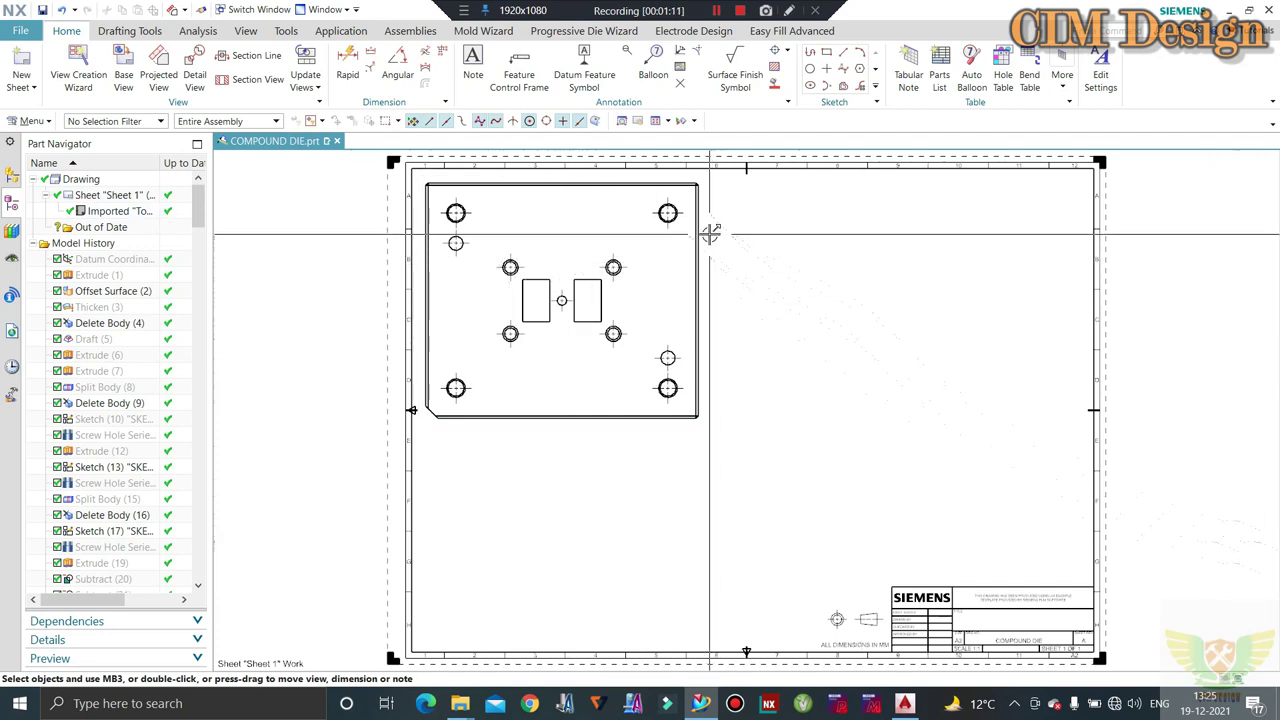
left_click(709, 235)
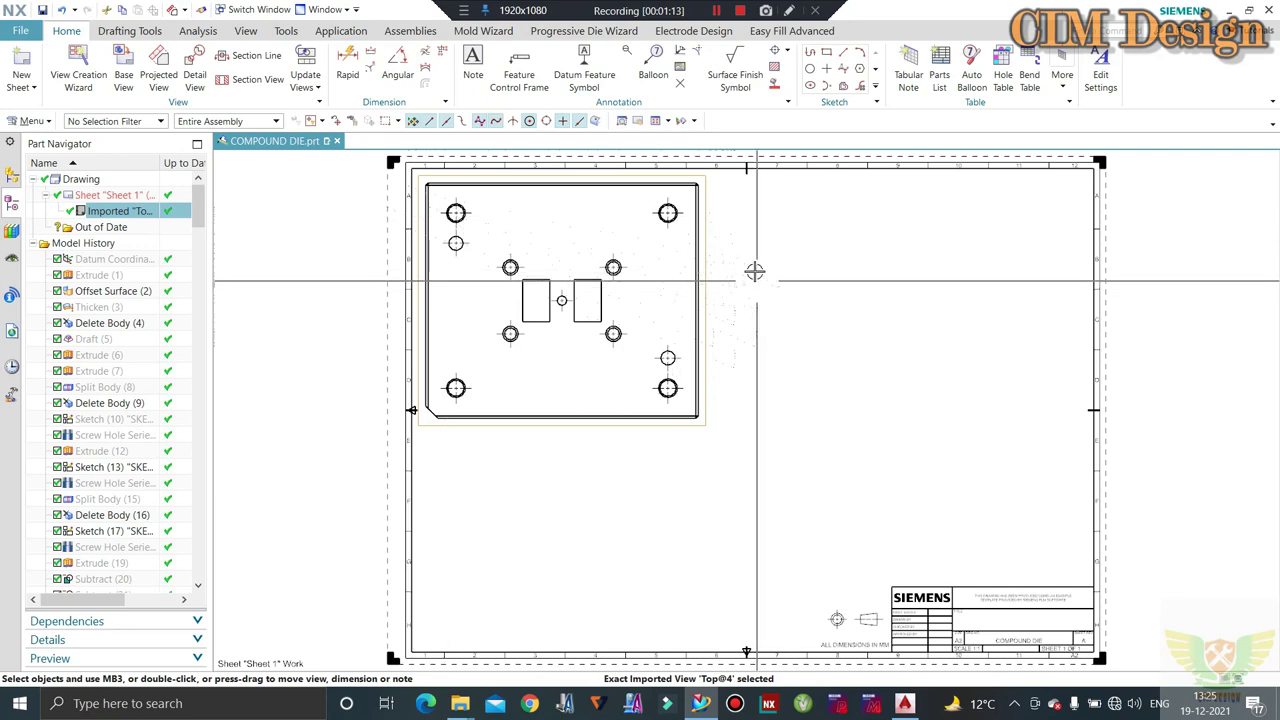
- Uncheck Border Display under View > Workflow in the Drafting Preferences
left_click(20, 31)
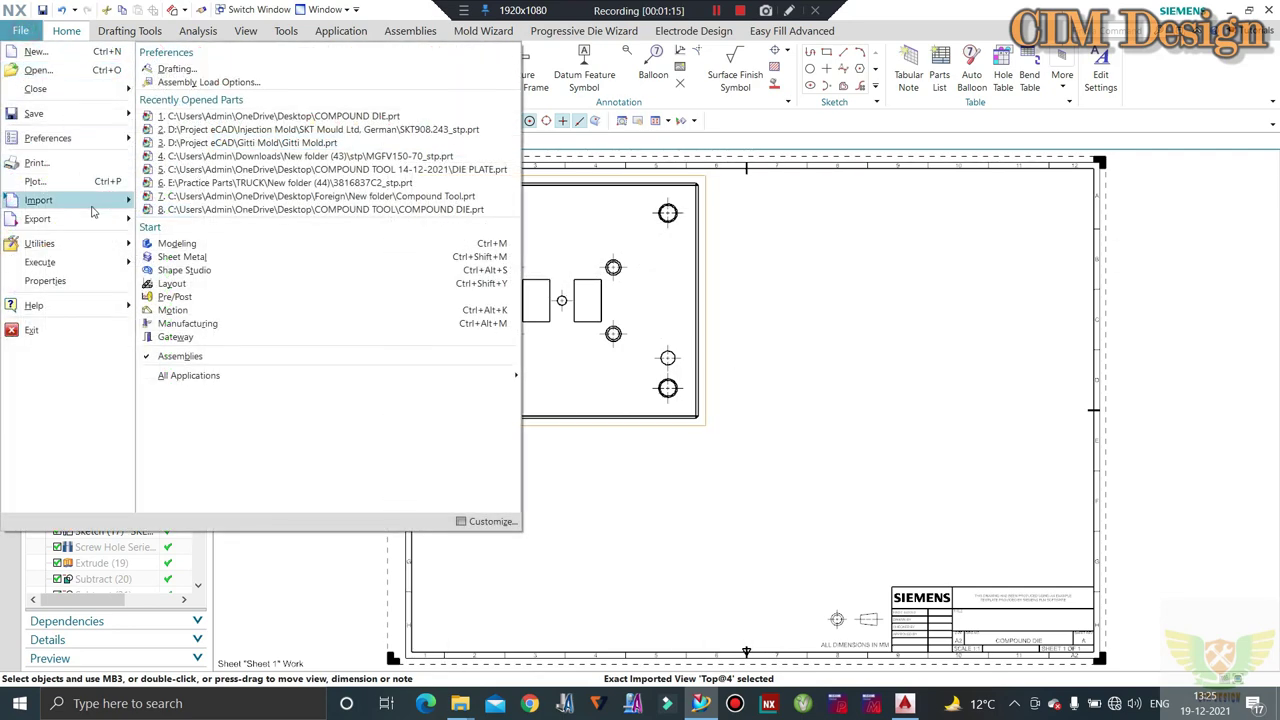
mouse_move(48, 137)
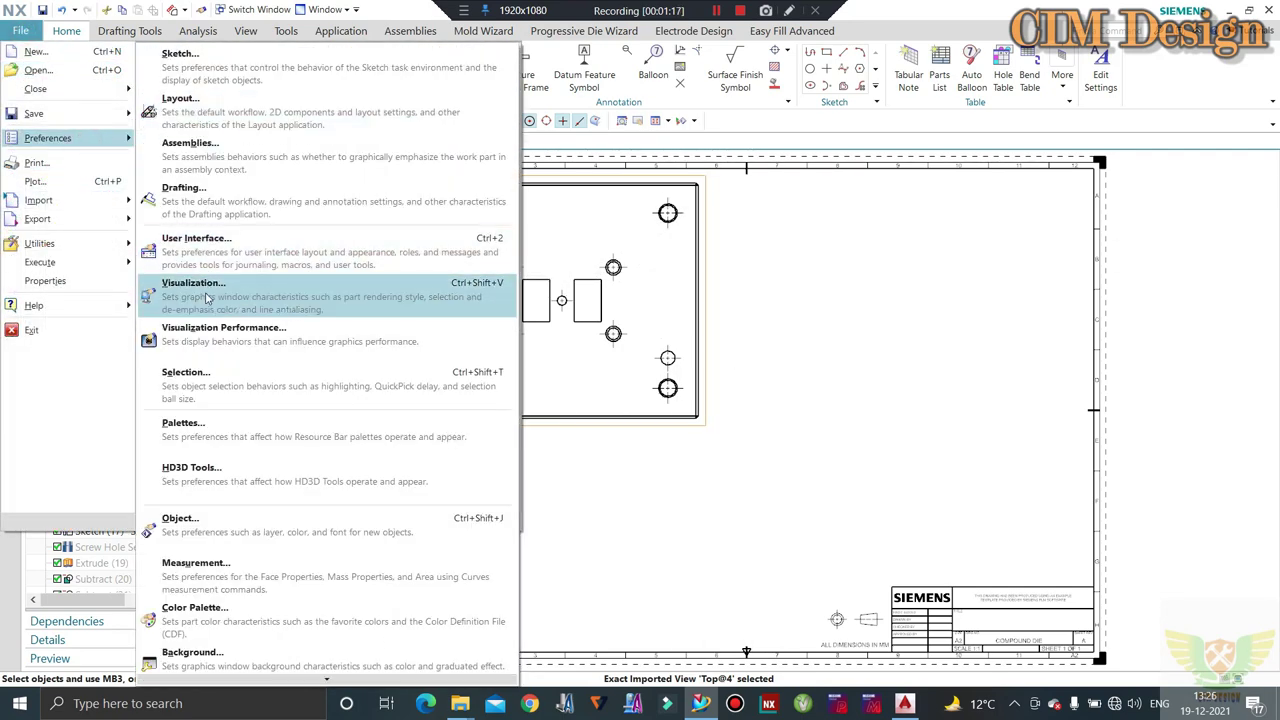
left_click(195, 206)
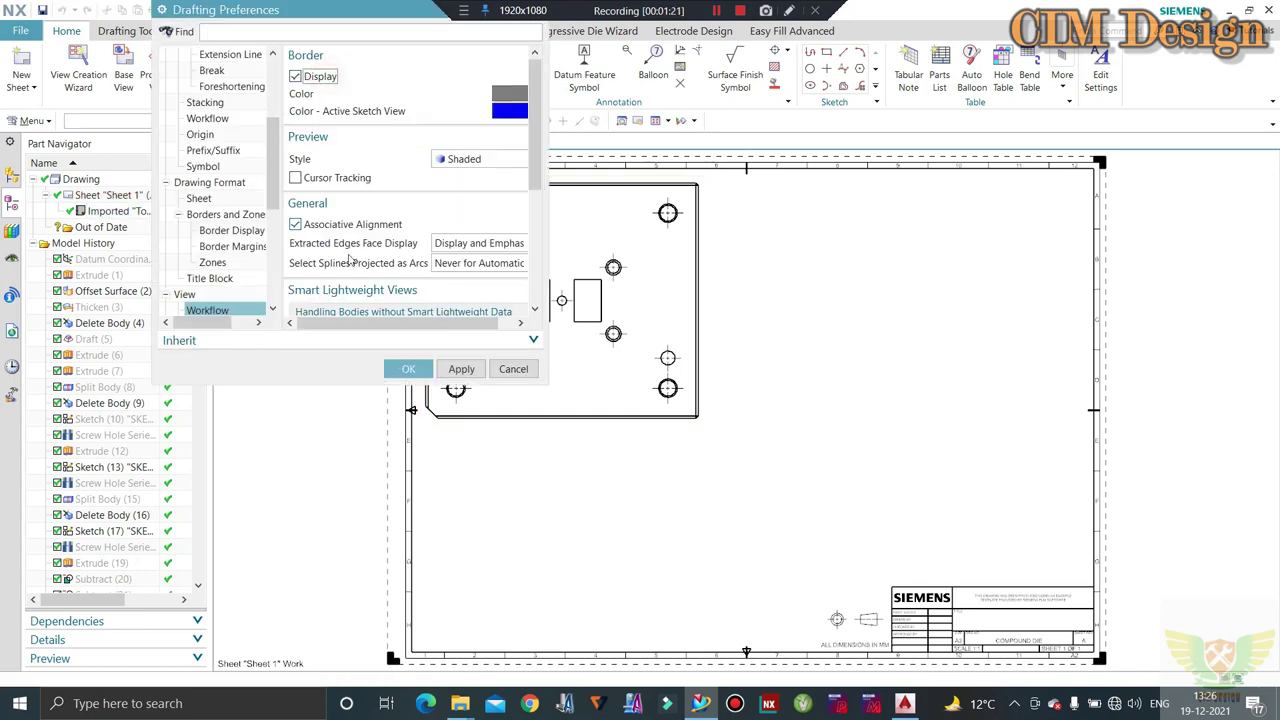
left_click(406, 369)
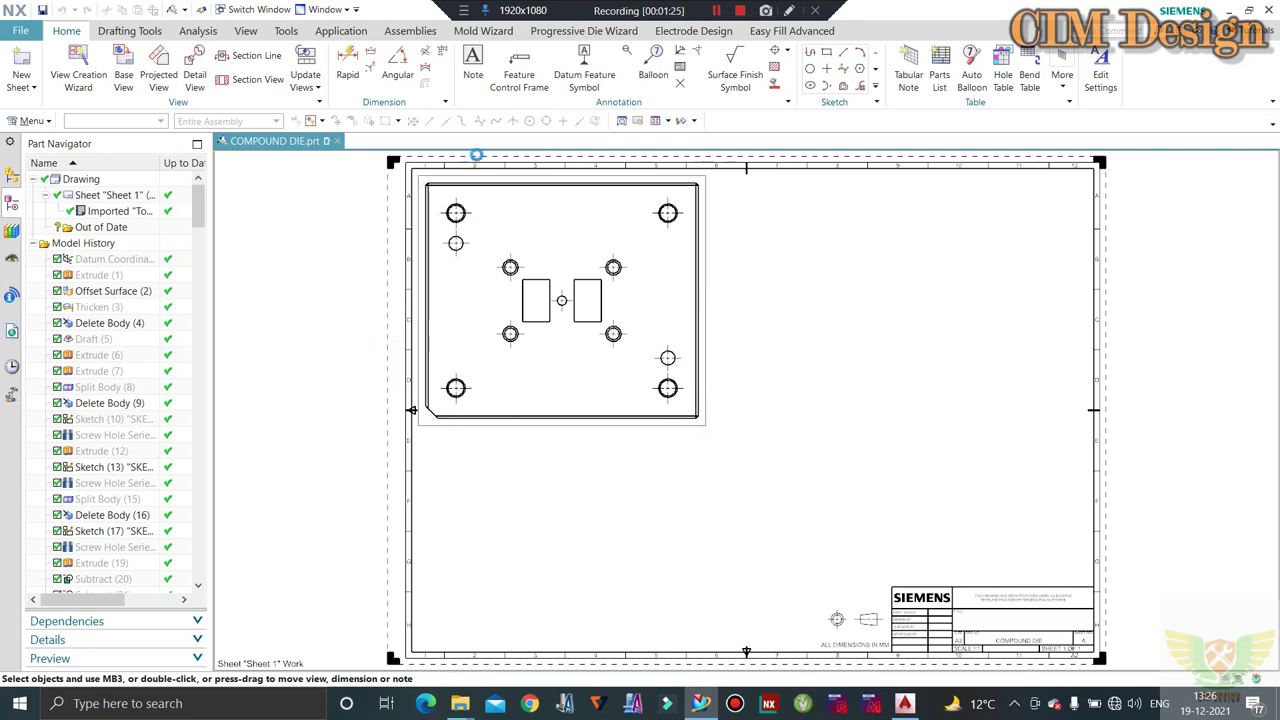
left_click(20, 30)
mouse_move(38, 218)
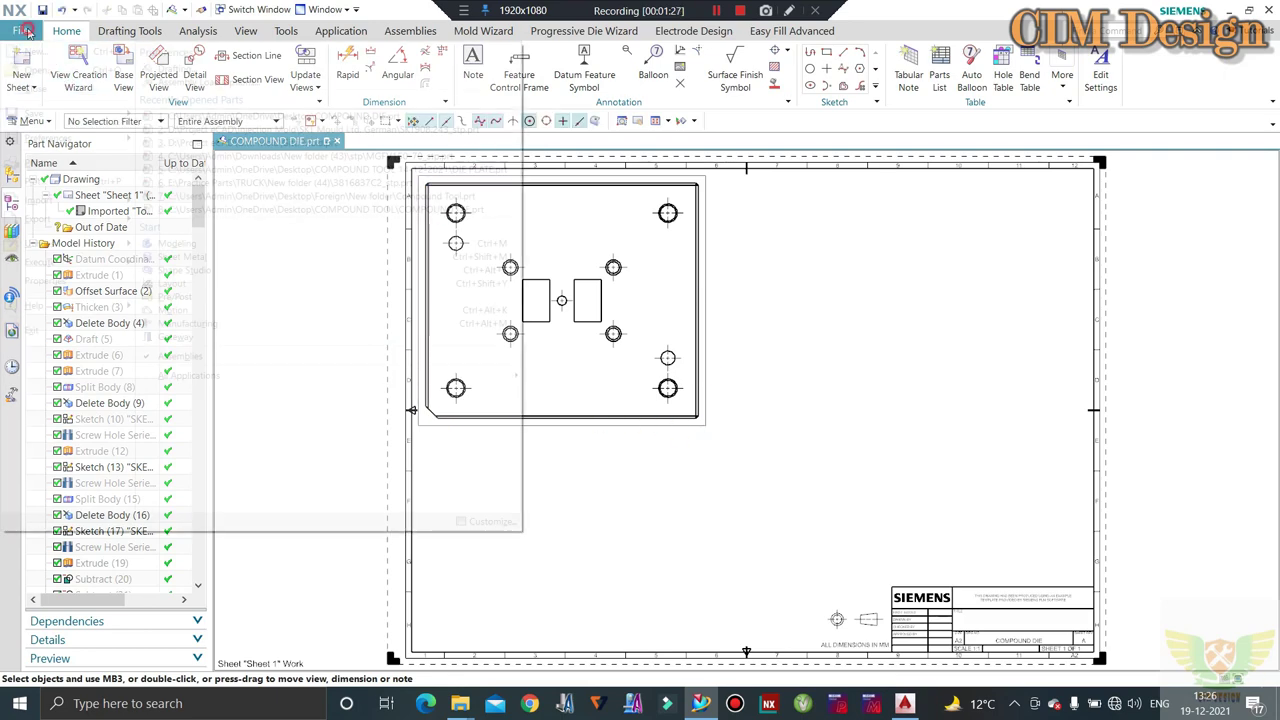
mouse_move(48, 138)
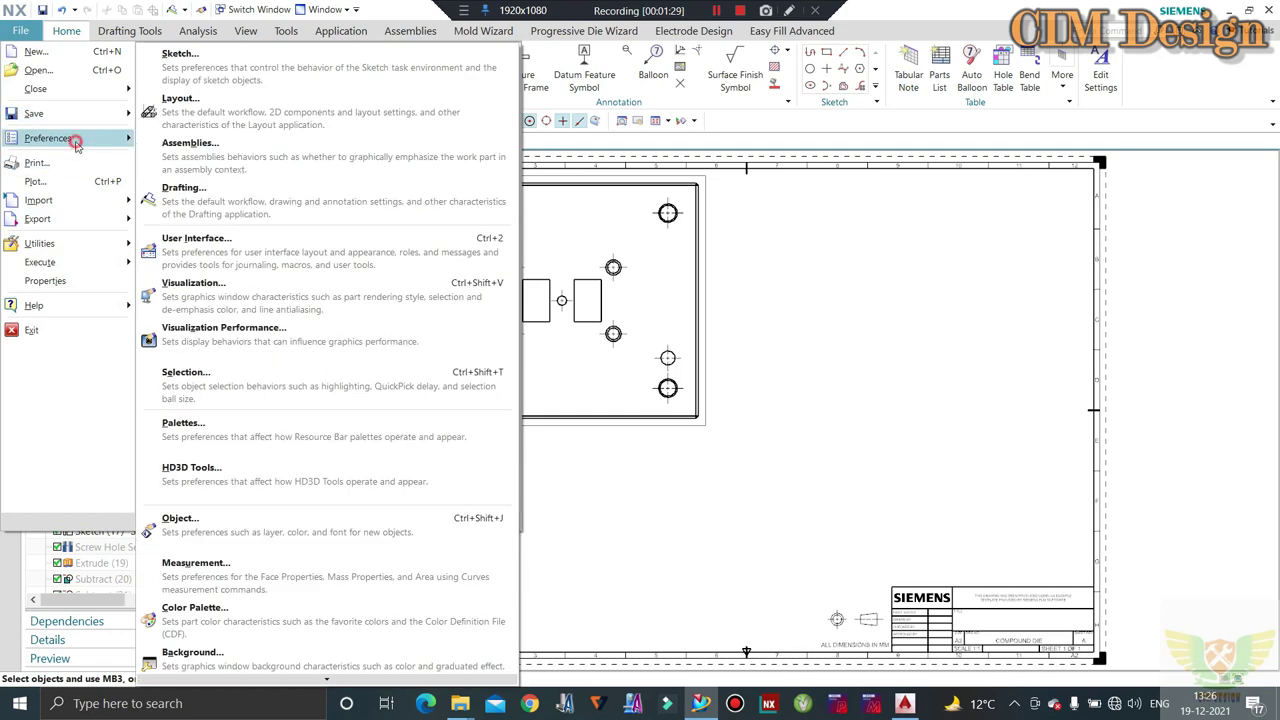
left_click(211, 205)
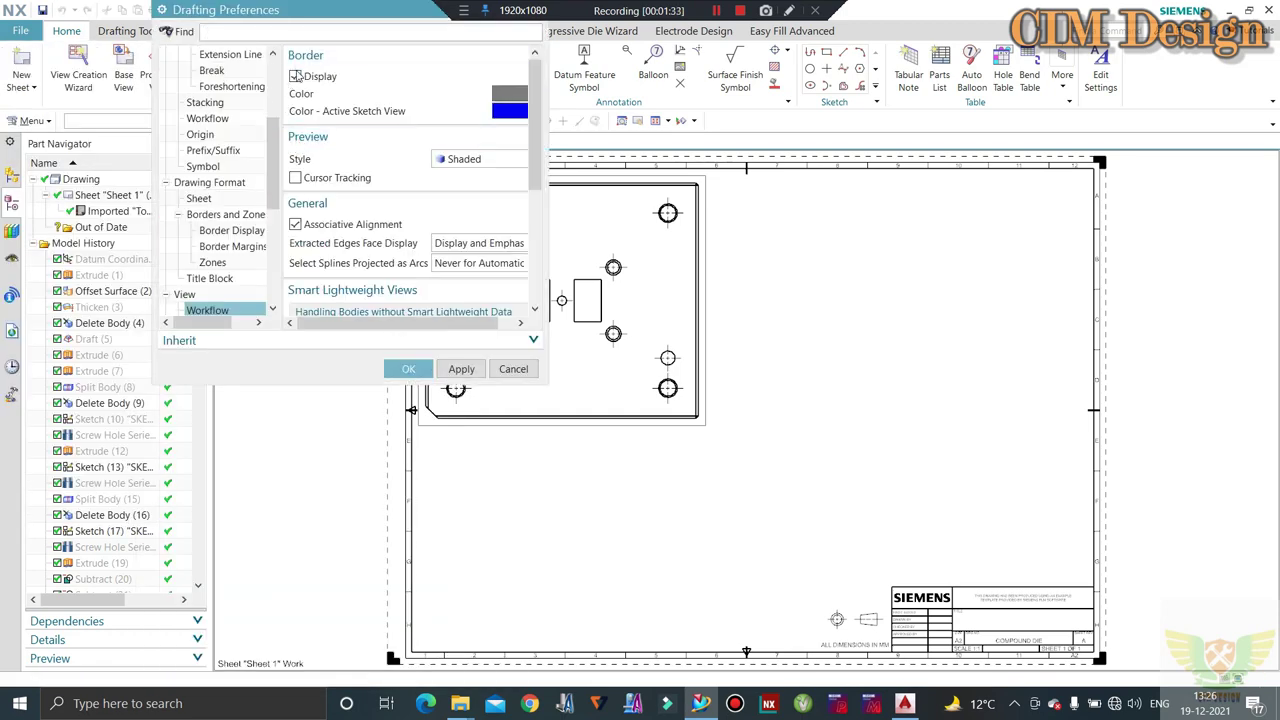
left_click(410, 369)
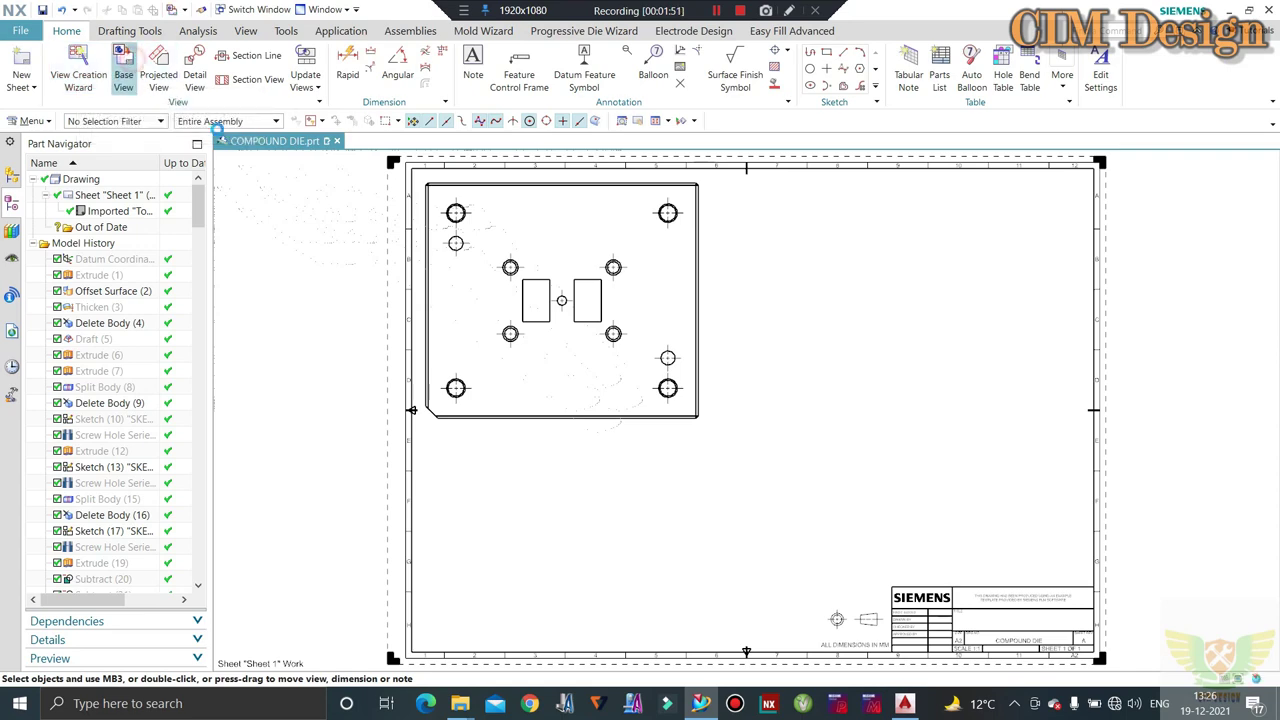
- Add a projected front view below the plate's top view
key("Escape")
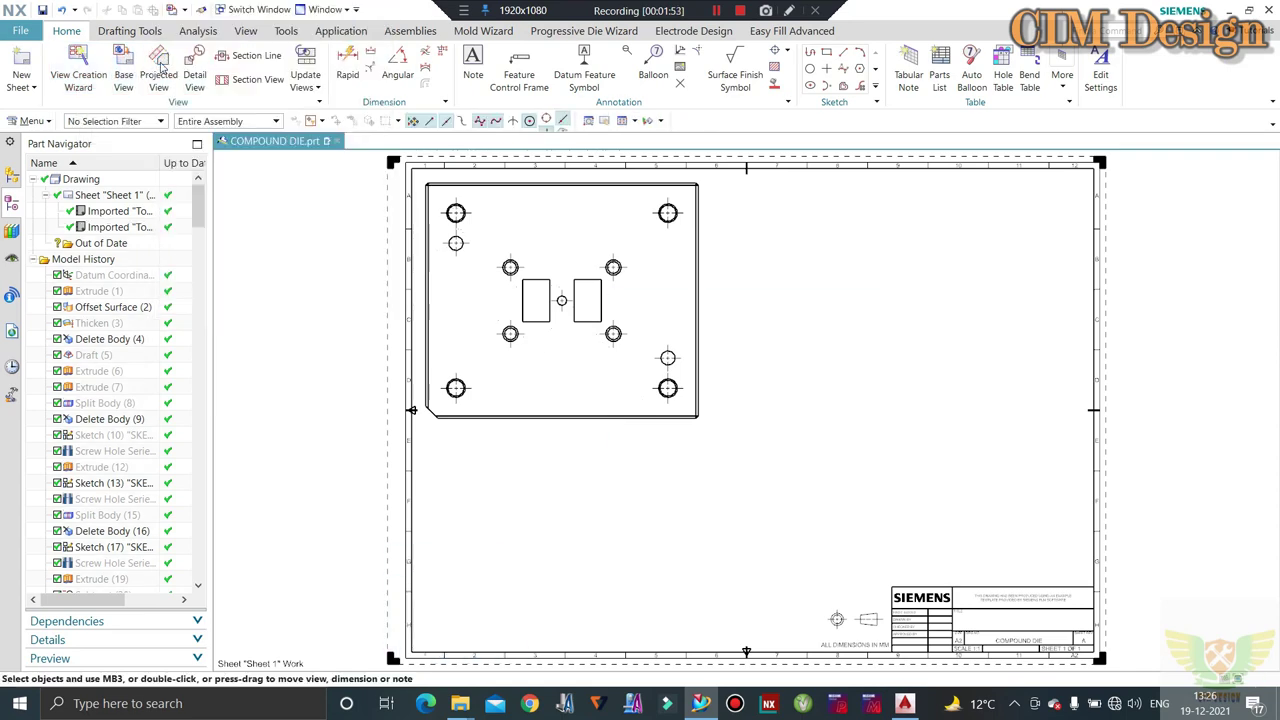
left_click(160, 72)
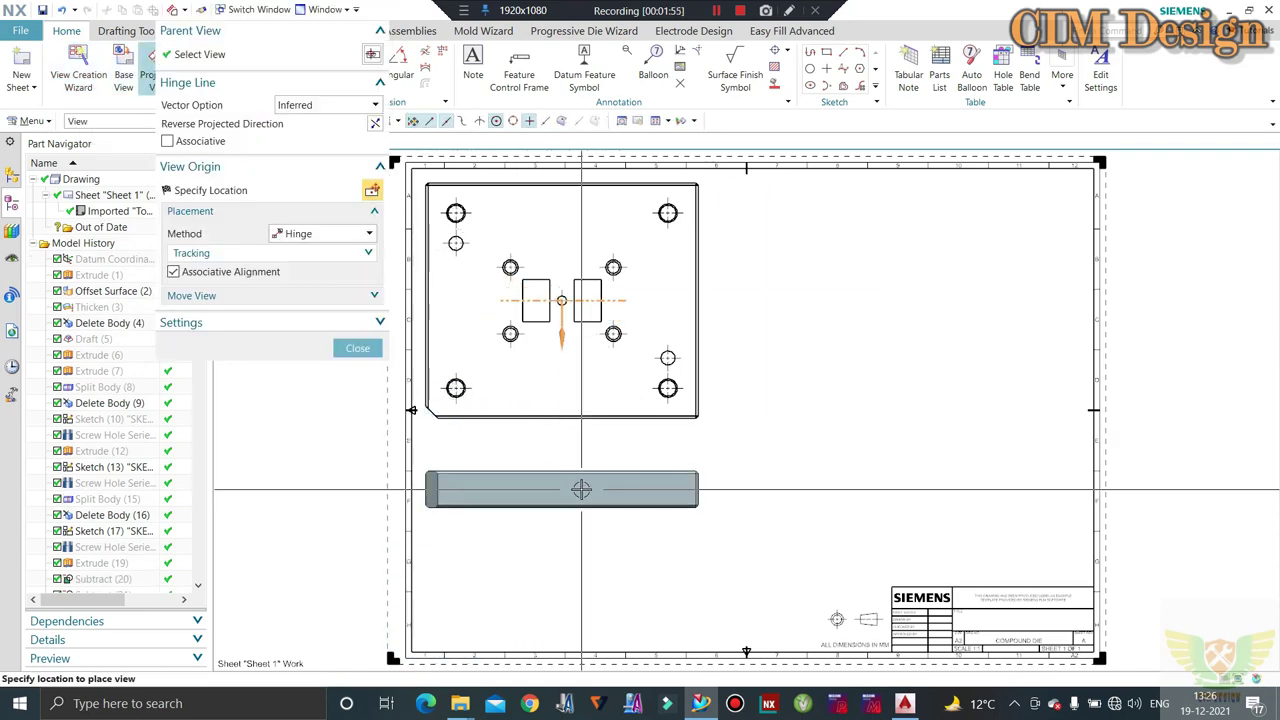
left_click(576, 485)
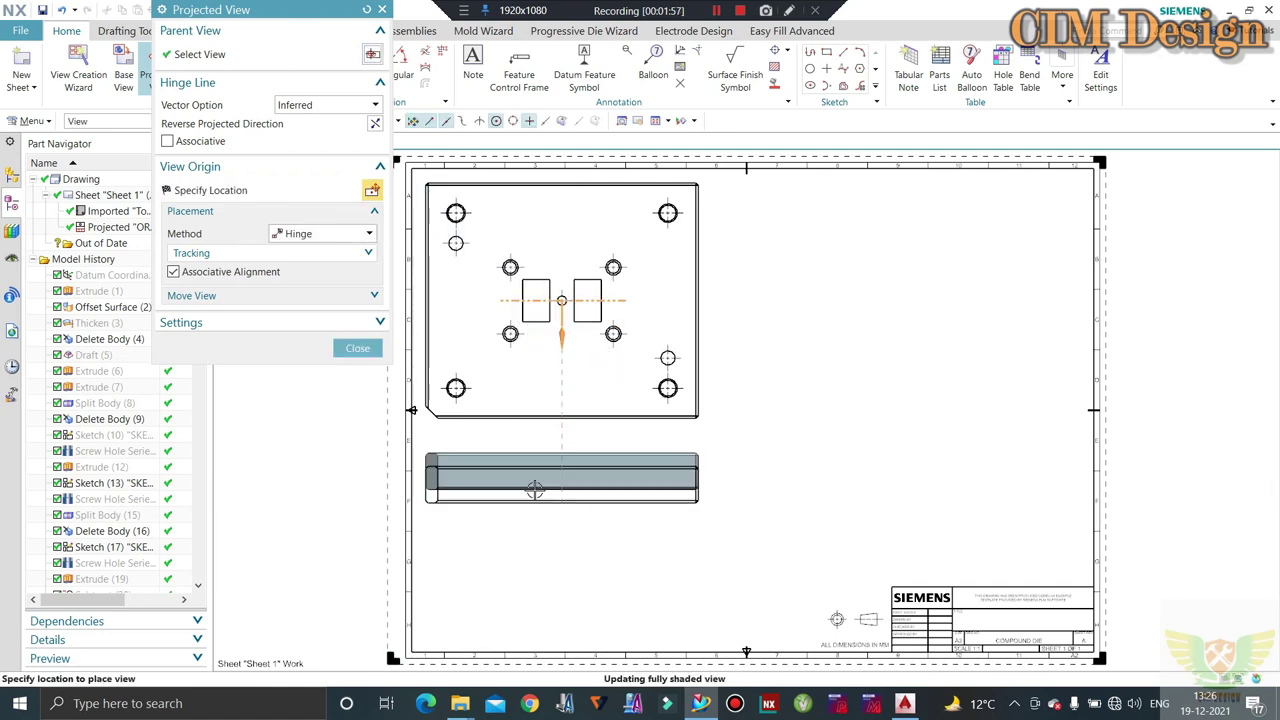
key("Escape")
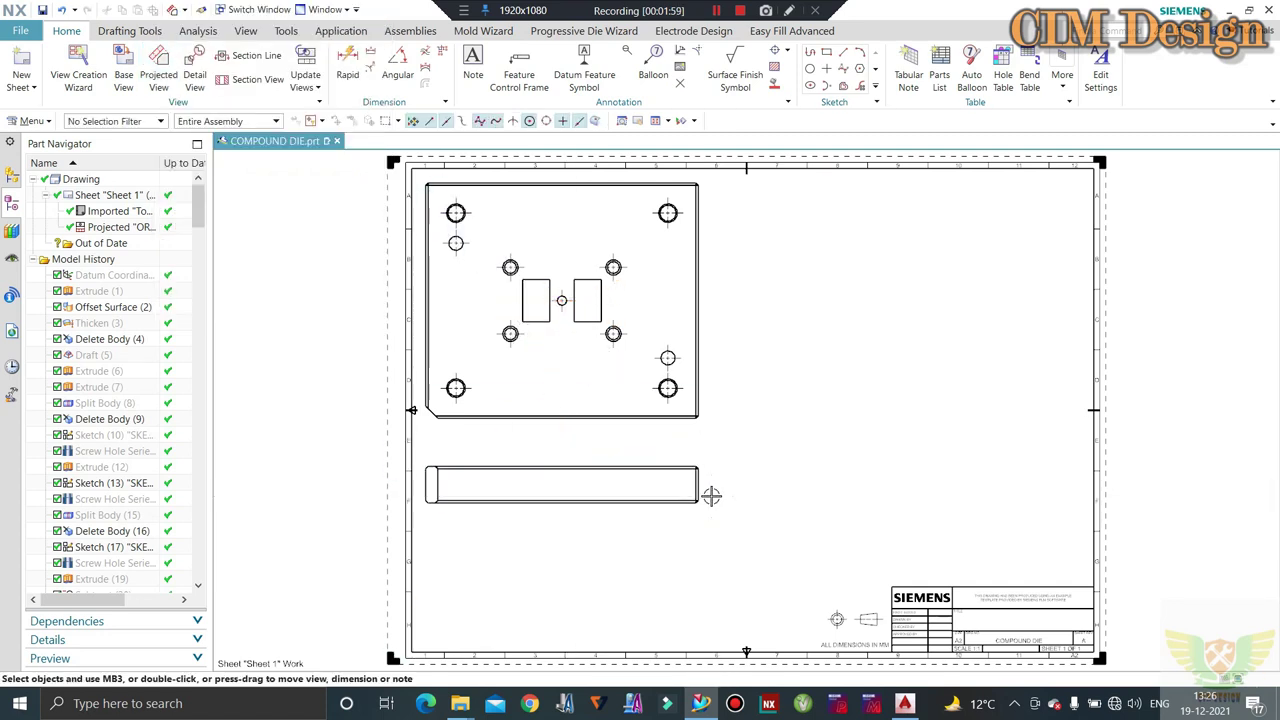
- Set the front view's hidden lines to a dashed line font
right_click(713, 472)
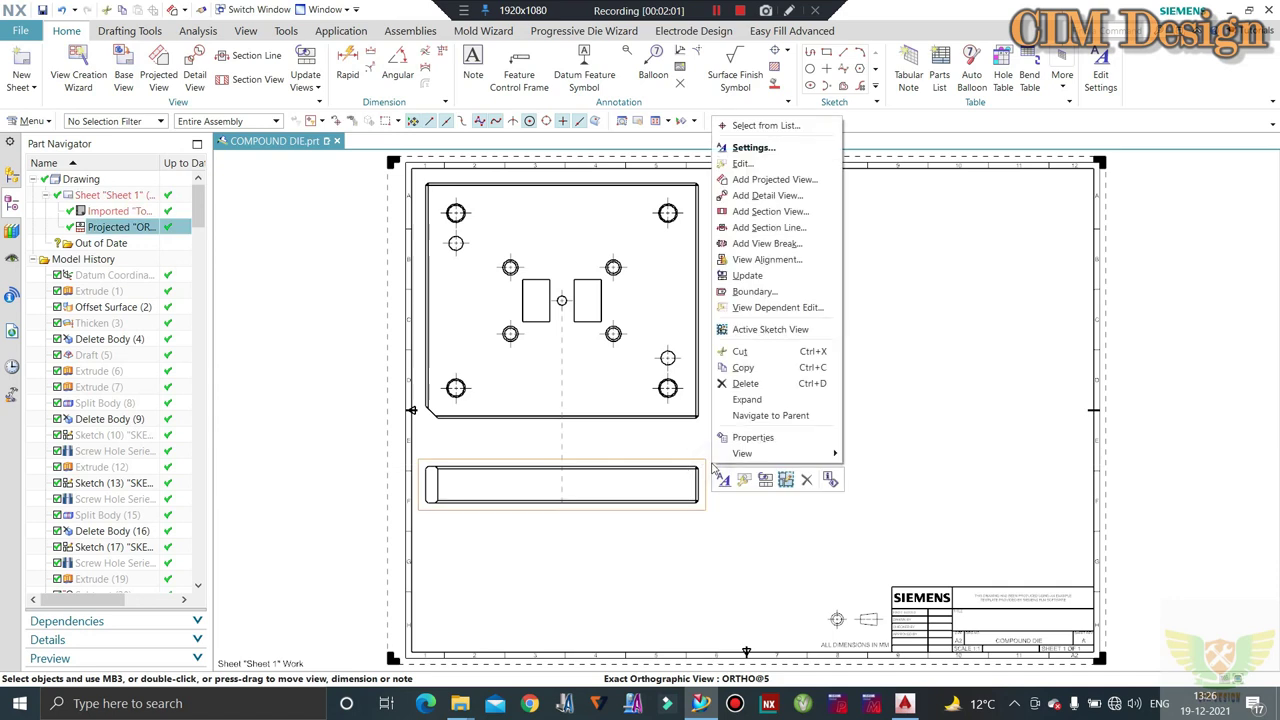
left_click(752, 148)
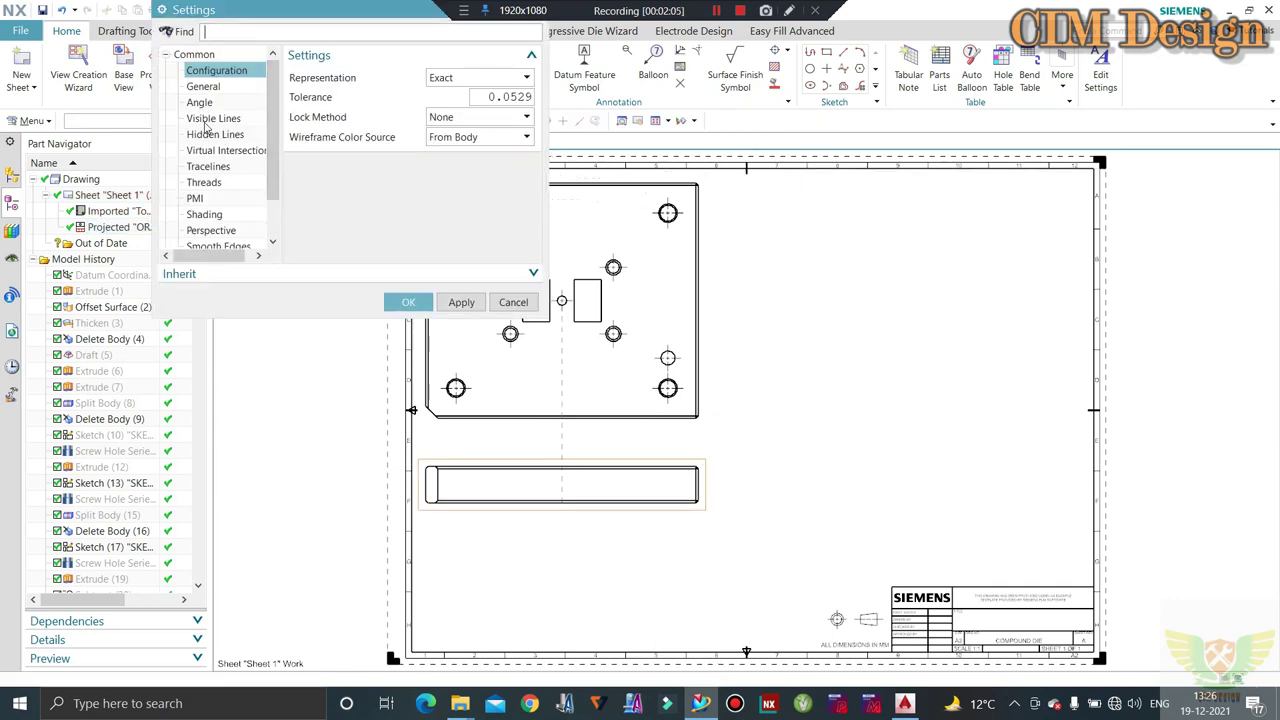
left_click(205, 134)
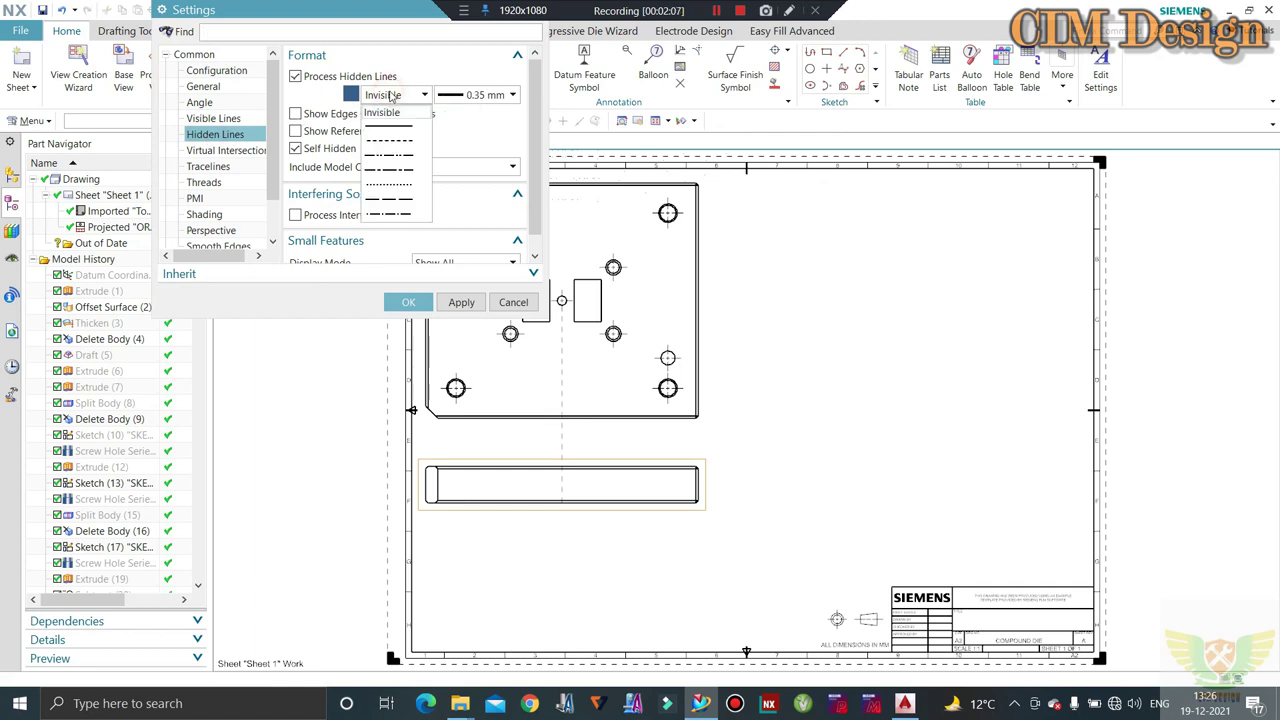
left_click(388, 148)
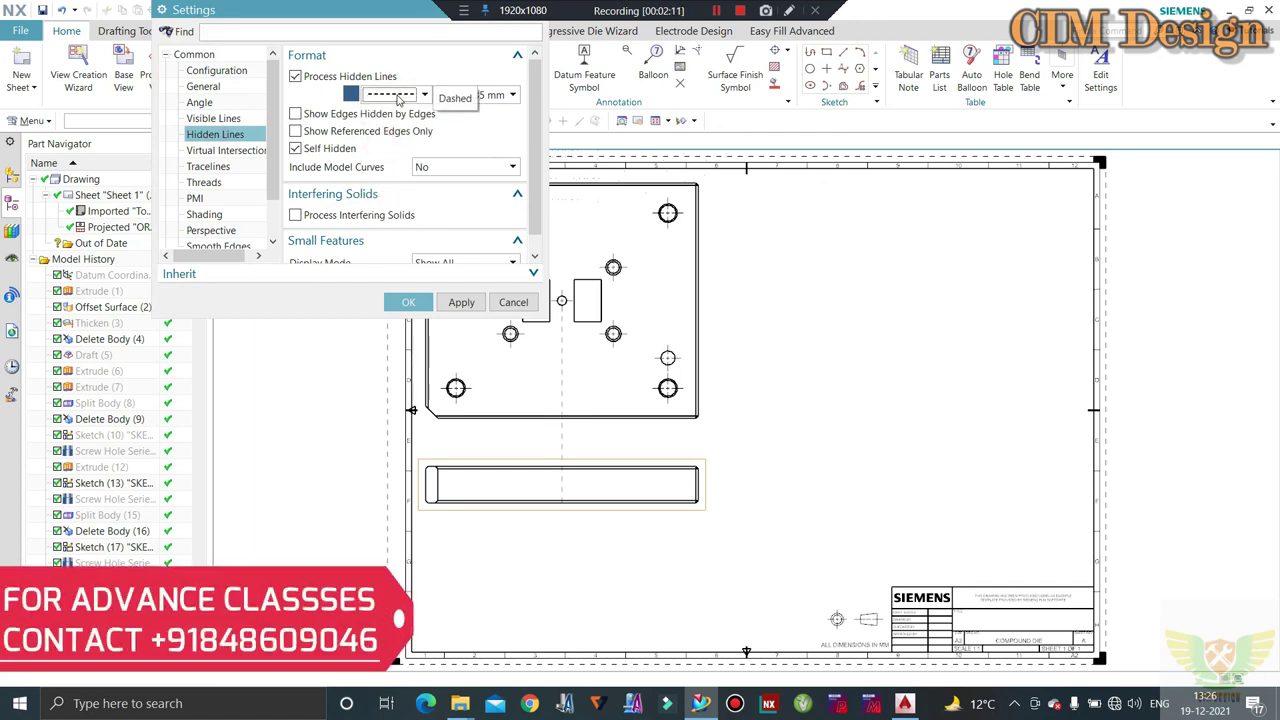
left_click(412, 302)
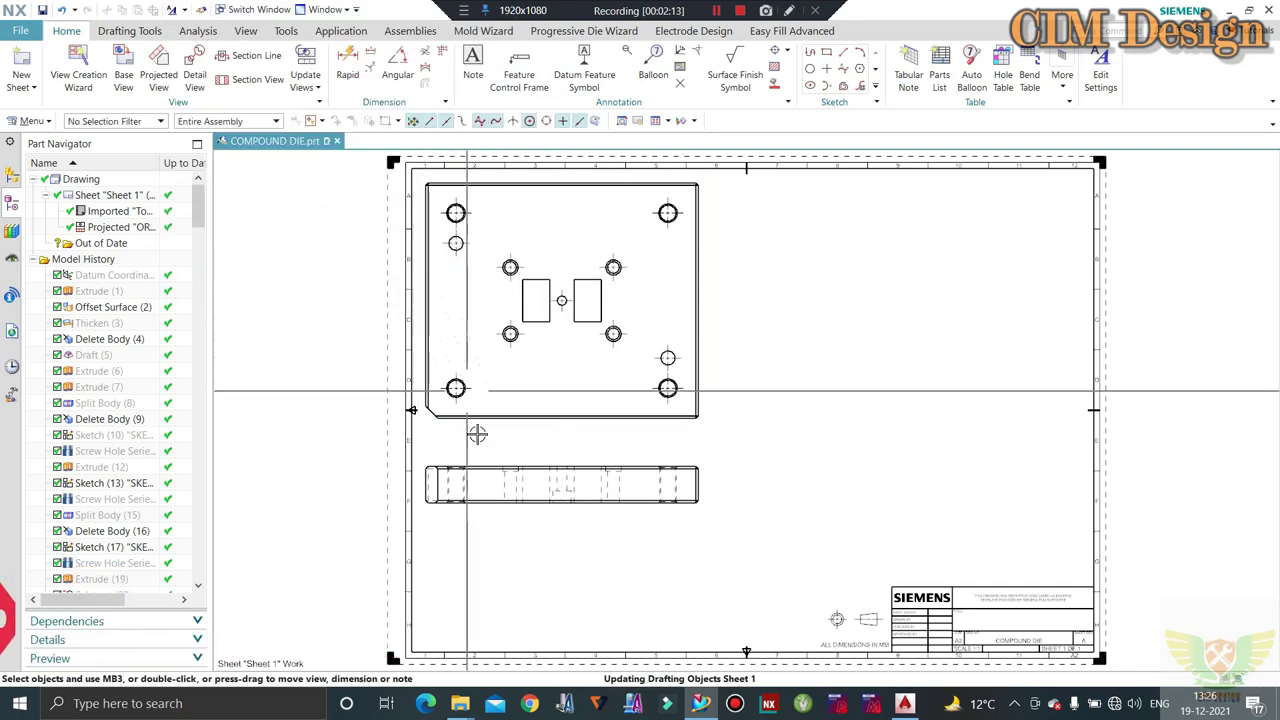
scroll(455, 490, "up", 3)
scroll(455, 490, "up", 1)
scroll(680, 409, "down", 3)
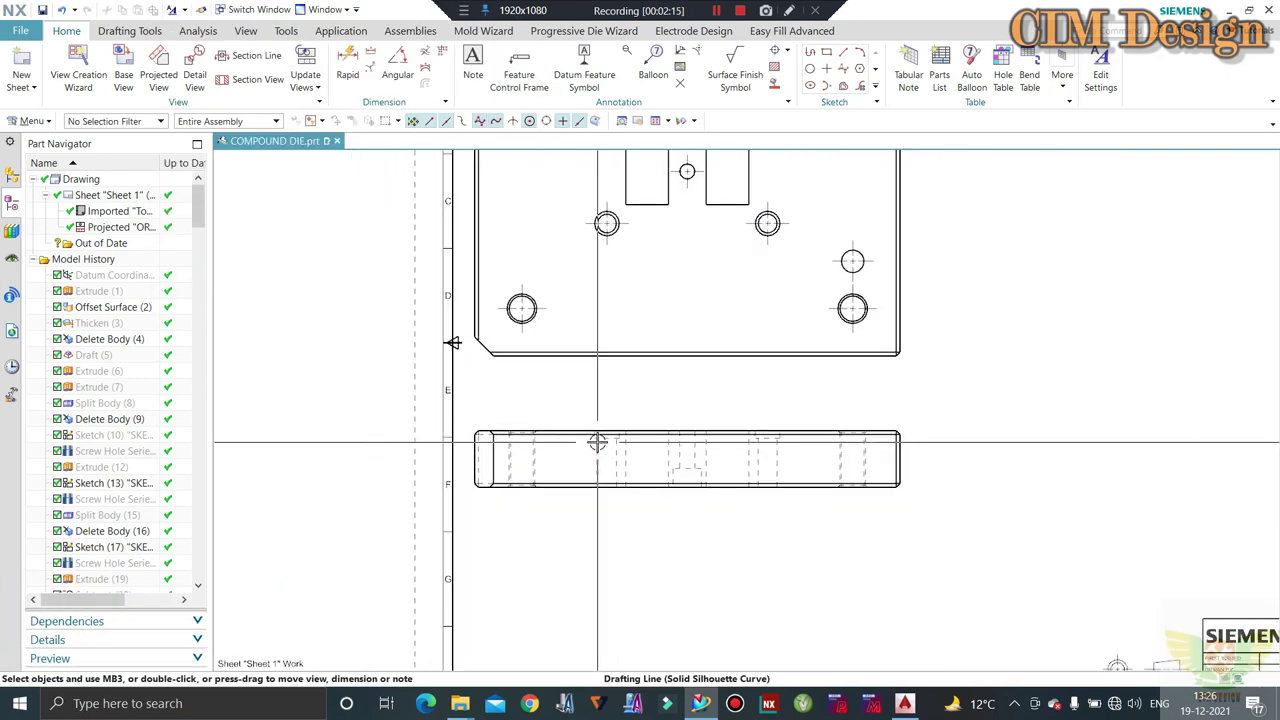
scroll(603, 446, "up", 2)
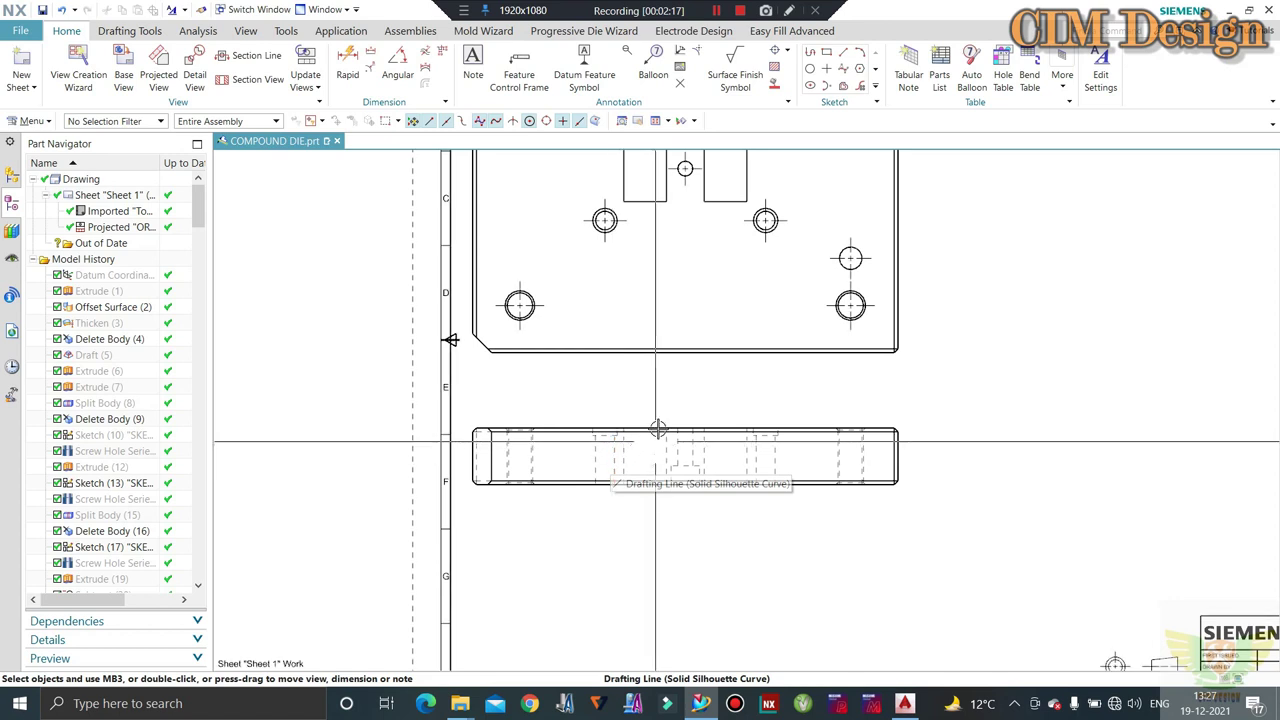
scroll(622, 402, "down", 2)
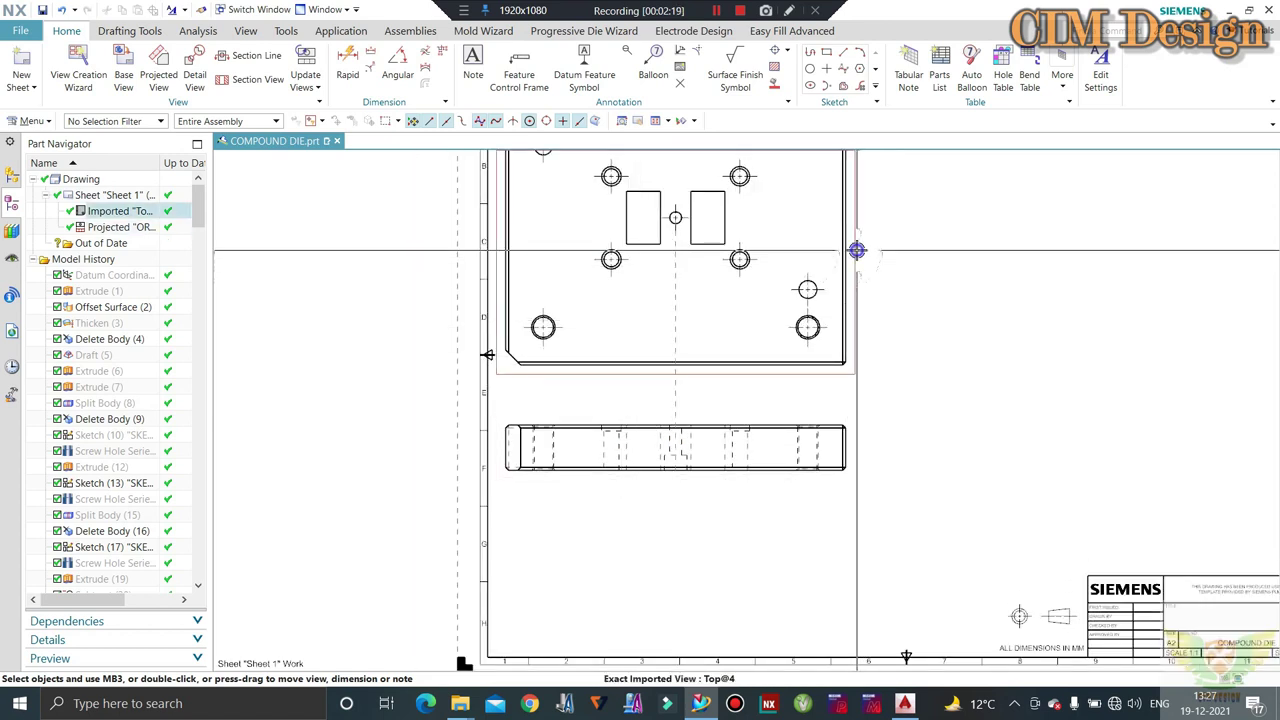
- Change the top view's hidden lines from Invisible to dashed as well
right_click(855, 249)
left_click(897, 283)
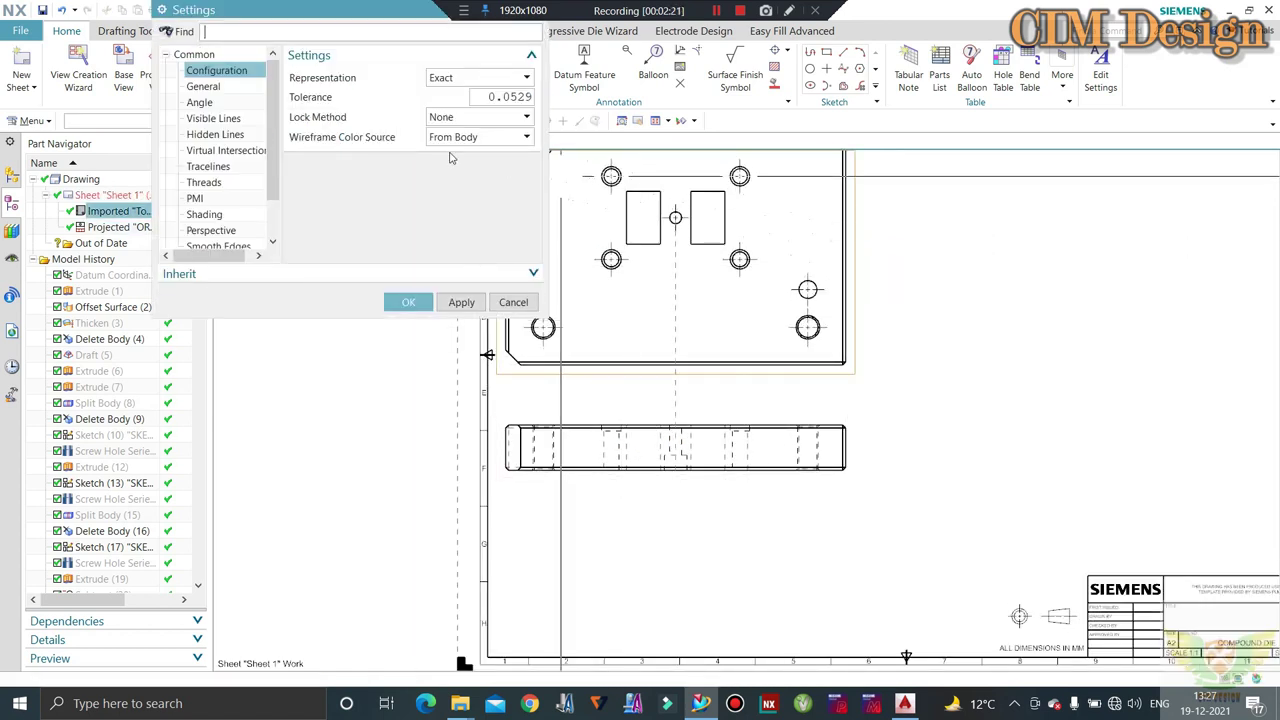
left_click(209, 136)
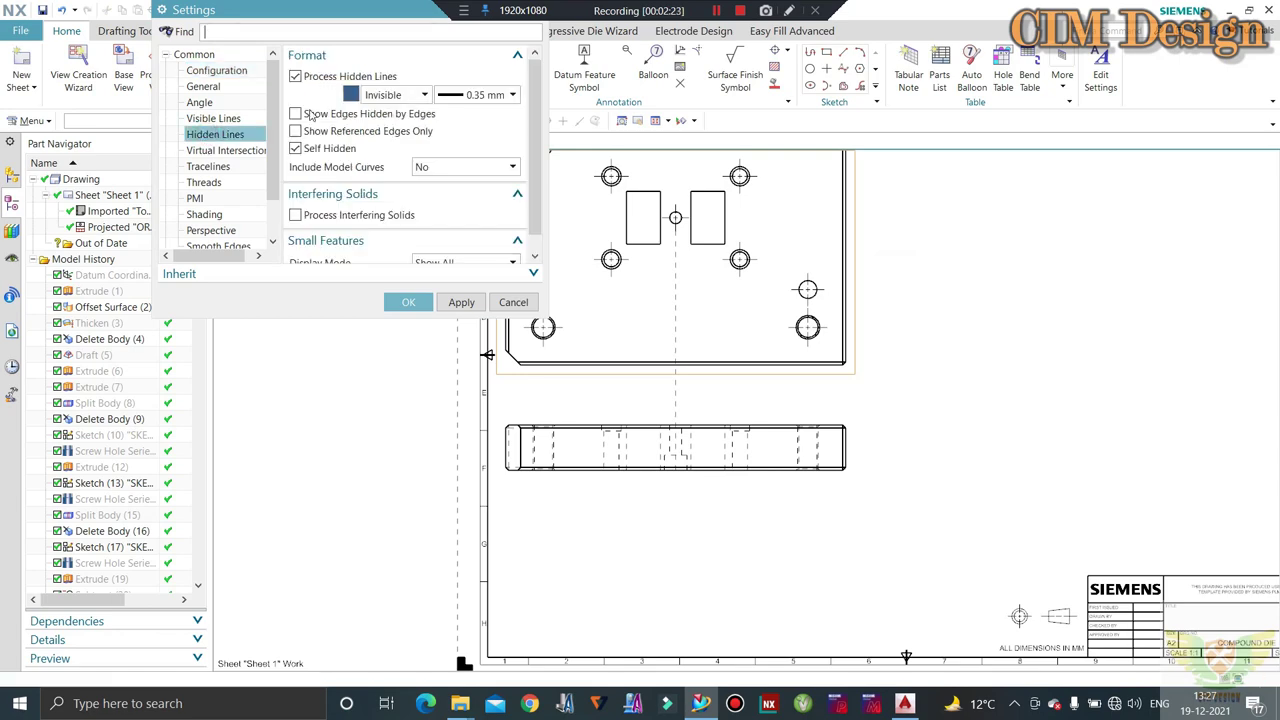
left_click(371, 146)
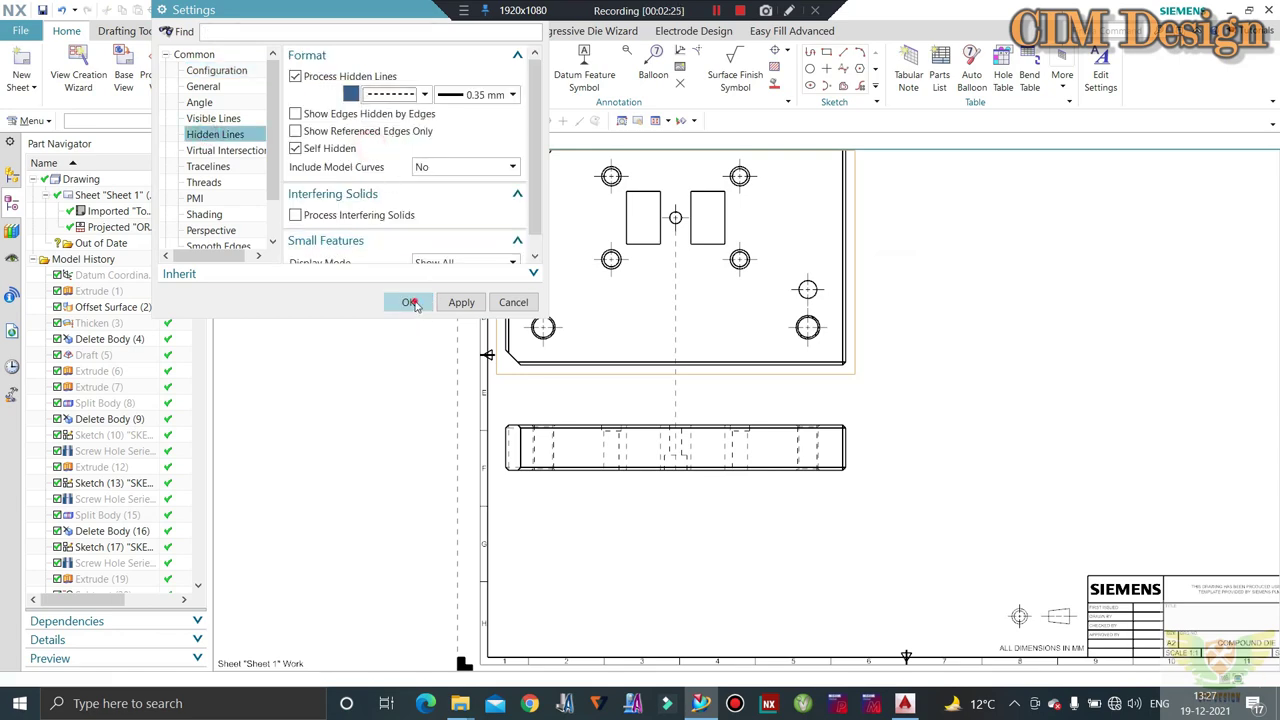
left_click(408, 302)
scroll(655, 317, "down", 2)
scroll(655, 317, "down", 1)
scroll(650, 265, "up", 3)
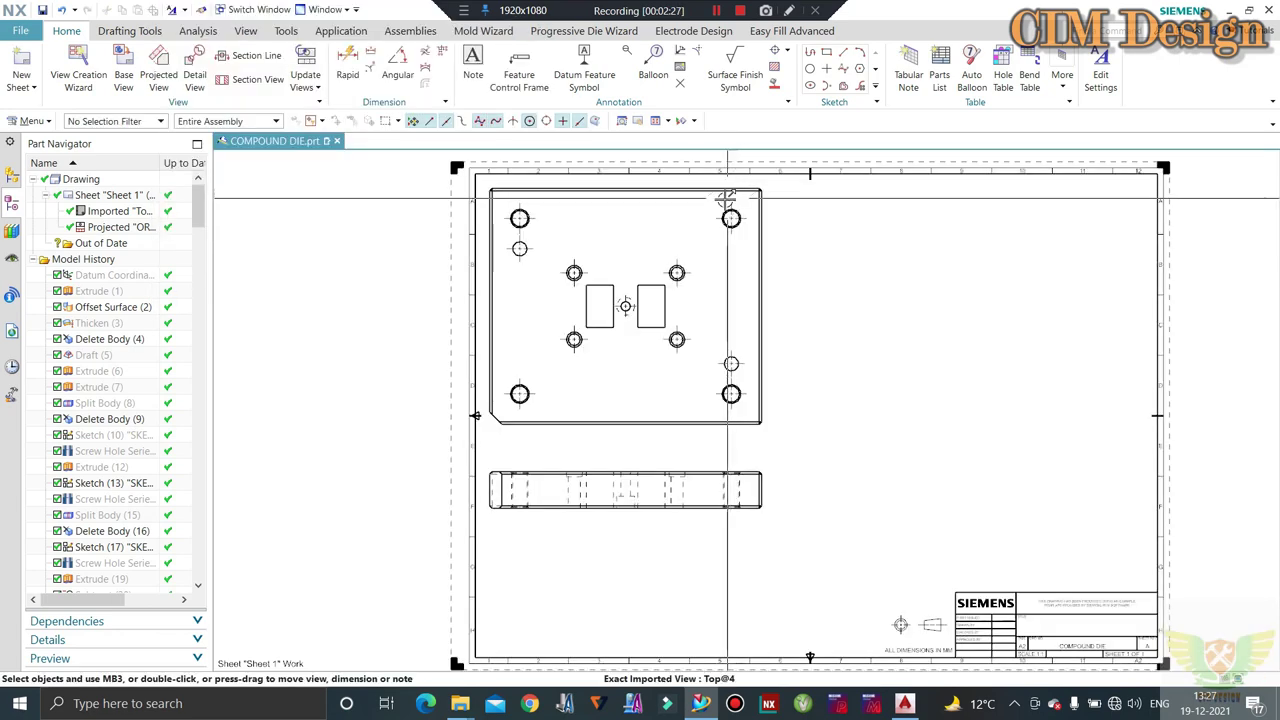
scroll(651, 255, "down", 1)
scroll(651, 252, "down", 1)
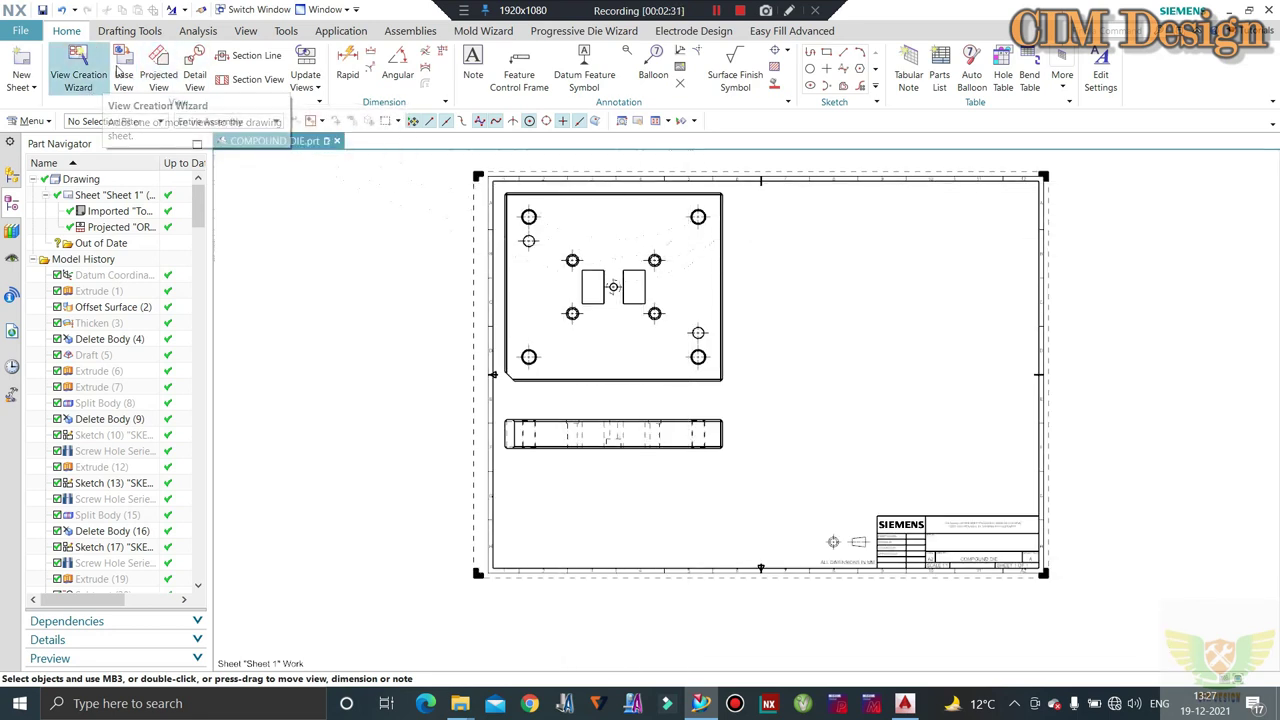
- Place an Isometric base view of the plate to the right of the top view
left_click(123, 70)
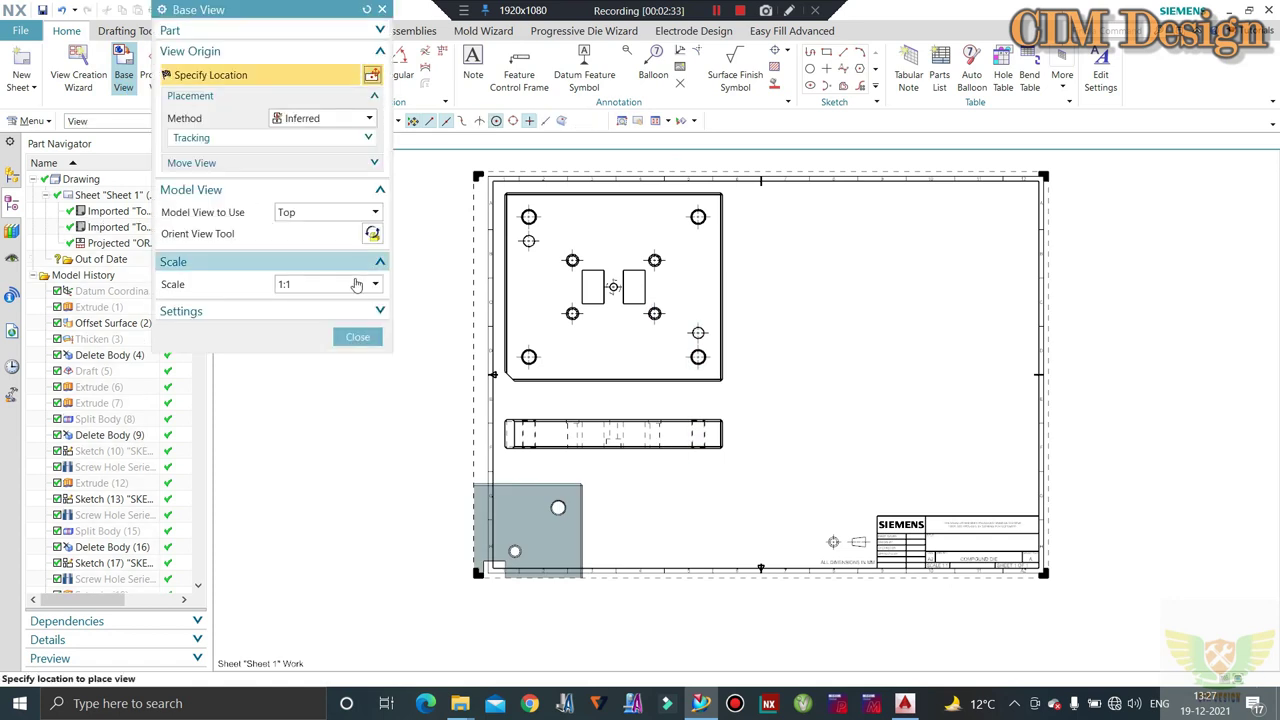
left_click(290, 212)
left_click(297, 317)
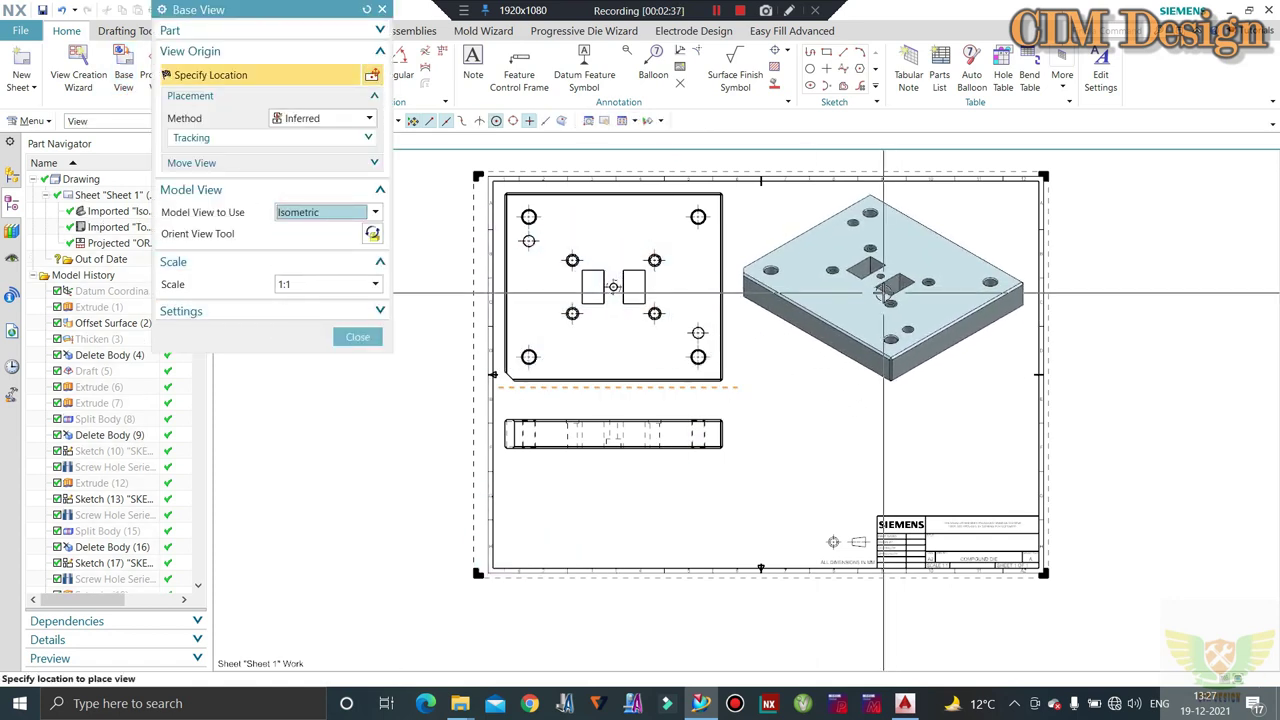
left_click(883, 293)
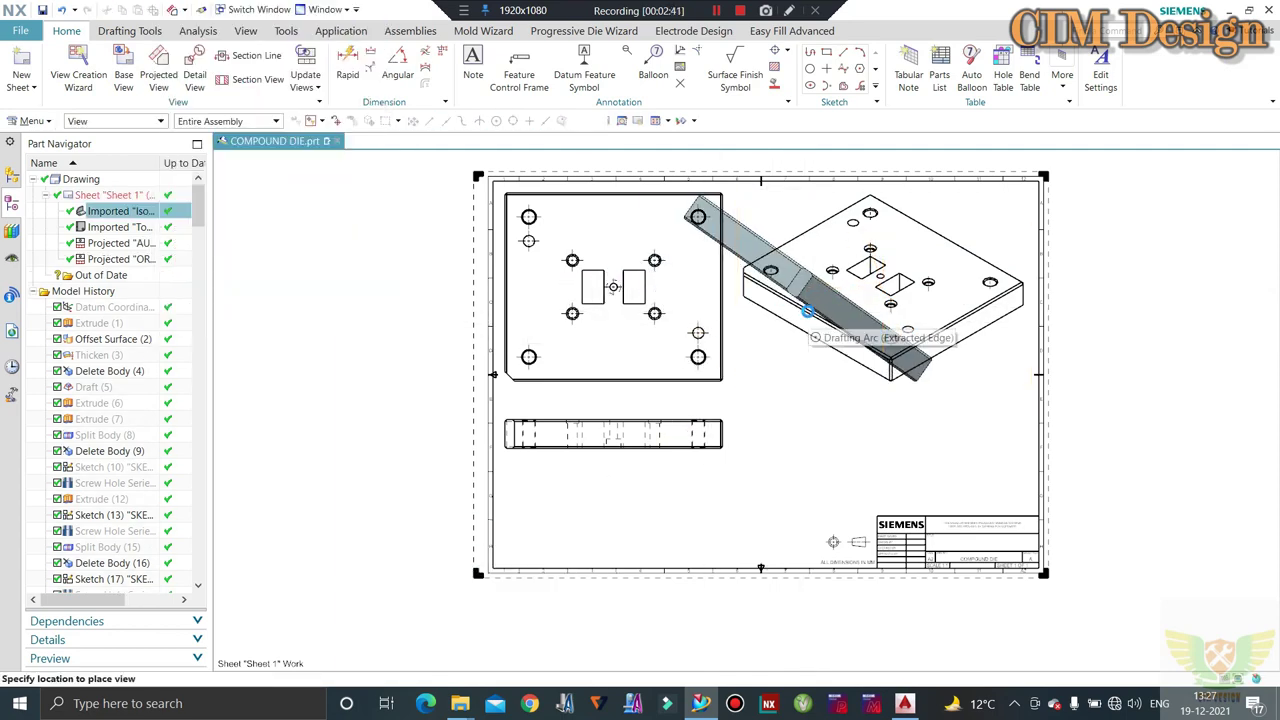
key("Escape")
- Set the isometric view's hidden lines to a dashed style
right_click(741, 214)
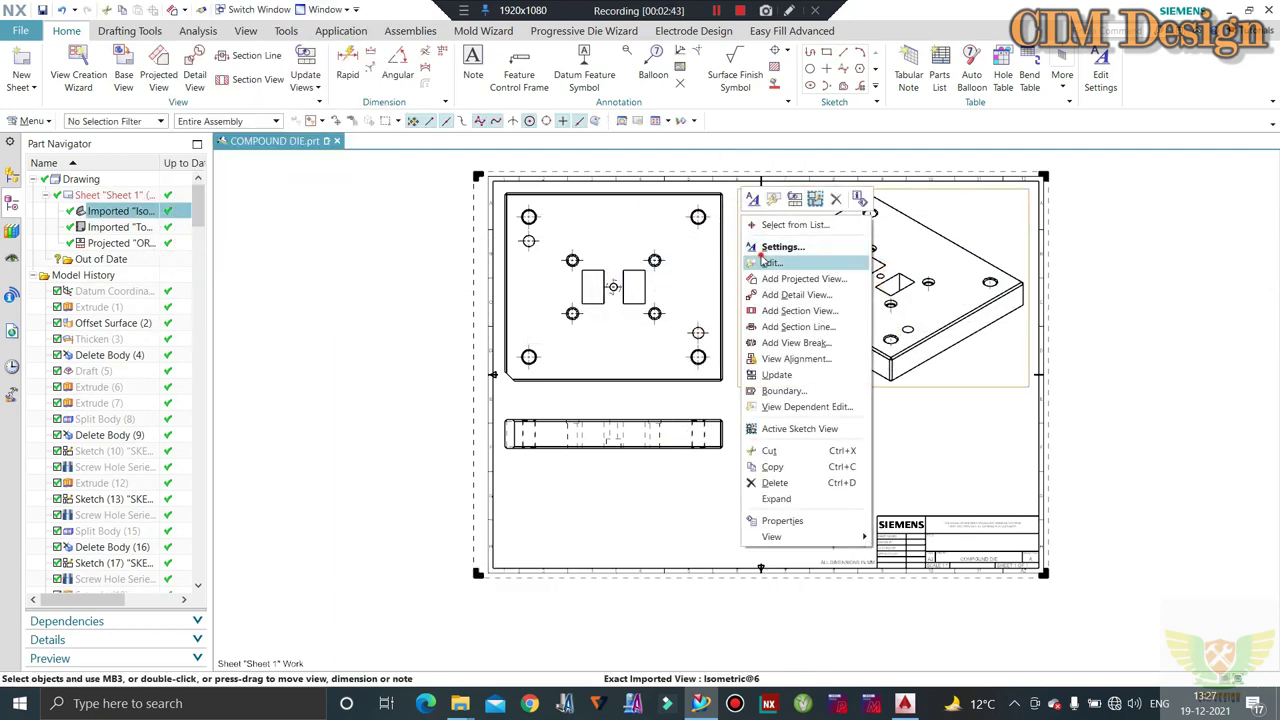
left_click(770, 262)
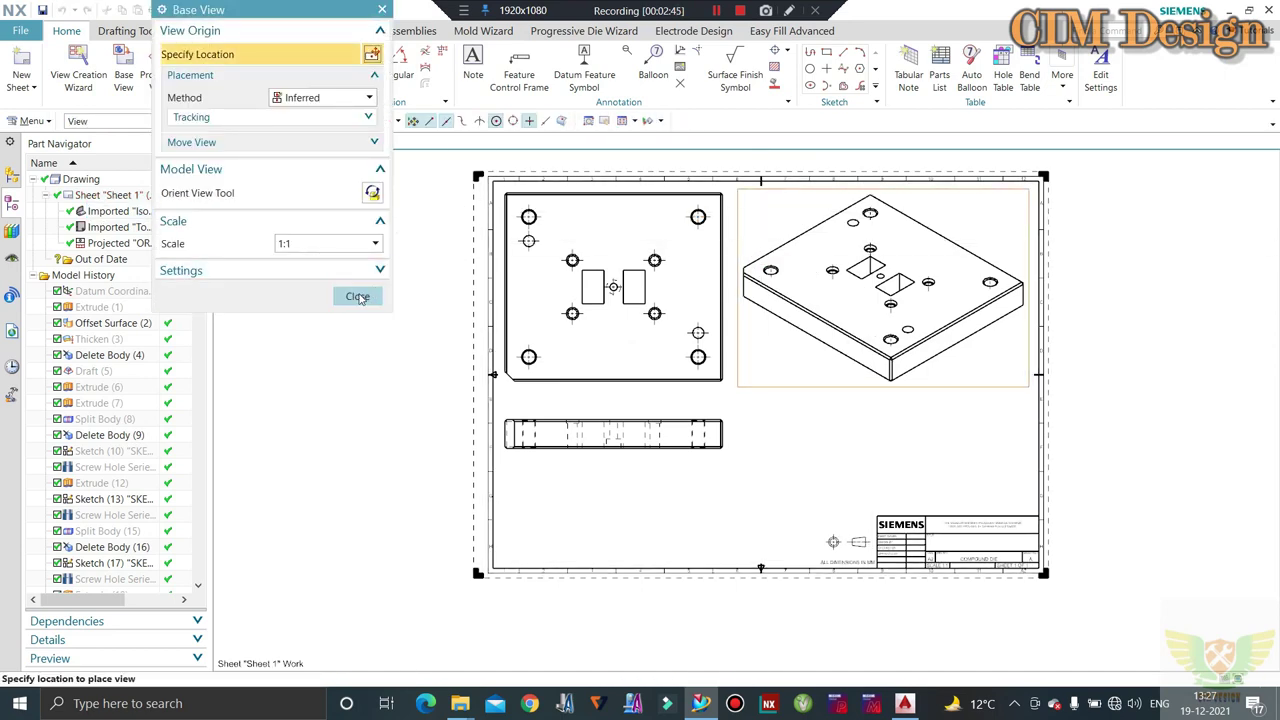
left_click(357, 297)
right_click(741, 214)
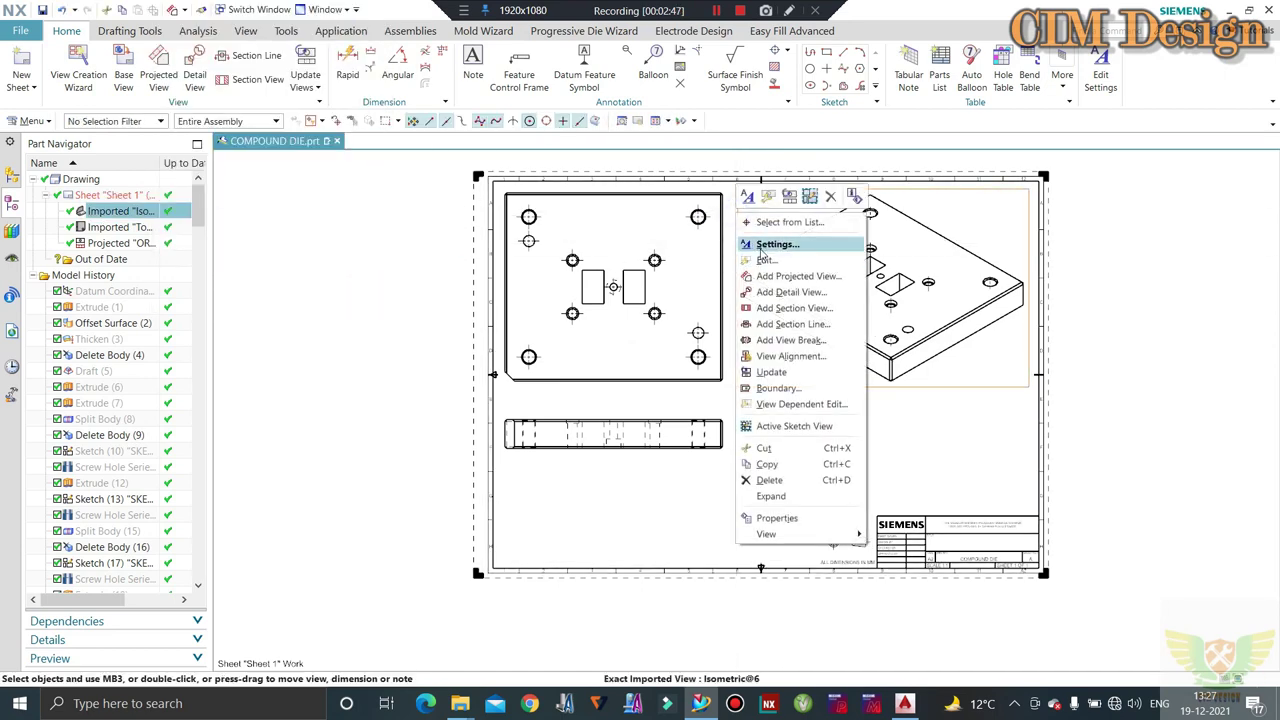
left_click(761, 248)
left_click(385, 95)
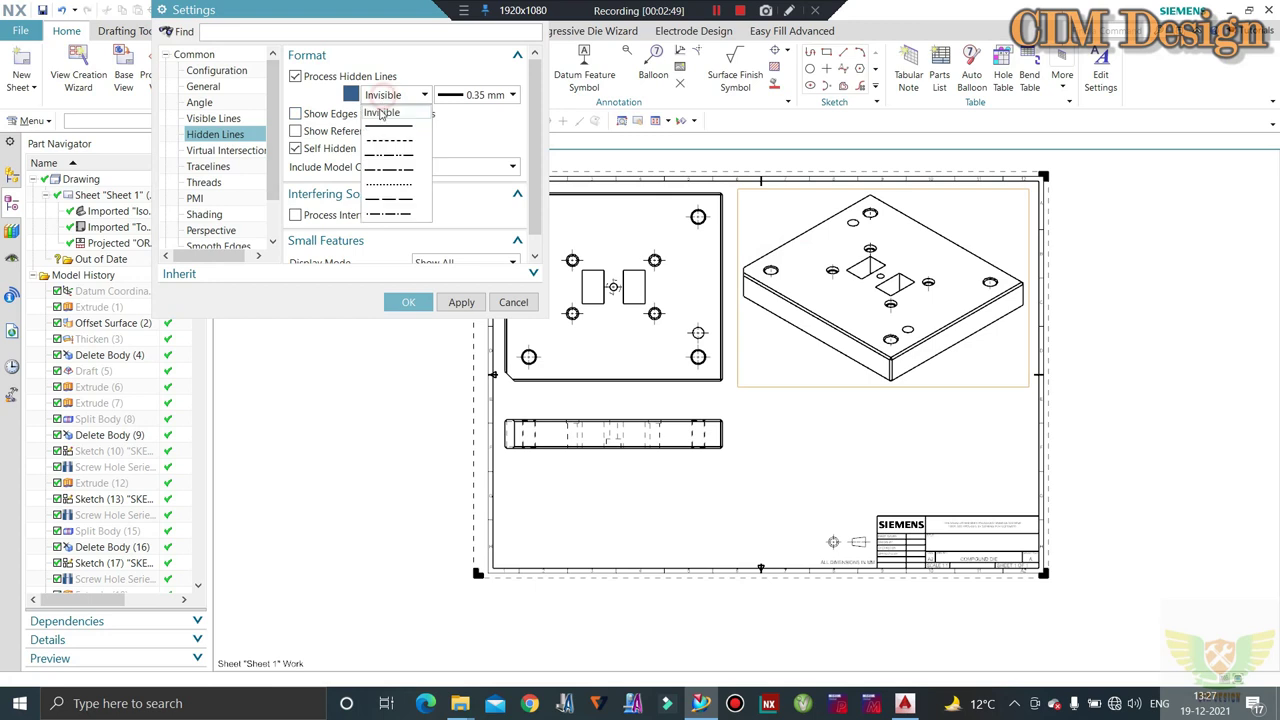
left_click(388, 141)
left_click(408, 302)
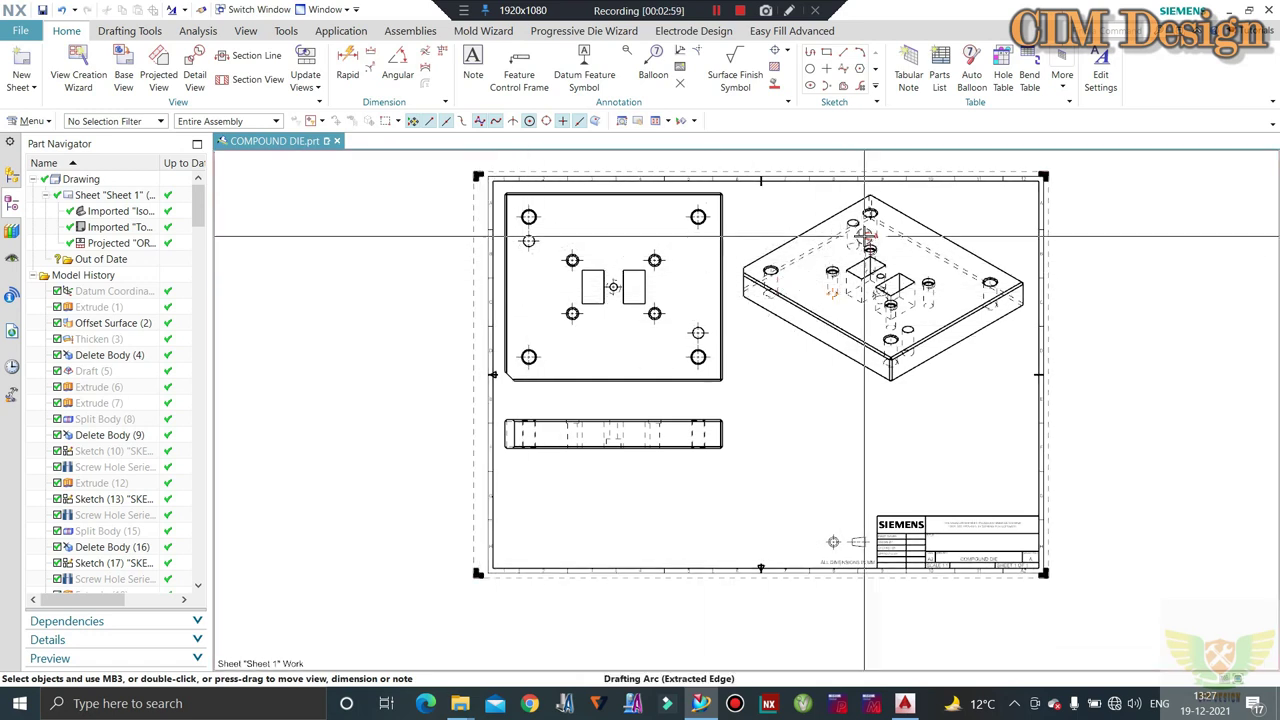
scroll(872, 213, "up", 2)
scroll(872, 213, "up", 2)
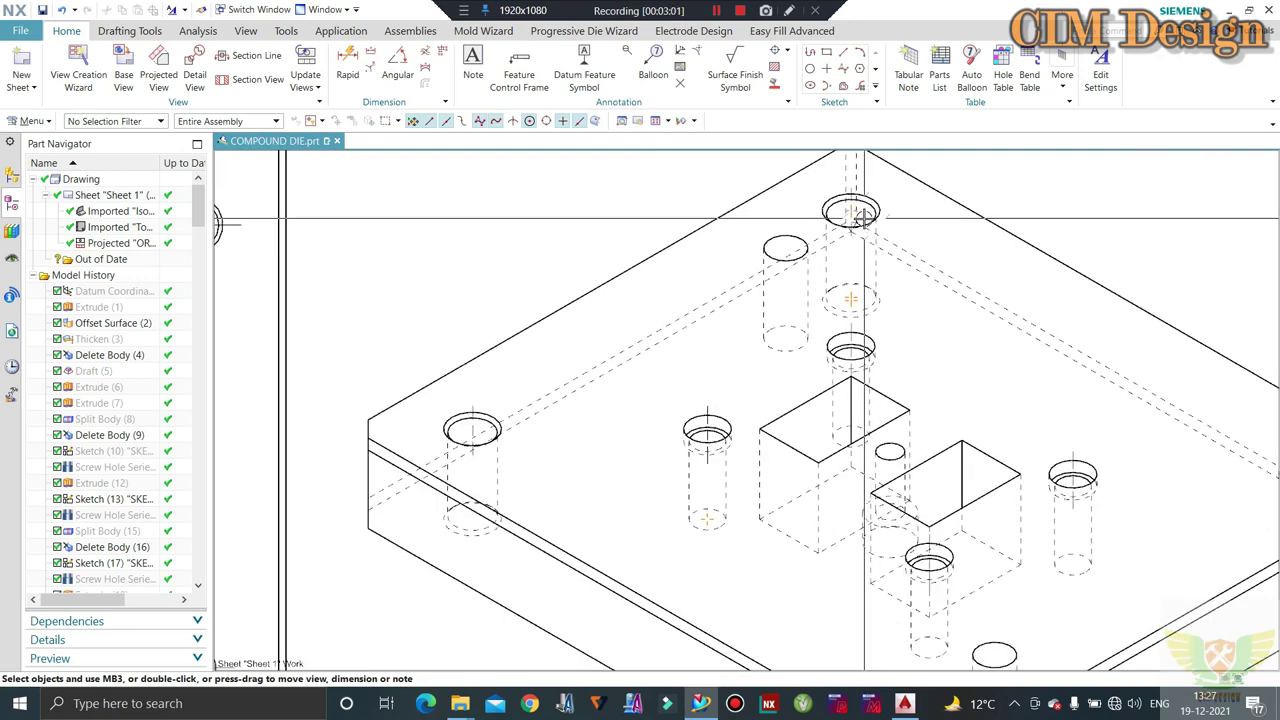
scroll(860, 230, "down", 1)
scroll(546, 395, "up", 1)
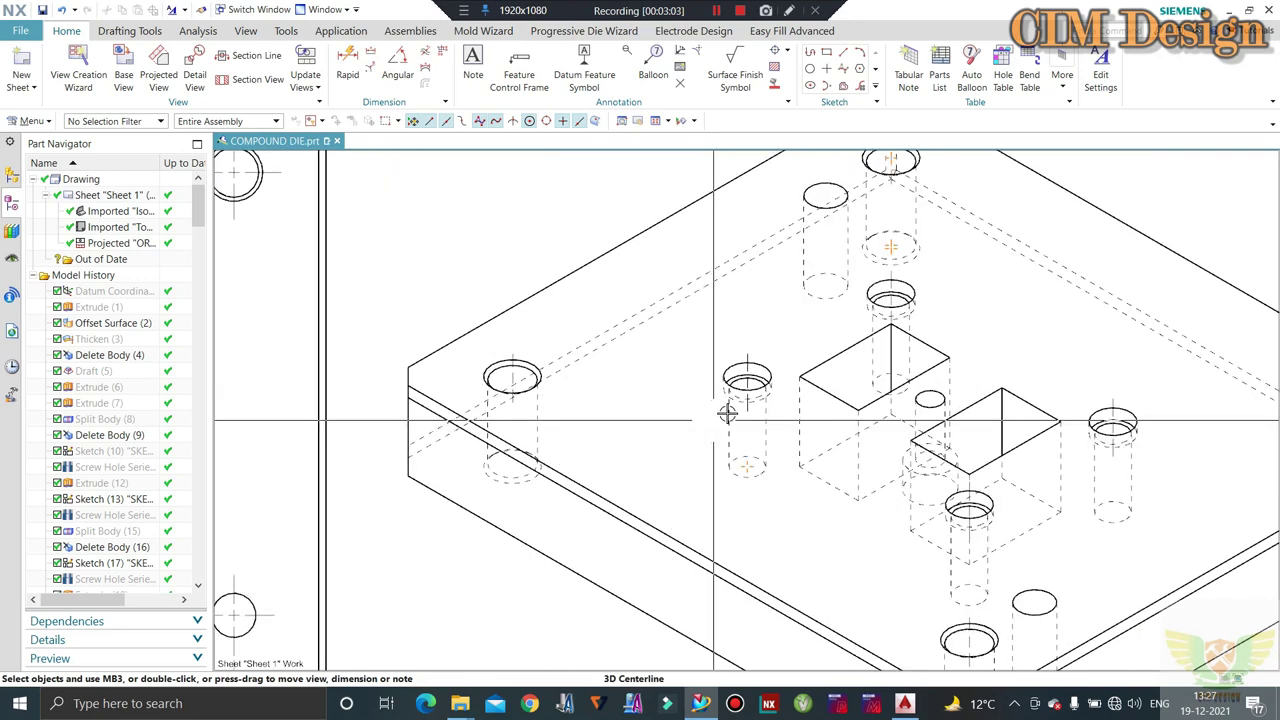
scroll(823, 417, "up", 3)
scroll(722, 527, "down", 2)
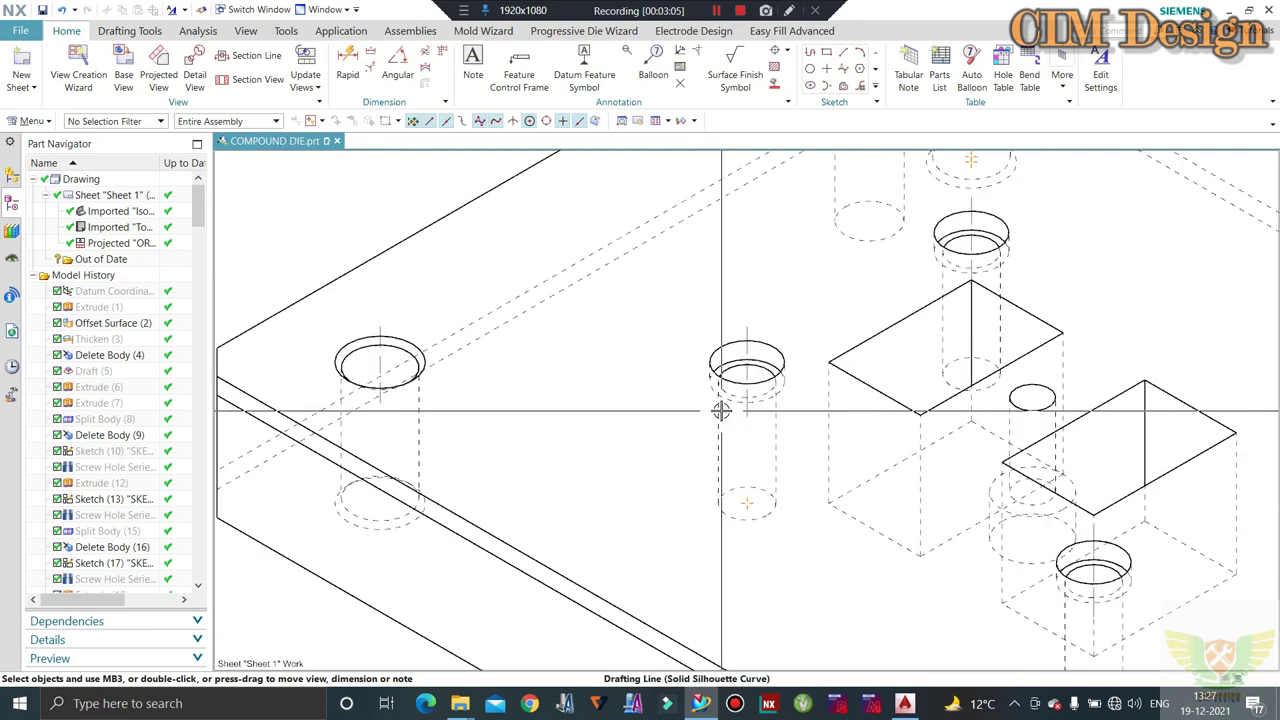
scroll(725, 460, "down", 1)
scroll(706, 386, "up", 1)
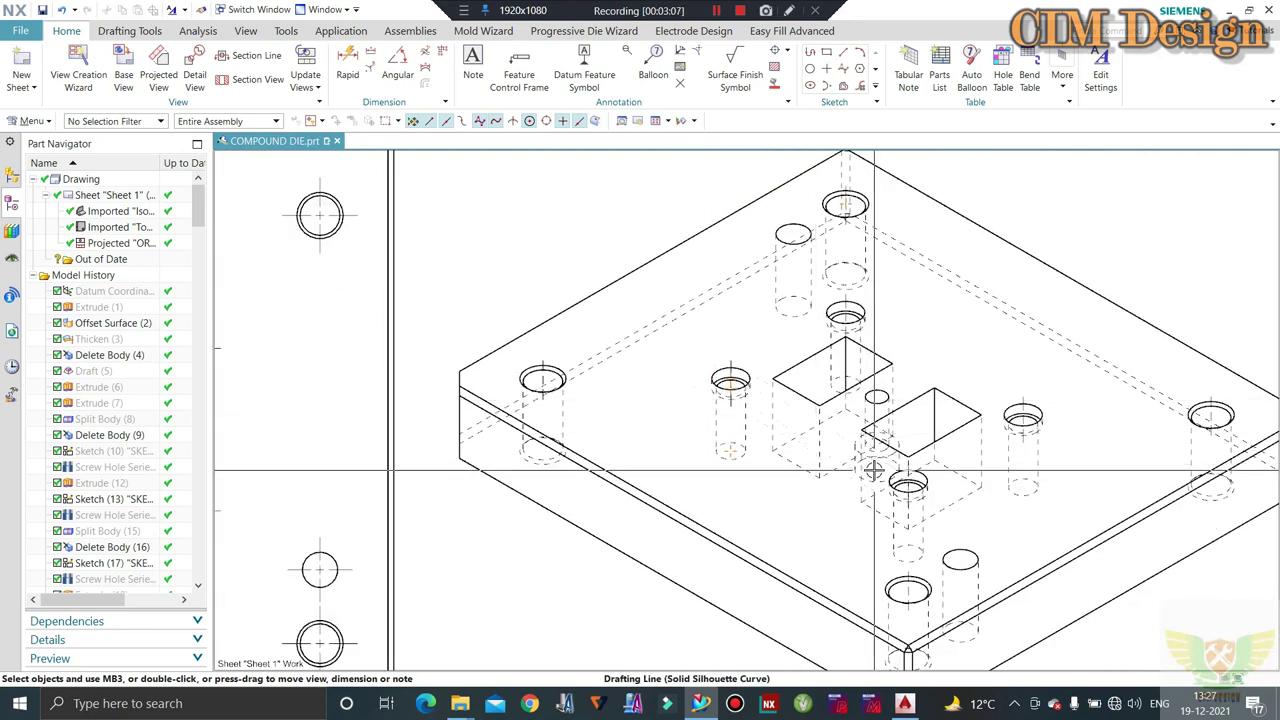
scroll(900, 420, "down", 1)
scroll(1050, 390, "up", 1)
scroll(1103, 383, "down", 1)
scroll(1103, 383, "down", 1)
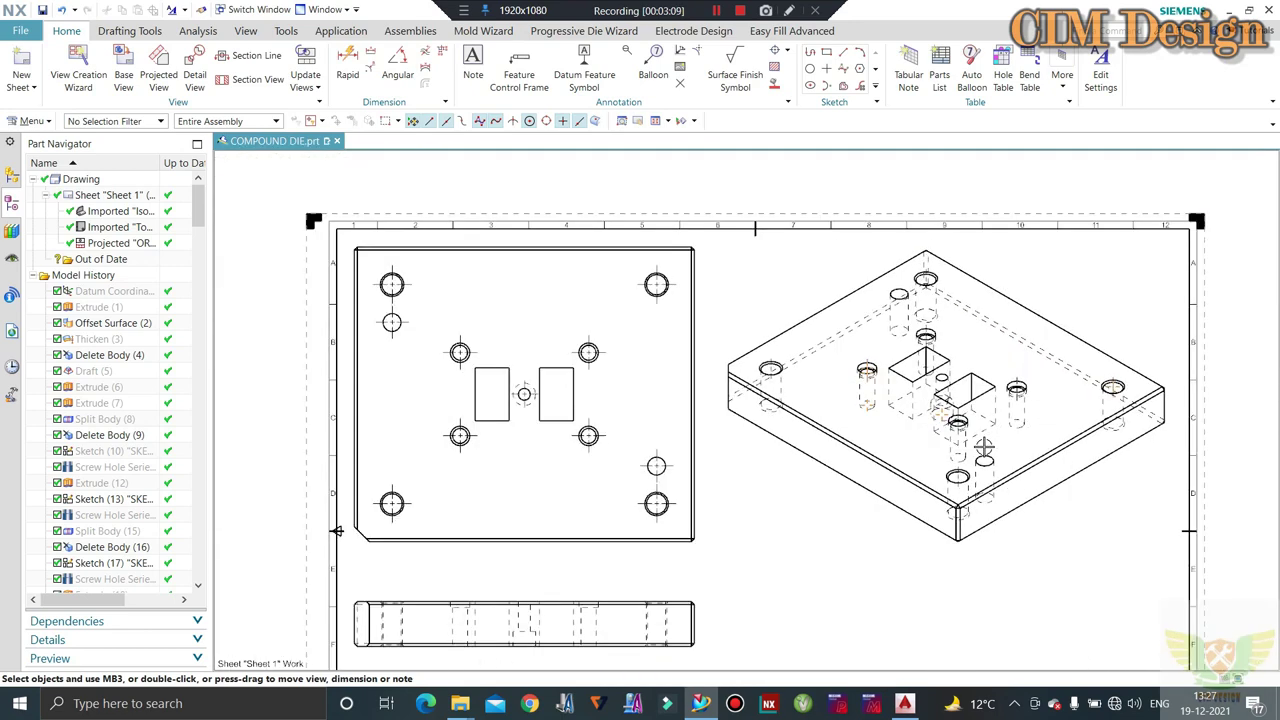
scroll(943, 420, "down", 1)
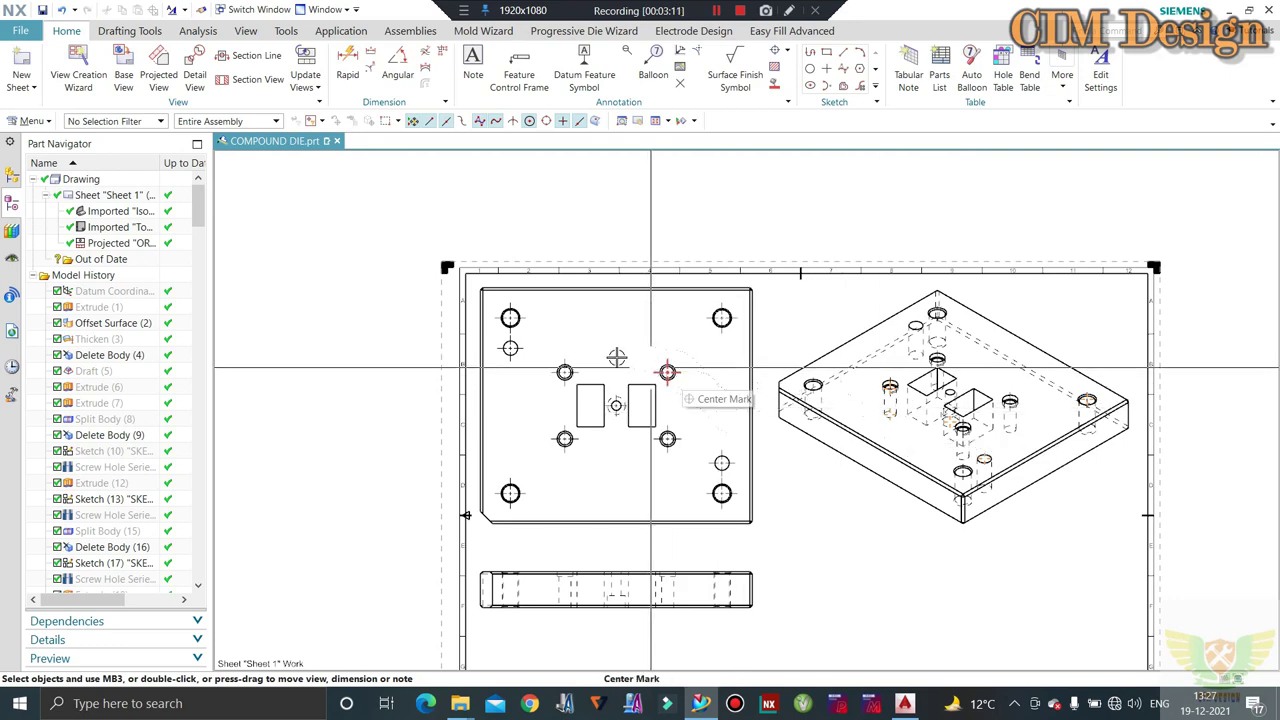
scroll(851, 463, "down", 1)
scroll(800, 480, "up", 1)
scroll(760, 500, "down", 1)
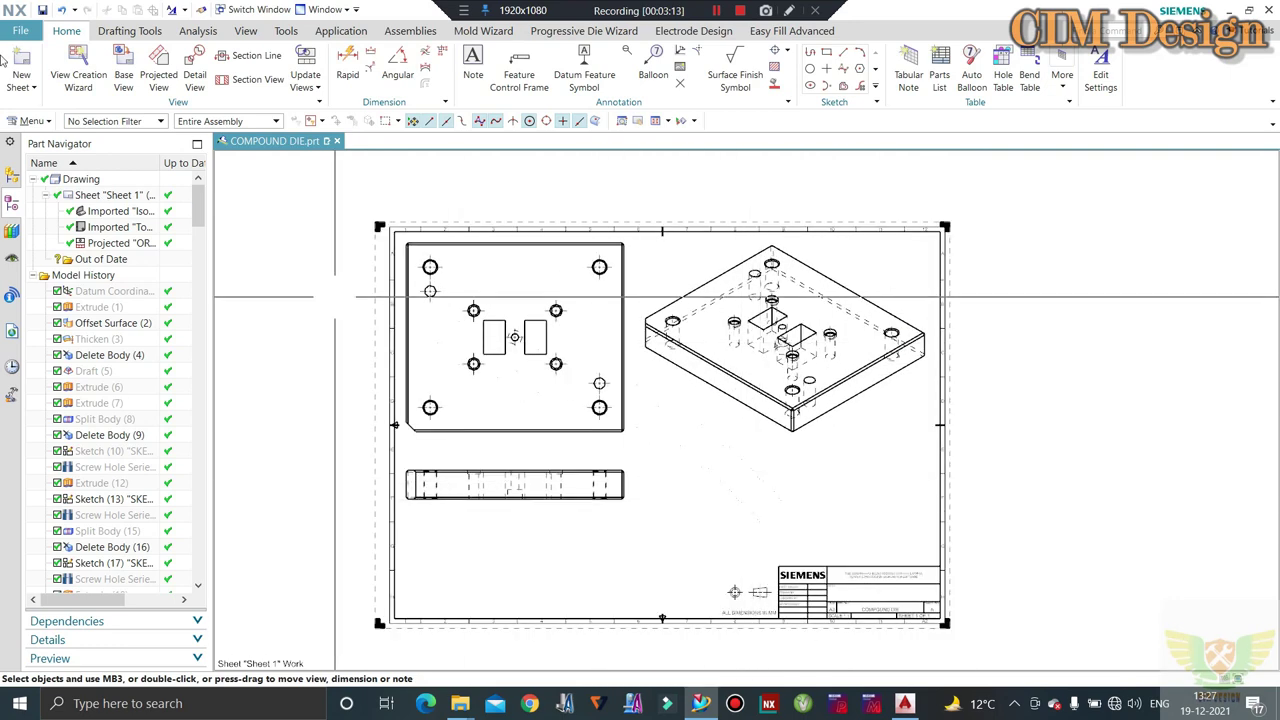
- Export the drawing as AutoCAD DXF named PUNCH BACK PLATE.dxf in New folder (10)
left_click(20, 30)
mouse_move(38, 218)
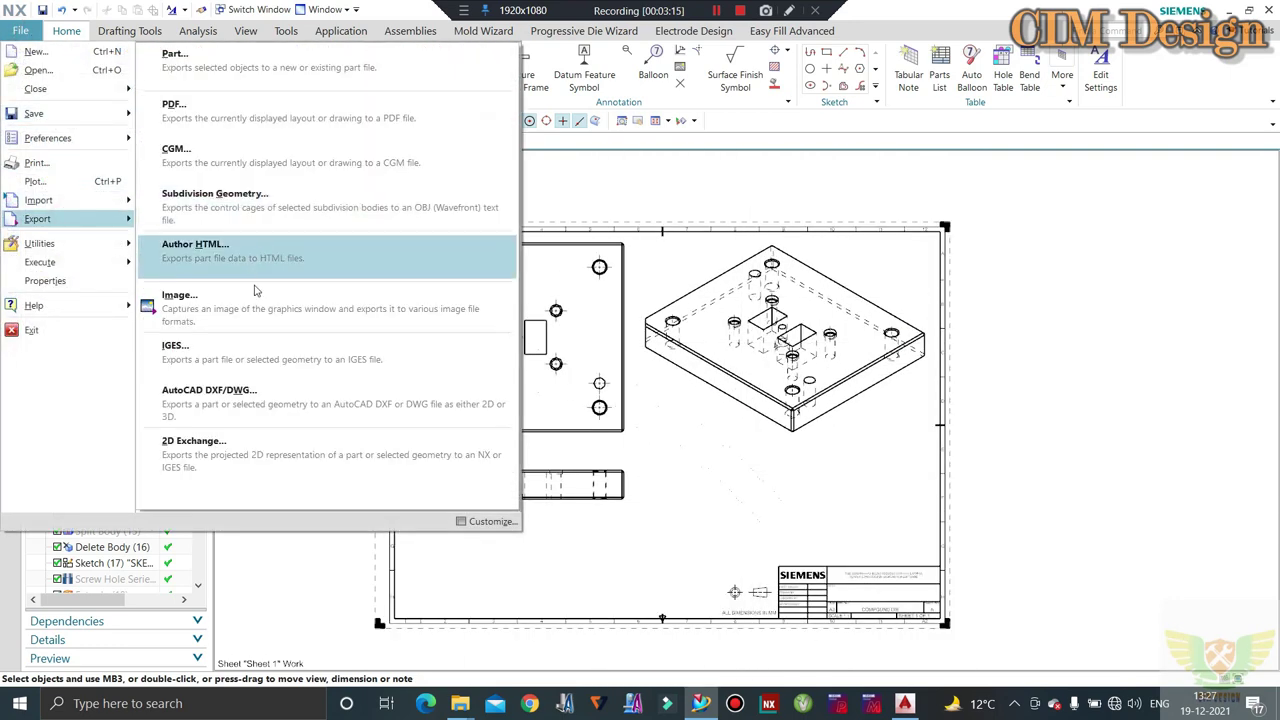
left_click(243, 388)
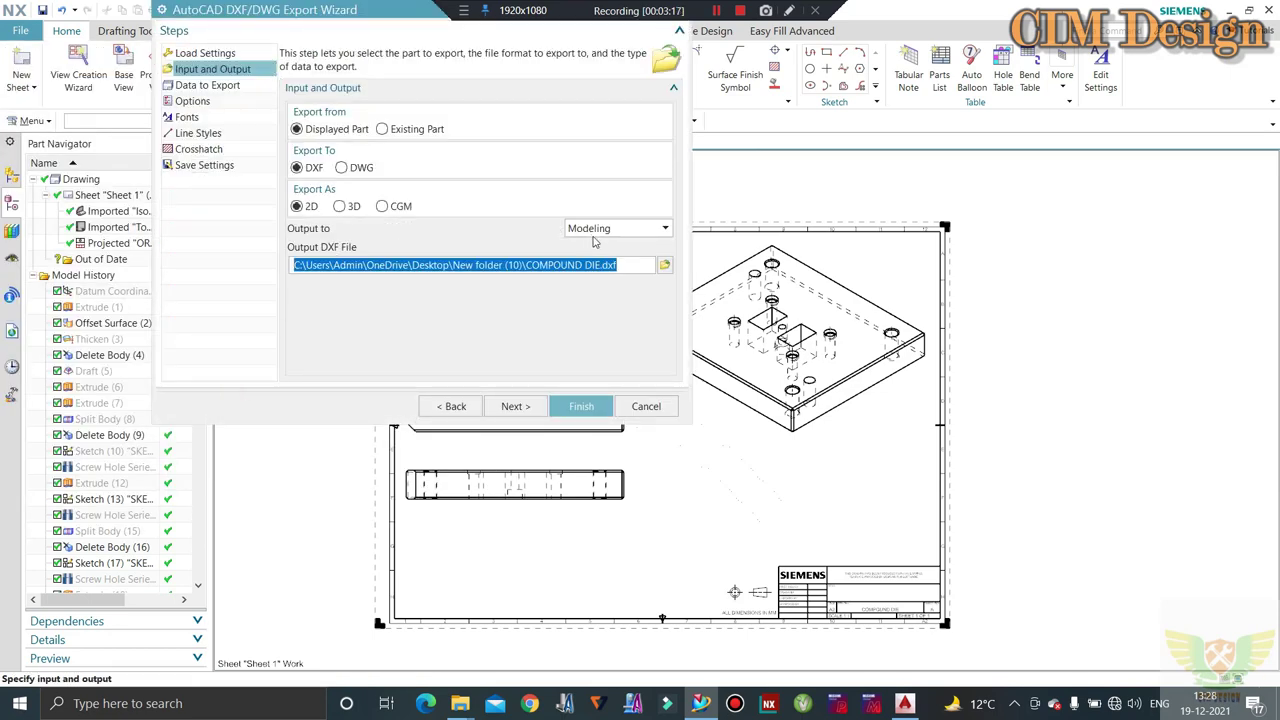
left_click(666, 266)
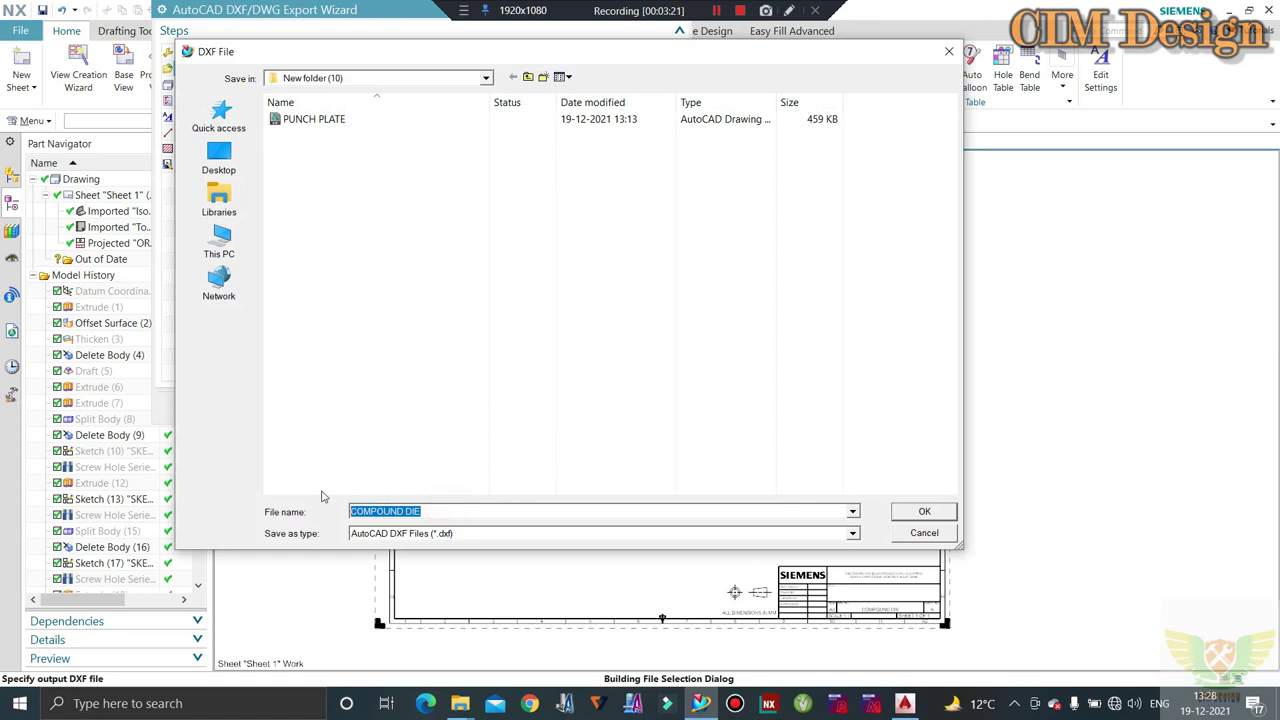
type("PUNCH")
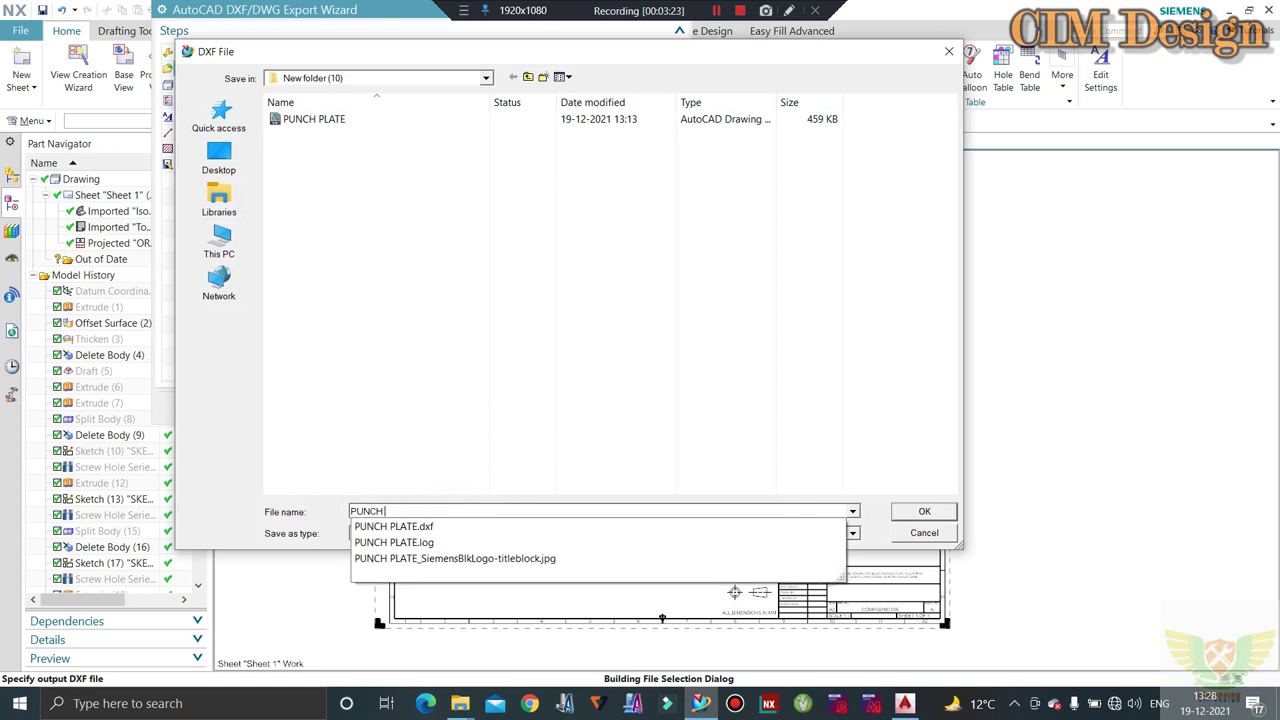
type(" BACK PLATE")
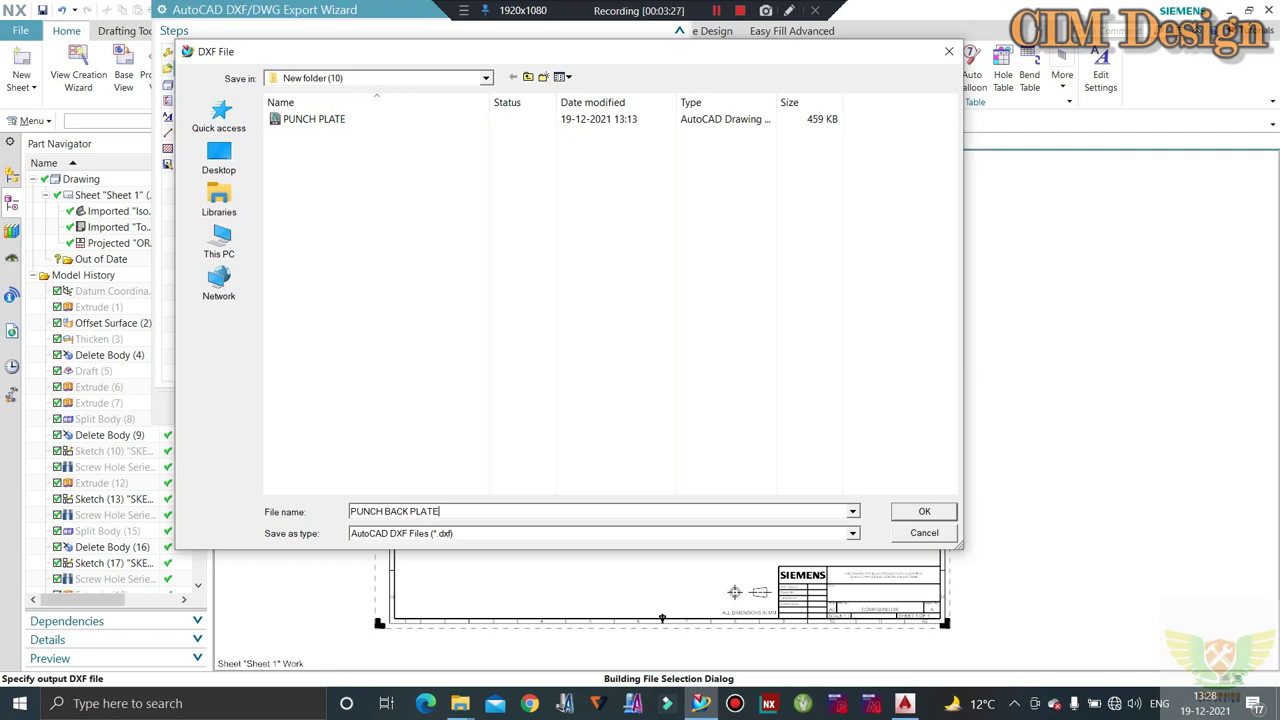
key("Return")
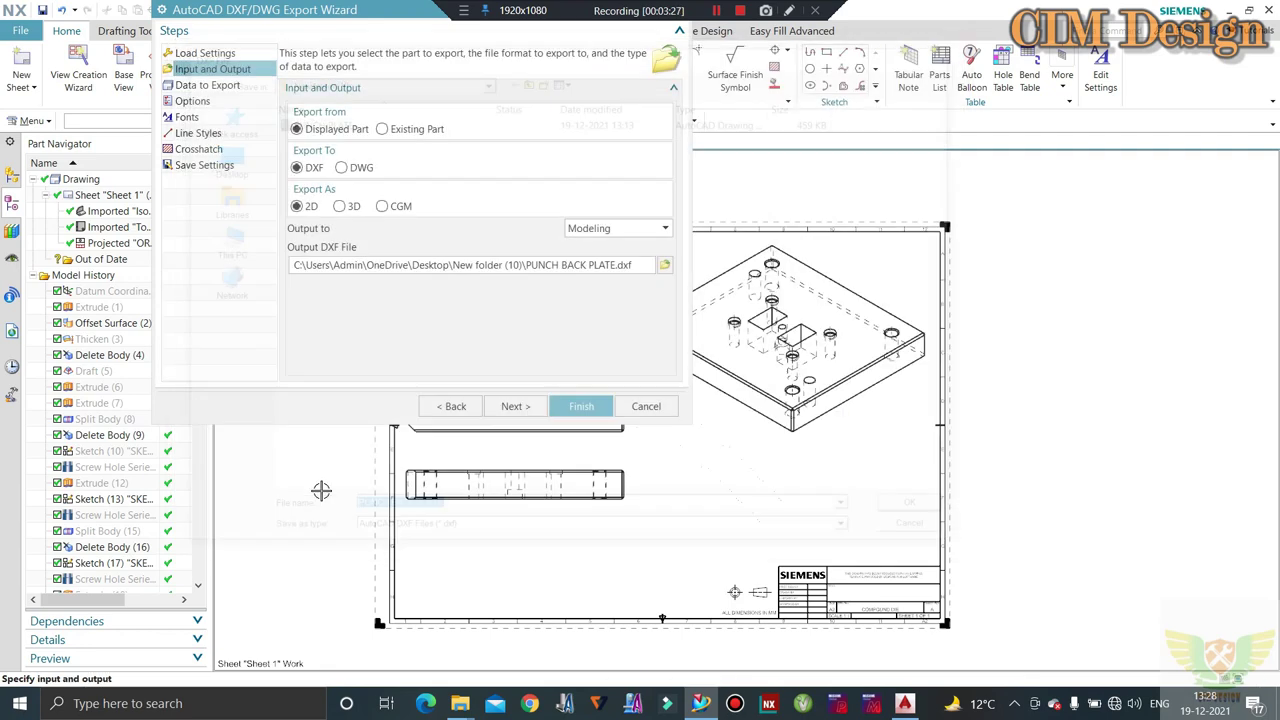
left_click(577, 406)
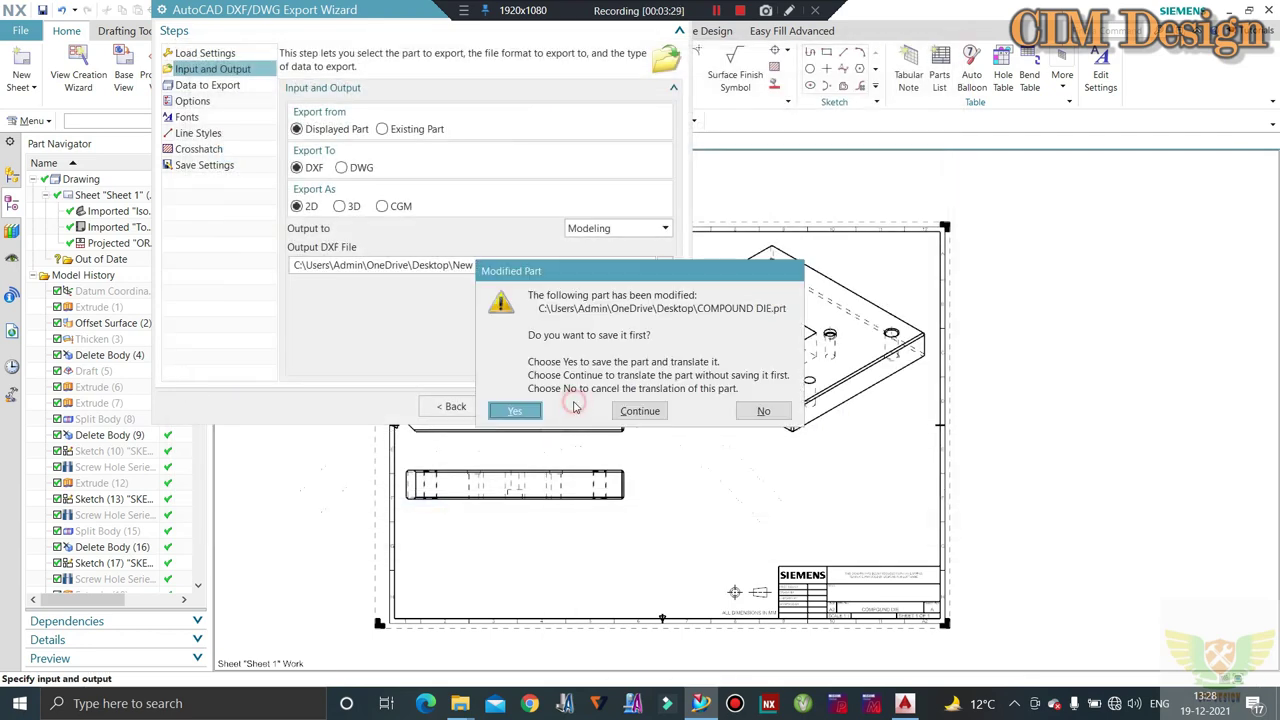
left_click(655, 411)
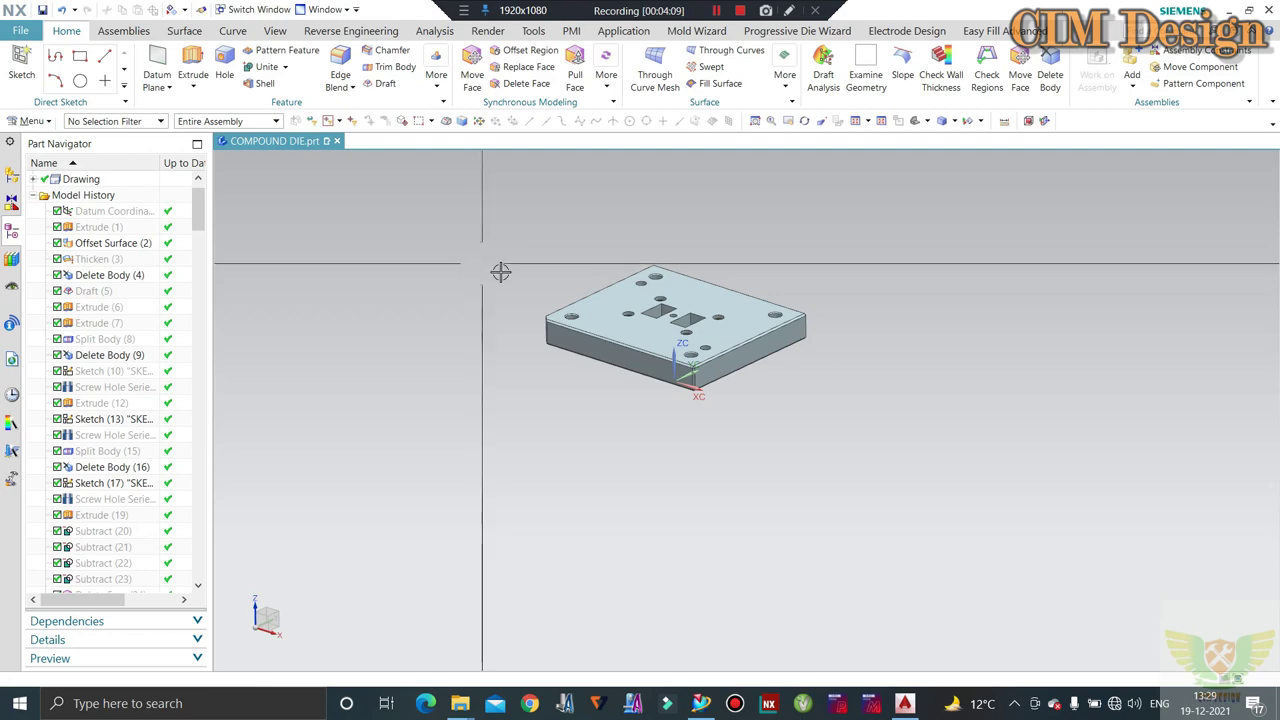
- Snap the plate to a top view and set the selection filter to Solid Body
middle_click_drag(500, 271, 523, 309)
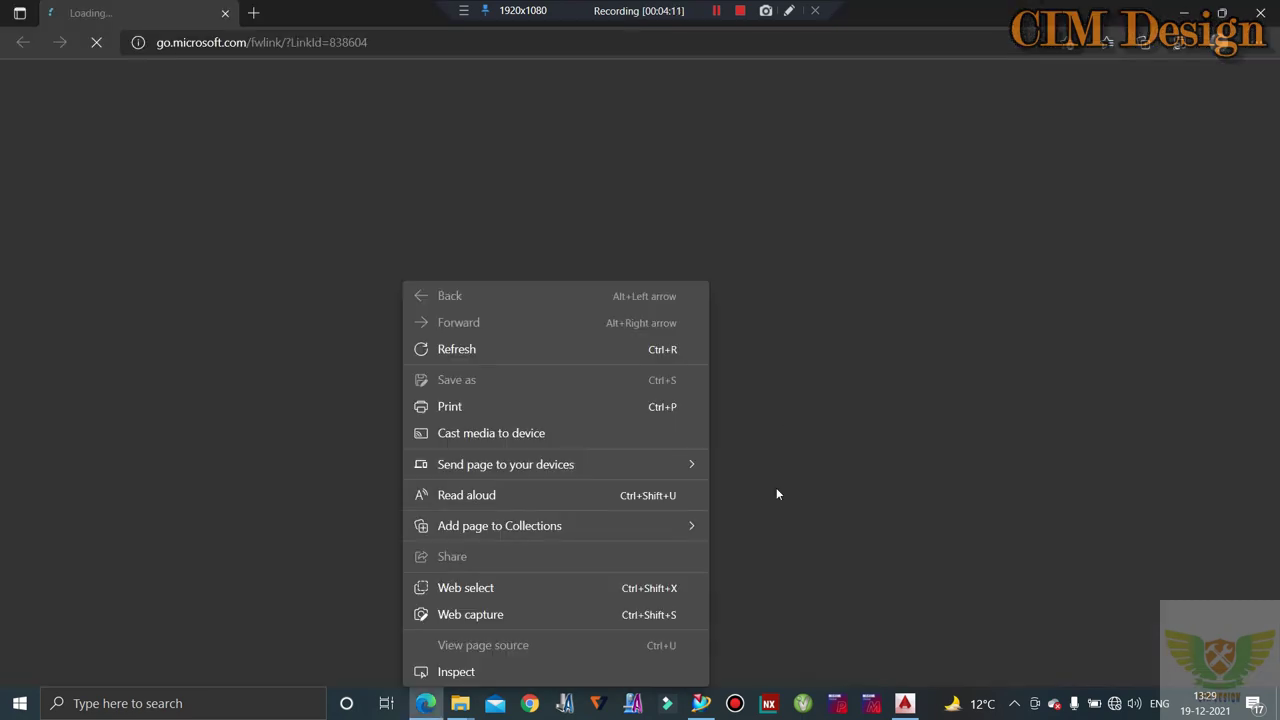
left_click(1268, 10)
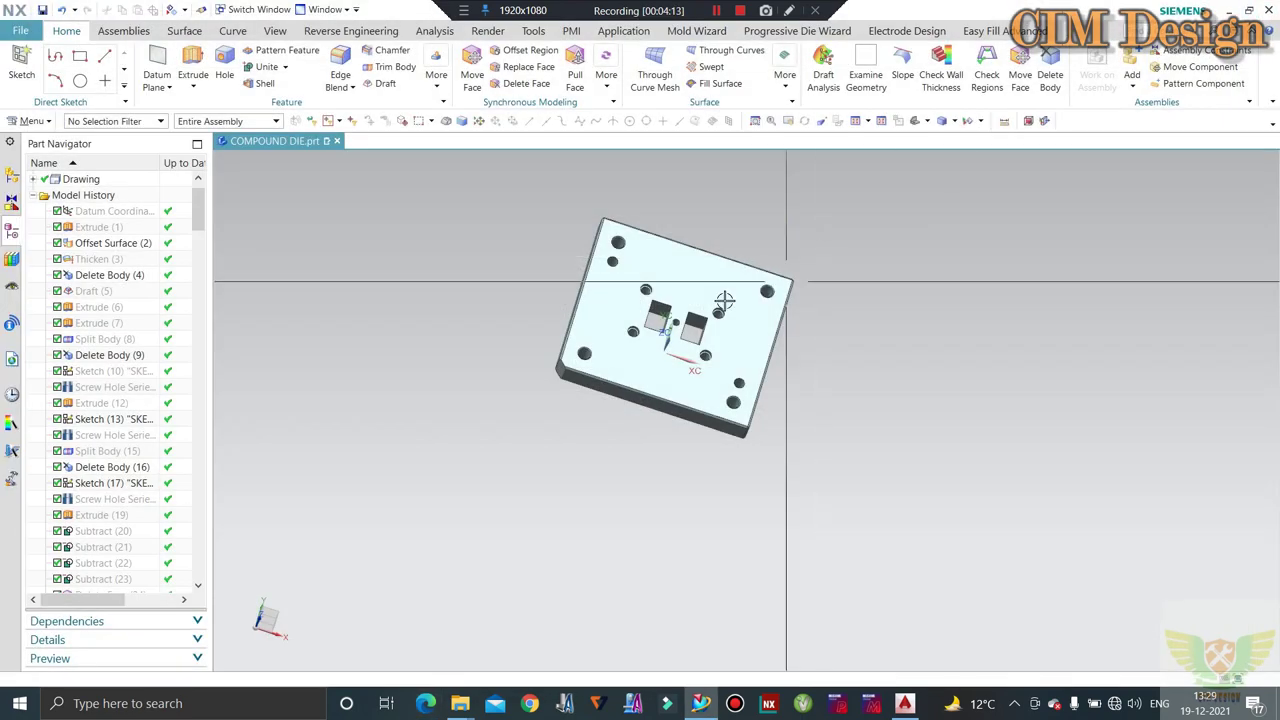
key("ctrl+alt+t")
scroll(590, 319, "up", 2)
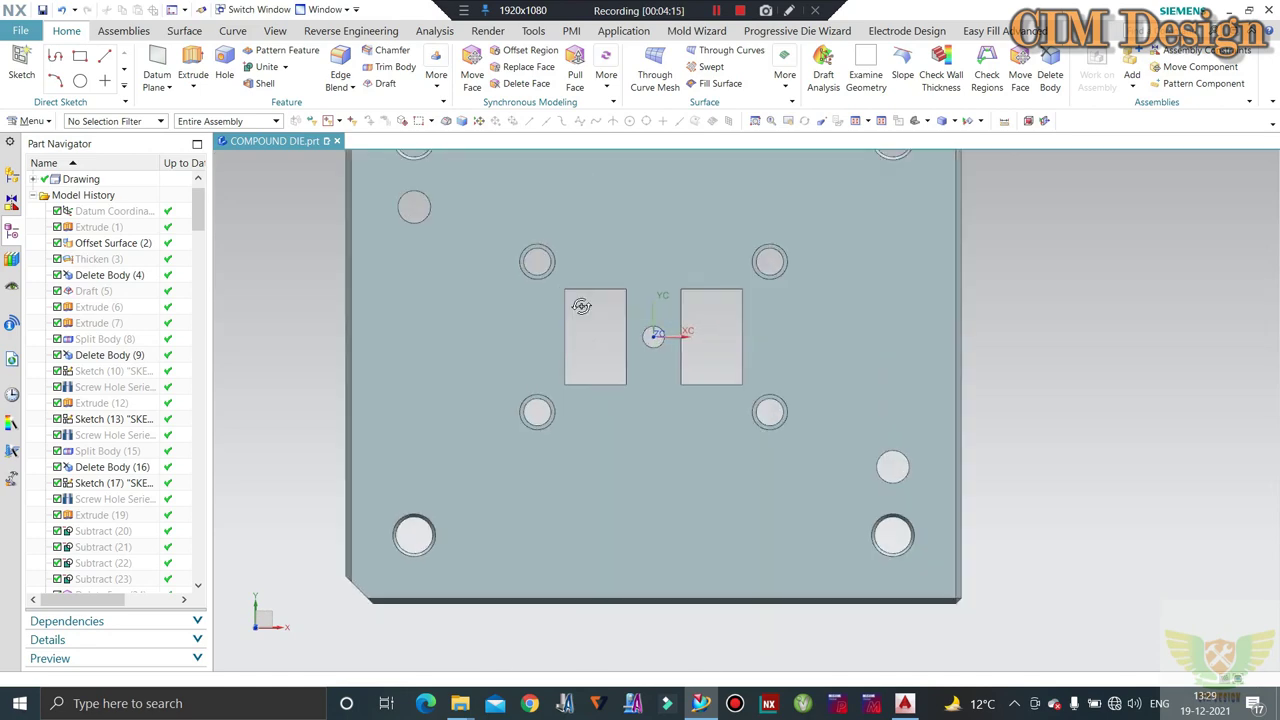
middle_click_drag(590, 319, 1004, 320)
key("ctrl+alt+t")
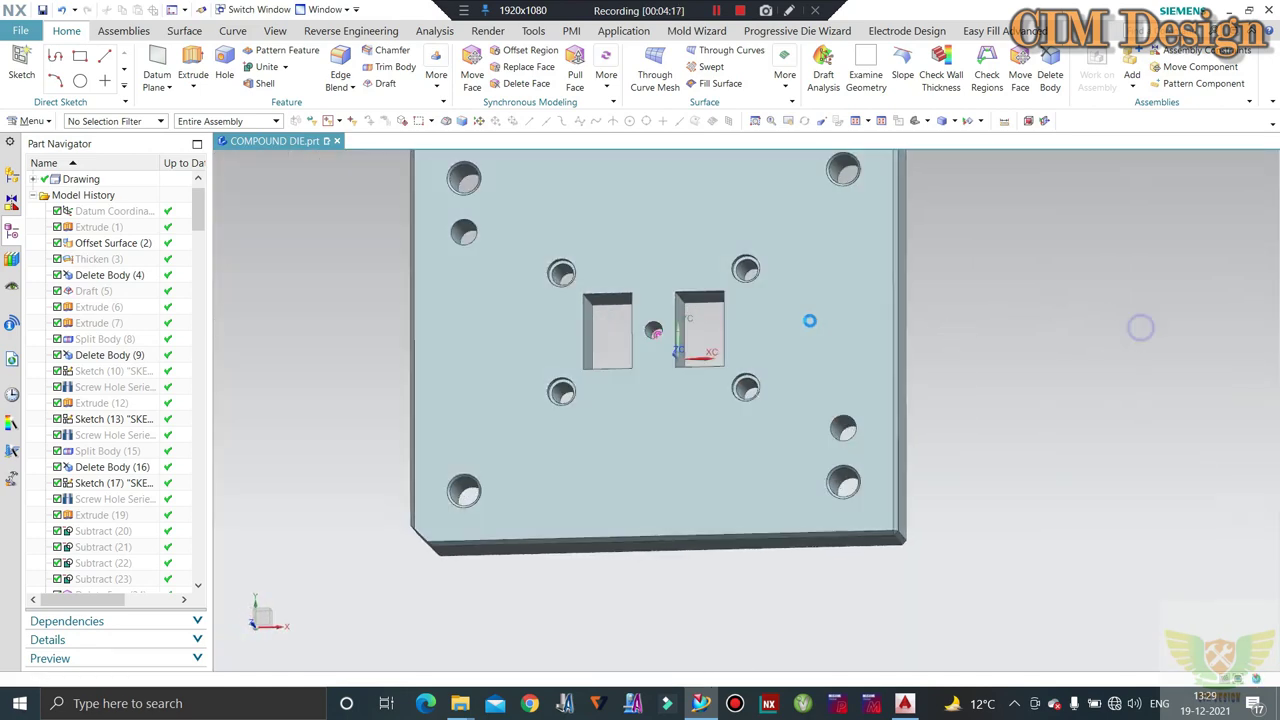
left_click(132, 120)
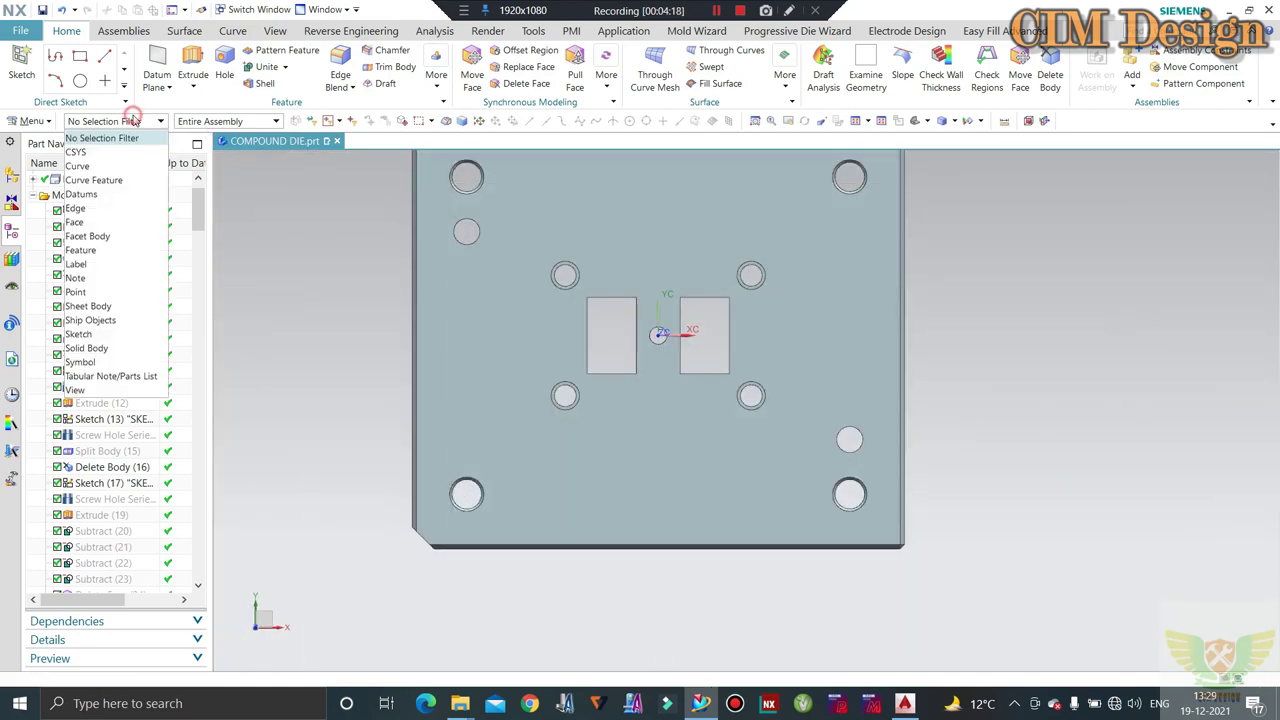
left_click(114, 348)
- Alternate tilted and flat top views to inspect the two rectangular punch pockets
scroll(589, 272, "up", 3)
scroll(589, 272, "up", 2)
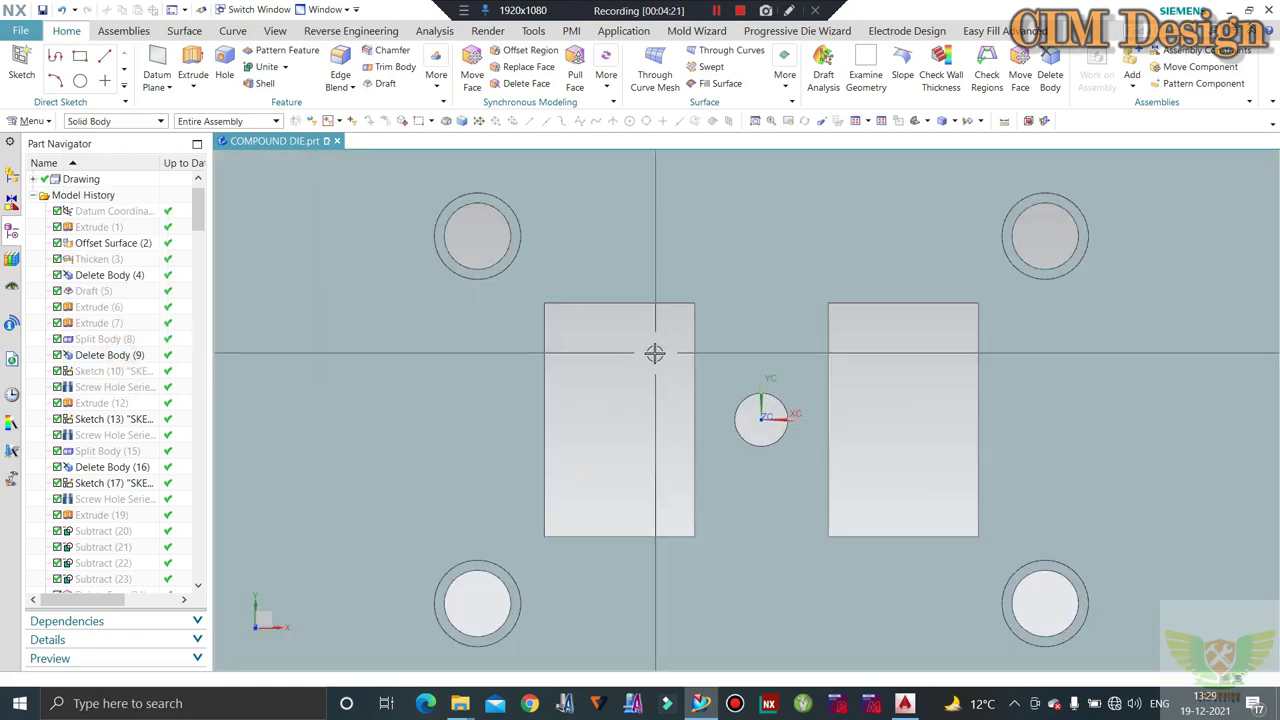
middle_click_drag(654, 354, 643, 331)
key("ctrl+alt+t")
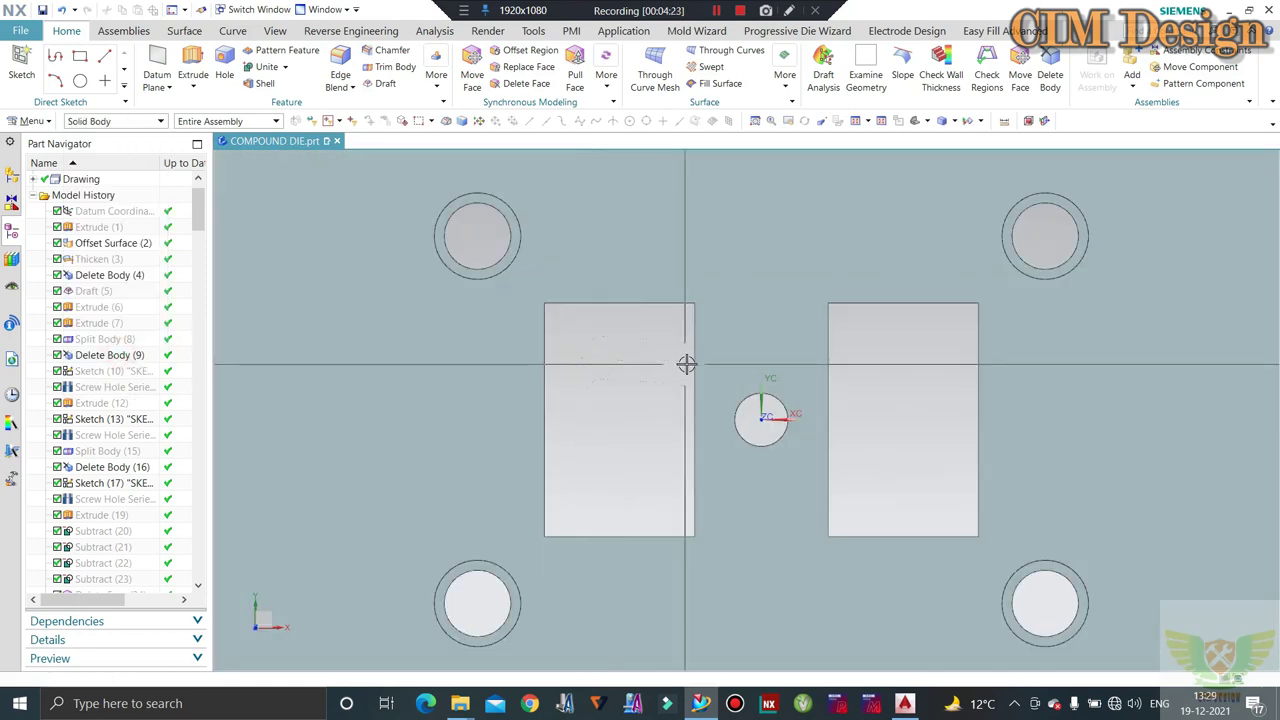
scroll(689, 365, "down", 3)
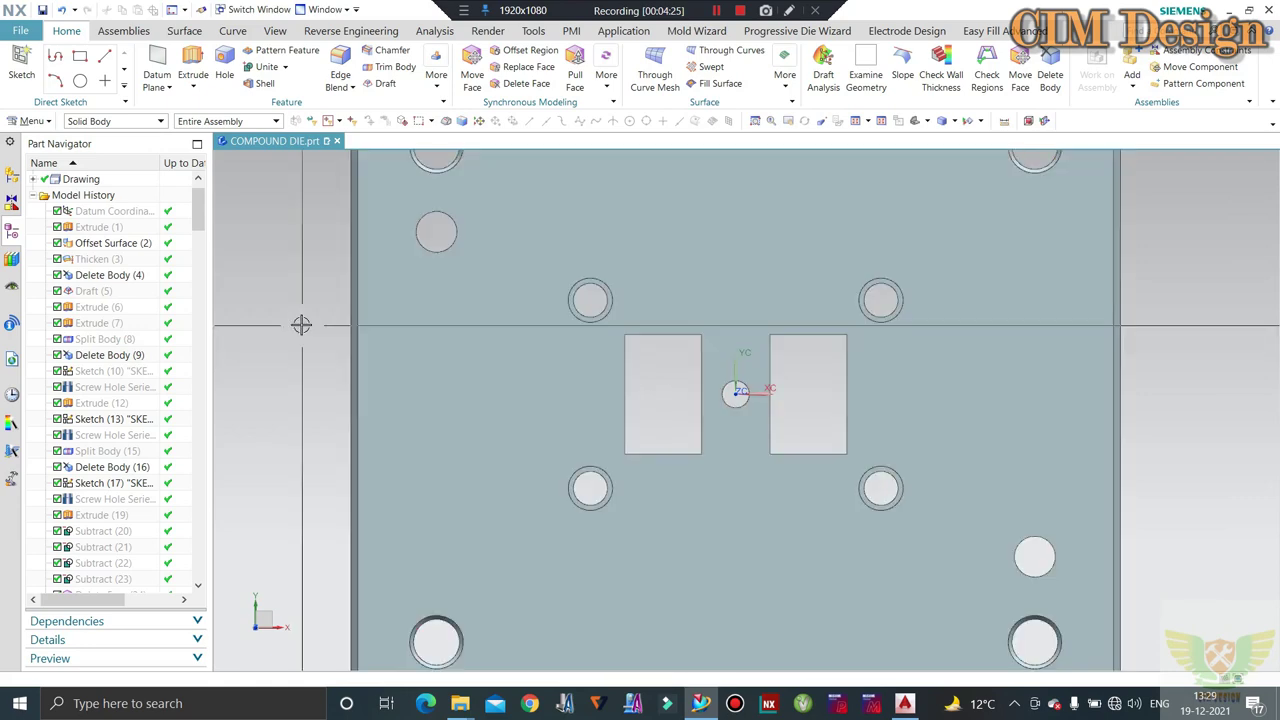
middle_click_drag(654, 374, 646, 365)
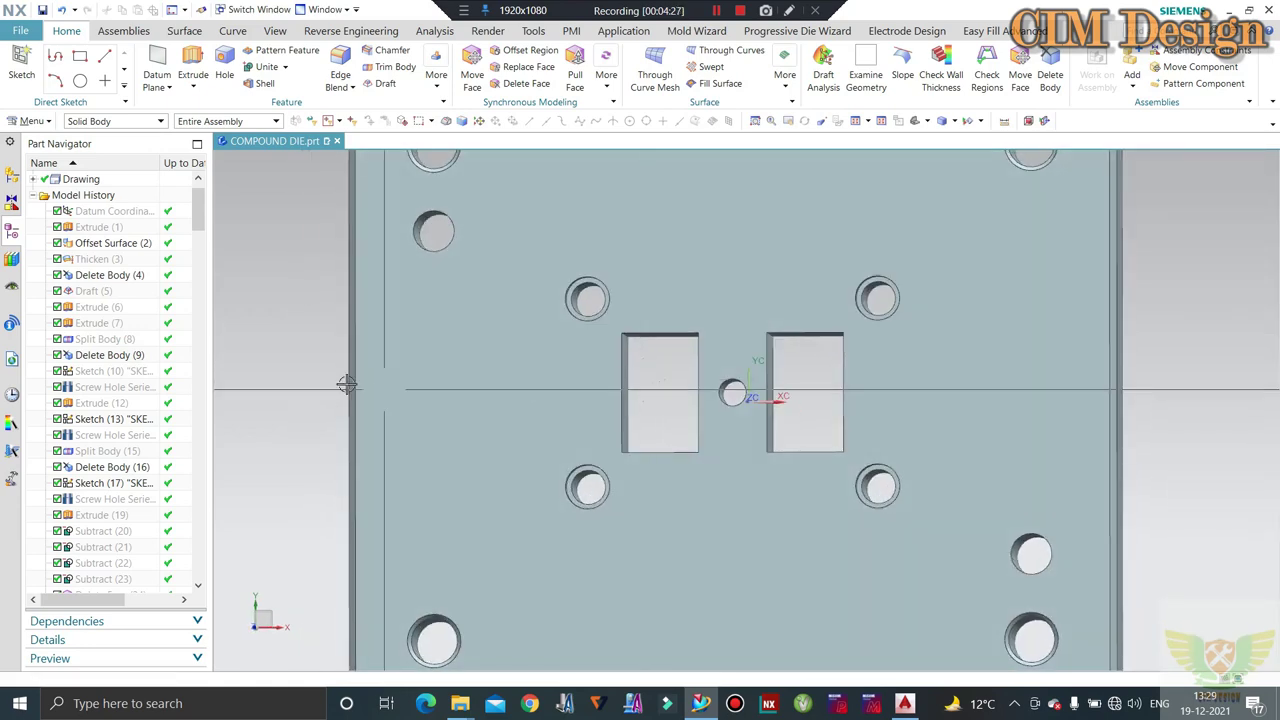
key("ctrl+alt+t")
scroll(600, 356, "up", 5)
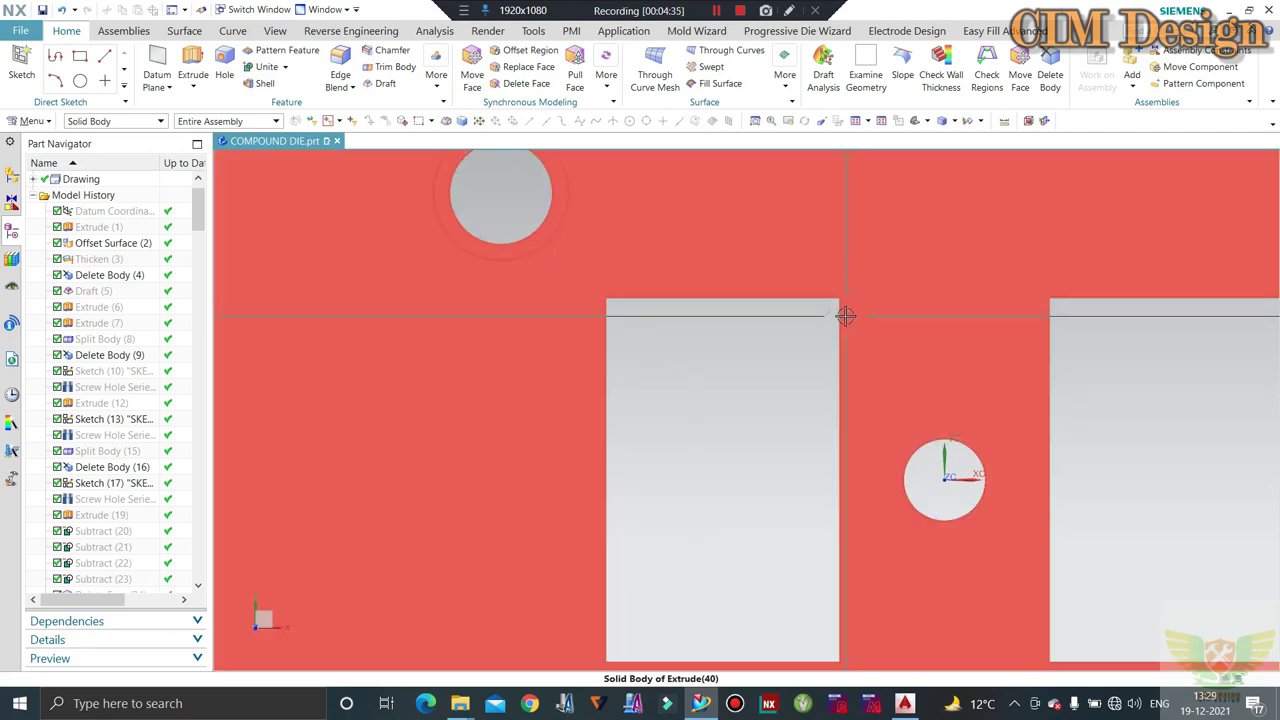
scroll(764, 344, "down", 5)
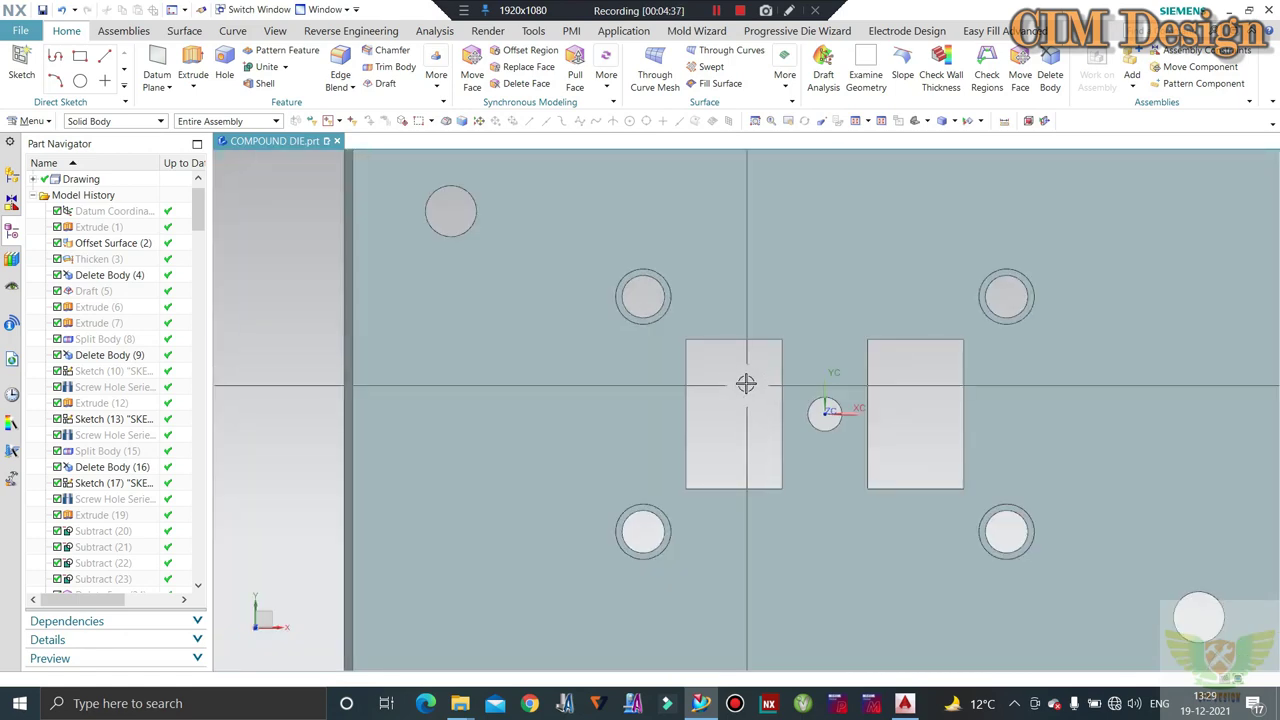
middle_click_drag(746, 380, 745, 364)
key("F8")
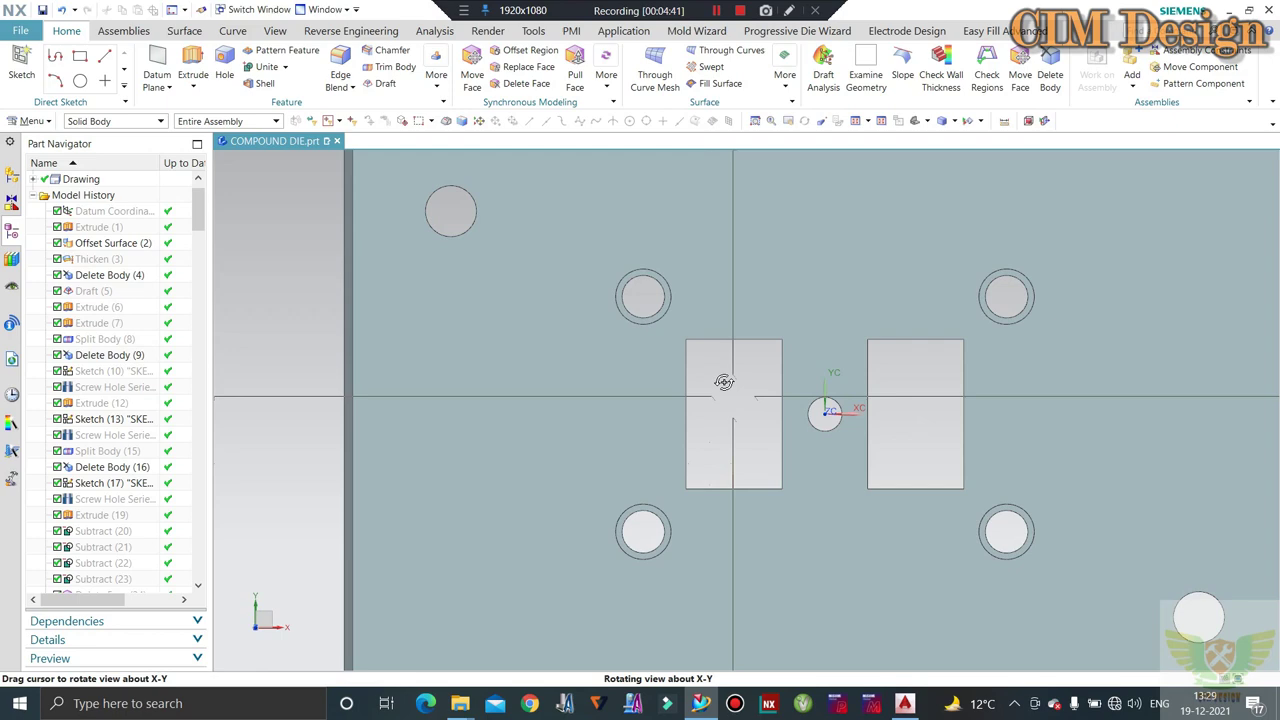
middle_click_drag(732, 396, 729, 386)
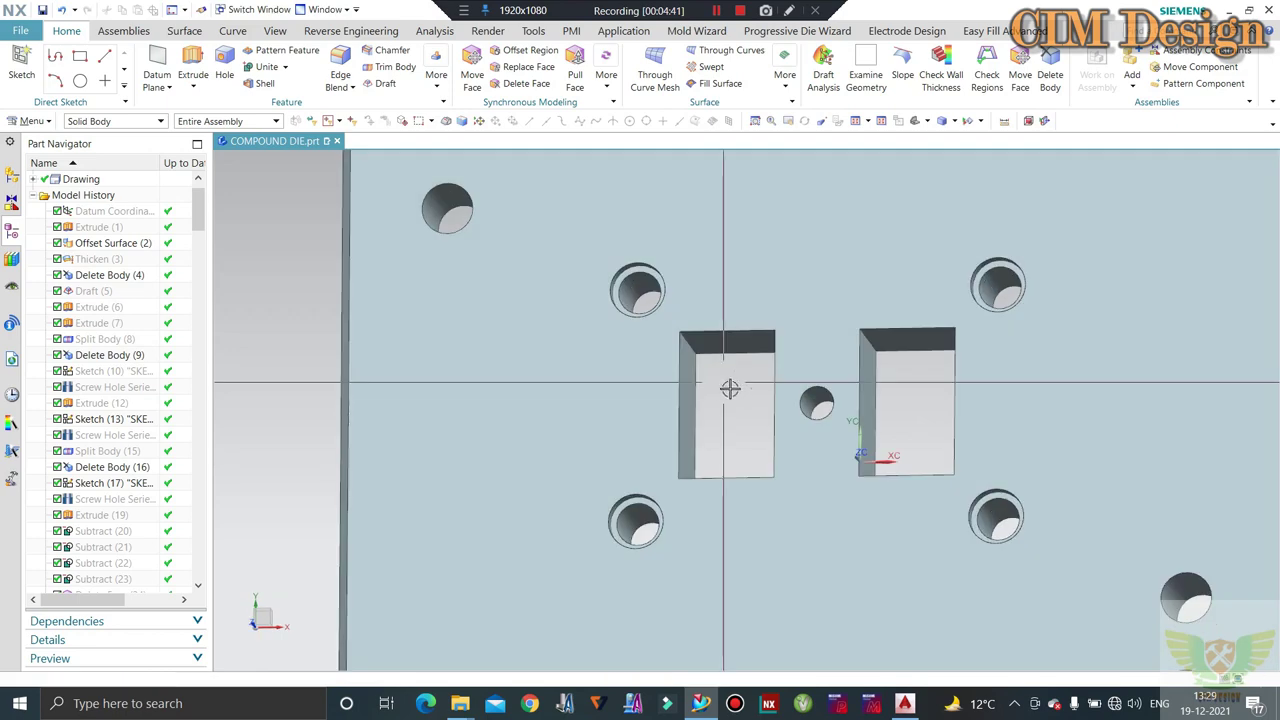
key("F8")
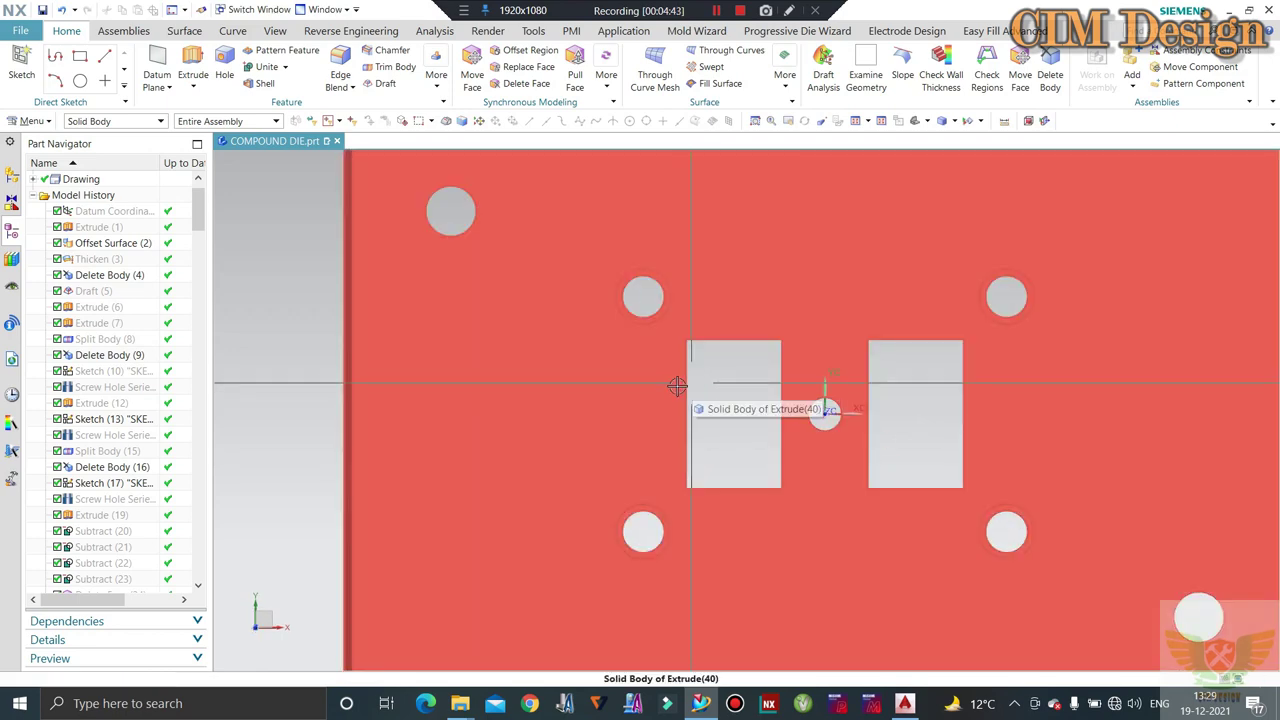
scroll(677, 386, "down", 3)
middle_click_drag(677, 383, 689, 367)
scroll(693, 367, "up", 5)
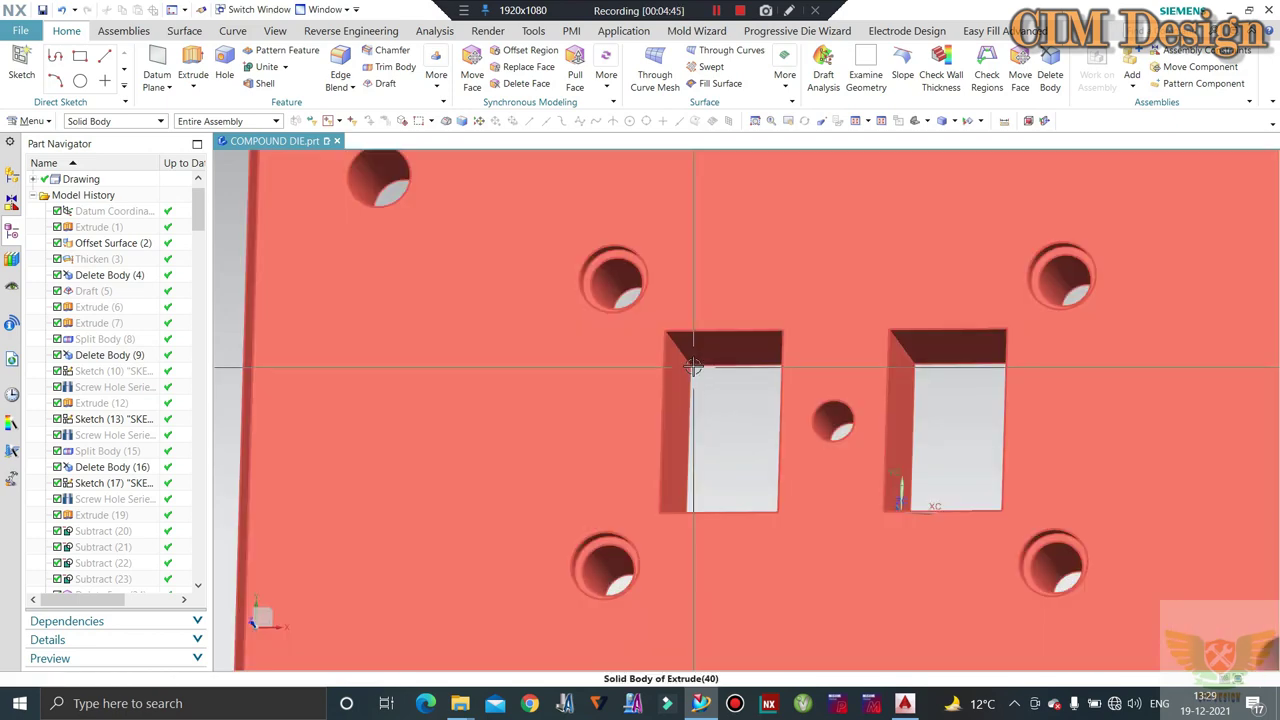
scroll(693, 367, "down", 2)
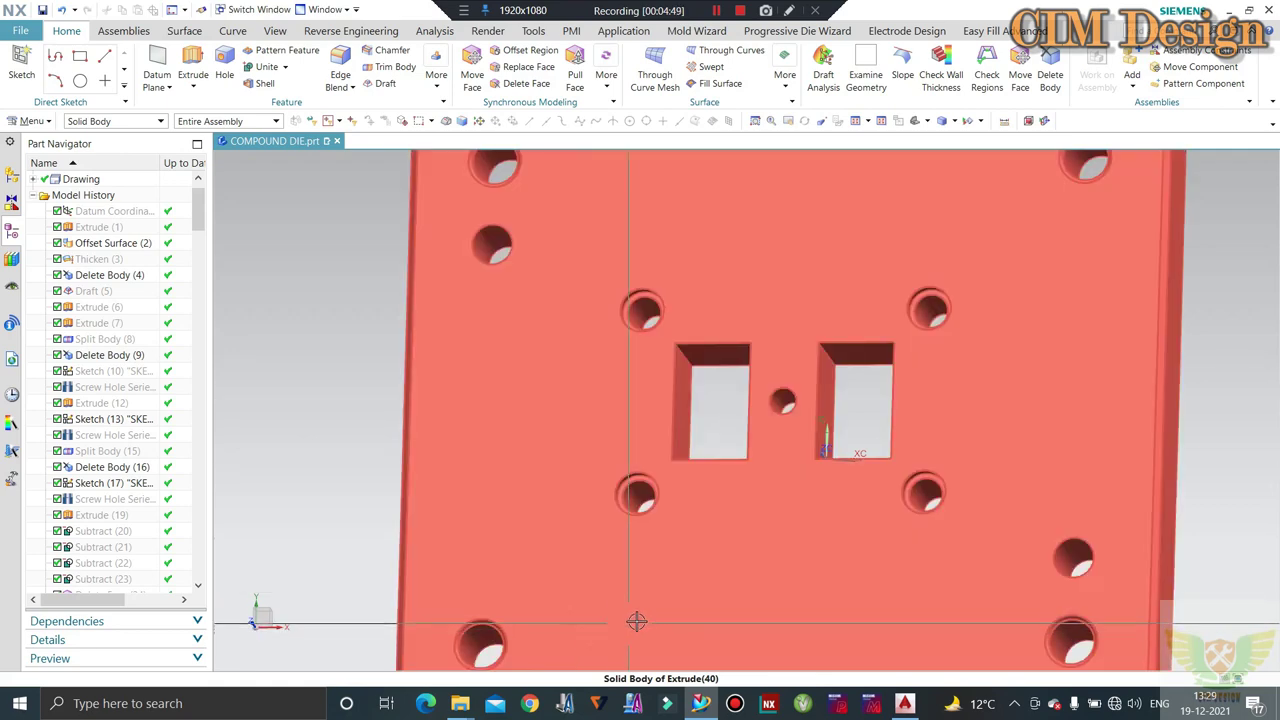
scroll(681, 352, "up", 4)
scroll(681, 352, "up", 4)
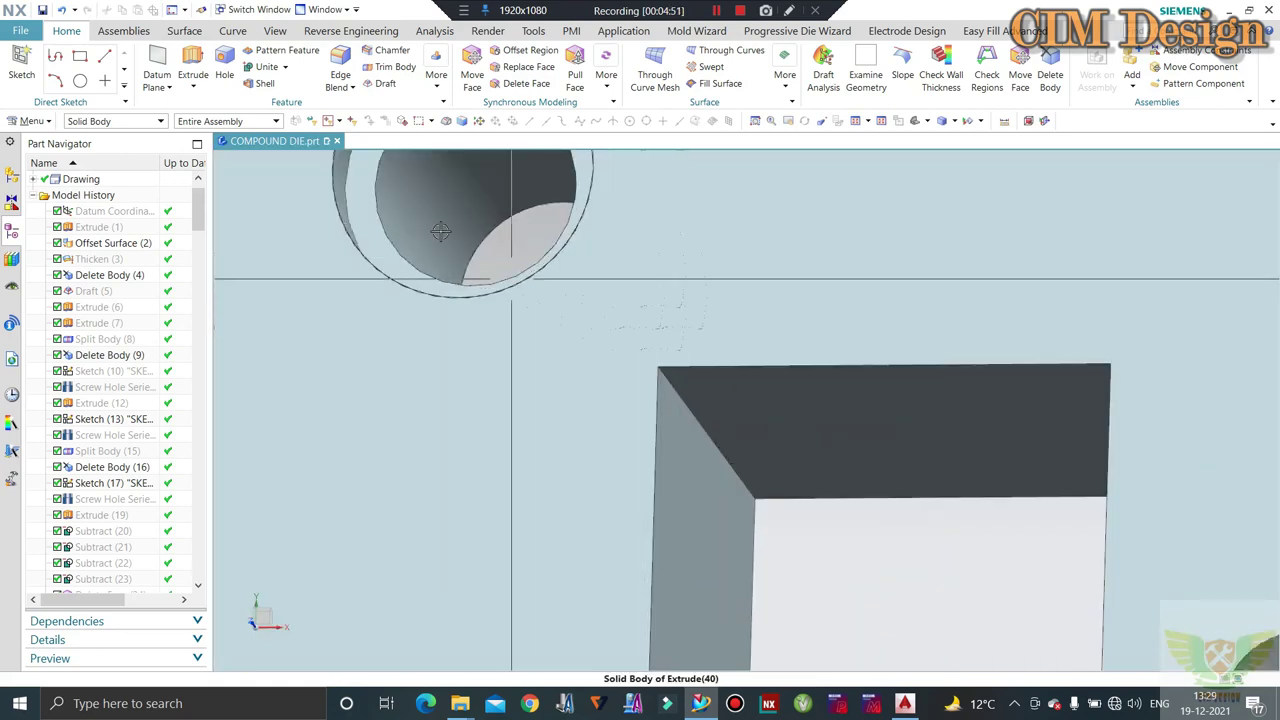
scroll(700, 405, "down", 2)
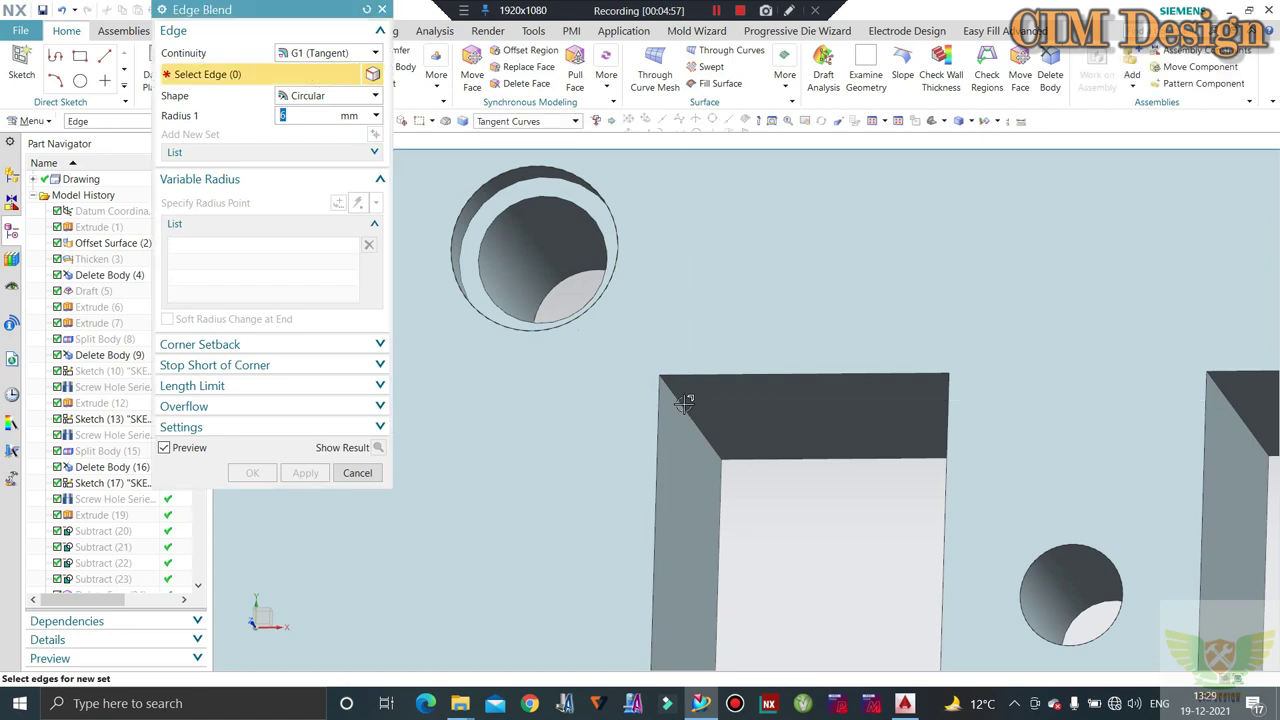
left_click(680, 400)
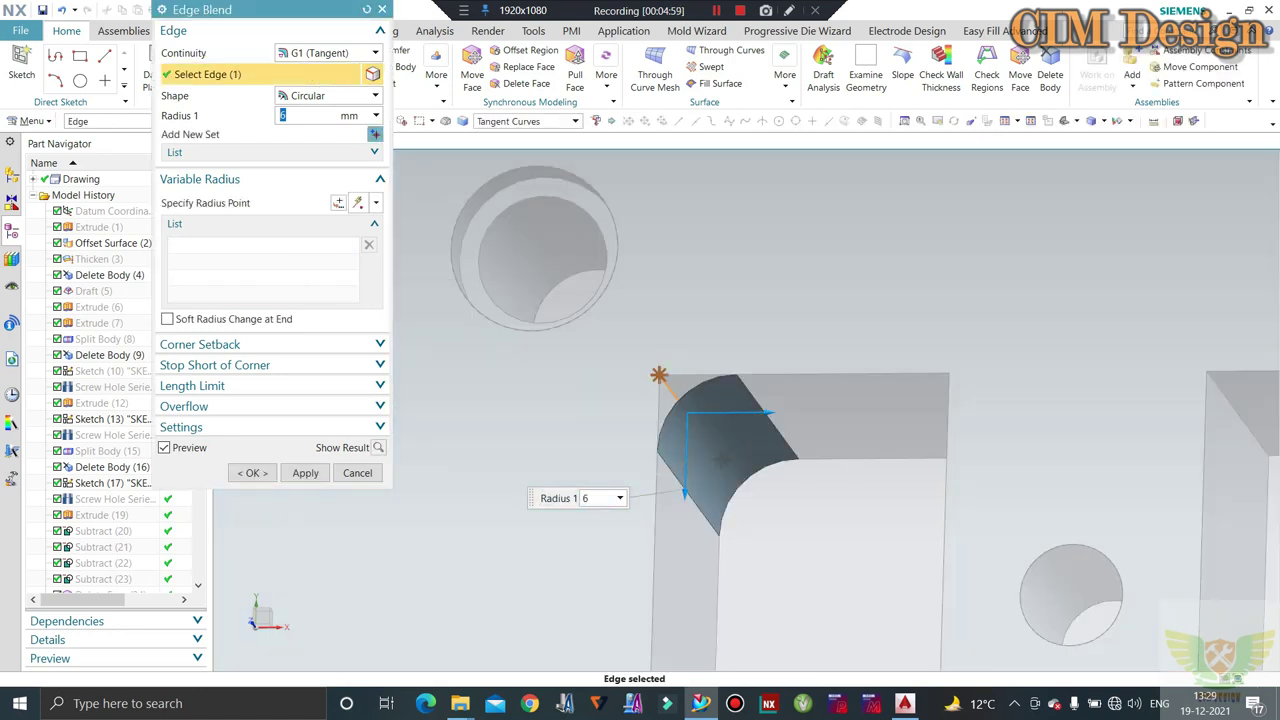
type("0.125")
key("Return")
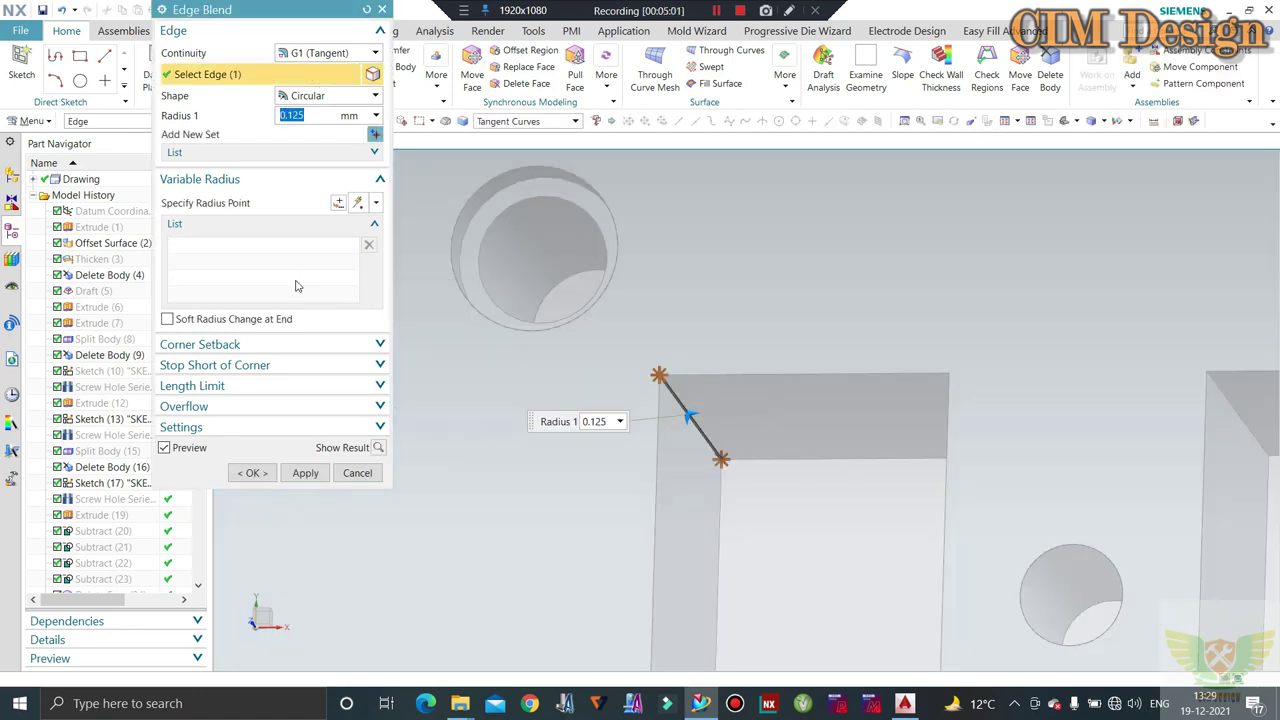
scroll(591, 374, "up", 2)
scroll(634, 357, "up", 2)
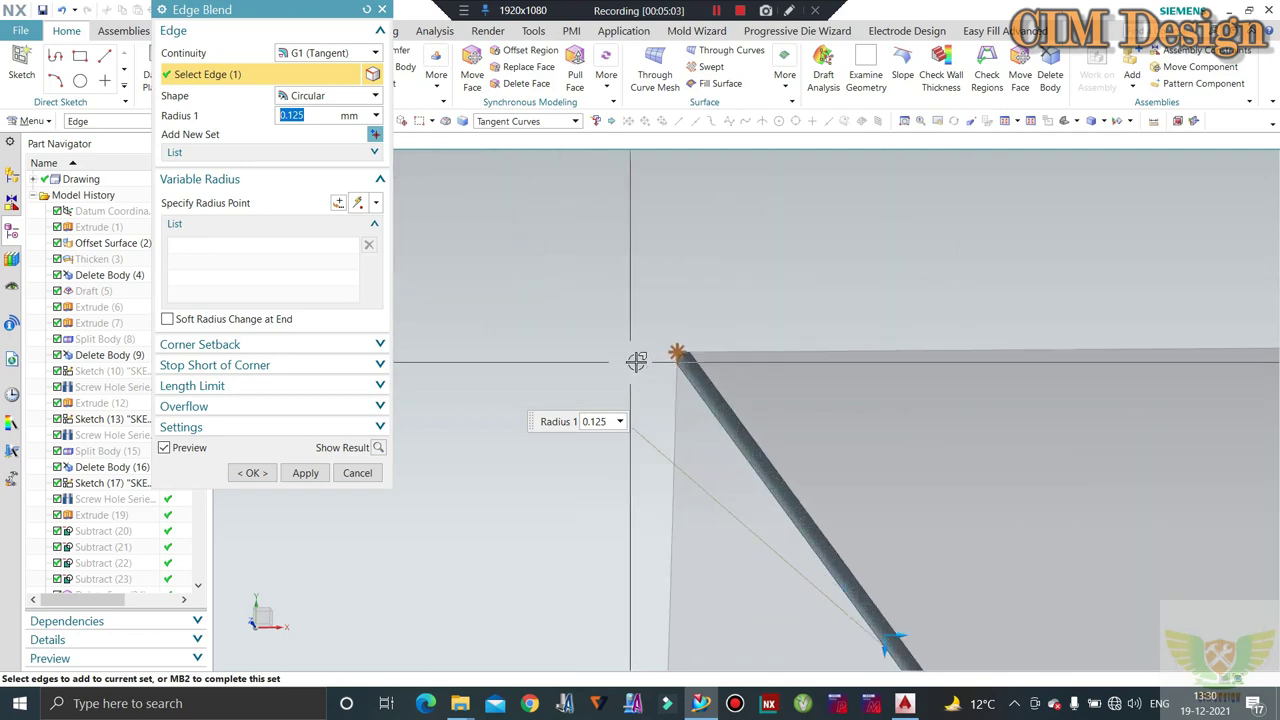
scroll(736, 360, "up", 2)
scroll(736, 360, "up", 1)
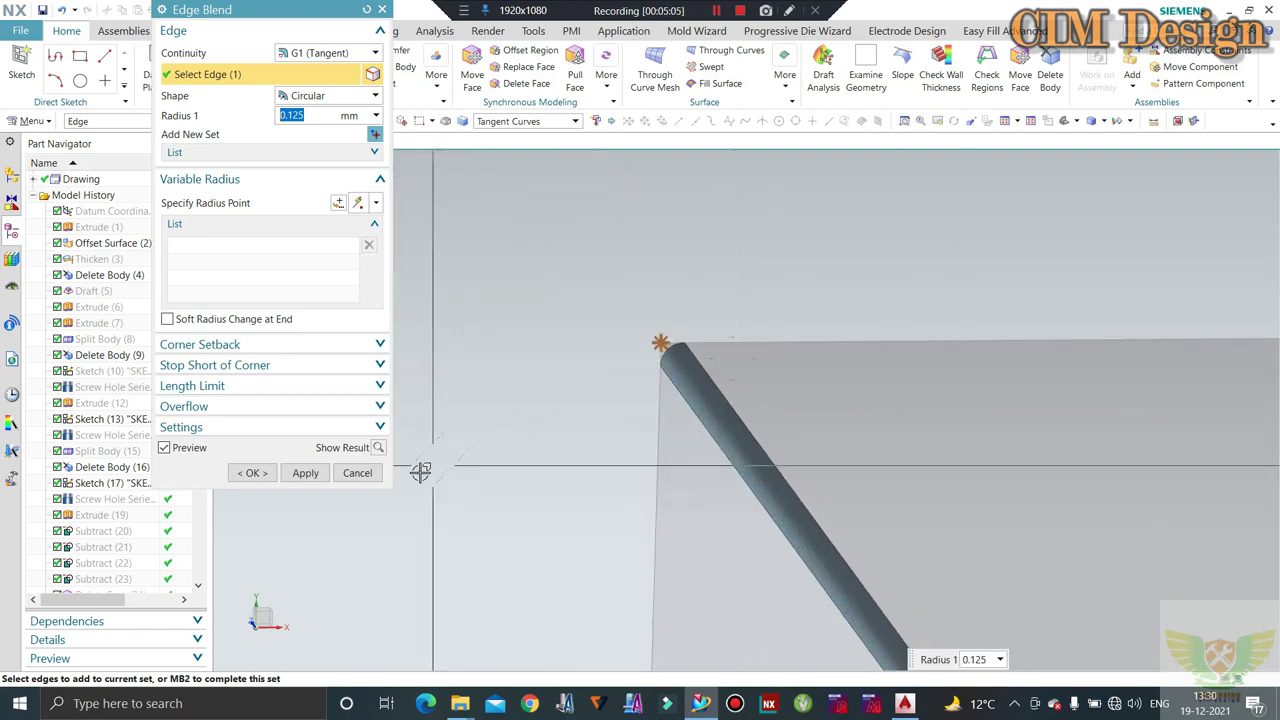
left_click(366, 478)
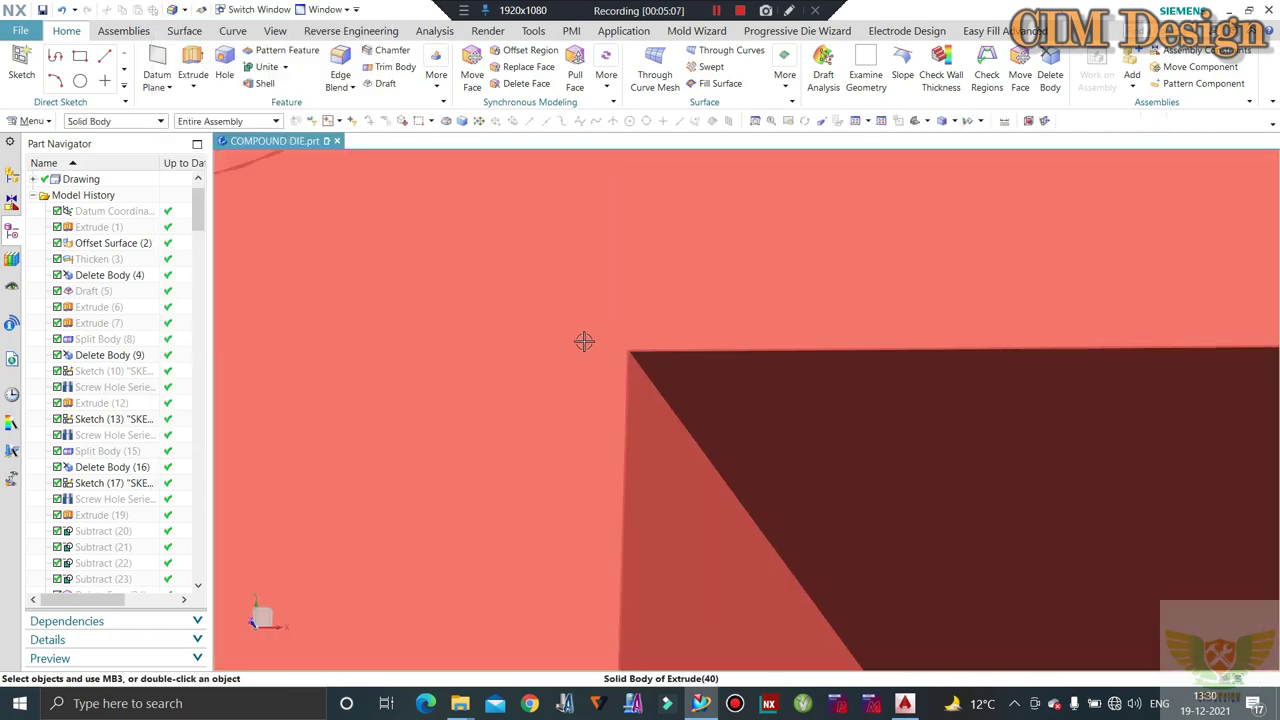
- Switch the NX plate model between tilted 3-D orbits and the flat F8 top view
scroll(590, 320, "down", 1)
scroll(590, 320, "down", 2)
scroll(604, 358, "down", 2)
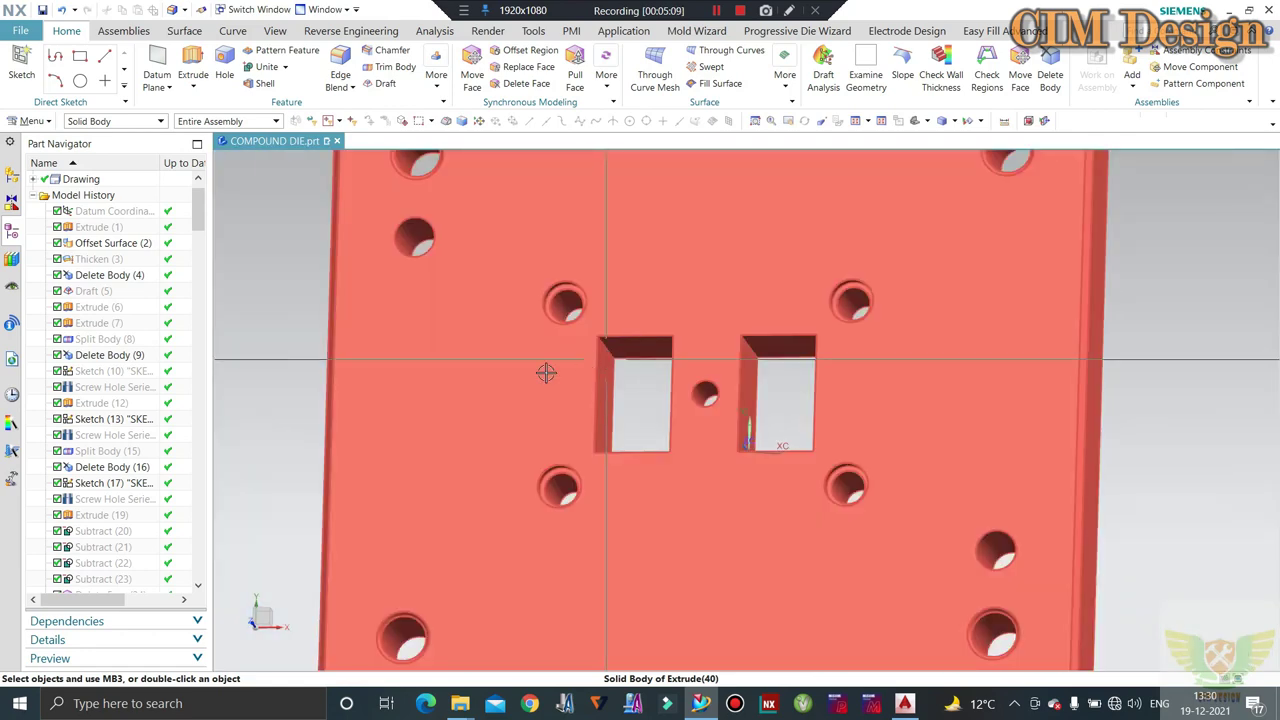
key("F8")
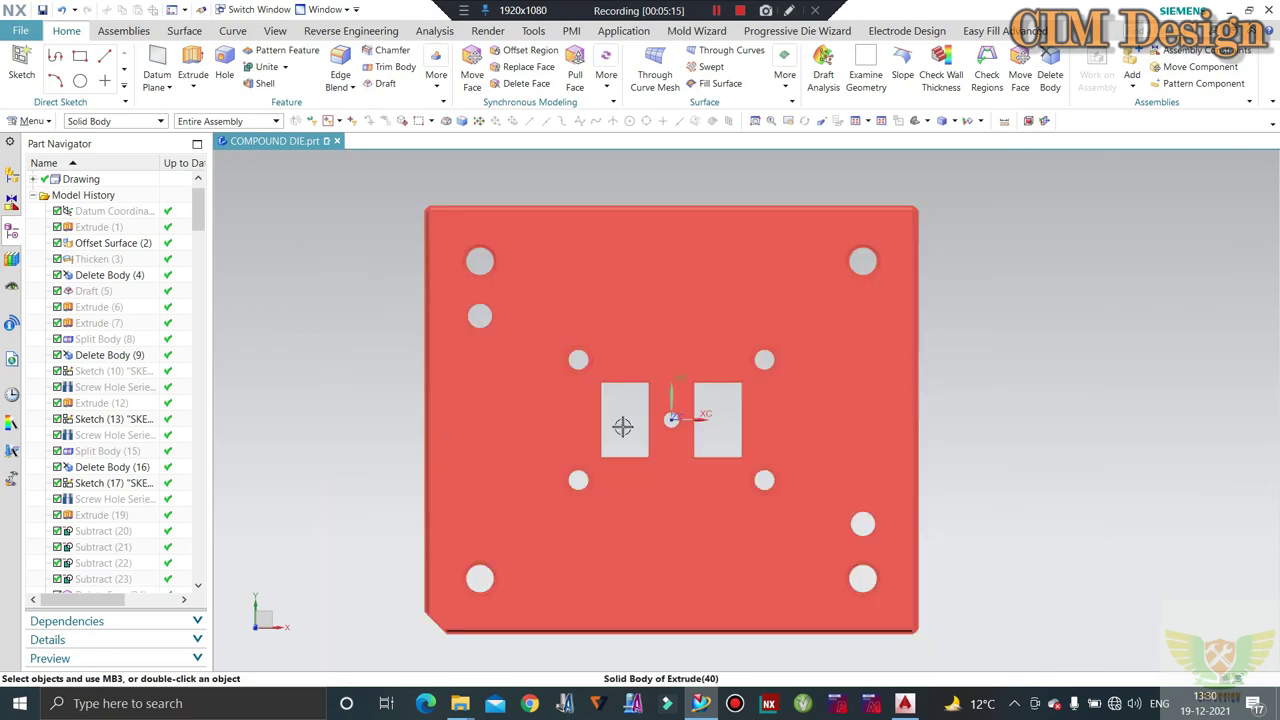
middle_click_drag(420, 360, 690, 505)
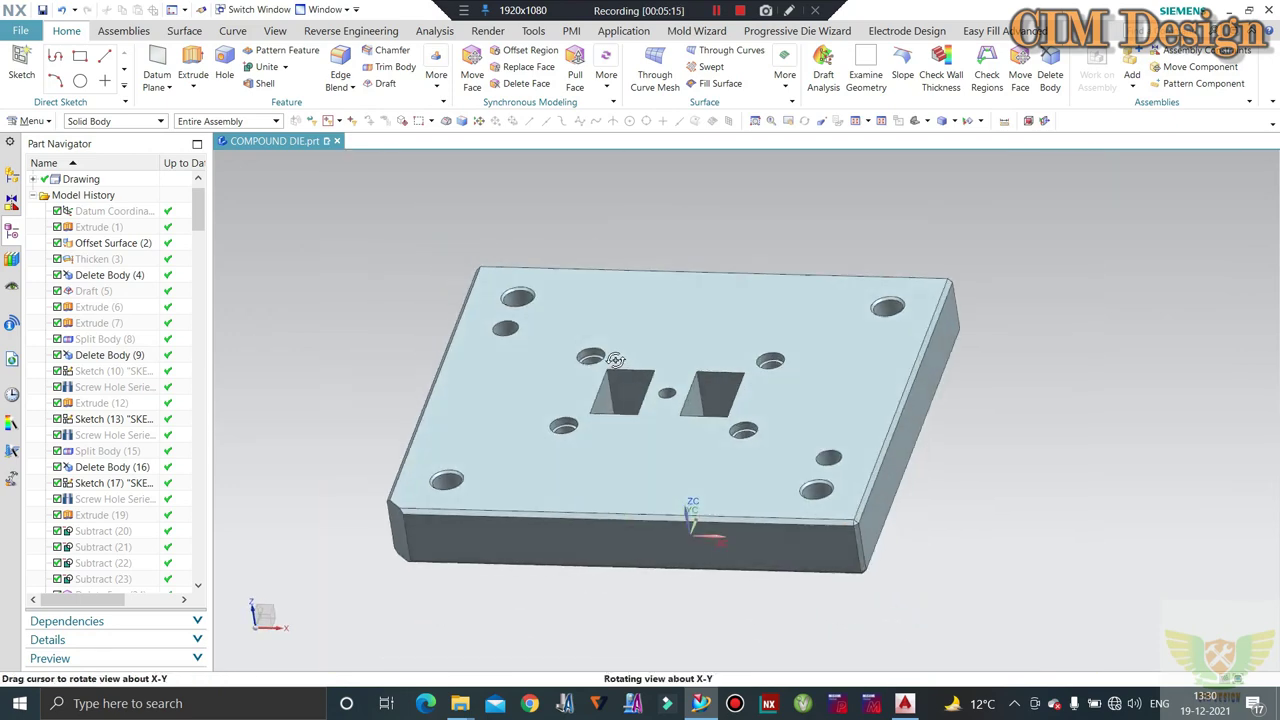
scroll(574, 357, "up", 3)
scroll(574, 357, "down", 3)
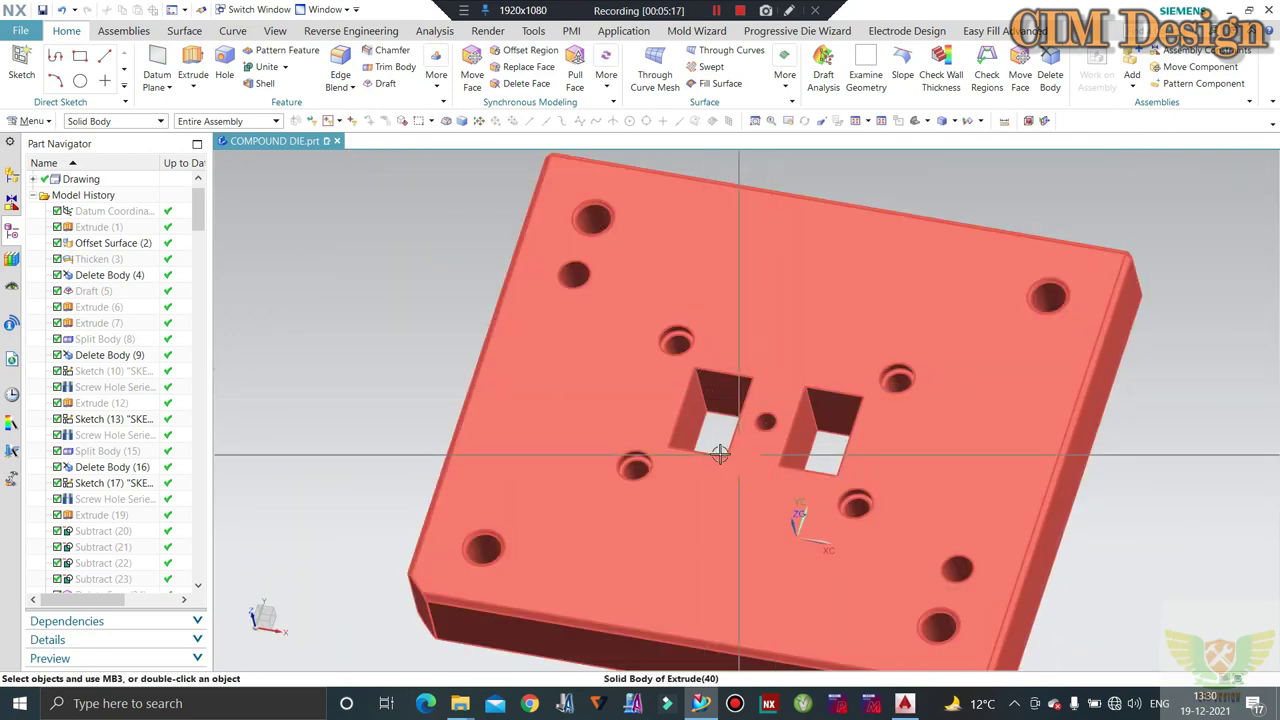
middle_click_drag(738, 450, 1198, 461)
key("F8")
- Tilt the plate to inspect its hole and pocket depths, then zoom around it
scroll(1014, 420, "down", 3)
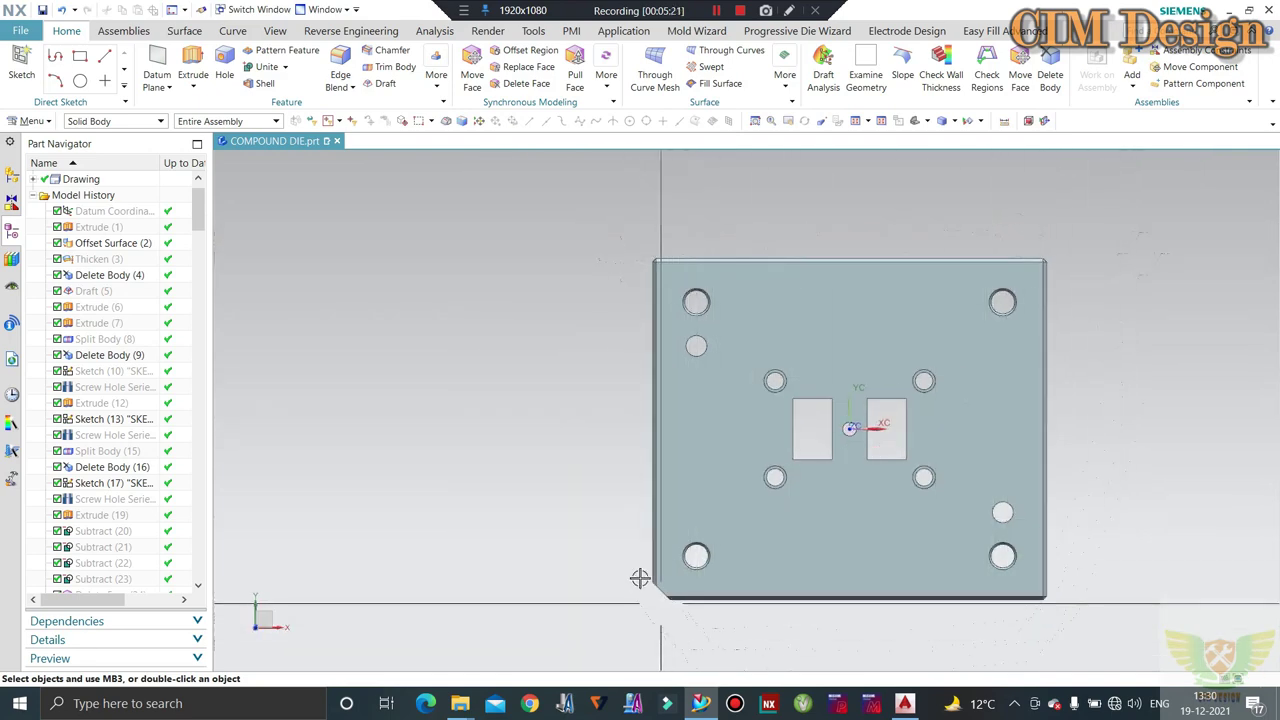
scroll(840, 437, "up", 2)
scroll(840, 437, "up", 3)
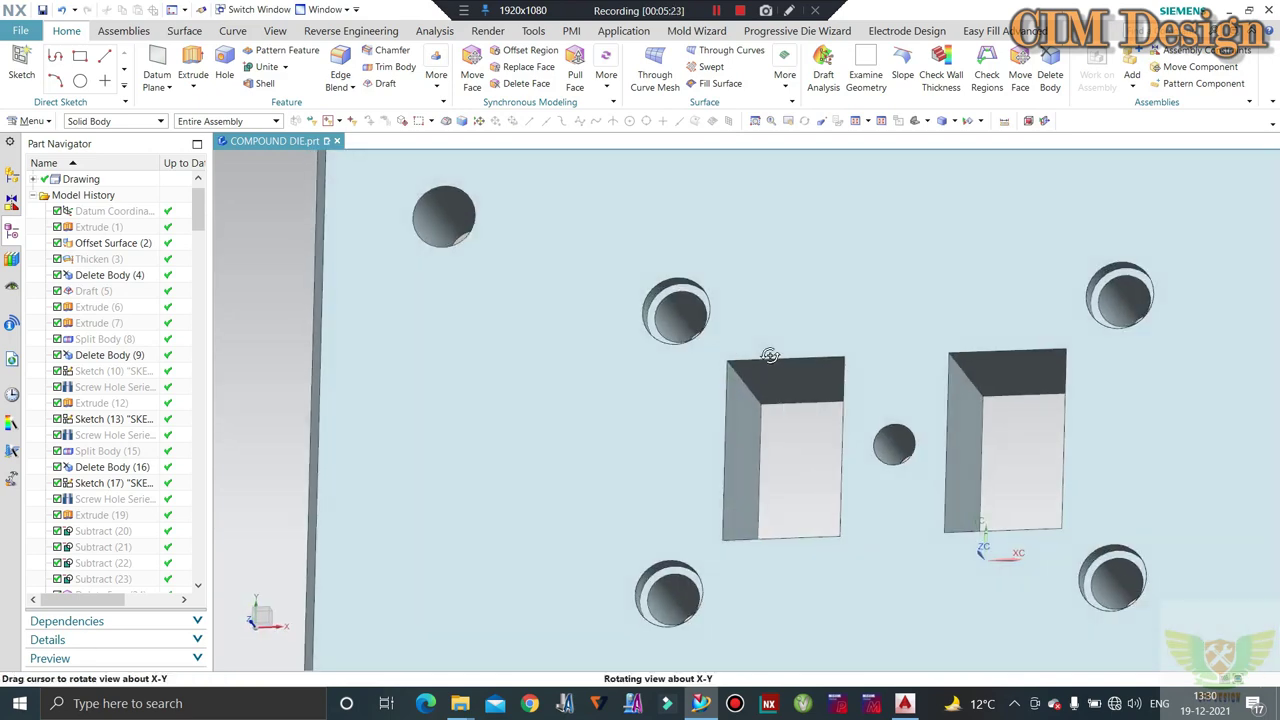
middle_click_drag(786, 371, 771, 363)
key("F8")
scroll(751, 383, "up", 3)
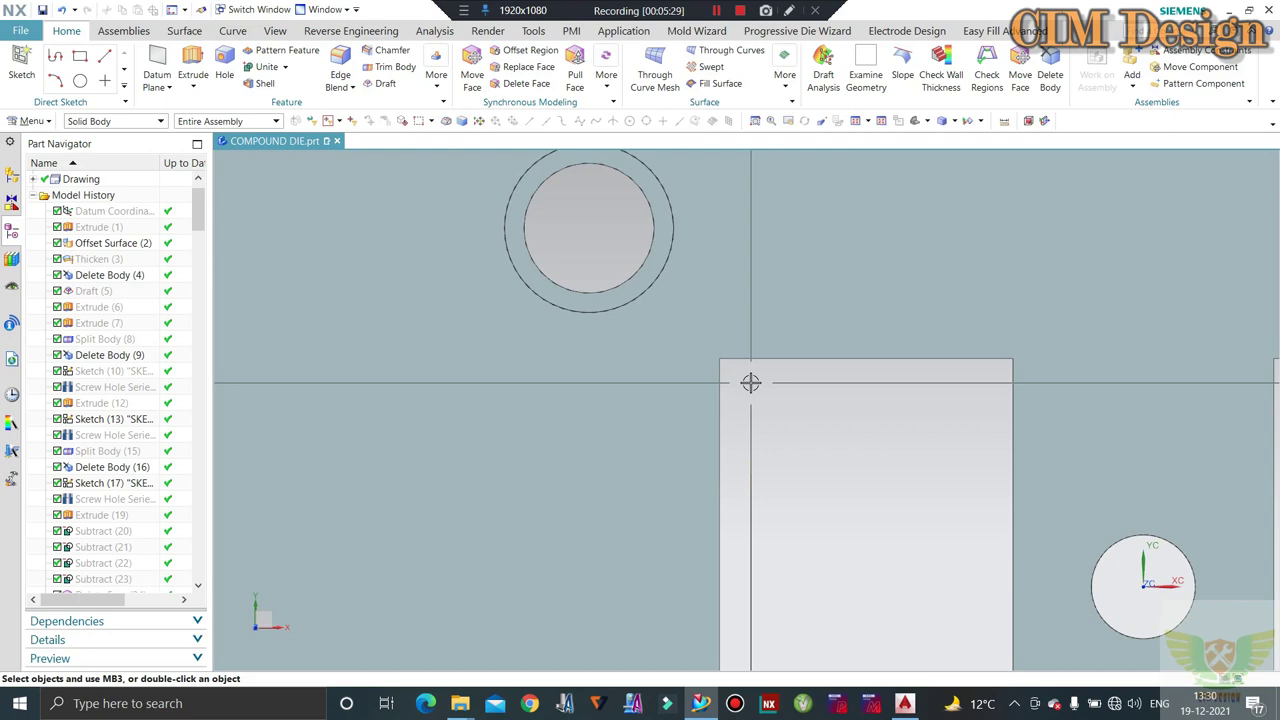
scroll(751, 383, "down", 3)
scroll(729, 386, "down", 2)
middle_click_drag(729, 386, 740, 422)
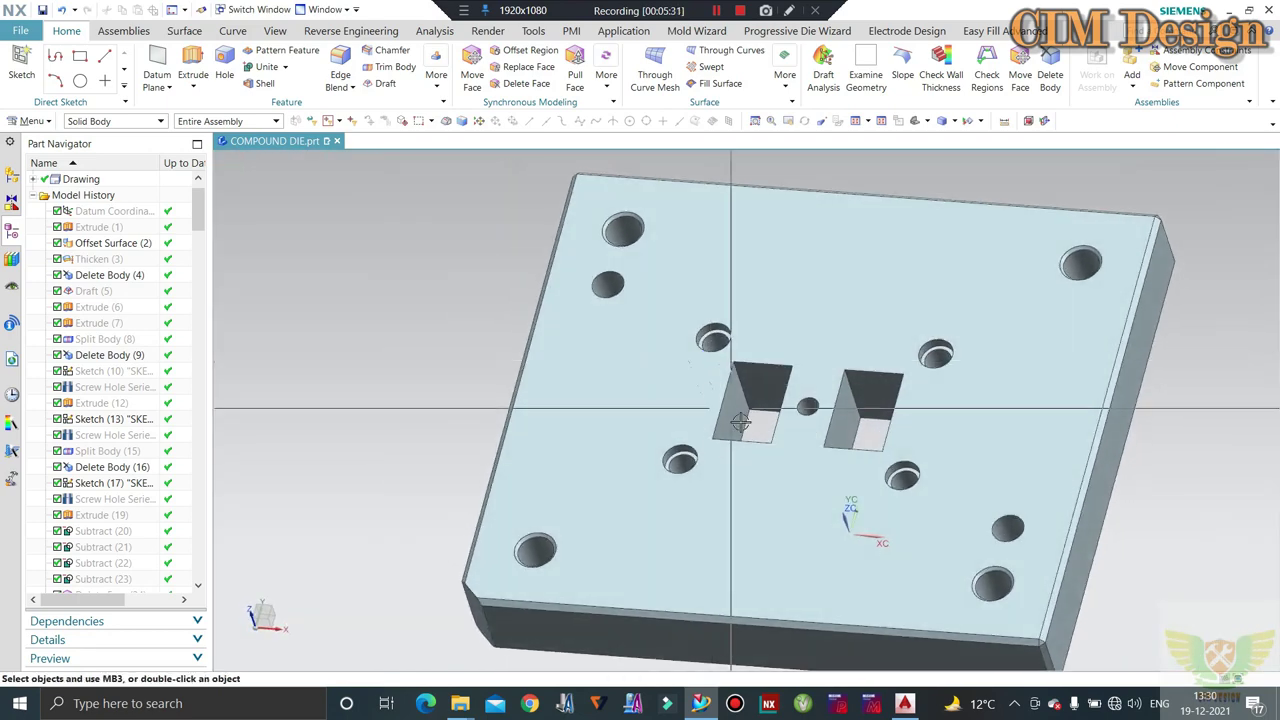
scroll(740, 422, "up", 2)
scroll(700, 355, "down", 2)
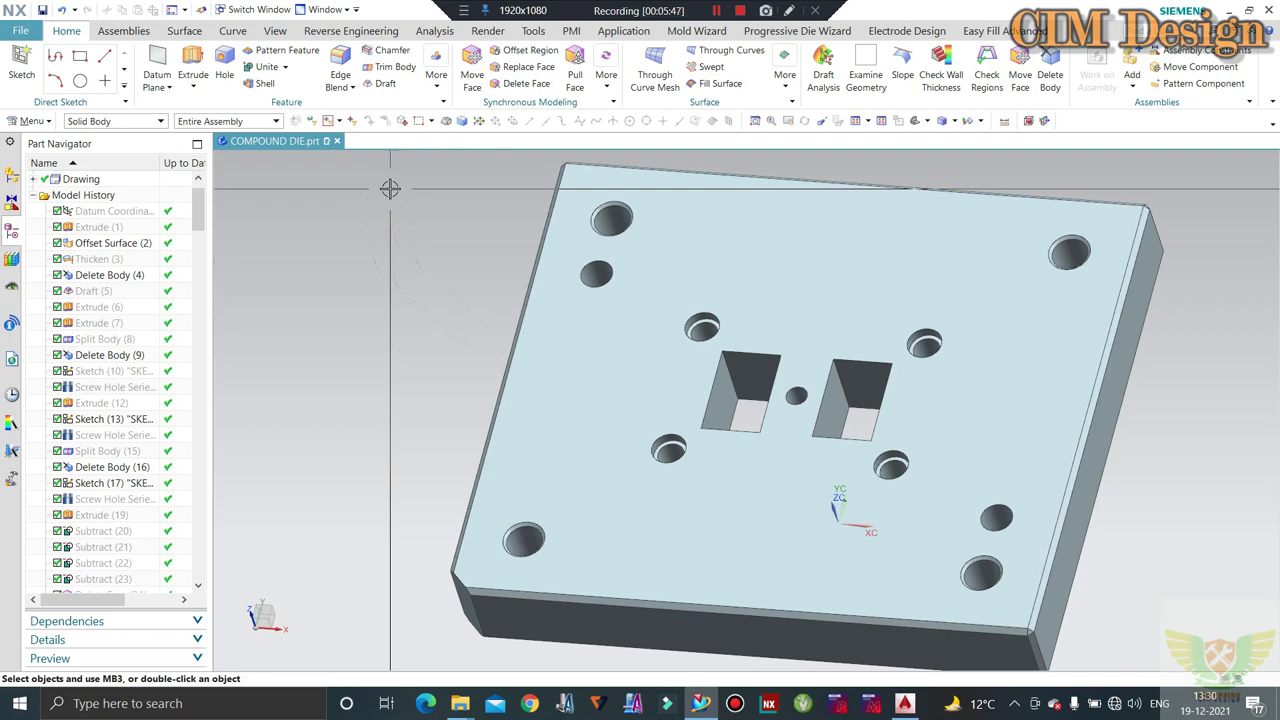
scroll(400, 215, "down", 2)
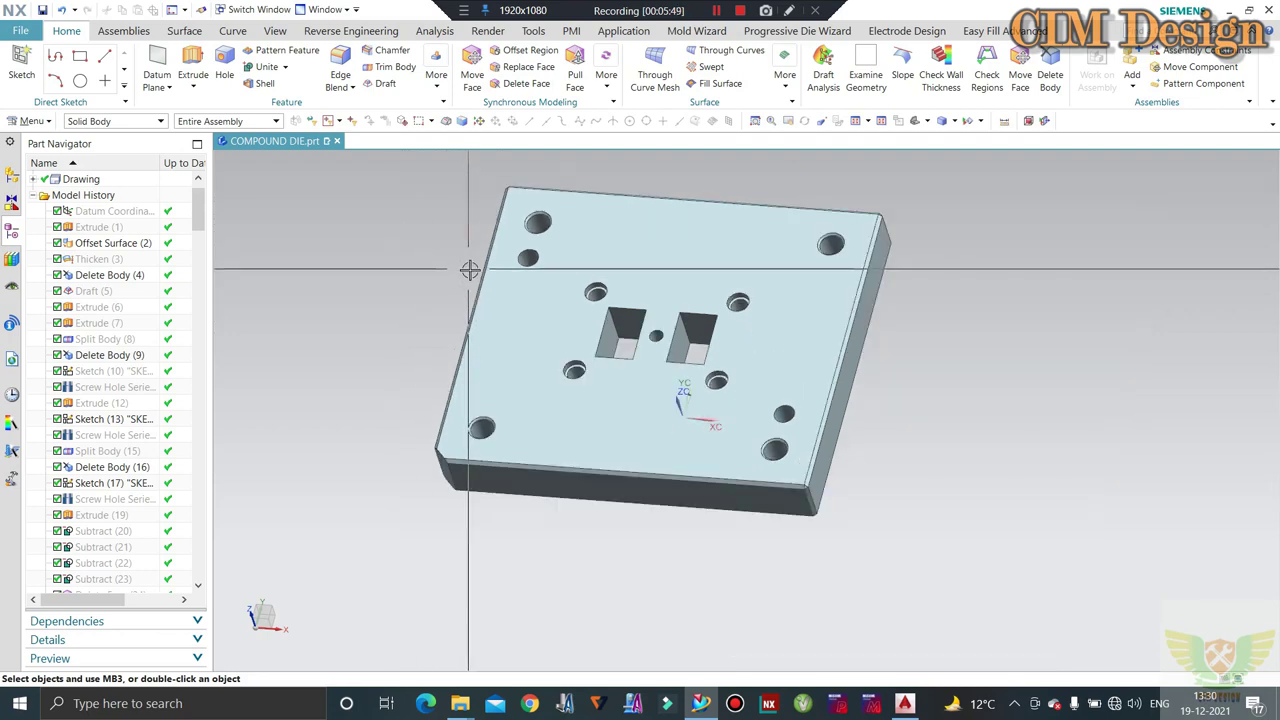
- Switch to AutoCAD and open the PUNCH BACK PLATE DXF drawing
left_click(904, 703)
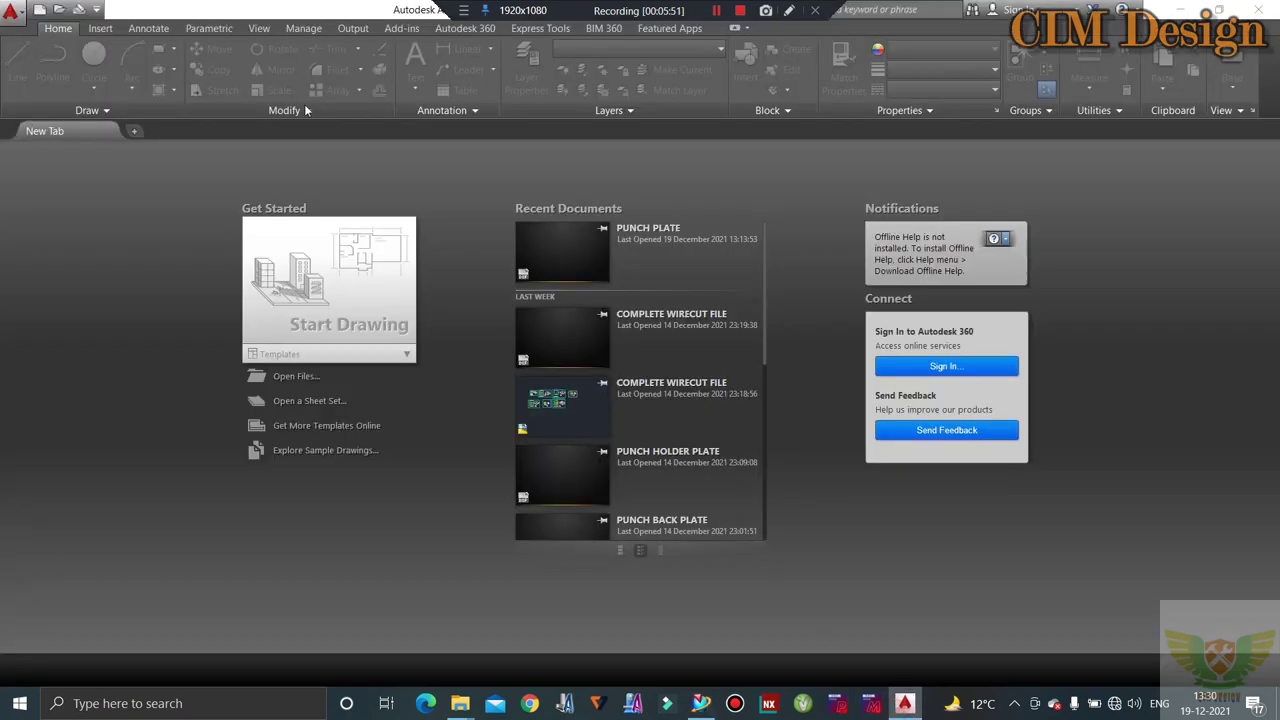
left_click(288, 380)
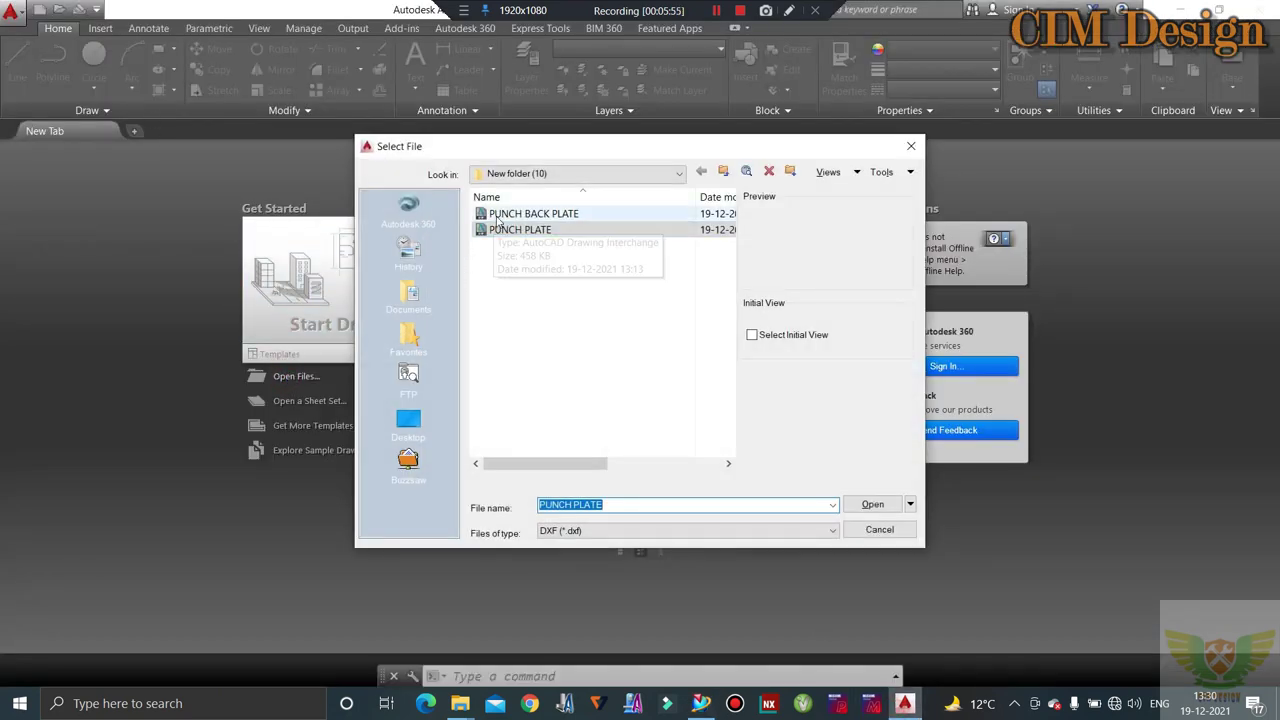
left_click(530, 214)
left_click(873, 505)
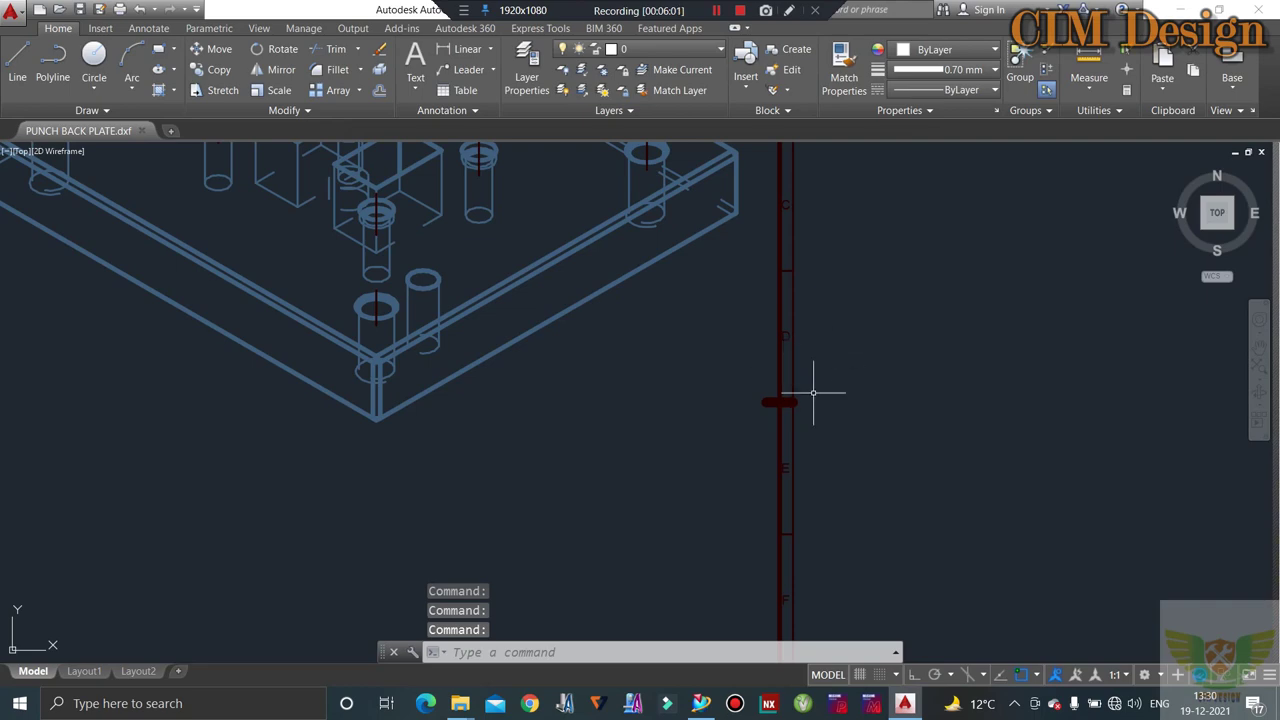
- Zoom around the plate's top, edge and isometric views on the sheet
scroll(813, 393, "down", 5)
scroll(633, 377, "up", 2)
scroll(631, 251, "up", 3)
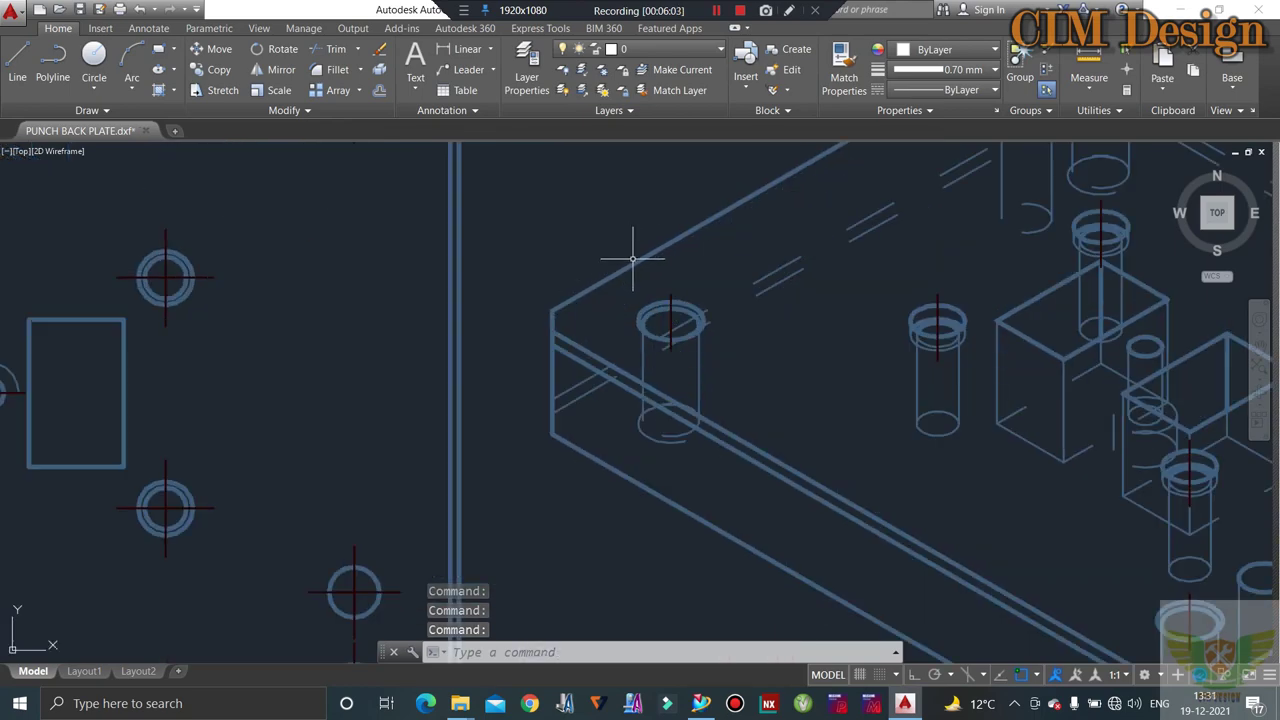
scroll(632, 258, "down", 2)
scroll(805, 307, "down", 2)
scroll(640, 300, "up", 4)
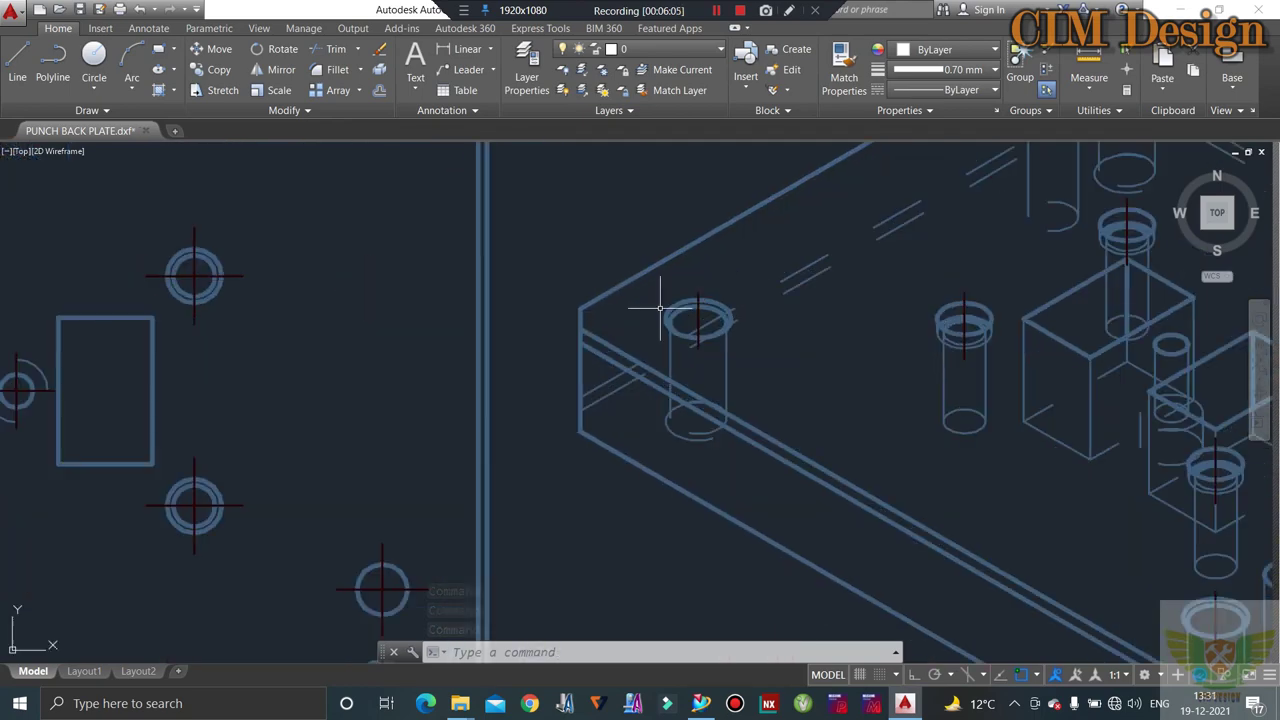
scroll(665, 308, "down", 2)
scroll(690, 310, "down", 2)
scroll(655, 243, "down", 2)
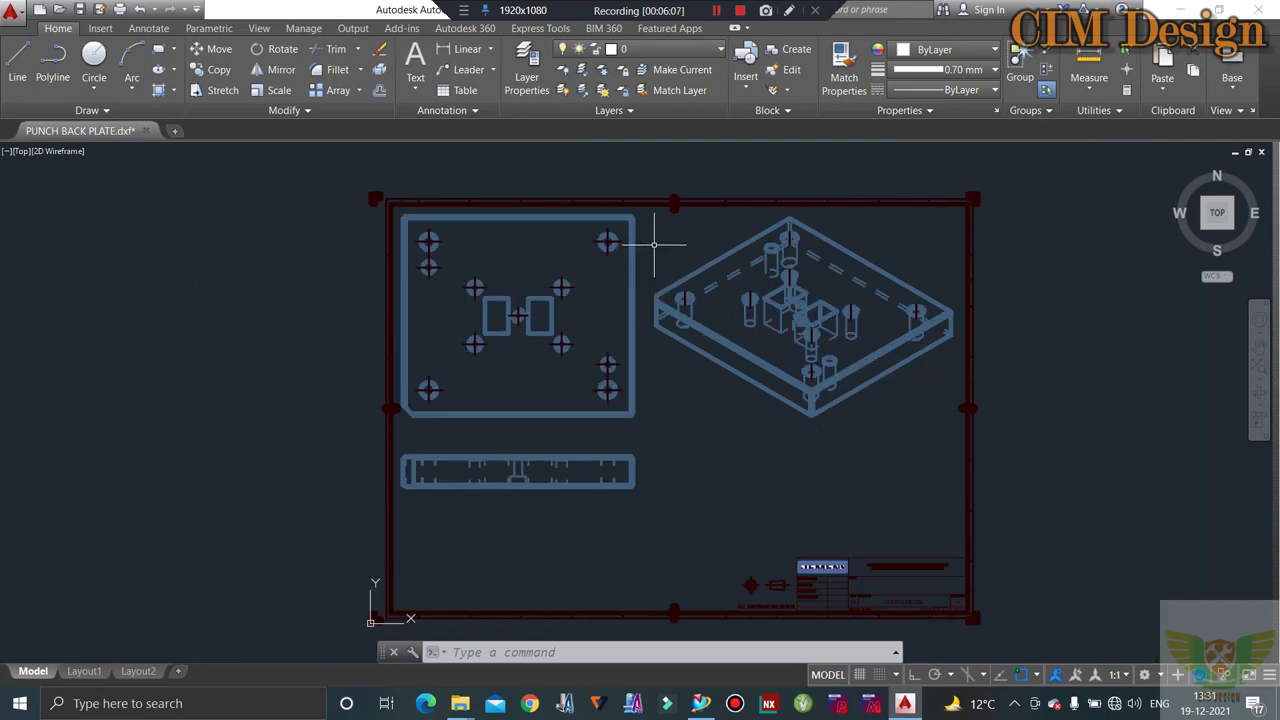
scroll(808, 240, "up", 4)
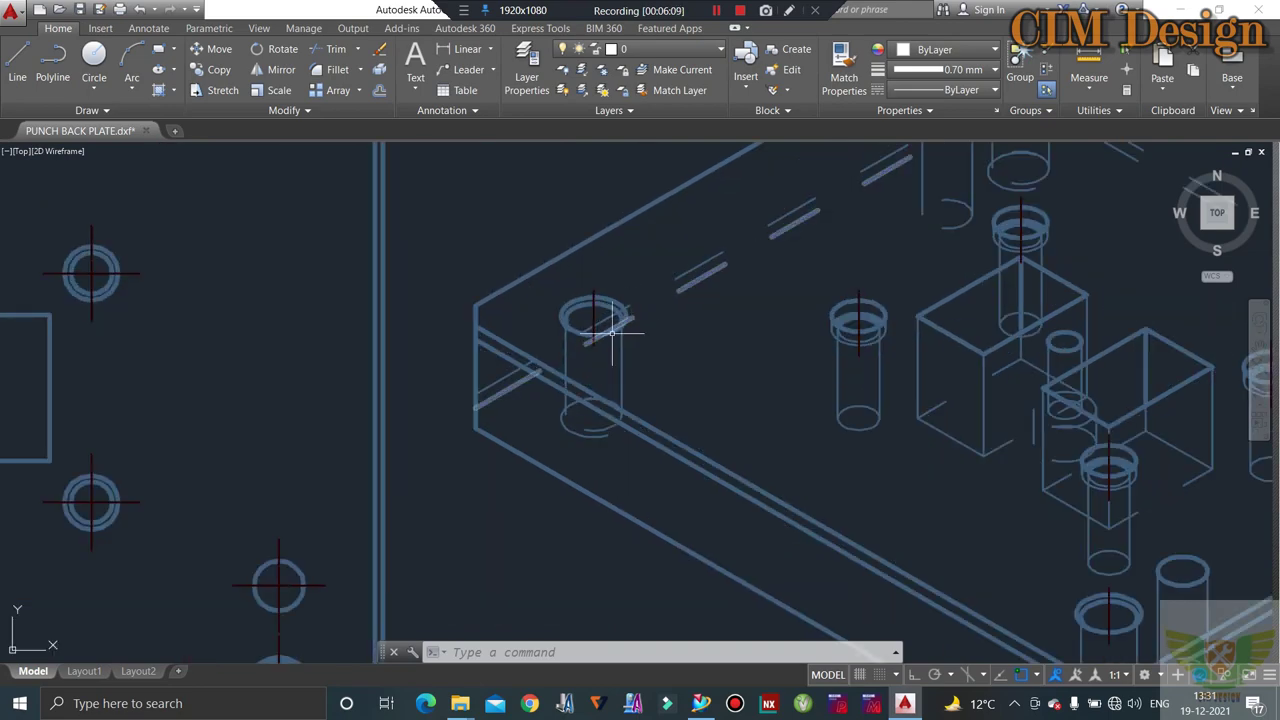
scroll(600, 337, "down", 4)
scroll(673, 345, "up", 5)
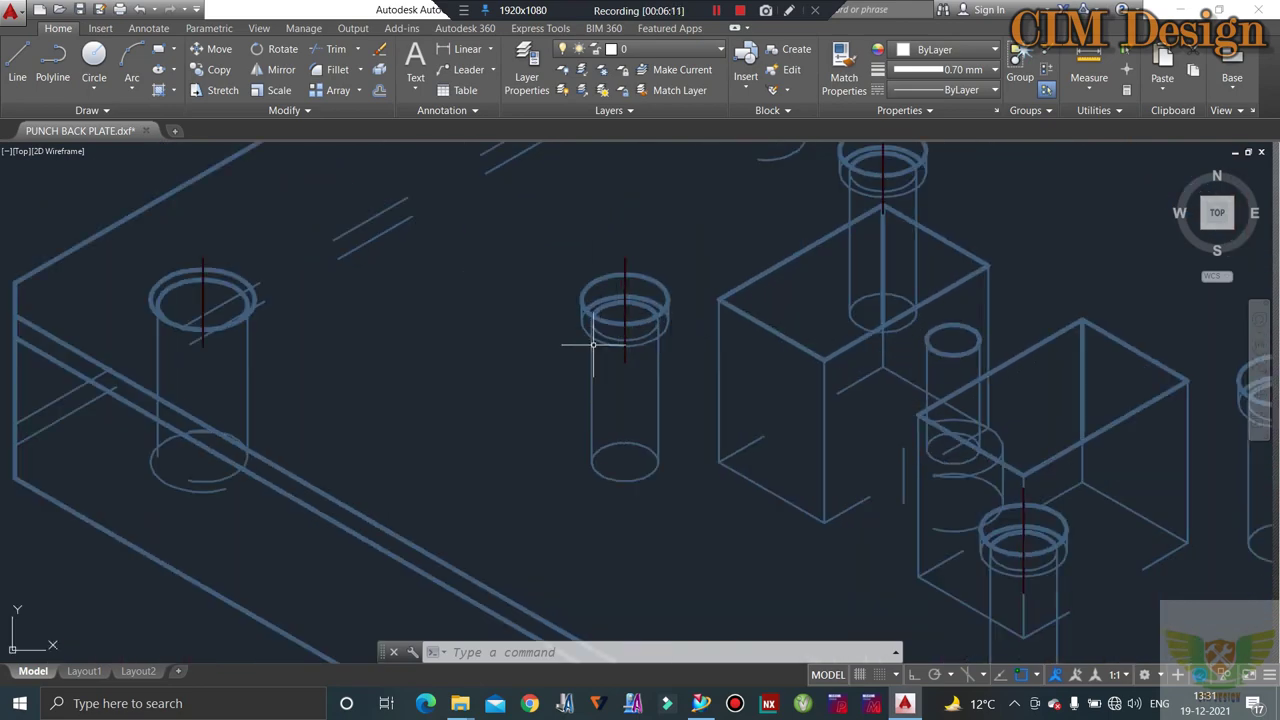
- Look over the border and title block, then show the Lineweight dropdown list
scroll(618, 395, "down", 3)
scroll(608, 372, "up", 4)
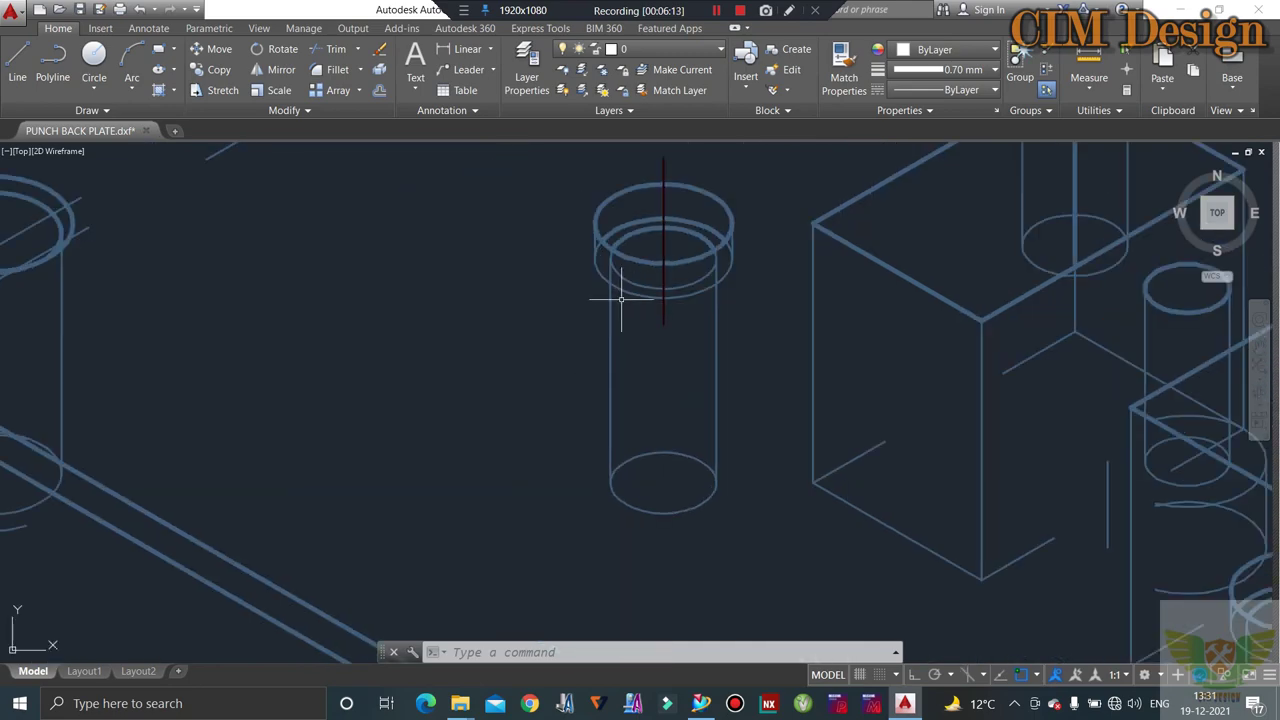
scroll(666, 364, "down", 2)
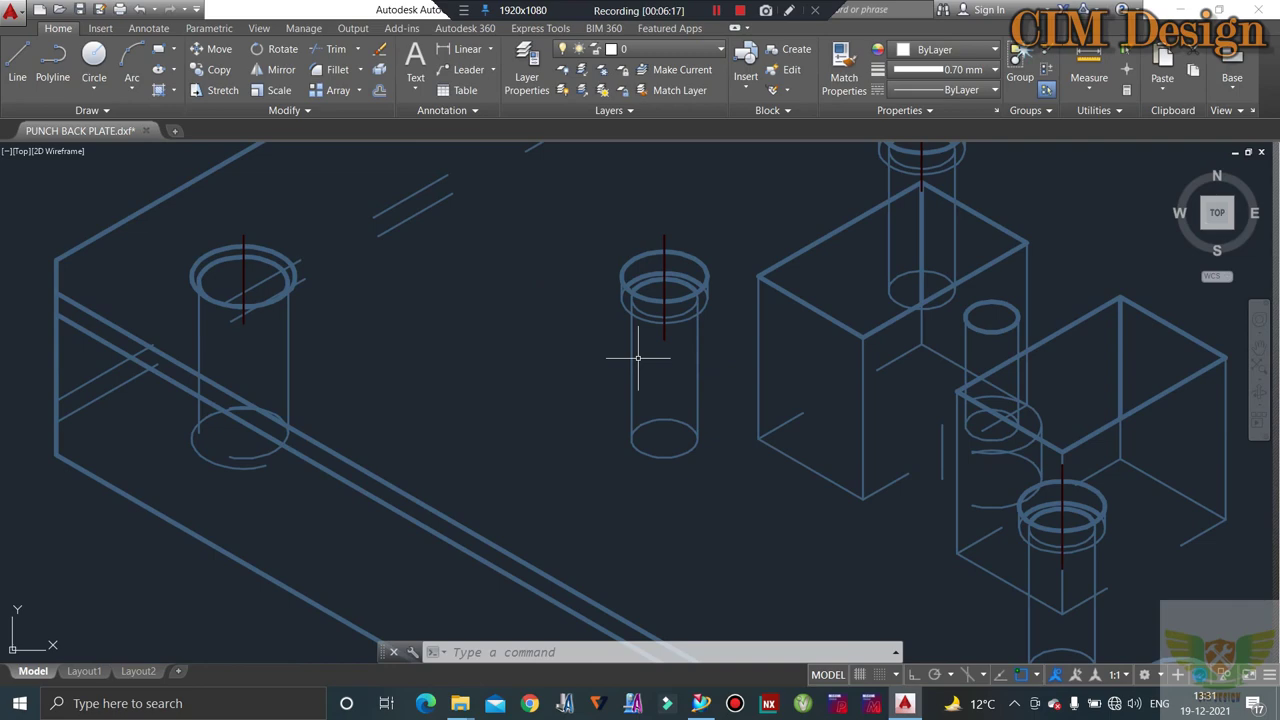
scroll(343, 329, "down", 3)
scroll(381, 322, "up", 3)
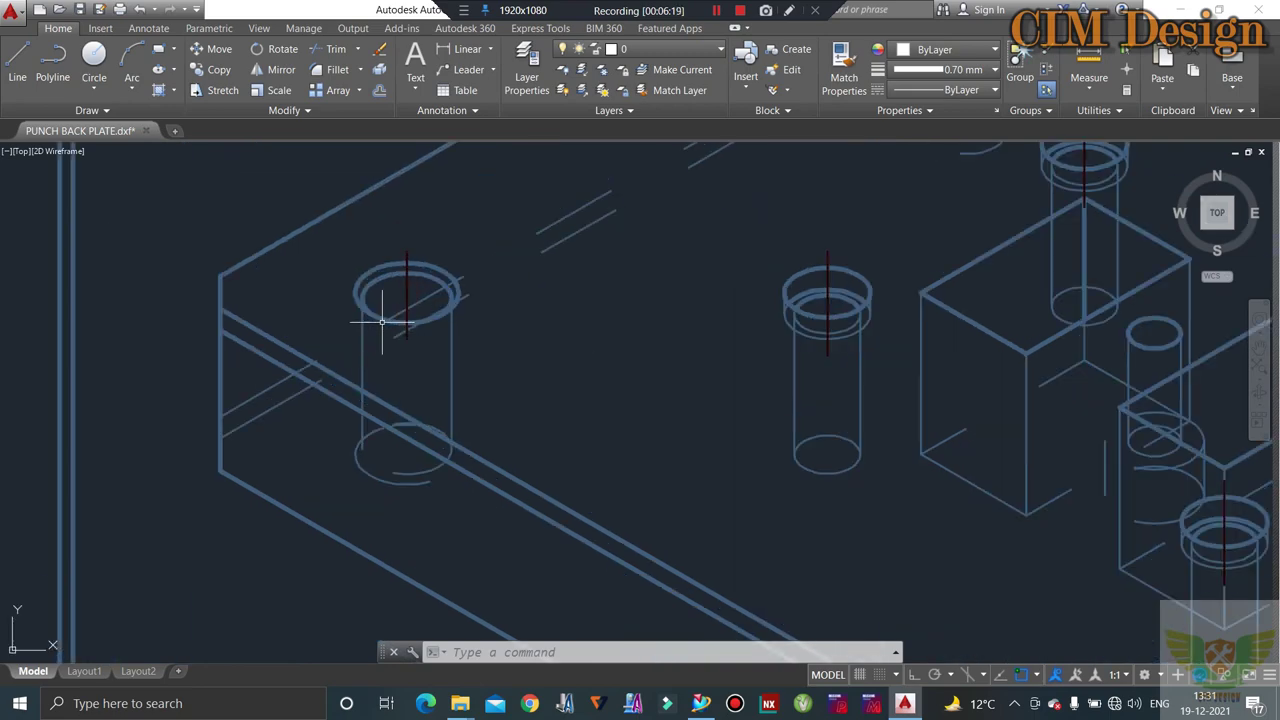
scroll(465, 323, "down", 2)
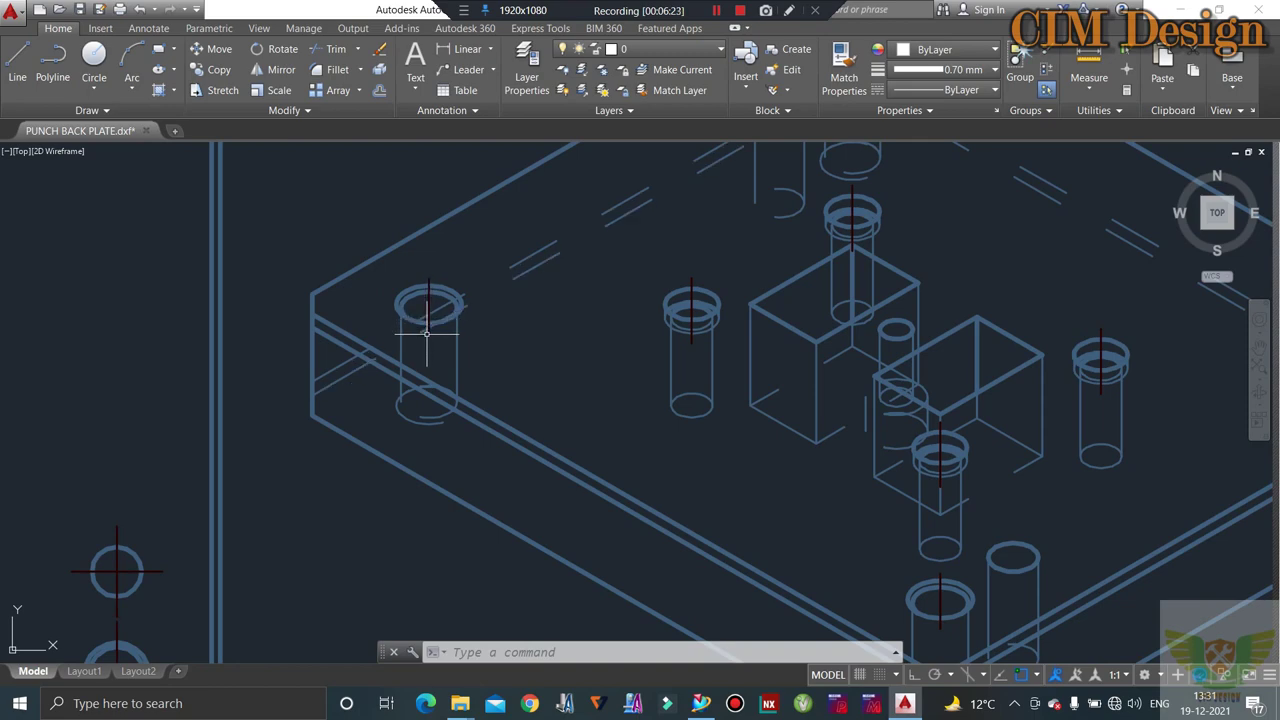
scroll(742, 397, "down", 6)
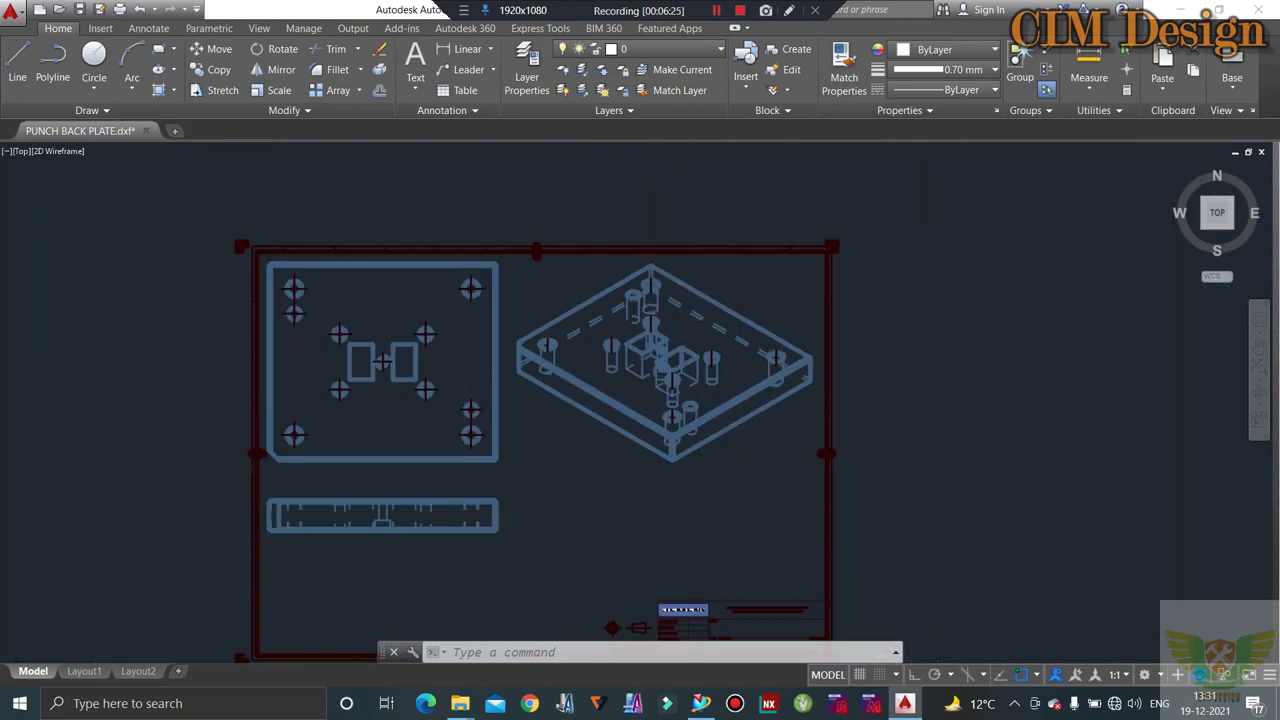
scroll(663, 422, "down", 2)
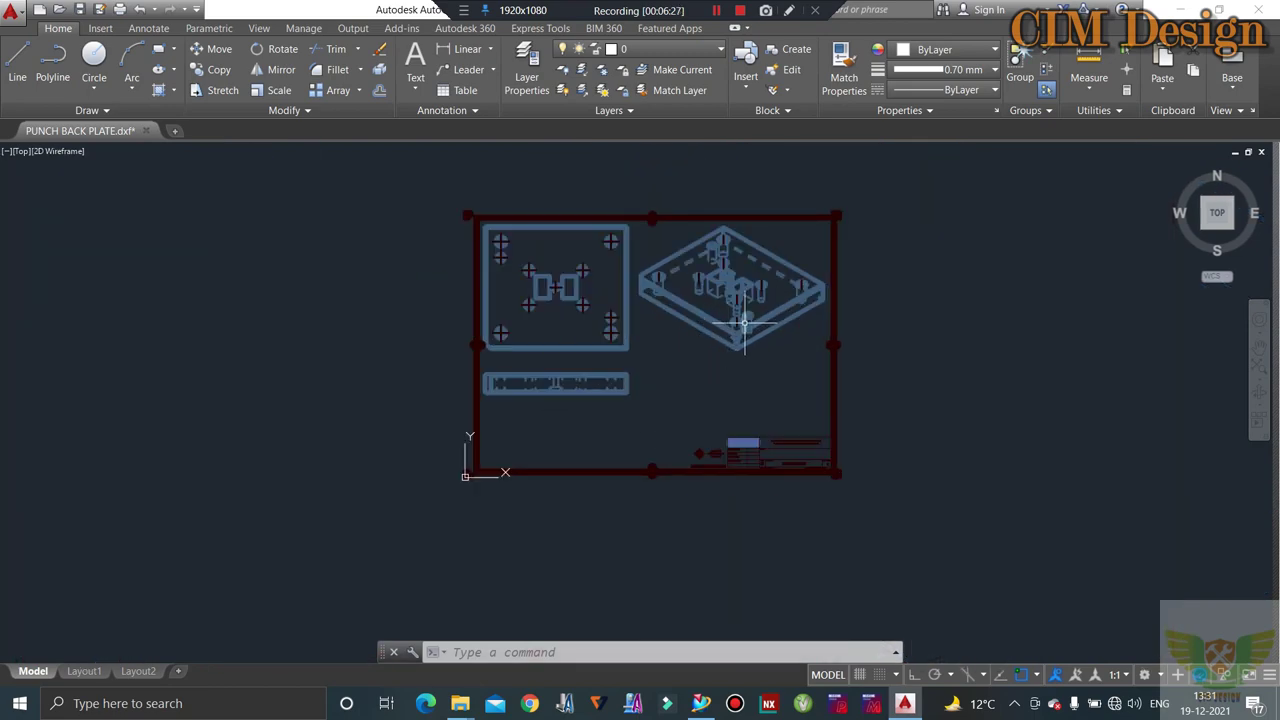
scroll(743, 322, "up", 2)
scroll(685, 366, "down", 2)
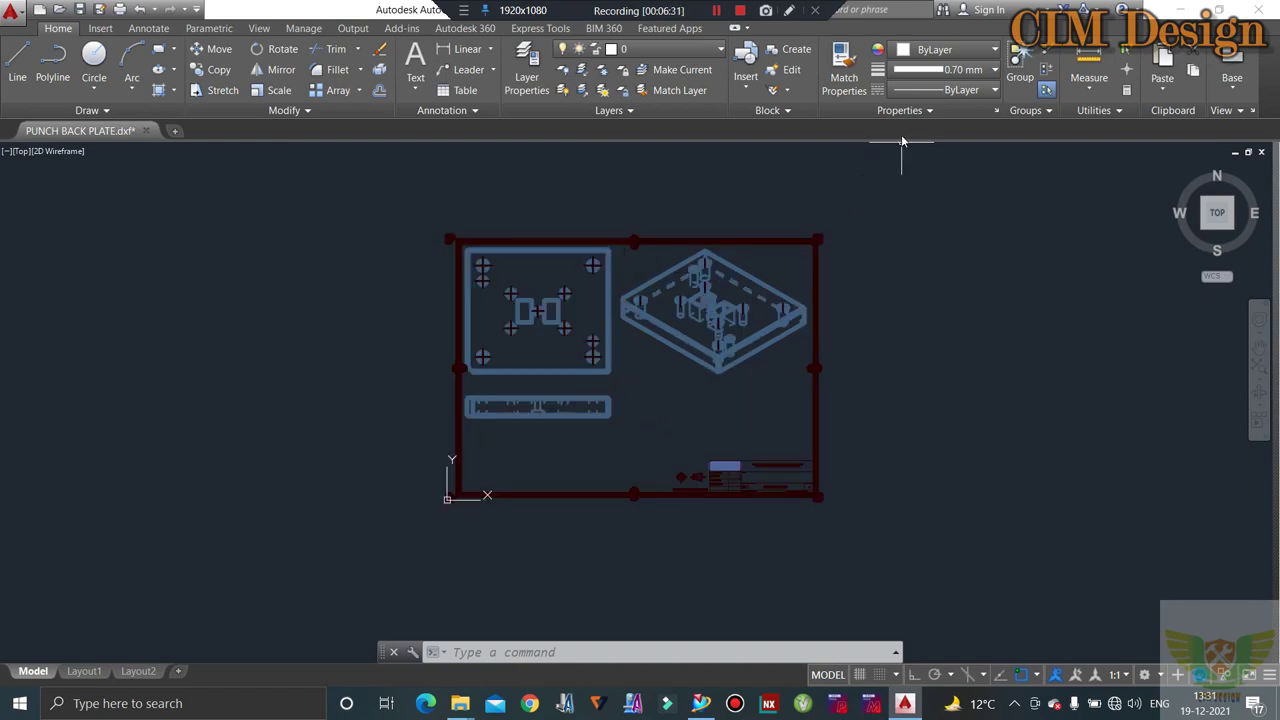
left_click(940, 70)
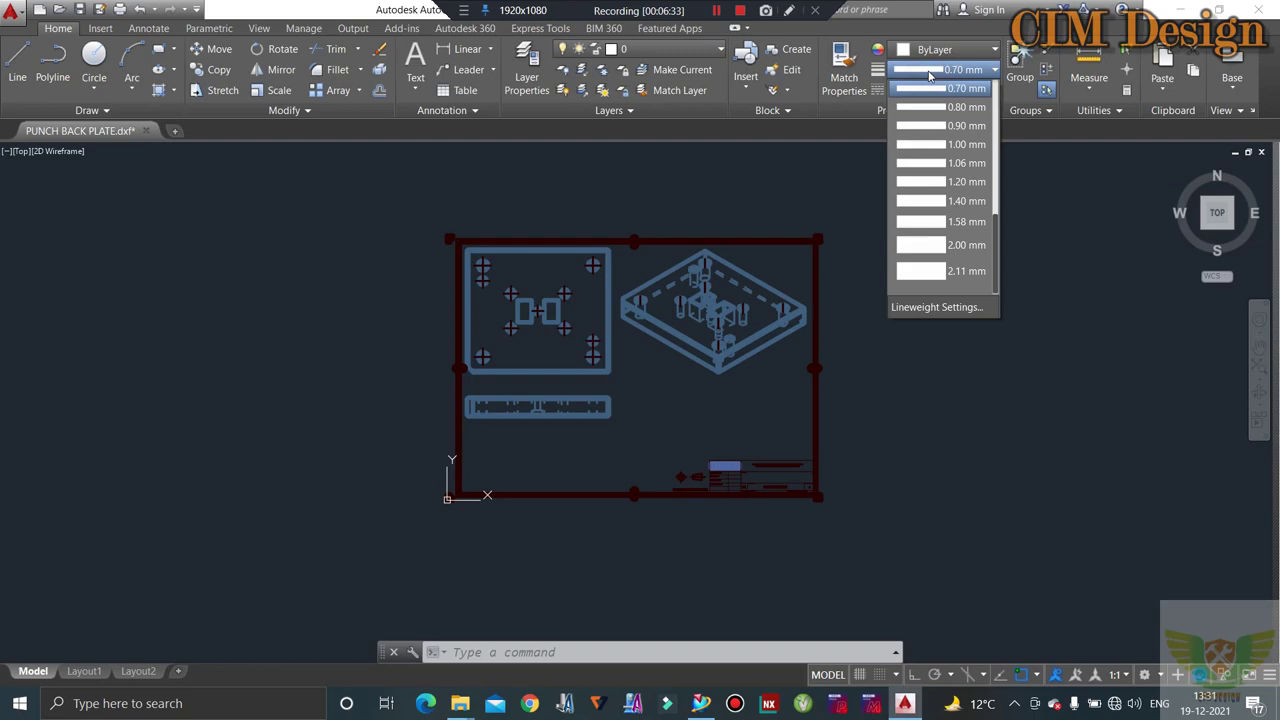
- Turn off Display Lineweight so all lines appear thin
left_click(915, 308)
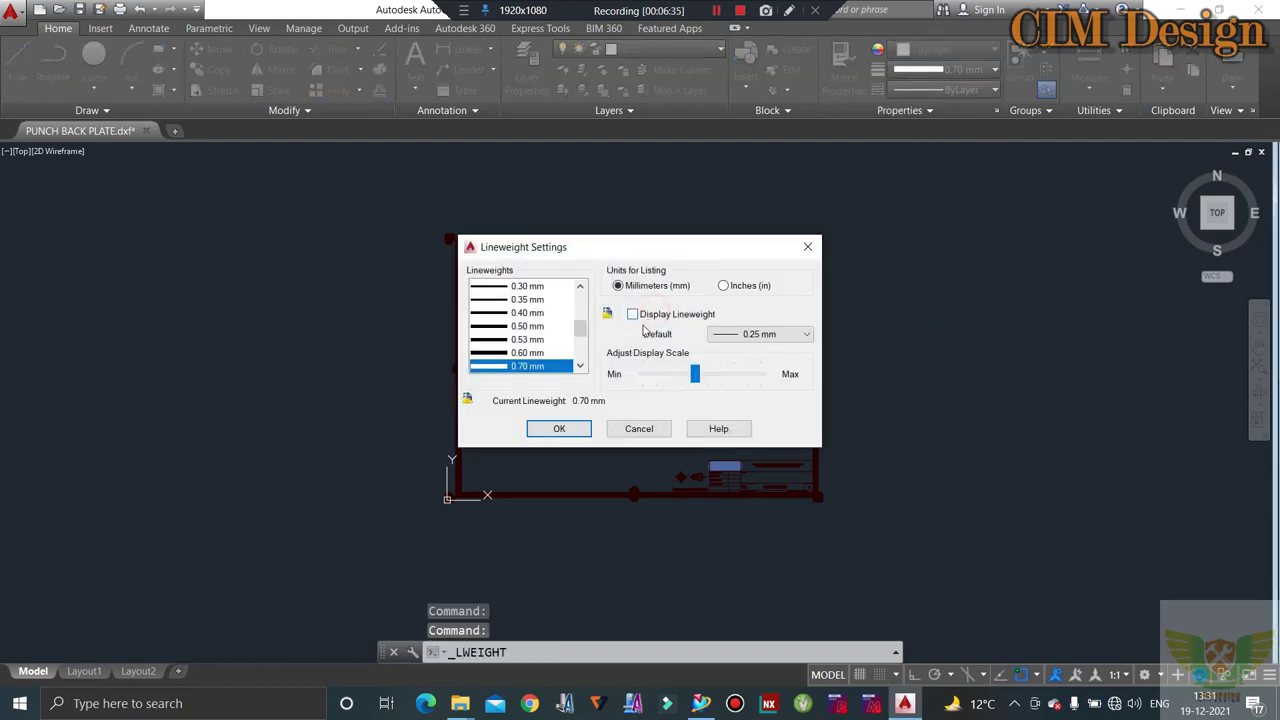
left_click(575, 430)
scroll(657, 271, "up", 1)
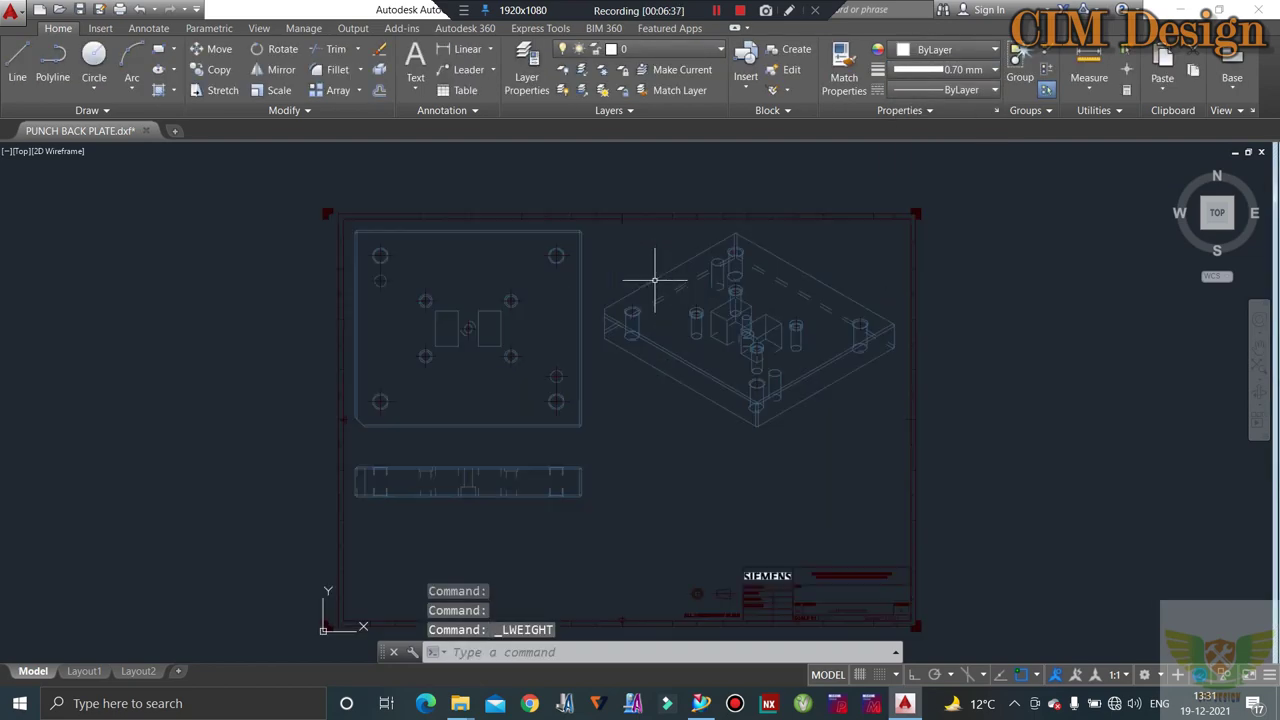
scroll(657, 277, "up", 1)
scroll(655, 280, "up", 1)
scroll(865, 172, "down", 2)
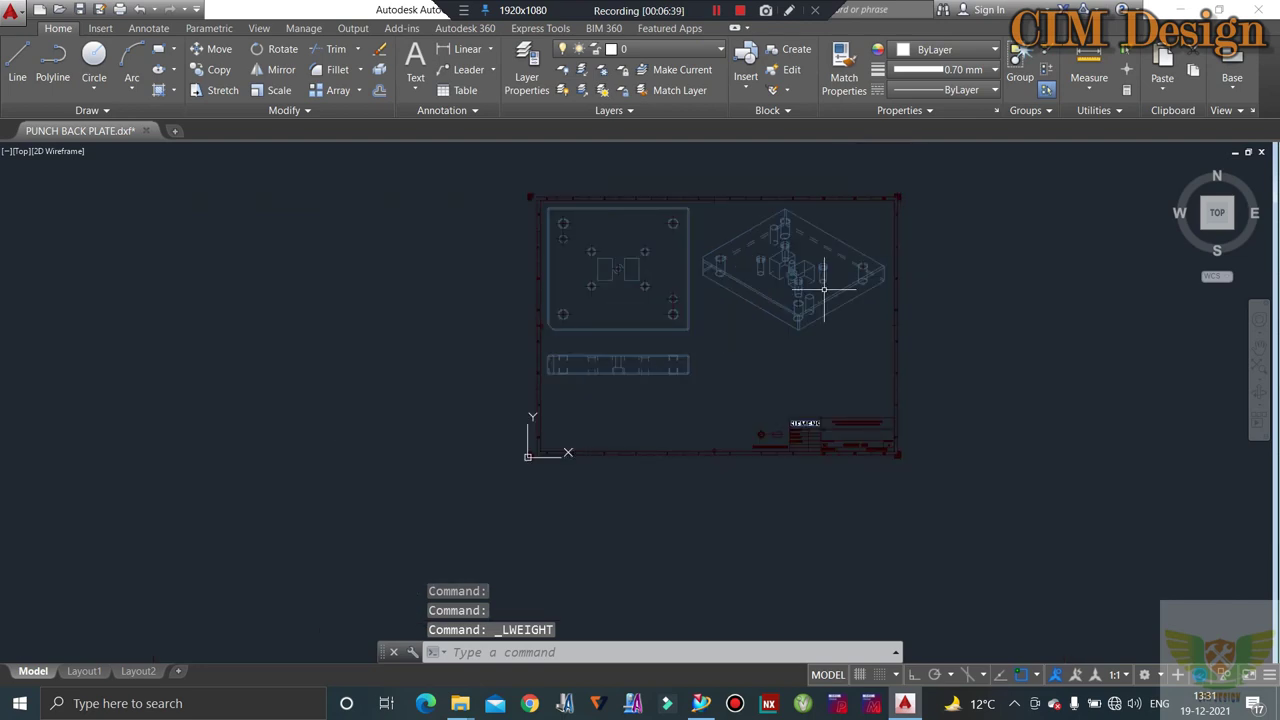
scroll(682, 268, "up", 2)
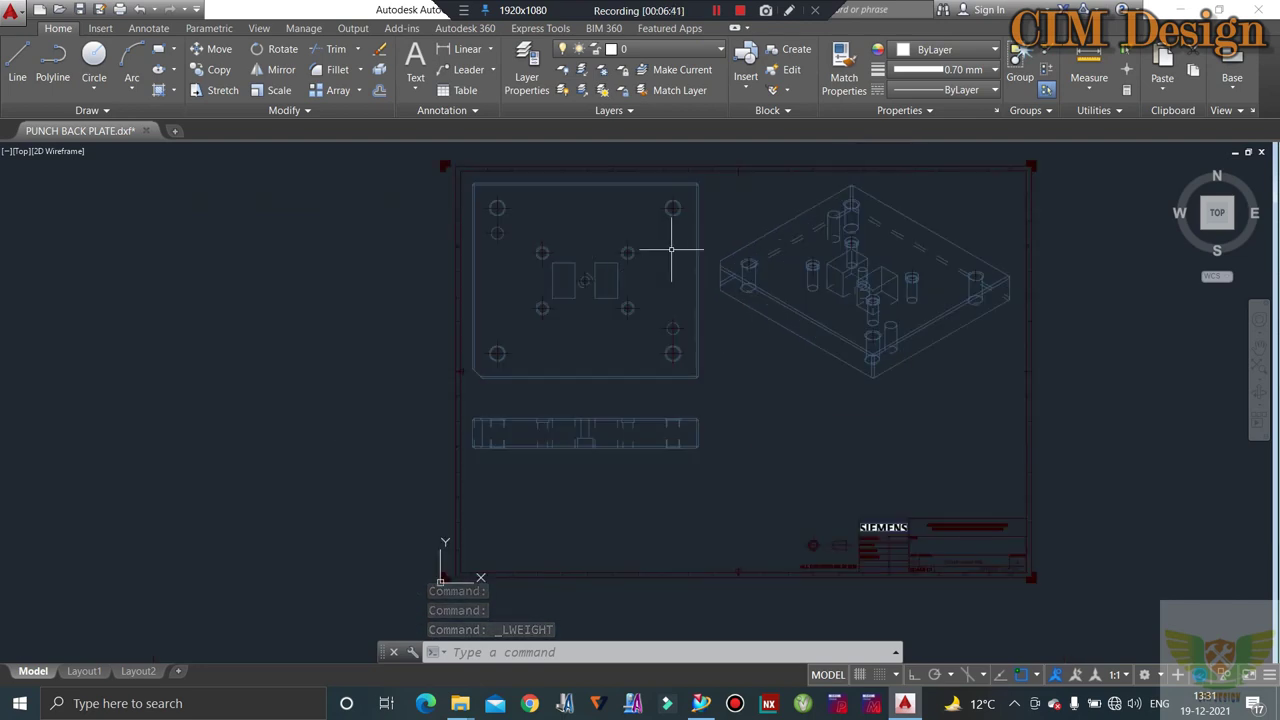
scroll(671, 257, "down", 2)
- Set the object colour of the whole drawing, views and border, to White
left_click(945, 49)
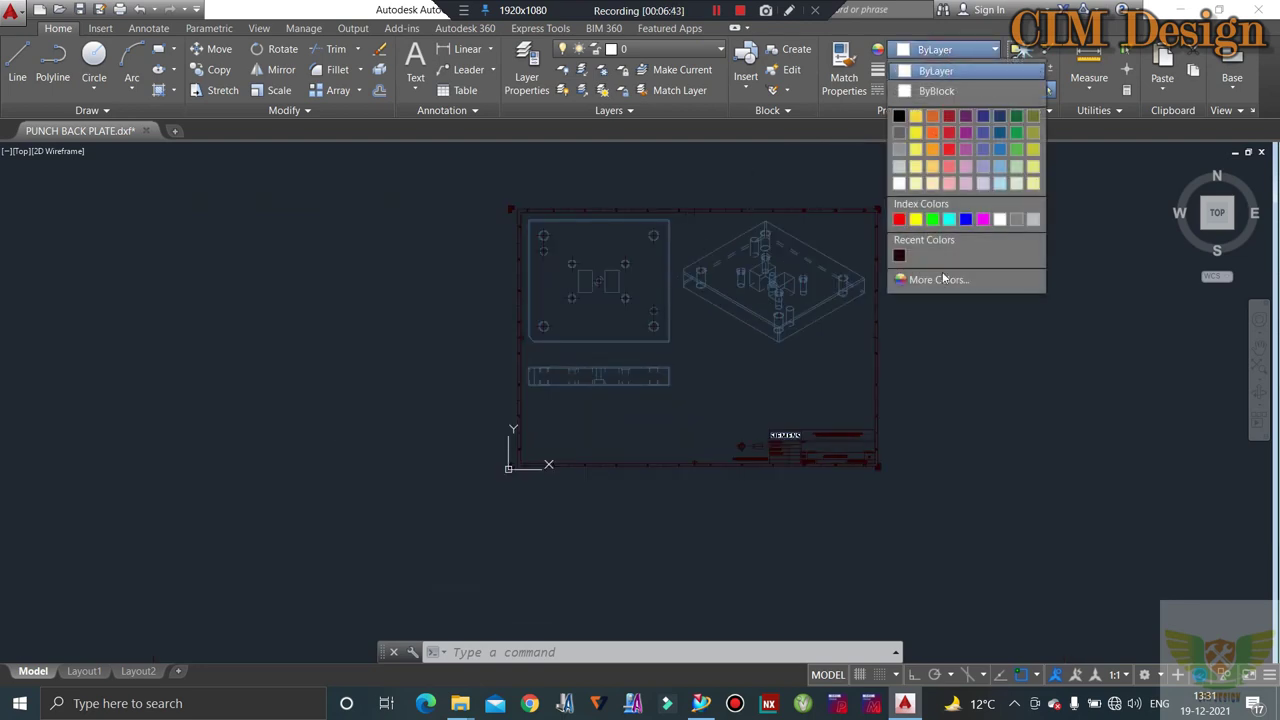
left_click(1000, 219)
left_click(923, 178)
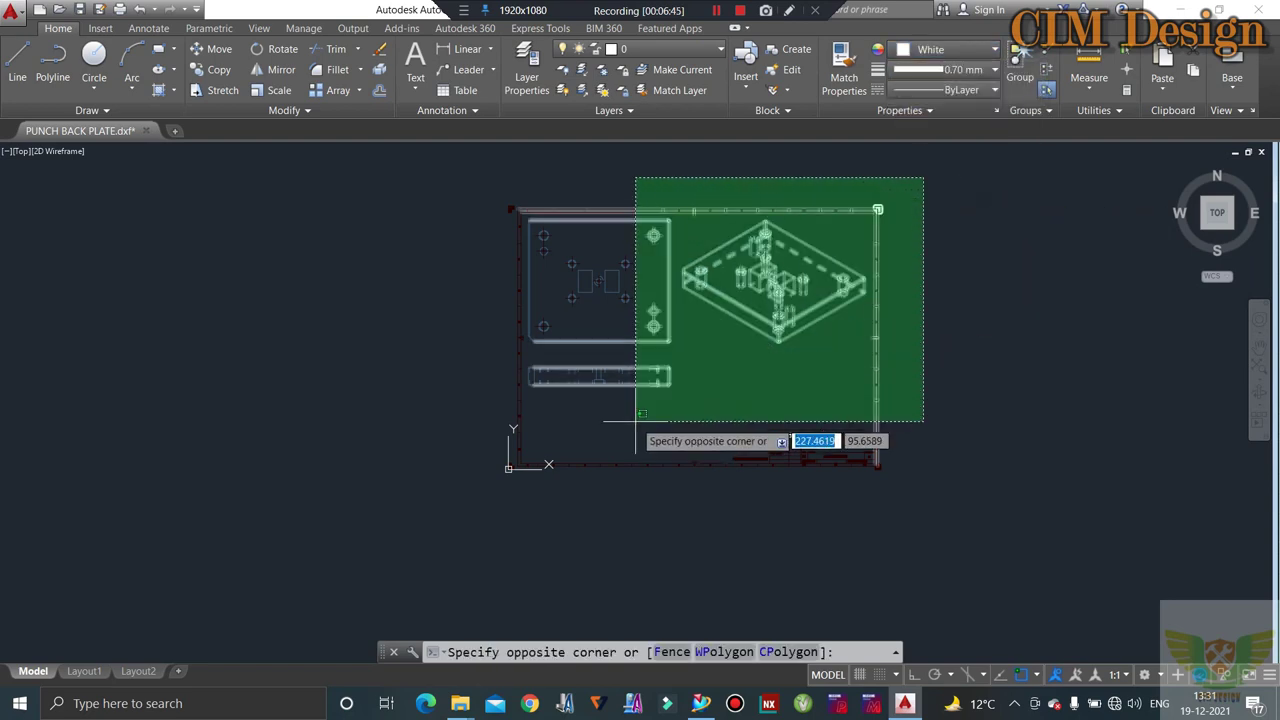
left_click(456, 512)
left_click(937, 50)
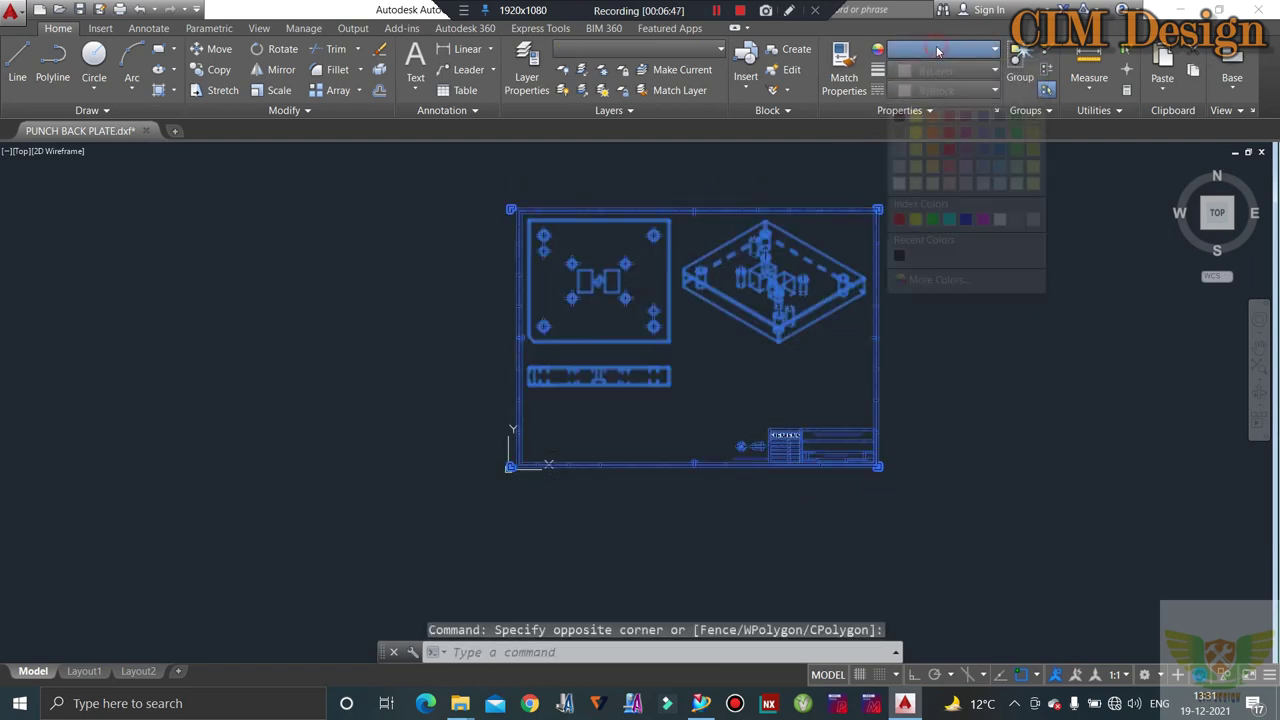
left_click(998, 219)
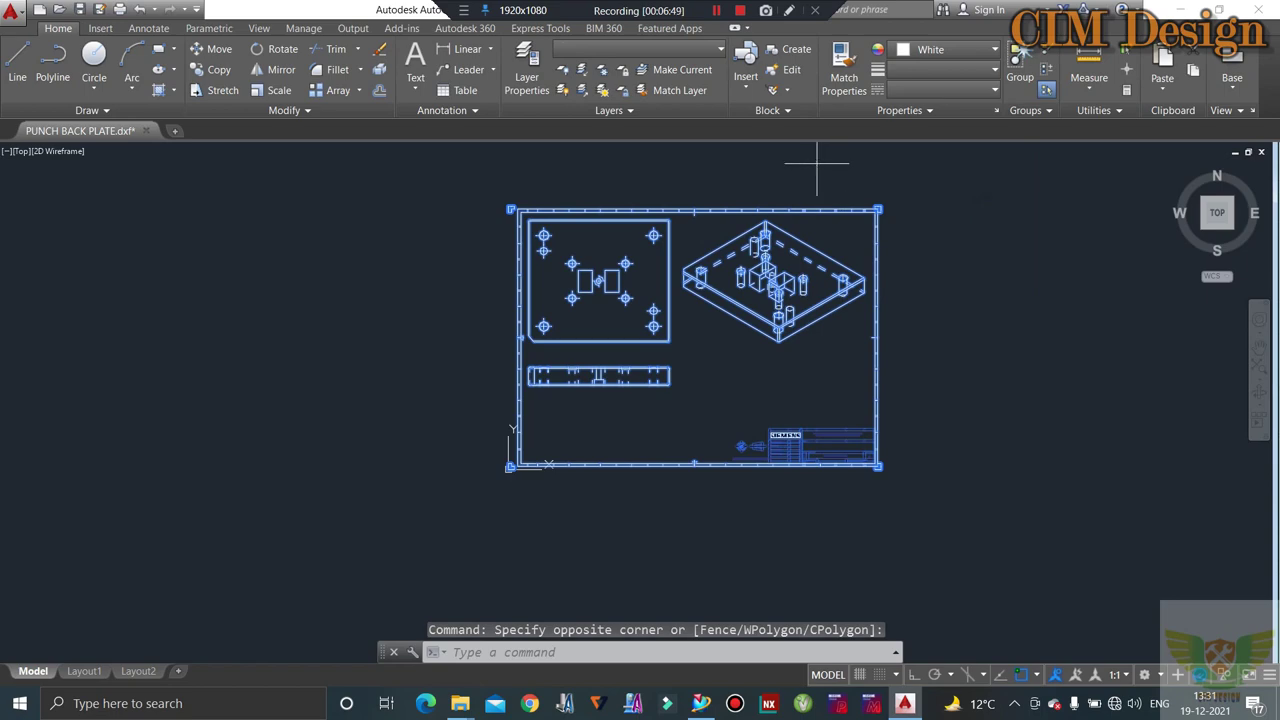
key("Escape")
key("Escape")
key("Escape")
scroll(698, 258, "up", 4)
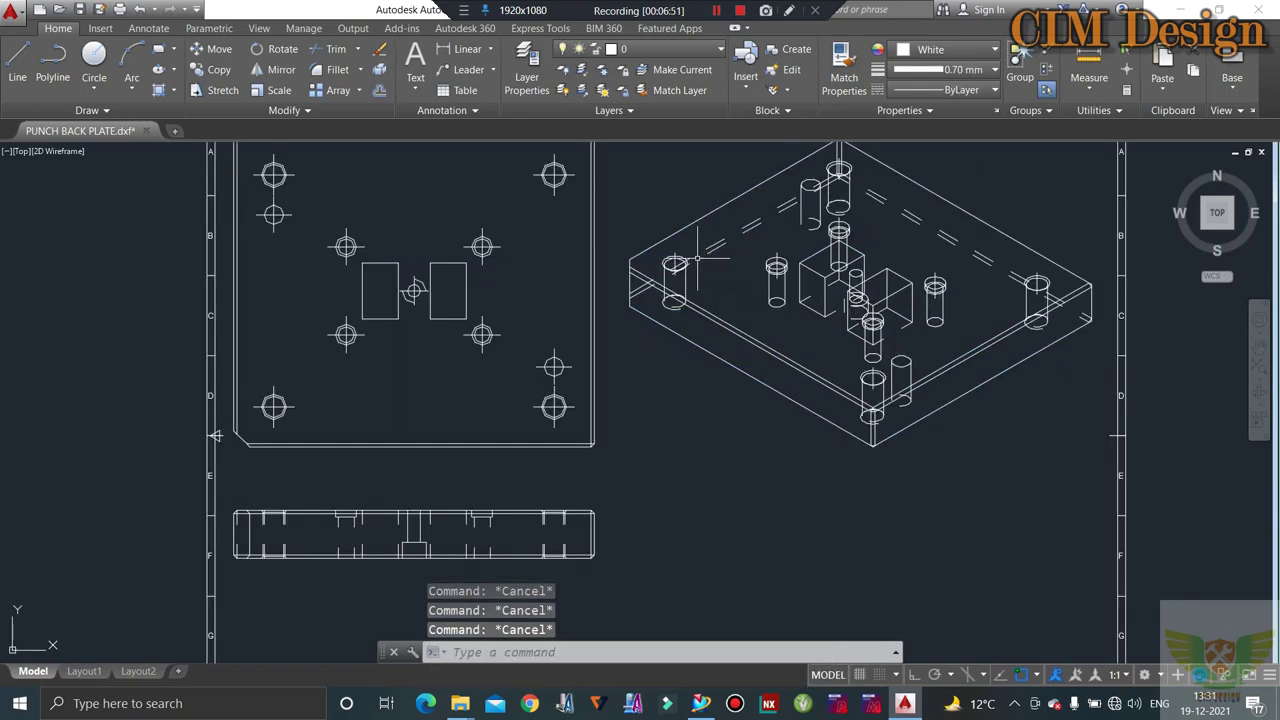
scroll(696, 270, "down", 2)
scroll(500, 430, "up", 5)
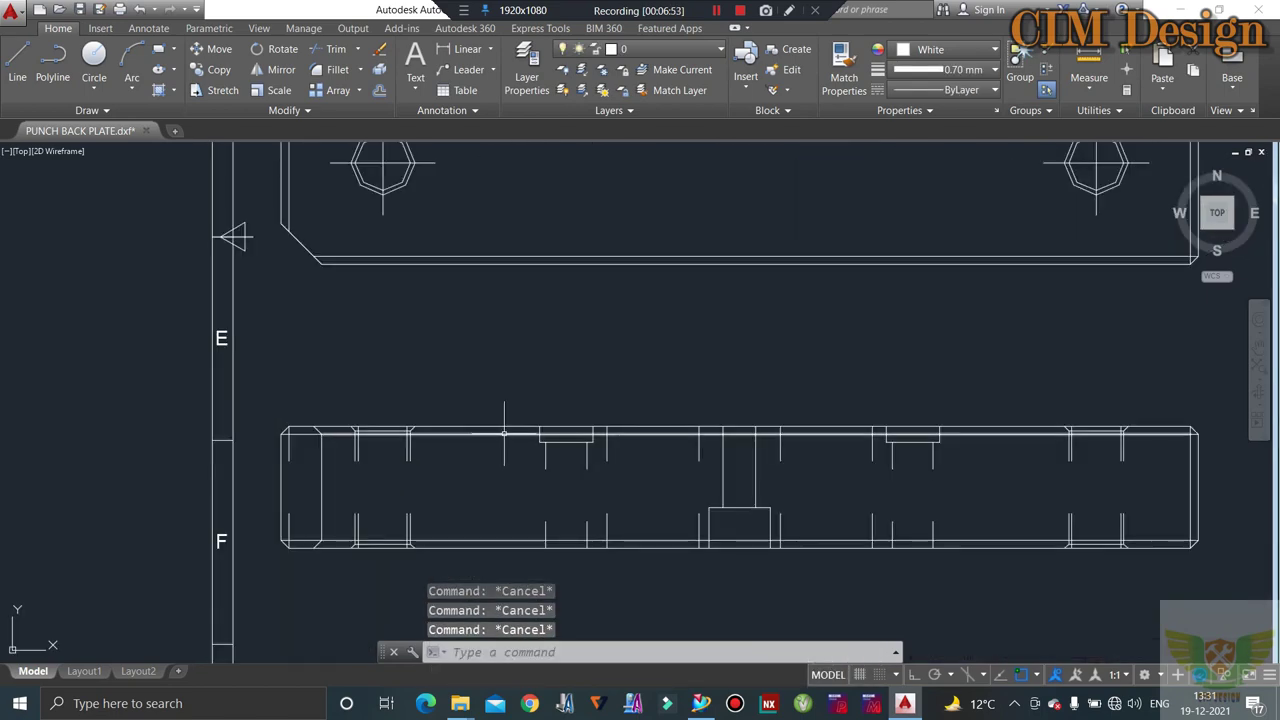
scroll(514, 429, "down", 4)
scroll(544, 455, "down", 2)
scroll(544, 455, "down", 2)
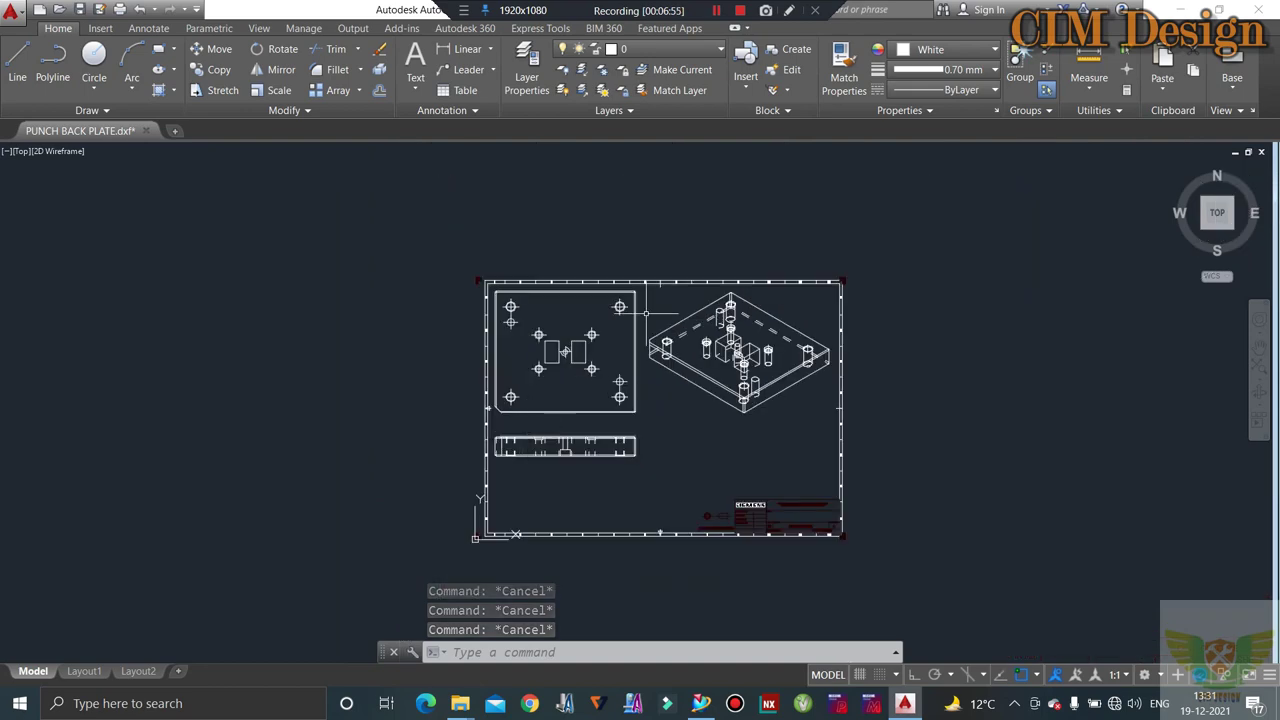
- Select the DASHED linetype in the Linetype Manager and close it
left_click(940, 91)
left_click(929, 272)
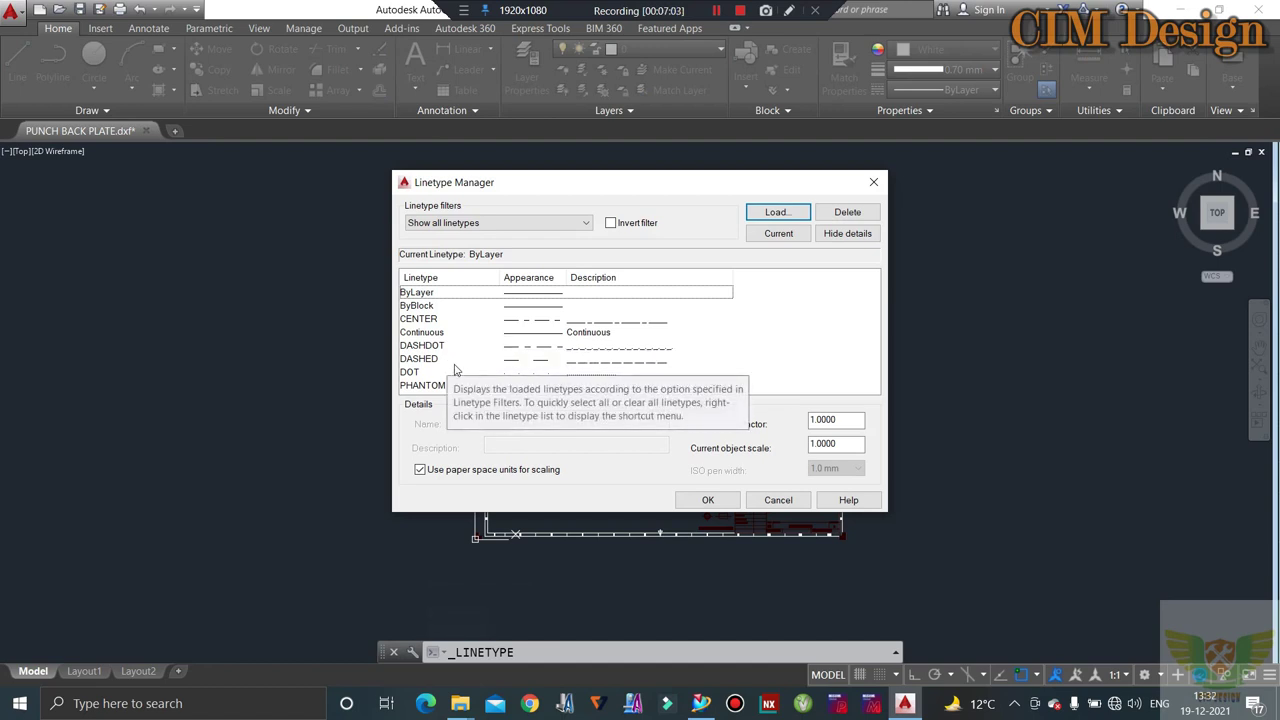
left_click(526, 360)
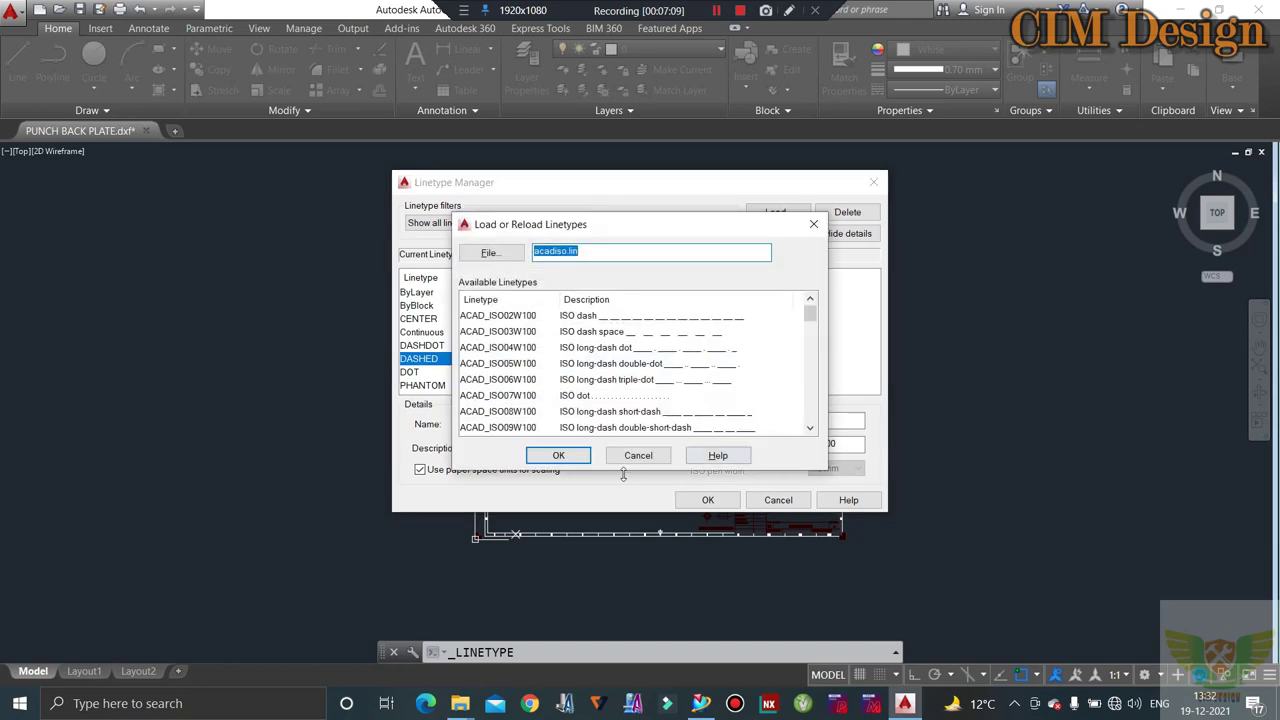
left_click(630, 453)
left_click(705, 500)
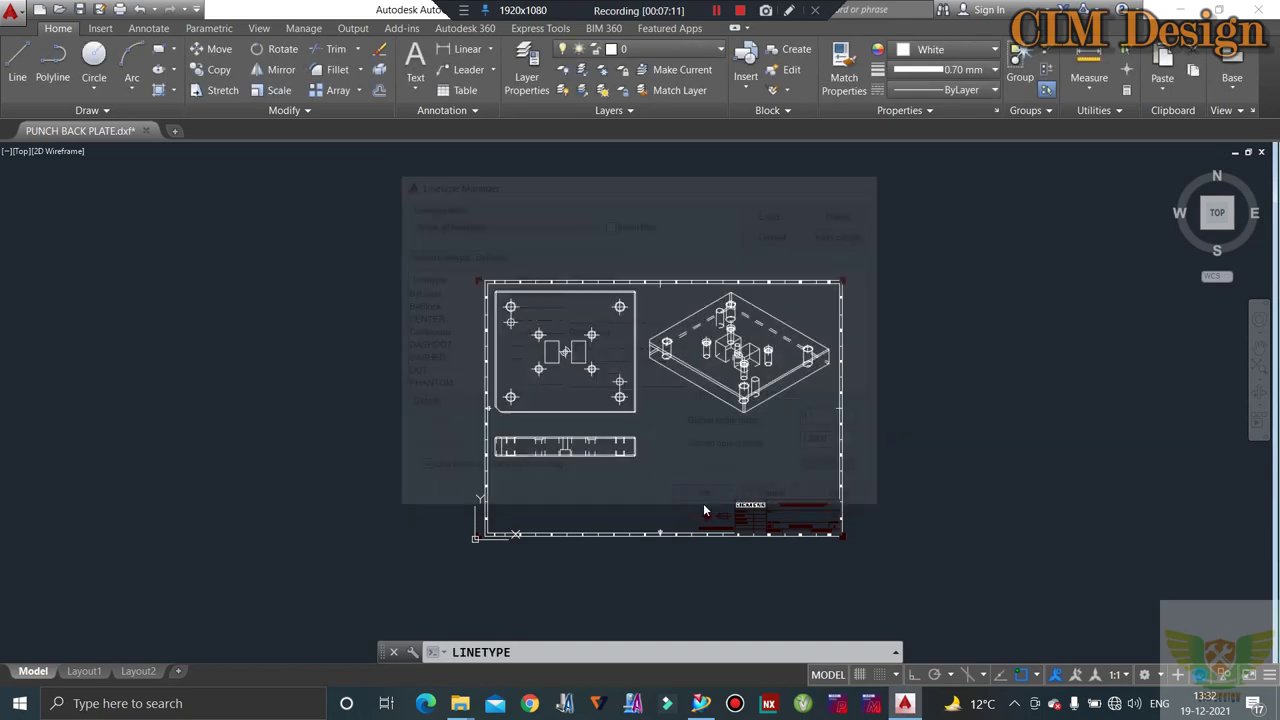
scroll(583, 462, "up", 5)
scroll(583, 462, "up", 2)
scroll(583, 462, "down", 1)
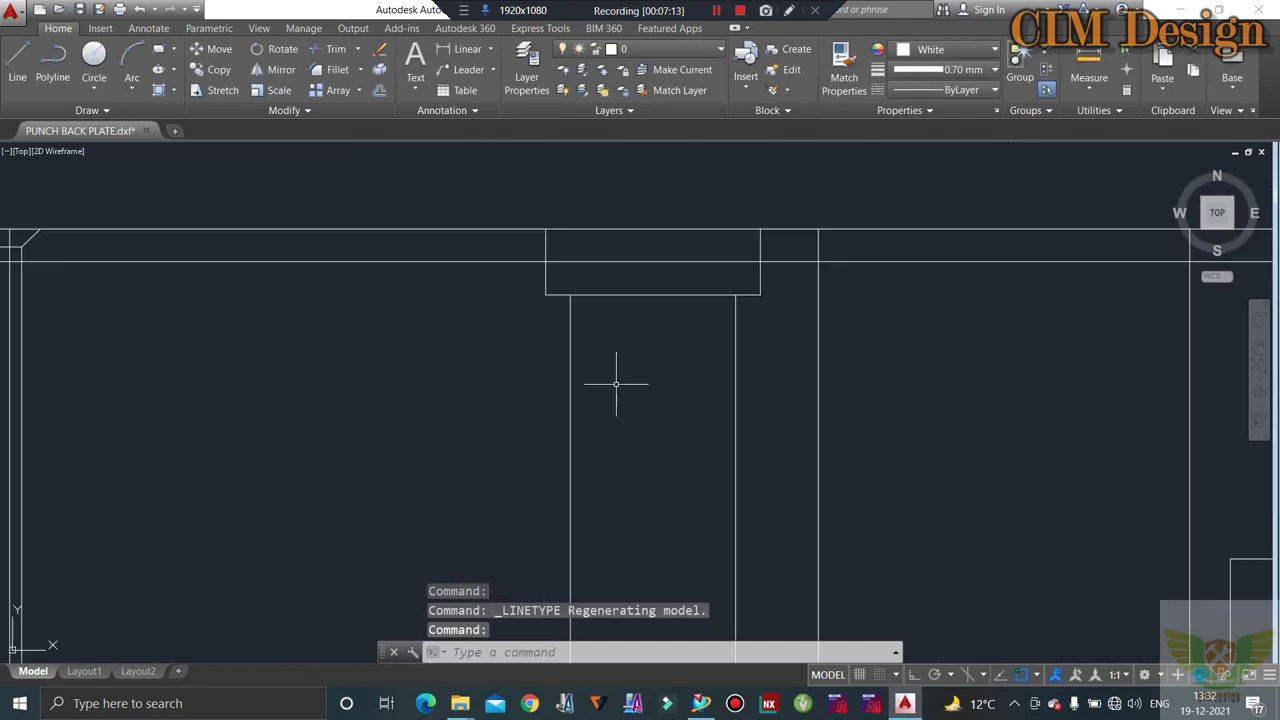
scroll(617, 380, "down", 4)
scroll(480, 286, "down", 1)
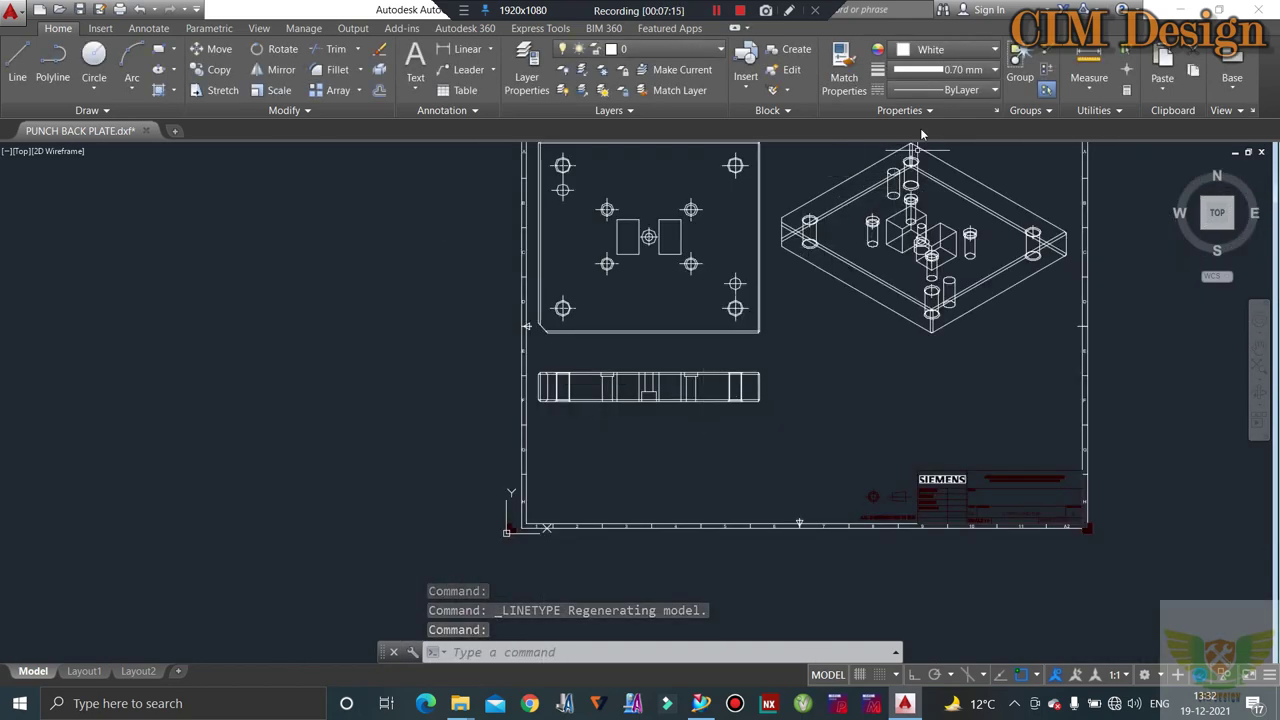
- Pick a dashed style from the Linetype list, then reconfirm DASHED in the Linetype Manager
left_click(960, 90)
left_click(939, 190)
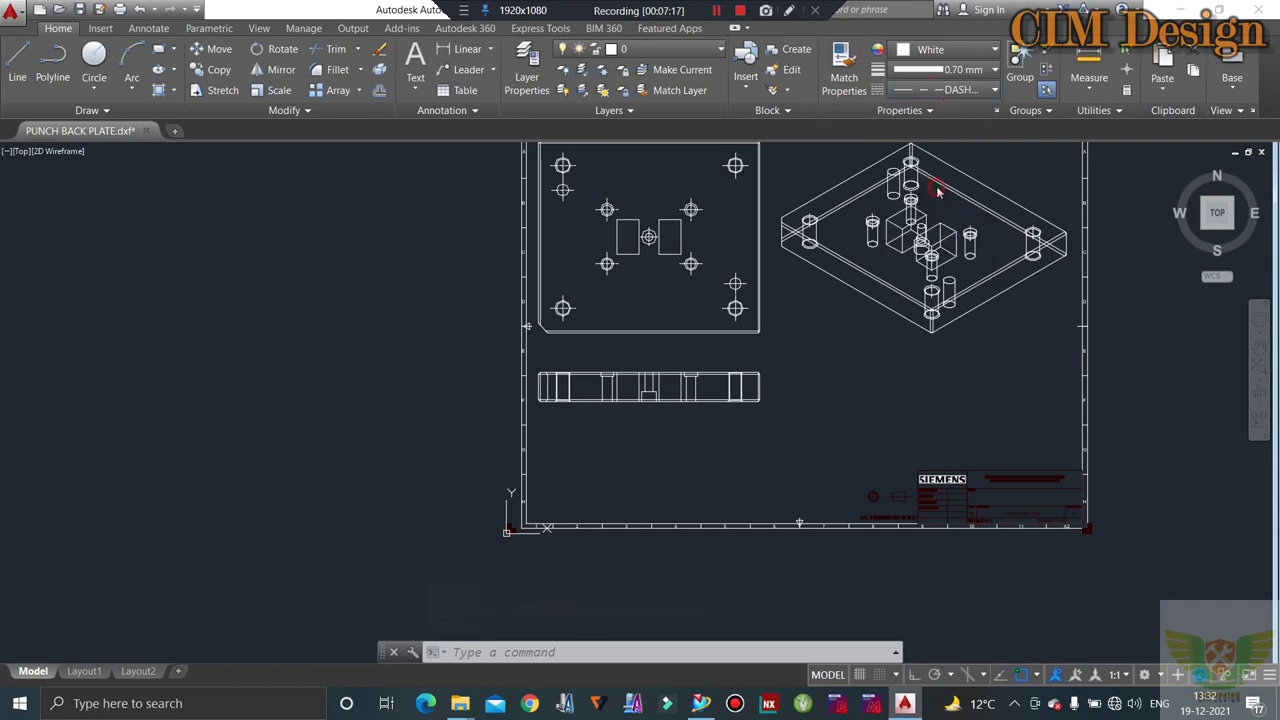
scroll(730, 385, "up", 5)
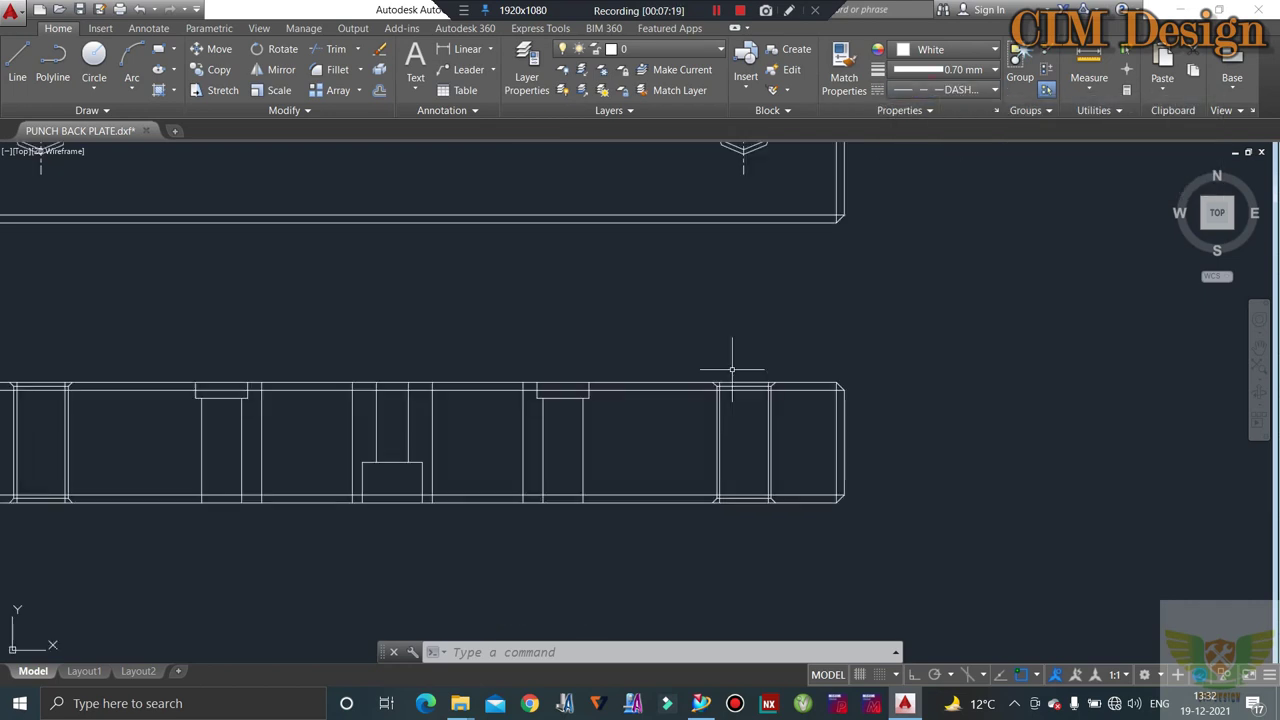
scroll(723, 417, "up", 3)
scroll(764, 249, "down", 5)
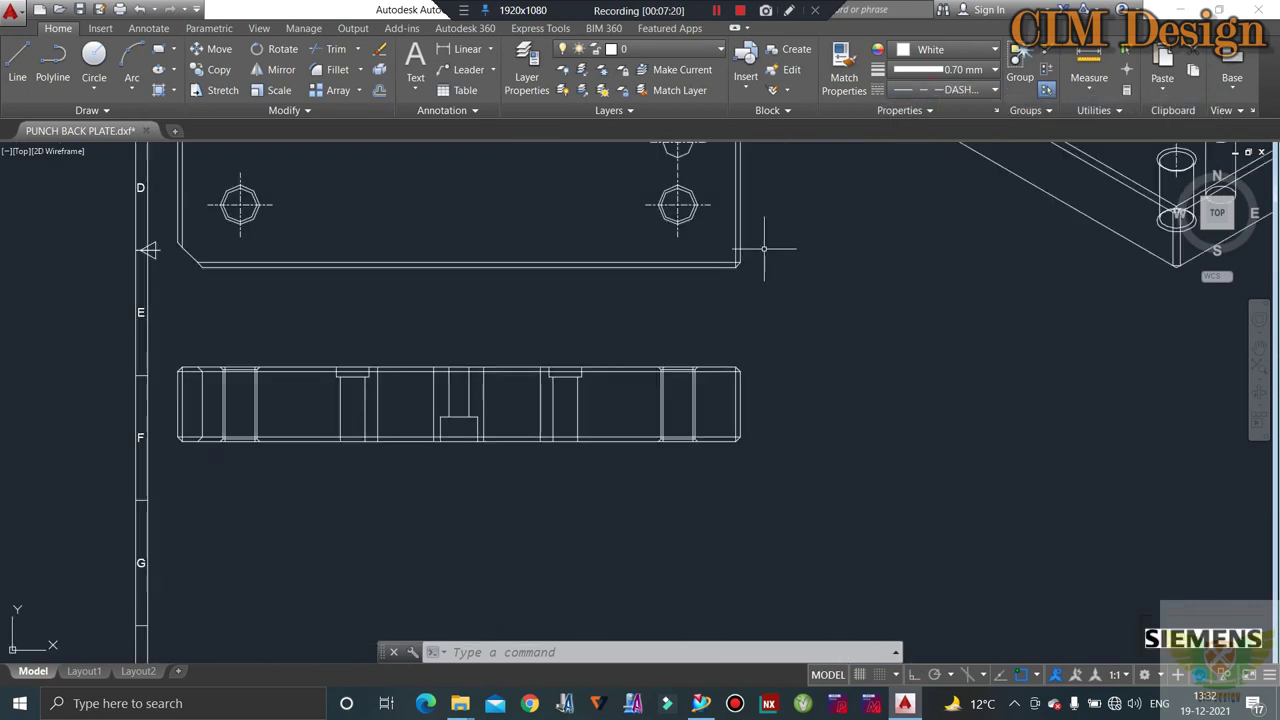
left_click(922, 90)
left_click(909, 273)
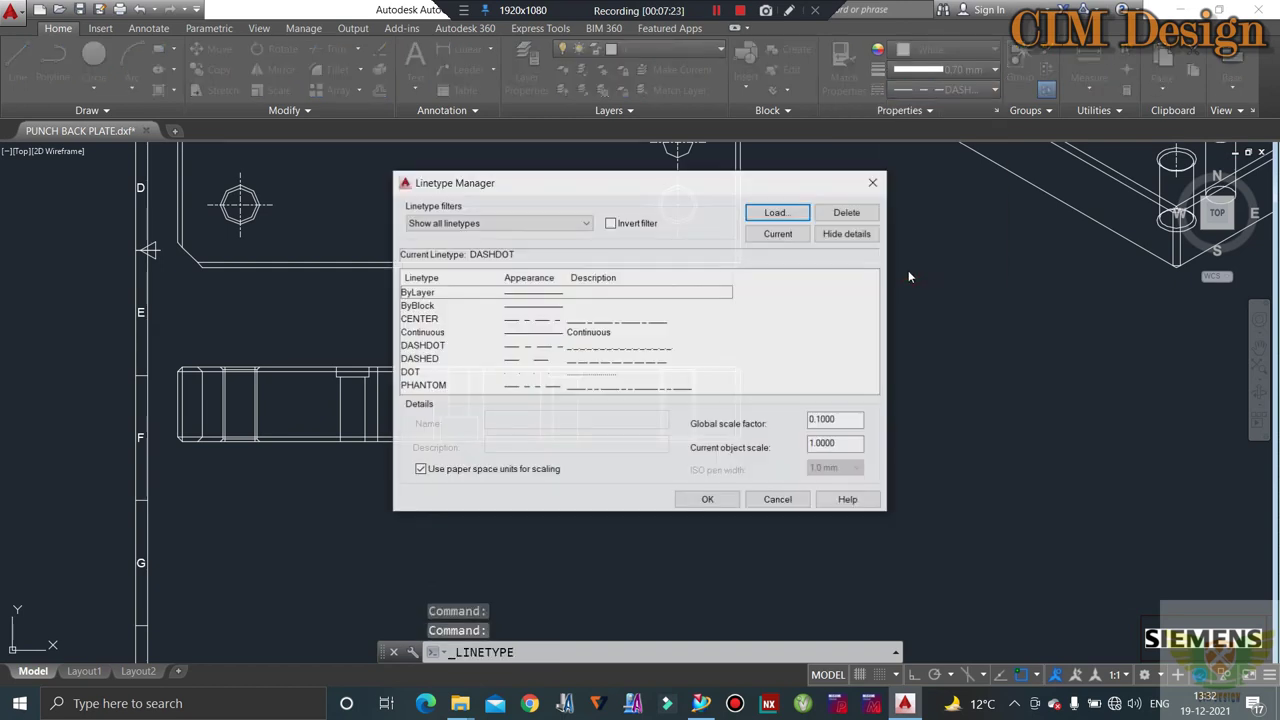
left_click(476, 360)
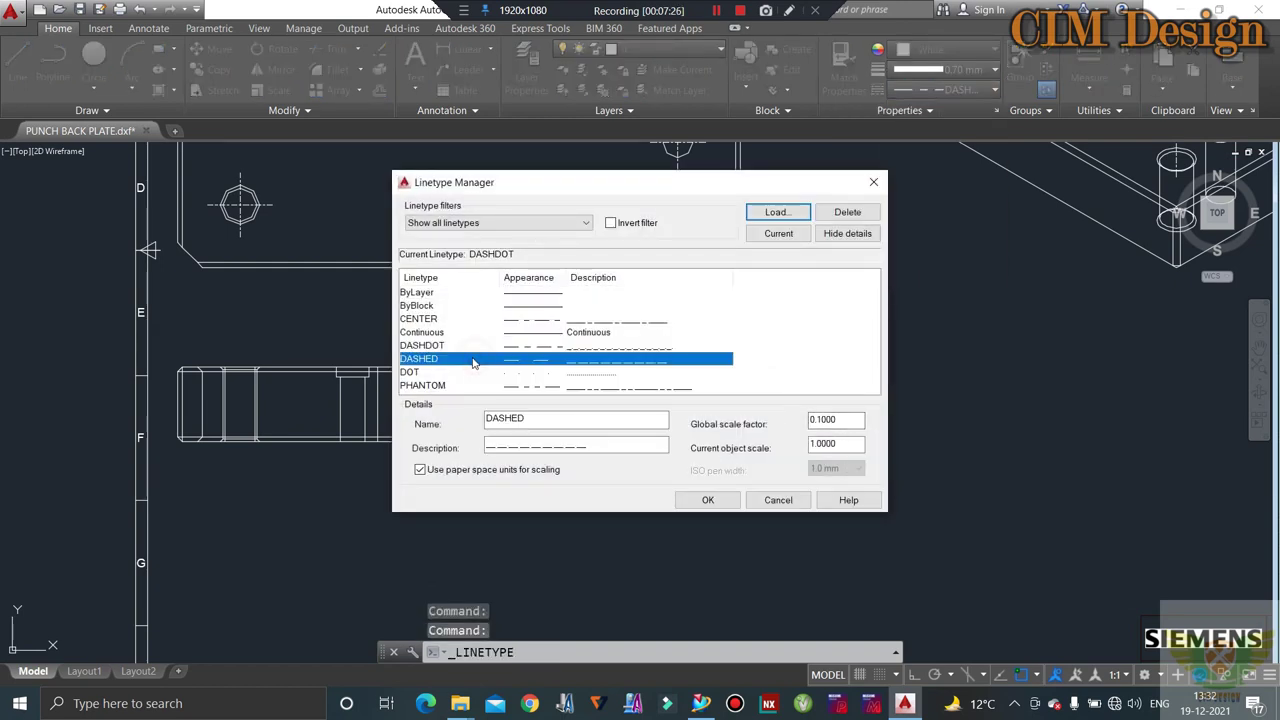
left_click(708, 500)
scroll(663, 471, "down", 4)
- Window-select the sheet border and Siemens title block and delete them
scroll(650, 310, "up", 3)
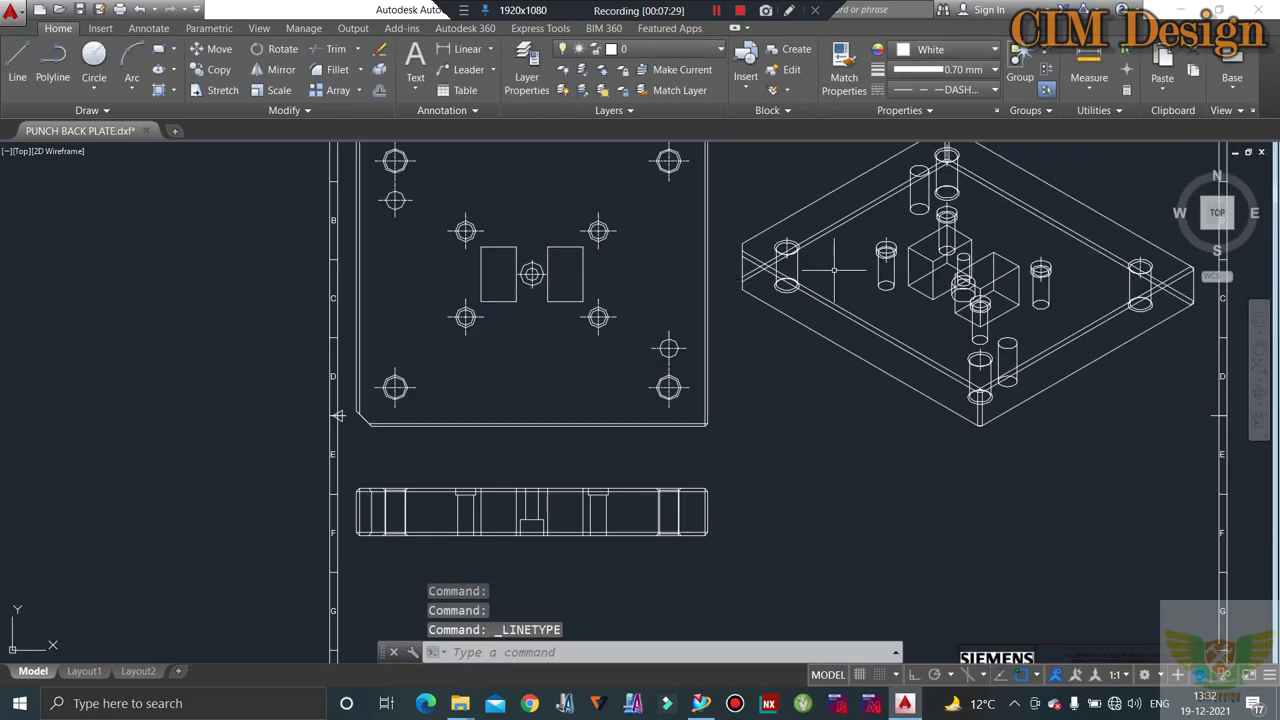
scroll(760, 290, "up", 6)
scroll(771, 294, "up", 3)
scroll(754, 289, "down", 3)
scroll(754, 289, "down", 4)
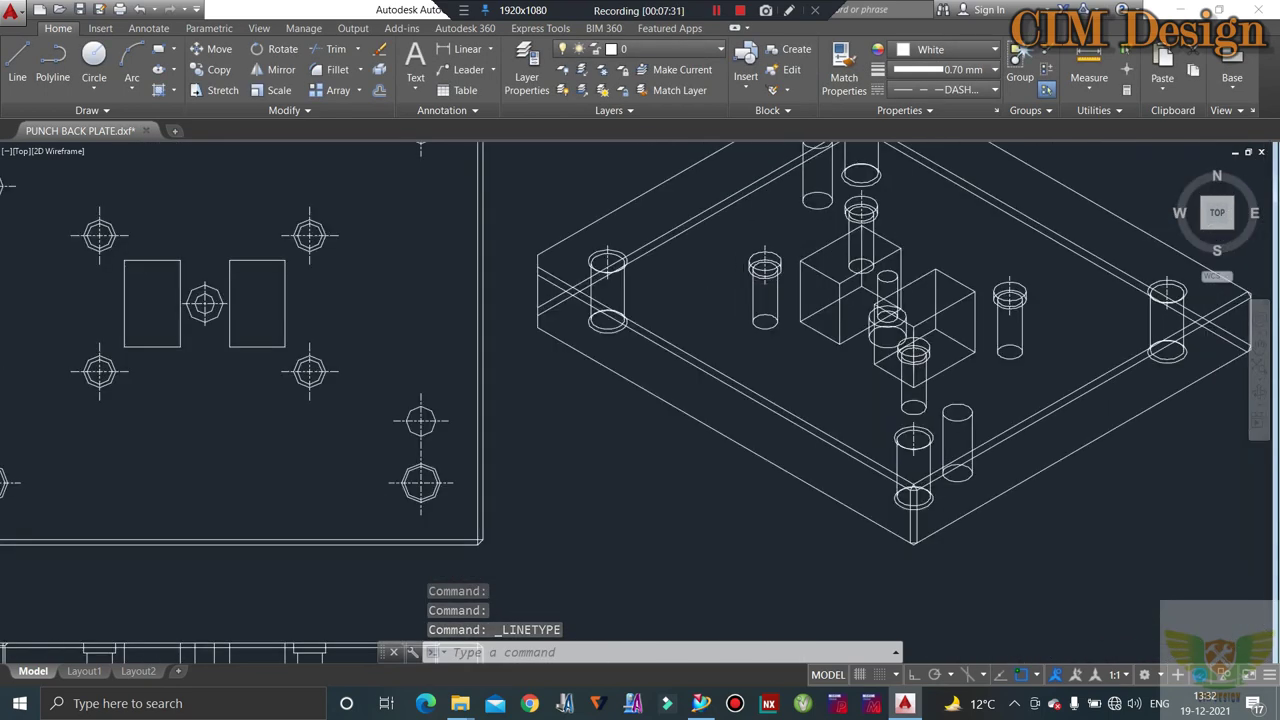
scroll(745, 285, "down", 4)
scroll(640, 366, "up", 2)
scroll(620, 370, "down", 2)
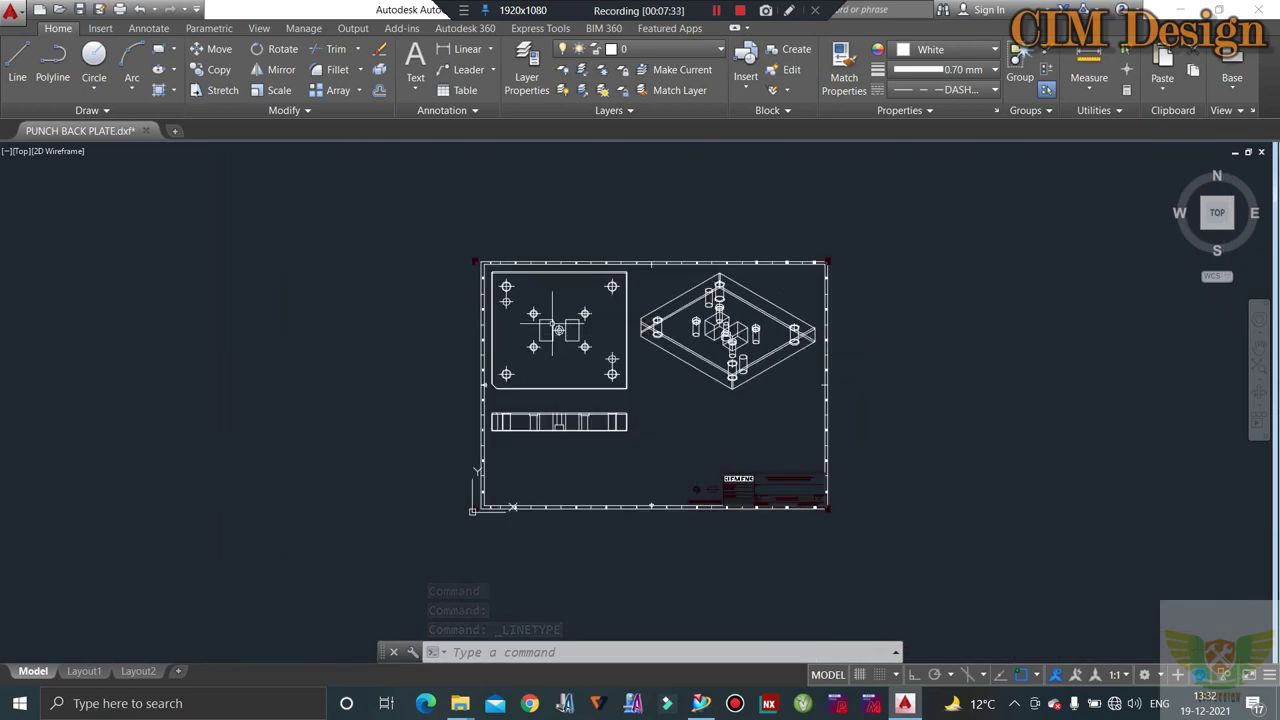
scroll(497, 270, "up", 4)
scroll(458, 228, "down", 4)
scroll(720, 450, "up", 4)
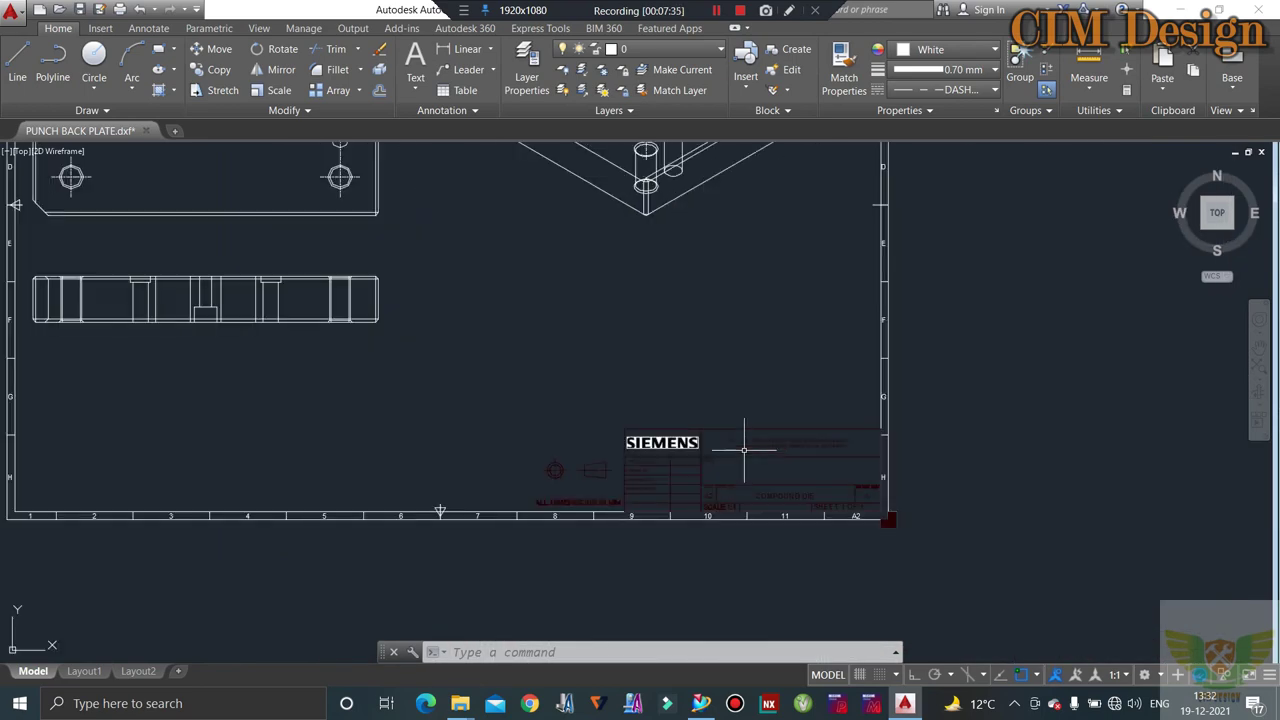
scroll(745, 445, "down", 4)
left_click_drag(886, 186, 850, 478)
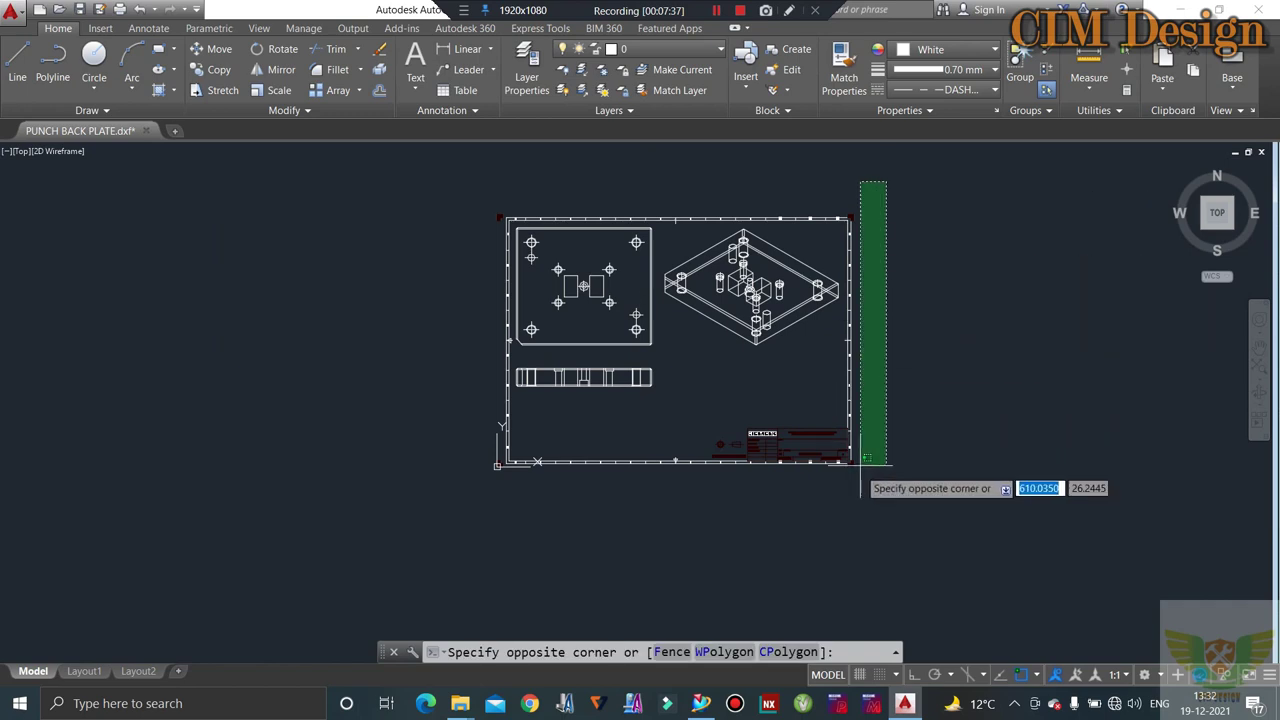
left_click_drag(901, 408, 456, 523)
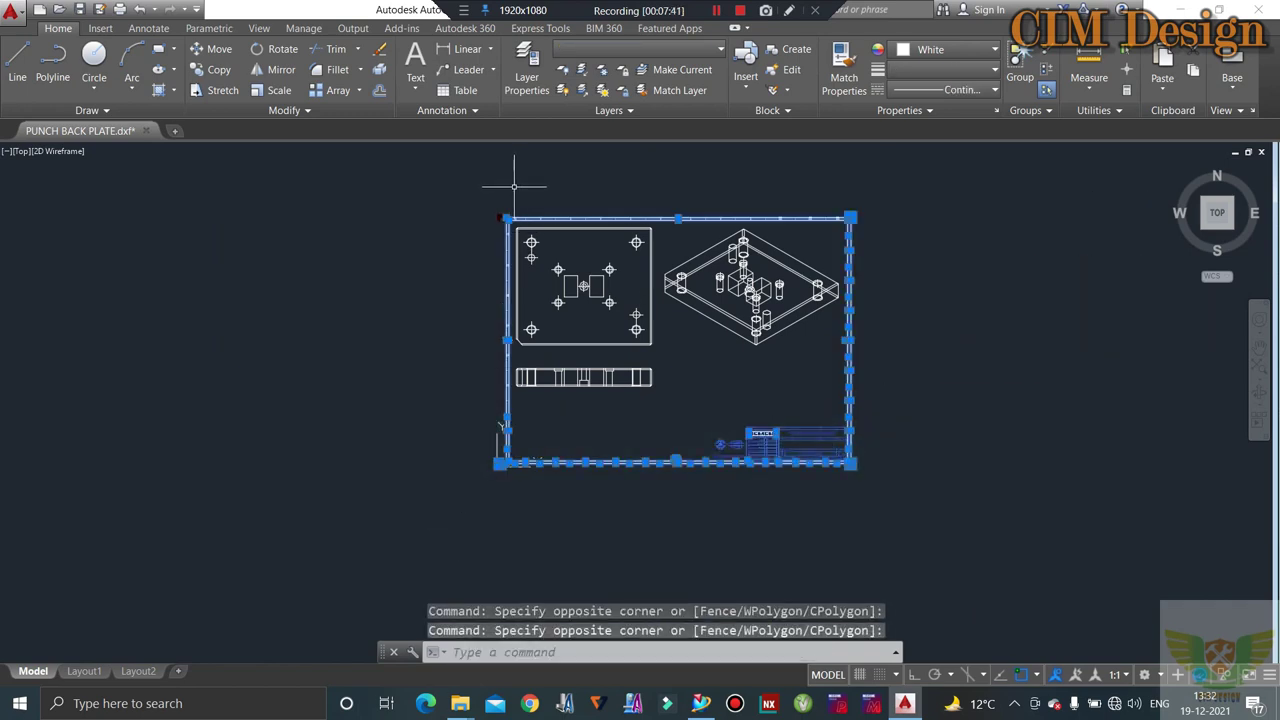
left_click_drag(514, 186, 460, 505, "shift")
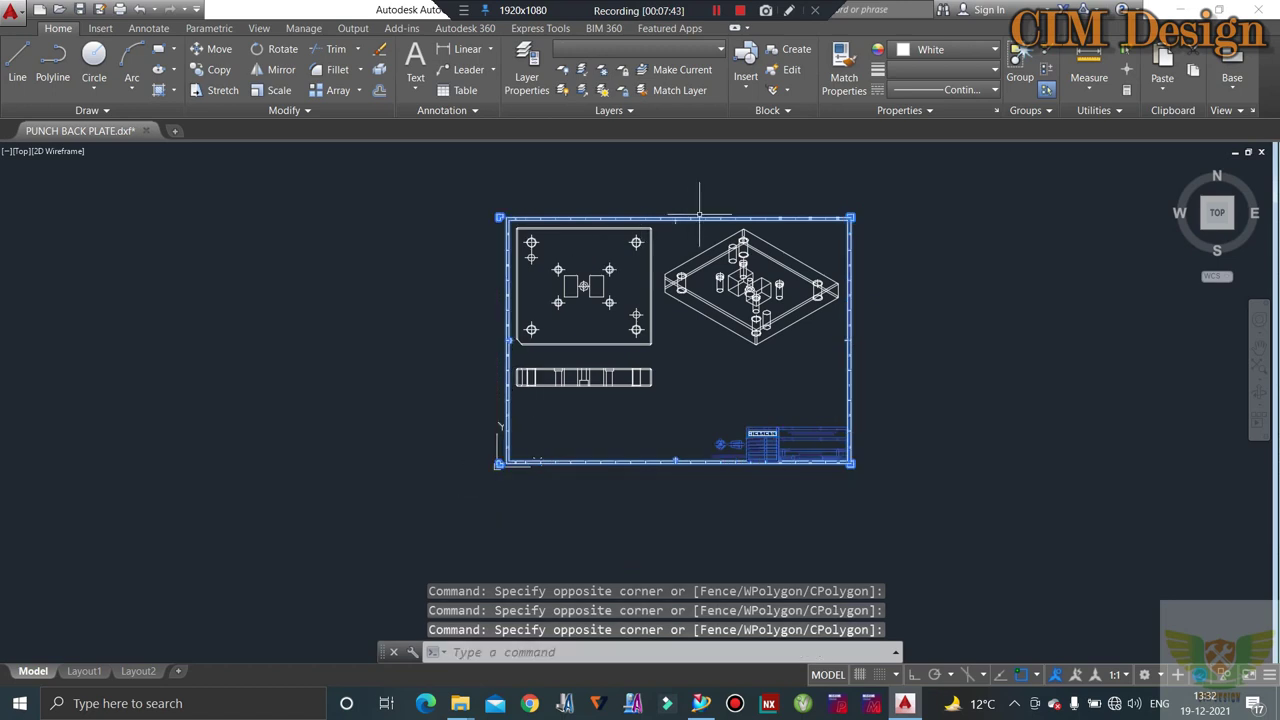
key("Delete")
- Delete the leftover top border strip, then select the isometric view's objects
left_click_drag(891, 191, 456, 230)
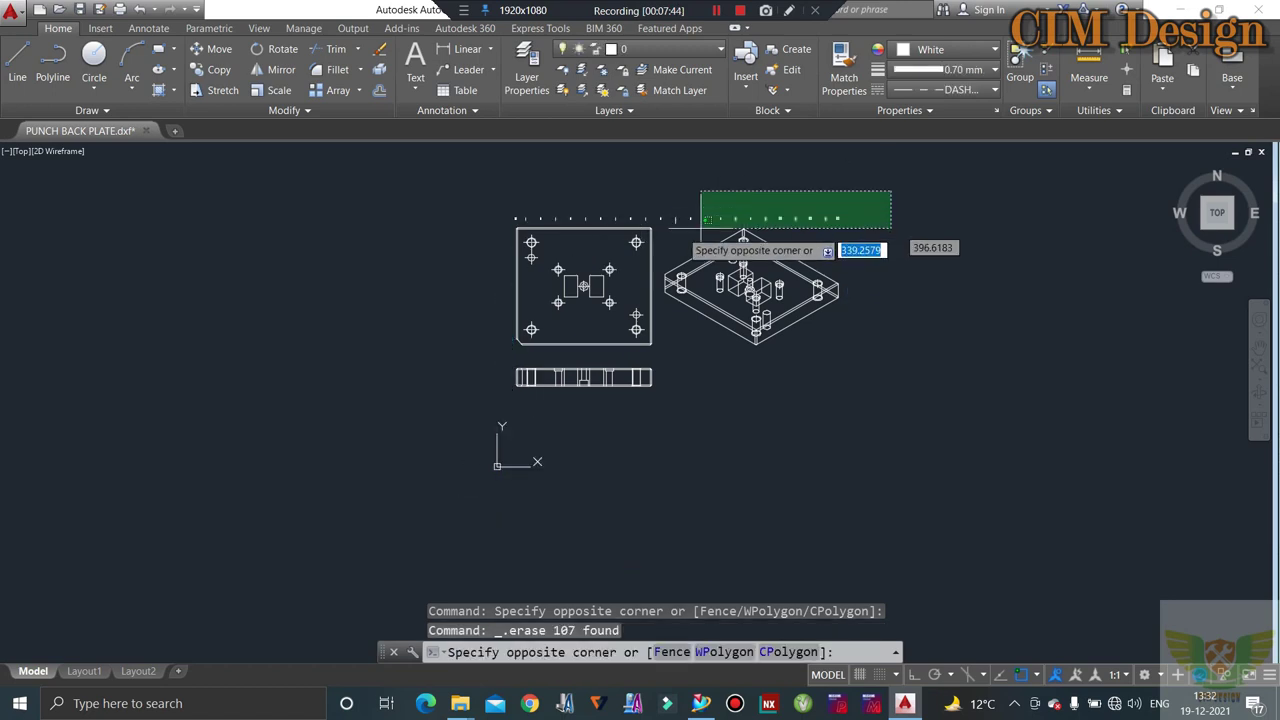
left_click(449, 224)
key("Delete")
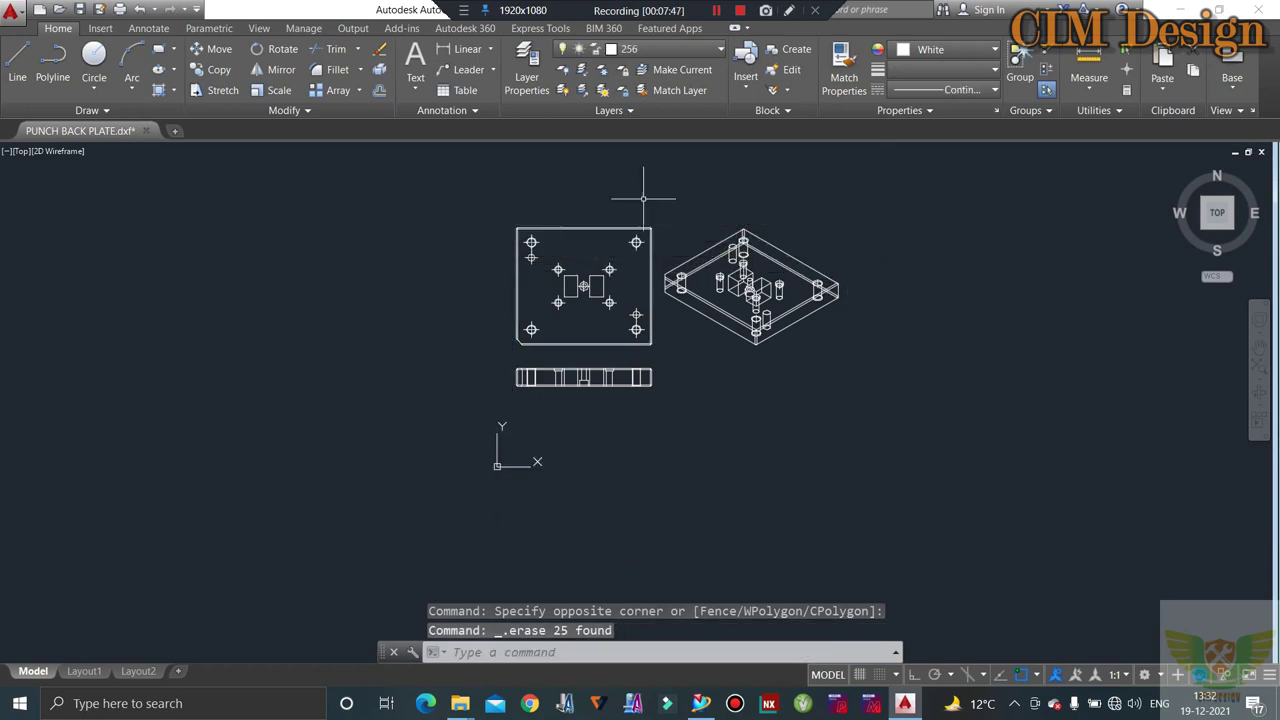
scroll(668, 195, "up", 5)
scroll(661, 207, "down", 2)
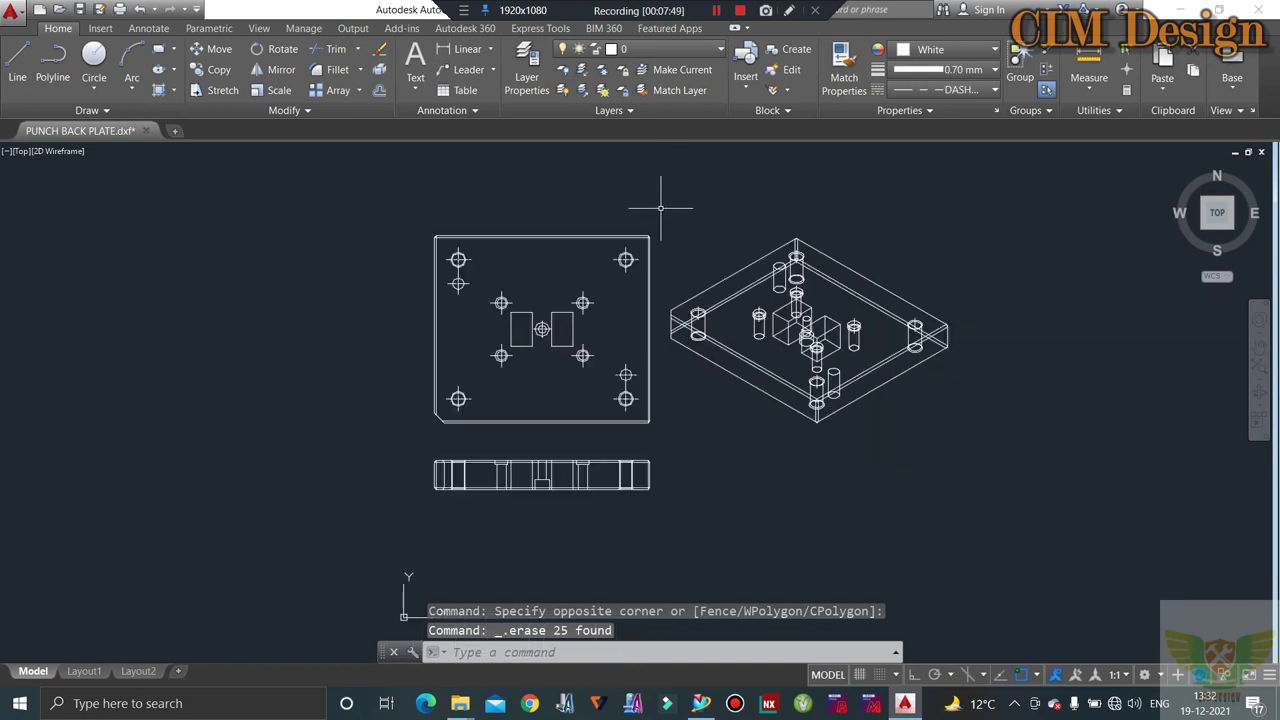
left_click(996, 222)
left_click(662, 433)
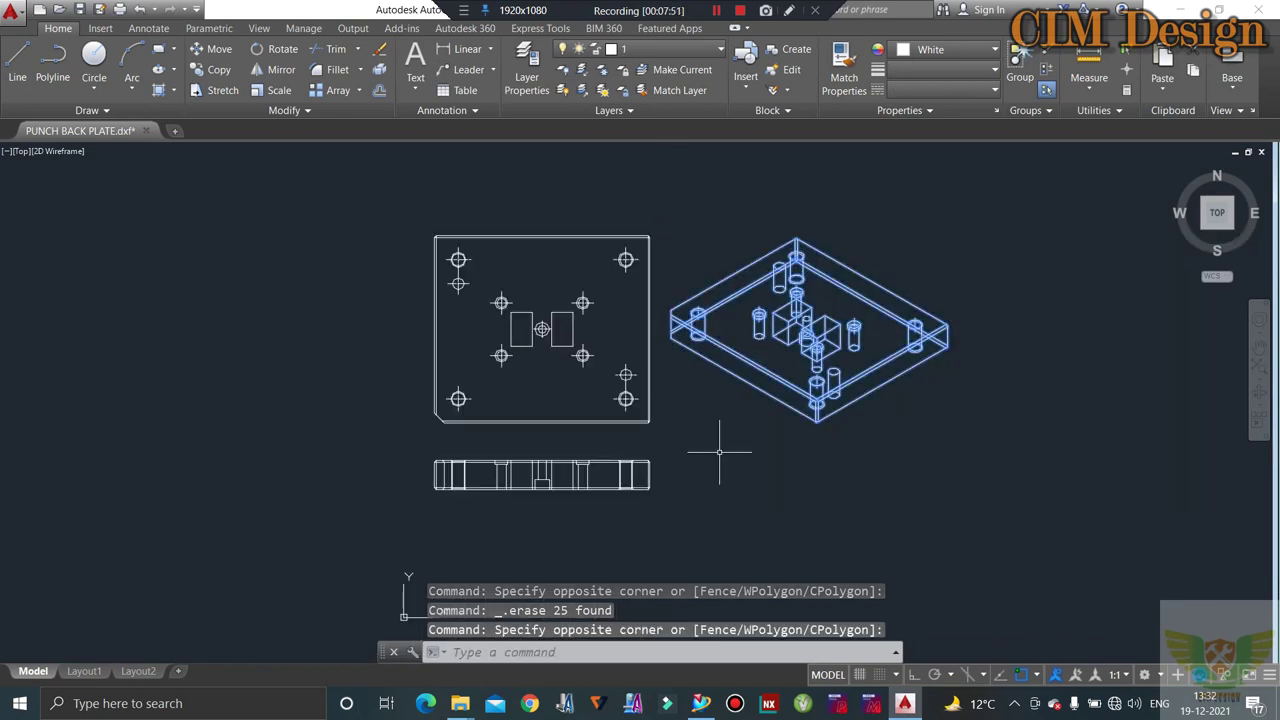
type("M")
- Leave the isometric view in place and regenerate (RE) so hidden lines display dashed
key("Return")
left_click(671, 327)
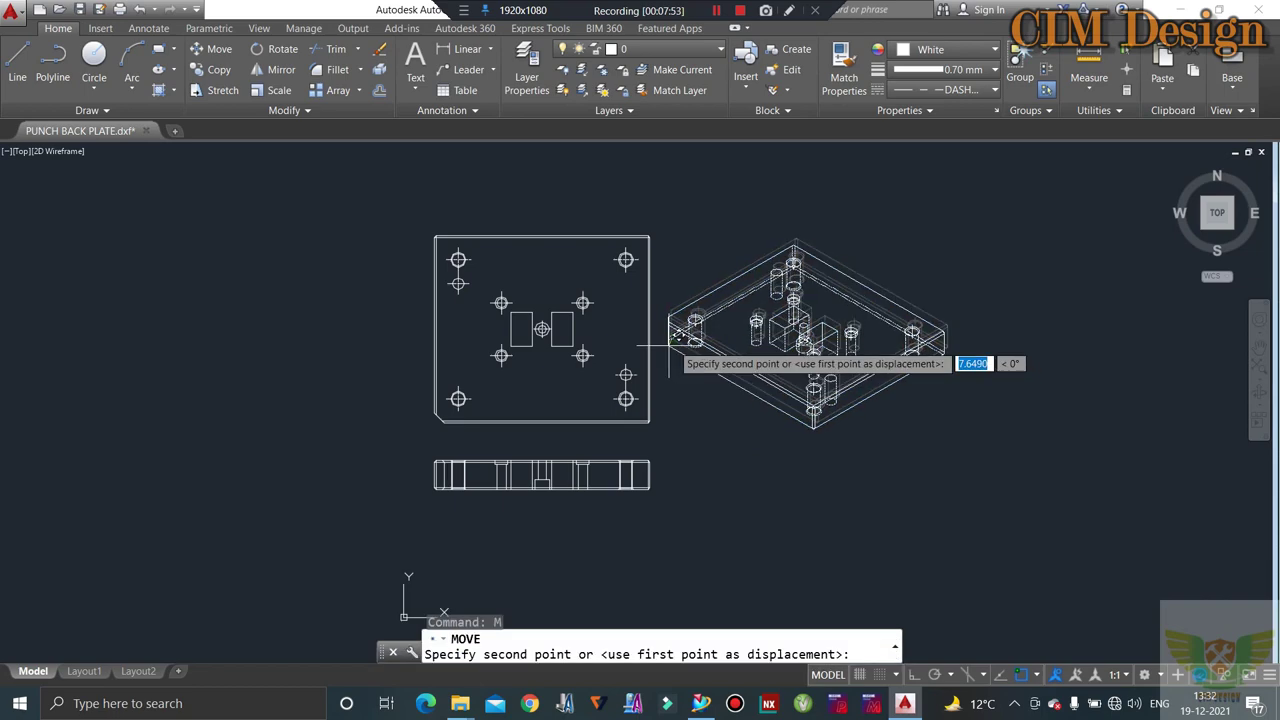
key("Escape")
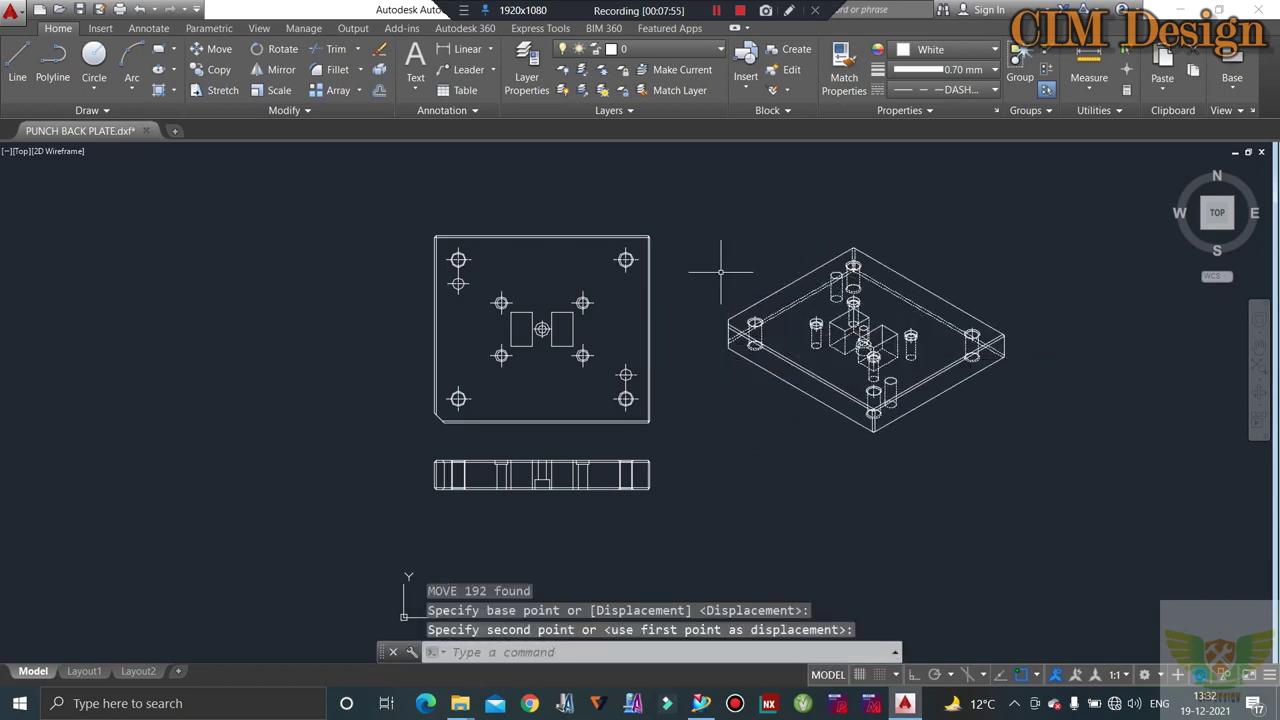
scroll(800, 290, "up", 5)
scroll(790, 282, "down", 2)
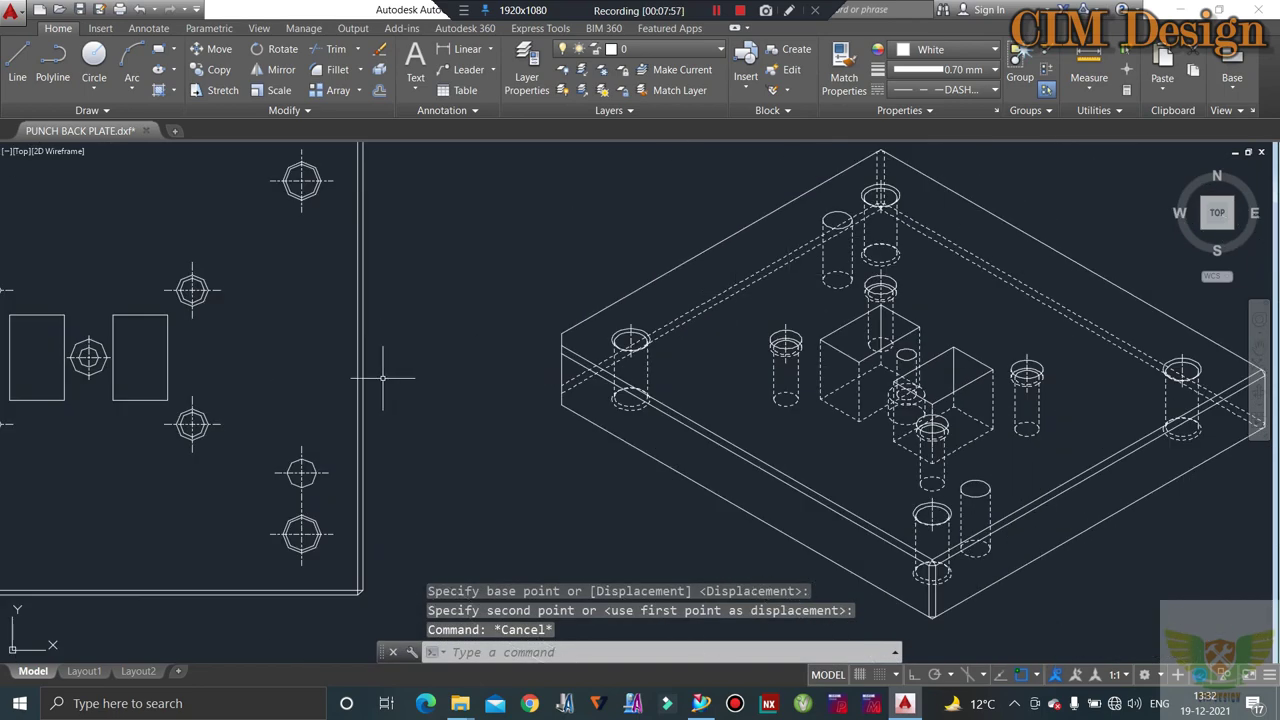
scroll(737, 337, "up", 3)
scroll(863, 334, "up", 2)
scroll(829, 313, "down", 2)
scroll(592, 397, "down", 8)
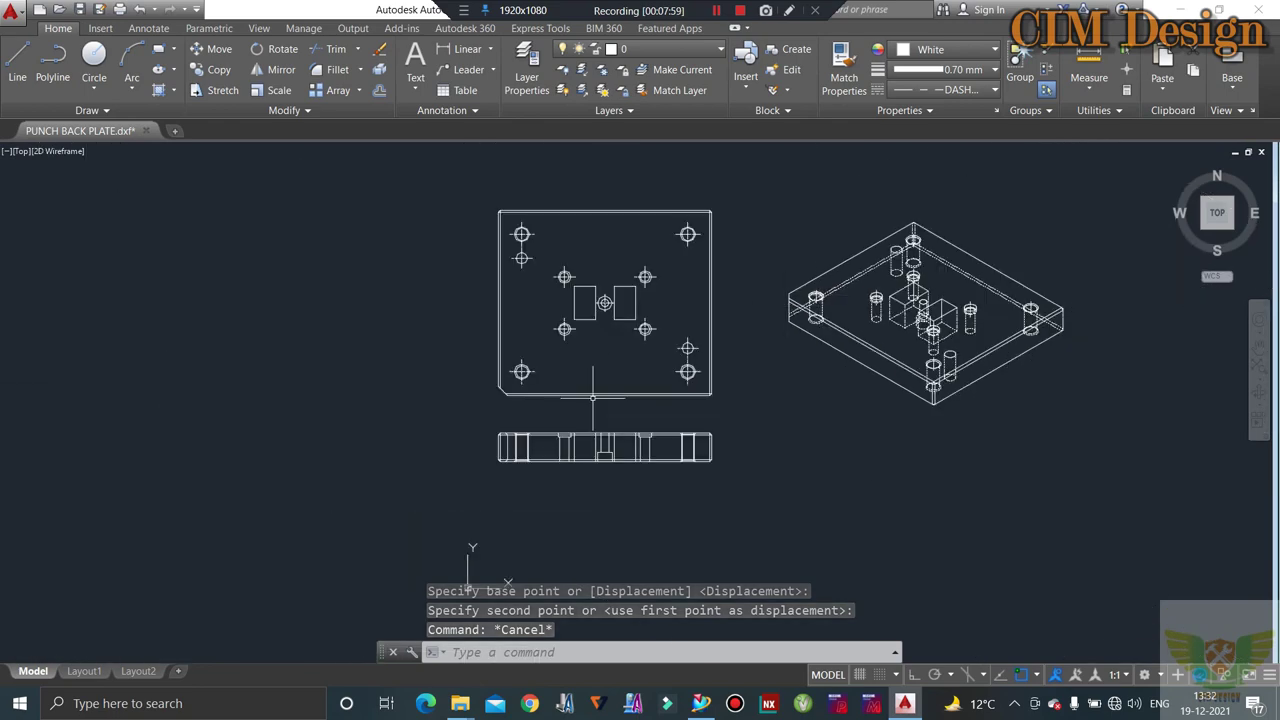
scroll(592, 397, "up", 4)
scroll(526, 366, "up", 4)
type("RE")
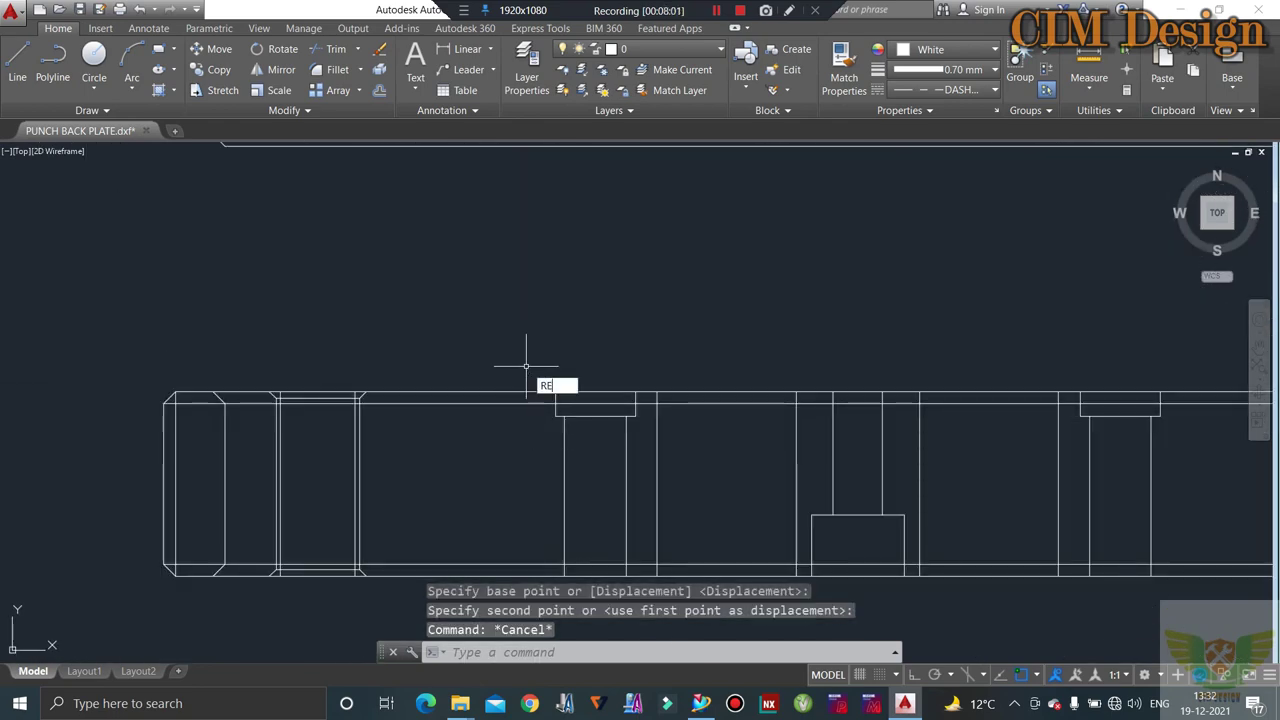
key("Return")
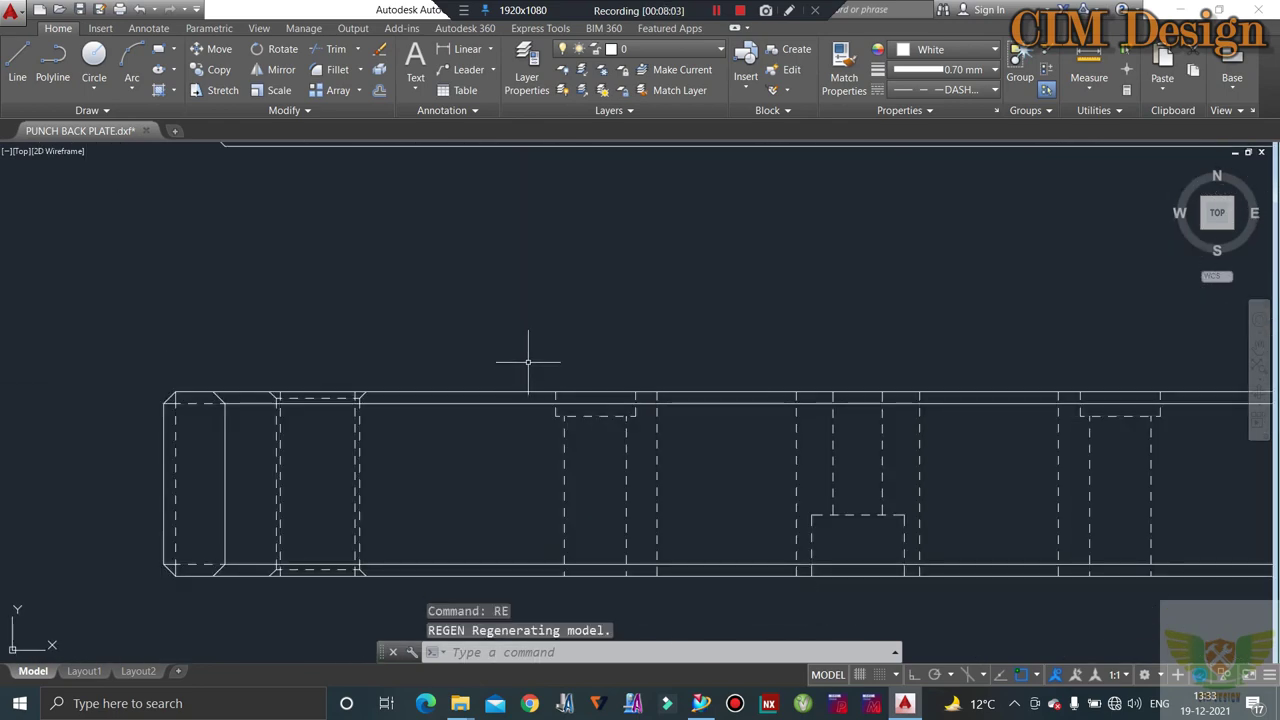
- Regenerate the drawing again so circles and arcs redraw as smooth curves
scroll(528, 362, "down", 2)
scroll(528, 360, "down", 2)
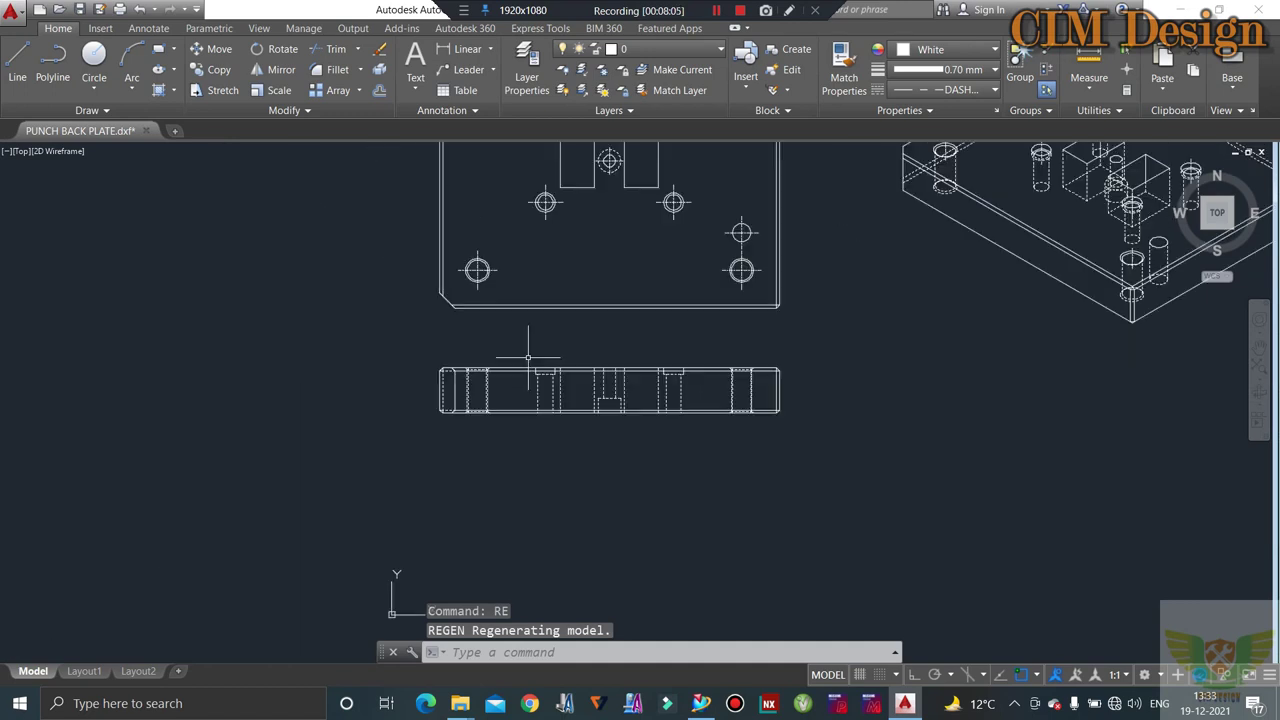
scroll(657, 197, "up", 5)
scroll(541, 203, "up", 3)
scroll(503, 234, "up", 3)
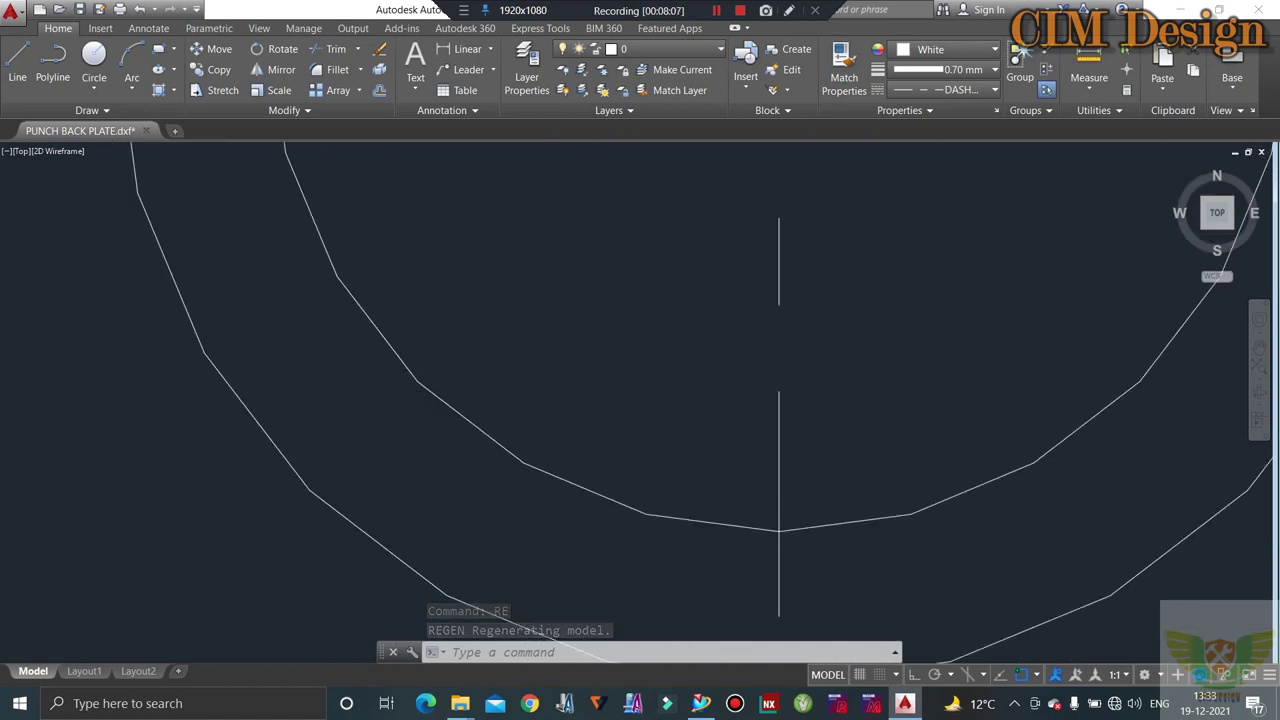
scroll(392, 390, "up", 2)
type("RE")
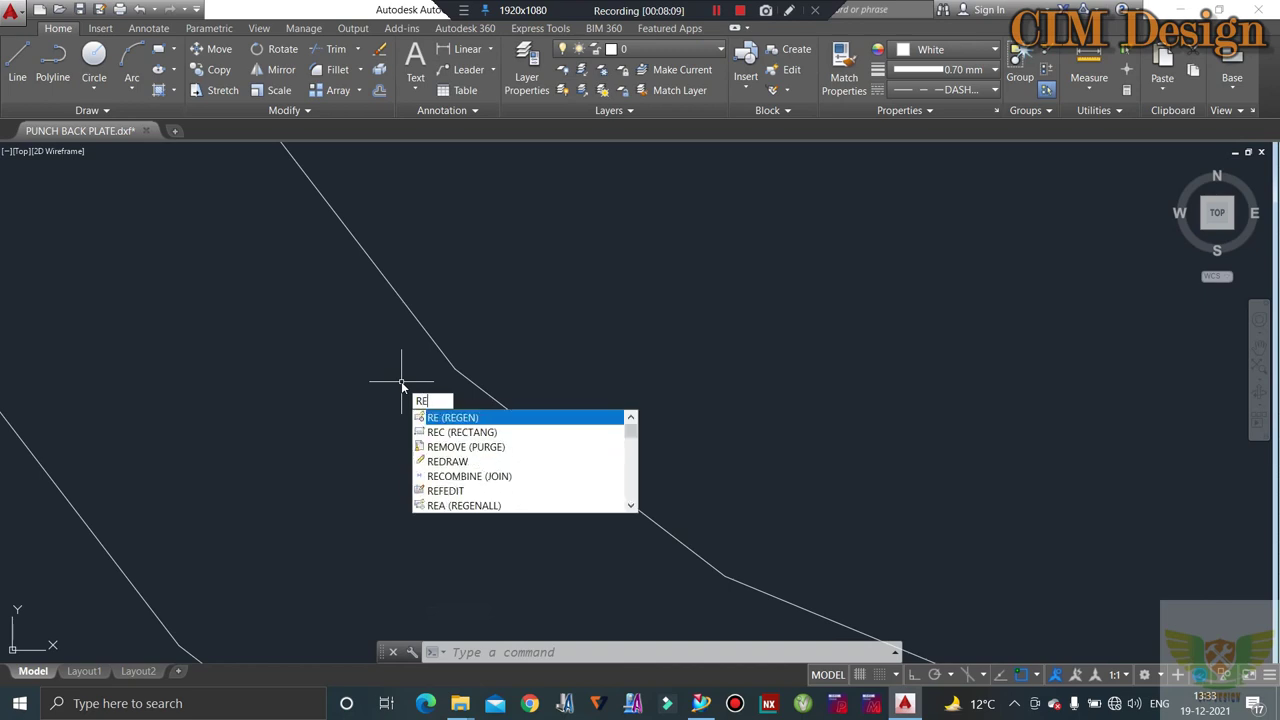
key("Return")
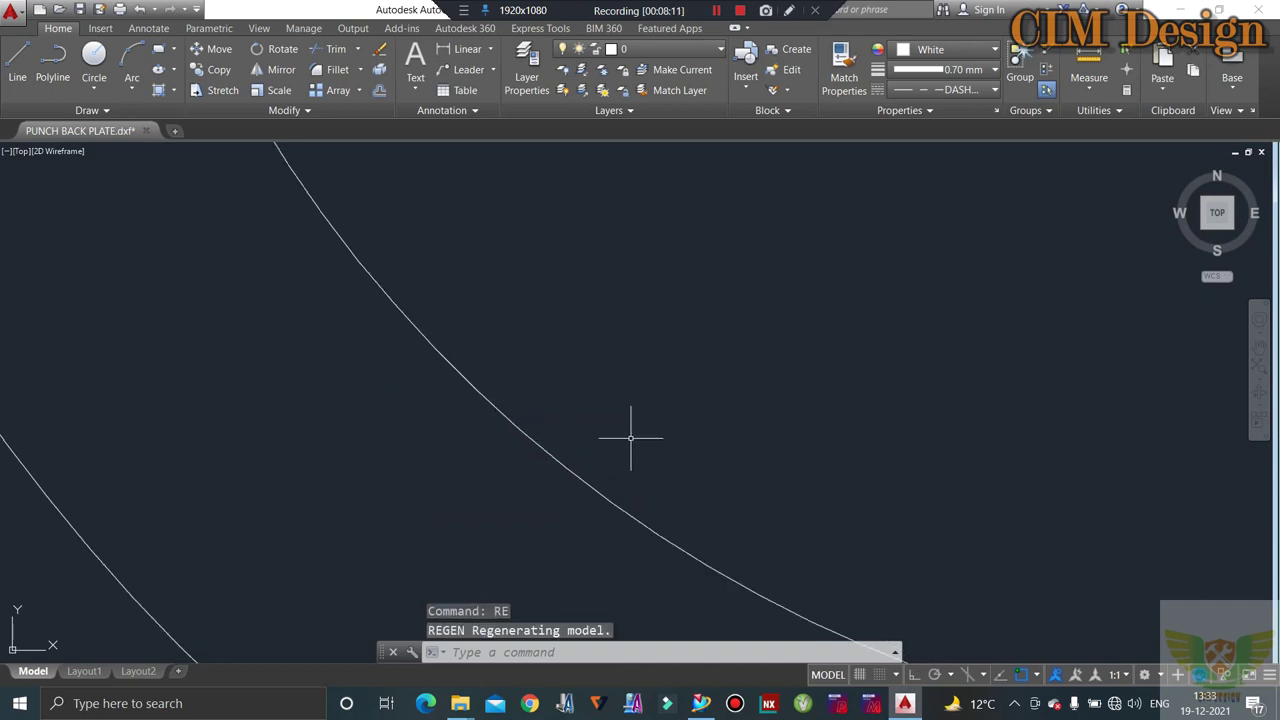
- Erase the four stray lines at the top-left corner of the plate's top view
scroll(635, 415, "down", 5)
scroll(620, 385, "down", 3)
scroll(615, 410, "down", 2)
scroll(640, 440, "down", 2)
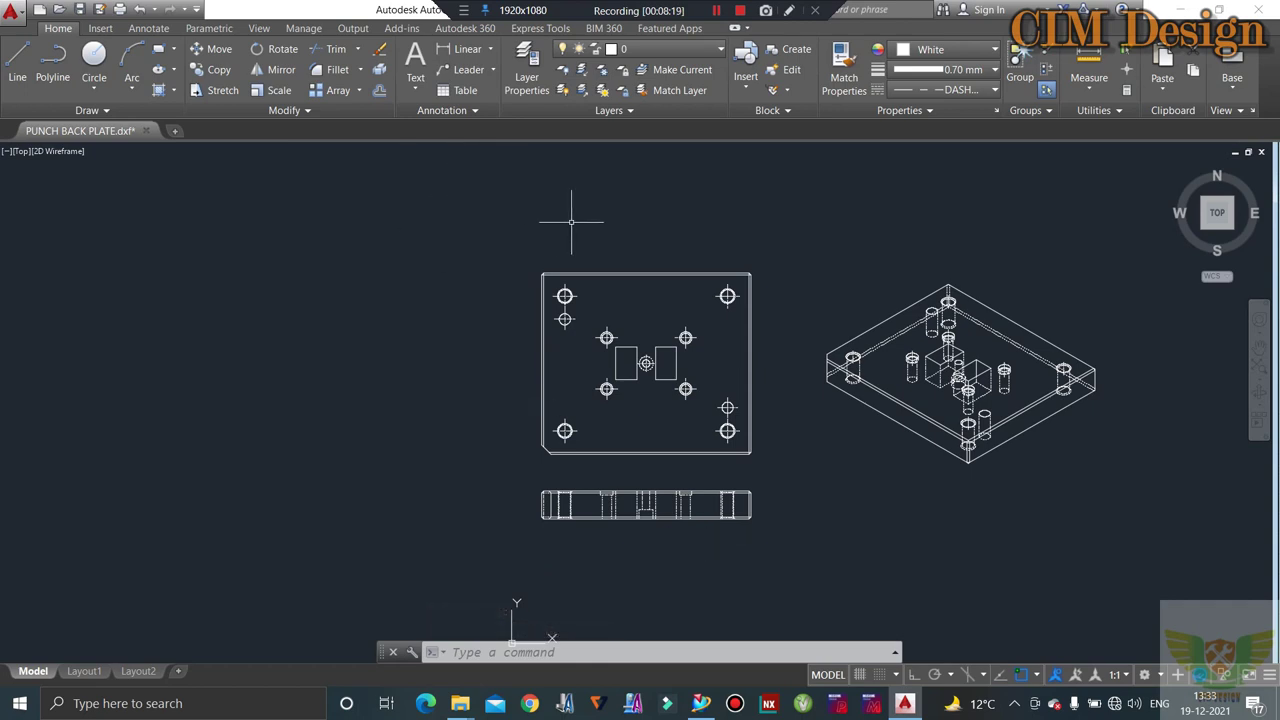
scroll(560, 240, "up", 3)
scroll(550, 270, "up", 3)
scroll(545, 262, "up", 1)
scroll(500, 250, "down", 1)
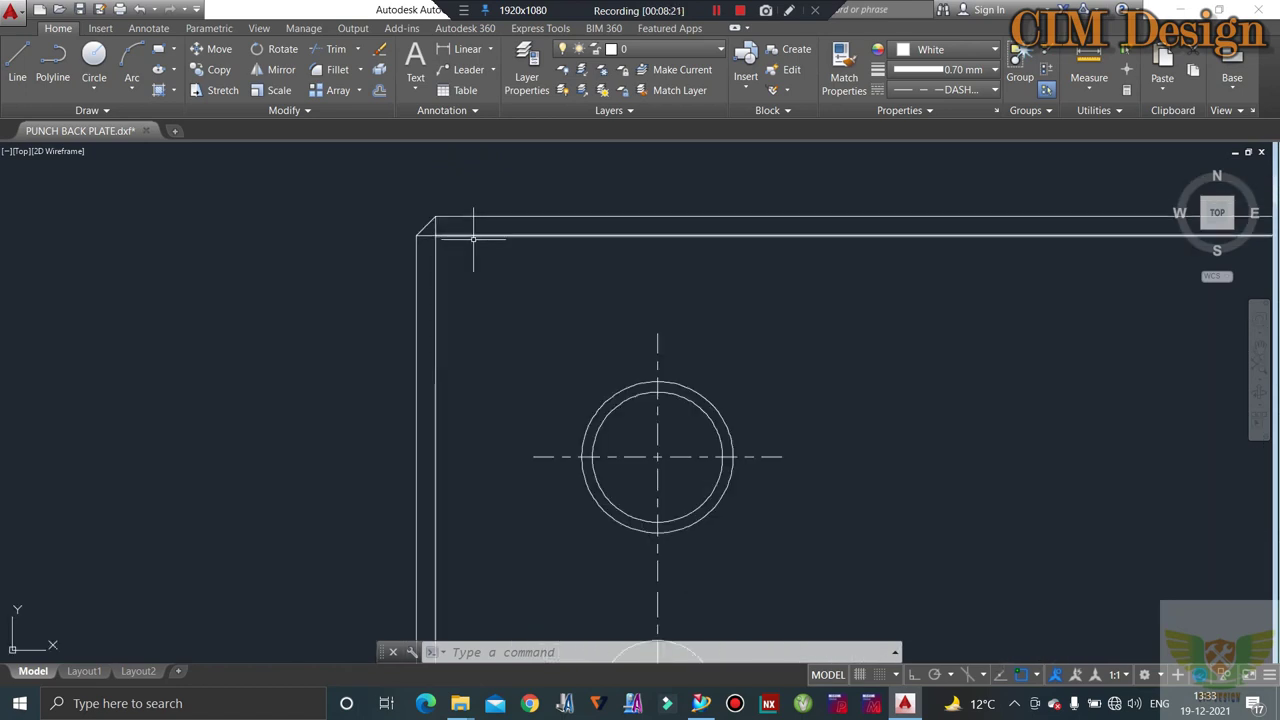
scroll(440, 250, "up", 2)
scroll(447, 200, "up", 1)
left_click(459, 175)
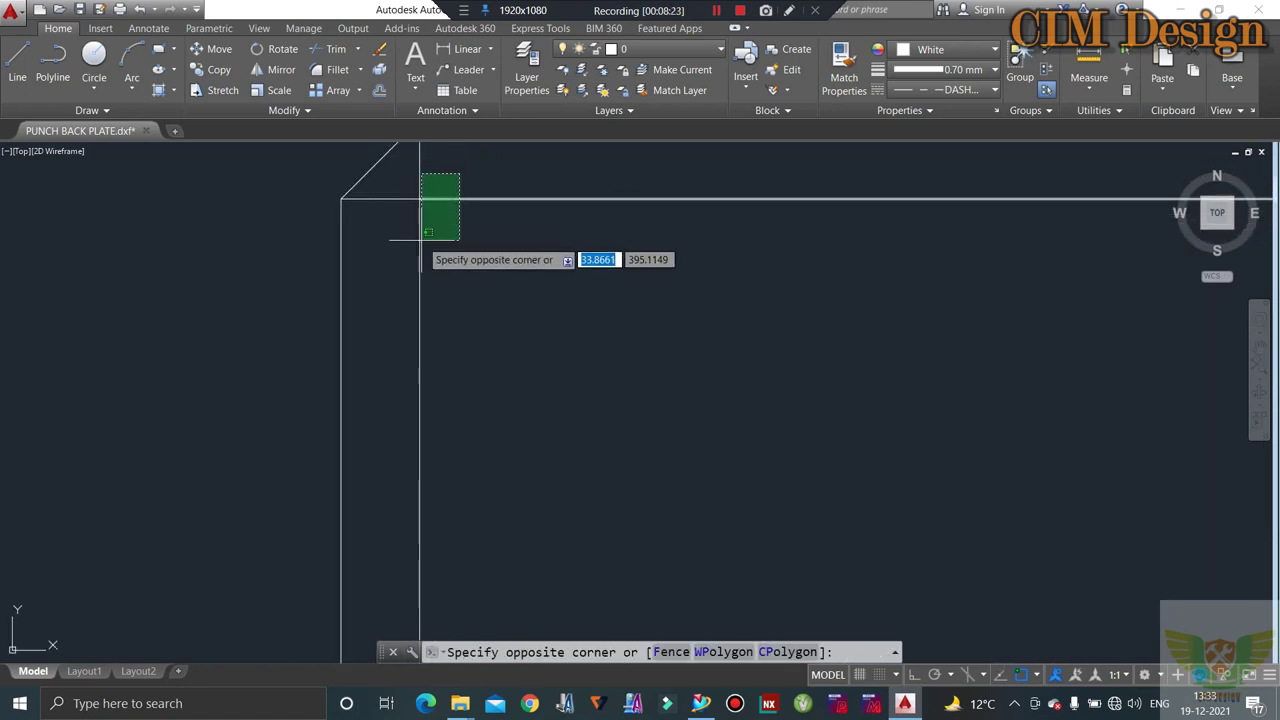
left_click(421, 240)
key("Delete")
- Erase the plate's right-edge lines in the side view
scroll(505, 231, "down", 2)
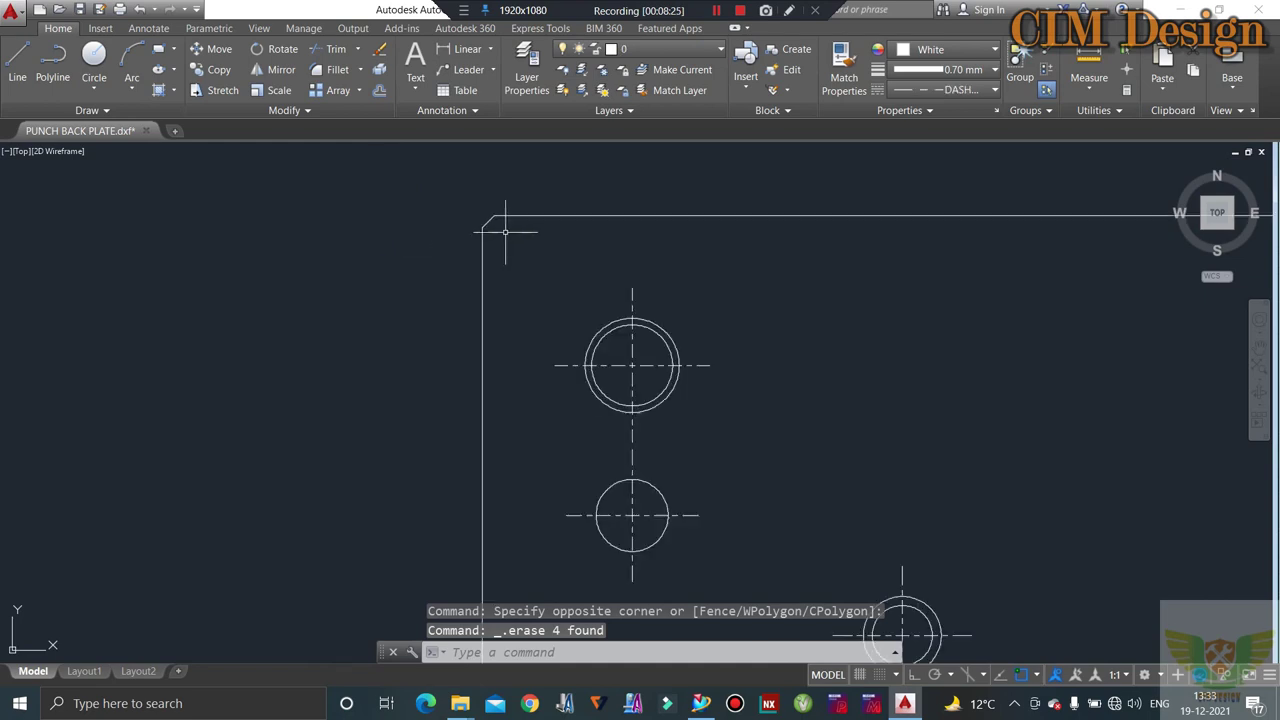
scroll(505, 231, "down", 2)
scroll(520, 234, "down", 1)
scroll(766, 229, "up", 5)
scroll(952, 209, "up", 5)
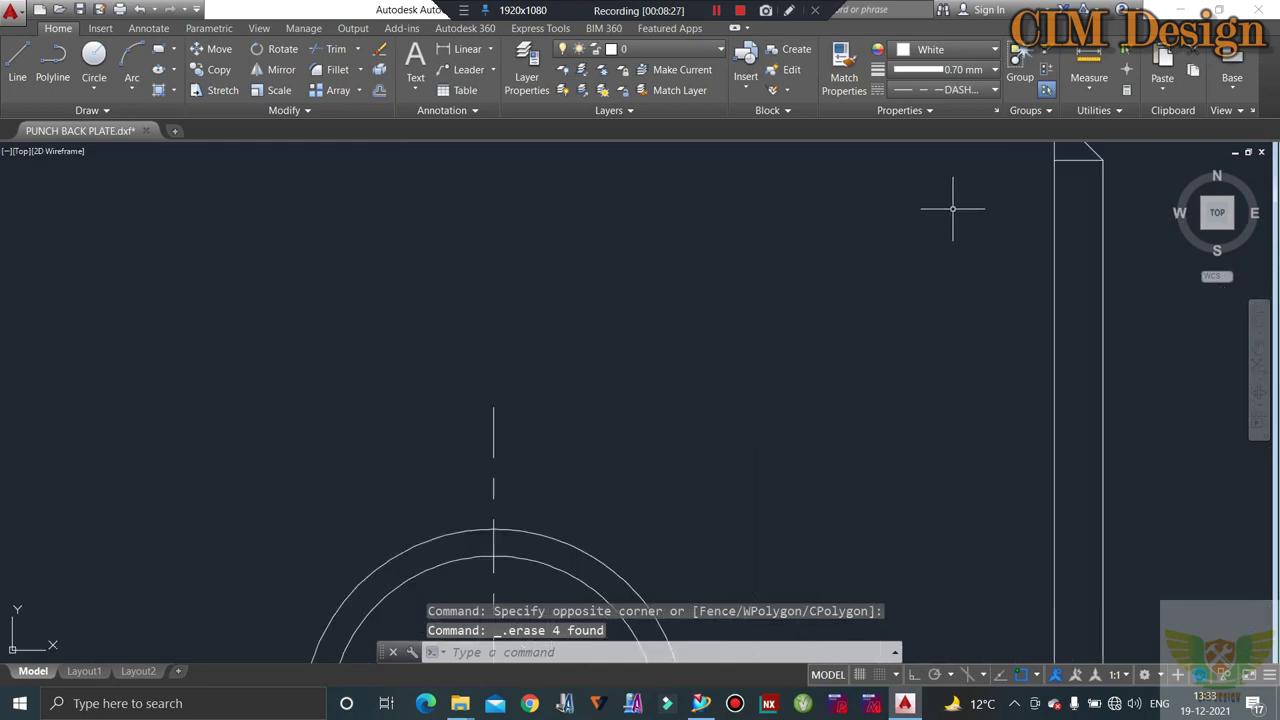
left_click(1064, 150)
left_click(1006, 257)
key("Delete")
- Erase the short lines at the chamfered corner
scroll(943, 220, "down", 3)
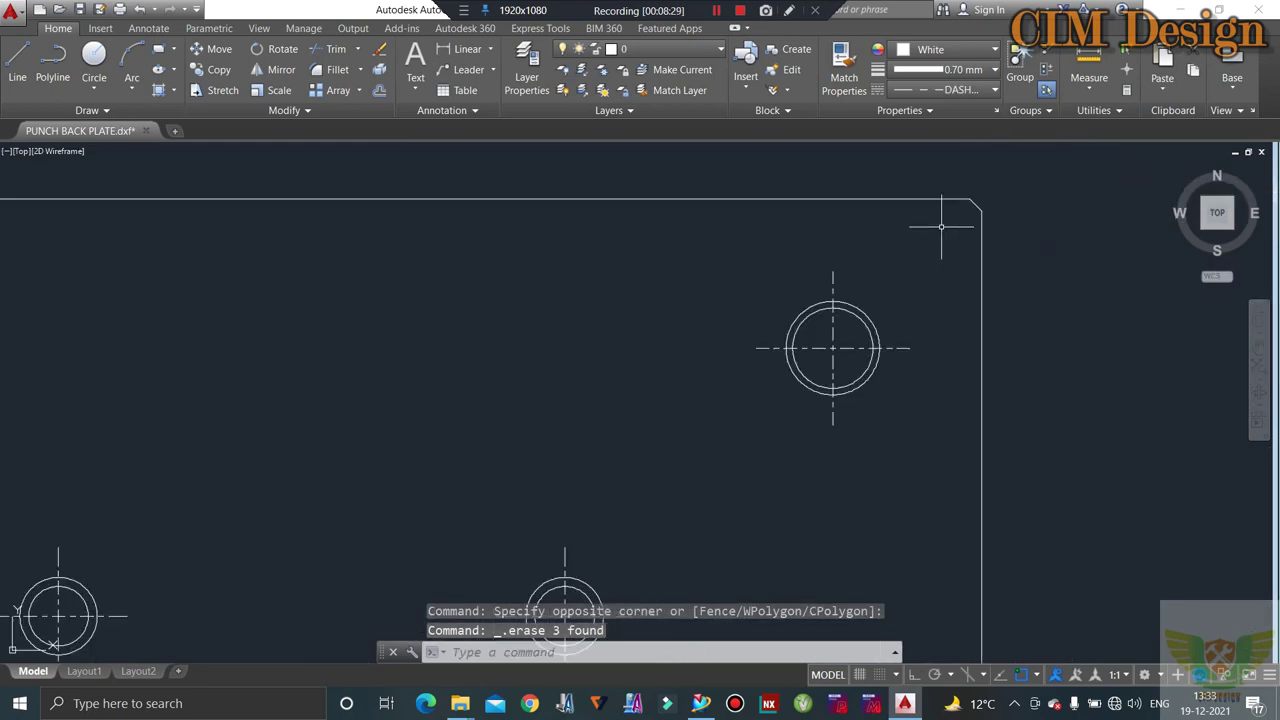
scroll(942, 214, "down", 2)
scroll(960, 490, "up", 5)
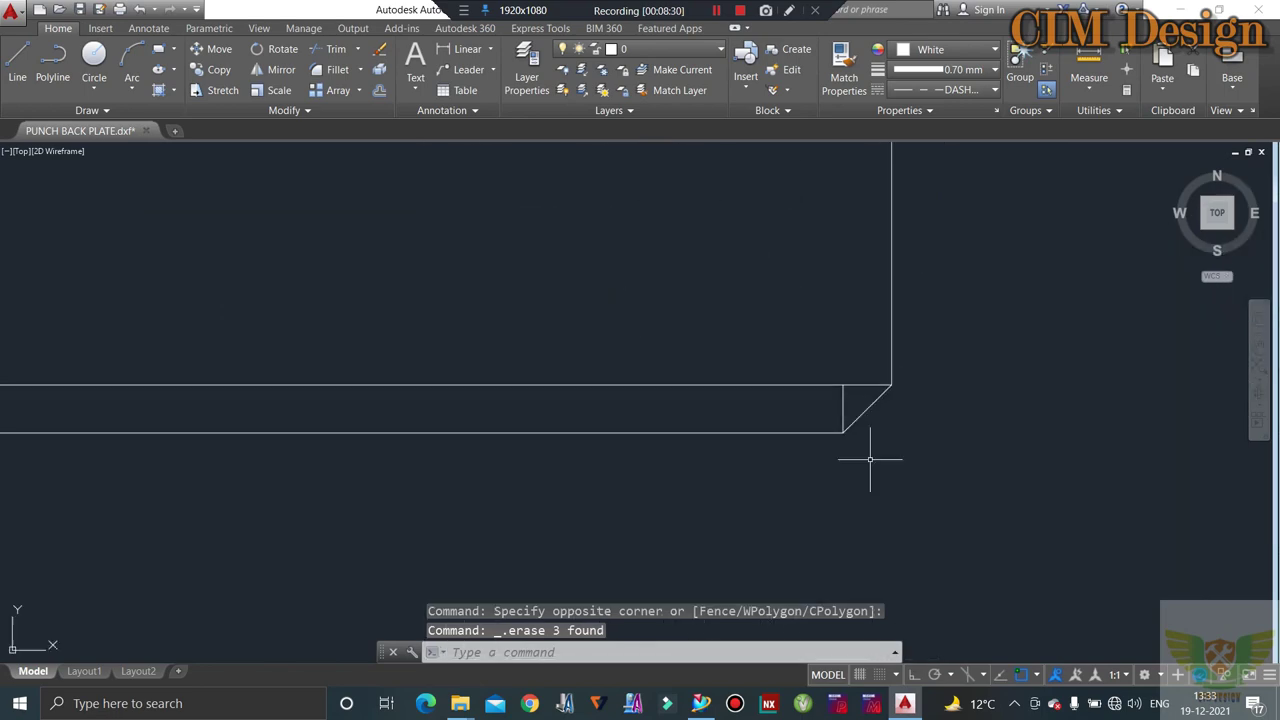
left_click(852, 349)
left_click(817, 400)
key("Delete")
- Erase the dashed lines at the side view's left end
scroll(900, 357, "down", 5)
scroll(814, 350, "up", 1)
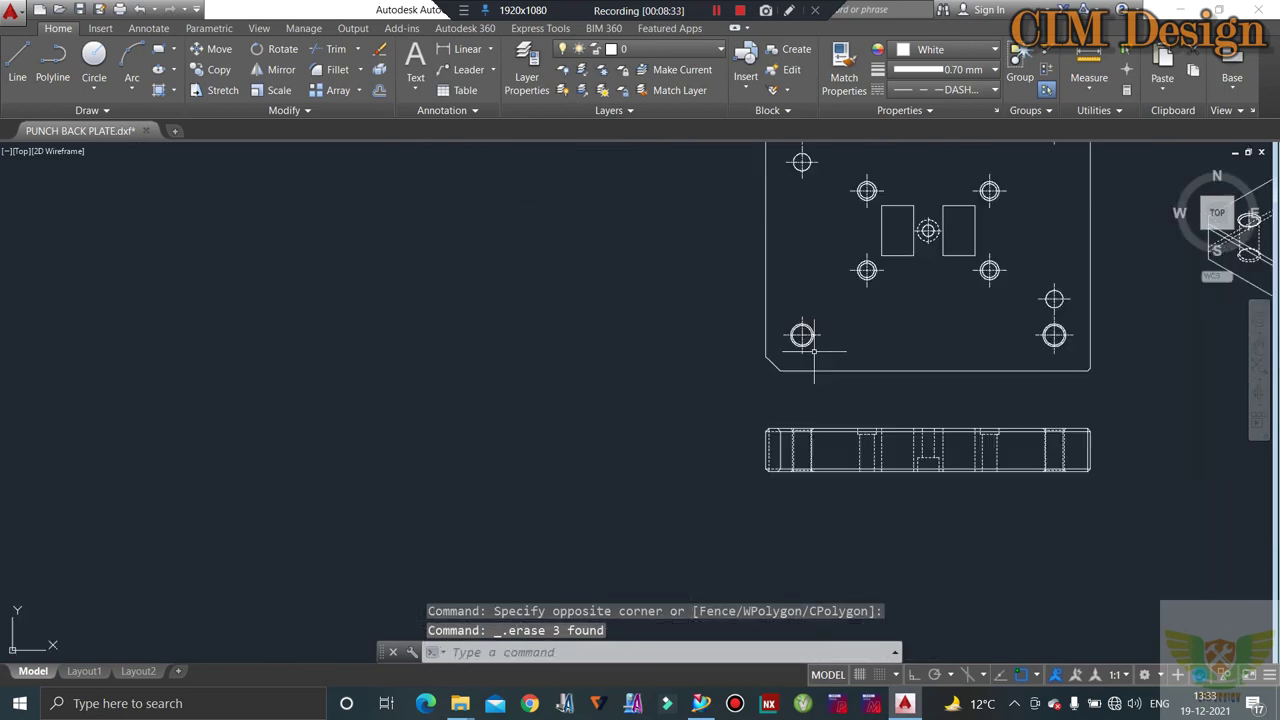
scroll(814, 350, "up", 3)
scroll(700, 335, "down", 5)
scroll(615, 340, "up", 3)
scroll(589, 297, "up", 2)
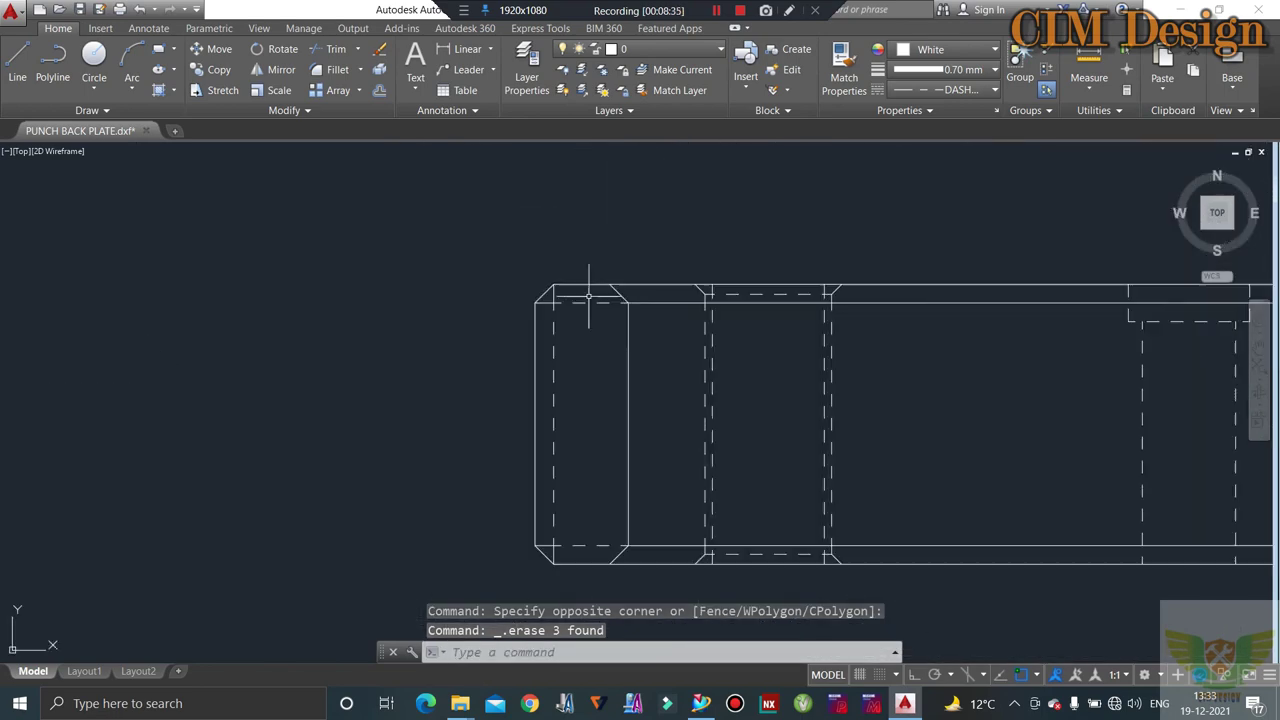
scroll(589, 297, "up", 2)
left_click(565, 300)
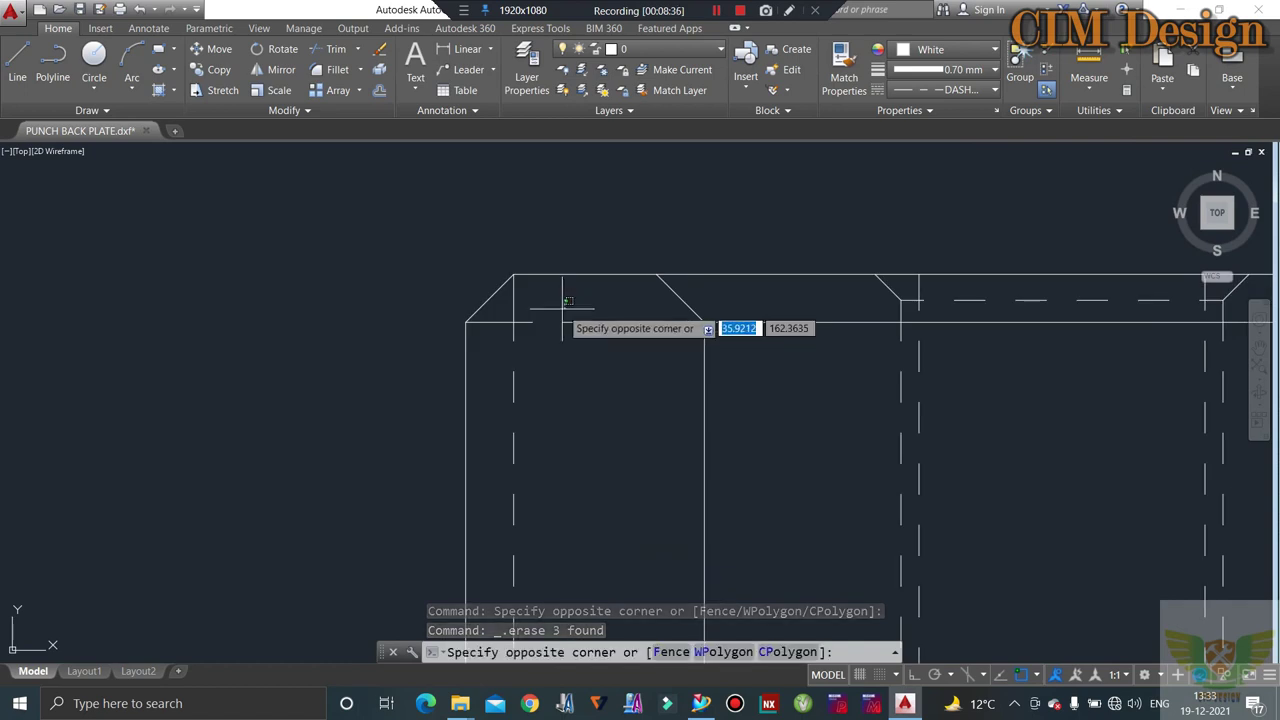
left_click(512, 393)
key("Delete")
- Erase the remaining left-end lines and the two small corner notch lines
scroll(827, 325, "down", 4)
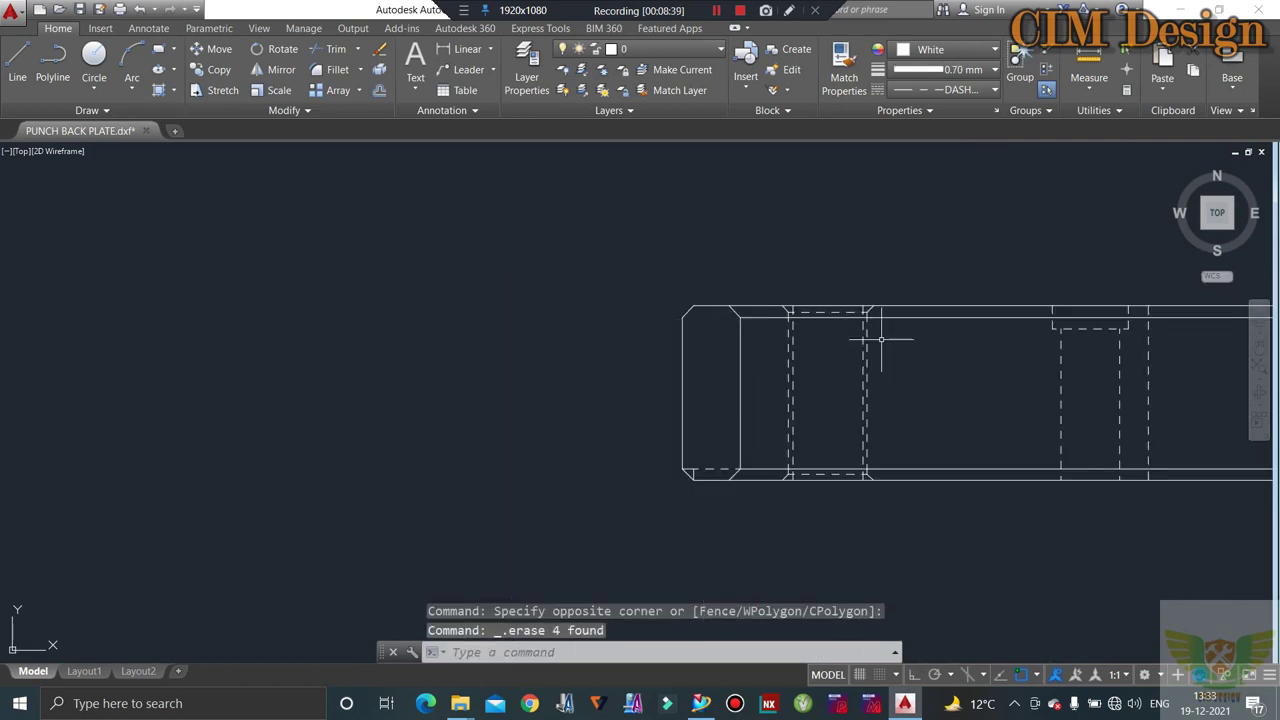
left_click(899, 309)
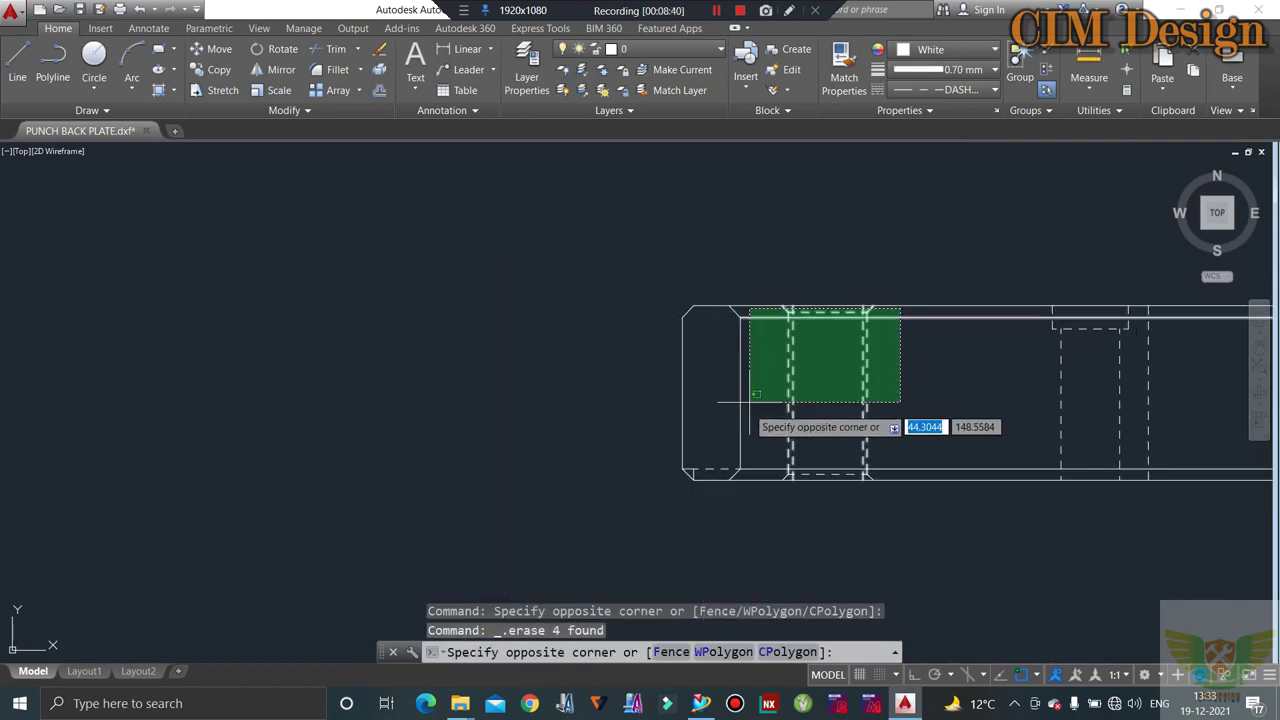
left_click(711, 477)
key("Delete")
scroll(714, 447, "up", 3)
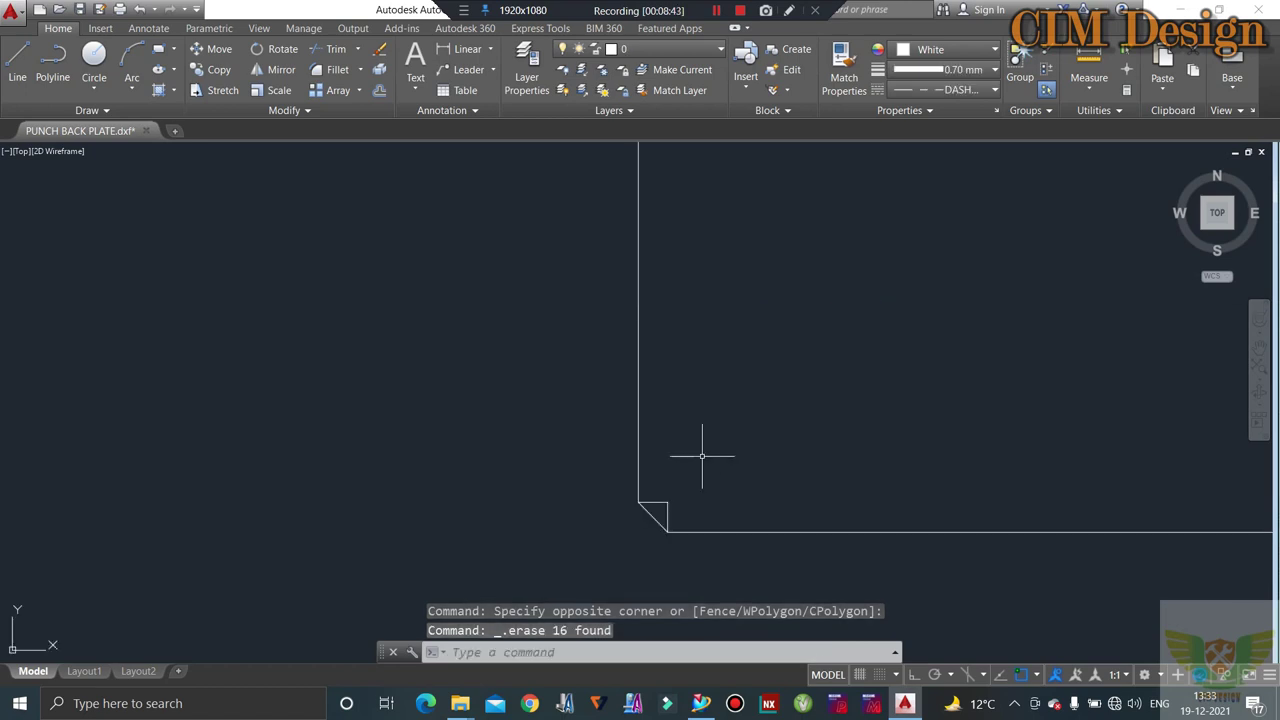
left_click(692, 465)
left_click(663, 512)
key("Delete")
- Erase two batches of hidden lines from the middle of the side view
scroll(663, 481, "down", 3)
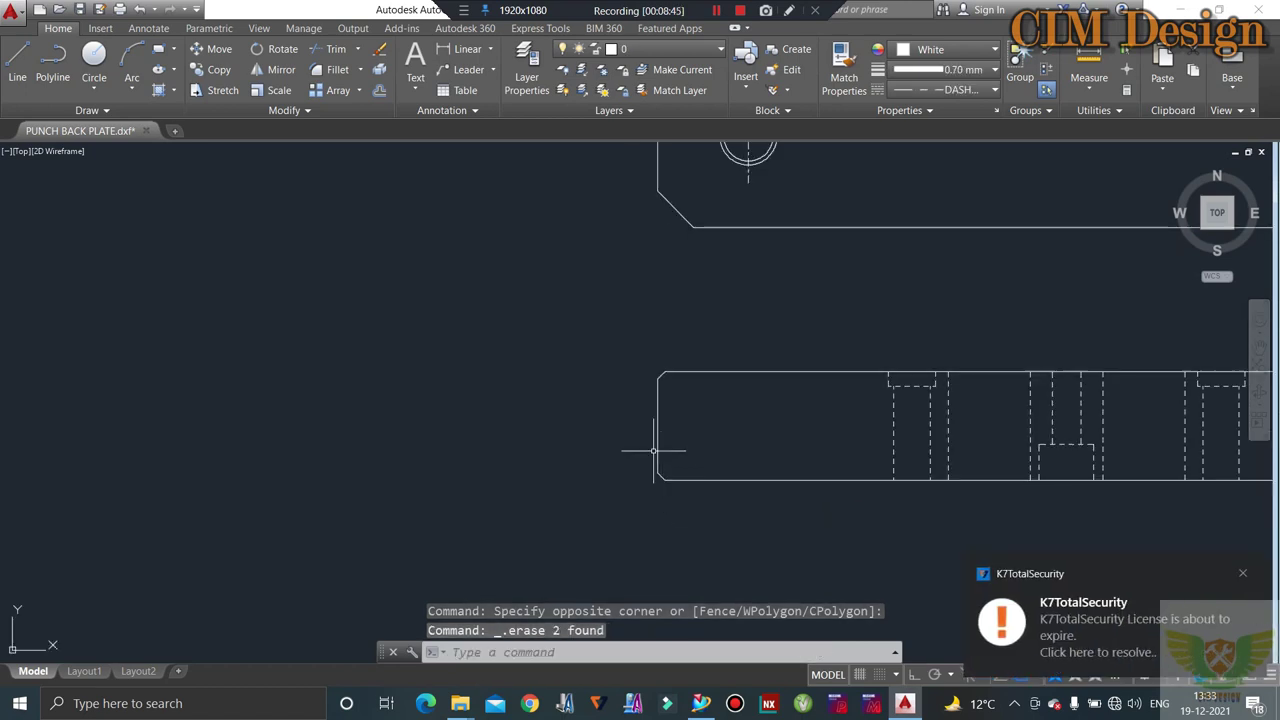
scroll(658, 448, "down", 1)
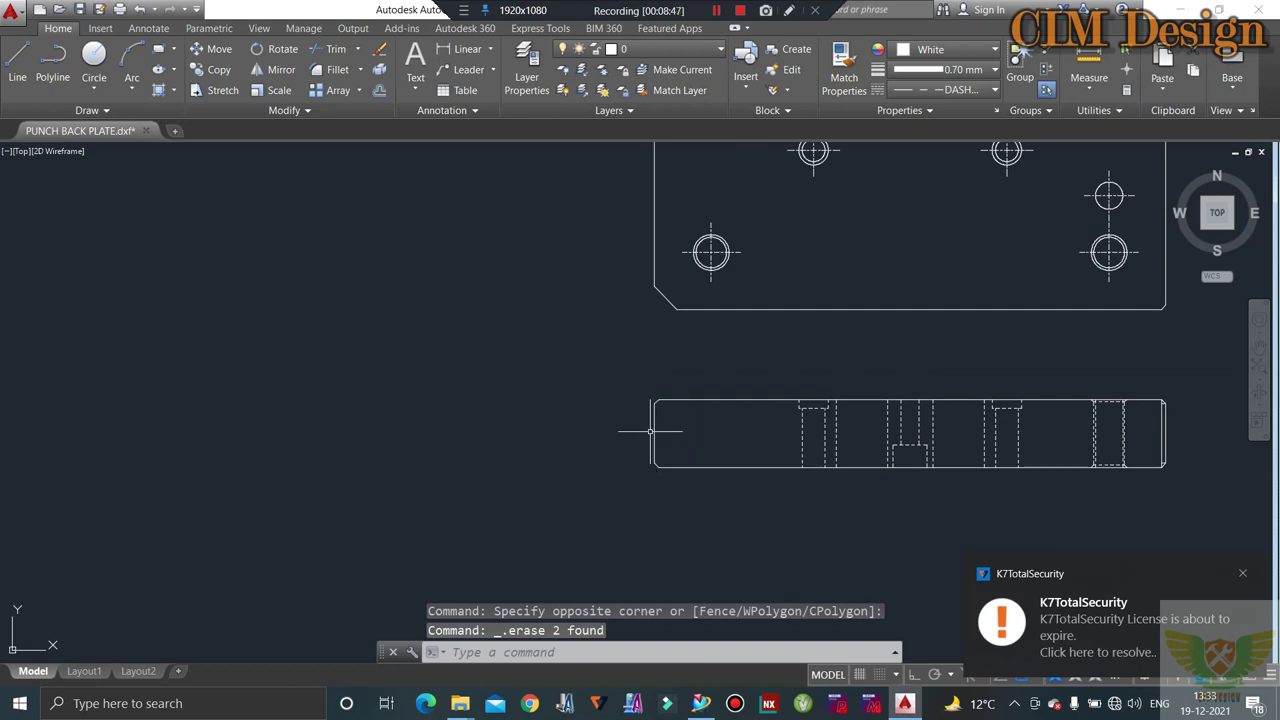
scroll(855, 275, "down", 3)
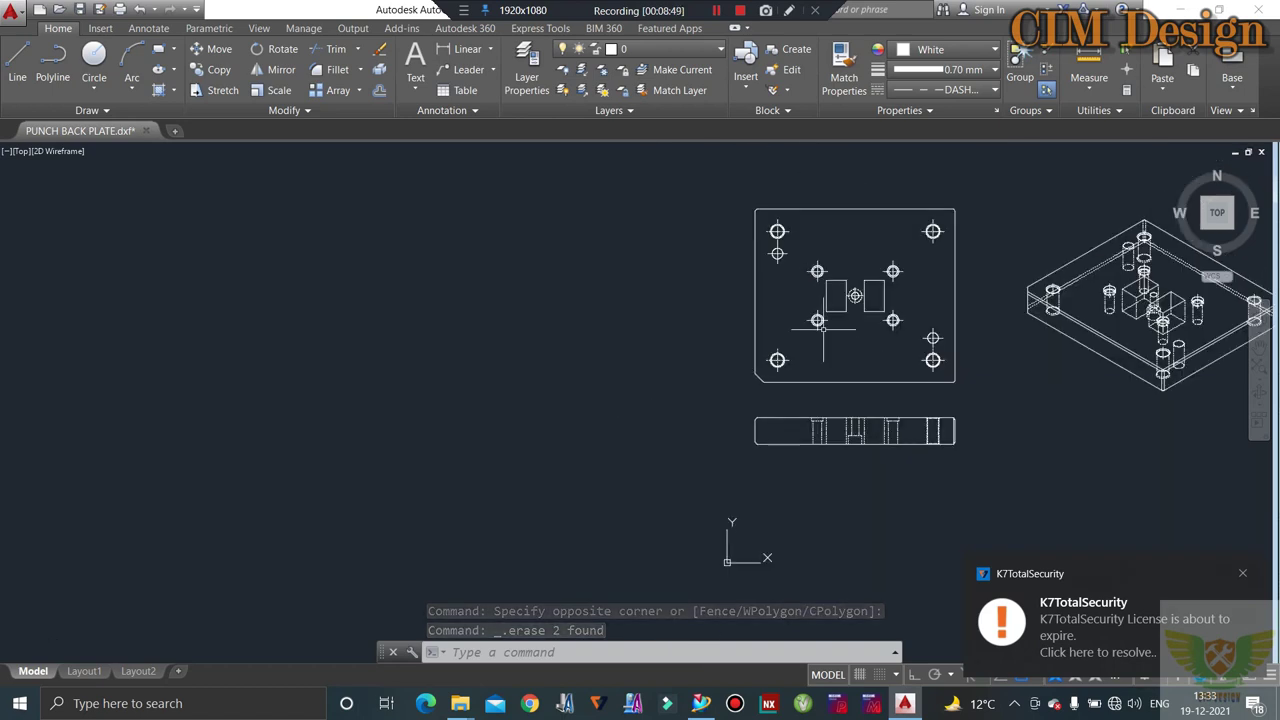
scroll(825, 428, "up", 5)
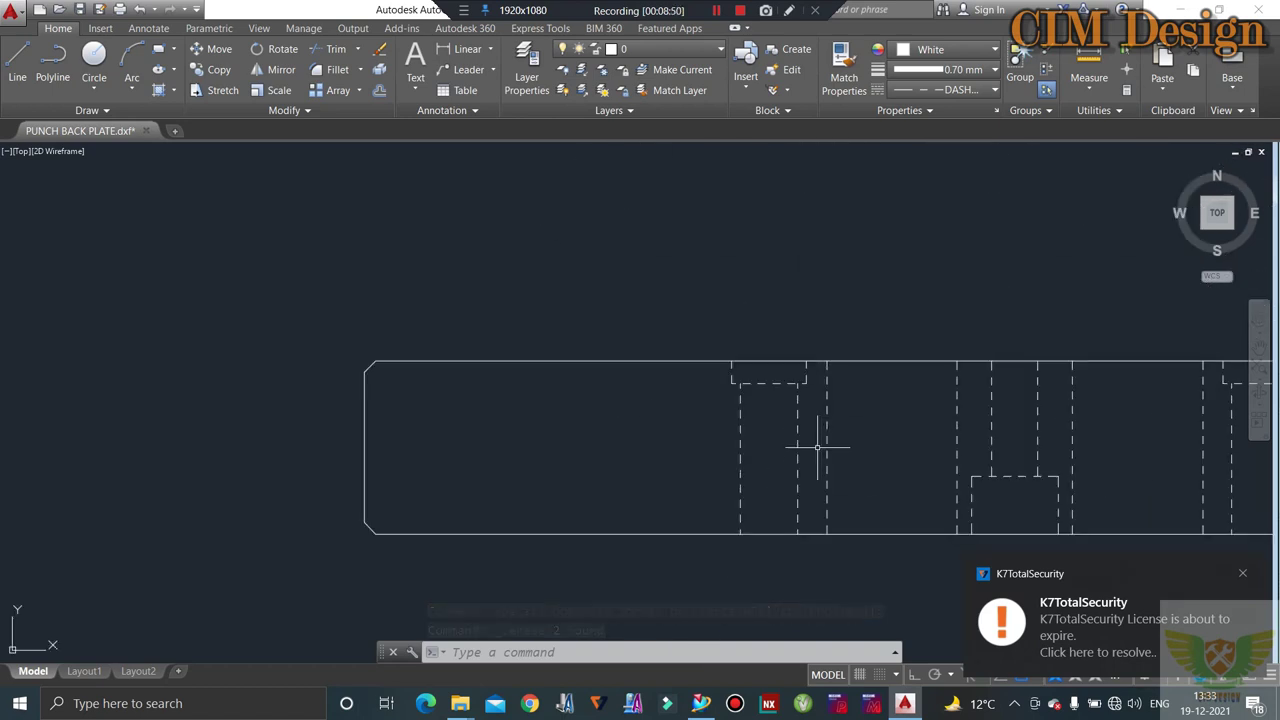
left_click(813, 362)
left_click(712, 512)
key("Delete")
scroll(760, 460, "down", 1)
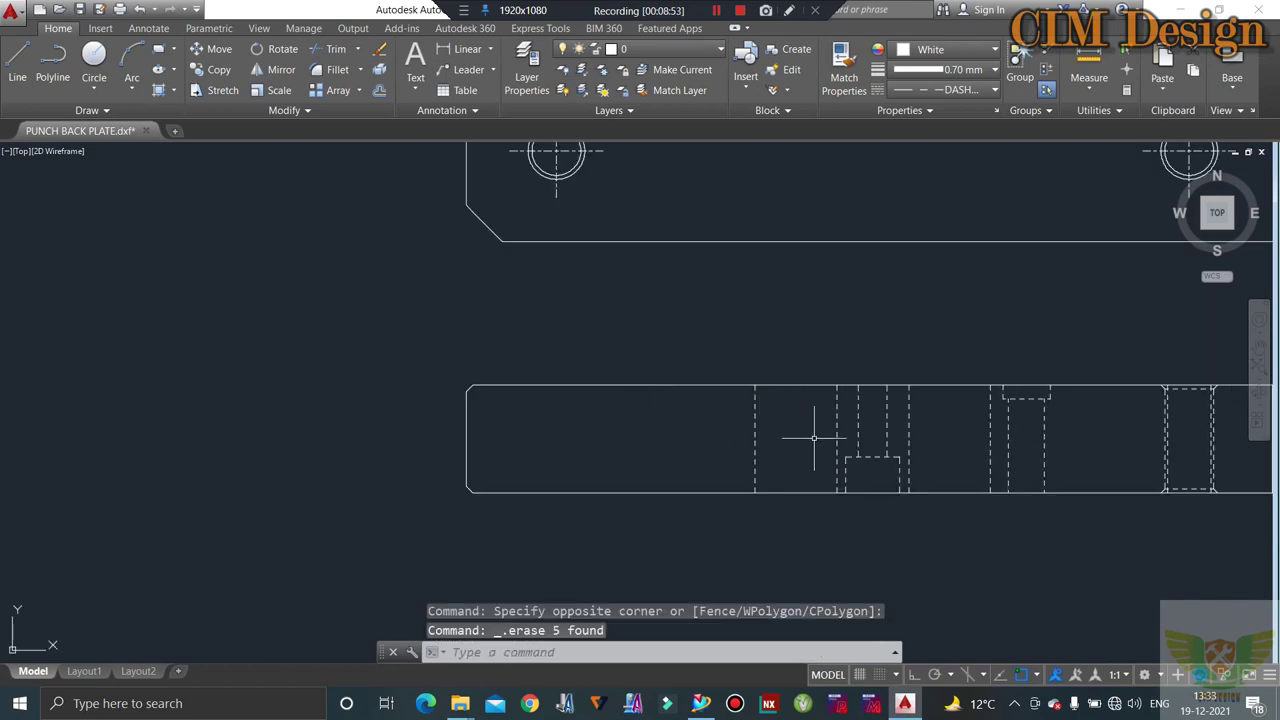
scroll(889, 440, "up", 2)
left_click(901, 363)
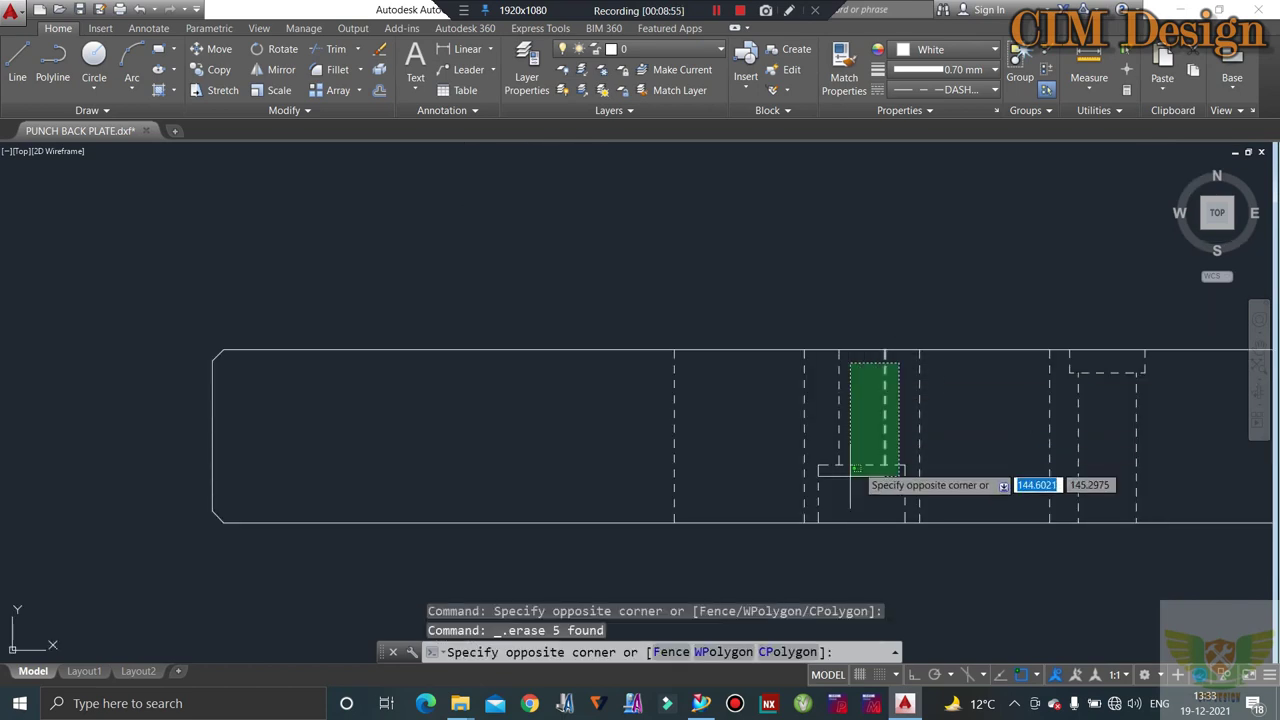
left_click(816, 516)
key("Delete")
- Erase the short vertical hidden line, nine right-side hidden lines and the top-right corner line
scroll(750, 419, "down", 2)
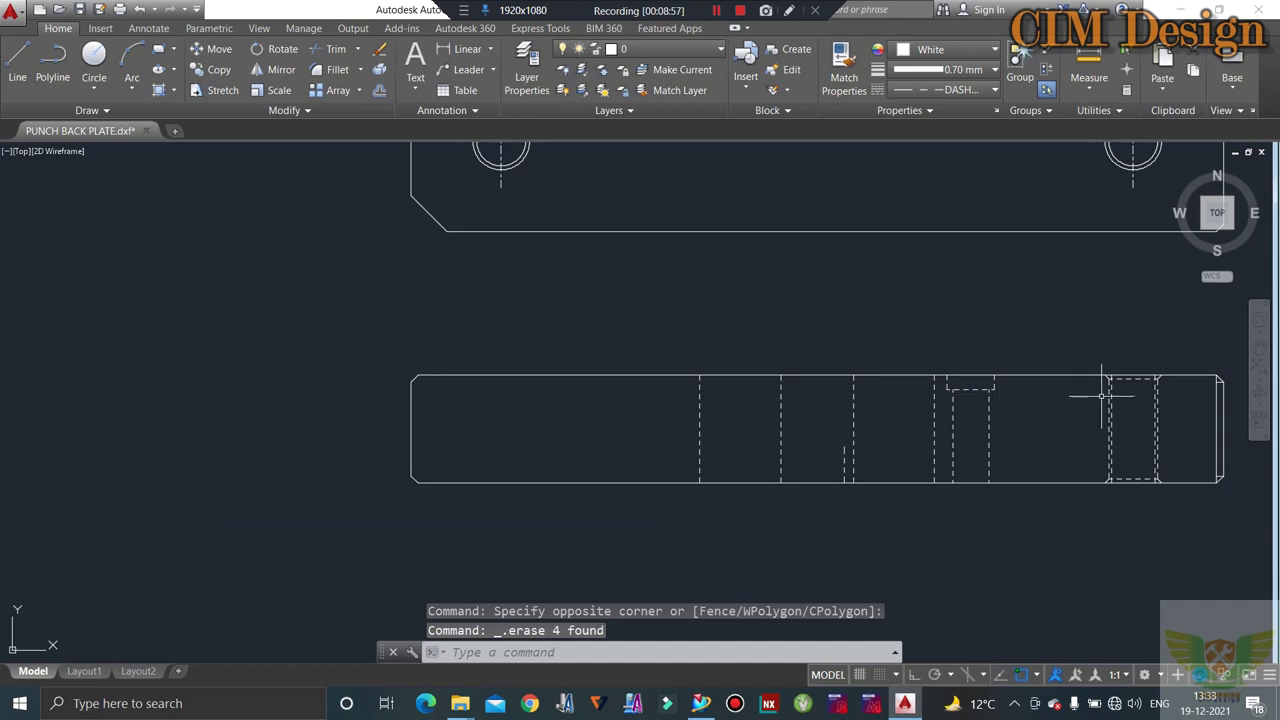
left_click(845, 465)
key("Delete")
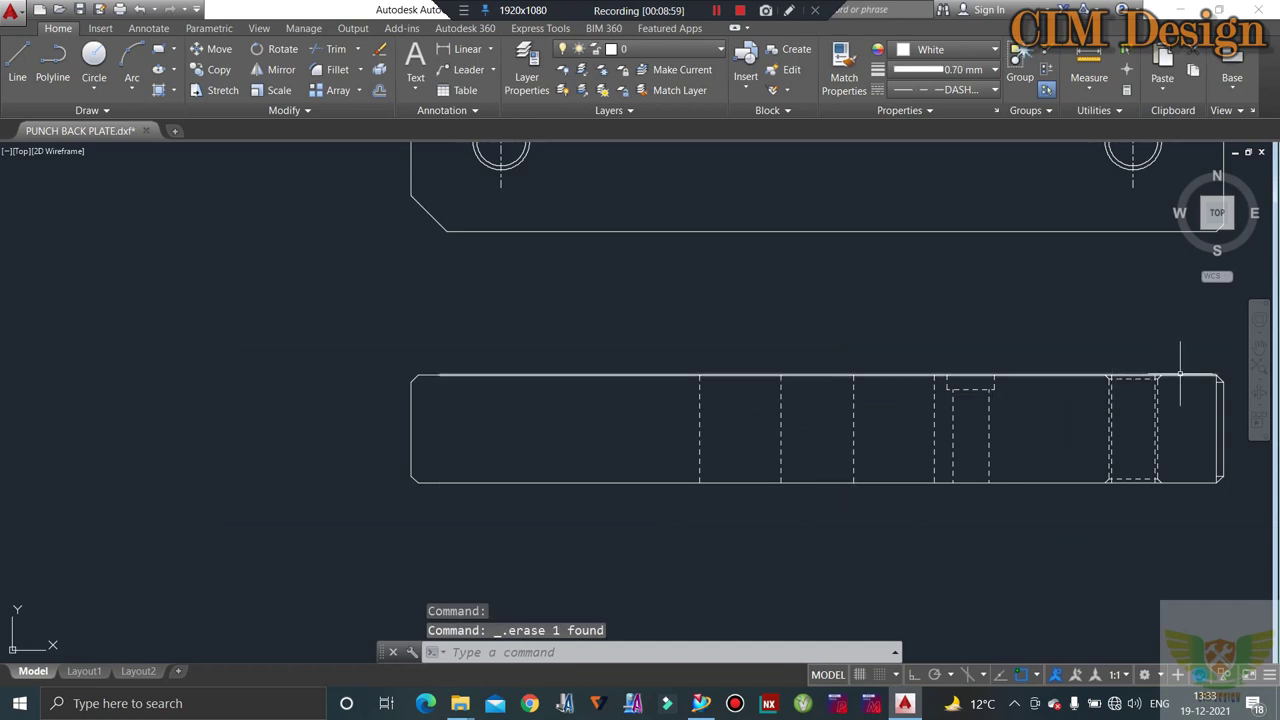
left_click(1178, 380)
left_click(944, 474)
key("Delete")
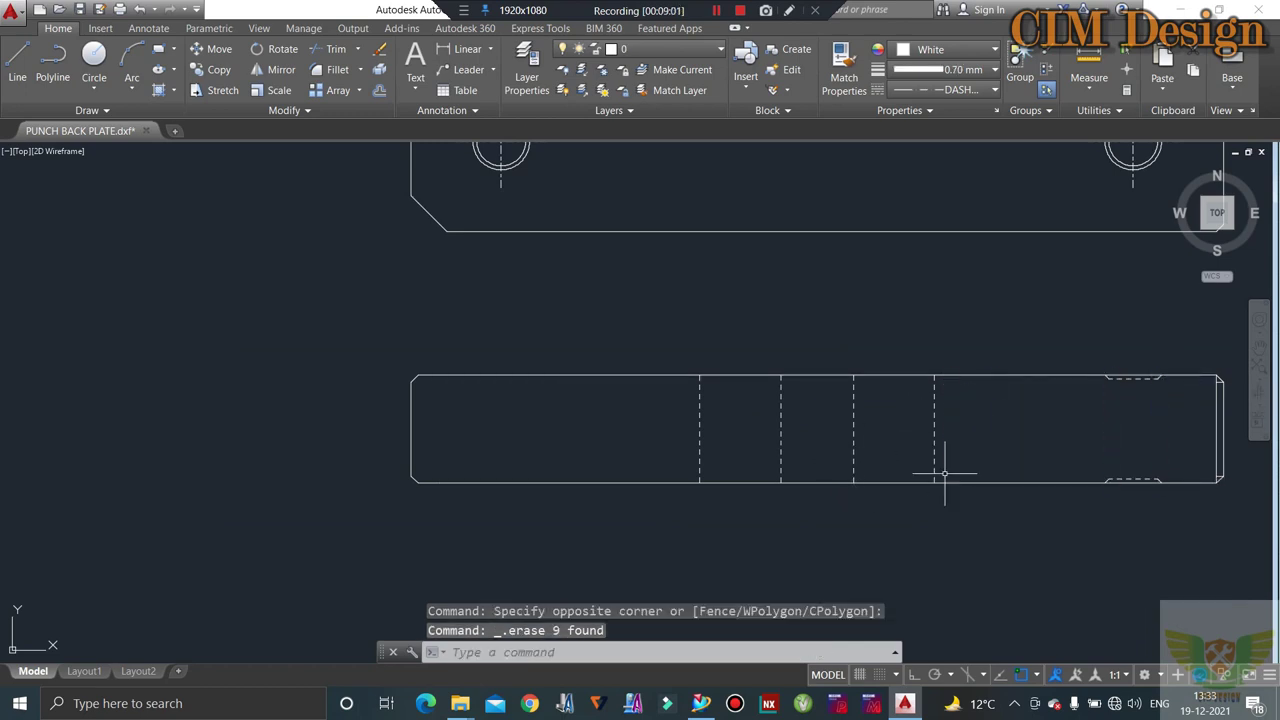
scroll(1218, 397, "up", 2)
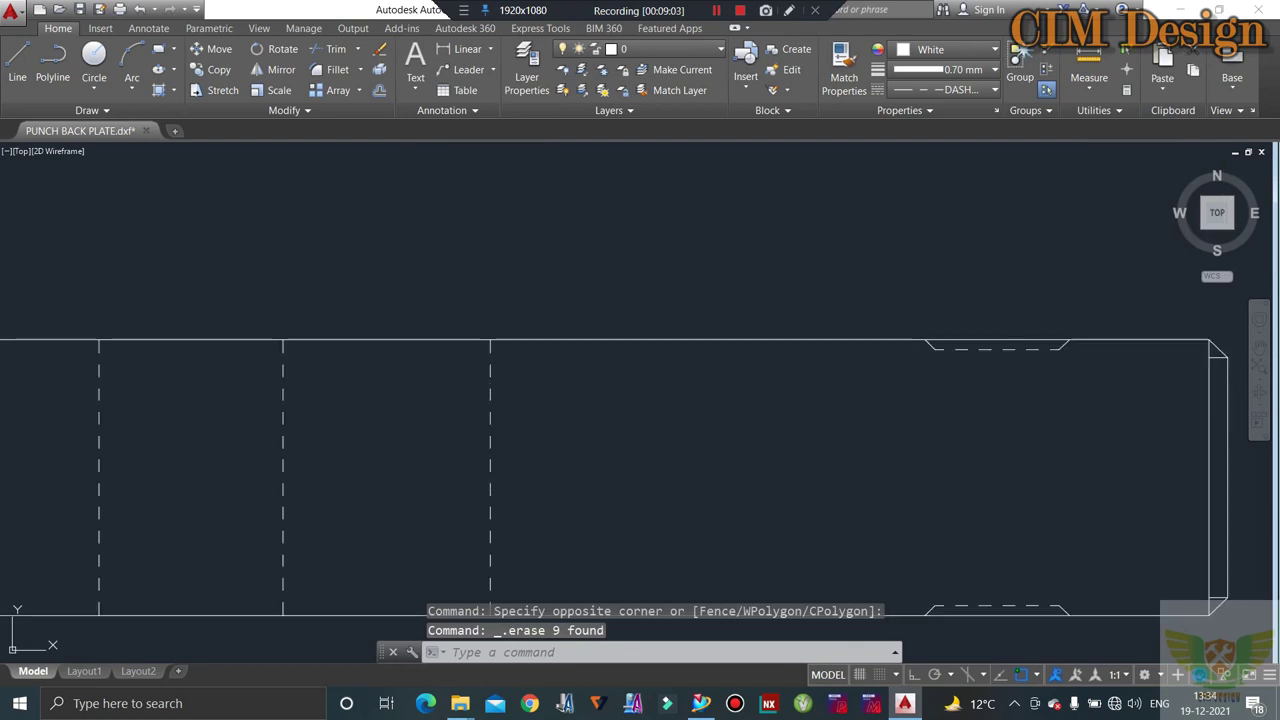
left_click(1210, 347)
key("Delete")
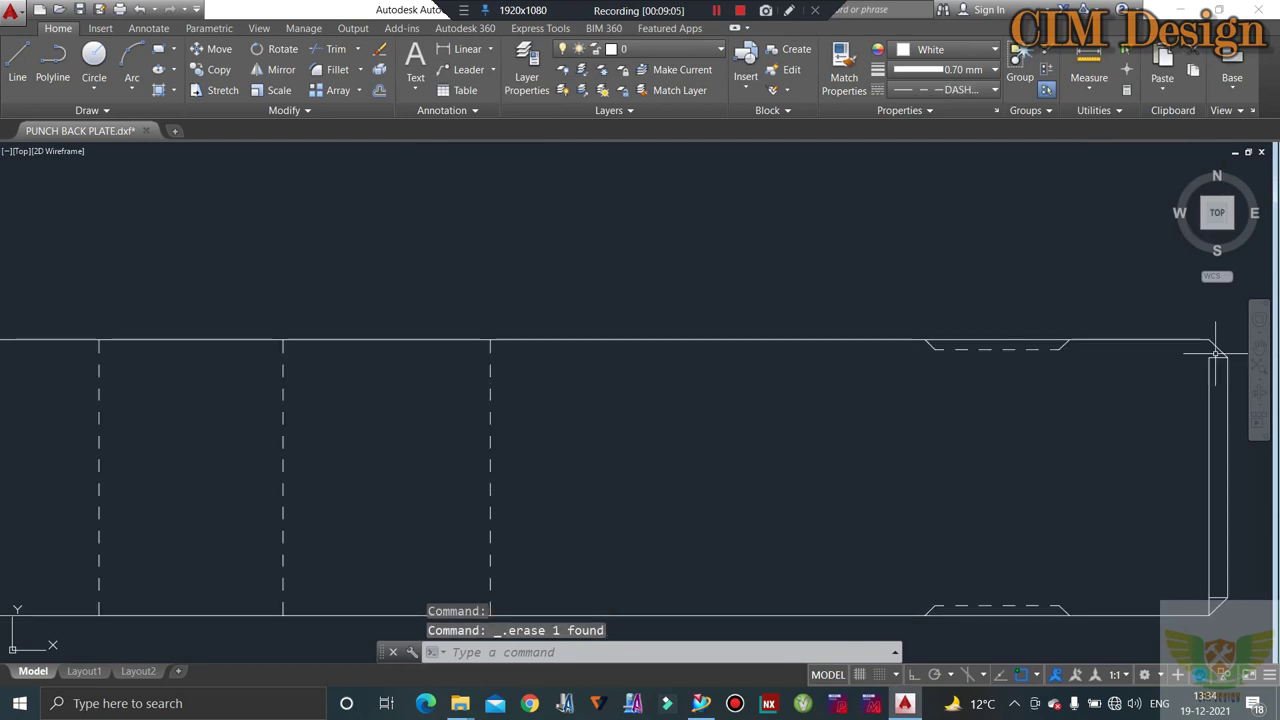
- Erase the right end's vertical line, the top and bottom dashed lines and the last two lines
left_click(1216, 352)
left_click(1138, 585)
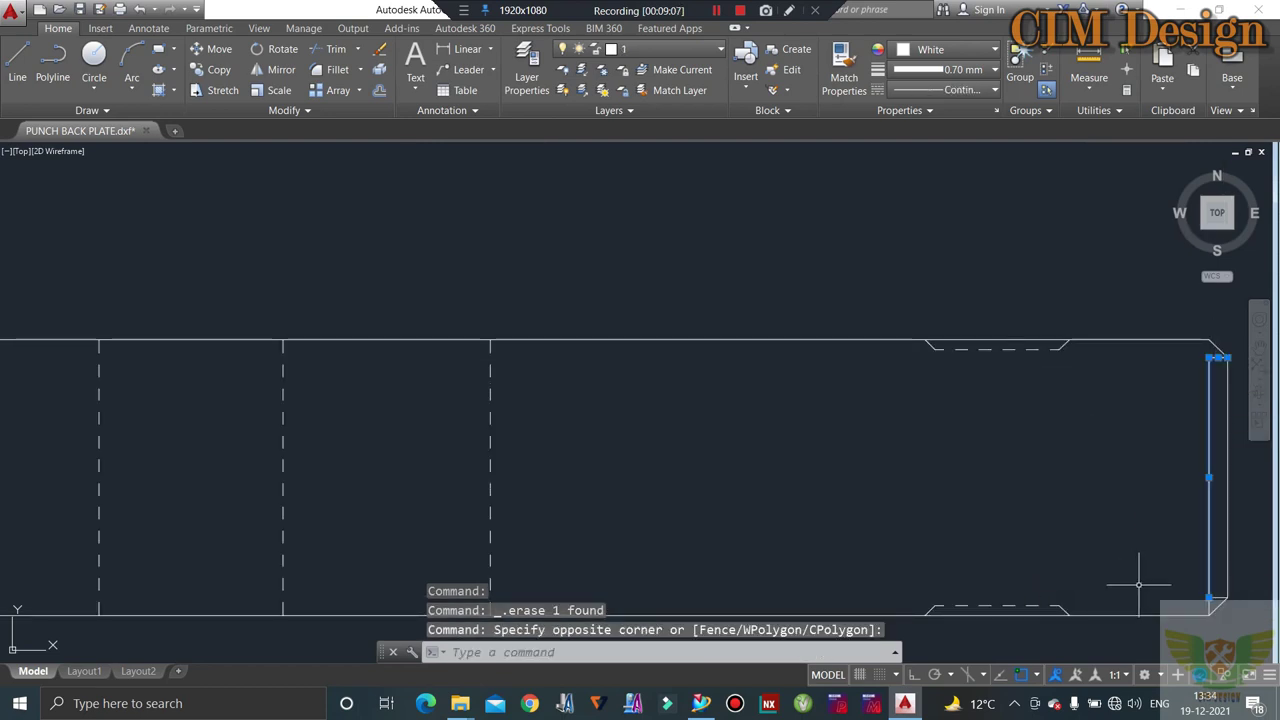
key("Delete")
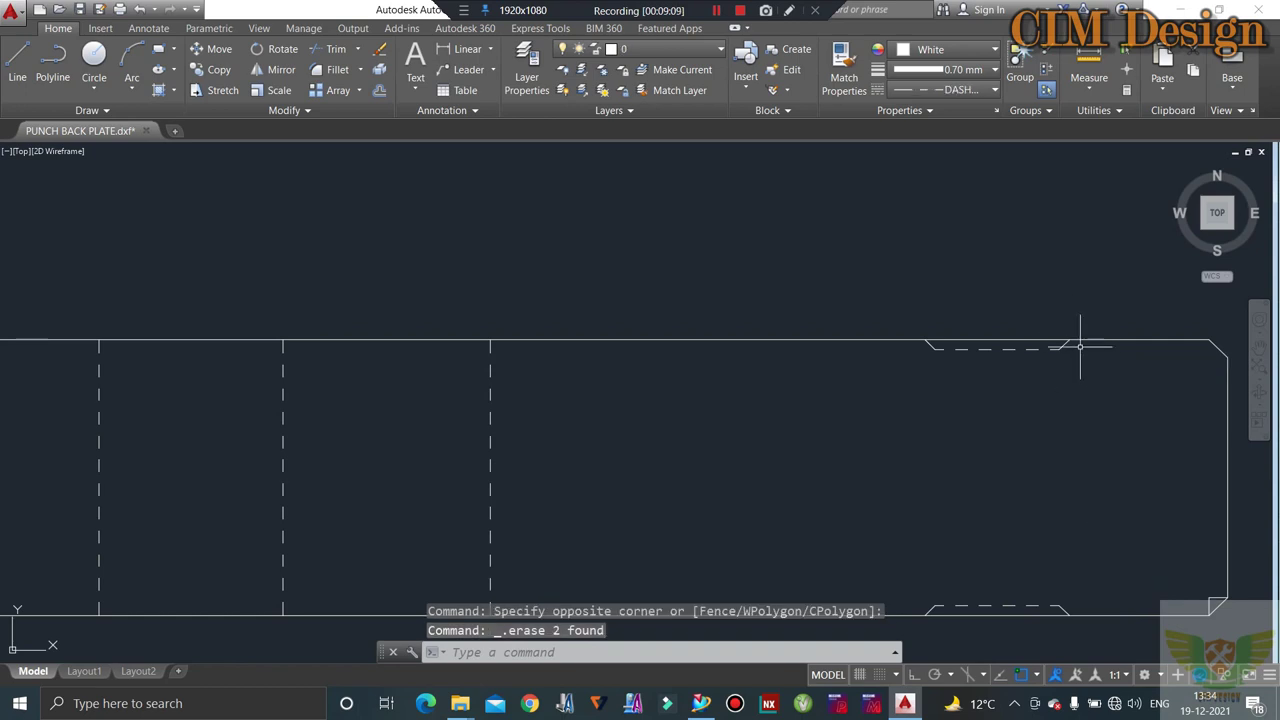
left_click(1080, 347)
left_click(872, 472)
key("Delete")
left_click(1111, 541)
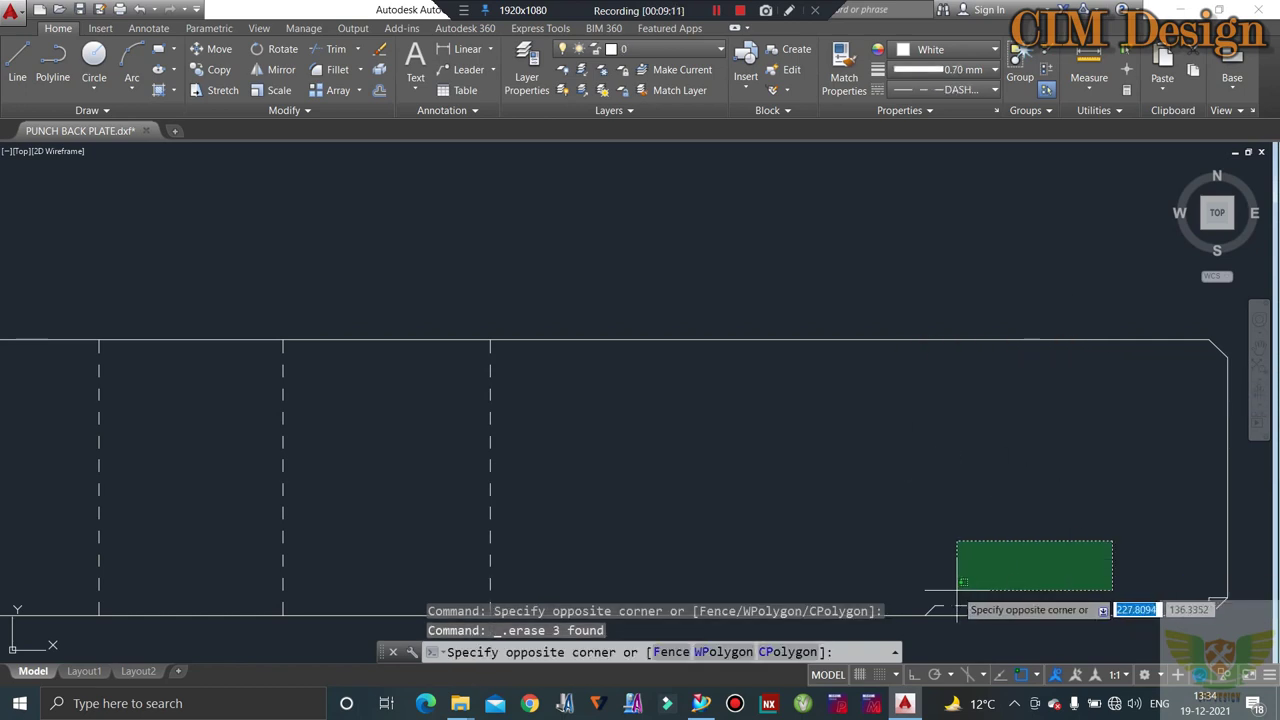
left_click(908, 614)
key("Delete")
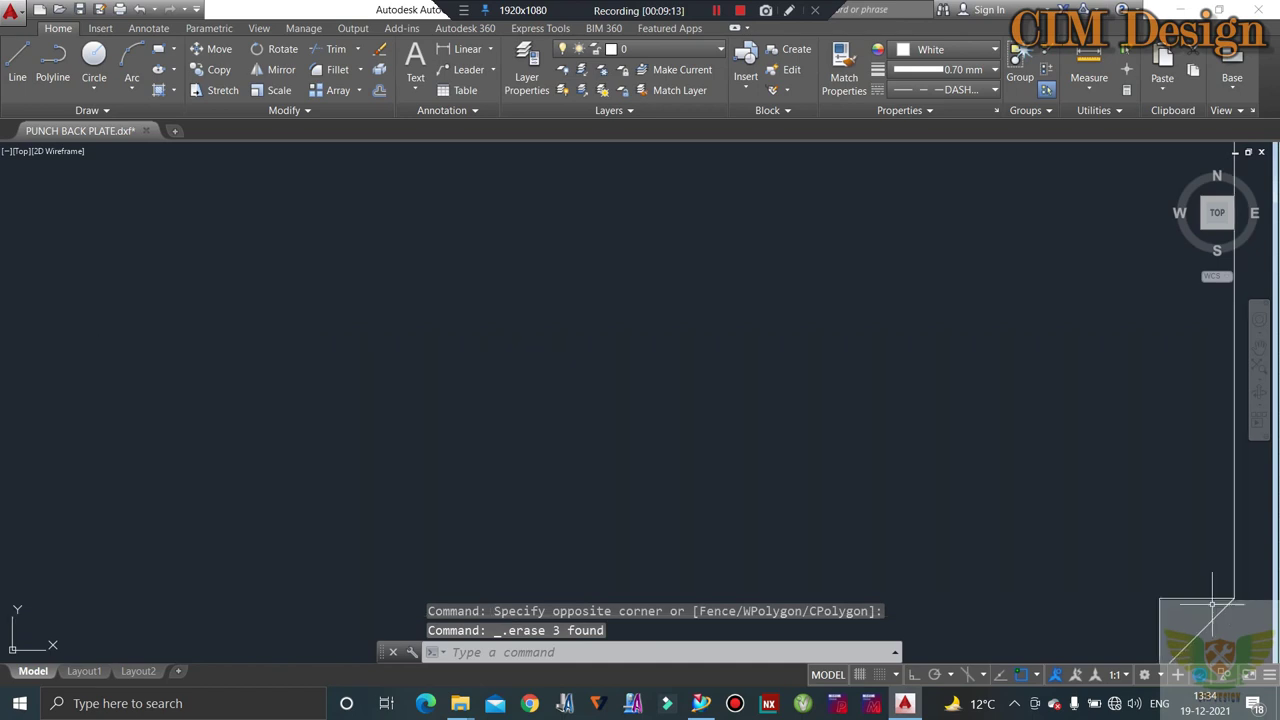
left_click(1160, 612)
left_click(1040, 556)
key("Delete")
middle_click_drag(1117, 540, 940, 452)
scroll(940, 452, "down", 5)
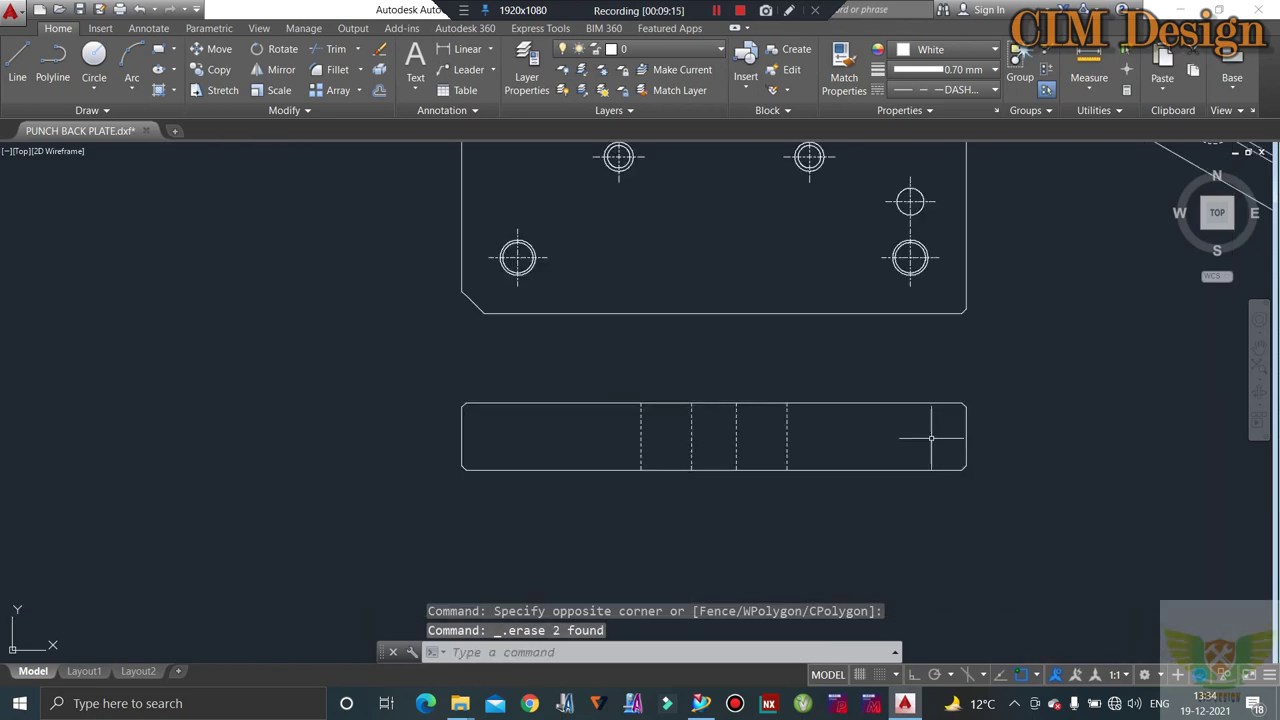
scroll(784, 452, "down", 2)
scroll(743, 363, "down", 4)
scroll(737, 406, "up", 4)
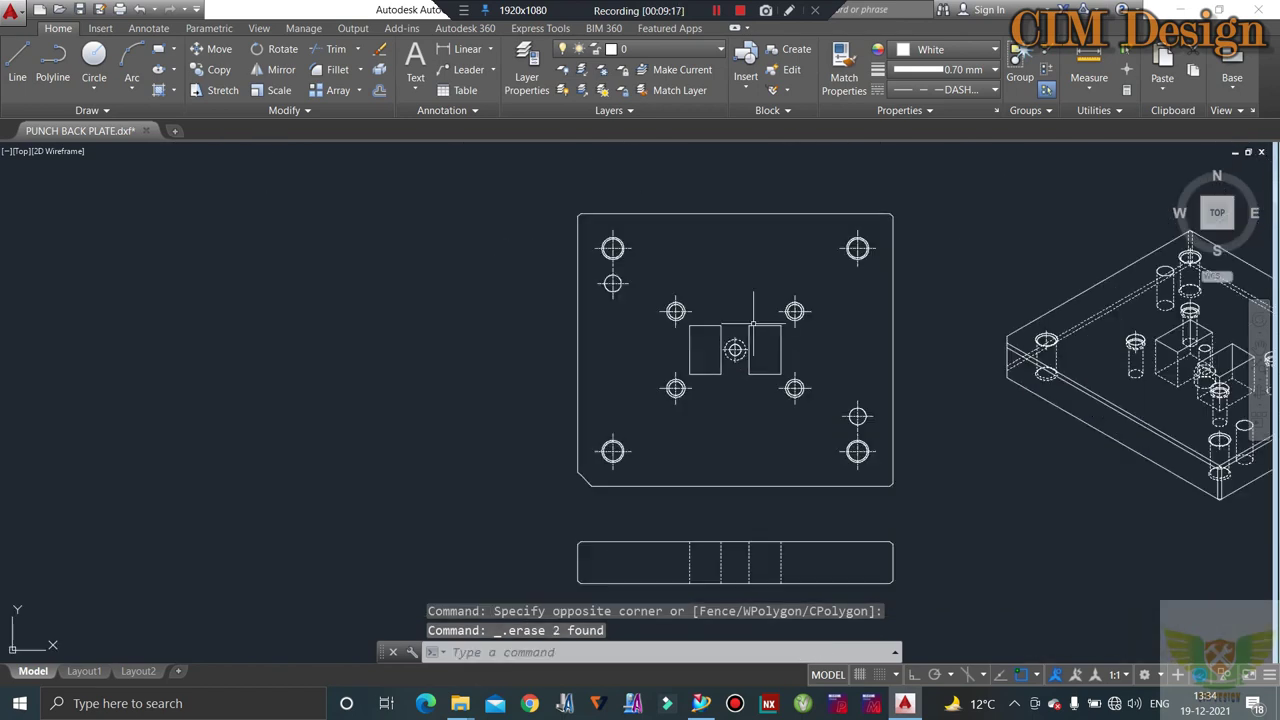
scroll(728, 330, "down", 1)
scroll(857, 386, "down", 1)
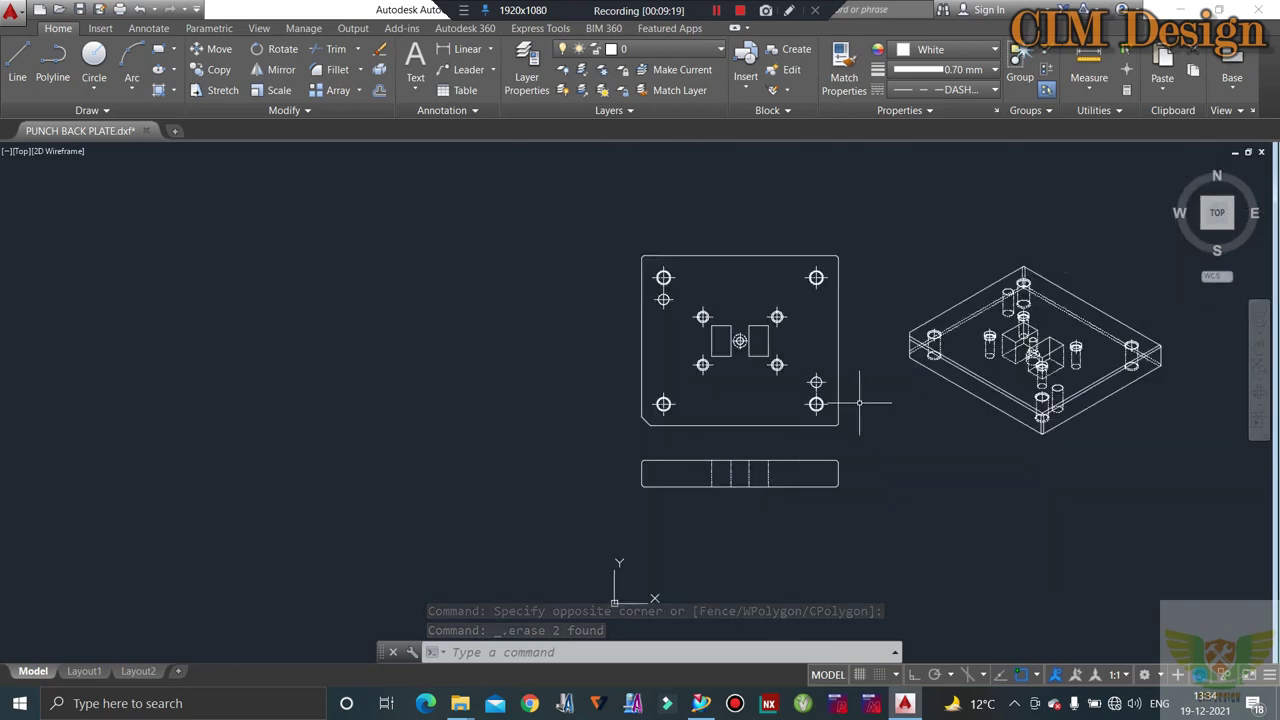
scroll(745, 388, "up", 2)
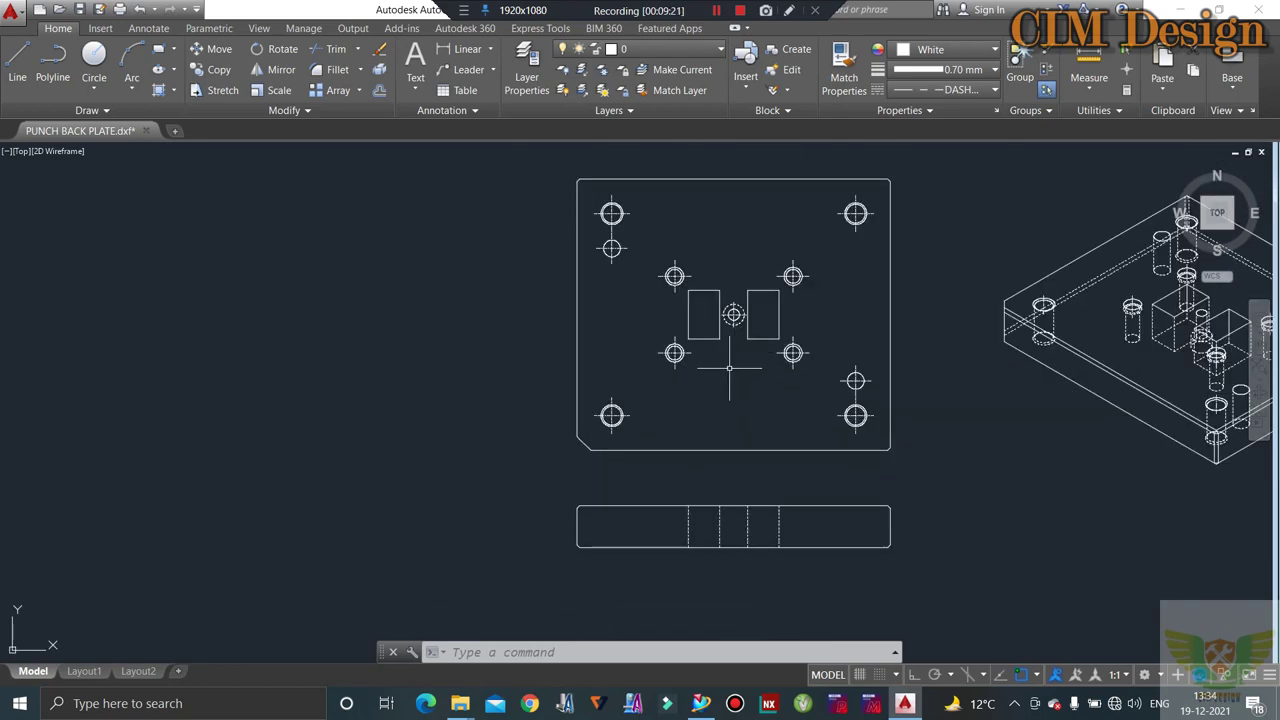
scroll(704, 568, "up", 4)
scroll(723, 487, "down", 4)
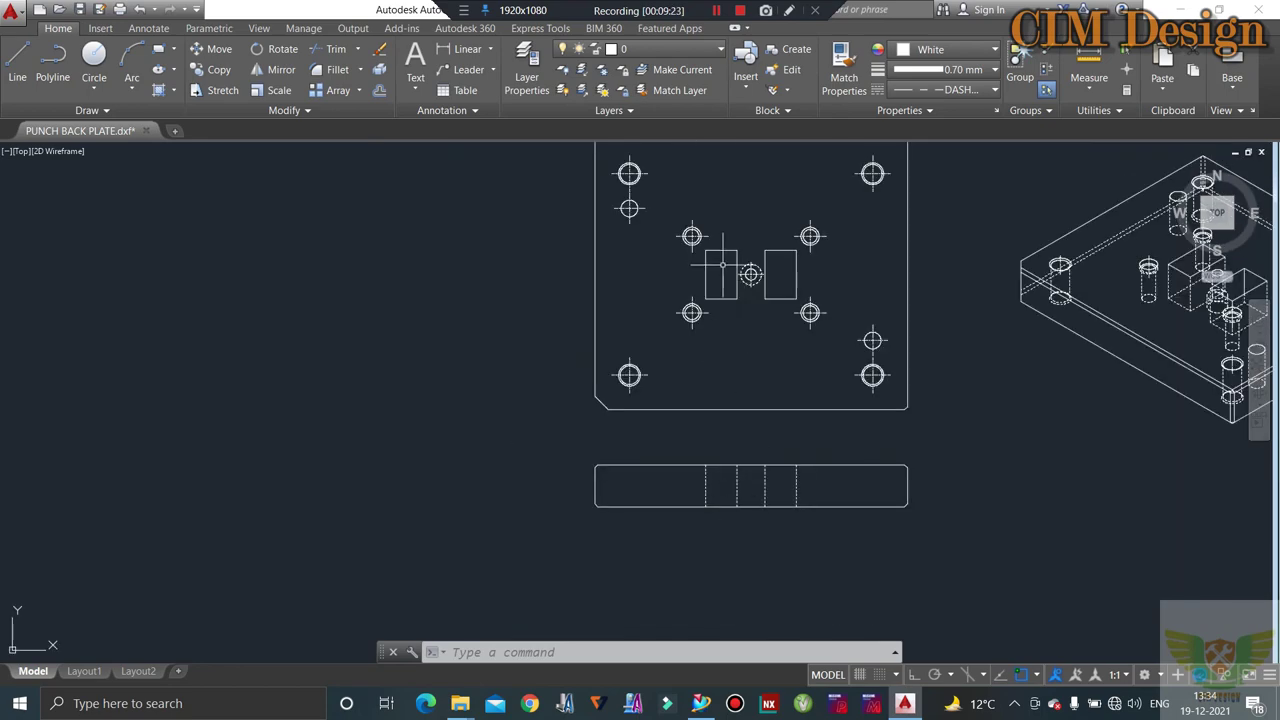
scroll(708, 480, "down", 2)
scroll(670, 280, "up", 2)
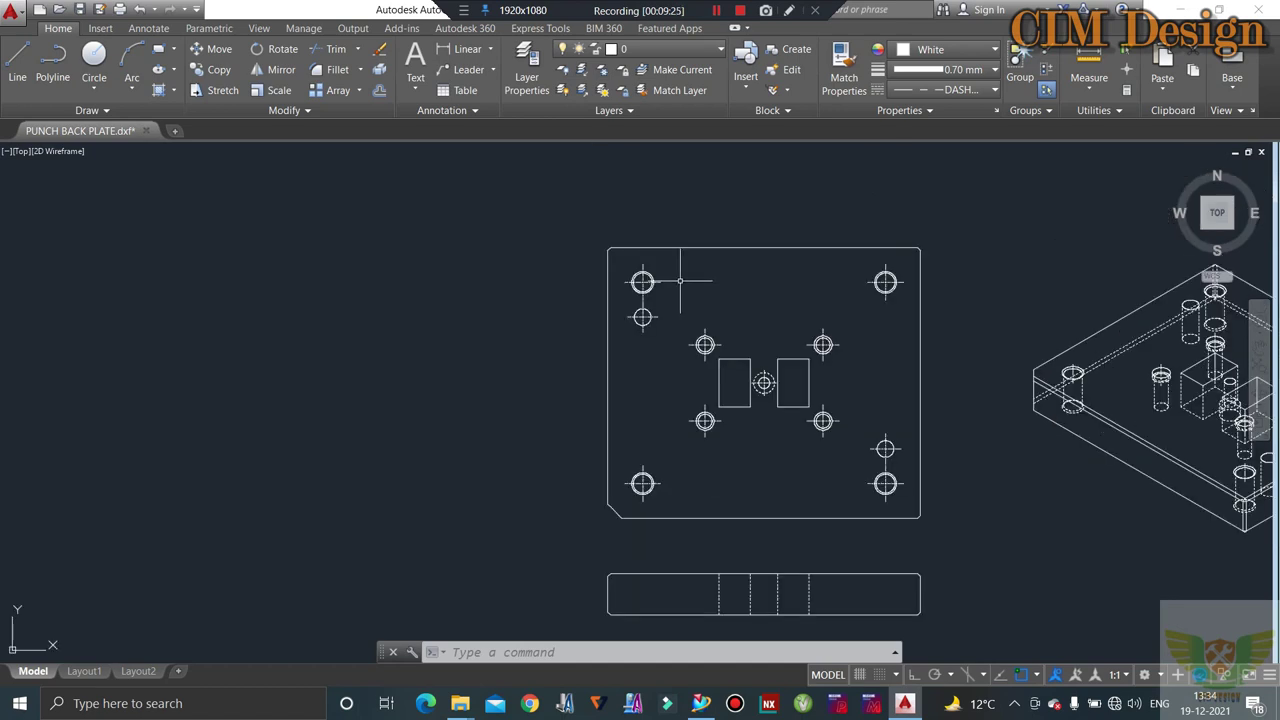
scroll(686, 277, "up", 2)
scroll(686, 270, "down", 4)
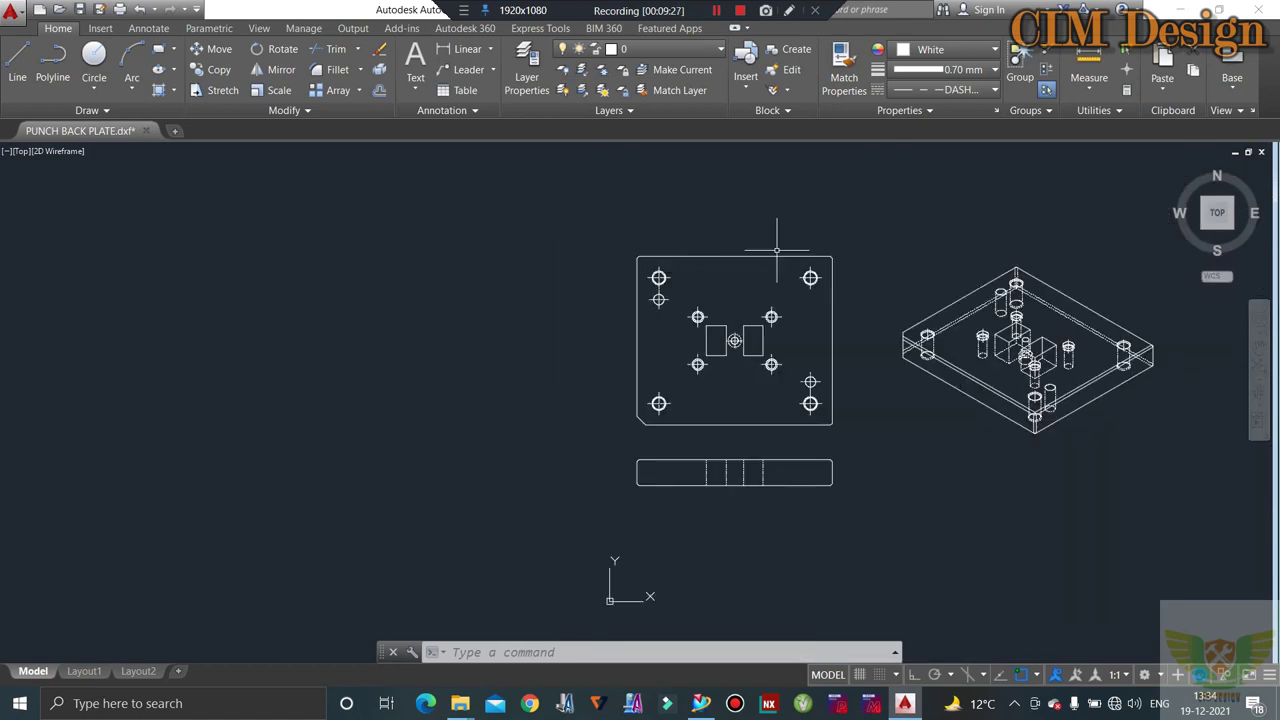
scroll(679, 273, "up", 4)
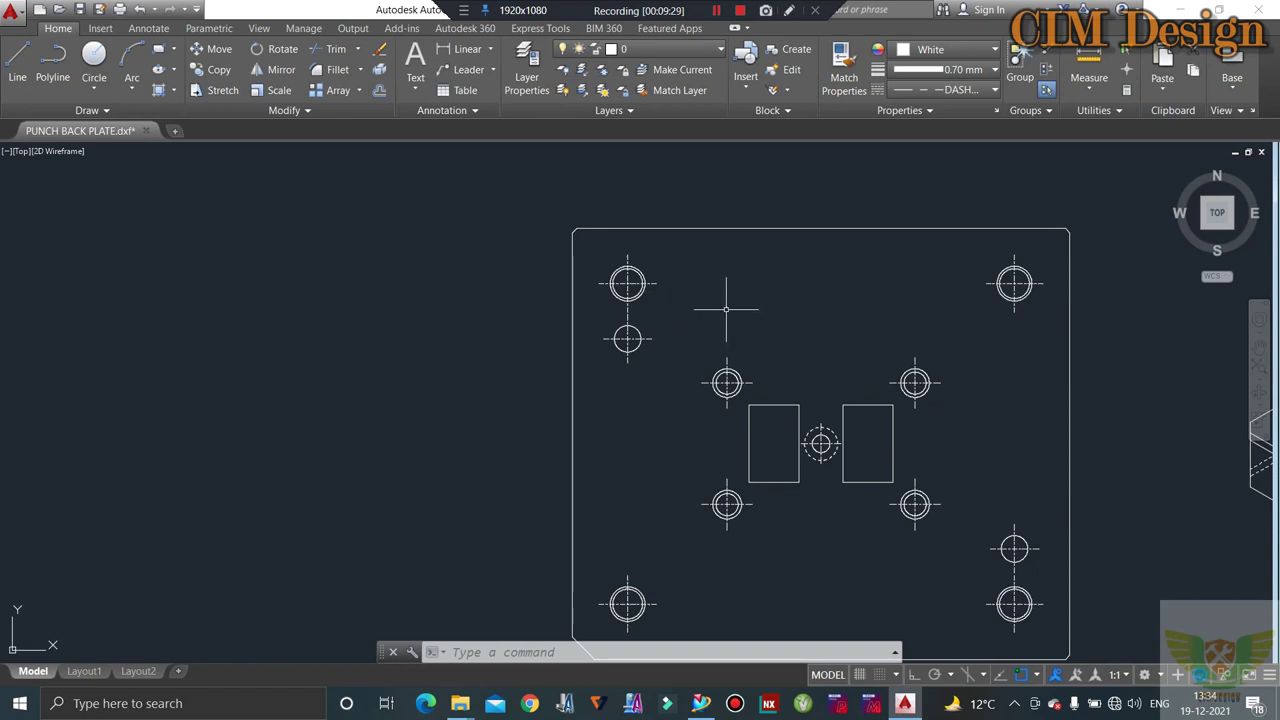
- Erase the upper-left hole circles and two holes beside the left rectangle
left_click(703, 253)
left_click(599, 366)
key("Delete")
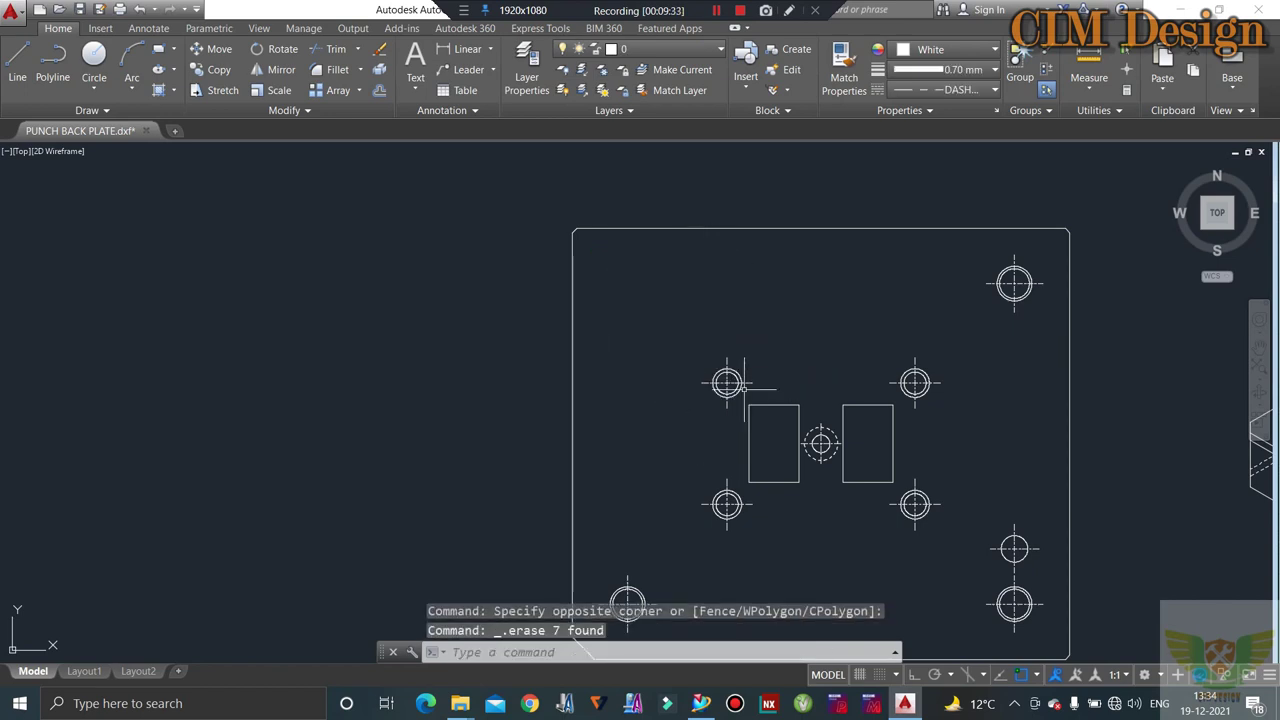
left_click(745, 355)
left_click(685, 400)
key("Delete")
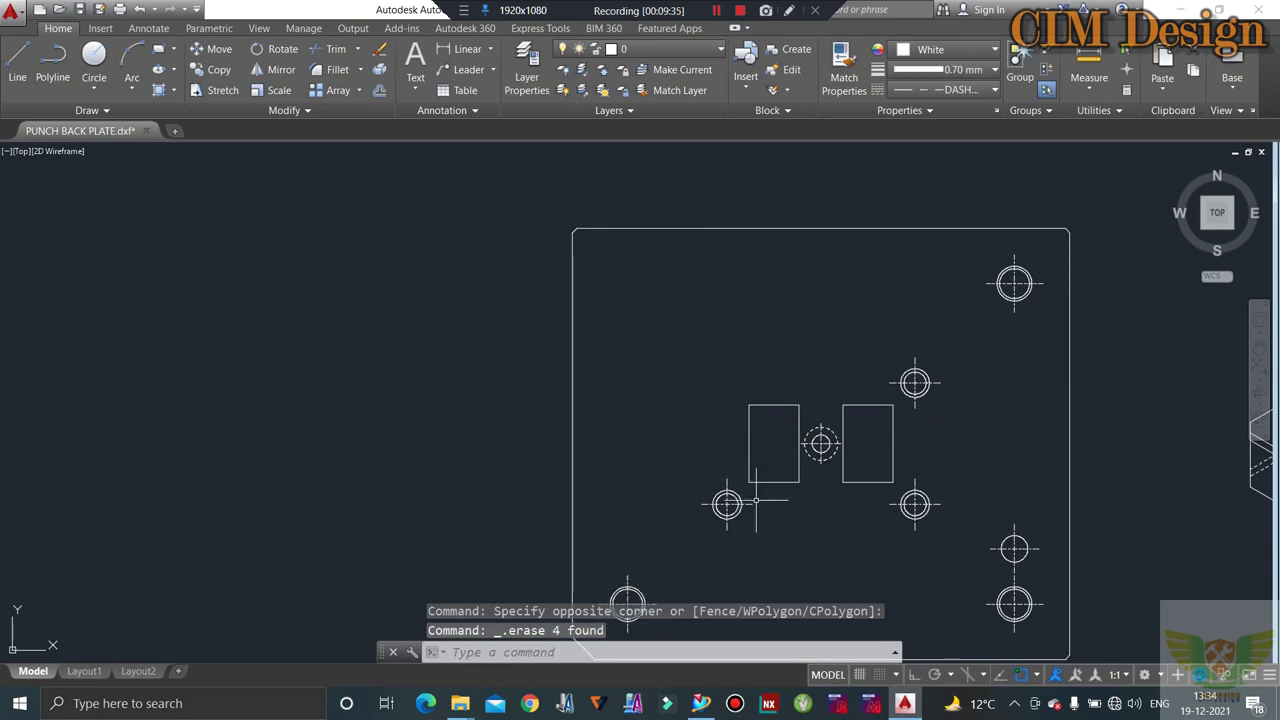
left_click(770, 470)
left_click(671, 543)
key("Delete")
- Erase the right-side column of holes
scroll(724, 375, "down", 3)
scroll(724, 379, "down", 2)
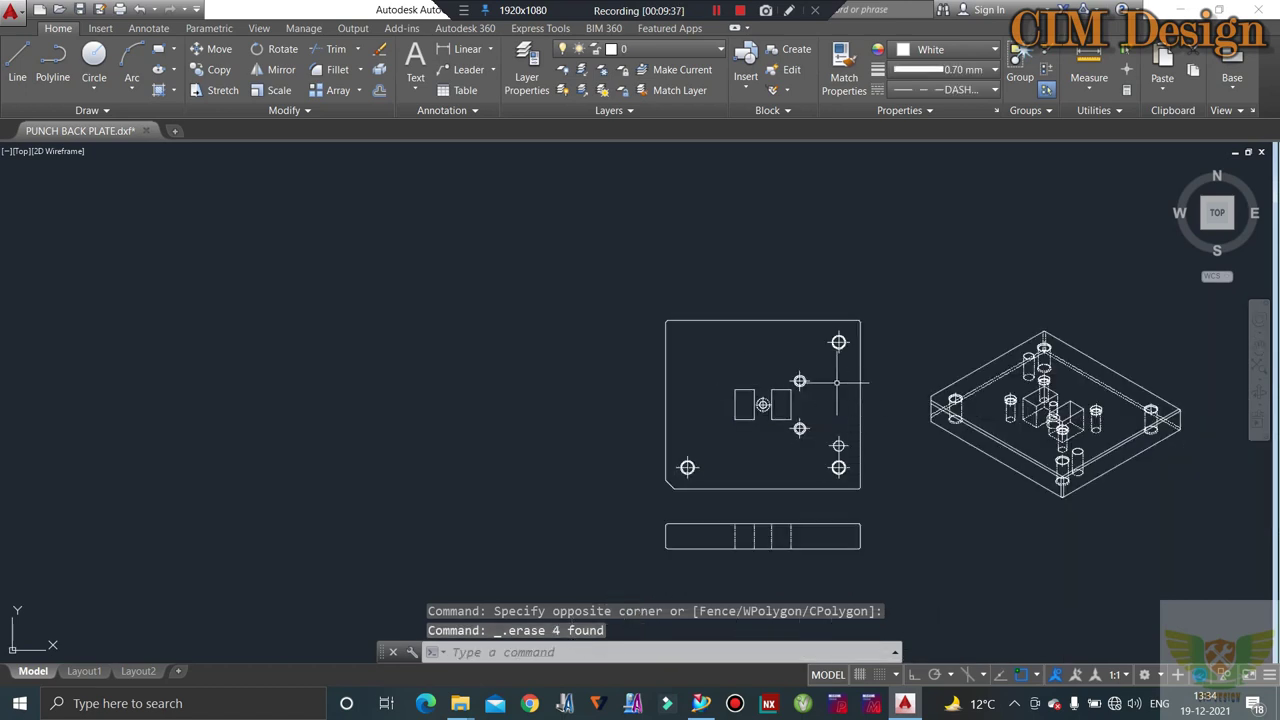
left_click(856, 329)
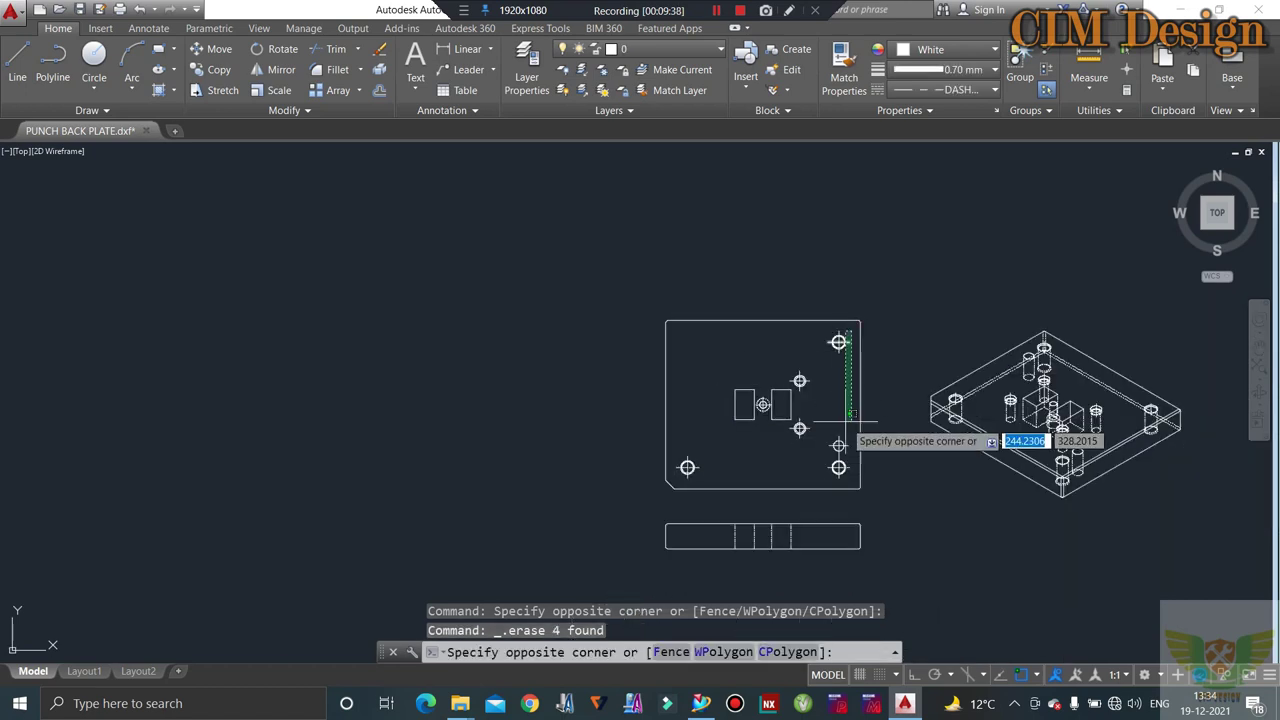
left_click(797, 472)
key("Delete")
- Erase the centre hole between the two rectangles
scroll(746, 432, "up", 5)
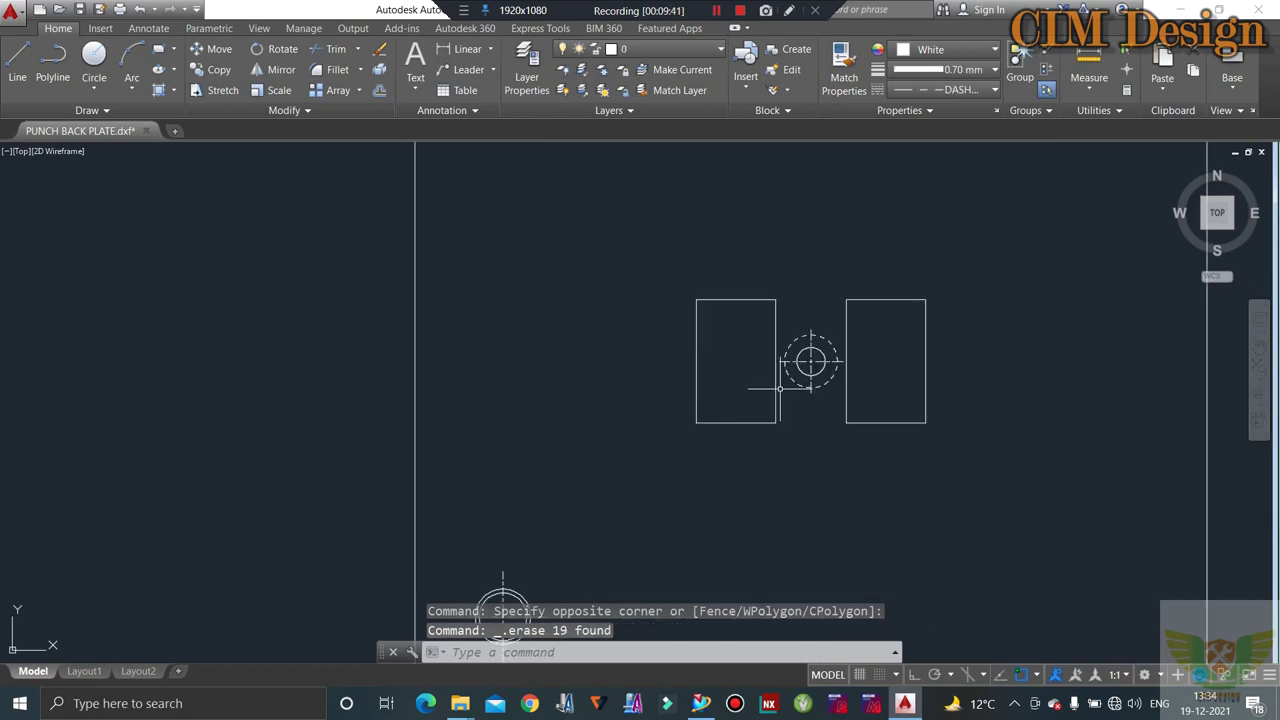
left_click(818, 325)
left_click(795, 388)
key("Delete")
scroll(793, 350, "down", 3)
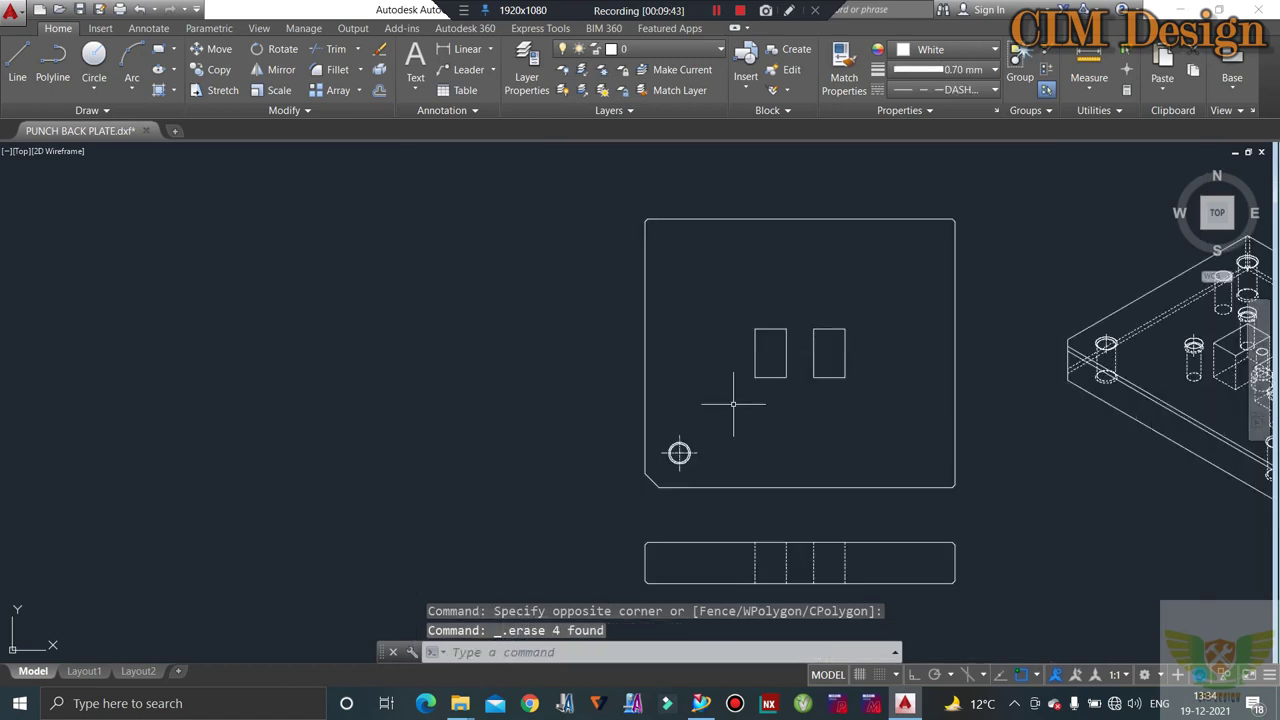
scroll(680, 456, "up", 5)
scroll(612, 450, "down", 3)
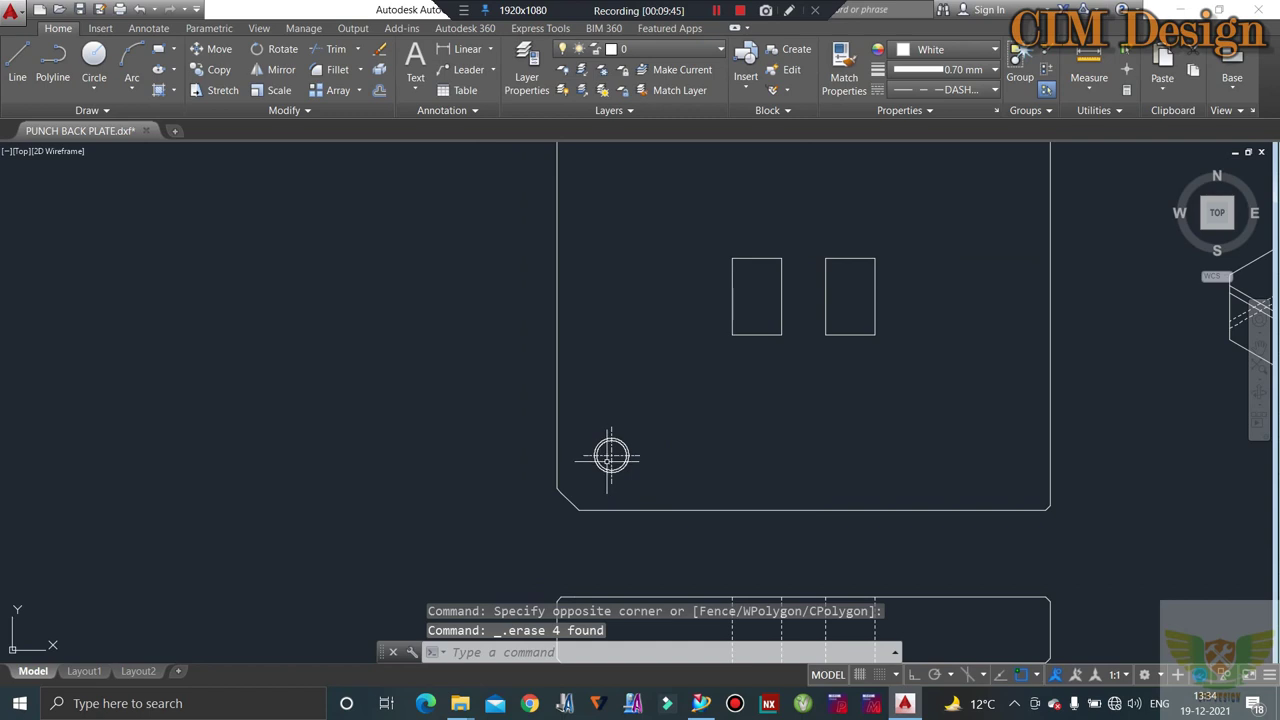
scroll(611, 456, "down", 2)
scroll(607, 408, "down", 2)
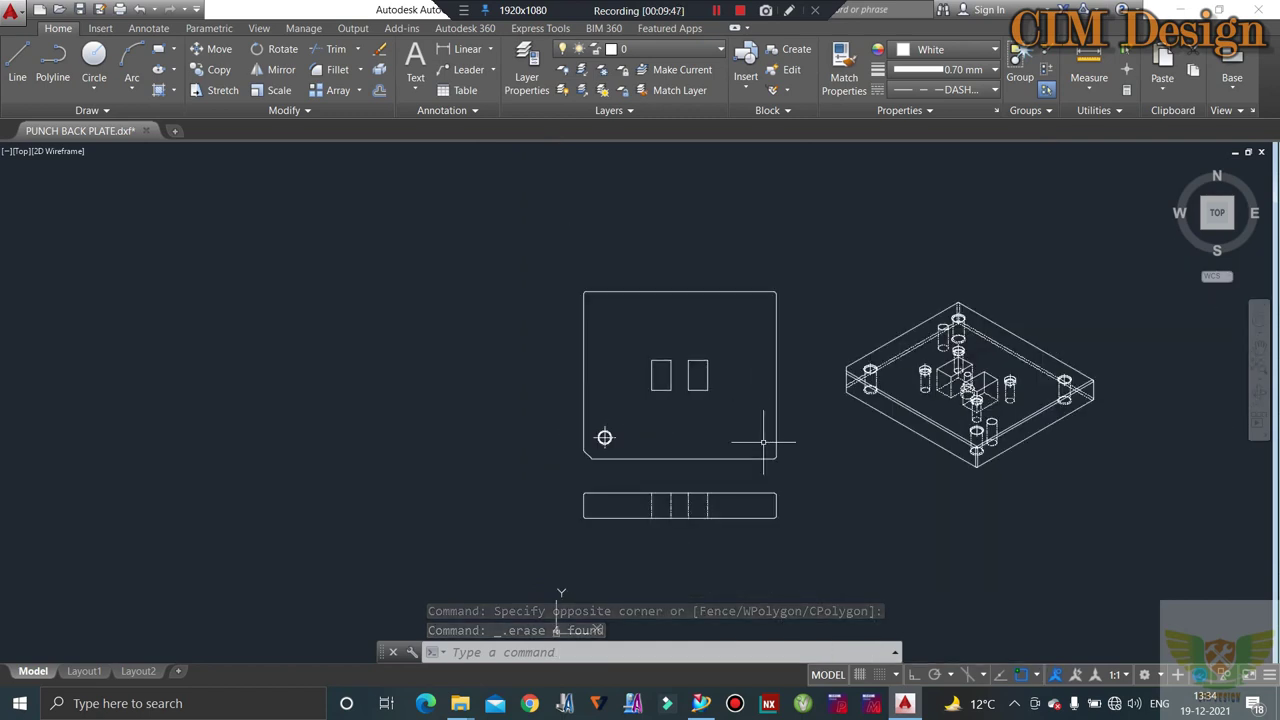
scroll(636, 375, "up", 2)
scroll(651, 352, "down", 2)
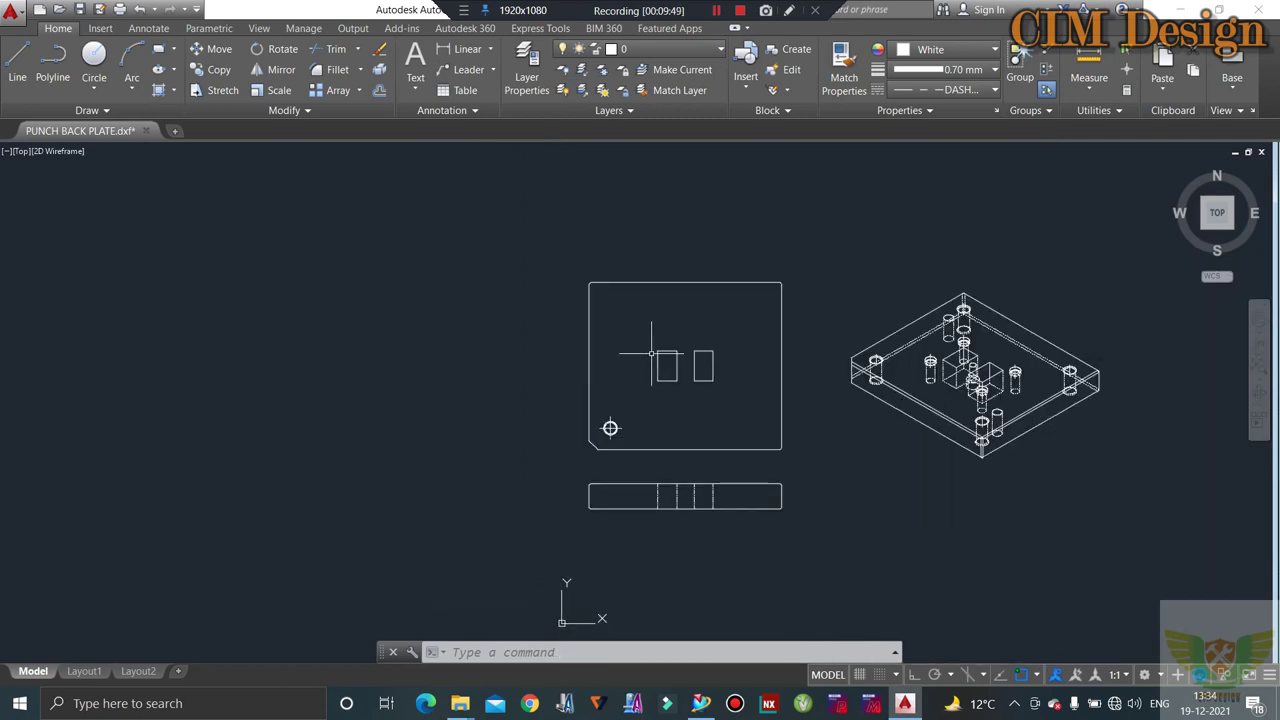
- Draw a vertical centre line from the left rectangle's top midpoint to its bottom midpoint
scroll(660, 352, "up", 4)
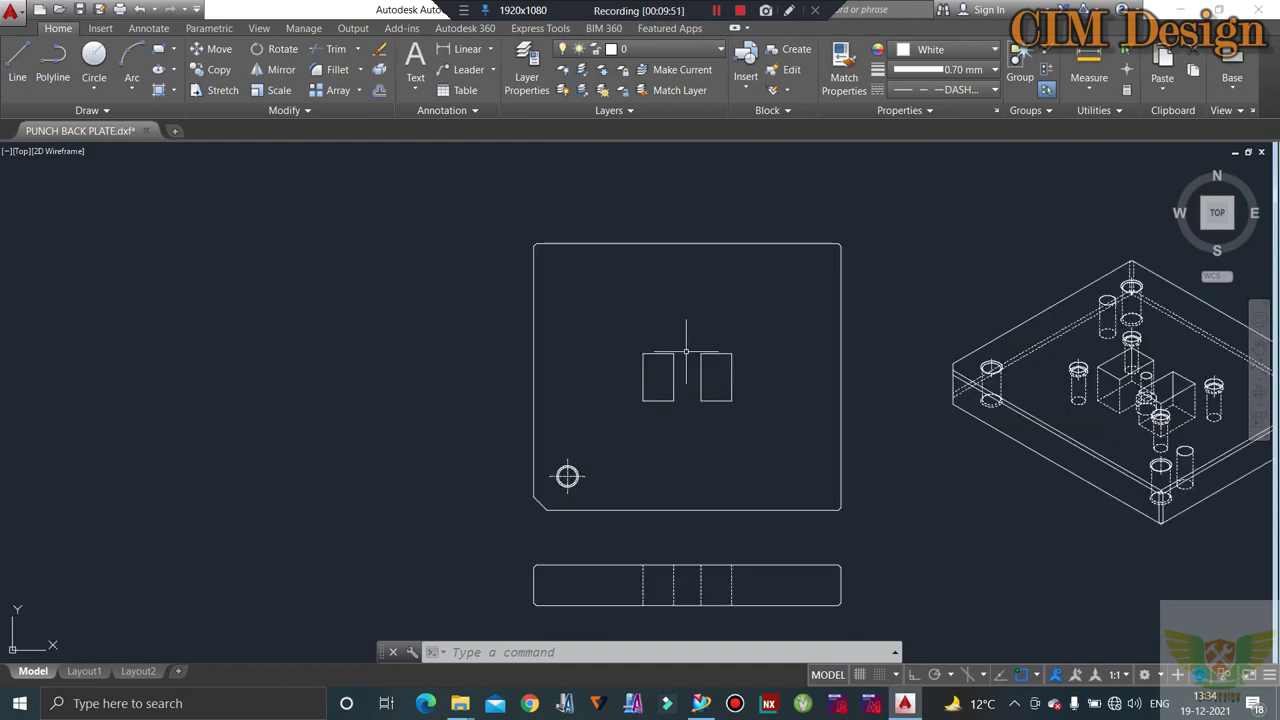
scroll(645, 366, "down", 2)
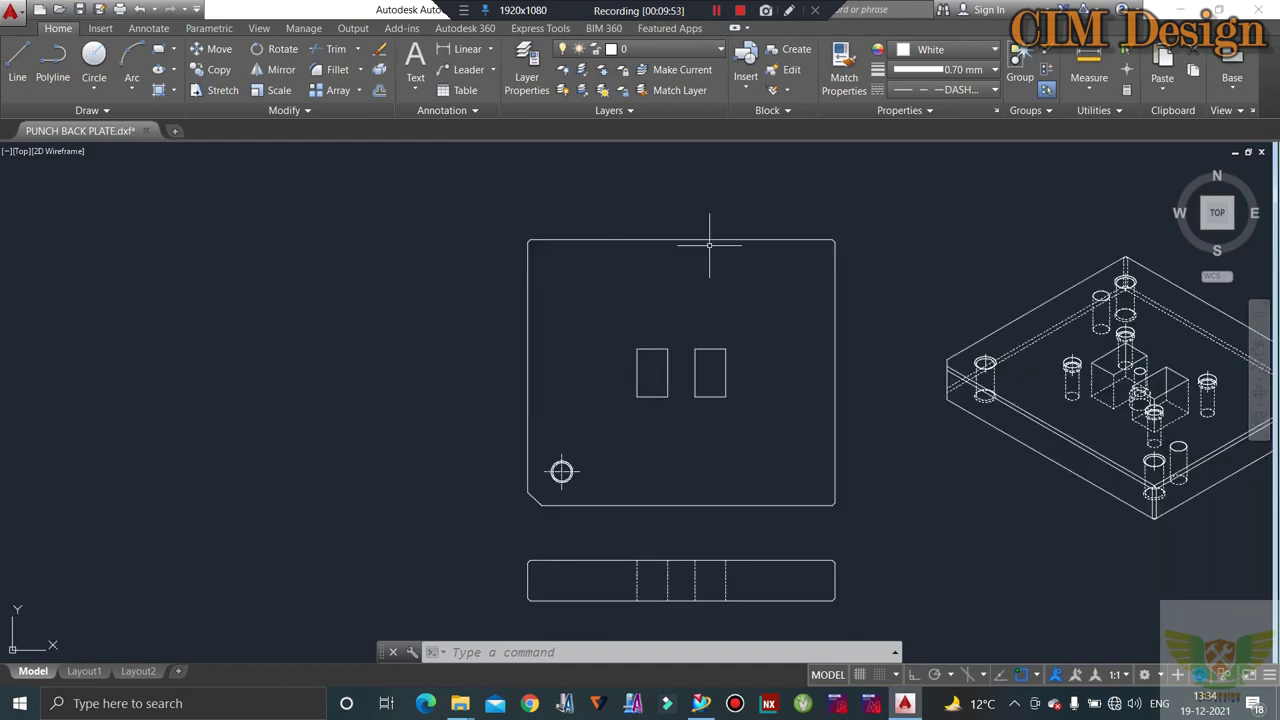
scroll(652, 392, "up", 3)
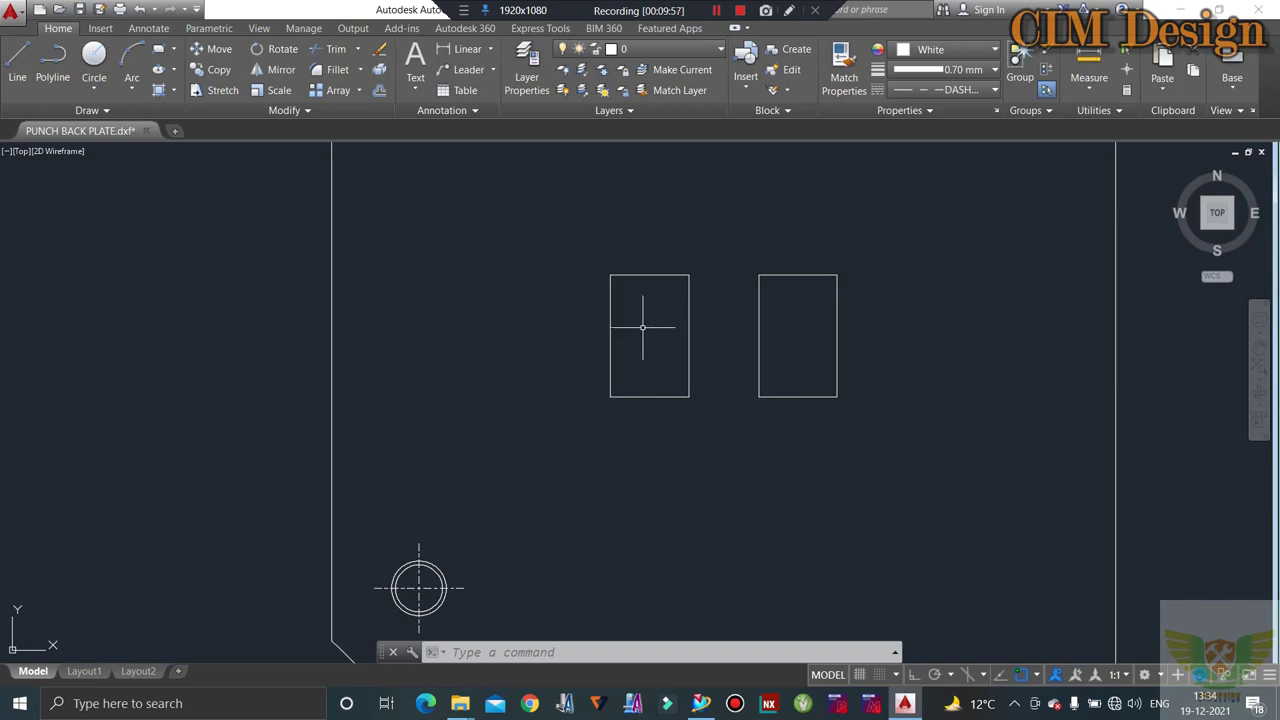
scroll(664, 338, "down", 2)
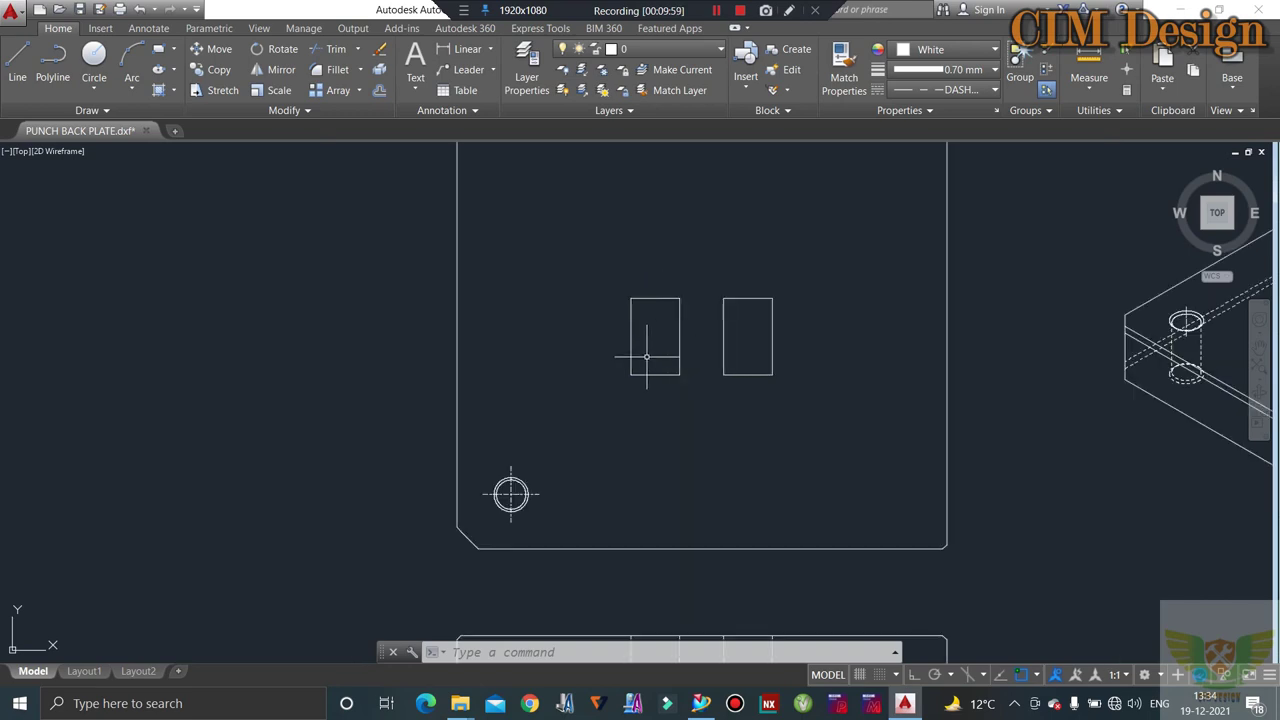
left_click(27, 63)
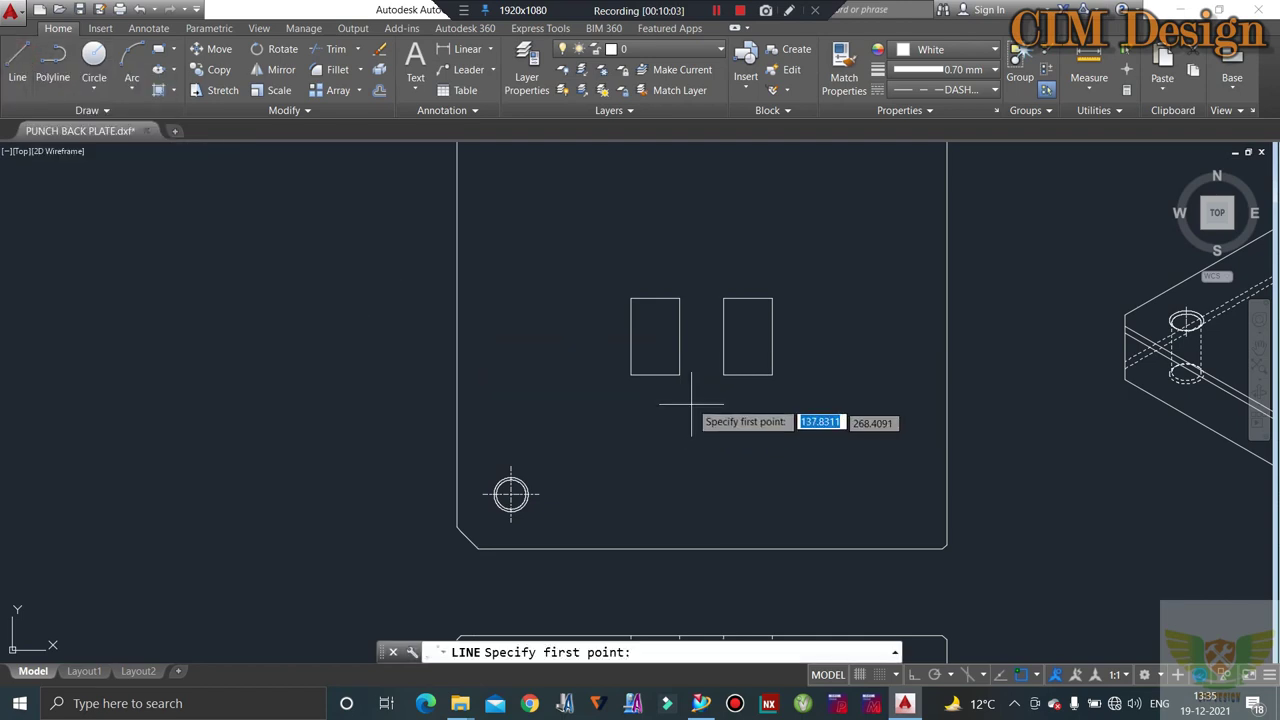
scroll(664, 361, "up", 2)
left_click(649, 260)
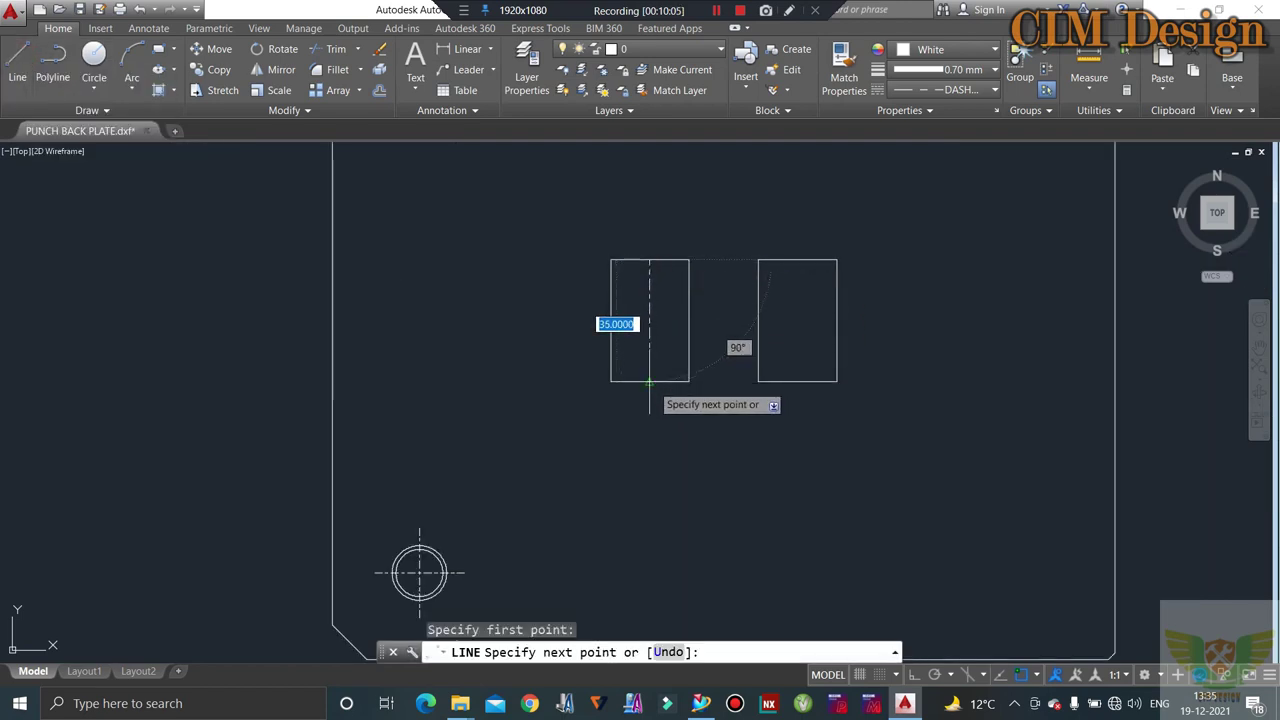
left_click(649, 381)
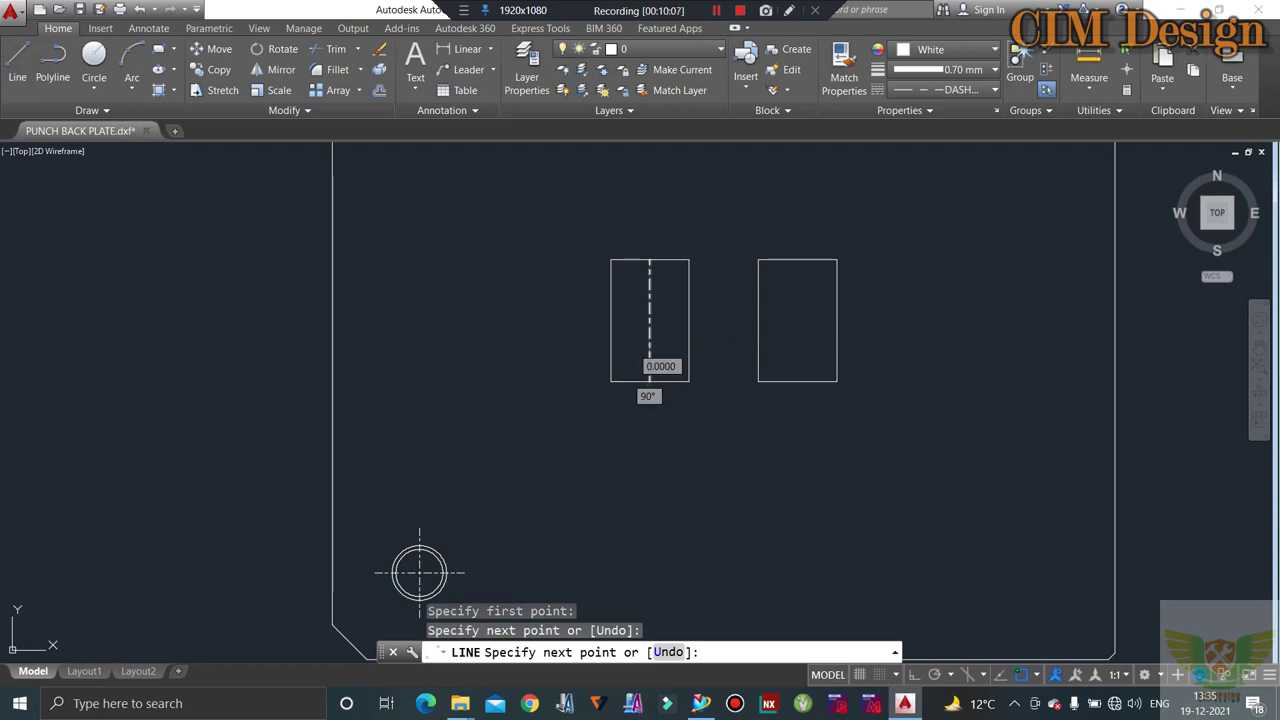
key("Escape")
- Draw the right rectangle's vertical centre line, then reset the linetype to ByLayer
left_click(24, 66)
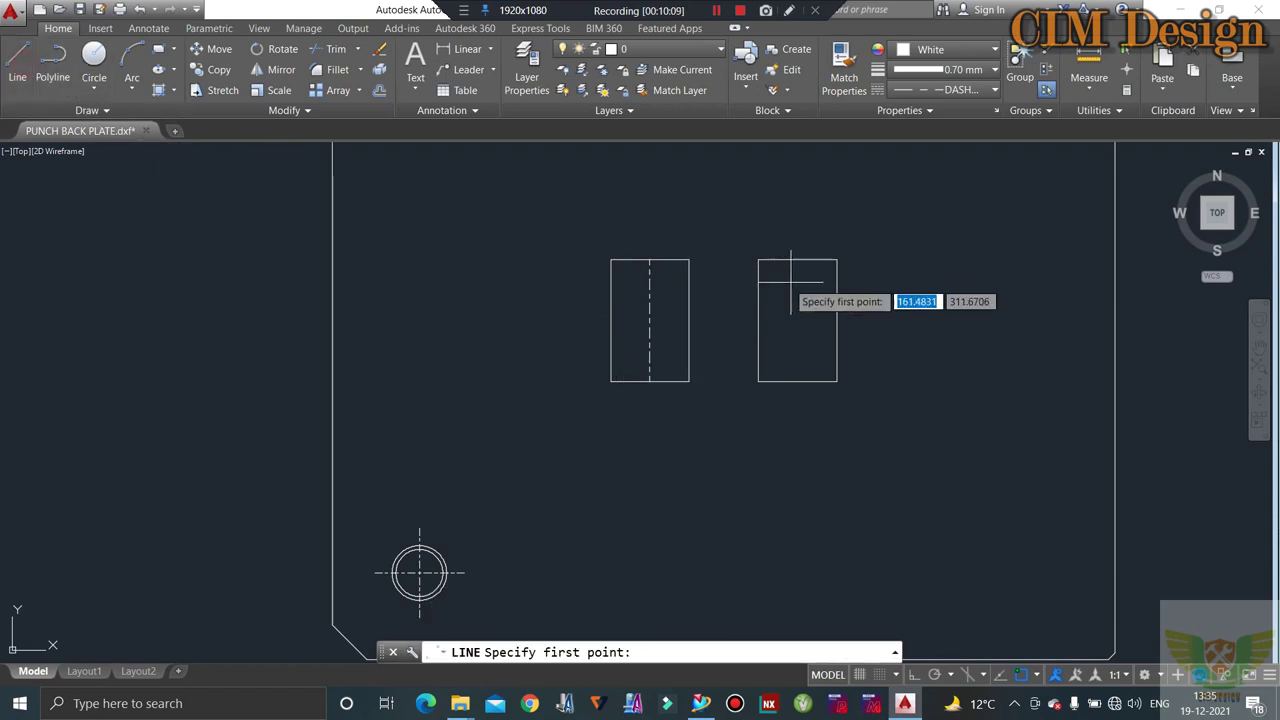
left_click(797, 260)
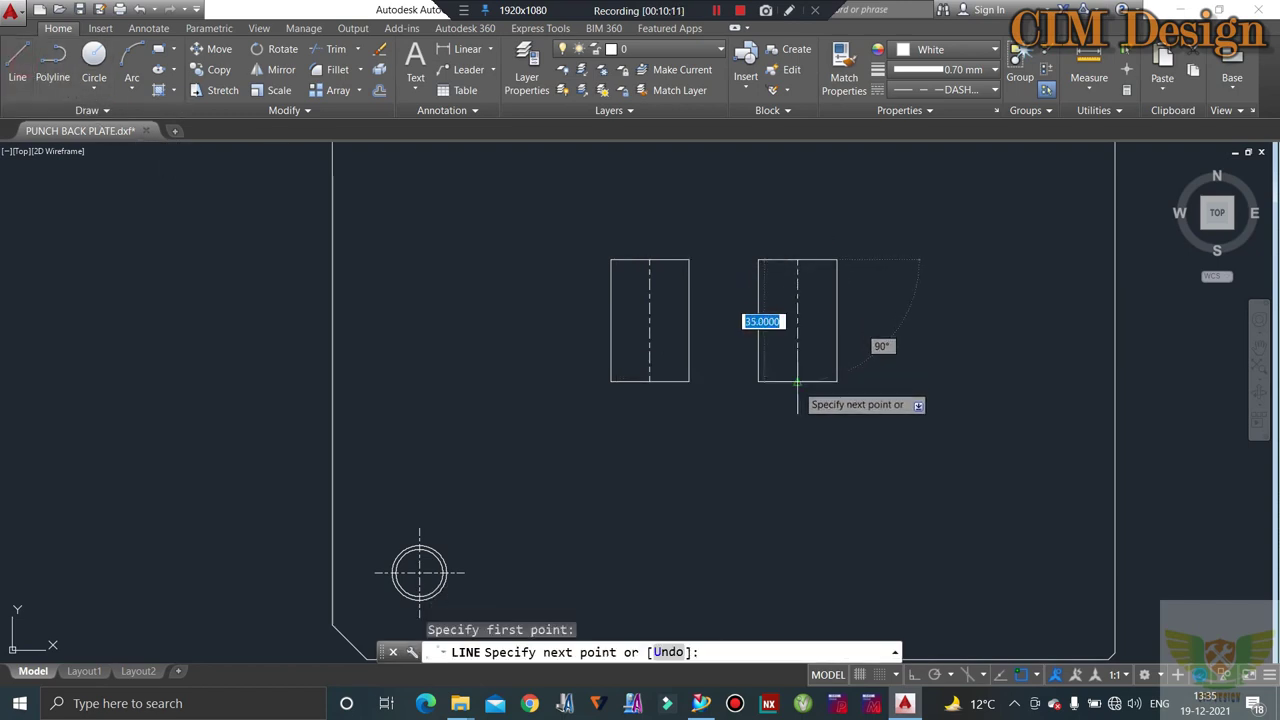
left_click(797, 381)
key("Escape")
scroll(631, 314, "up", 2)
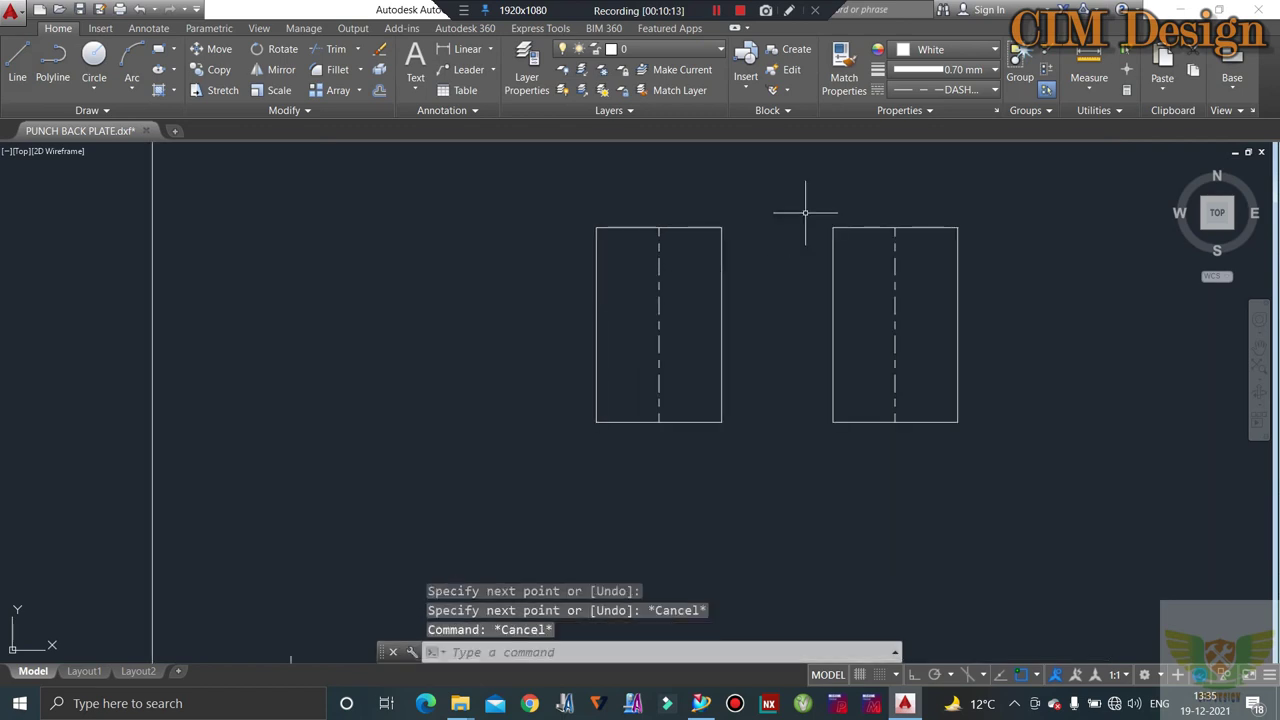
left_click(955, 90)
- Set the linetype to ByLayer and draw a radius-6 circle on the left rectangle's centre line
left_click(950, 110)
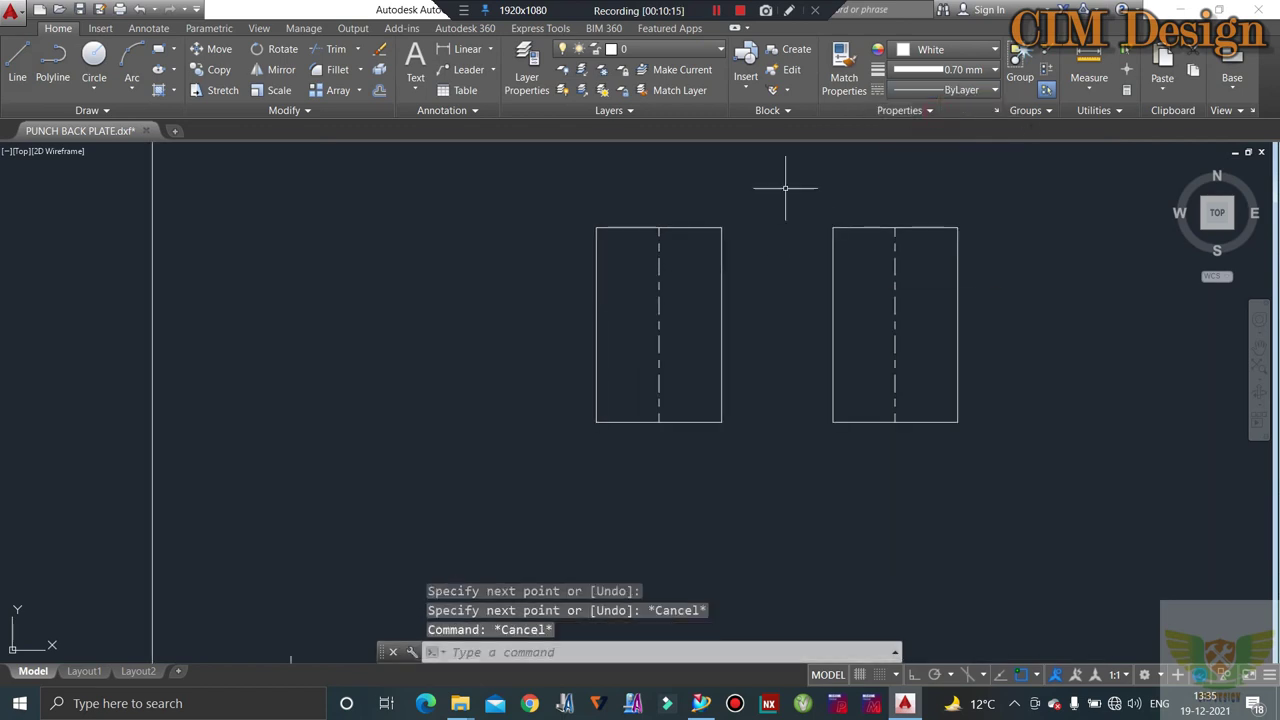
left_click(103, 57)
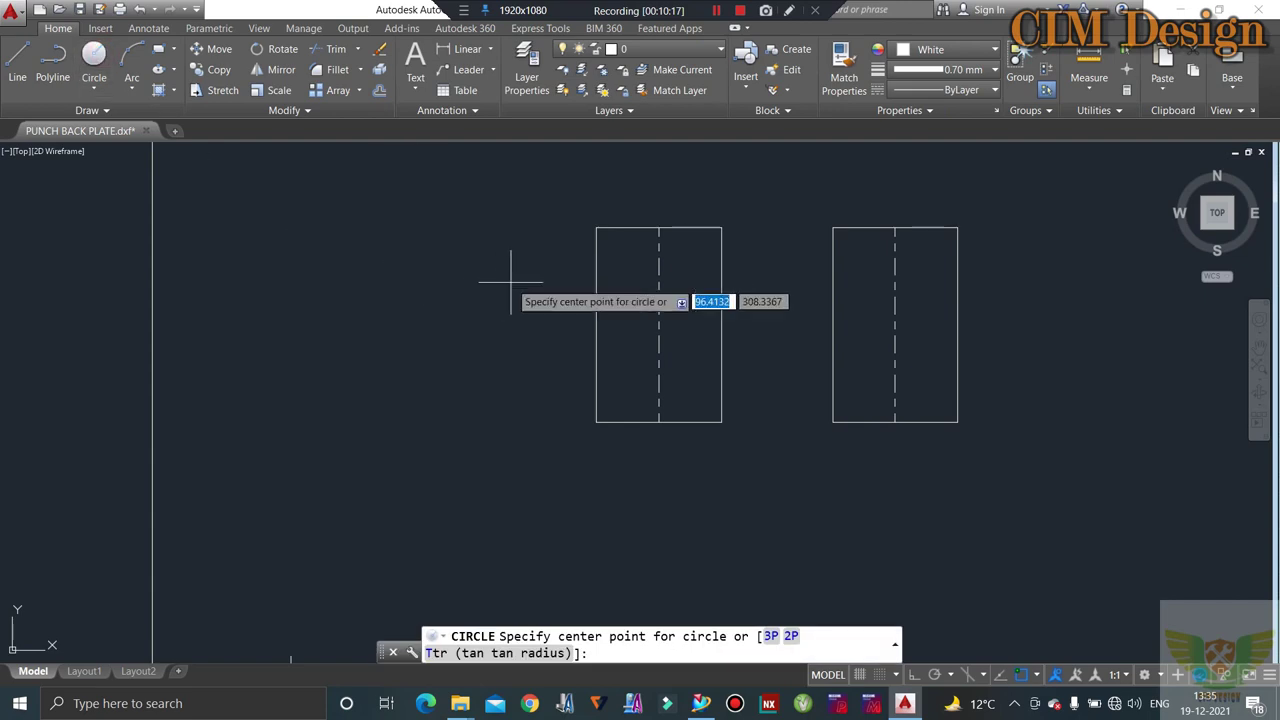
left_click(659, 325)
type("6")
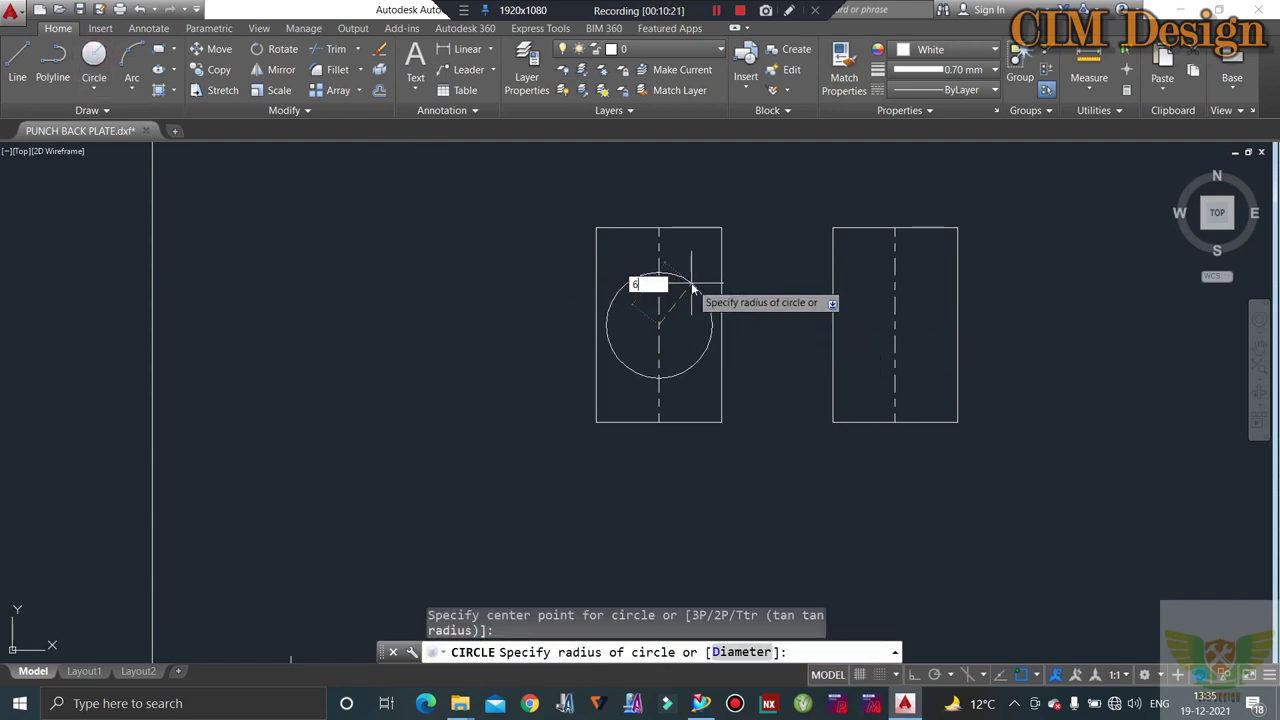
key("Return")
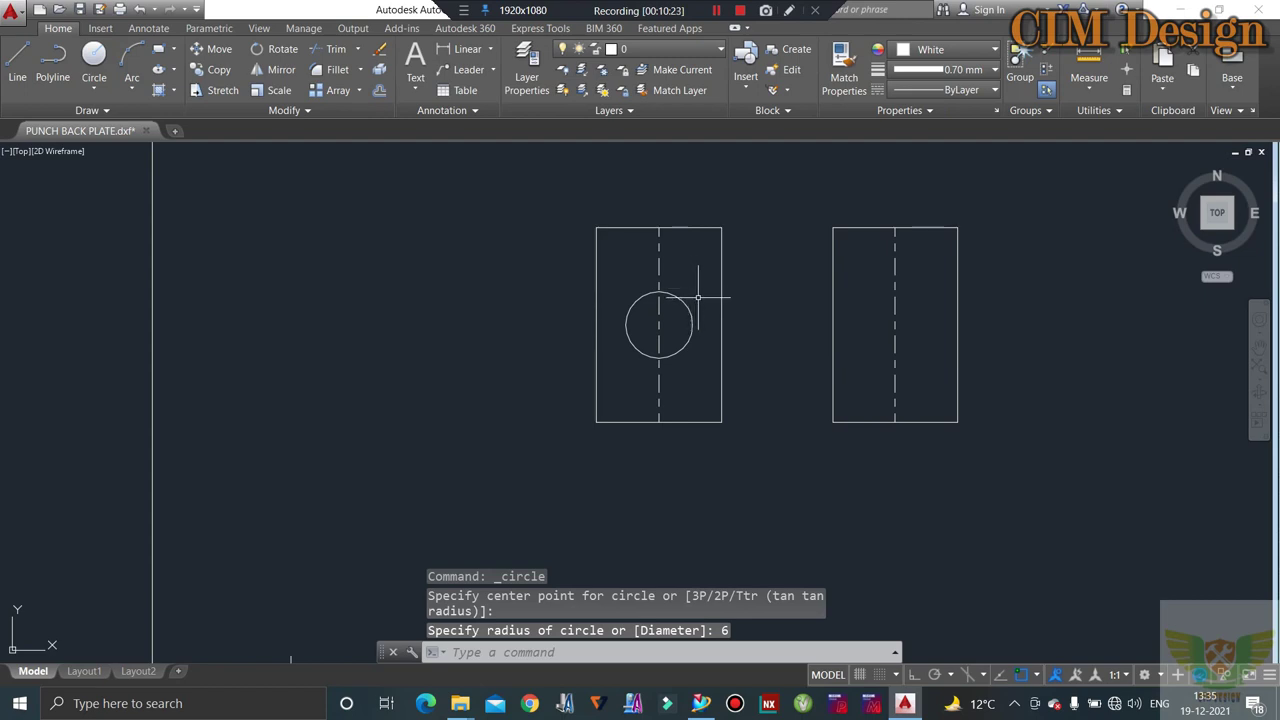
scroll(677, 285, "down", 2)
scroll(674, 285, "up", 2)
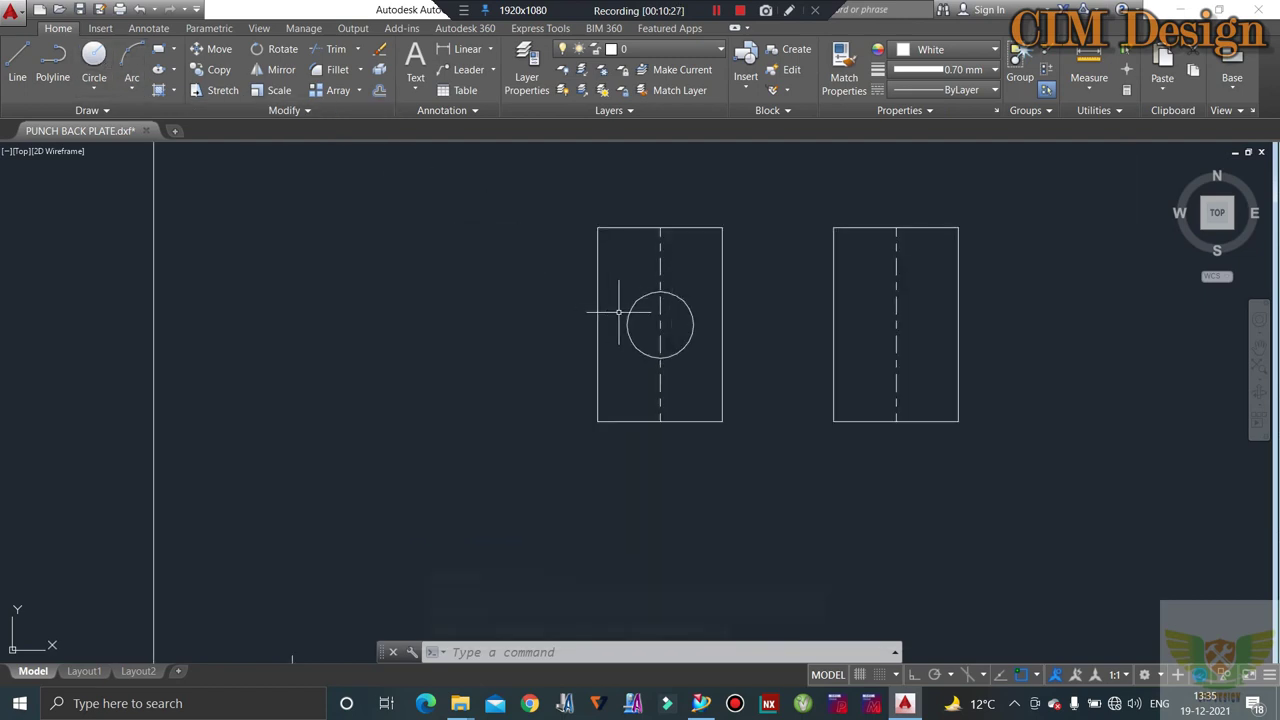
- Draw a matching radius-6 circle on the right rectangle's centre line
left_click(94, 60)
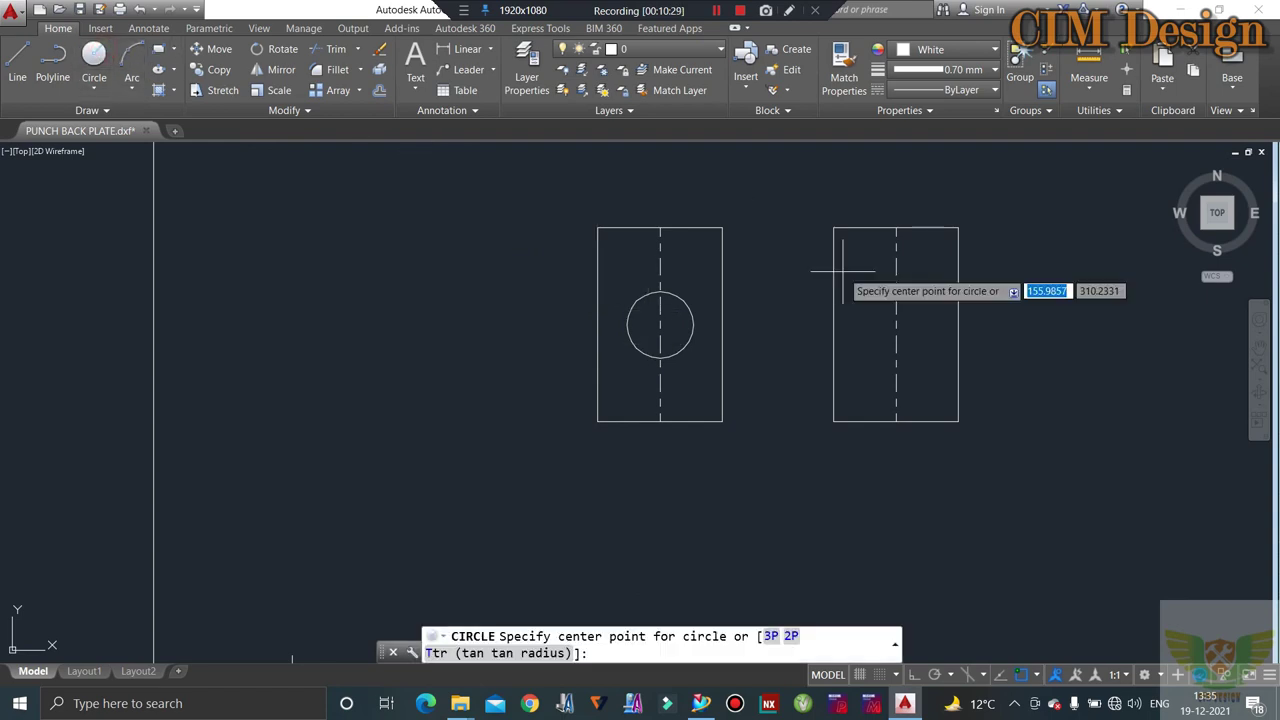
left_click(896, 326)
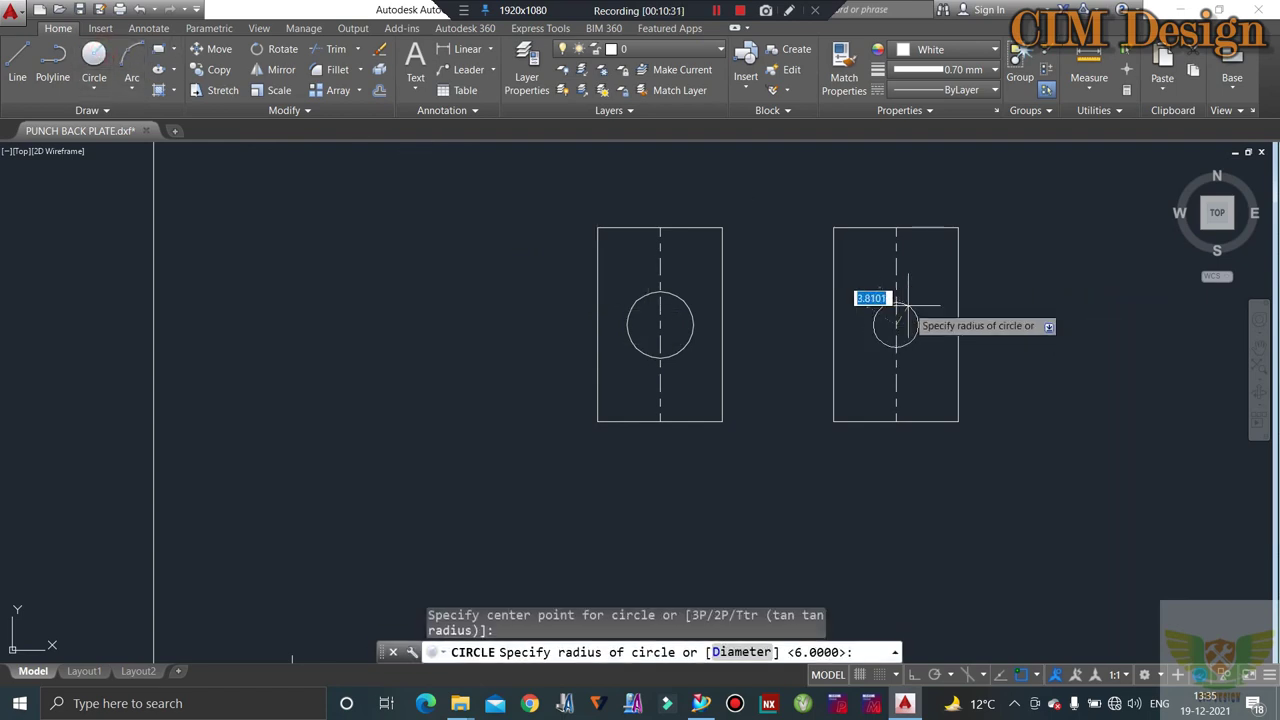
type("6")
key("Return")
key("Escape")
scroll(486, 494, "down", 5)
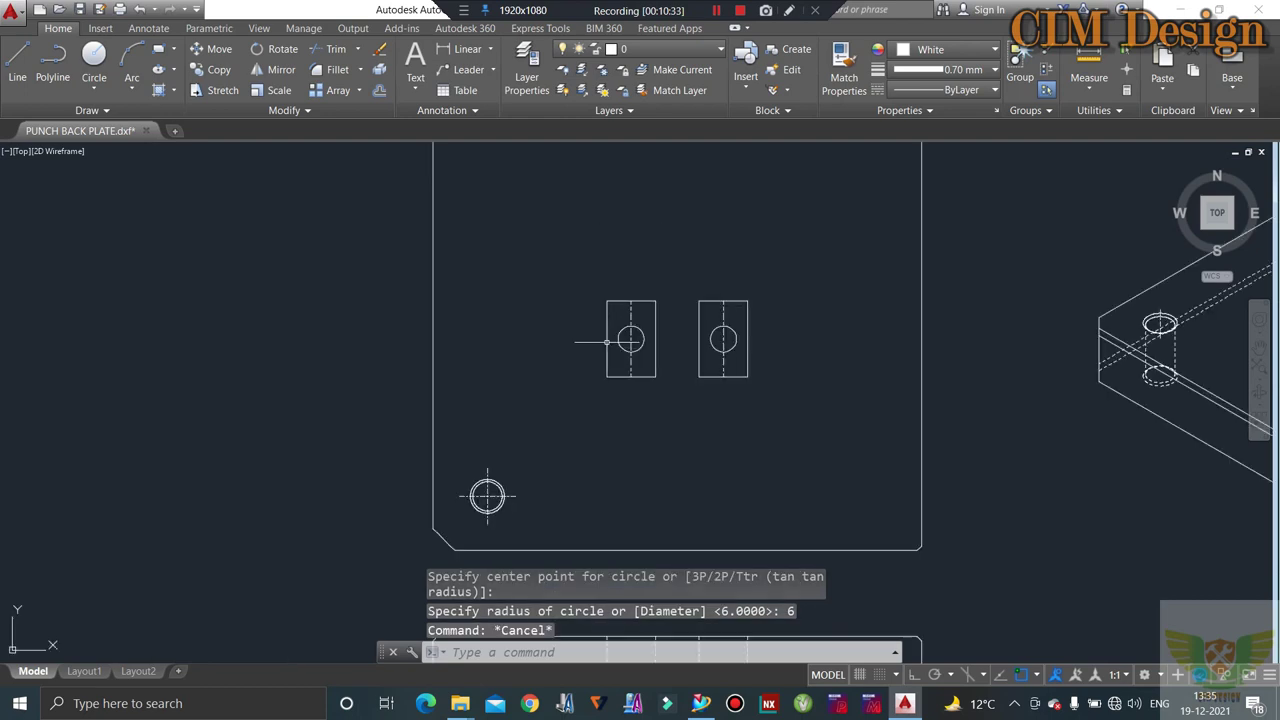
scroll(400, 592, "up", 3)
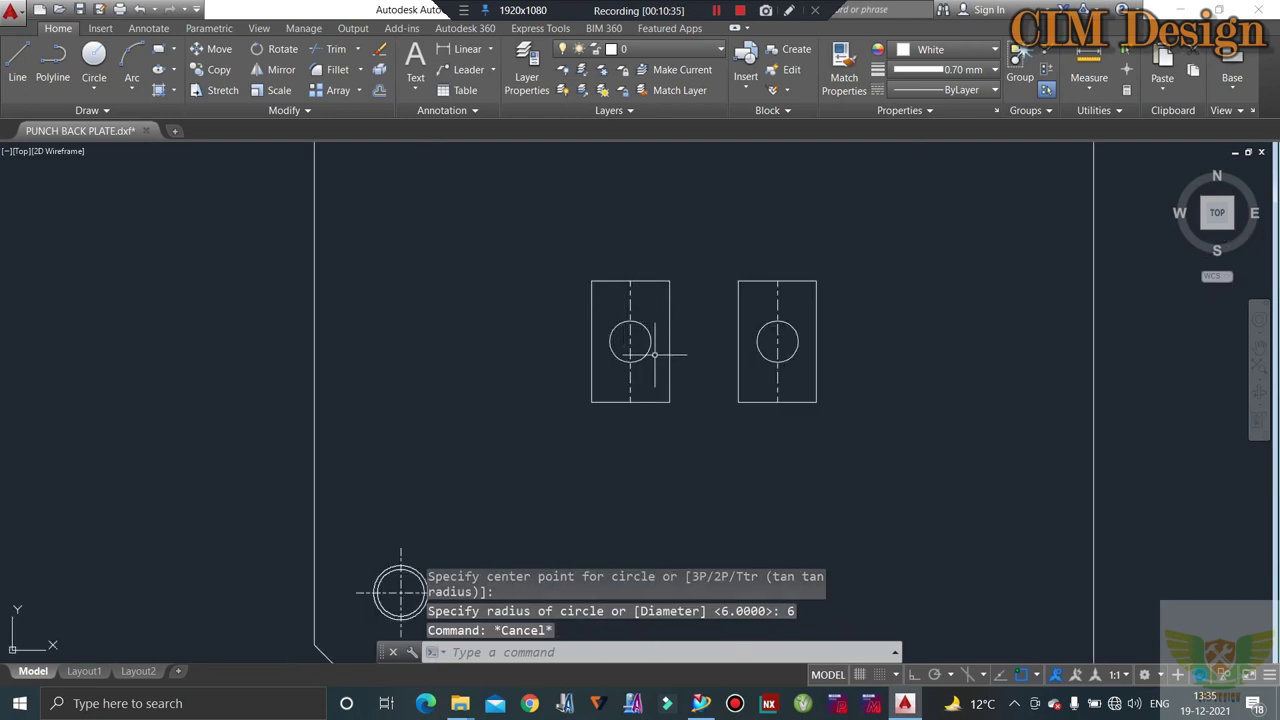
- Delete the dashed centre lines of both punch rectangles
scroll(613, 309, "up", 2)
left_click(648, 300)
left_click(607, 282)
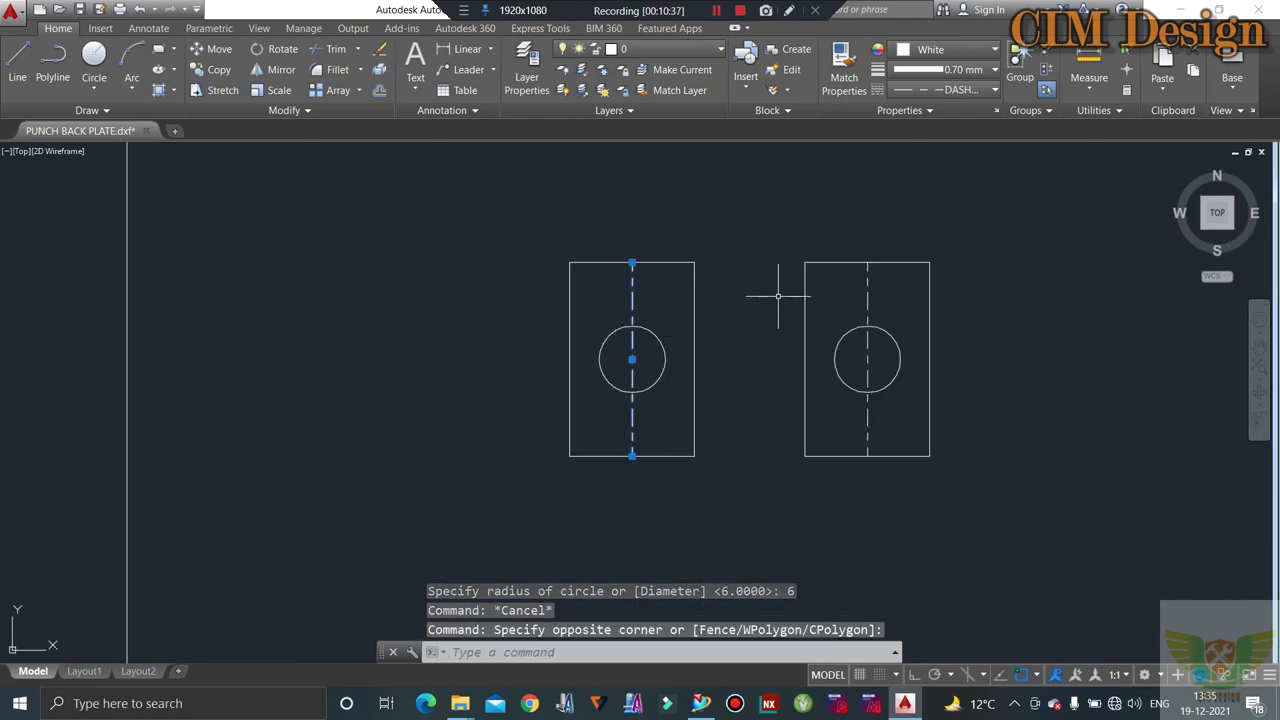
left_click(866, 286)
left_click(808, 263)
key("Delete")
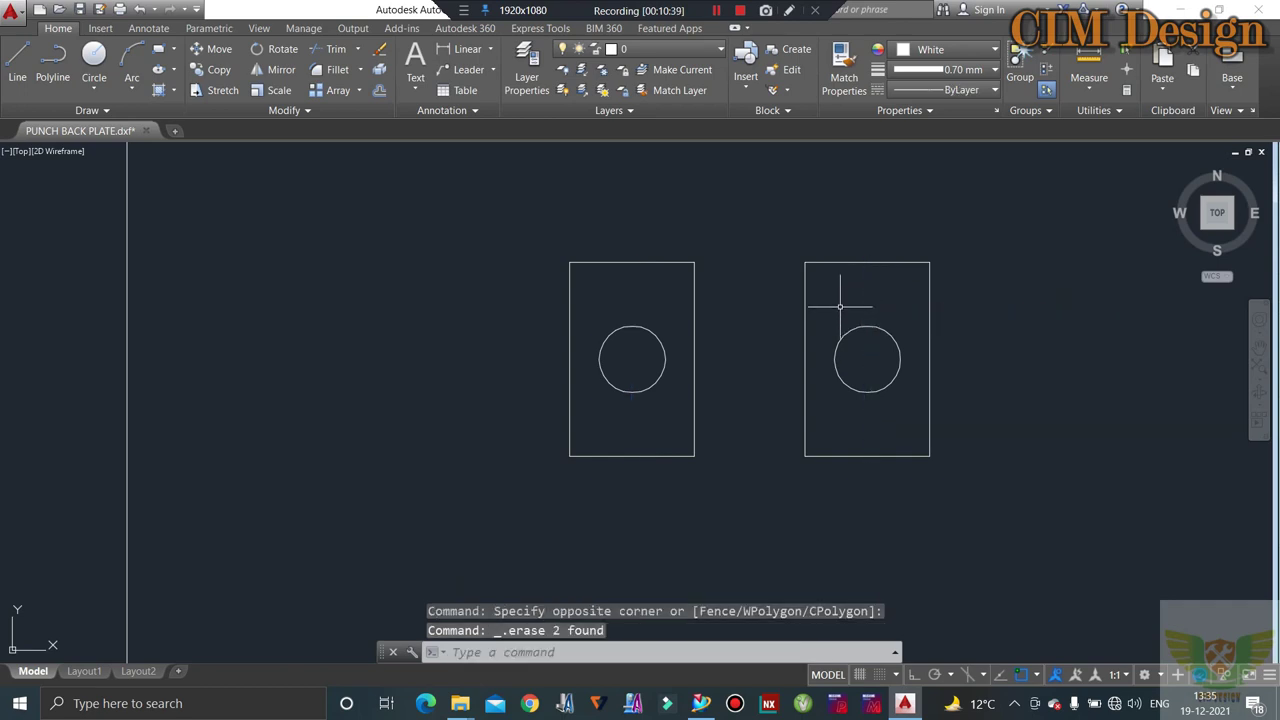
scroll(760, 273, "down", 4)
scroll(590, 447, "up", 2)
scroll(565, 450, "up", 4)
- Copy the bottom-left hole's centre mark onto the left and right punch circle centres
left_click(605, 412)
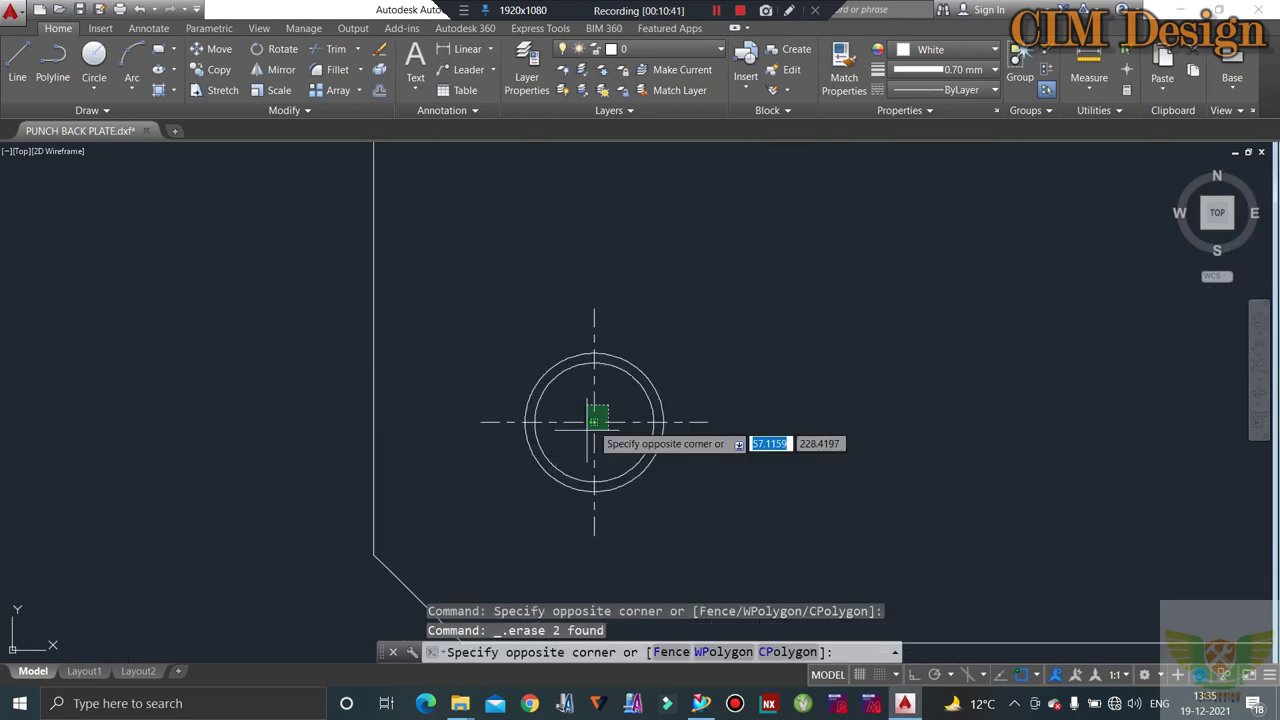
left_click(590, 430)
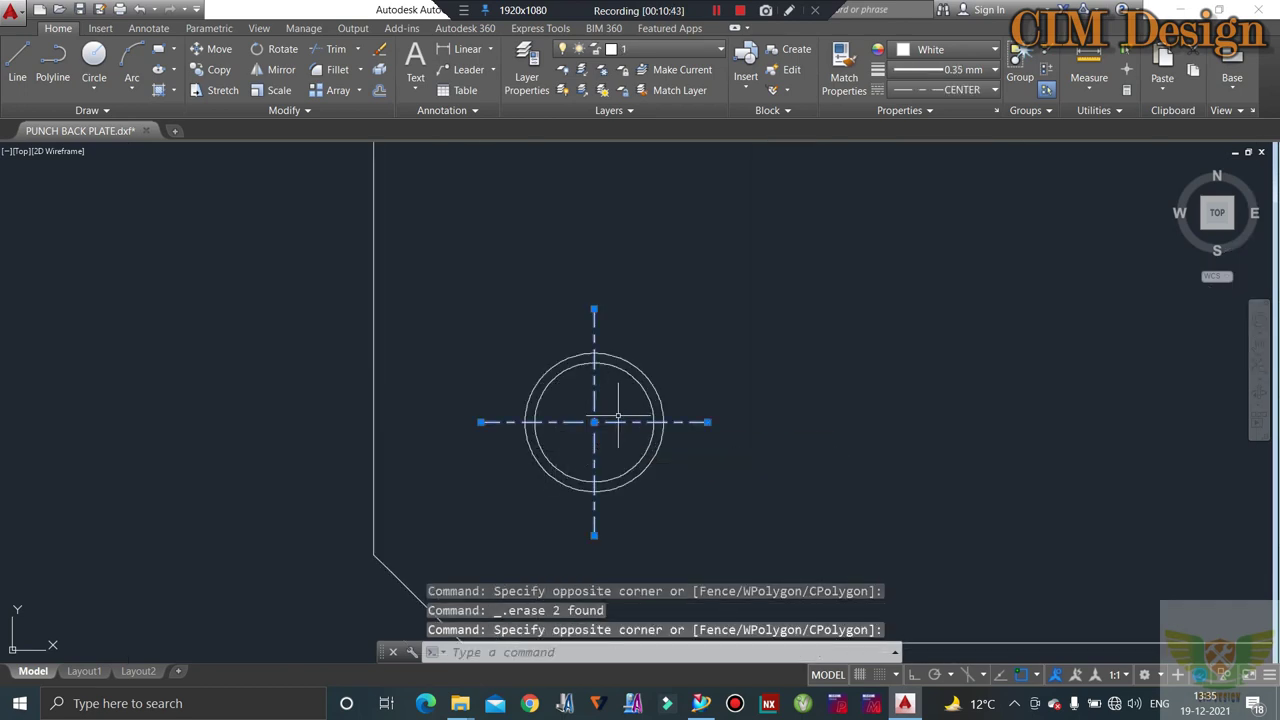
key("ctrl+c")
type("c")
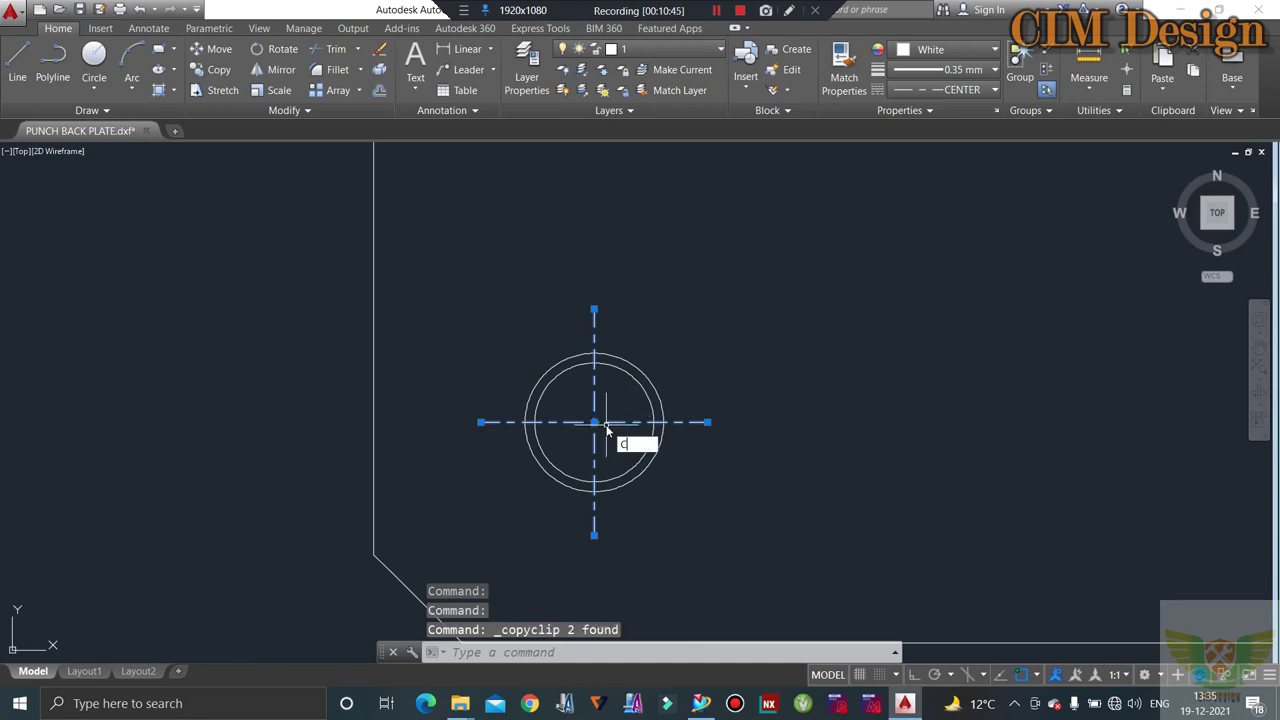
type("o")
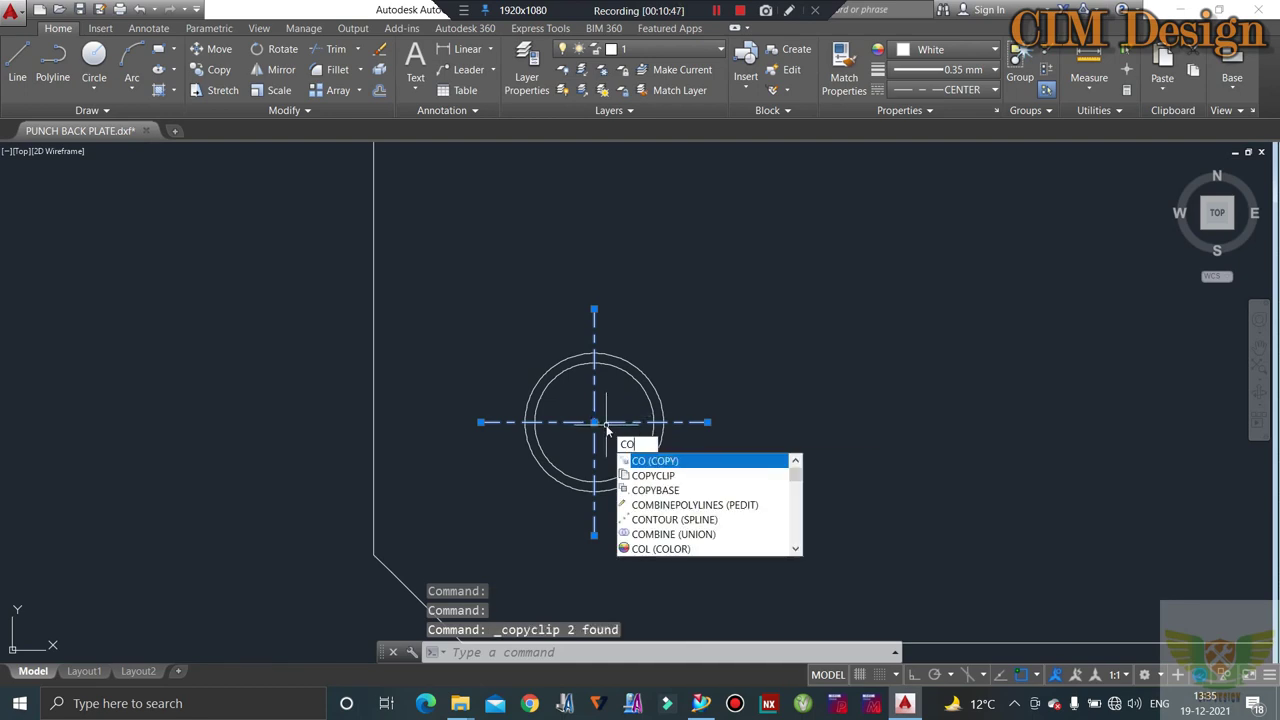
key("Return")
left_click(596, 422)
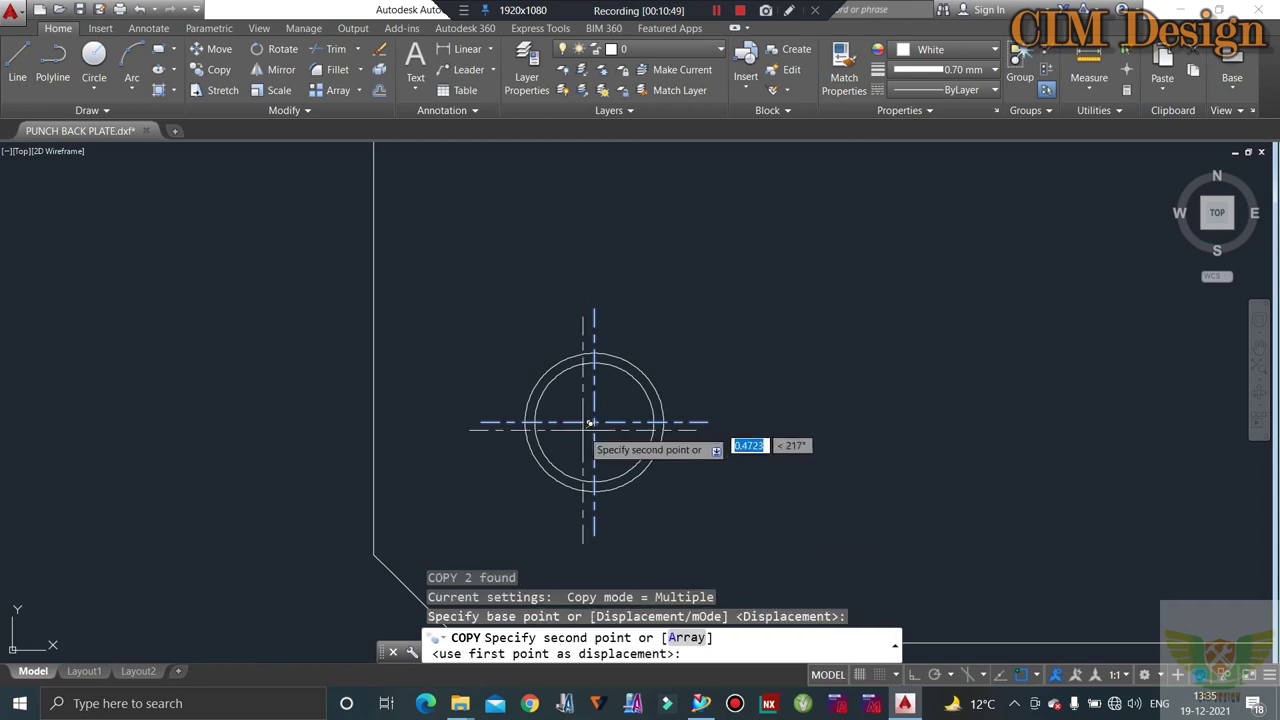
scroll(560, 428, "down", 5)
scroll(609, 353, "up", 5)
scroll(614, 320, "up", 3)
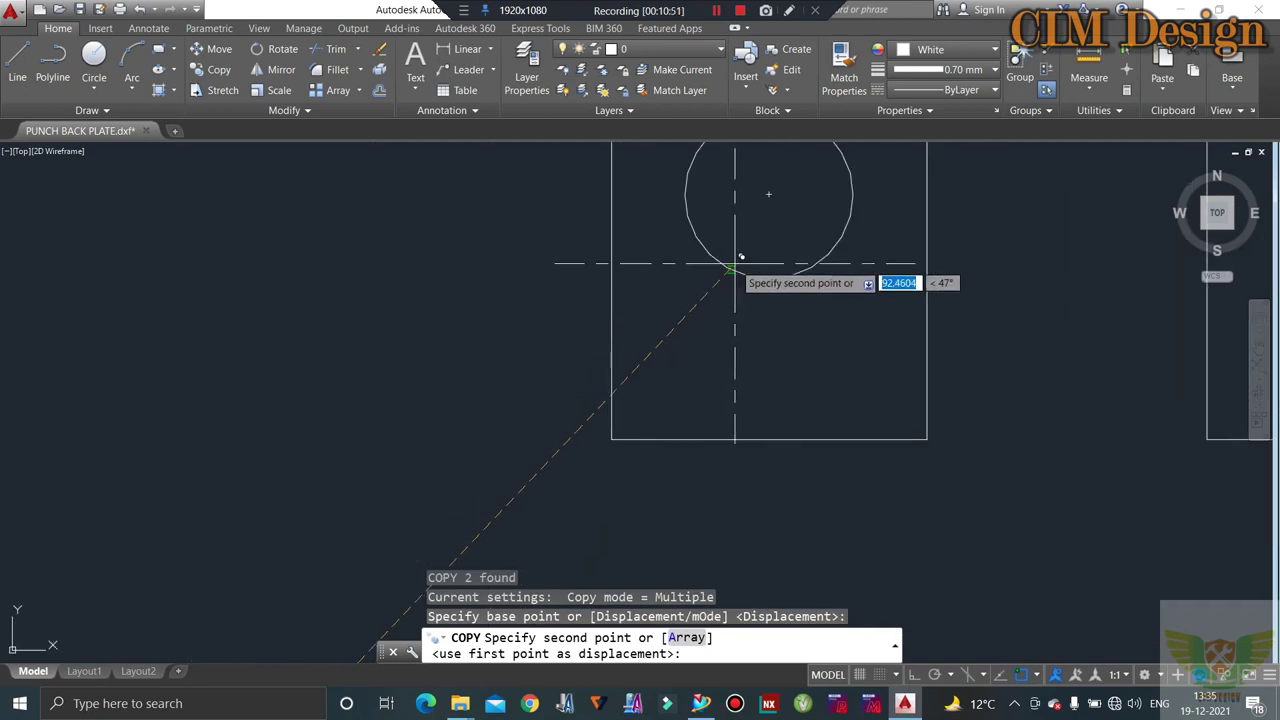
left_click(770, 195)
scroll(663, 320, "down", 3)
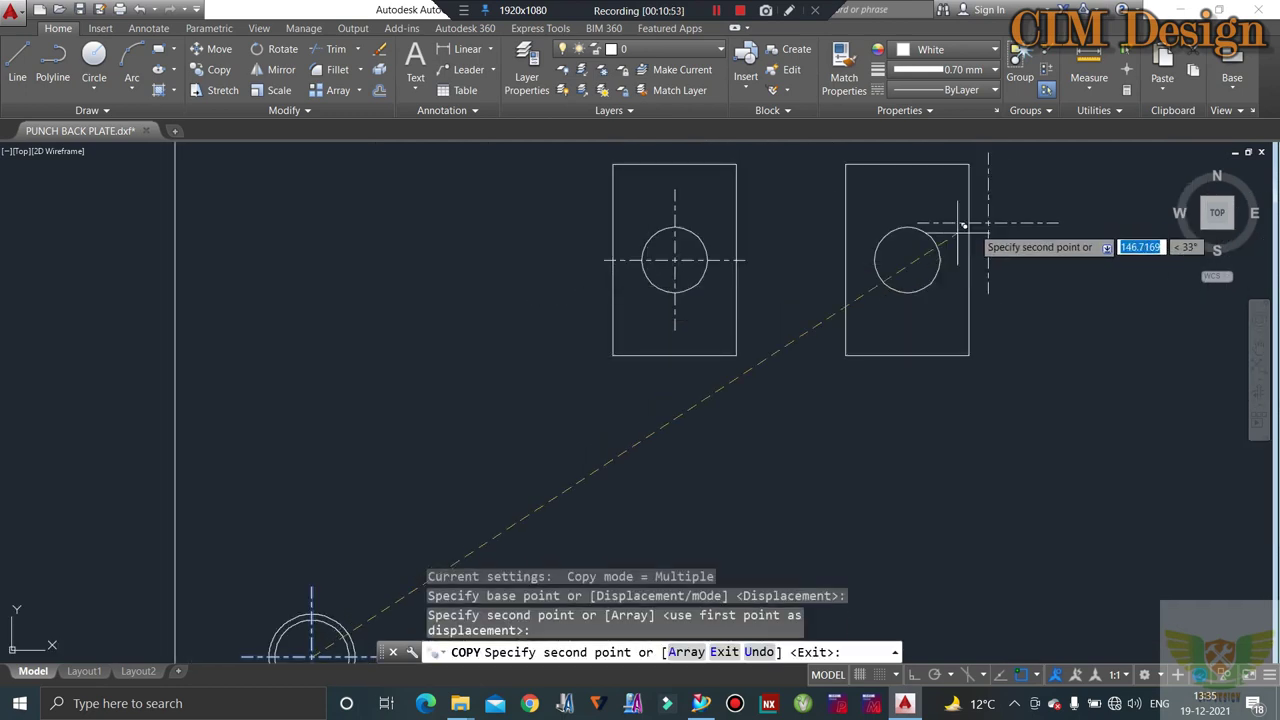
scroll(925, 335, "up", 3)
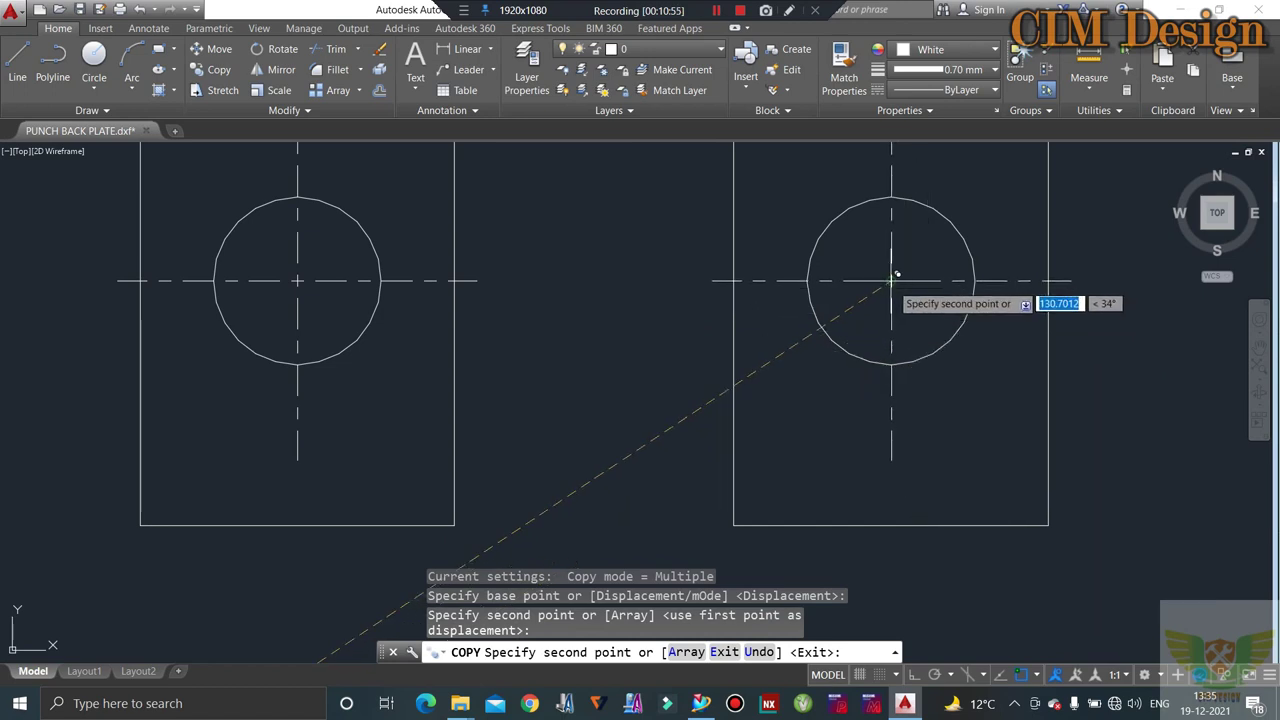
left_click(891, 281)
scroll(891, 281, "down", 2)
scroll(875, 280, "down", 3)
key("Escape")
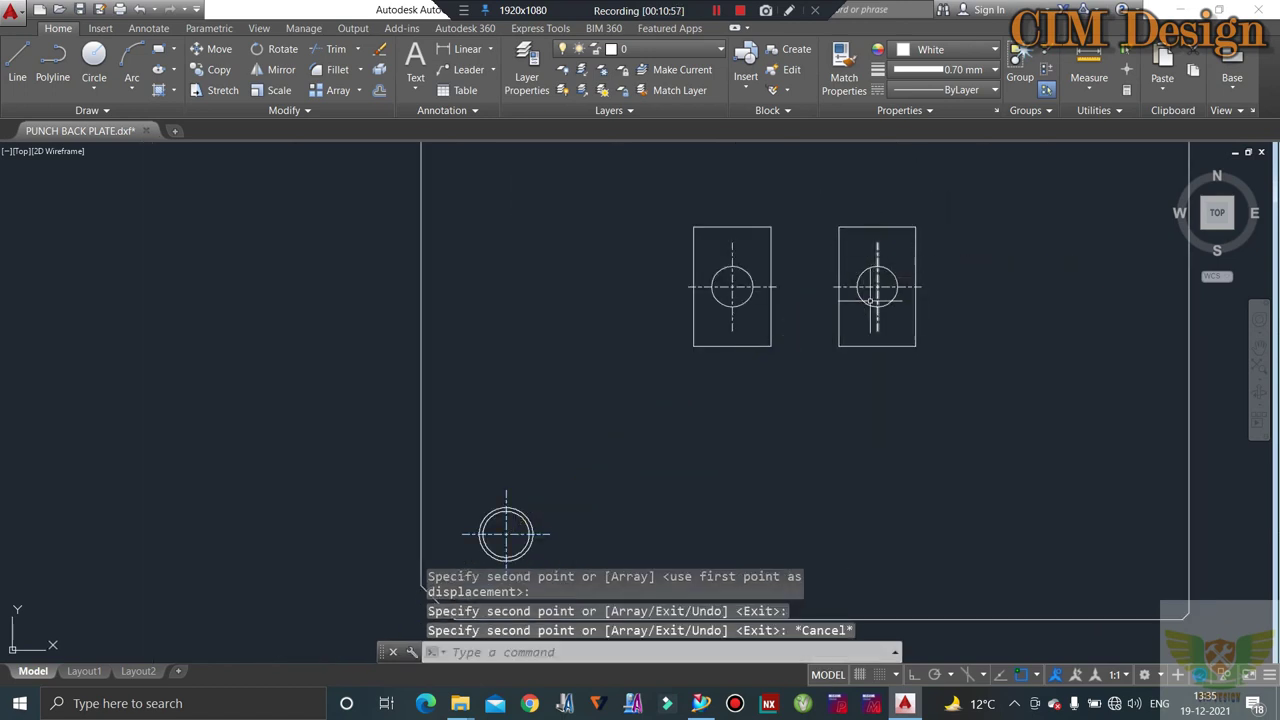
scroll(825, 292, "down", 2)
- Delete the spare circle and its centre lines
left_click(664, 400)
left_click(577, 511)
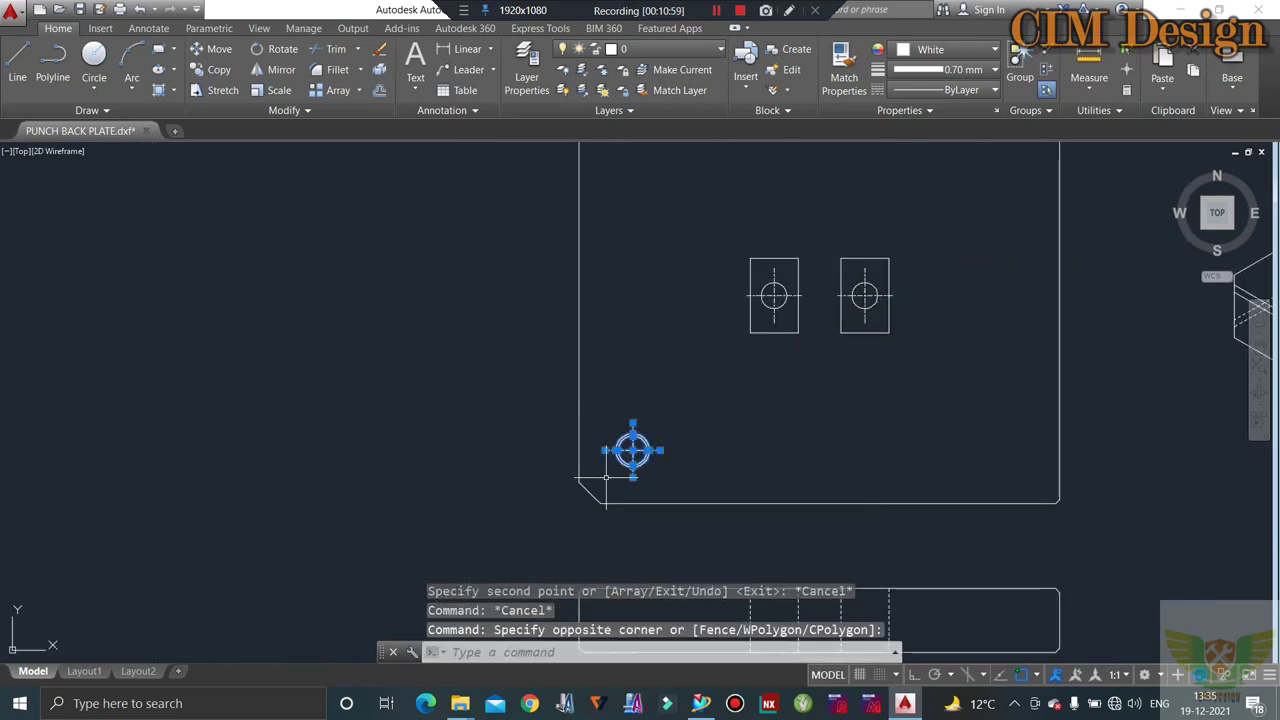
key("Delete")
scroll(813, 267, "up", 4)
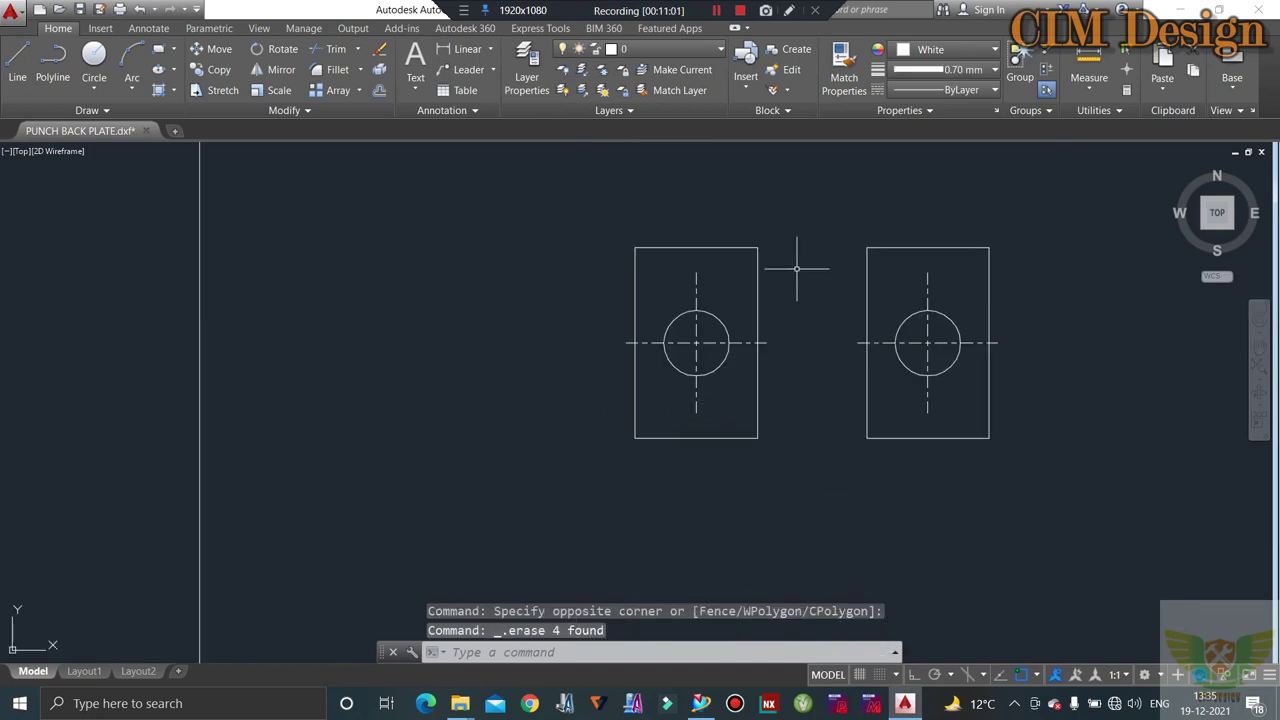
scroll(743, 343, "up", 2)
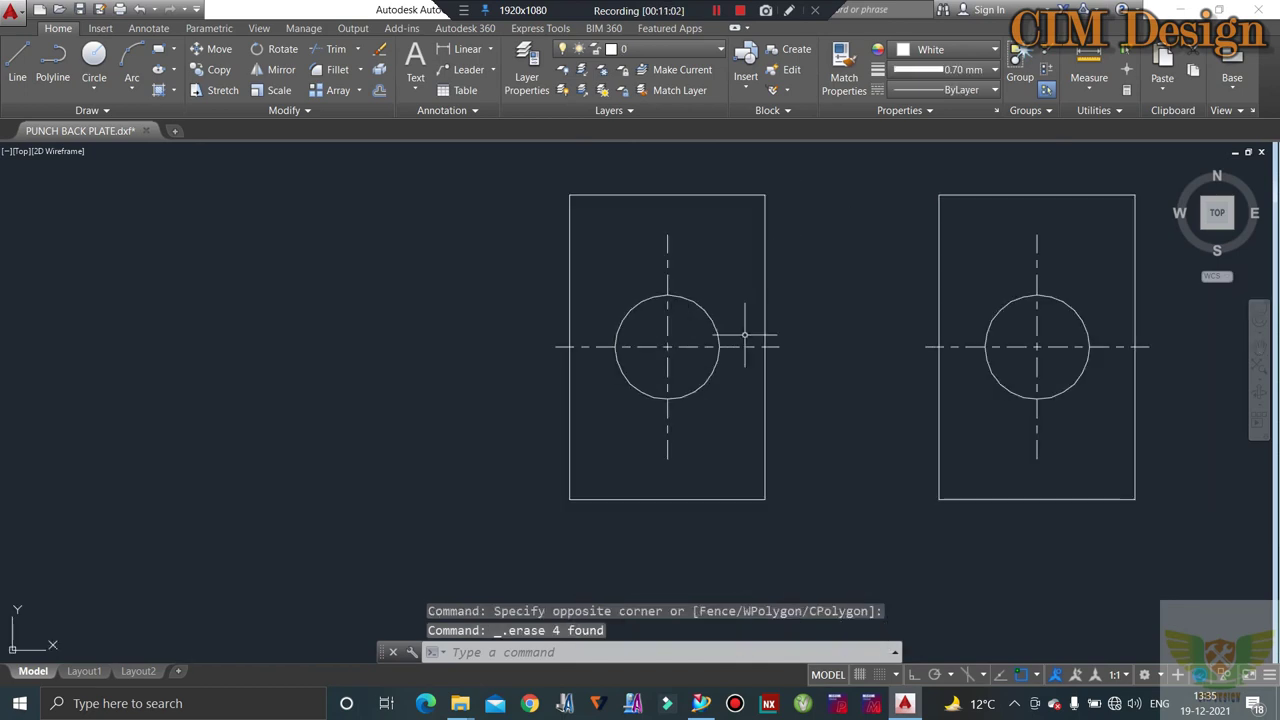
- Scale the left punch circle's centre lines by 0.5 about its centre
left_click(675, 337)
left_click(656, 360)
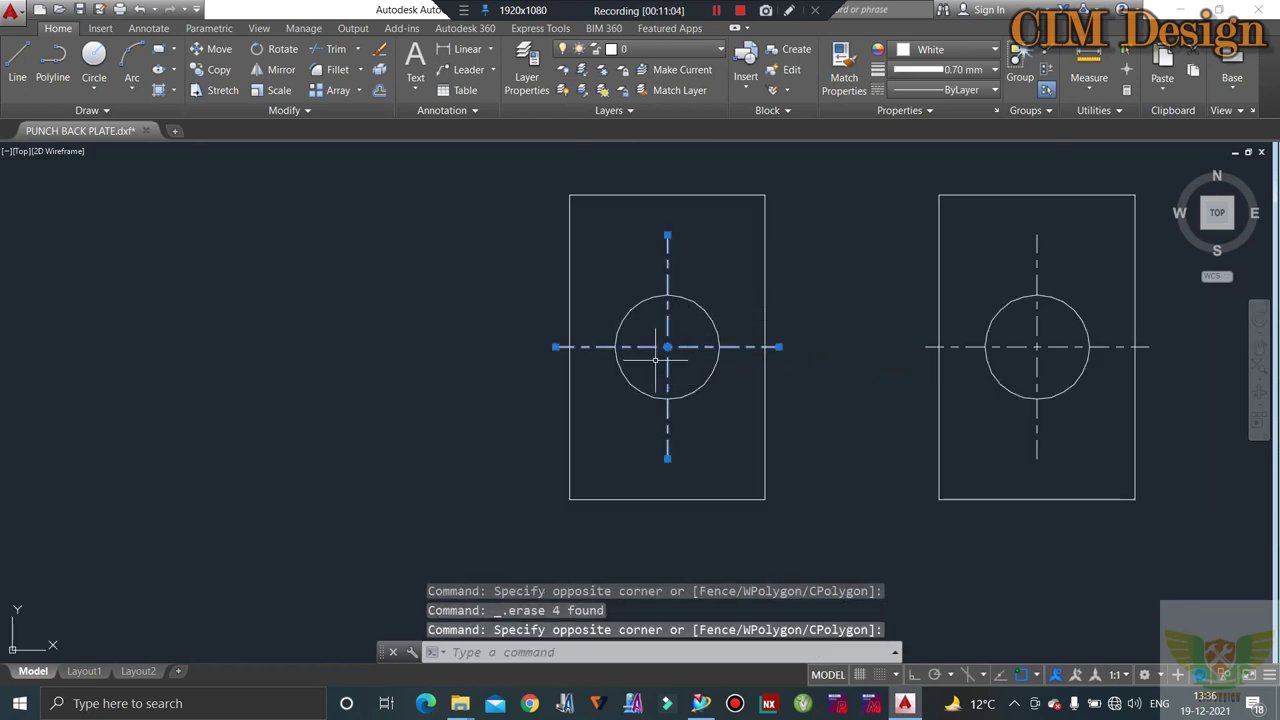
left_click(1044, 330)
left_click(1067, 325)
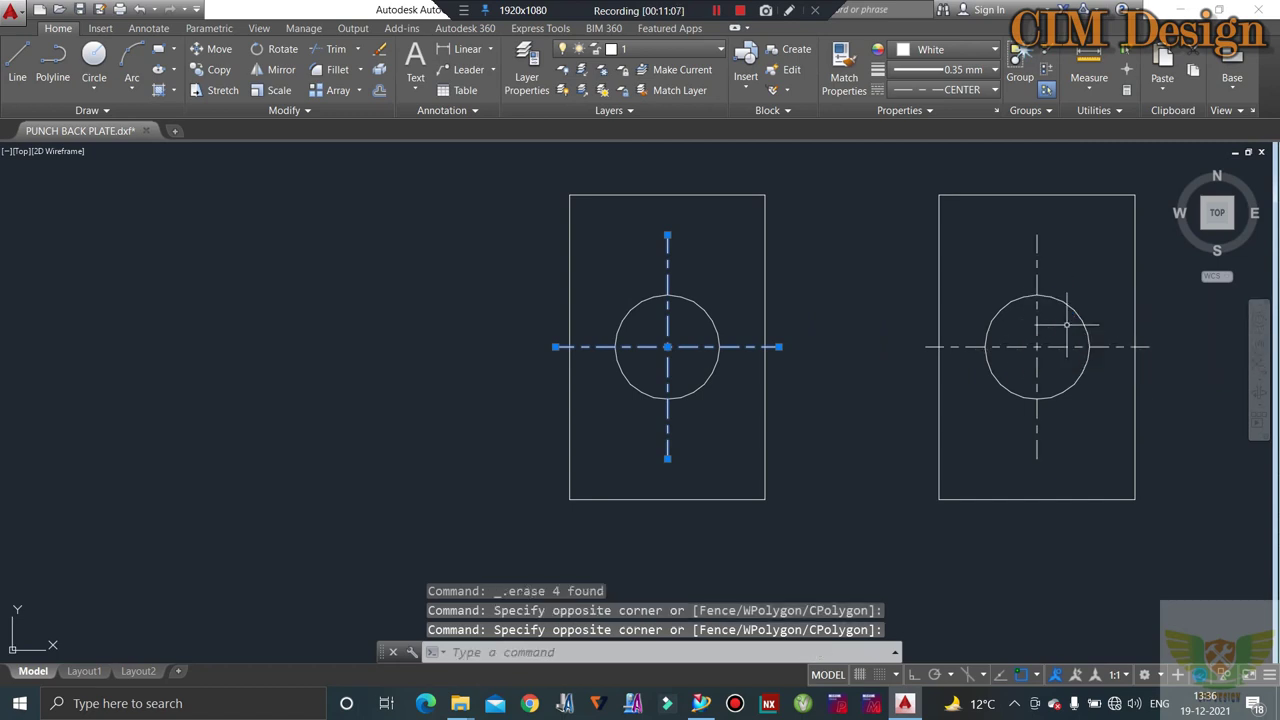
type("SC")
key("Return")
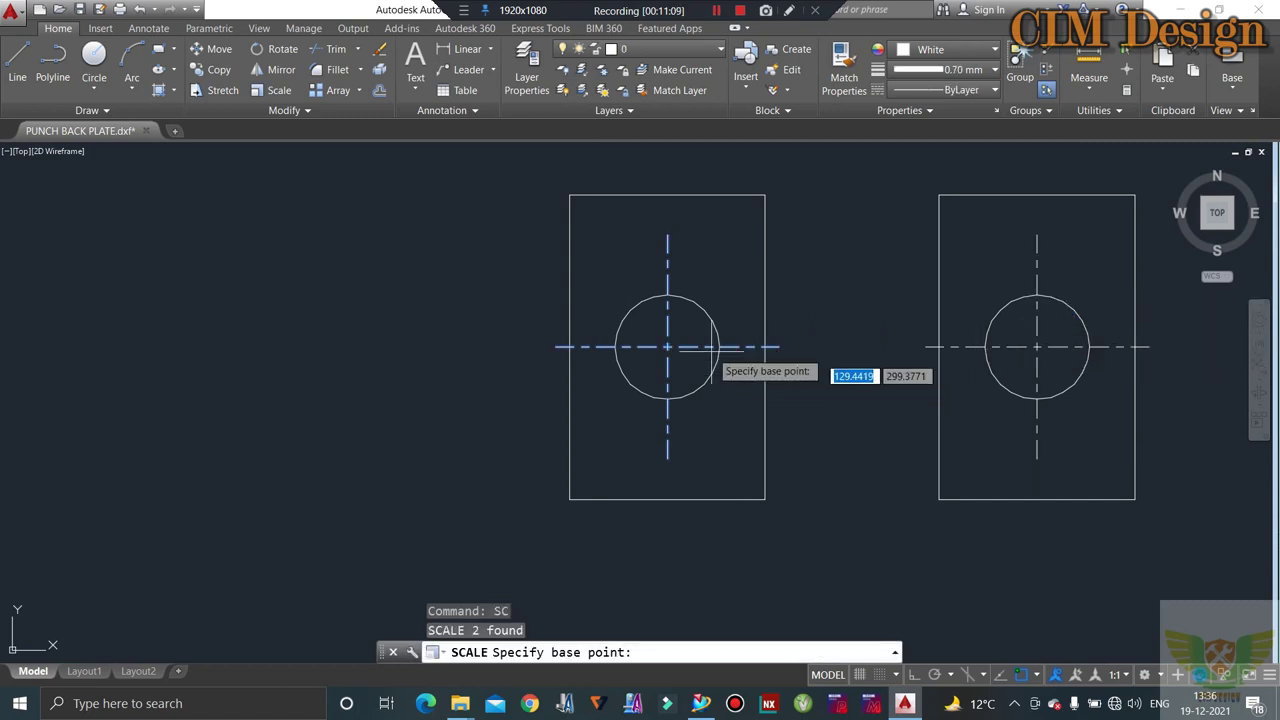
left_click(672, 342)
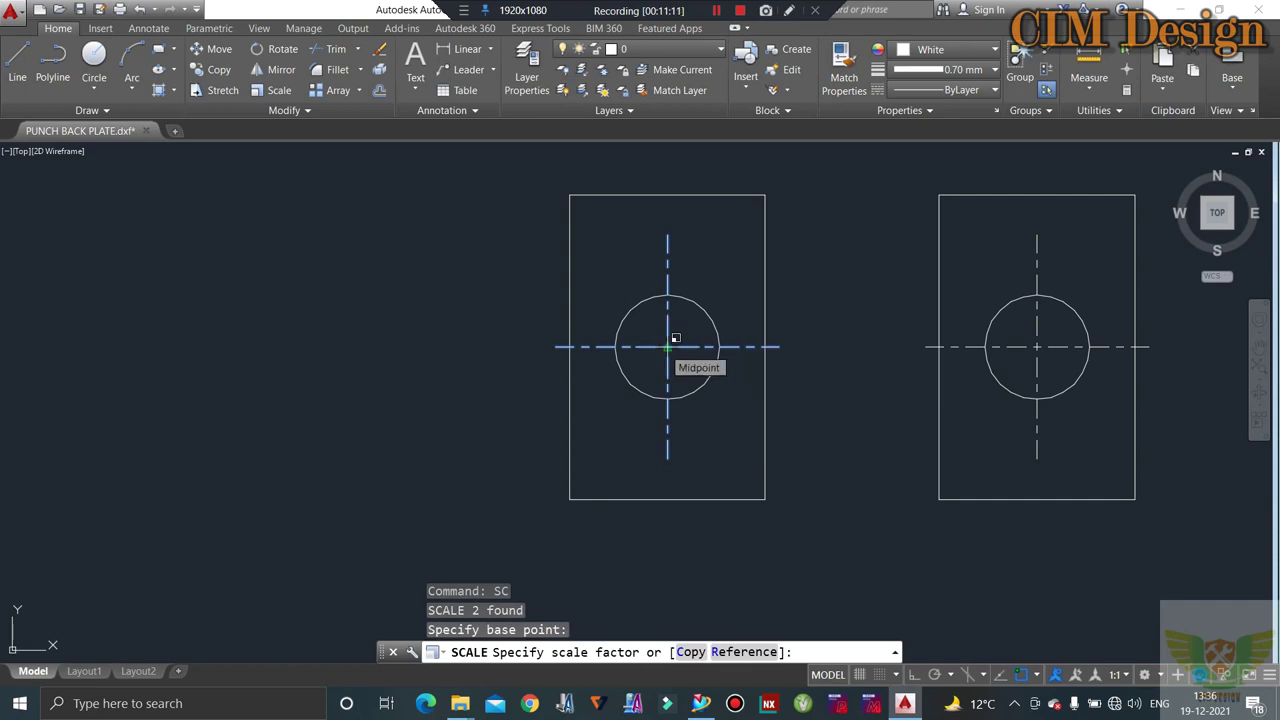
type("0.5")
key("Return")
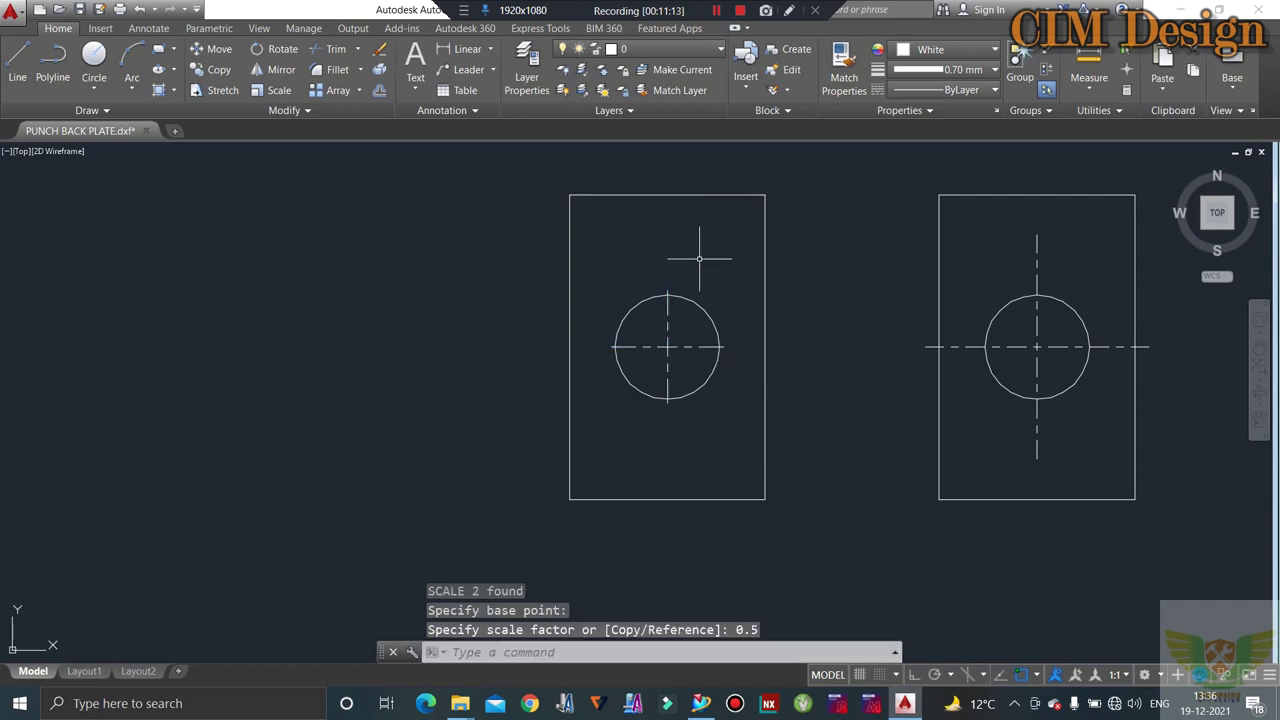
- Scale the right punch circle's centre lines by 0.5 about its centre
left_click(1040, 340)
left_click(1025, 353)
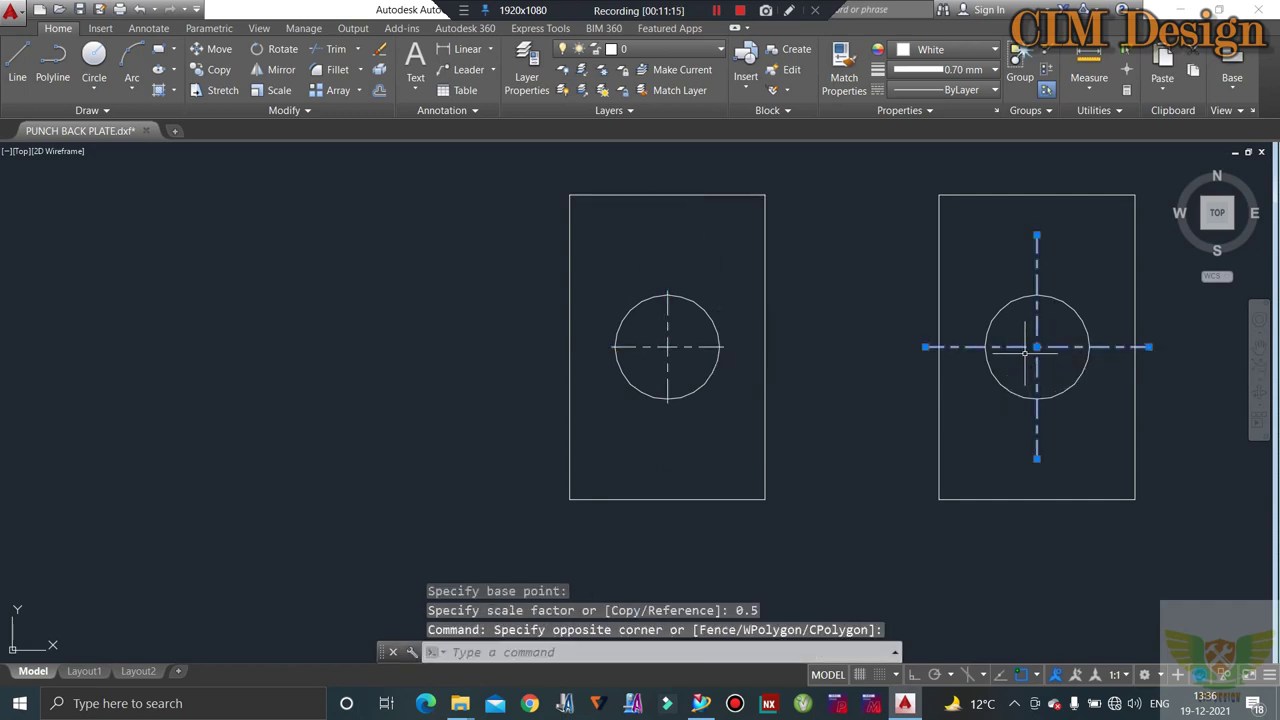
type("SC")
key("Return")
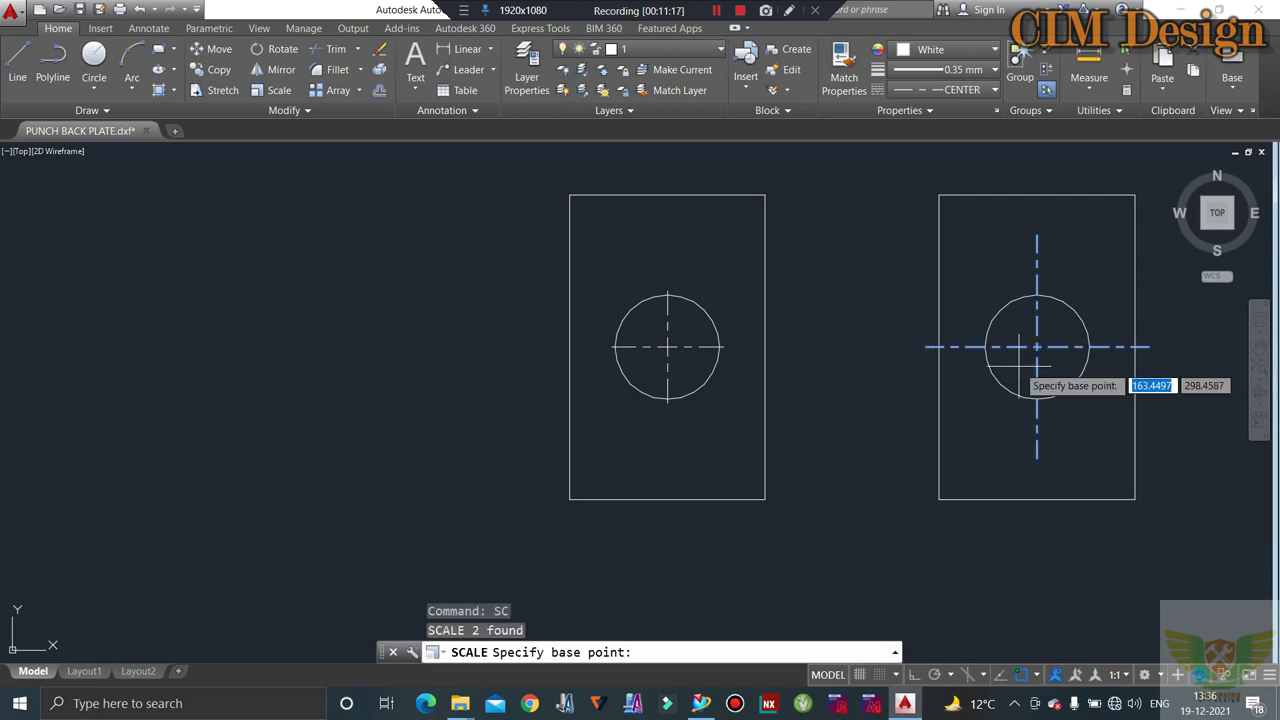
left_click(1038, 346)
type("0.5")
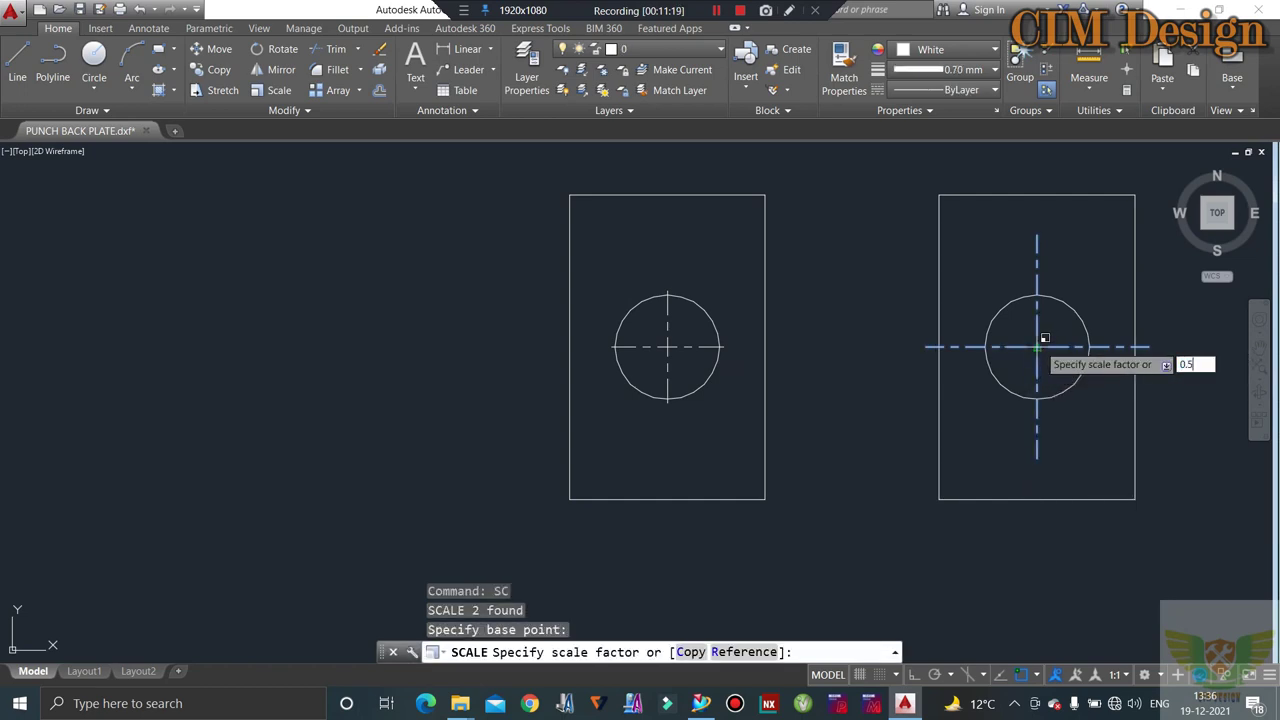
key("Return")
key("Escape")
key("Escape")
scroll(508, 405, "down", 3)
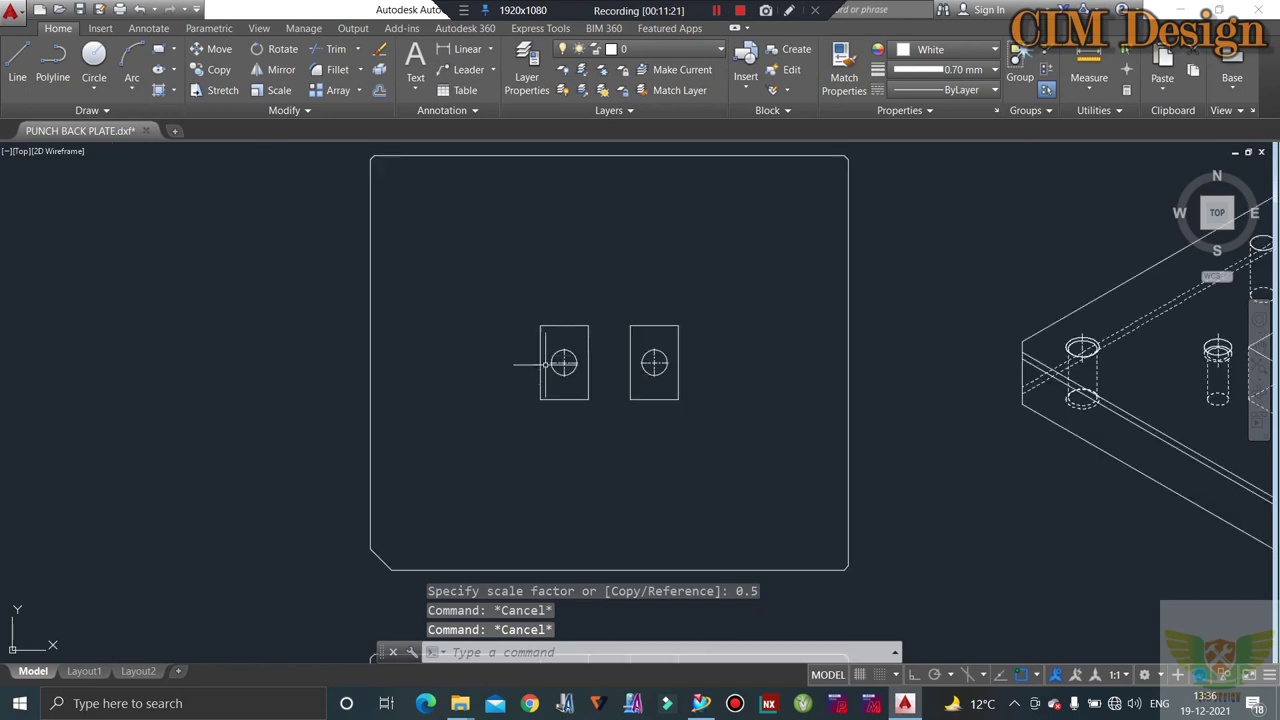
scroll(551, 363, "up", 3)
scroll(585, 360, "up", 4)
scroll(591, 328, "down", 4)
scroll(588, 327, "down", 4)
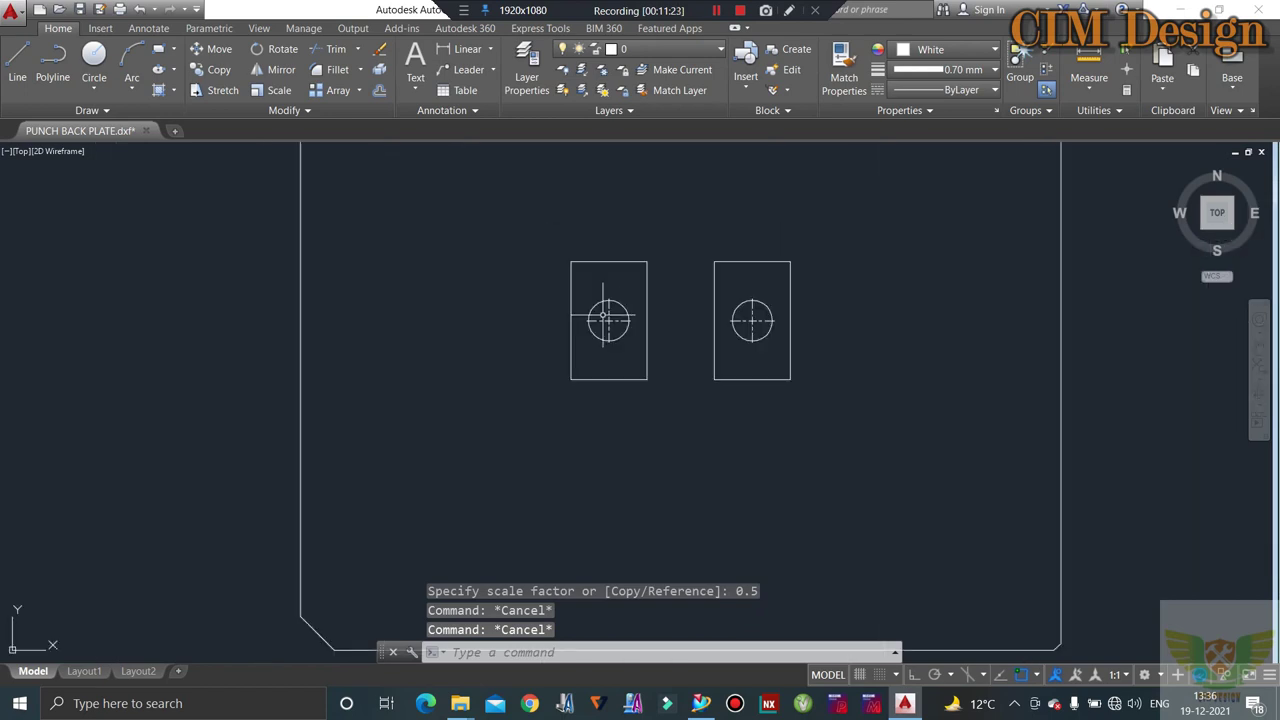
scroll(588, 327, "down", 2)
scroll(586, 326, "up", 4)
scroll(587, 326, "up", 4)
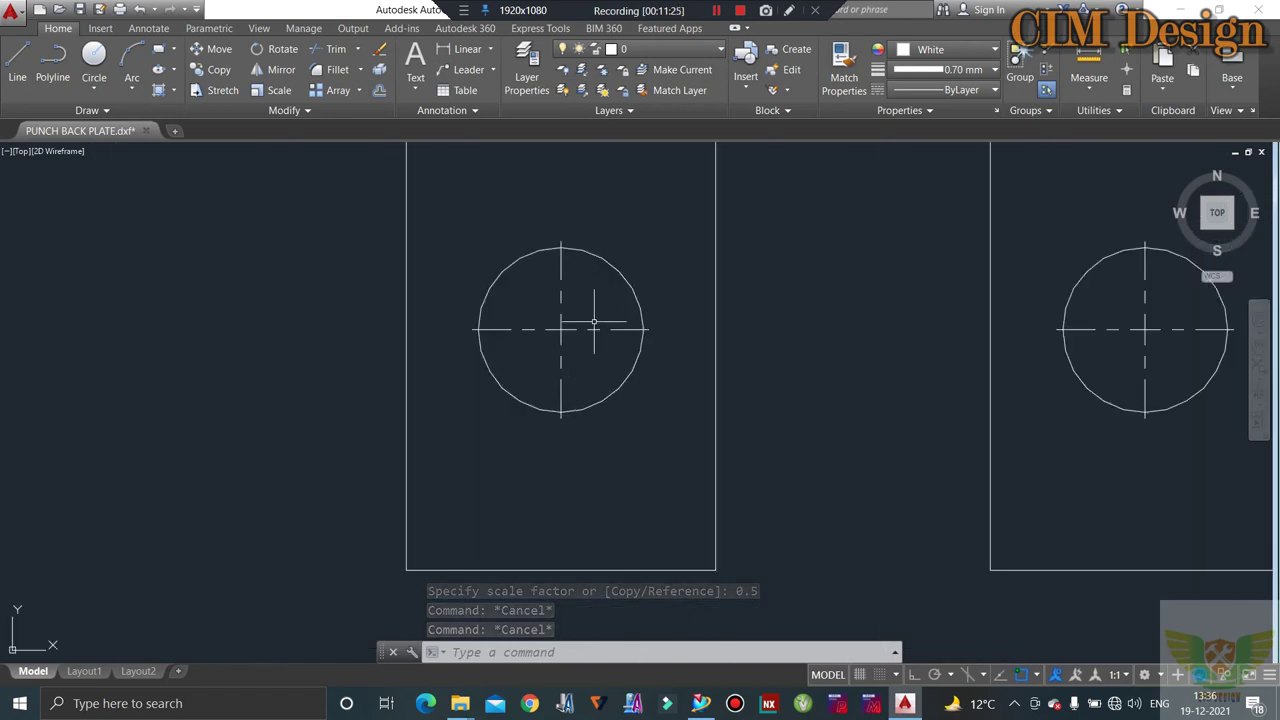
scroll(640, 340, "down", 3)
scroll(651, 350, "down", 2)
scroll(650, 310, "down", 2)
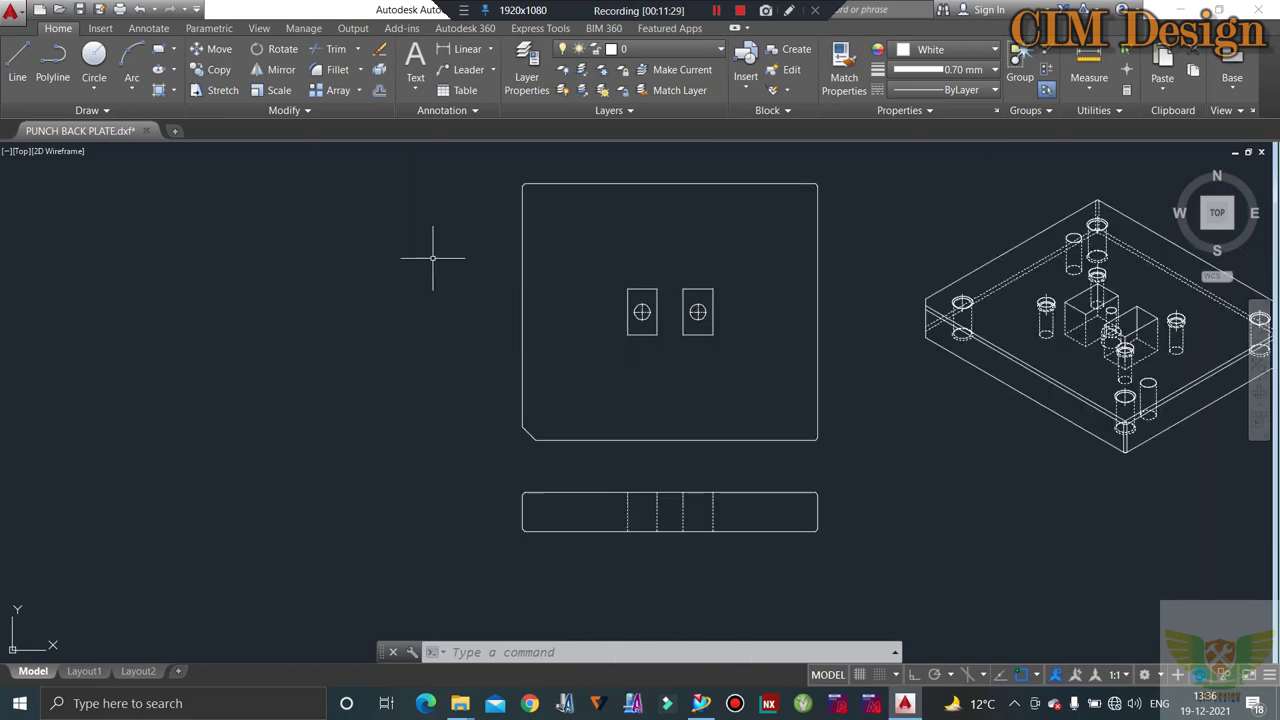
- Open COMPLETE WIRECUT FILE from Recent Documents in a new tab and zoom to the DIE BLOCK sheet
left_click(176, 132)
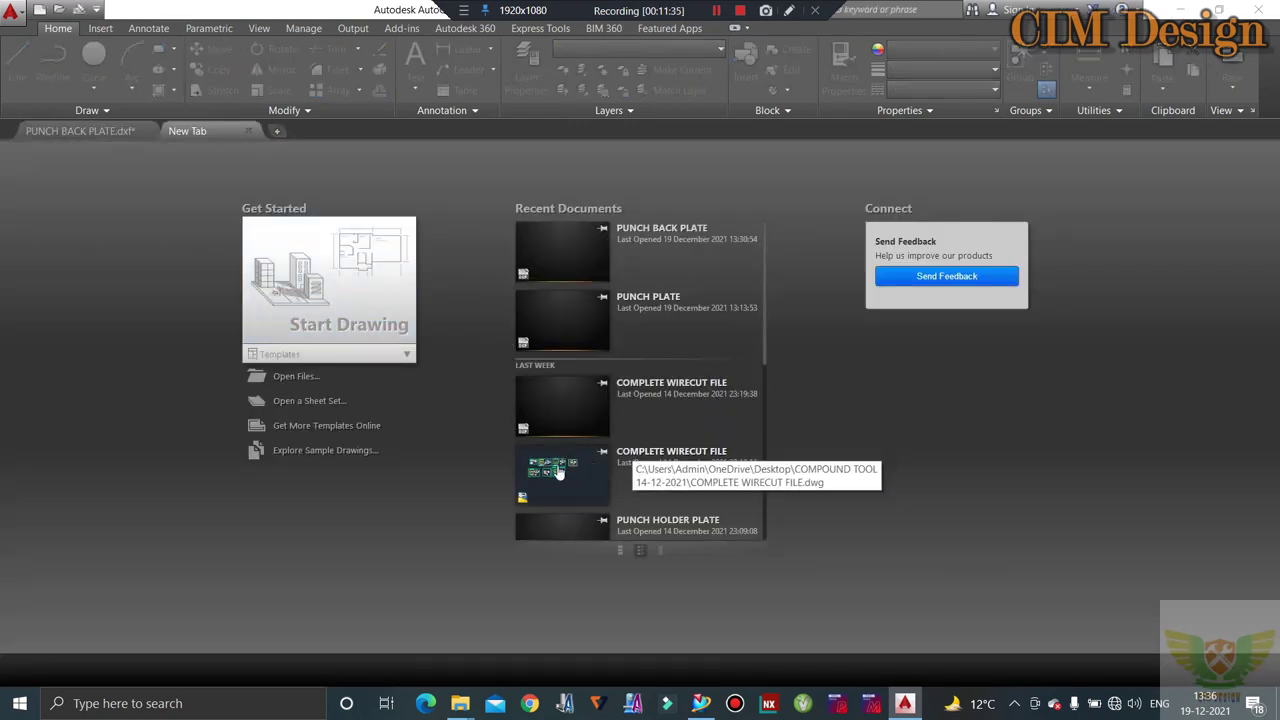
left_click(559, 472)
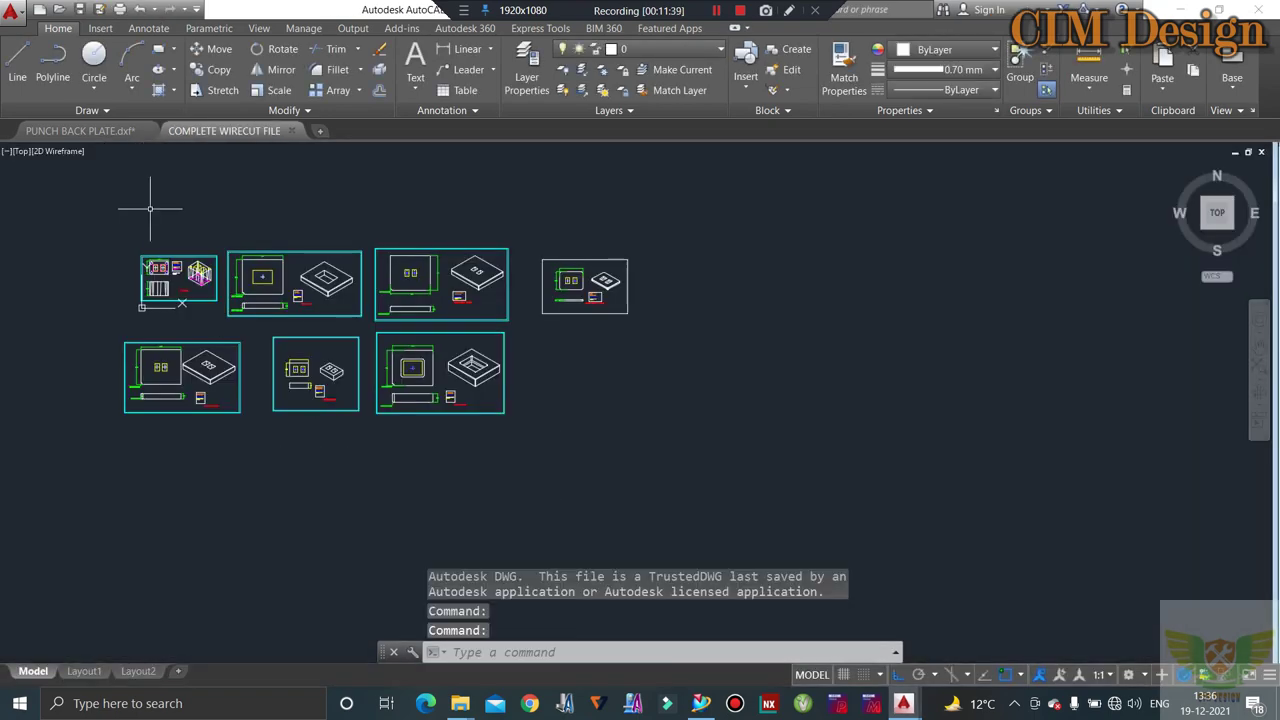
scroll(133, 258, "up", 4)
scroll(158, 300, "up", 4)
scroll(172, 228, "up", 4)
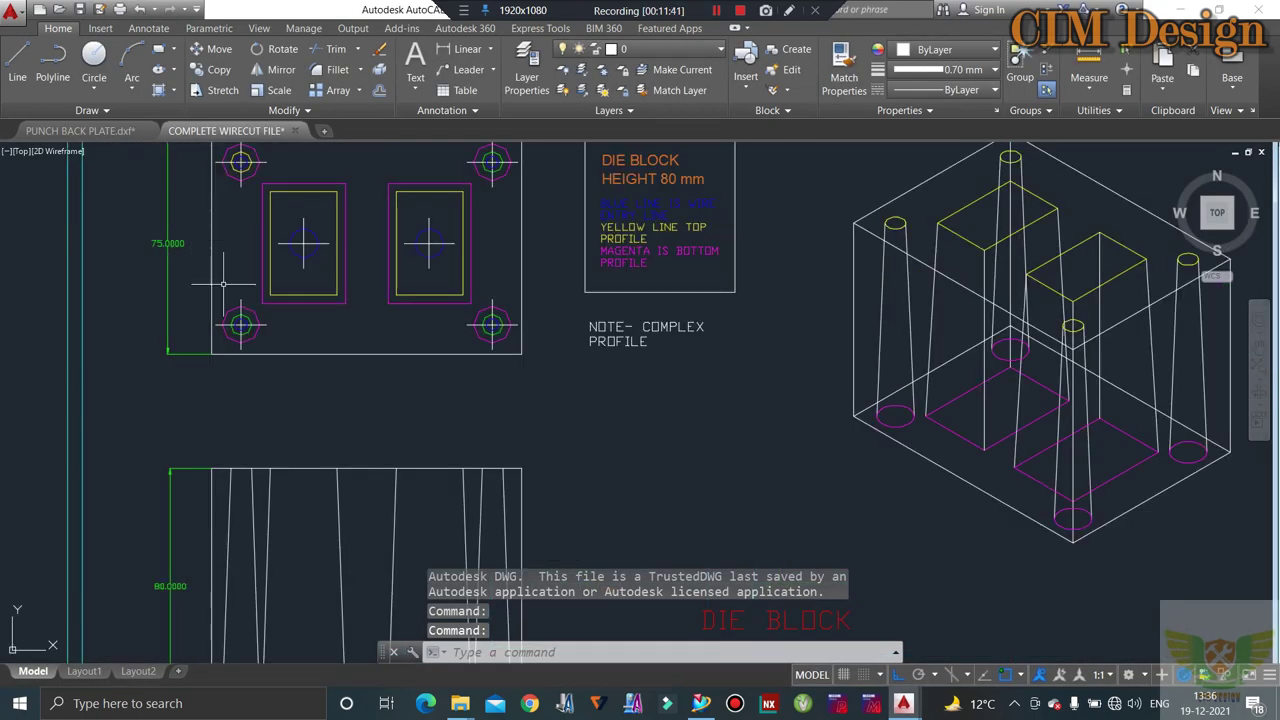
scroll(230, 280, "down", 2)
scroll(285, 270, "up", 3)
scroll(370, 232, "down", 2)
scroll(550, 300, "down", 2)
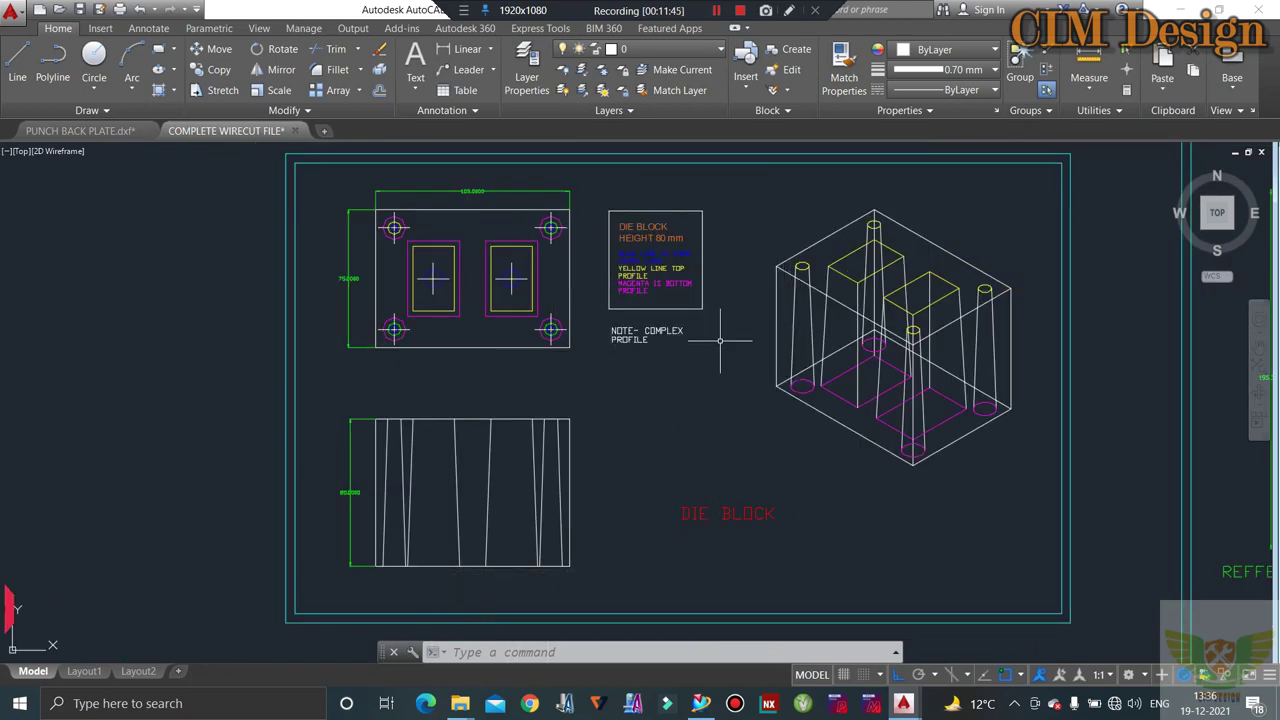
scroll(890, 270, "up", 3)
scroll(925, 285, "down", 3)
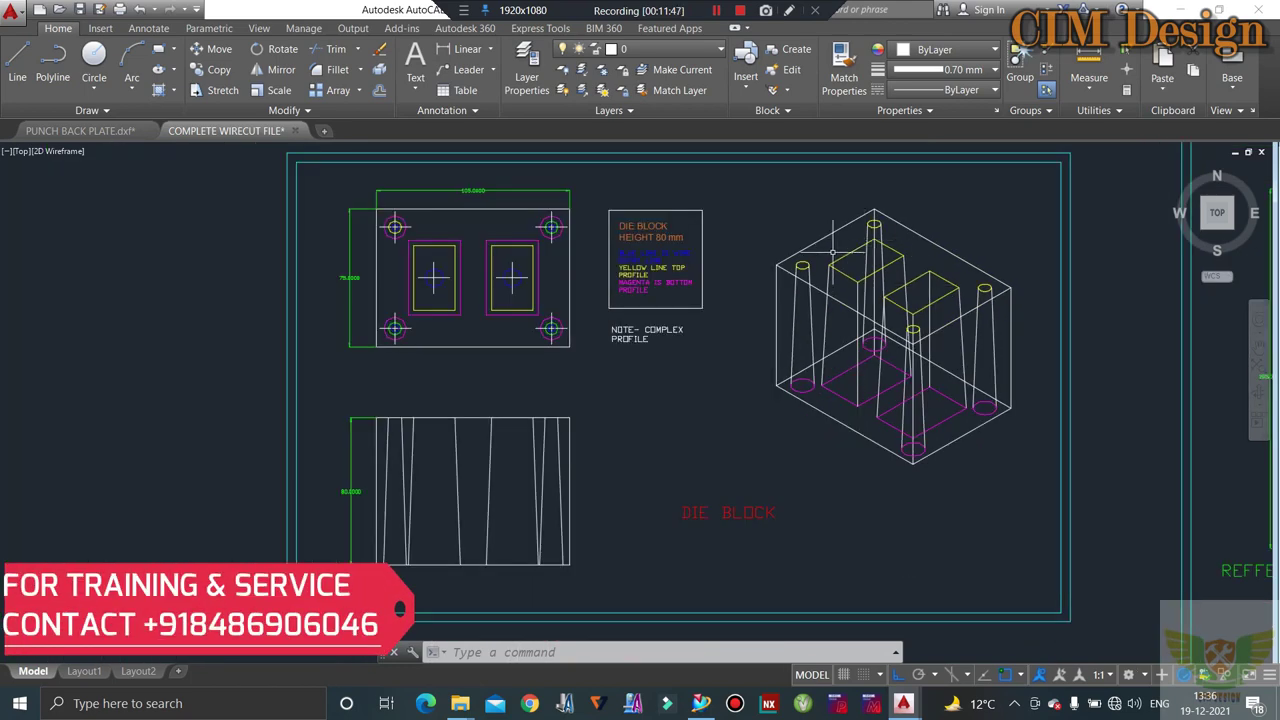
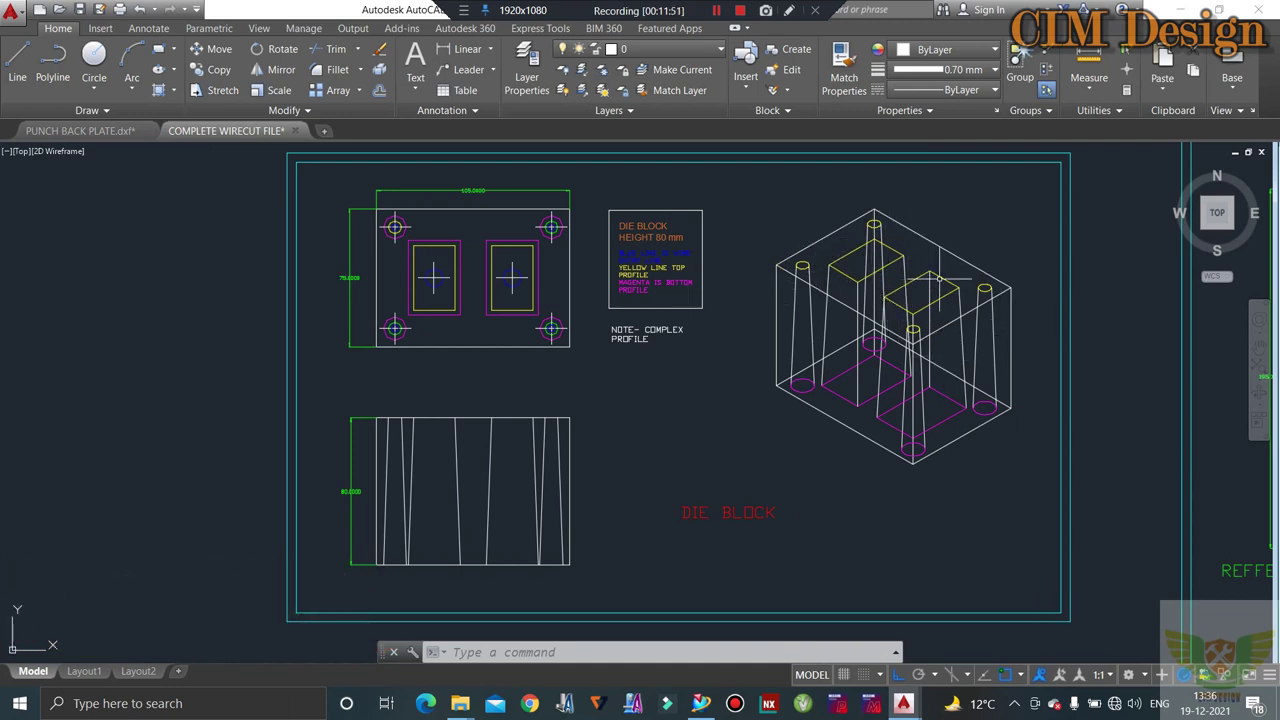
- On the PUNCH BACK PLATE drawing, write a 'REFERENCE' text label beside the lower-left chamfered corner
left_click(80, 131)
scroll(698, 313, "up", 2)
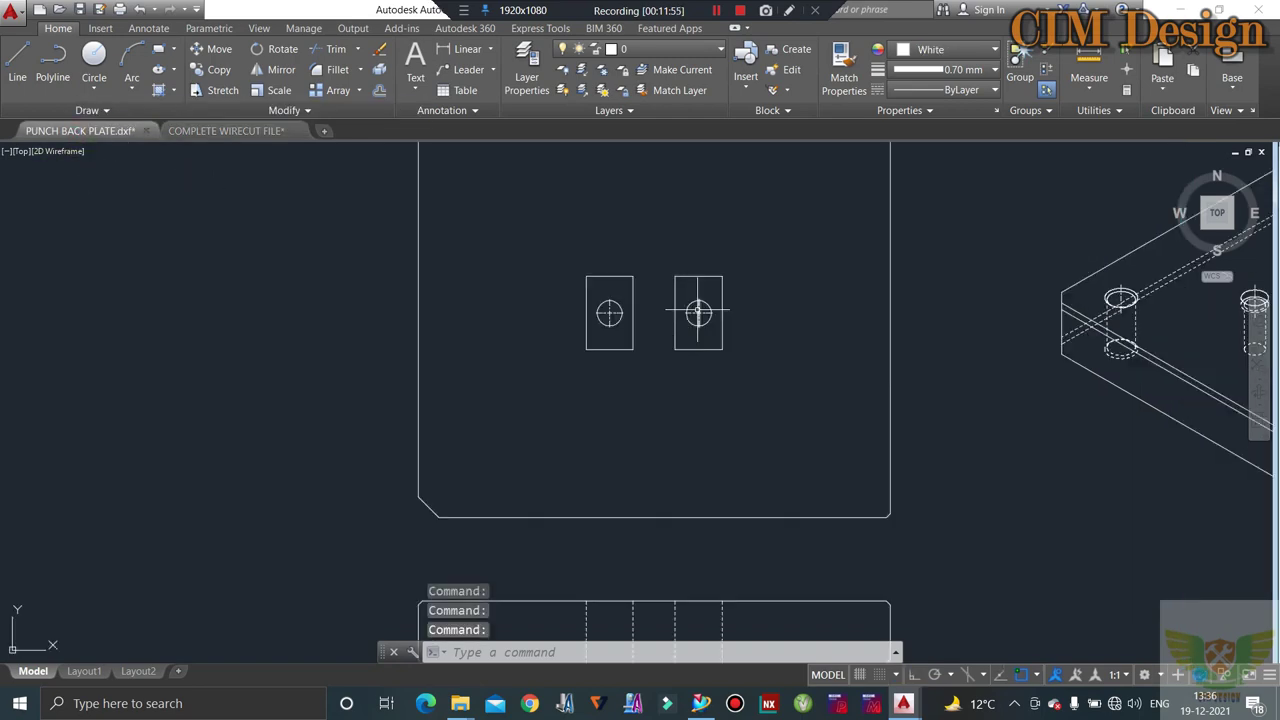
scroll(698, 313, "down", 2)
scroll(541, 401, "up", 2)
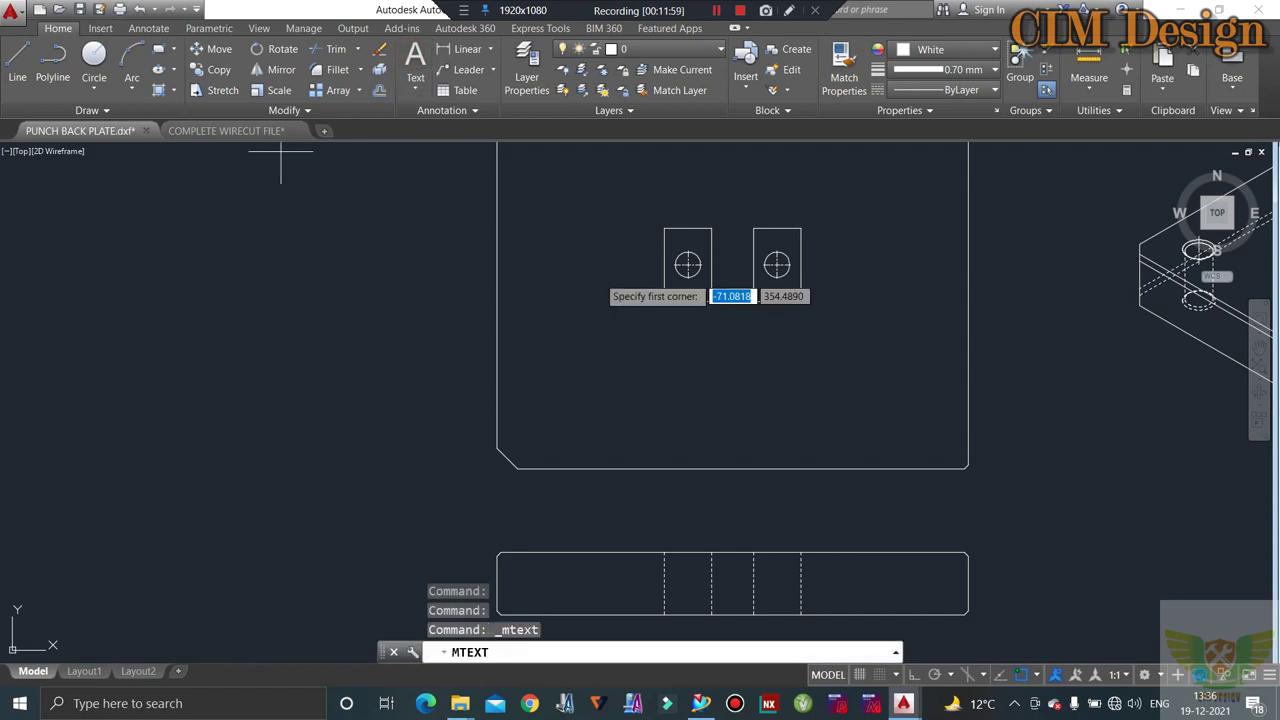
left_click(349, 449)
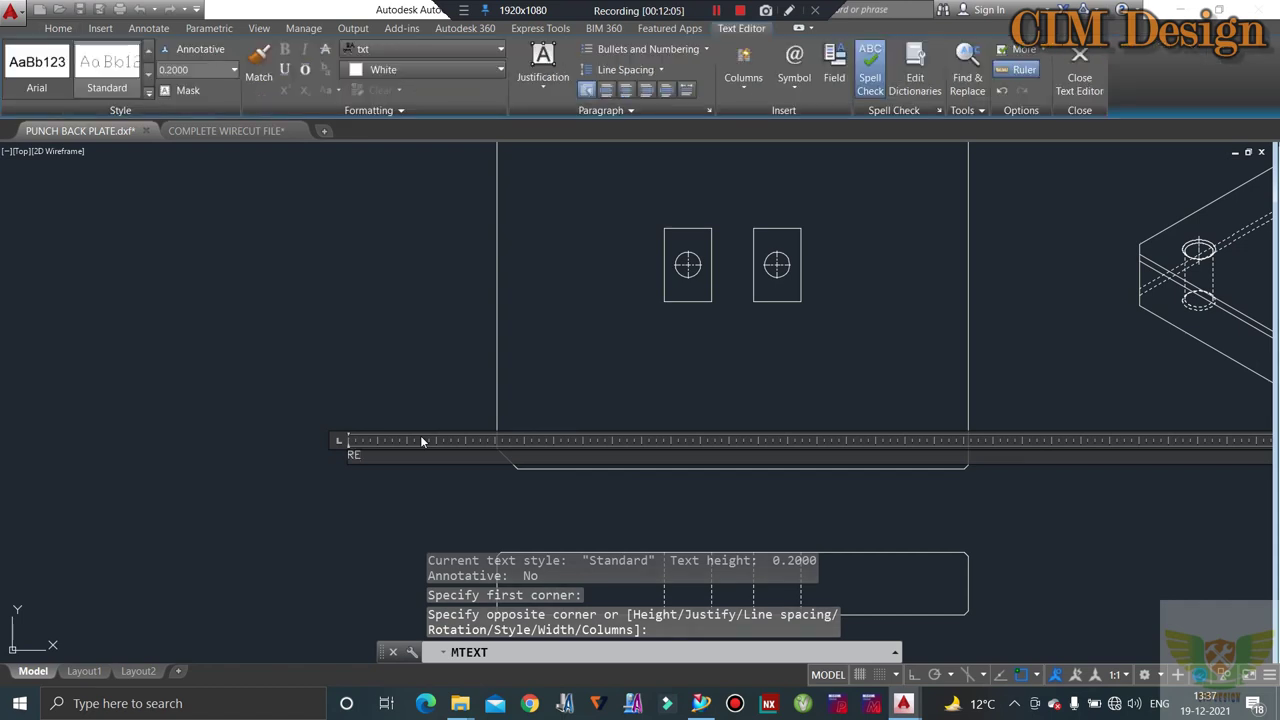
type("REFERENCE")
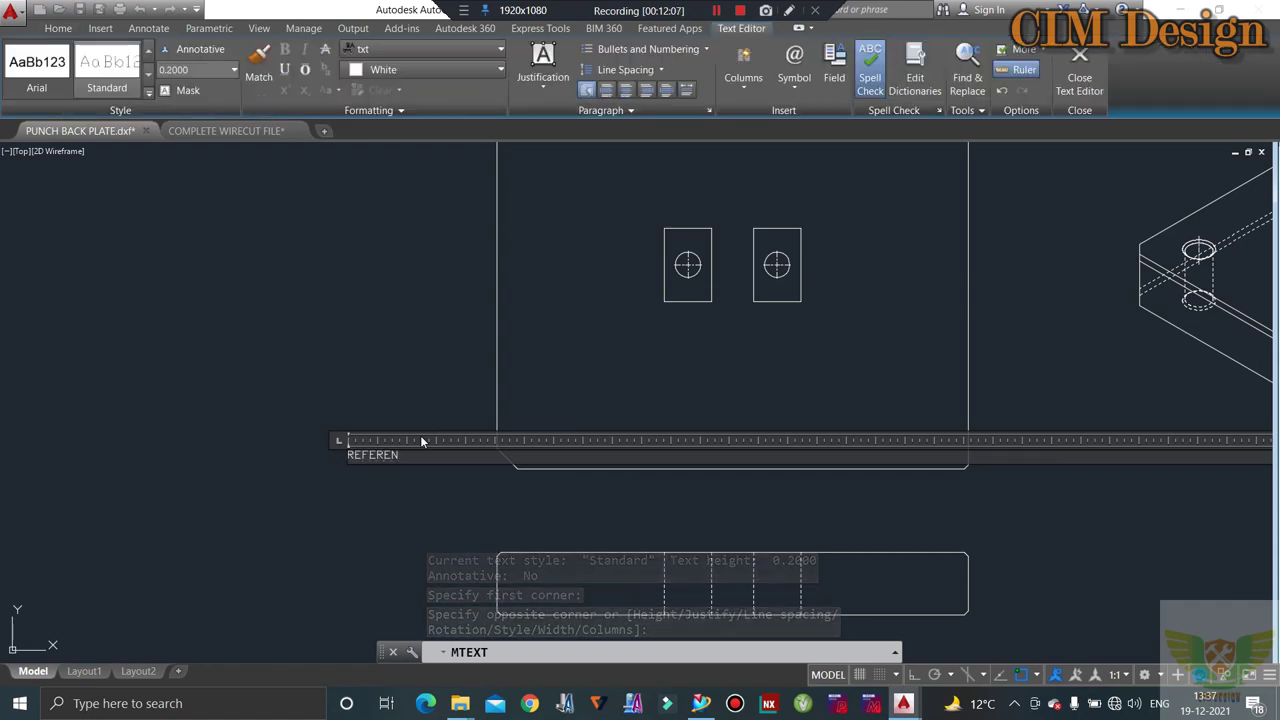
left_click(394, 371)
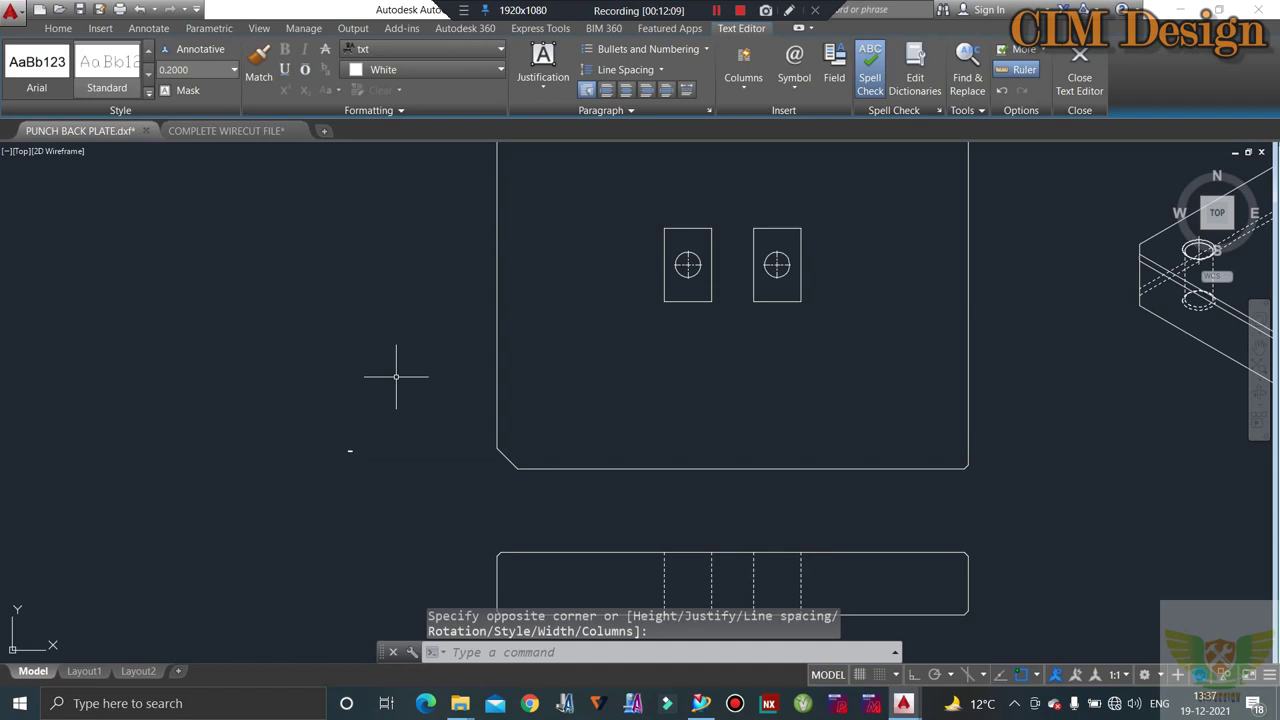
- Scale the REFERENCE text up by a factor of 10
left_click(336, 432)
left_click(372, 474)
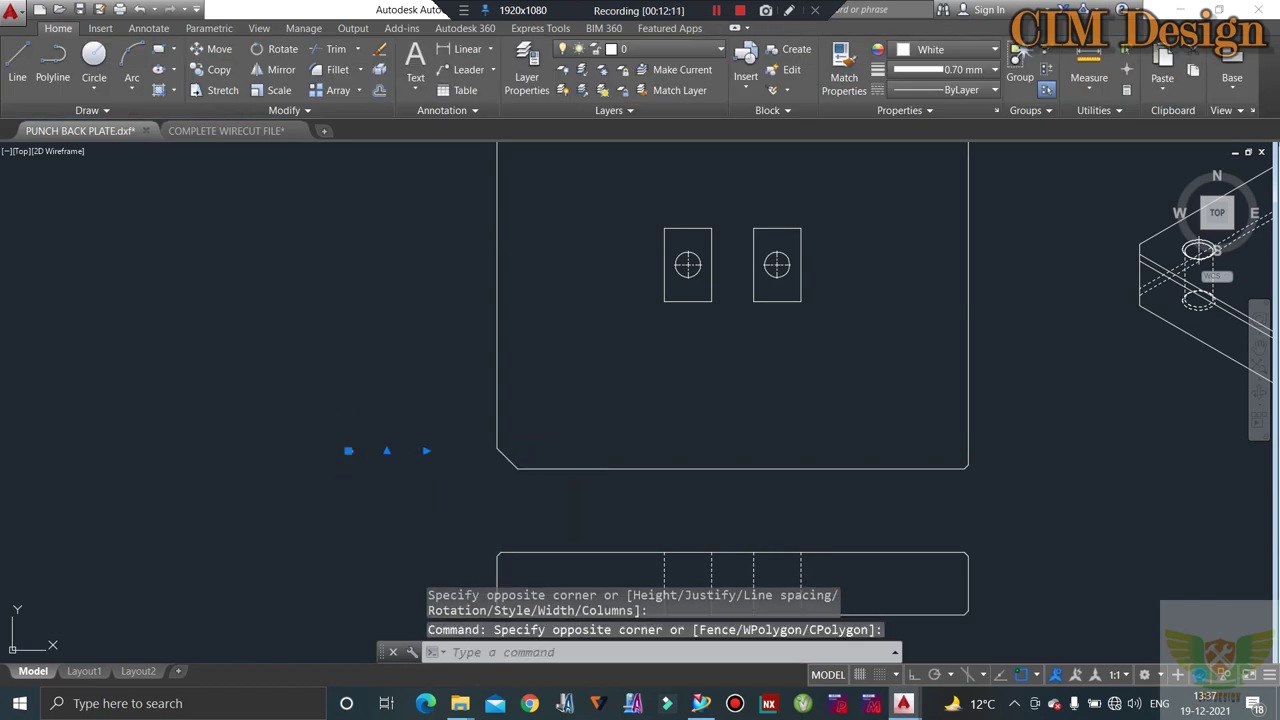
type("sc")
key("Return")
left_click(348, 451)
type("10")
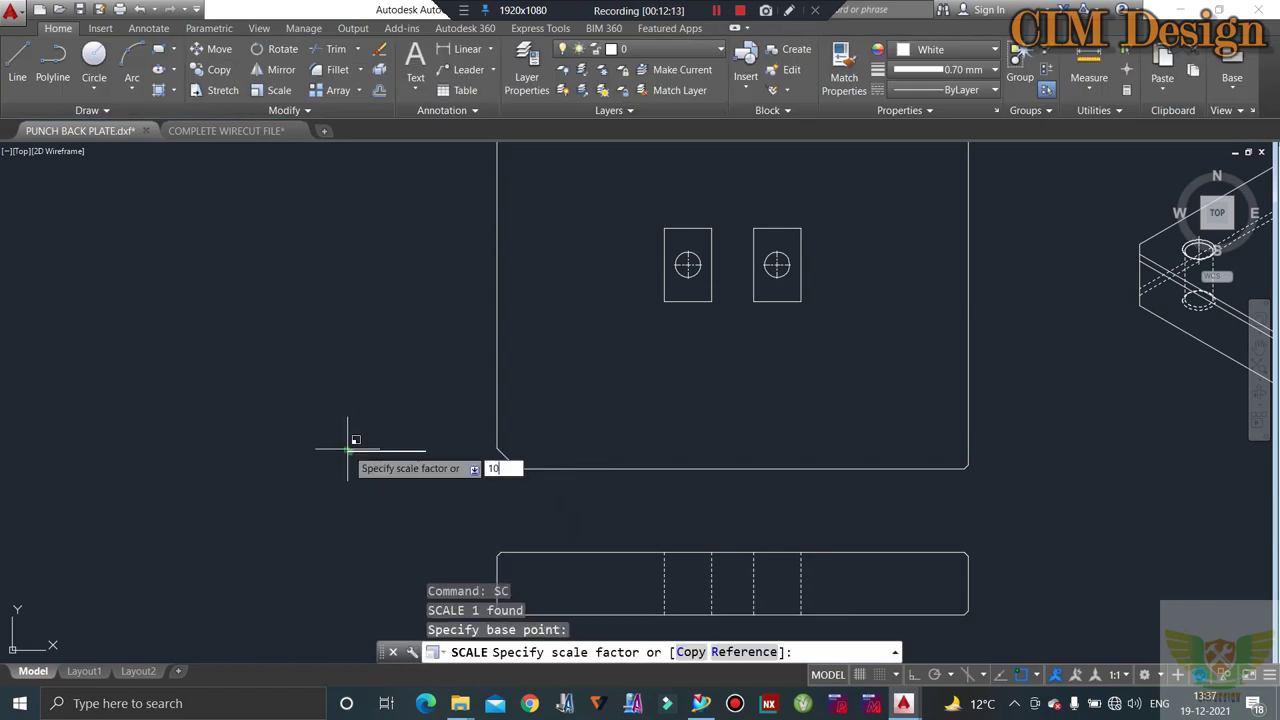
key("Return")
- Scale the REFERENCE text up again by a factor of 3
left_click(349, 436)
left_click(391, 471)
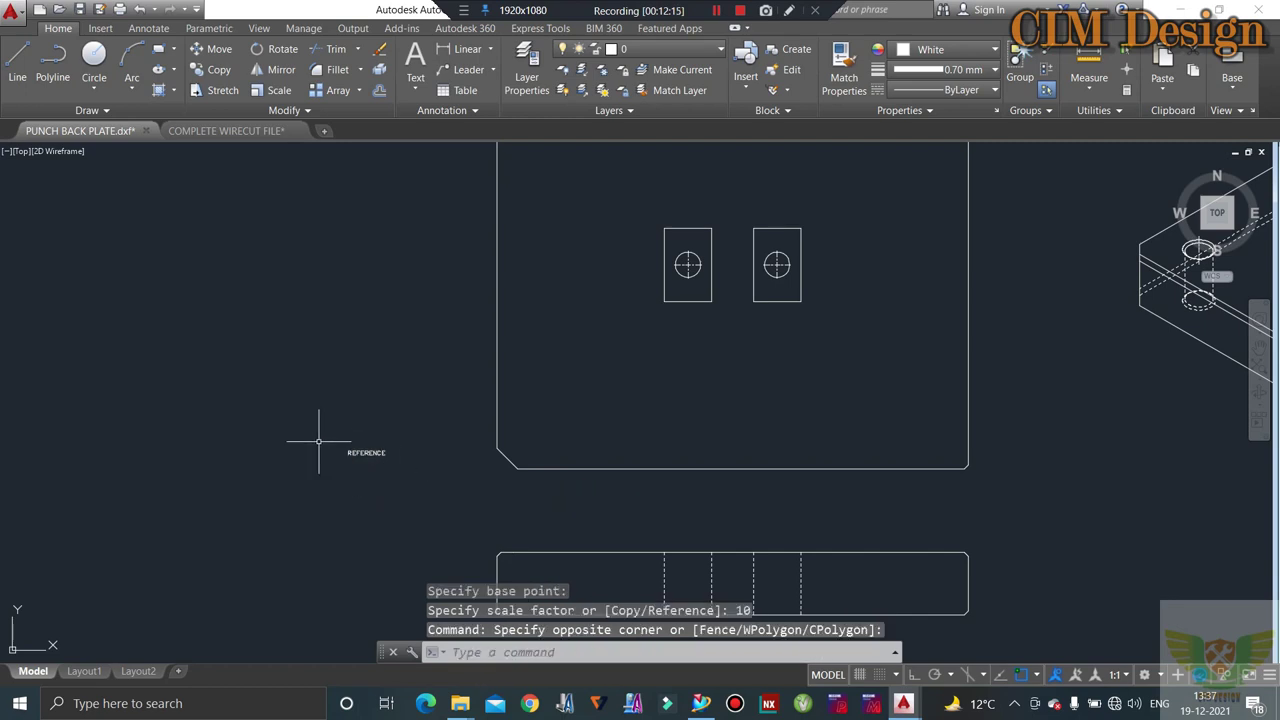
left_click(277, 400)
left_click(411, 483)
type("SC")
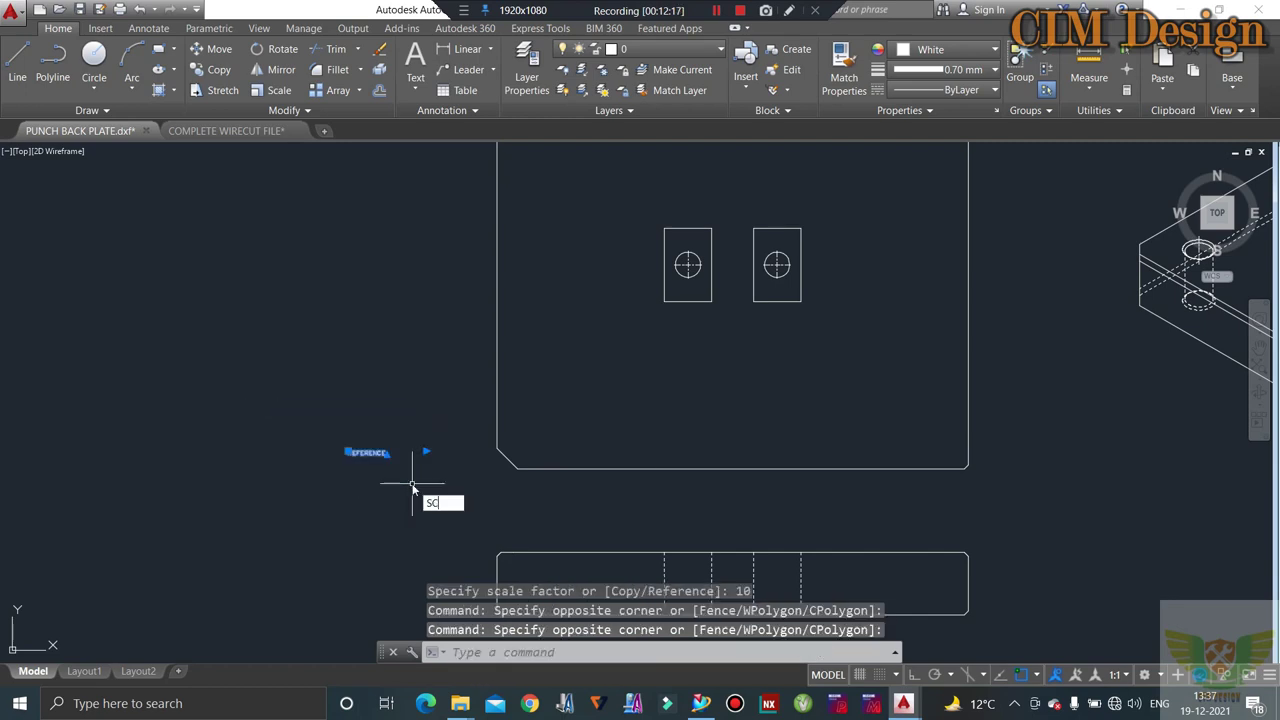
key("Return")
left_click(345, 452)
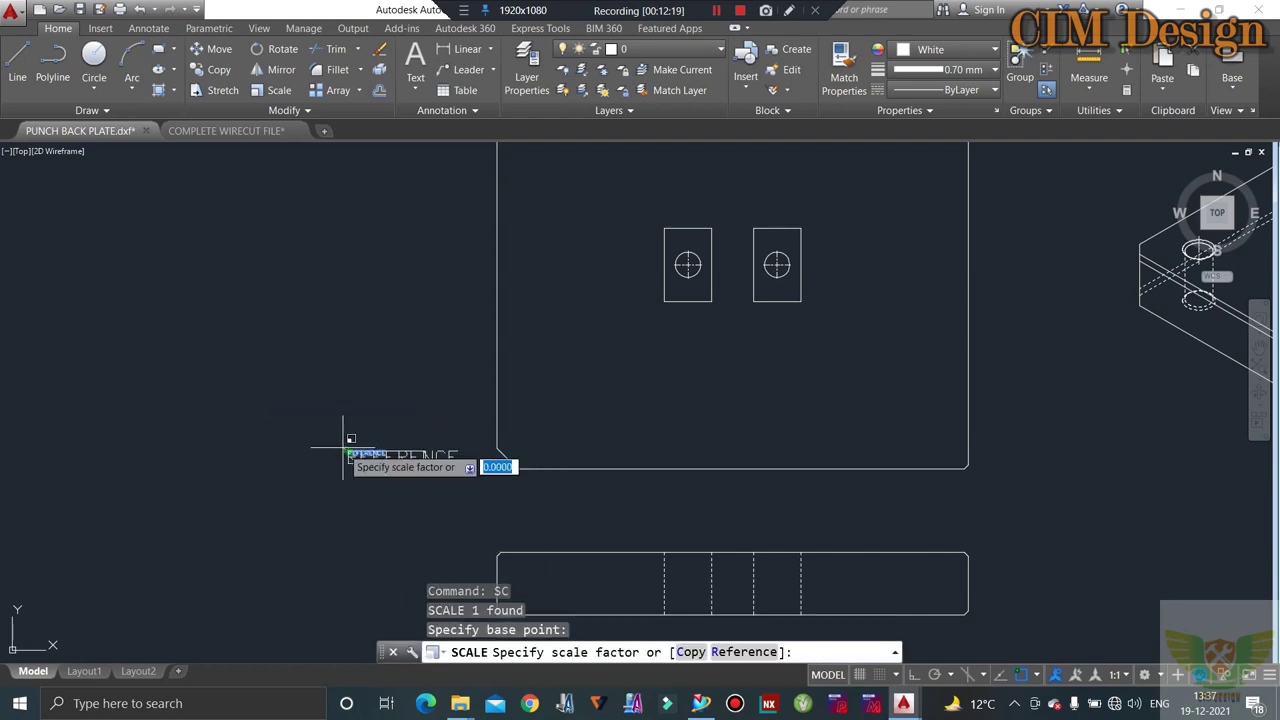
type("3")
key("Return")
left_click(455, 432)
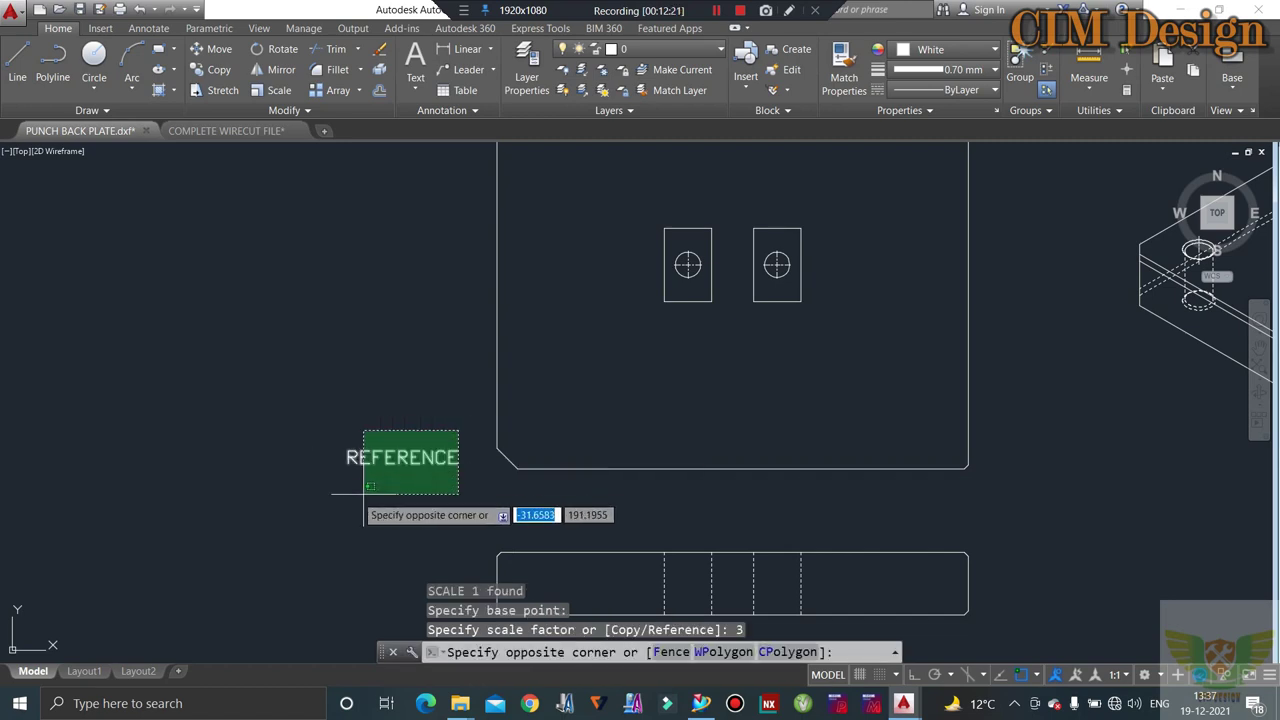
left_click(362, 457)
- Draw a leader from the plate's chamfered corner to a landing beside the REFERENCE label
left_click(460, 69)
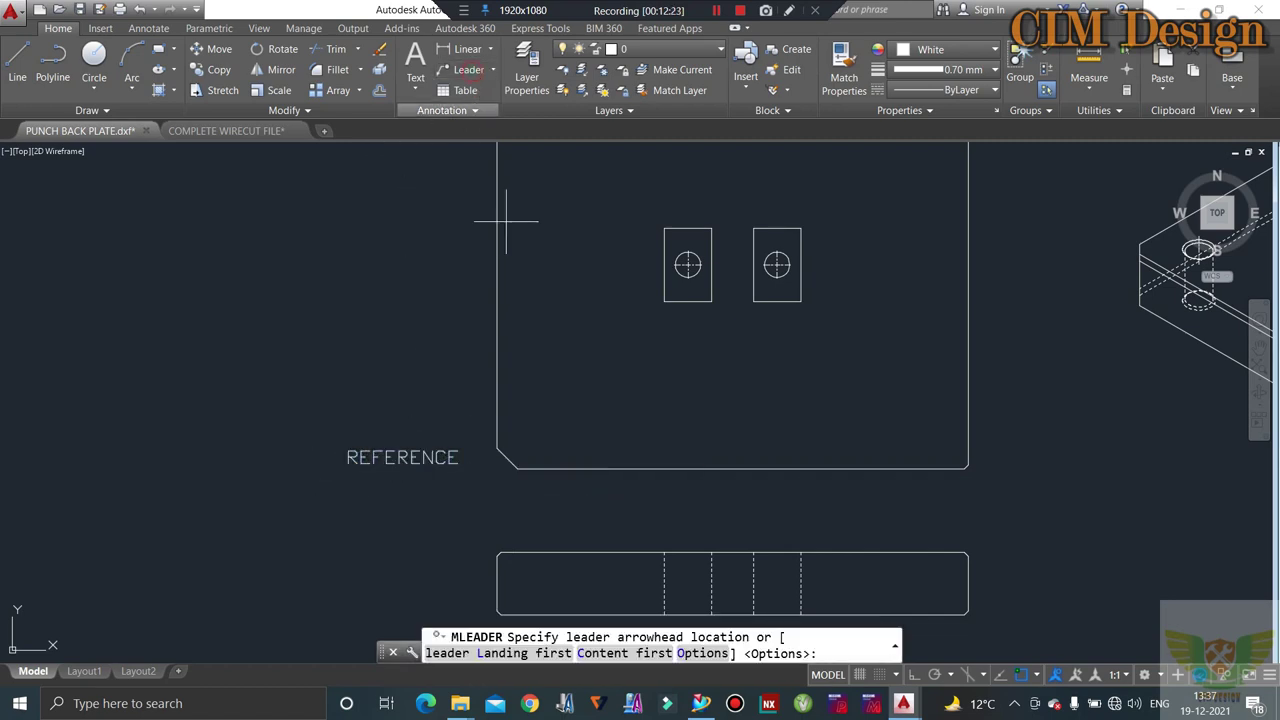
left_click(506, 457)
left_click(476, 487)
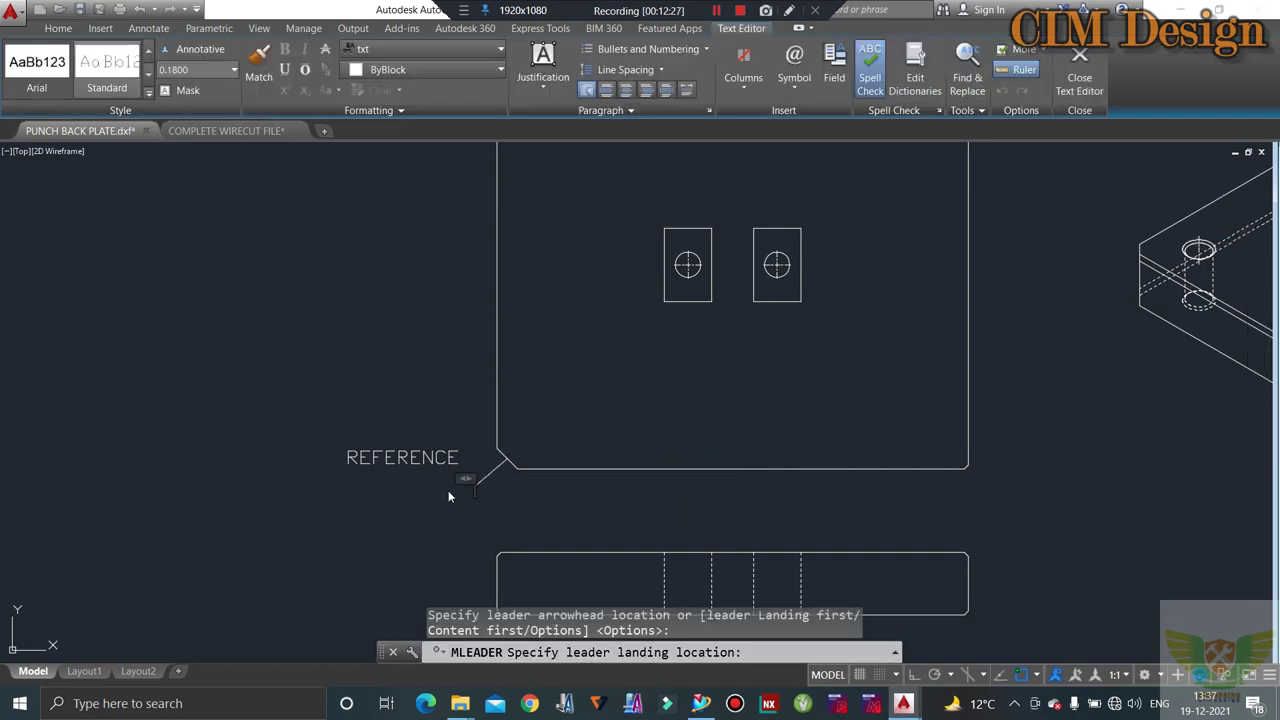
left_click(448, 496)
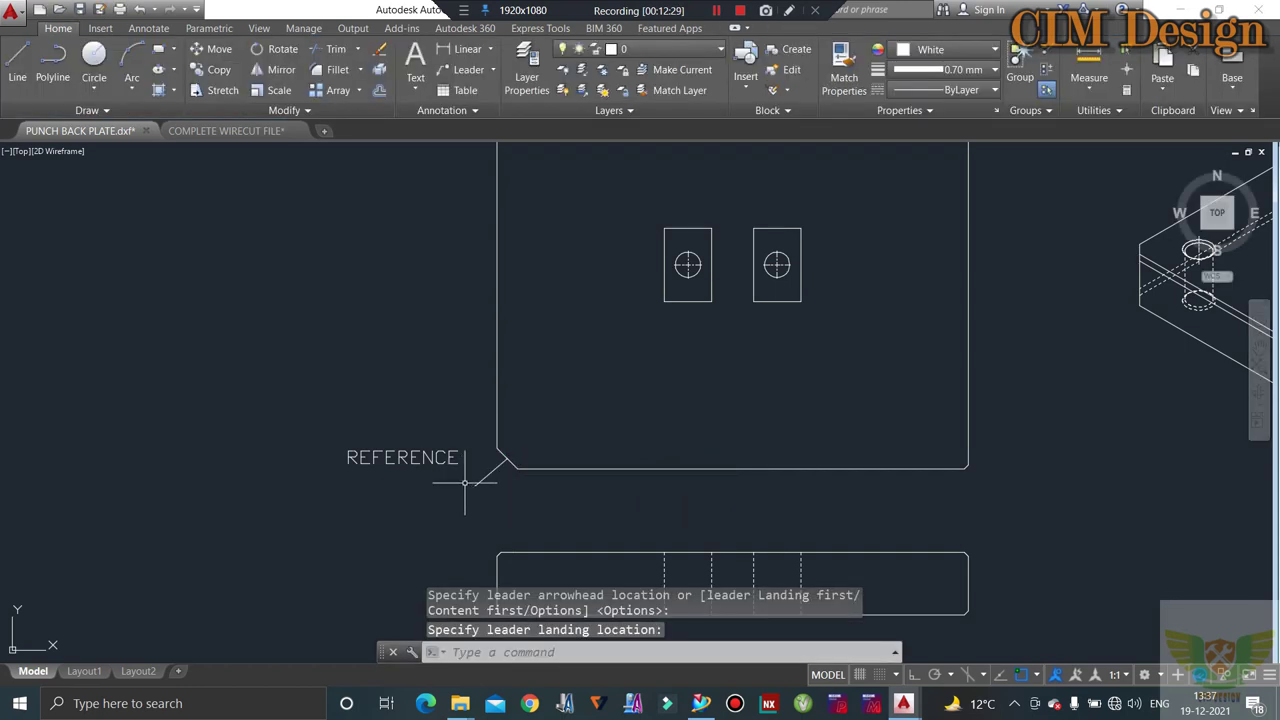
scroll(445, 490, "up", 4)
scroll(470, 482, "up", 3)
scroll(480, 519, "up", 2)
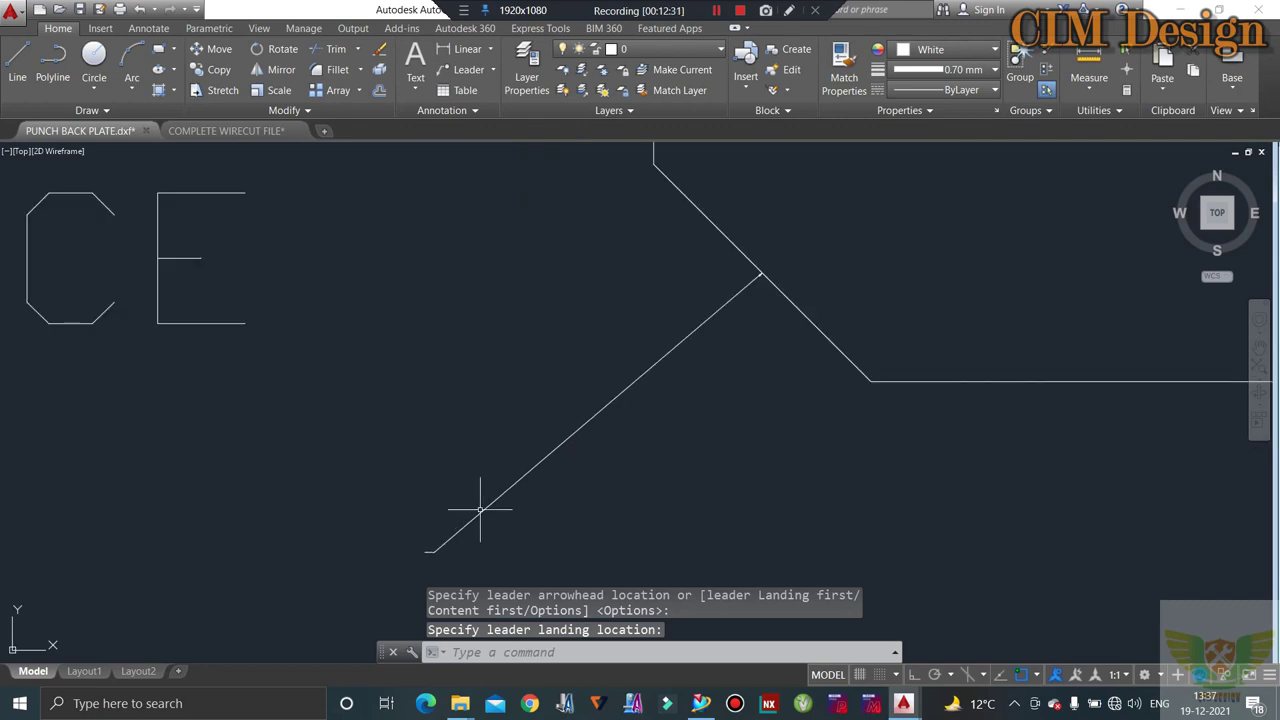
scroll(500, 430, "down", 5)
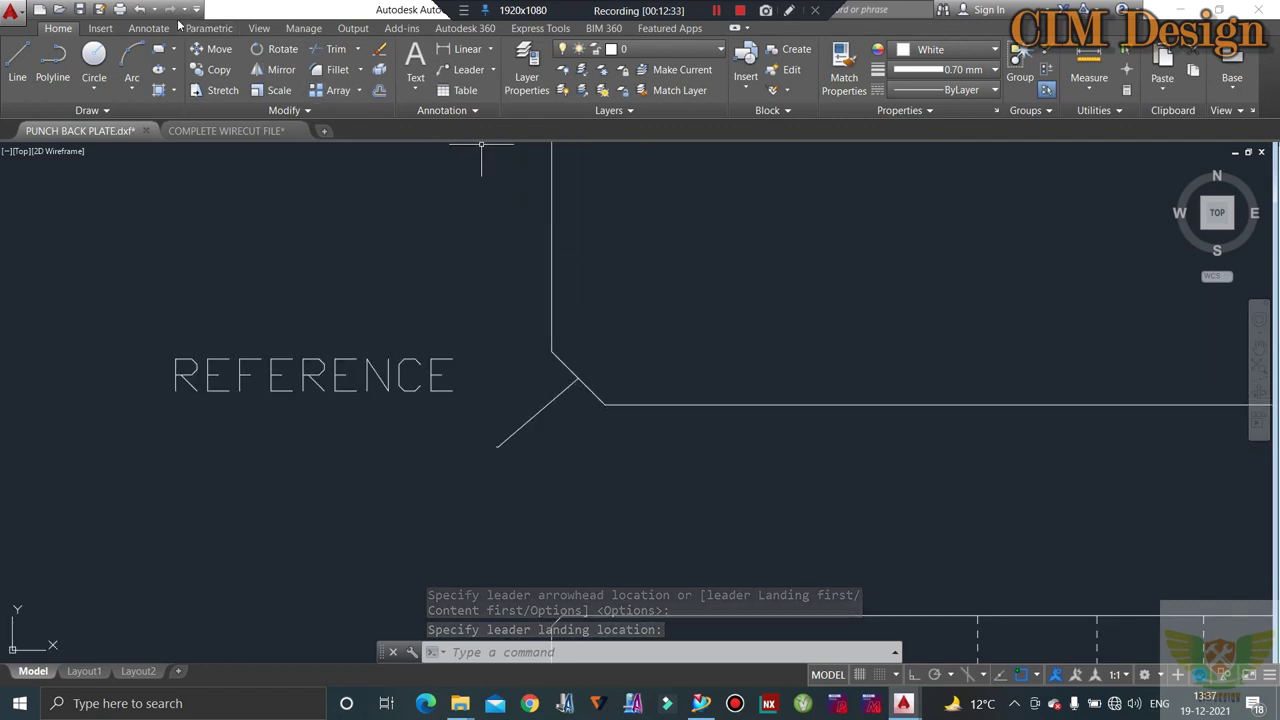
- Modify the Standard multileader style with landing distance 2 and a larger text height
left_click(160, 28)
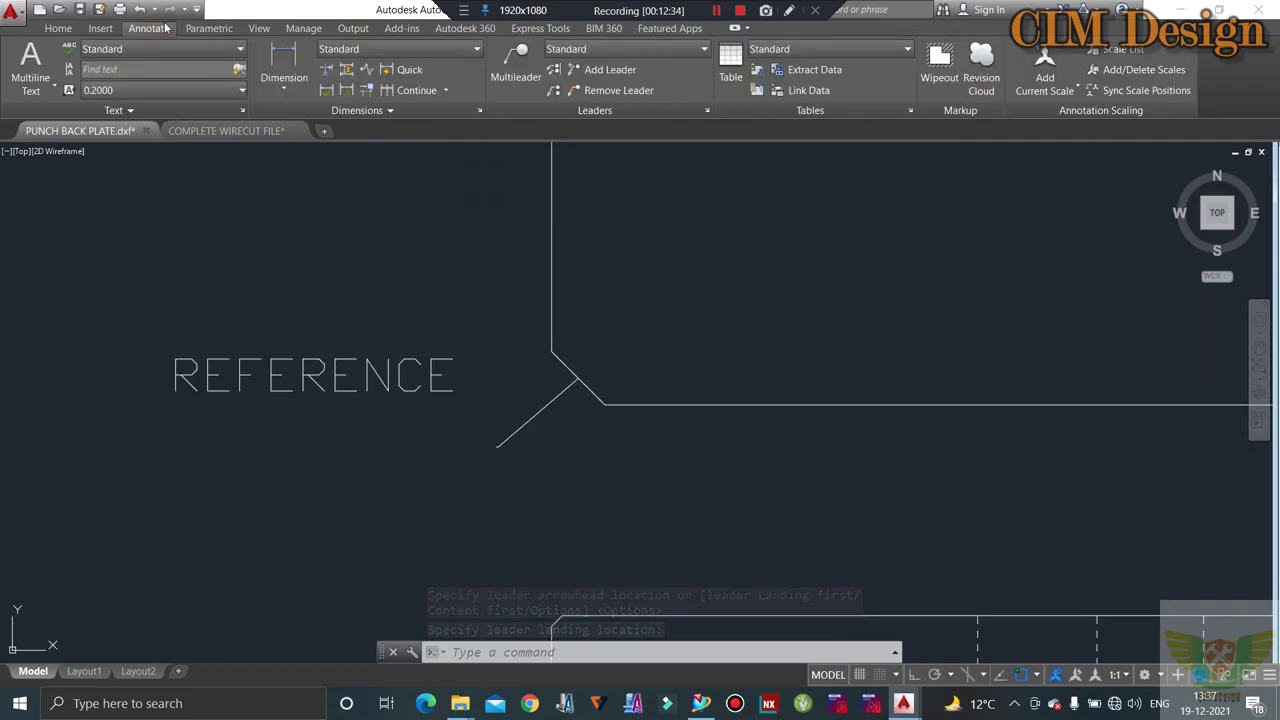
left_click(510, 76)
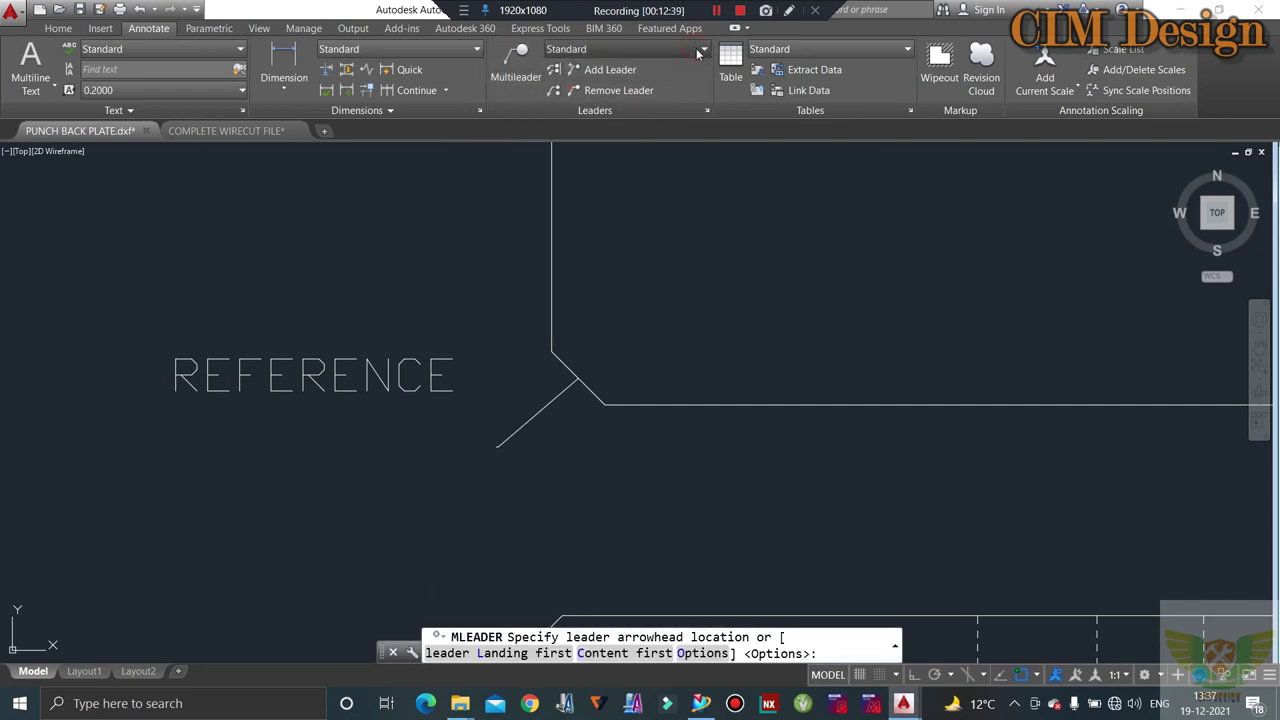
left_click(704, 52)
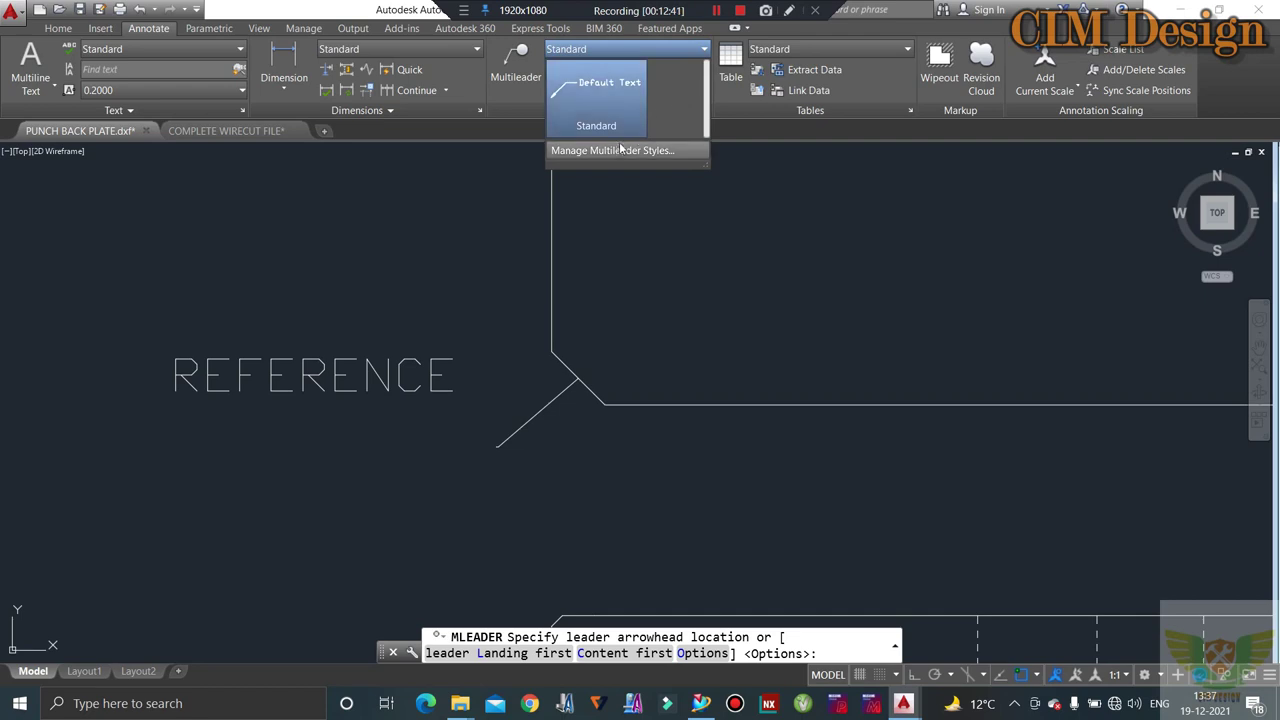
left_click(617, 150)
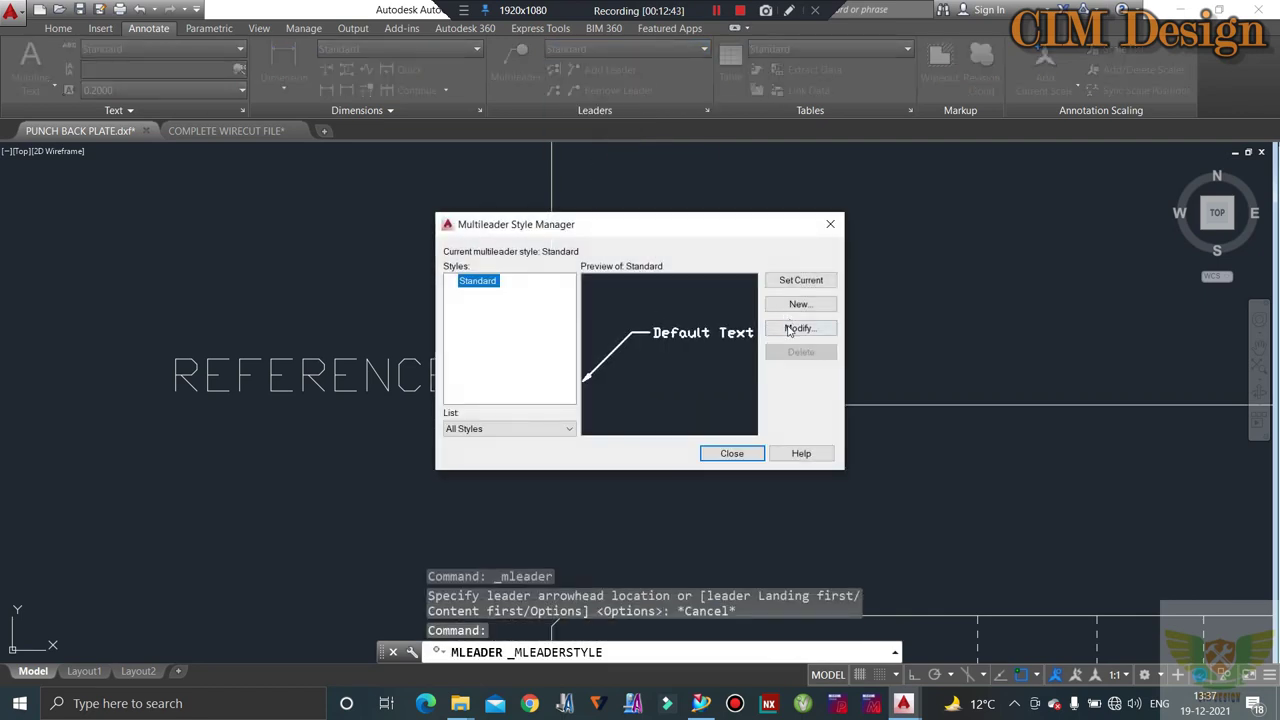
left_click(790, 330)
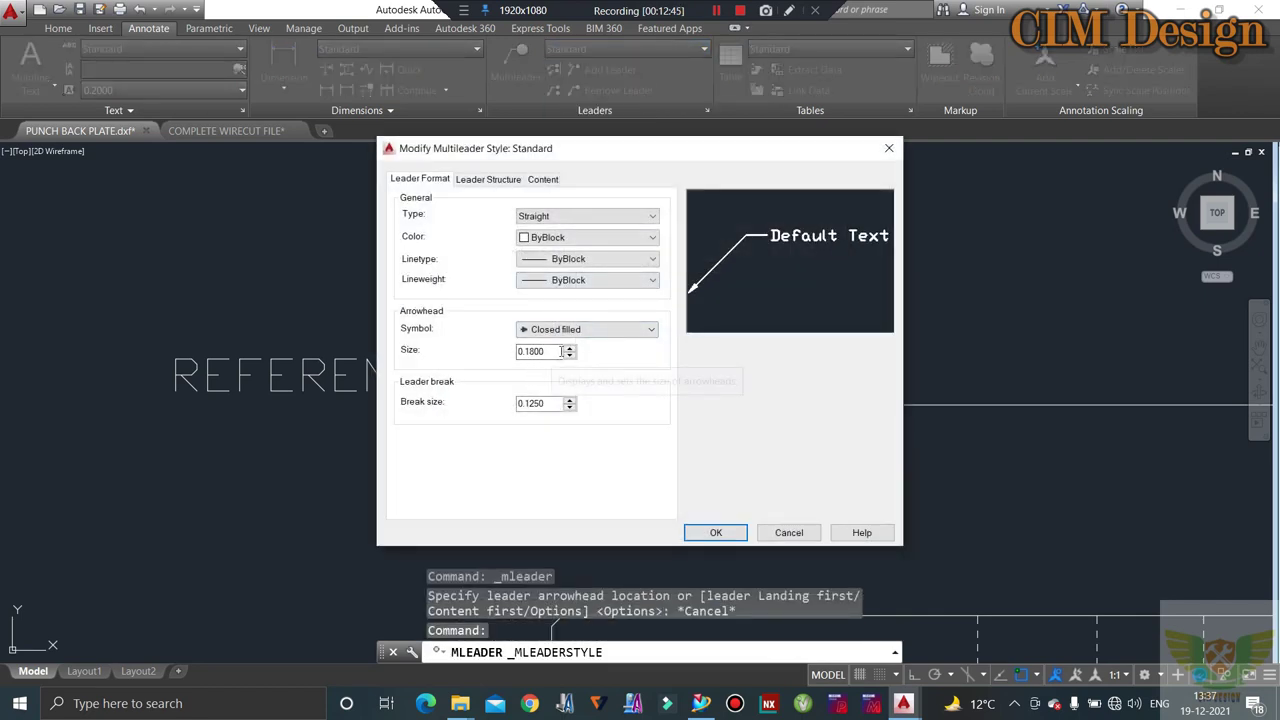
left_click(484, 180)
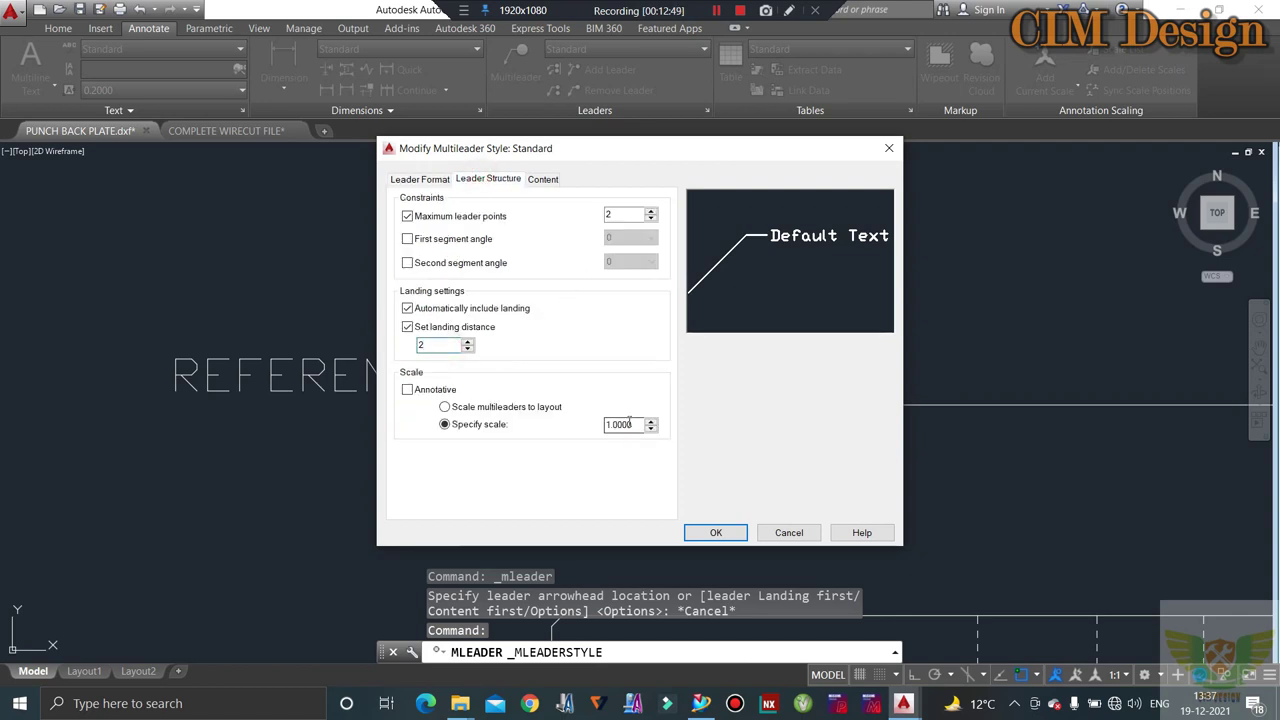
left_click(541, 180)
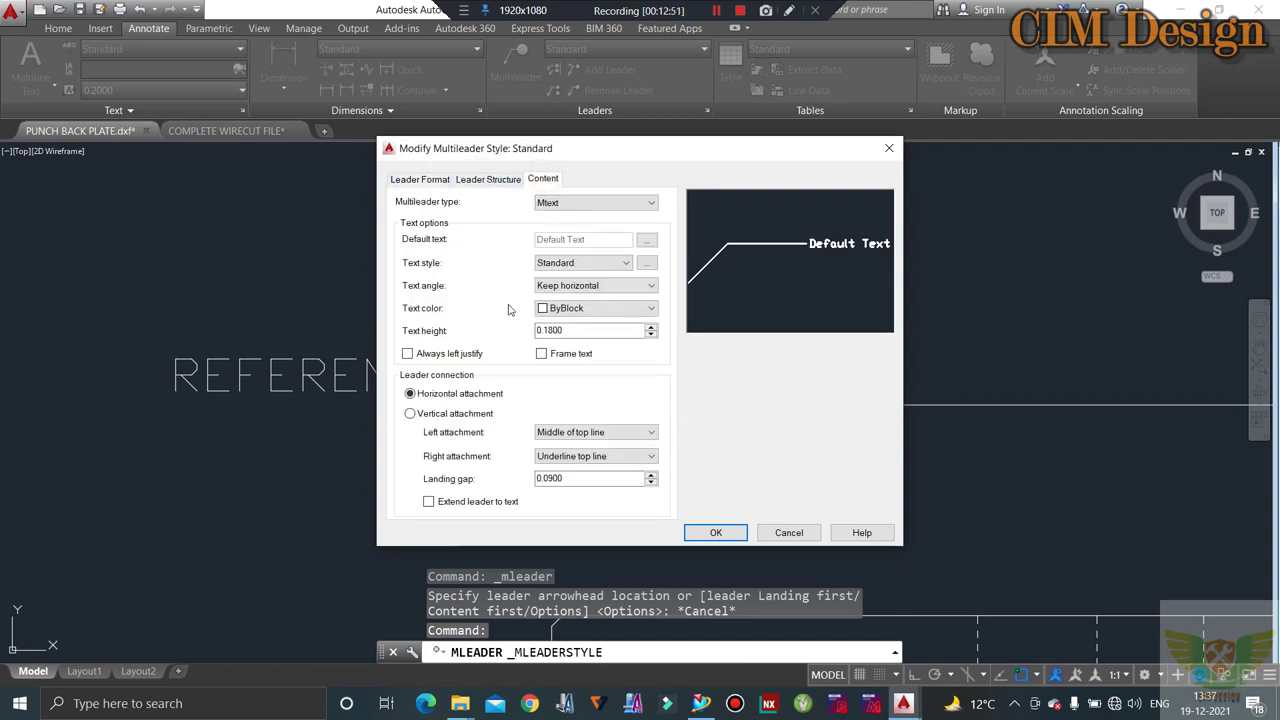
left_click_drag(566, 327, 508, 326)
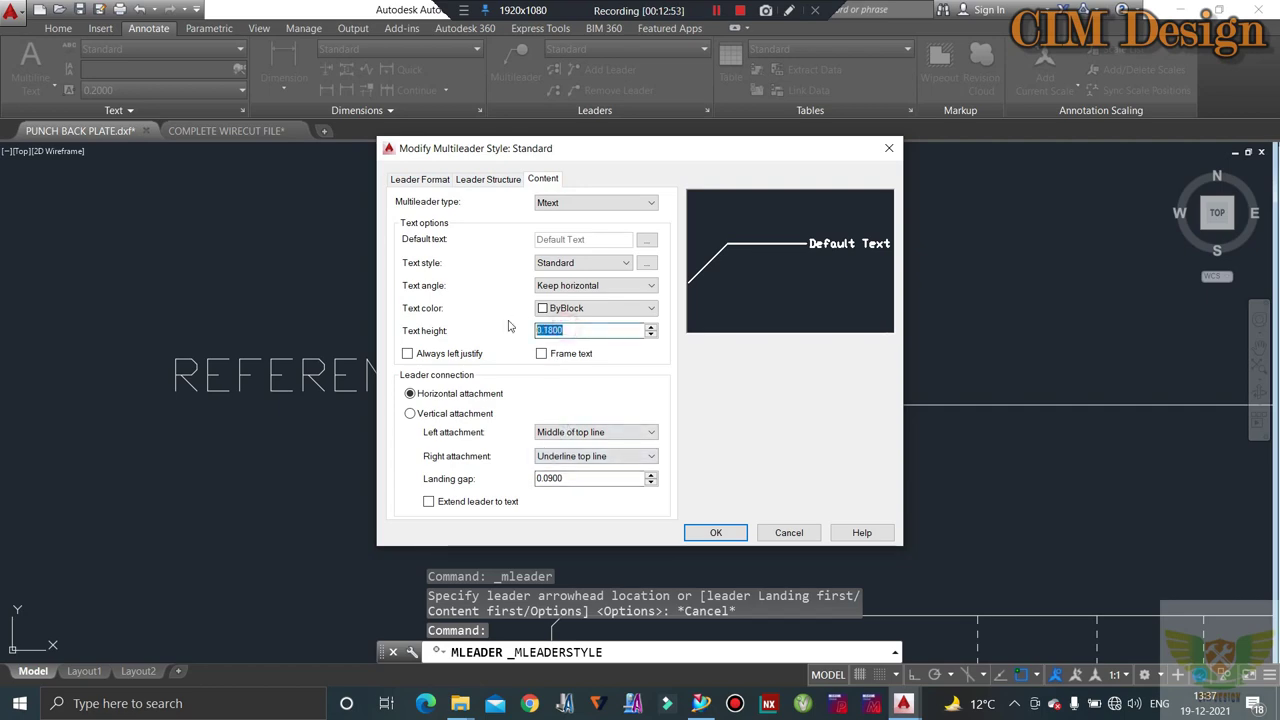
type("2")
left_click(715, 534)
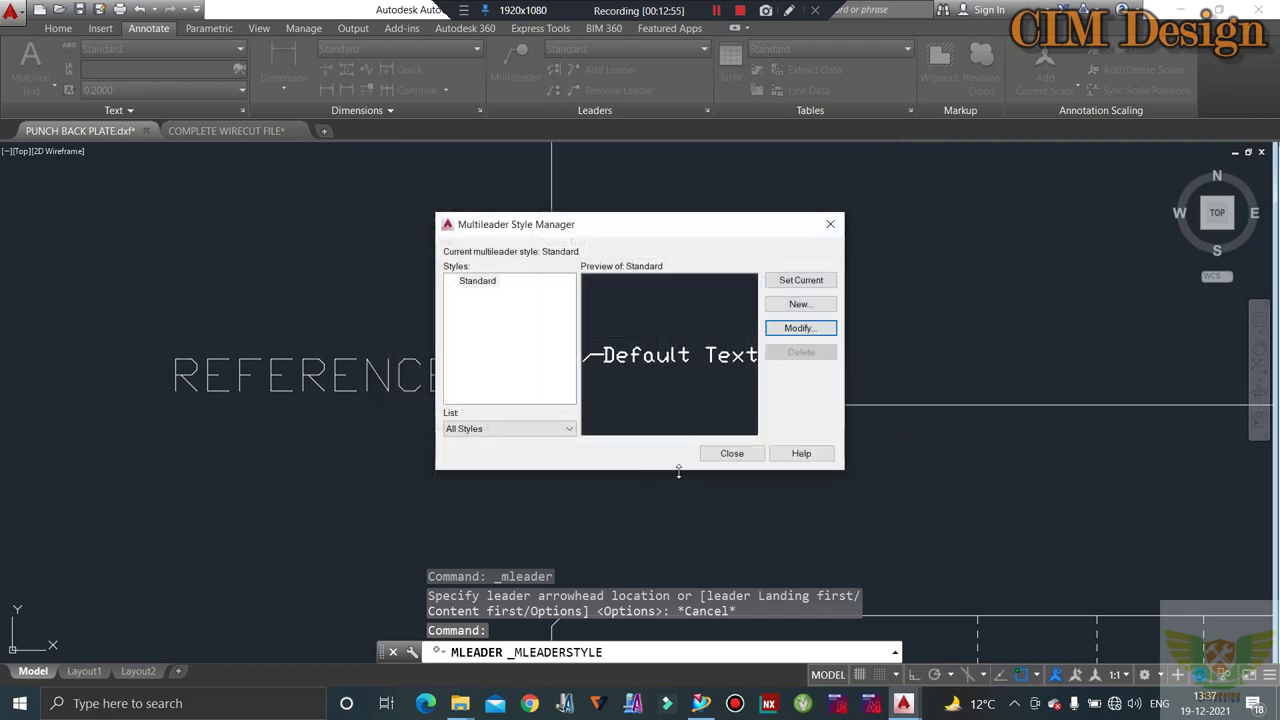
left_click(731, 455)
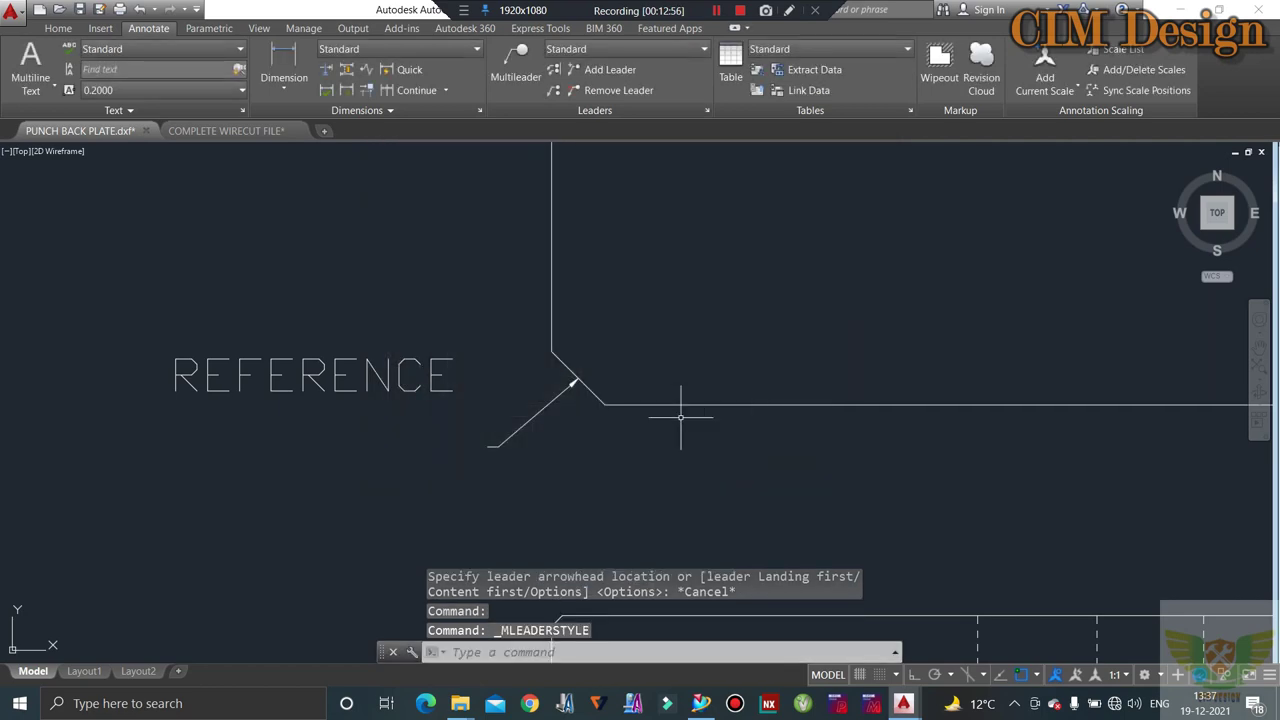
- Move the REFERENCE text lower, beside the leader landing
left_click(440, 348)
left_click(127, 443)
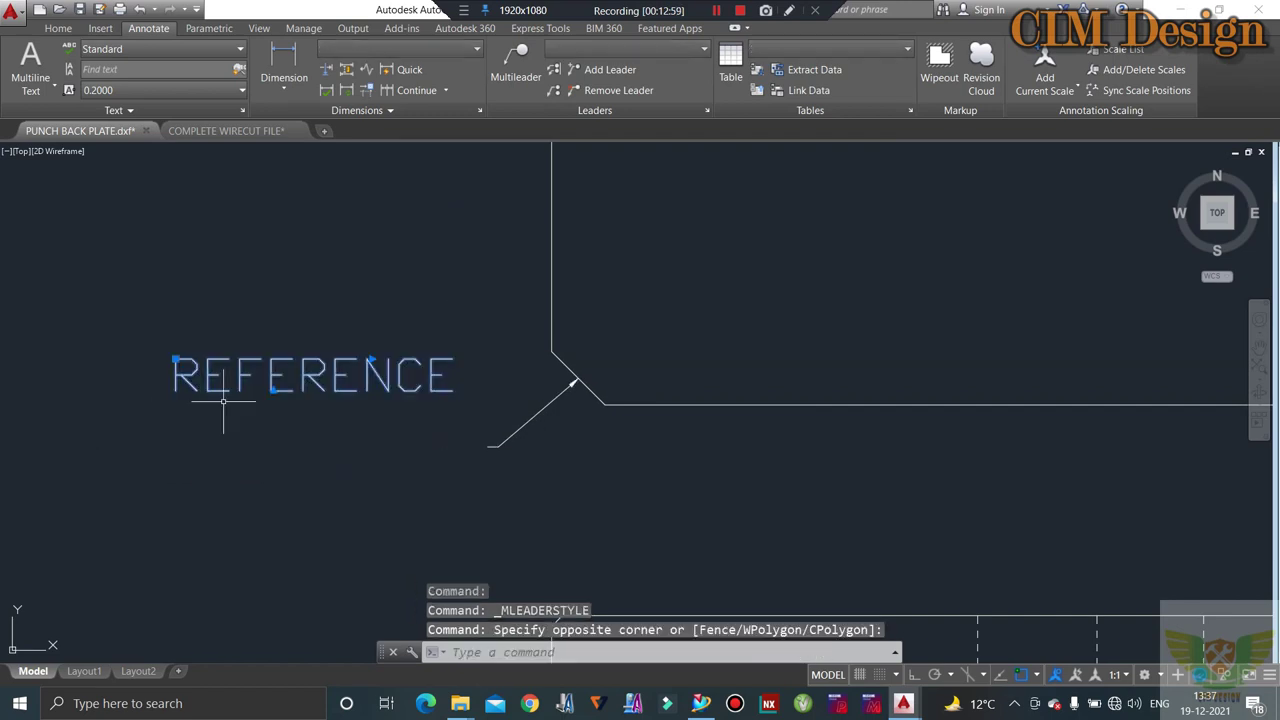
type("M")
key("Return")
left_click(176, 392)
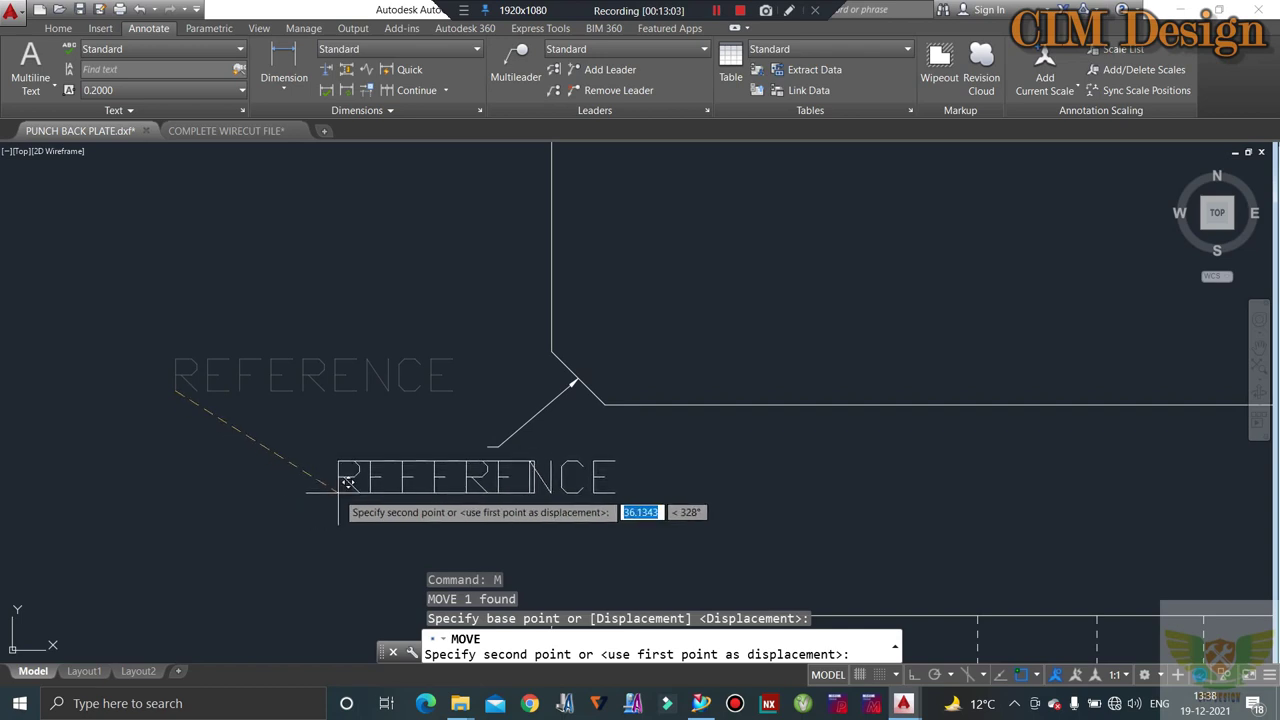
left_click(345, 483)
scroll(303, 337, "down", 4)
scroll(337, 349, "down", 3)
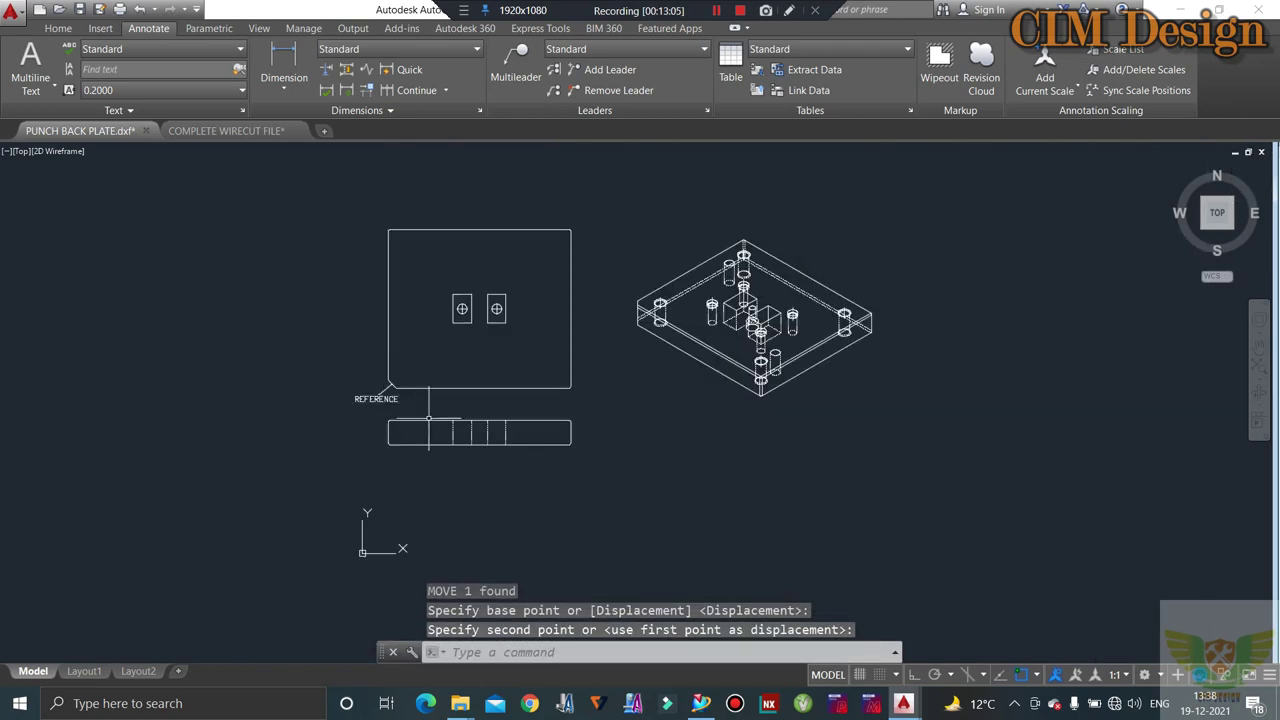
scroll(429, 418, "up", 5)
scroll(351, 406, "up", 3)
- Set the Standard multileader style's text height to 2
left_click(615, 294)
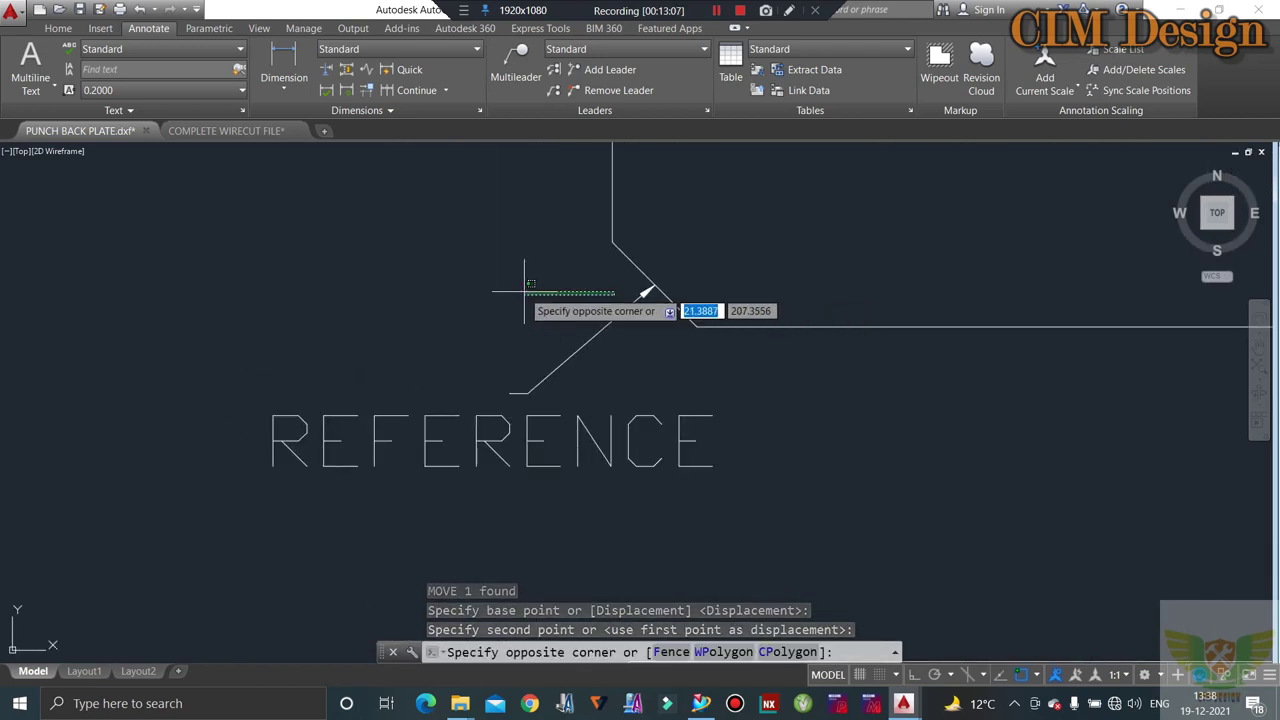
left_click(704, 50)
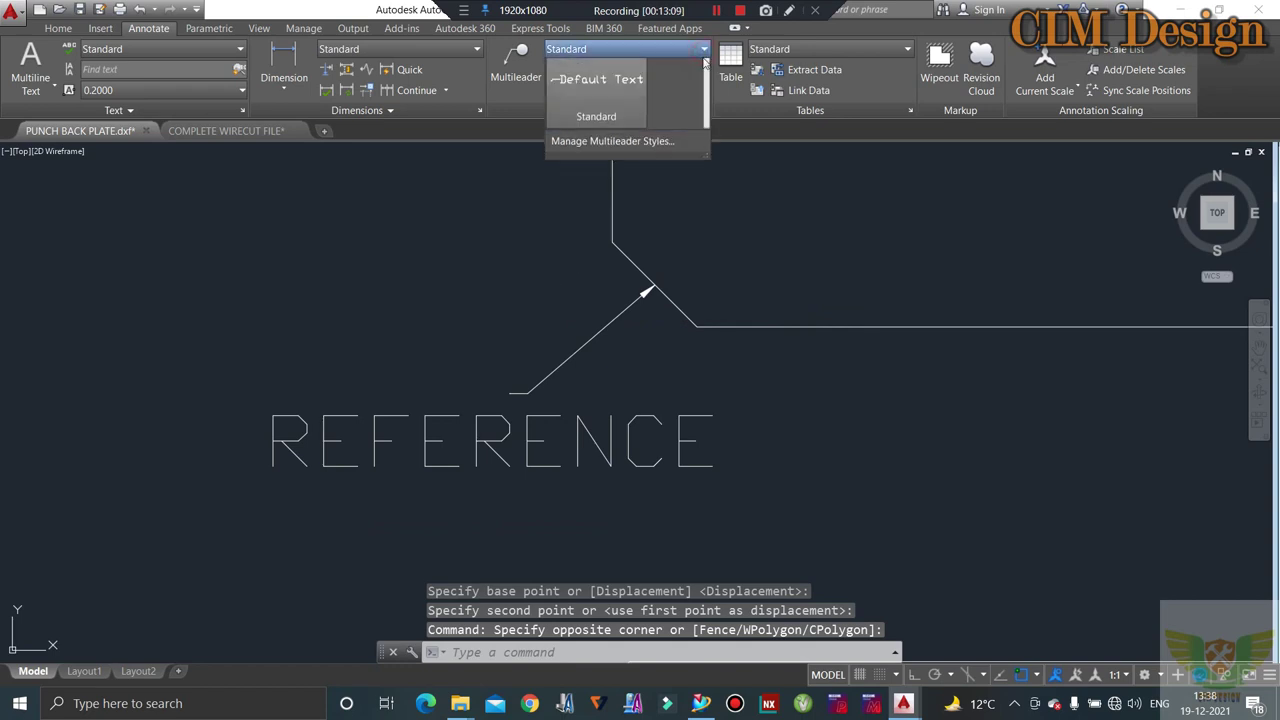
left_click(612, 141)
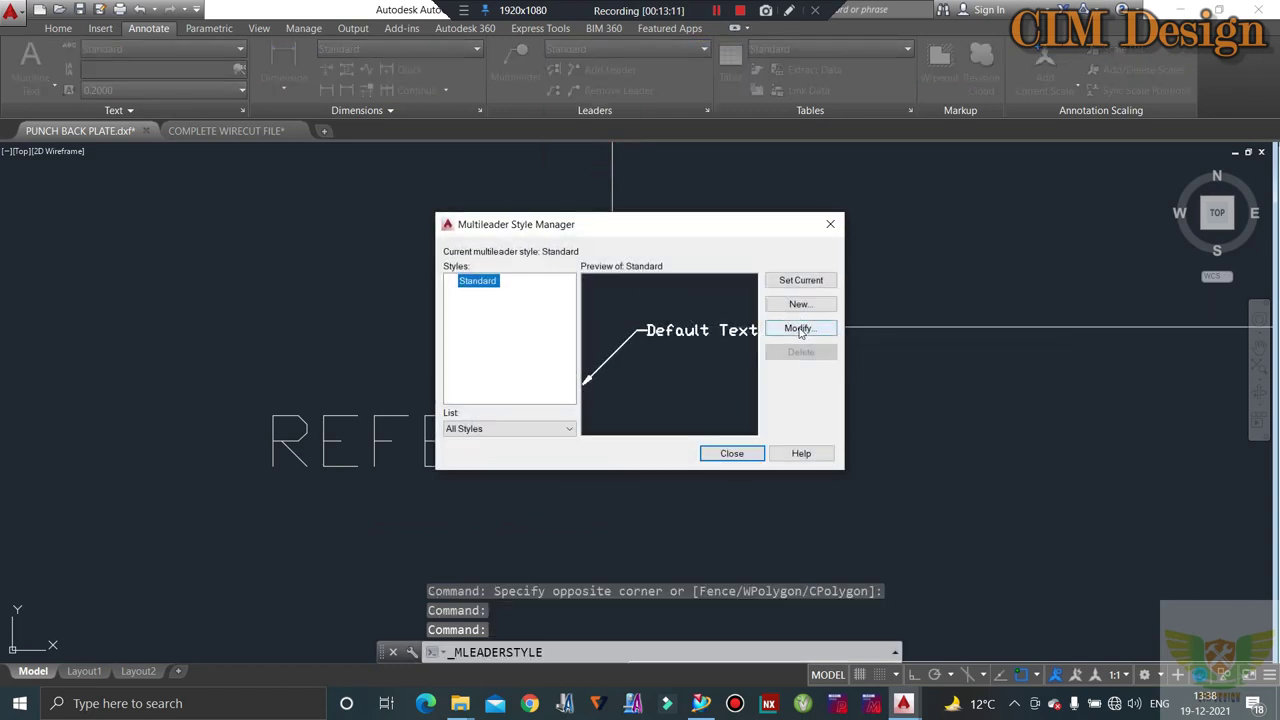
left_click(798, 329)
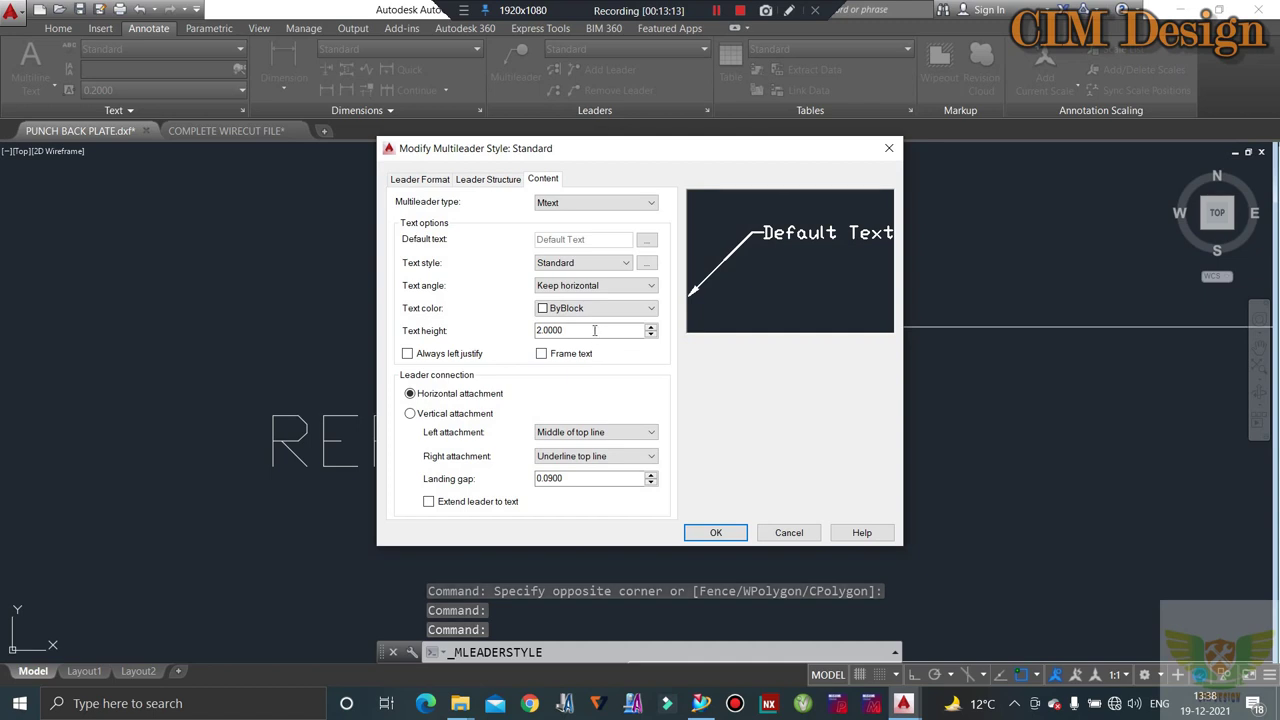
double_click(594, 330)
type("2")
left_click(494, 184)
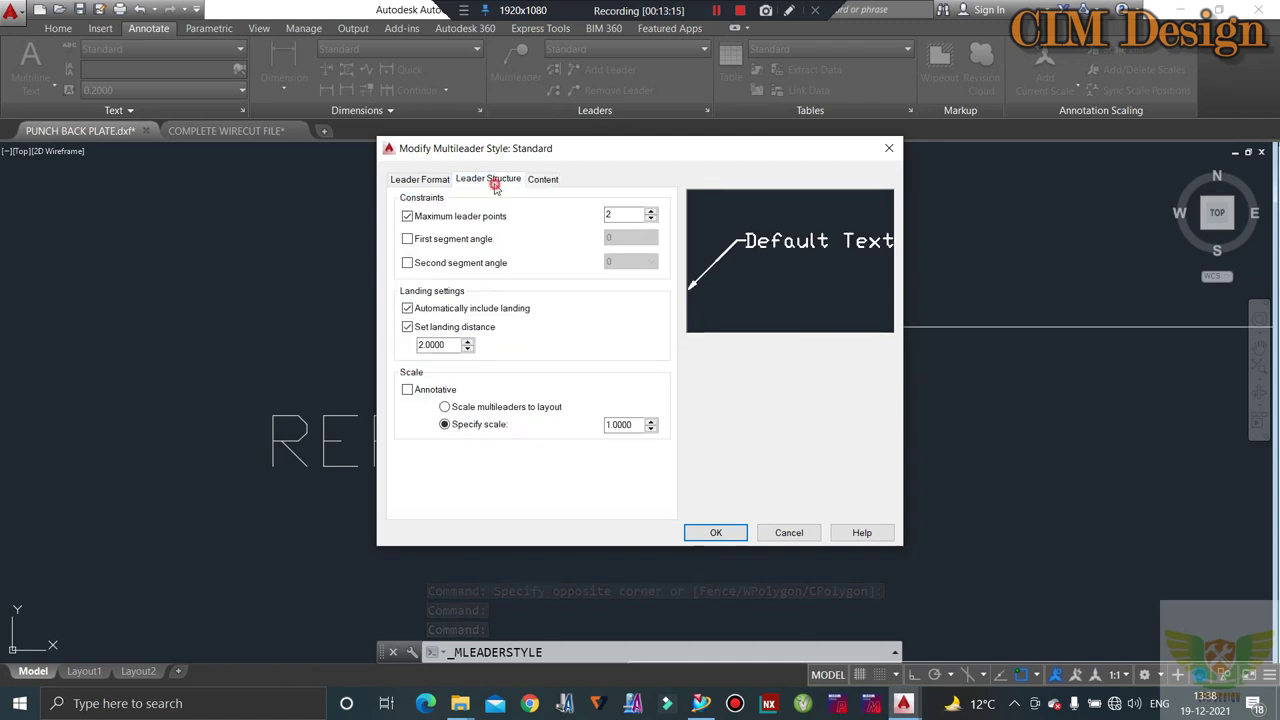
left_click(421, 181)
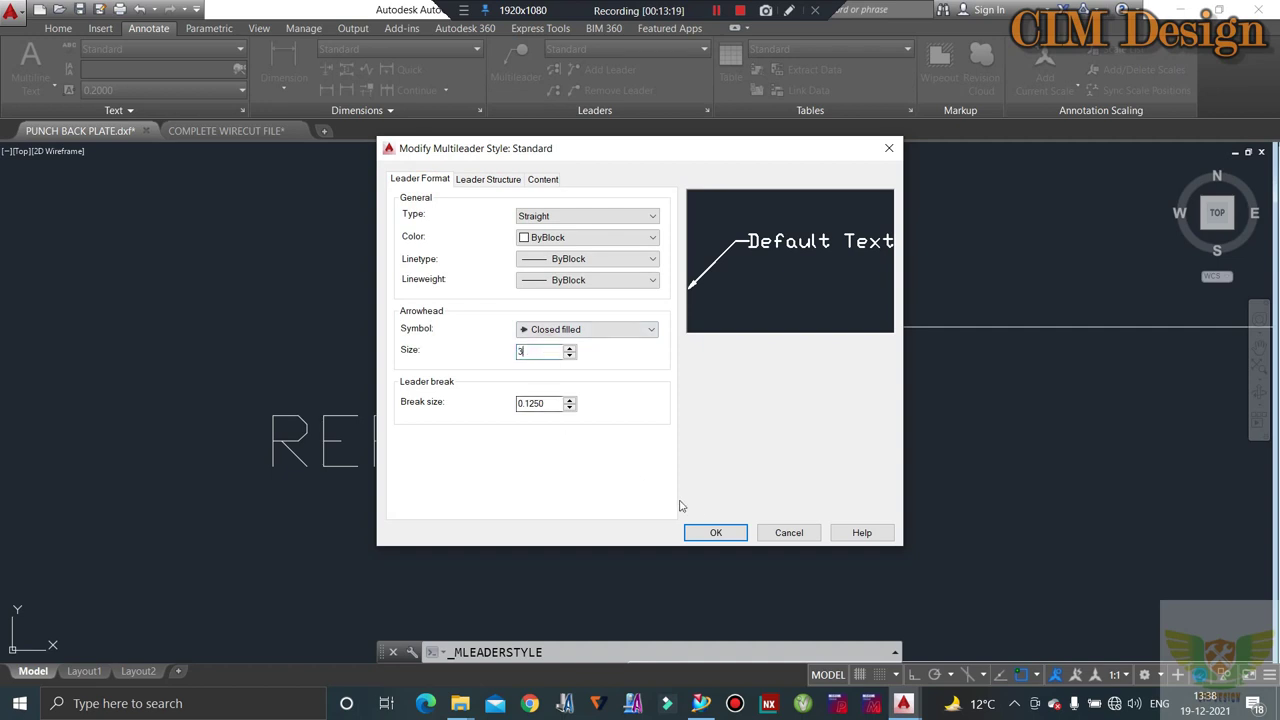
left_click(701, 534)
left_click(735, 454)
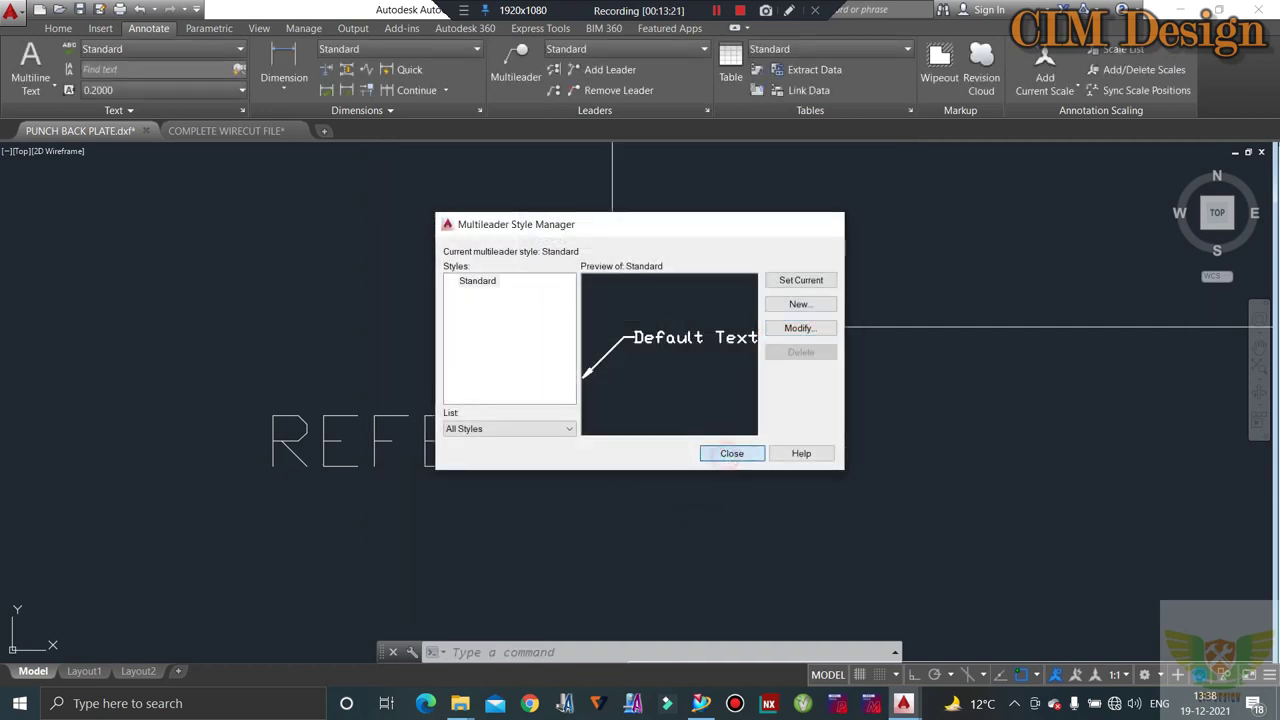
- Colour the REFERENCE leader and its label red
scroll(605, 406, "down", 3)
left_click(628, 450)
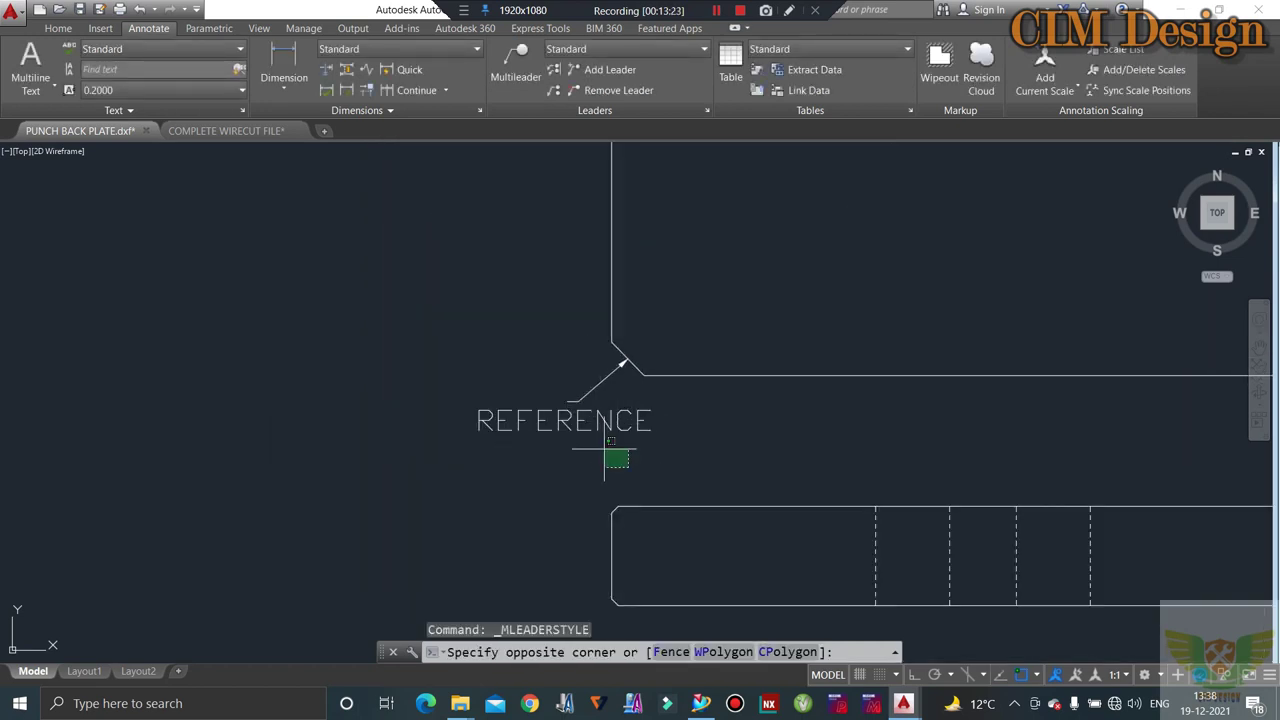
left_click(489, 399)
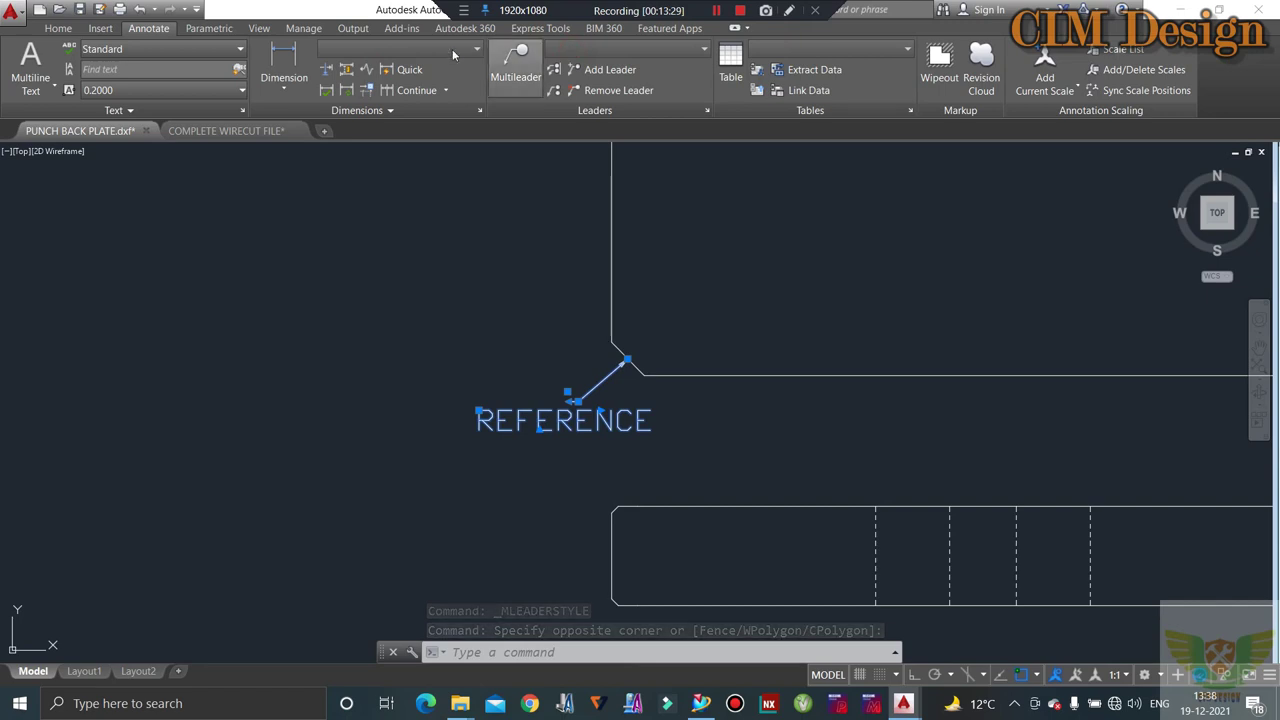
left_click(58, 28)
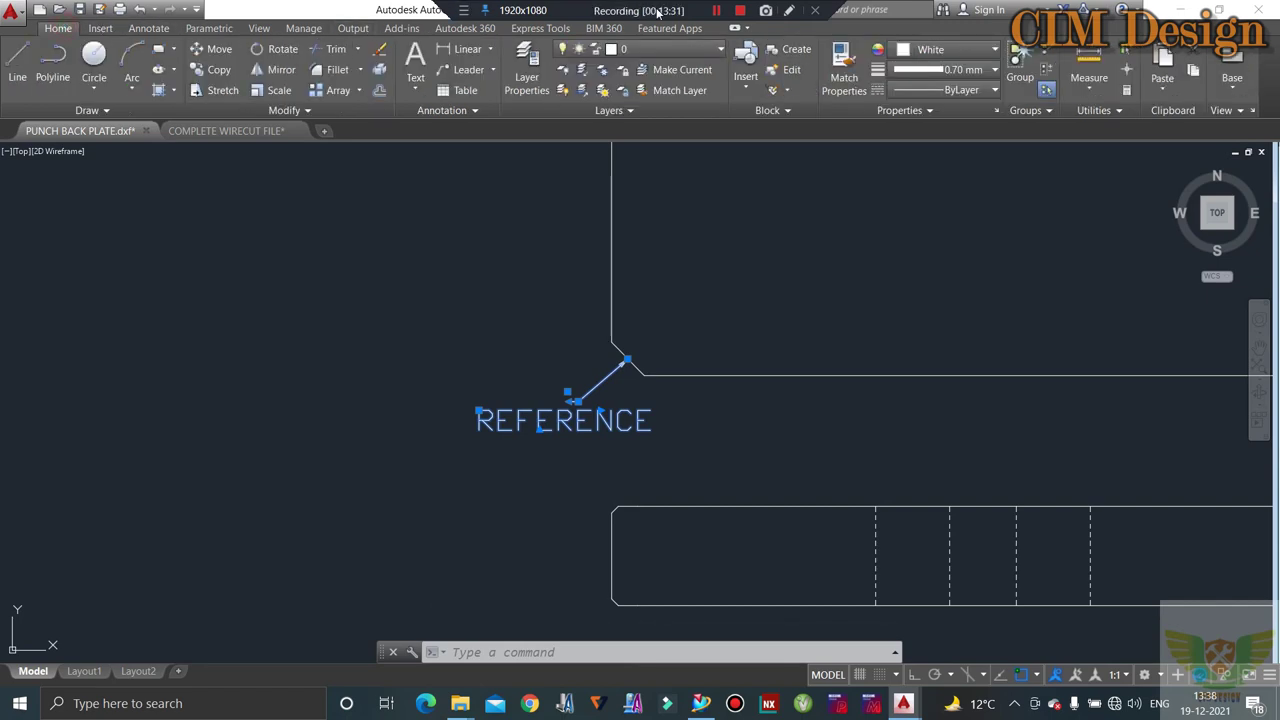
left_click(930, 50)
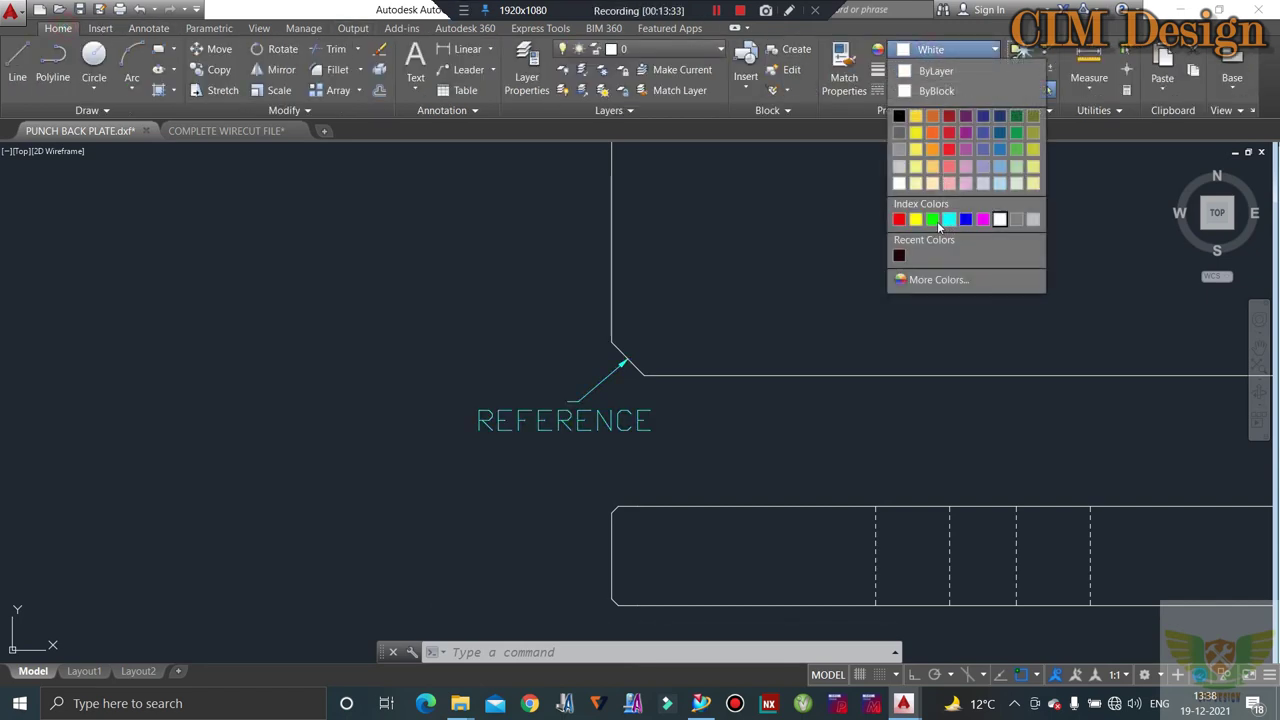
left_click(899, 220)
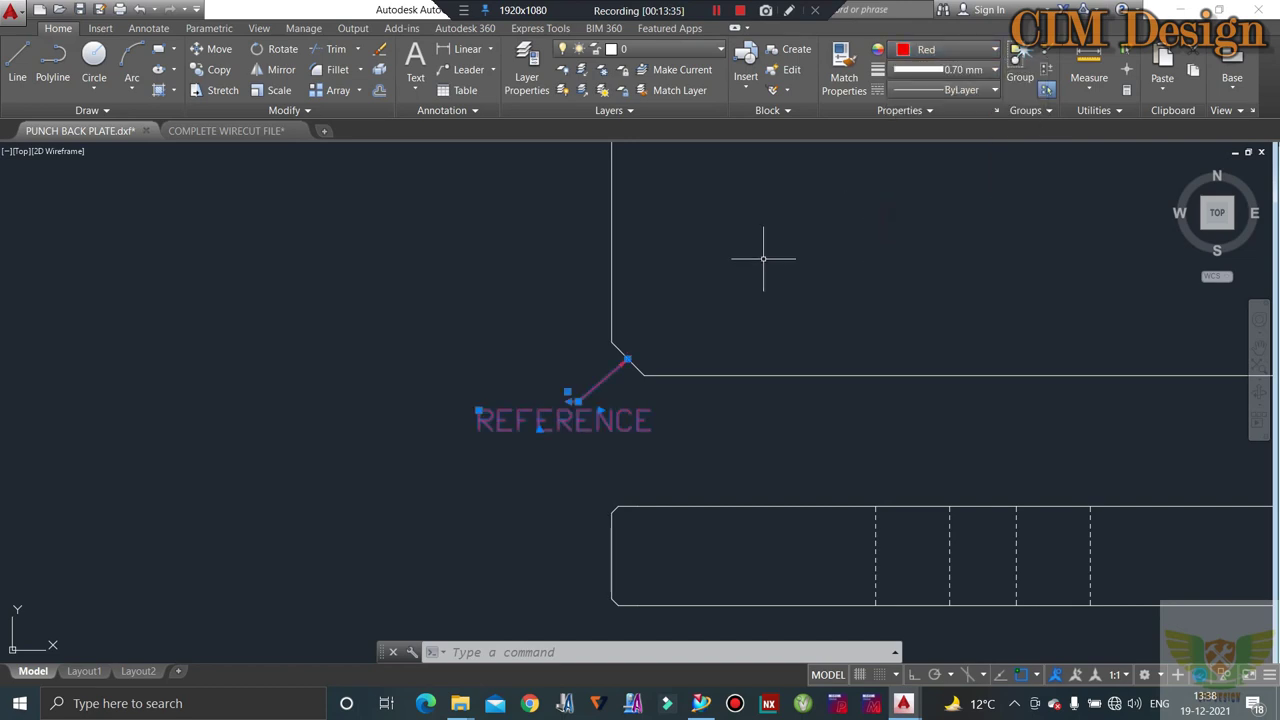
left_click(651, 357)
key("Escape")
key("Escape")
scroll(580, 420, "down", 4)
scroll(571, 425, "up", 2)
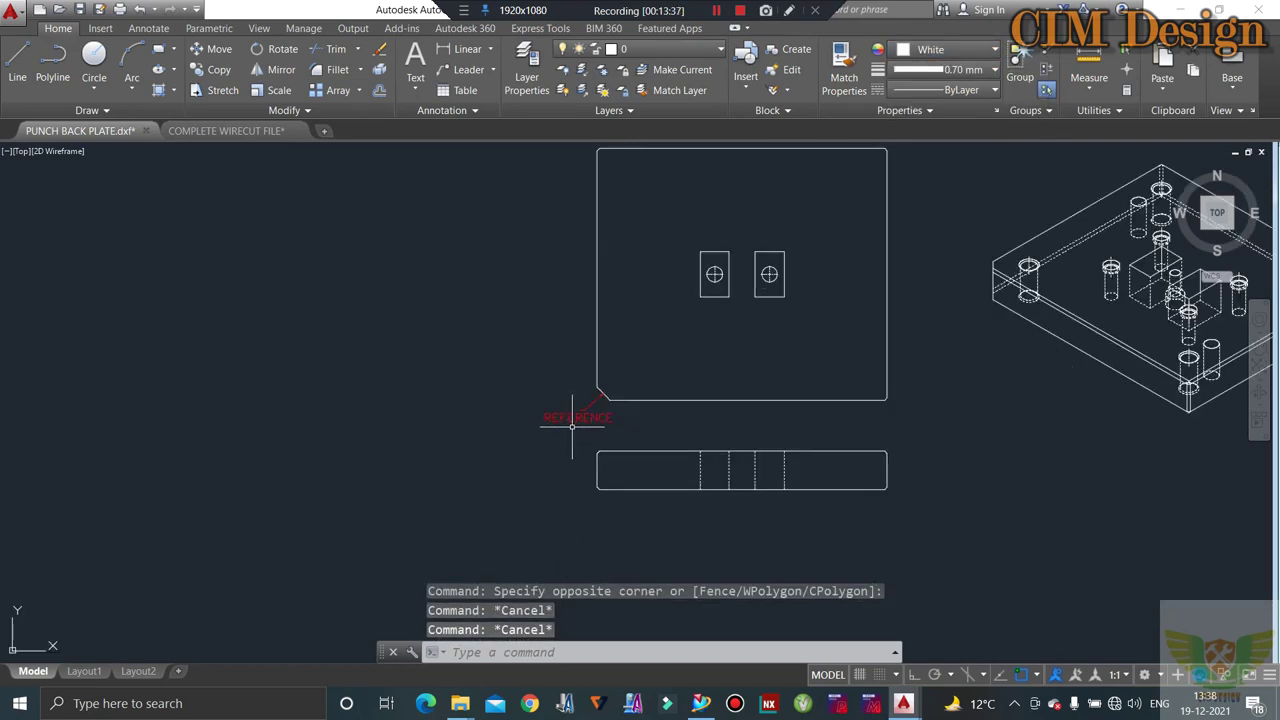
scroll(565, 411, "up", 2)
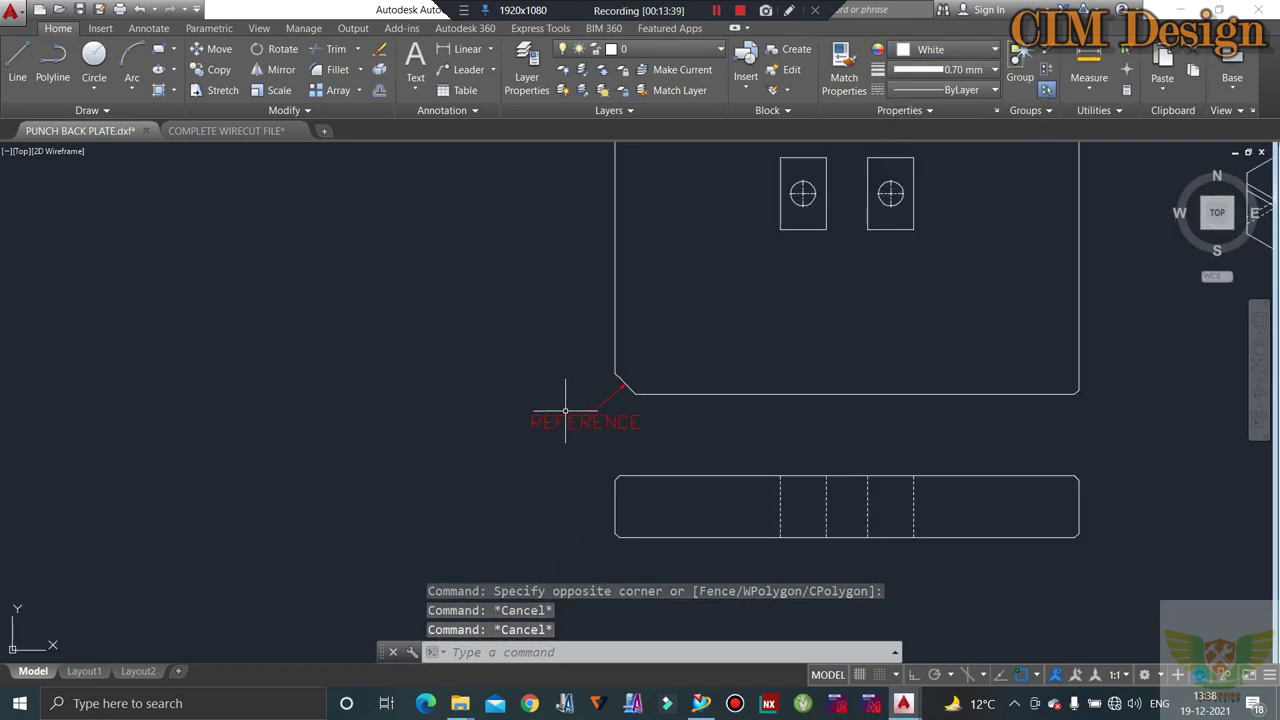
scroll(612, 375, "up", 3)
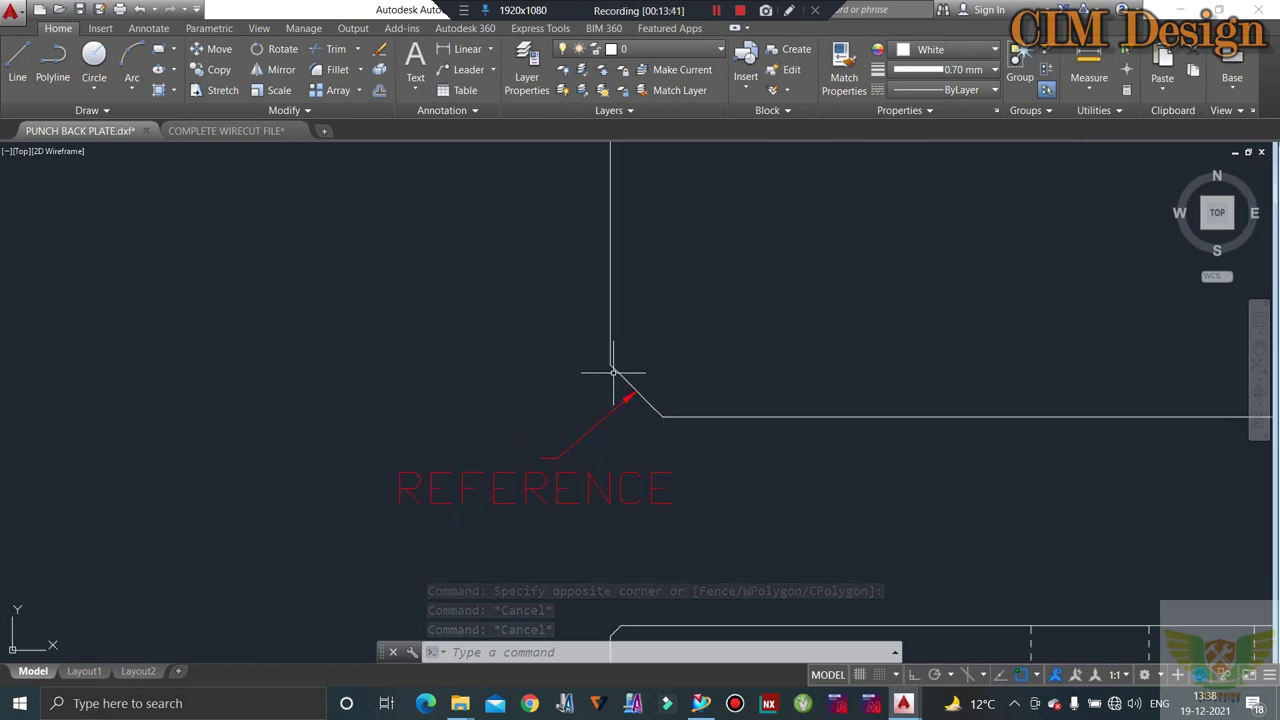
scroll(612, 375, "down", 2)
scroll(612, 380, "down", 4)
scroll(757, 271, "up", 3)
scroll(720, 318, "down", 4)
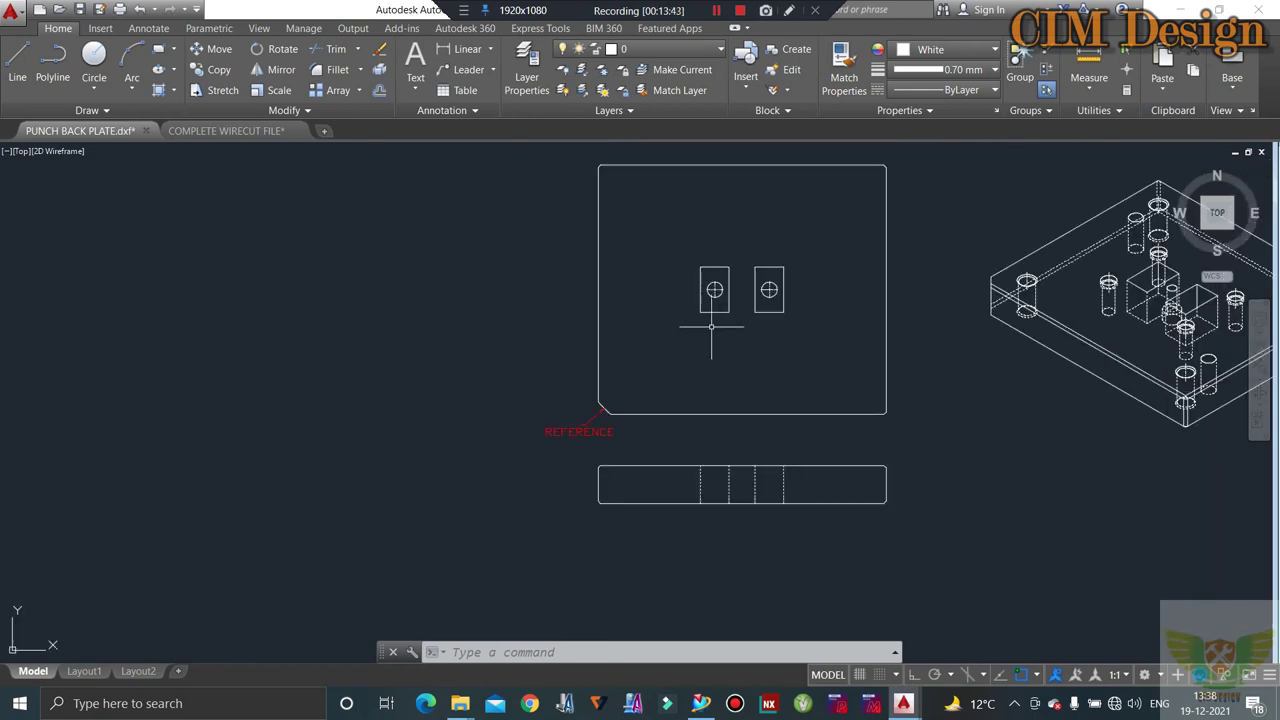
- Add a 225 linear dimension across the plate's top edge, placed above the top view
left_click(466, 48)
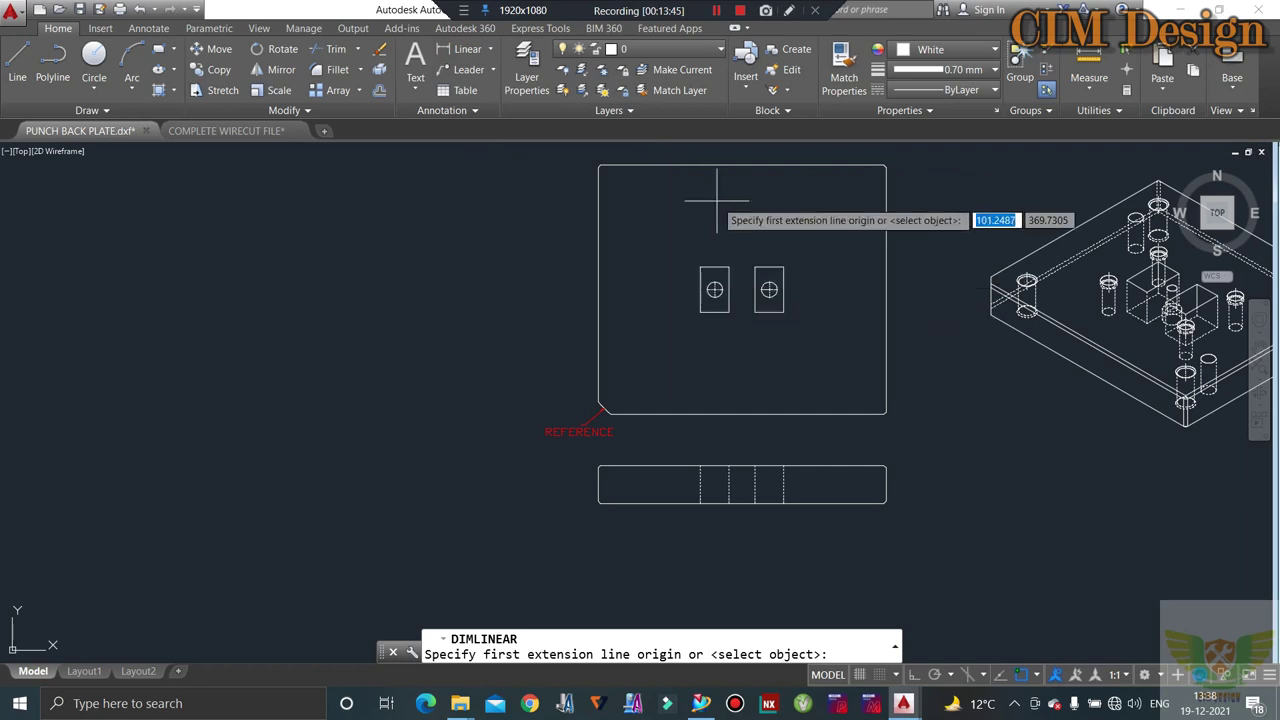
scroll(880, 166, "up", 2)
scroll(845, 165, "up", 4)
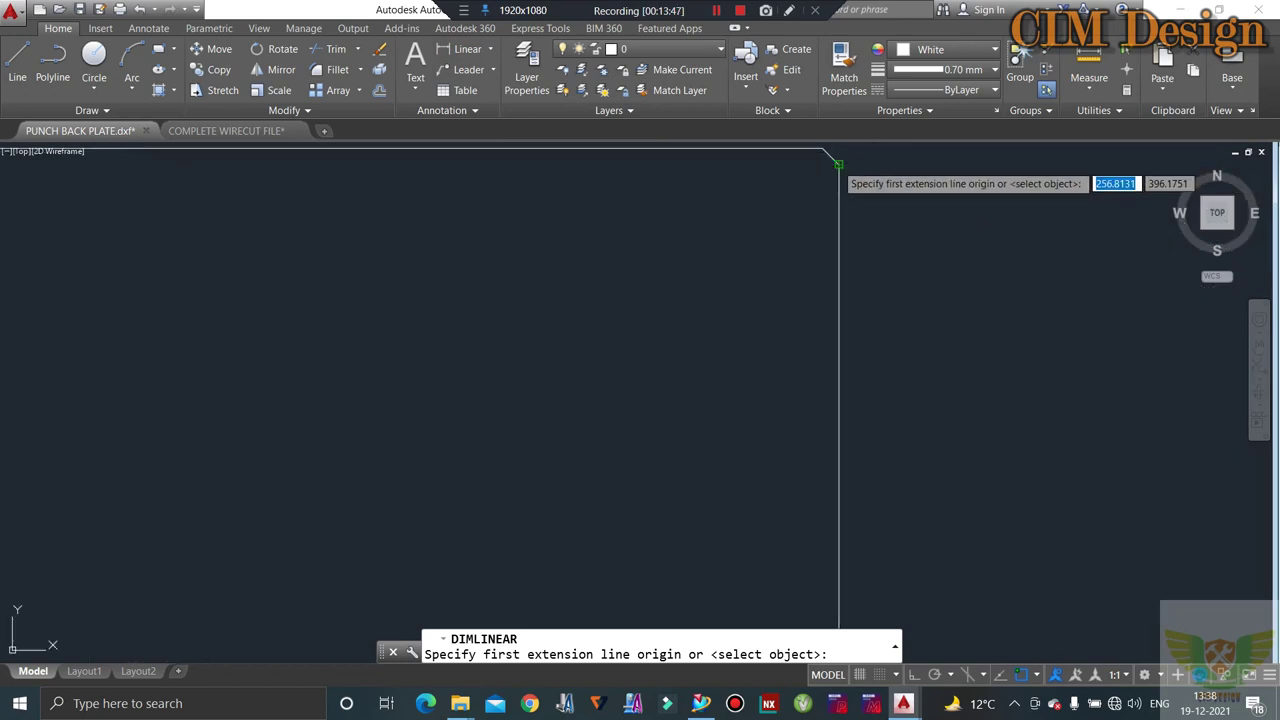
left_click(838, 163)
scroll(838, 163, "down", 3)
left_click(181, 242)
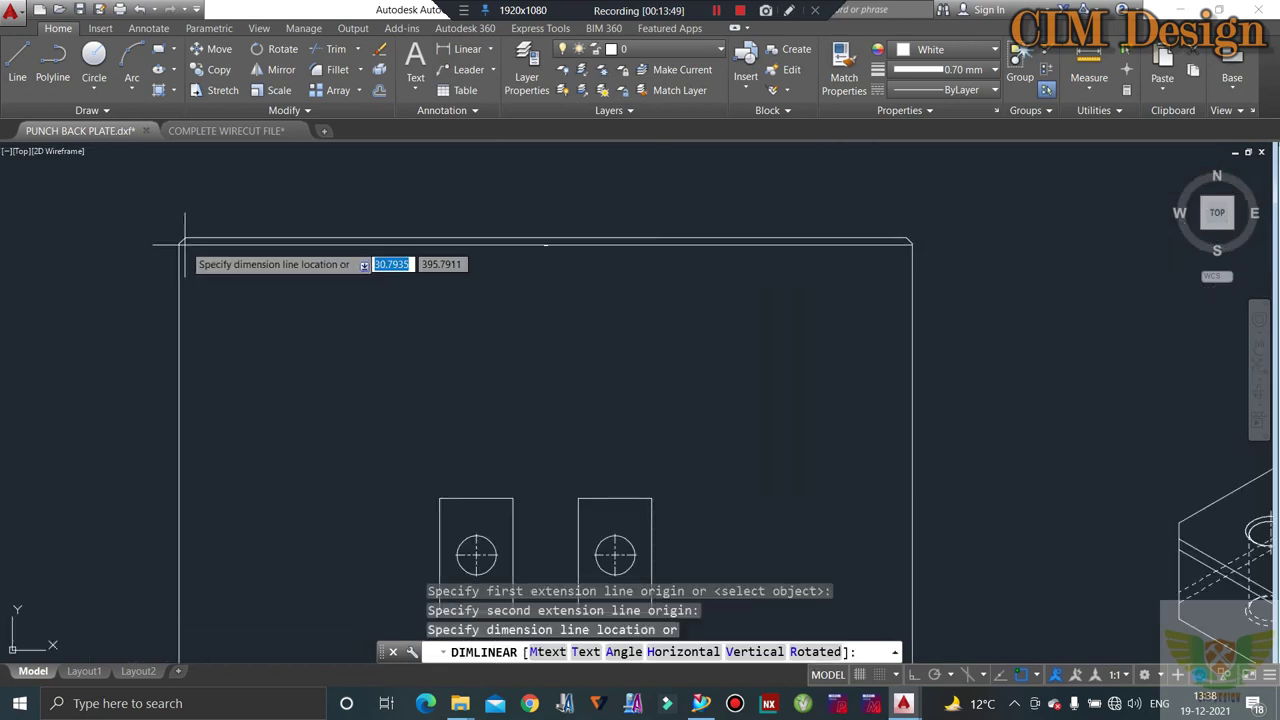
left_click(490, 182)
scroll(616, 241, "down", 3)
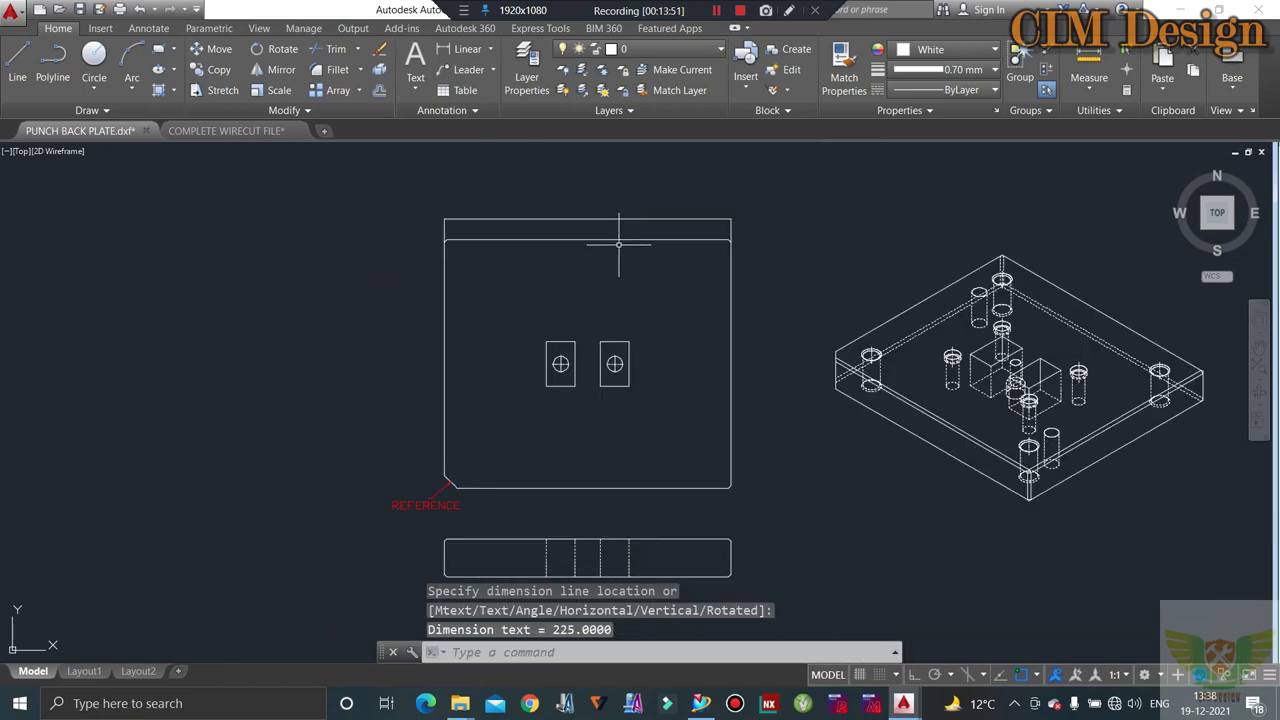
scroll(608, 234, "up", 4)
key("Escape")
- Bring up the Dimension Style Manager with the D command
scroll(587, 225, "down", 6)
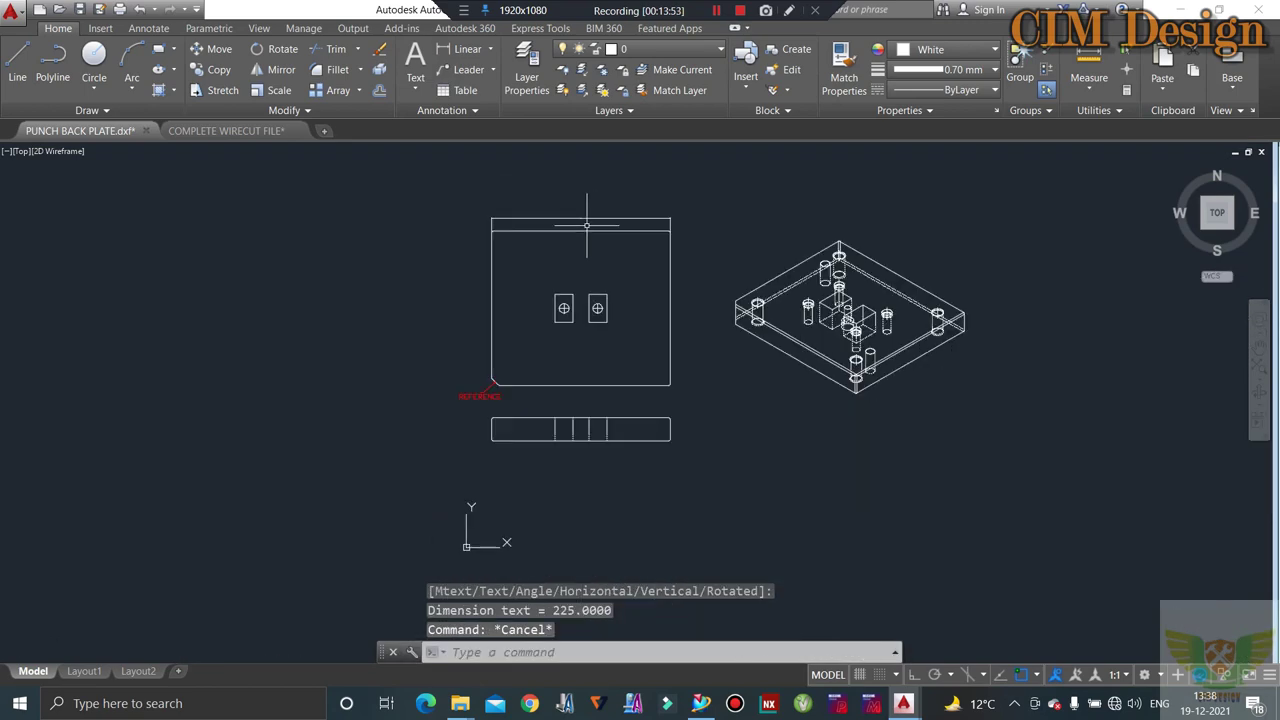
scroll(587, 225, "up", 2)
type("D")
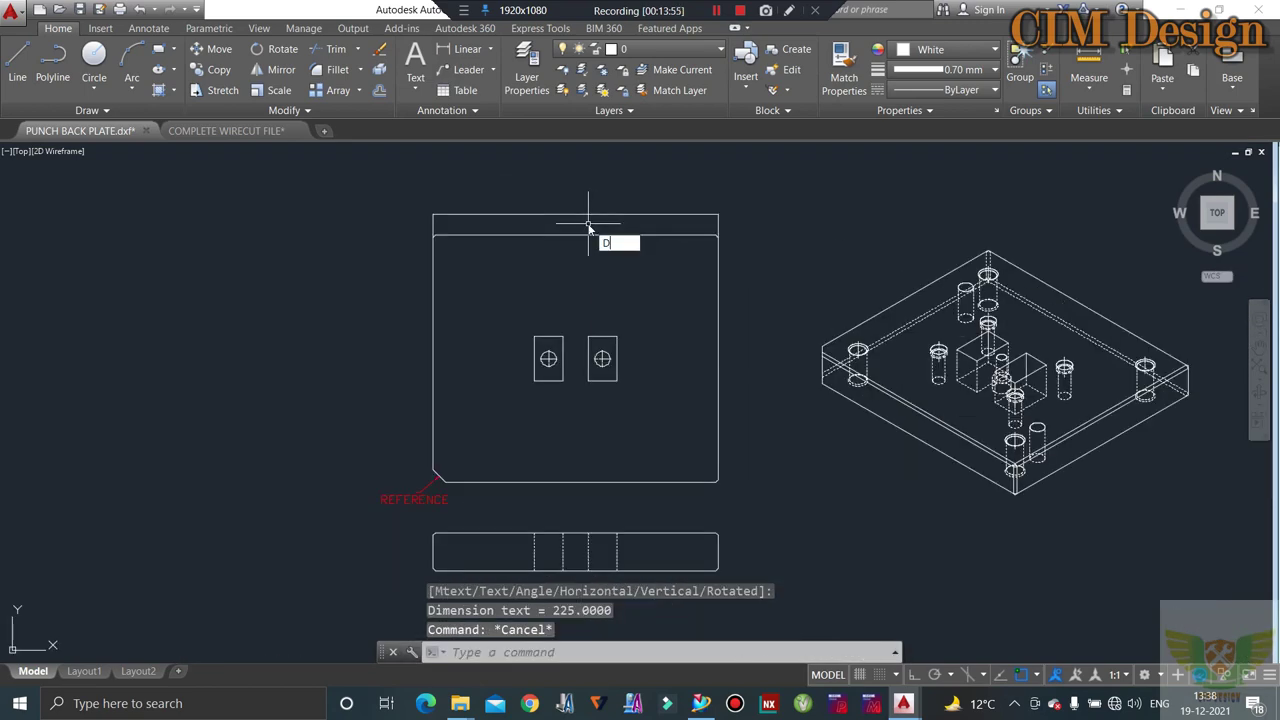
key("Return")
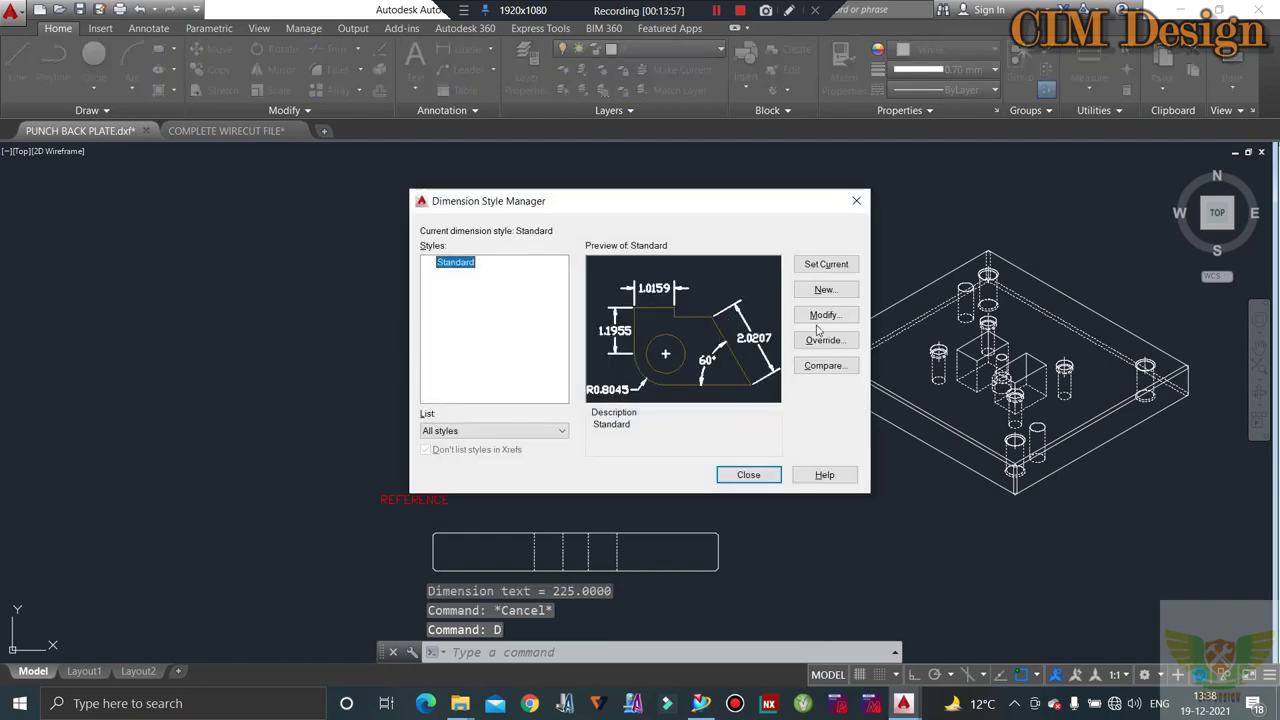
- Give the Standard dimension style arrow size 3 and a larger text height
left_click(822, 315)
type("3")
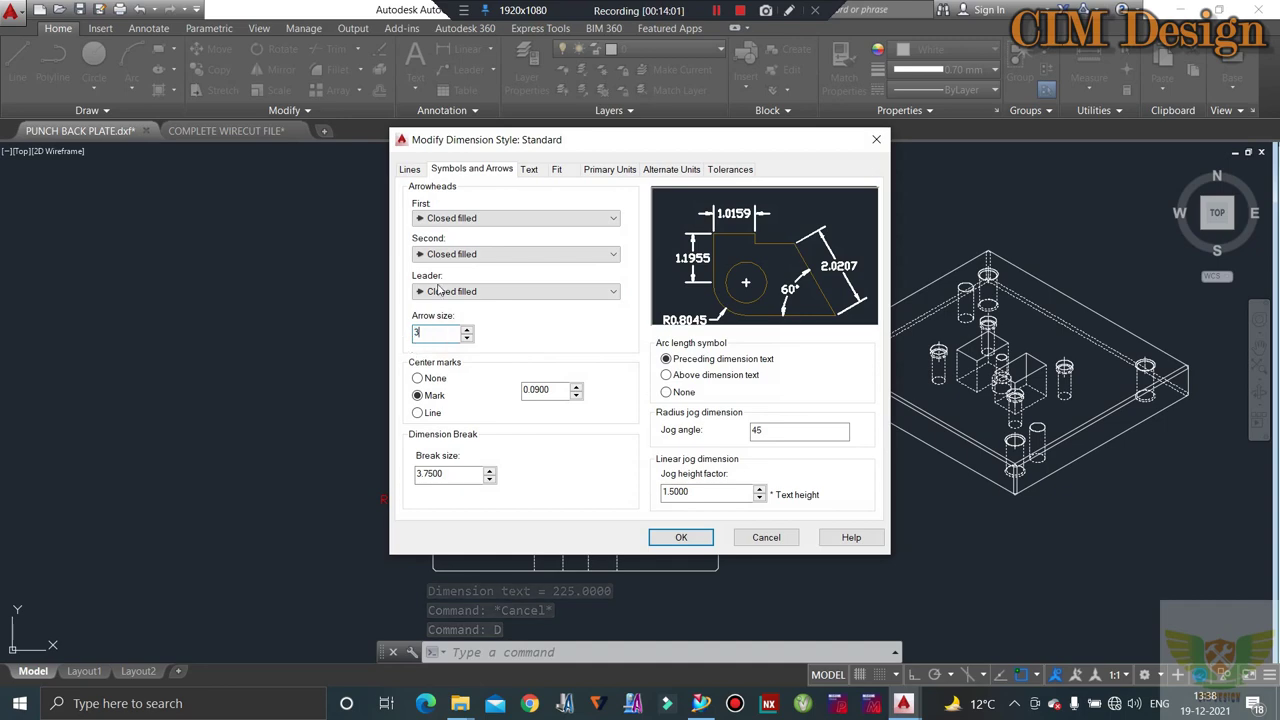
left_click(529, 169)
left_click_drag(600, 292, 533, 283)
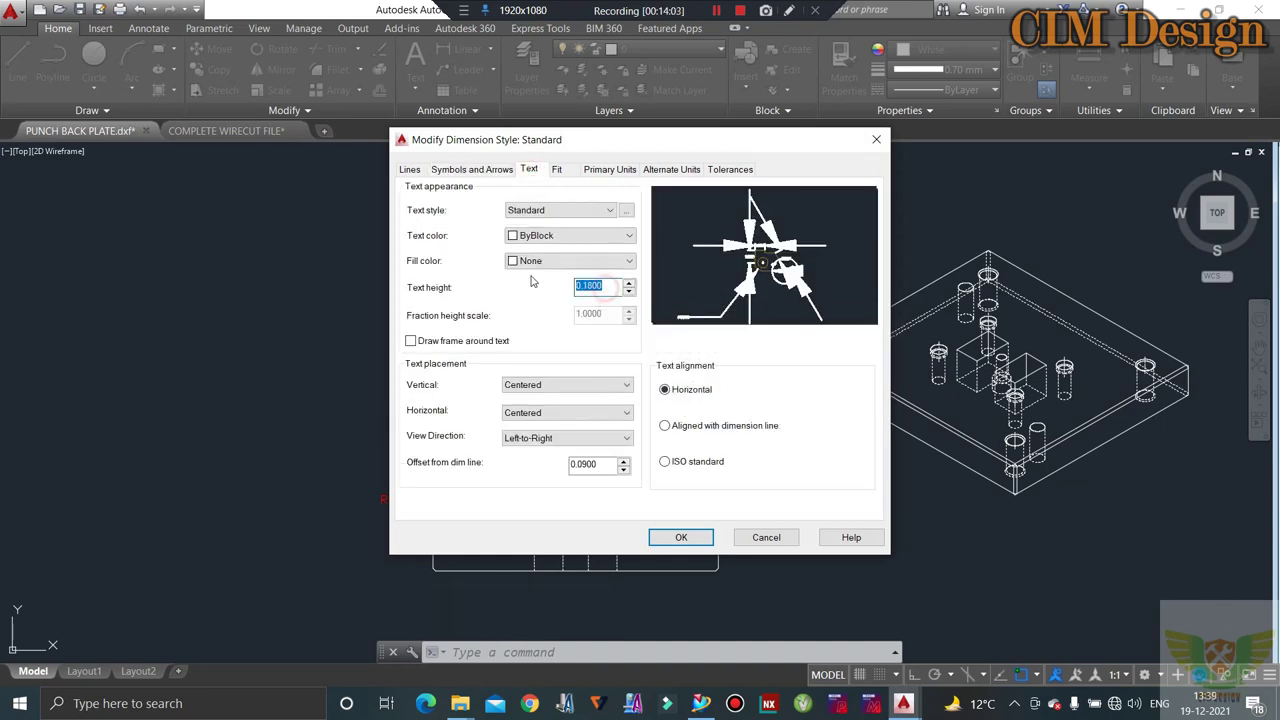
left_click(676, 537)
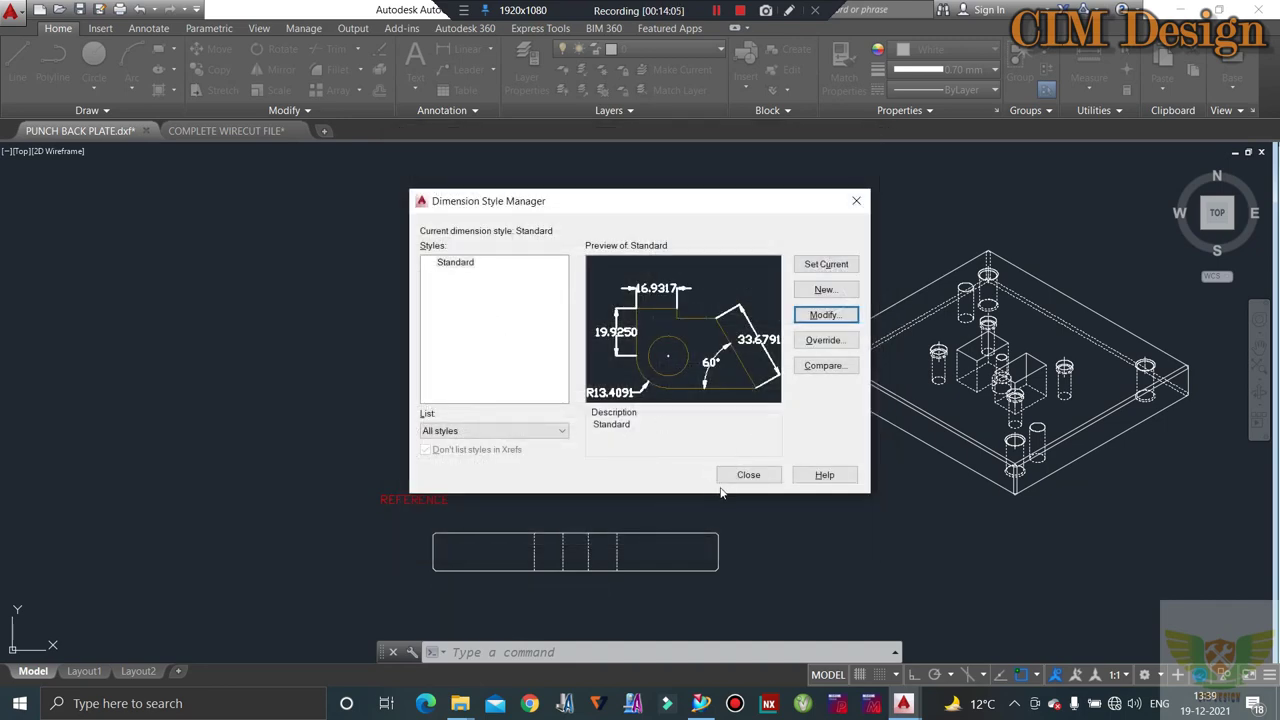
left_click(729, 479)
- Colour the 225 top dimension red
scroll(450, 200, "up", 4)
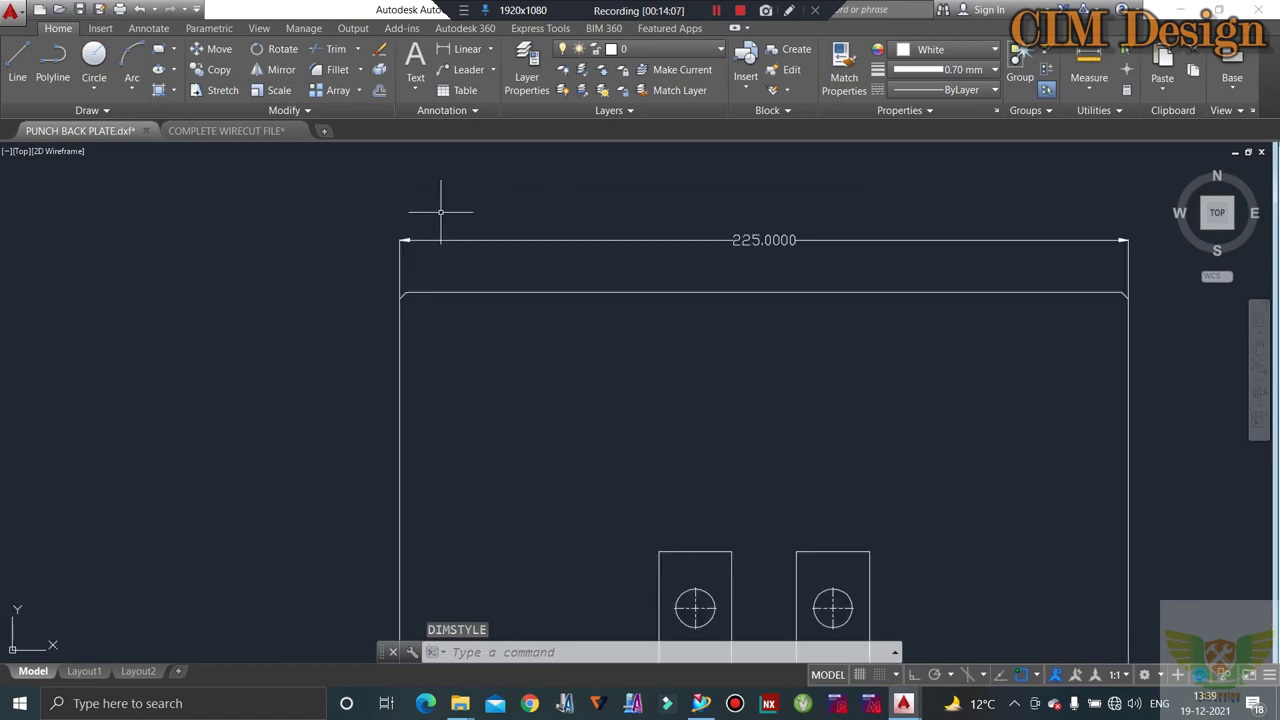
scroll(561, 197, "down", 4)
left_click(651, 194)
left_click(614, 214)
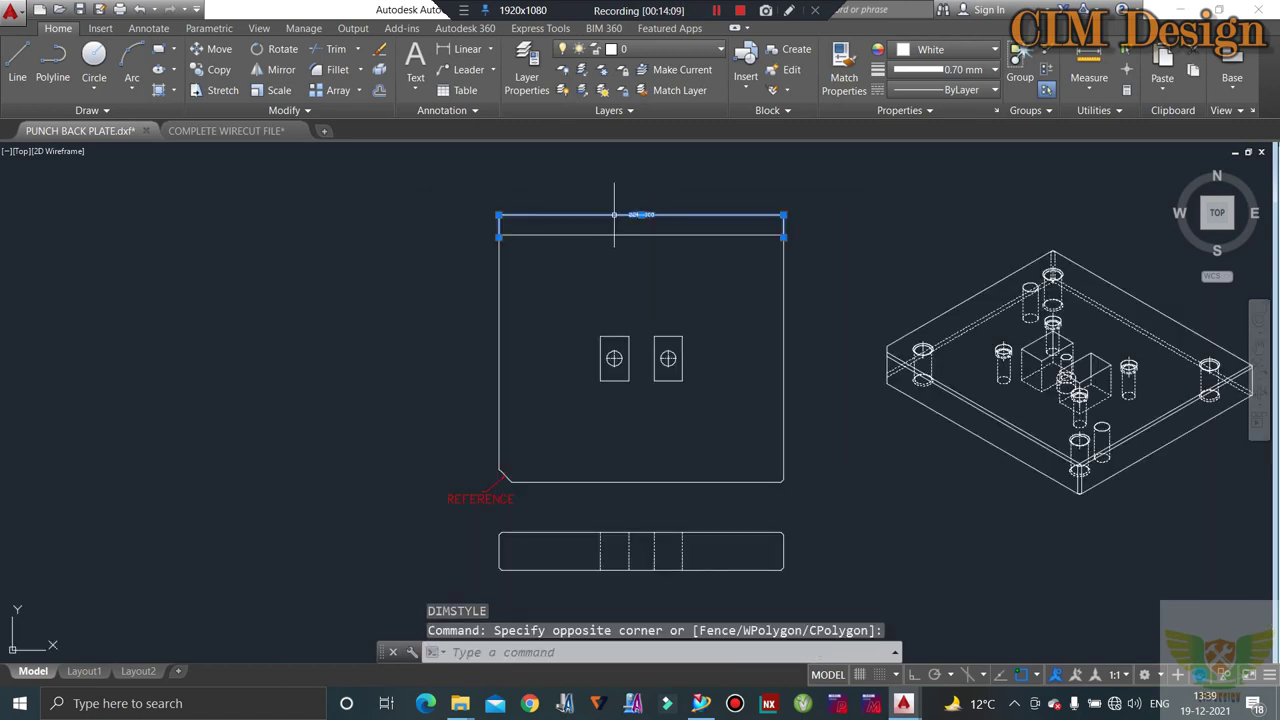
left_click(960, 49)
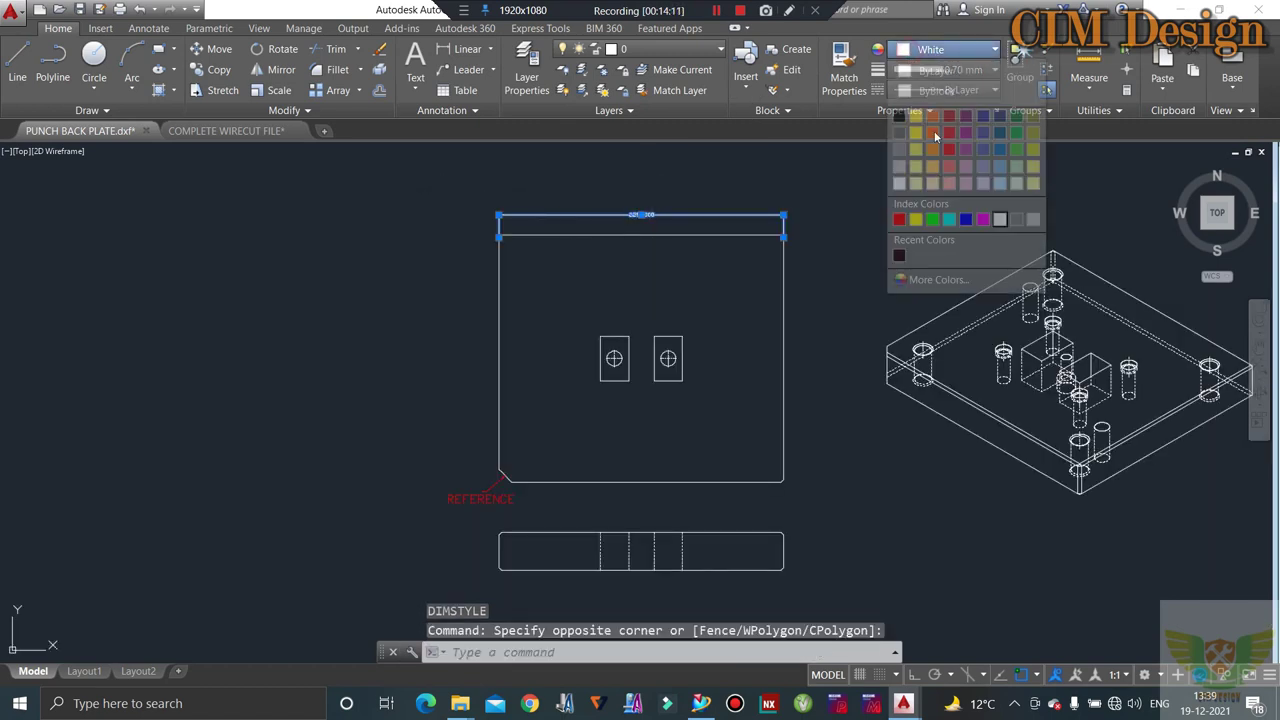
left_click(899, 219)
key("Escape")
key("Escape")
key("Escape")
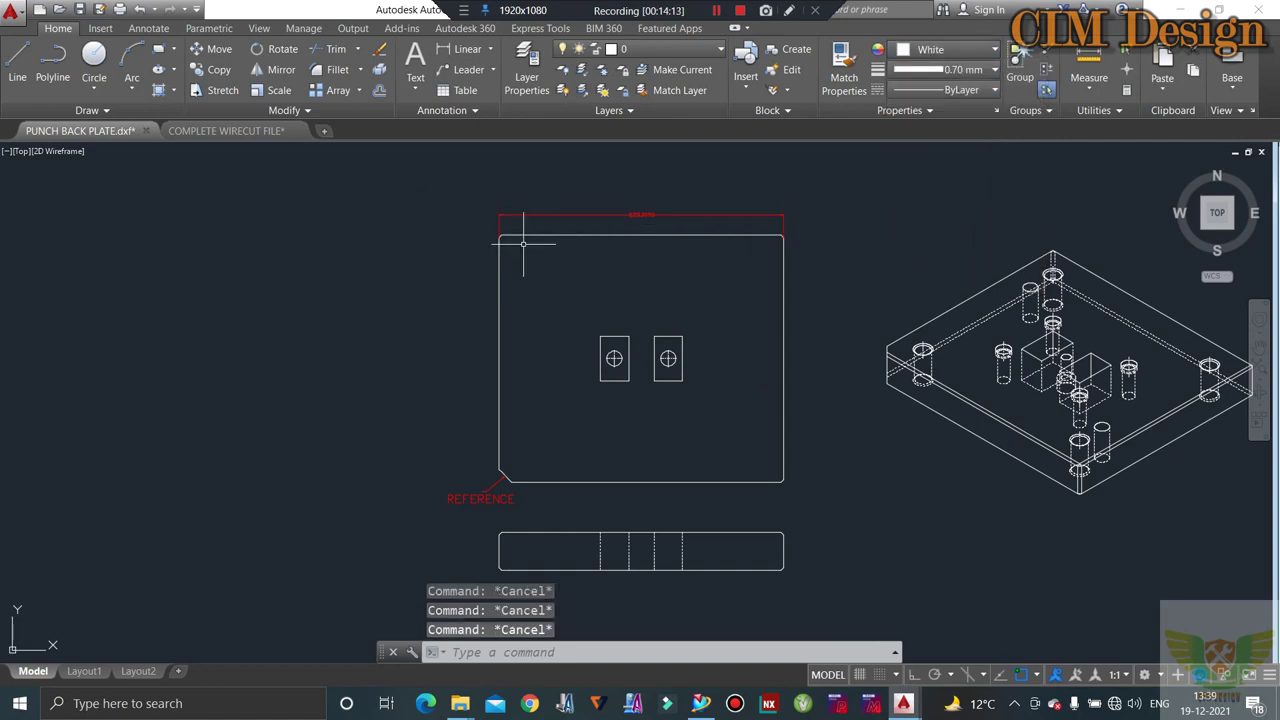
left_click(462, 48)
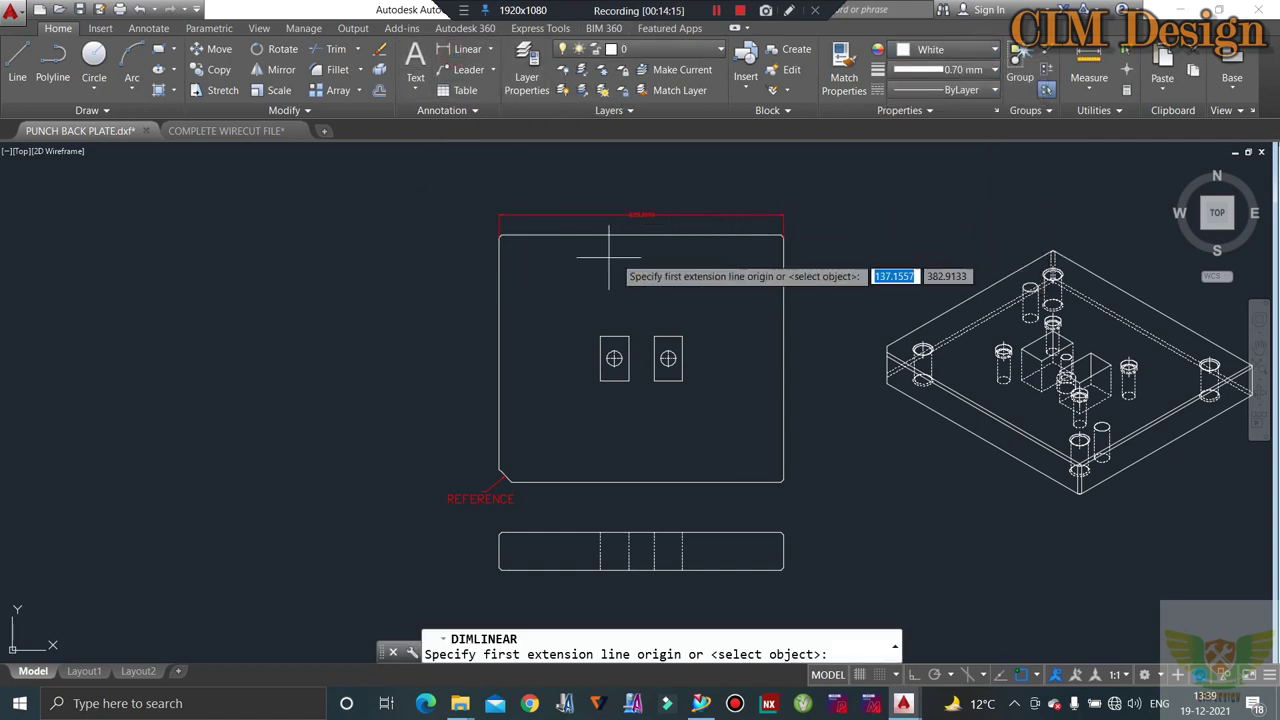
- Add a 195 linear dimension along the plate's left edge
scroll(560, 250, "up", 4)
left_click(442, 218)
scroll(442, 218, "down", 5)
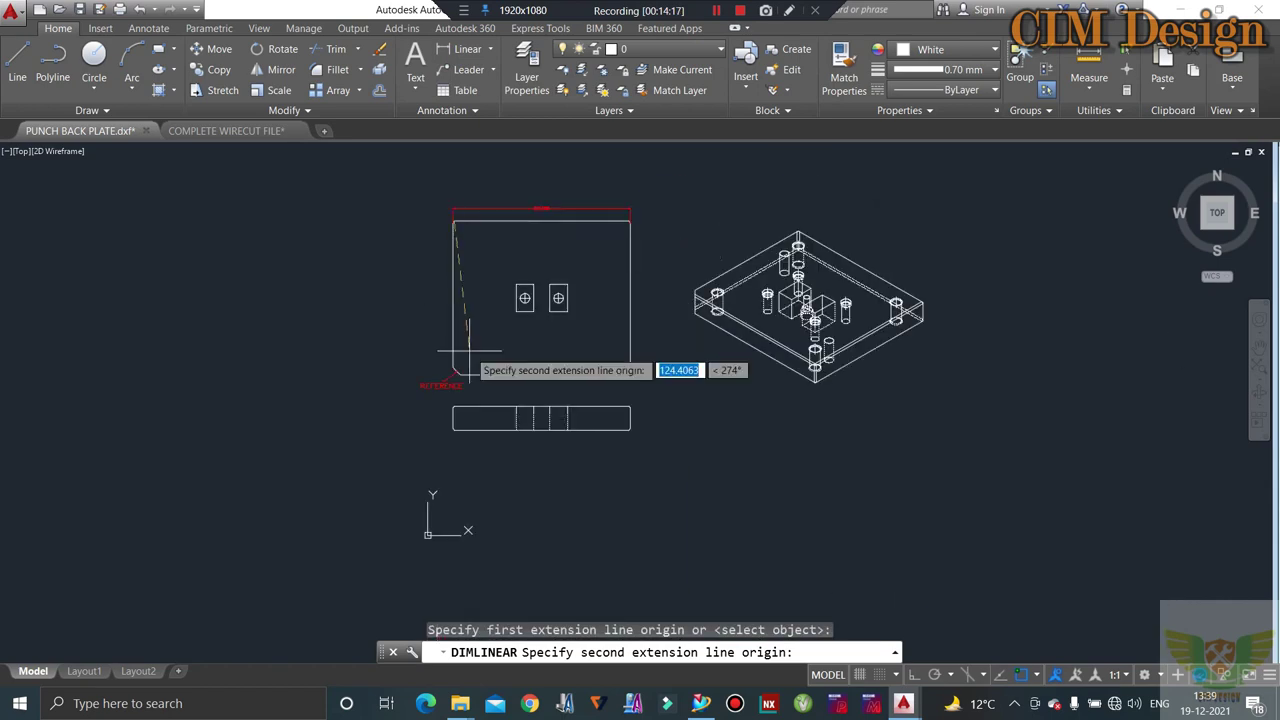
scroll(456, 372, "up", 4)
left_click(428, 377)
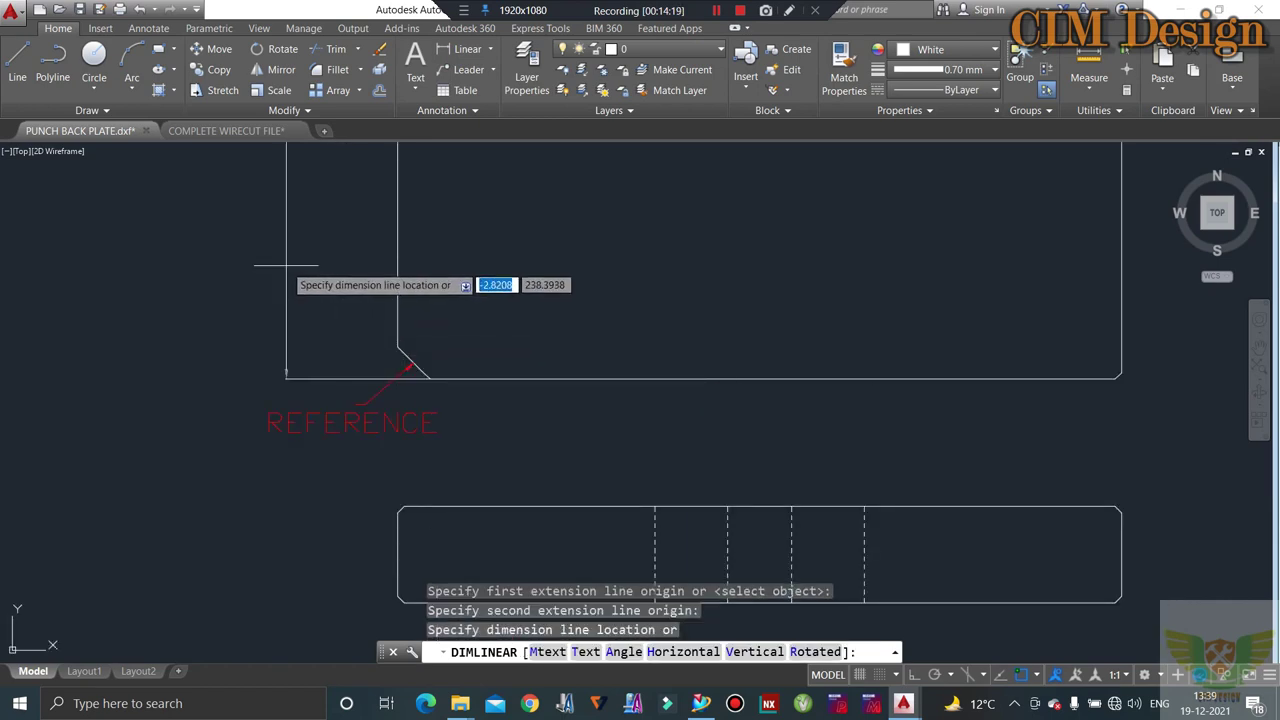
left_click(317, 268)
scroll(310, 300, "down", 3)
key("Escape")
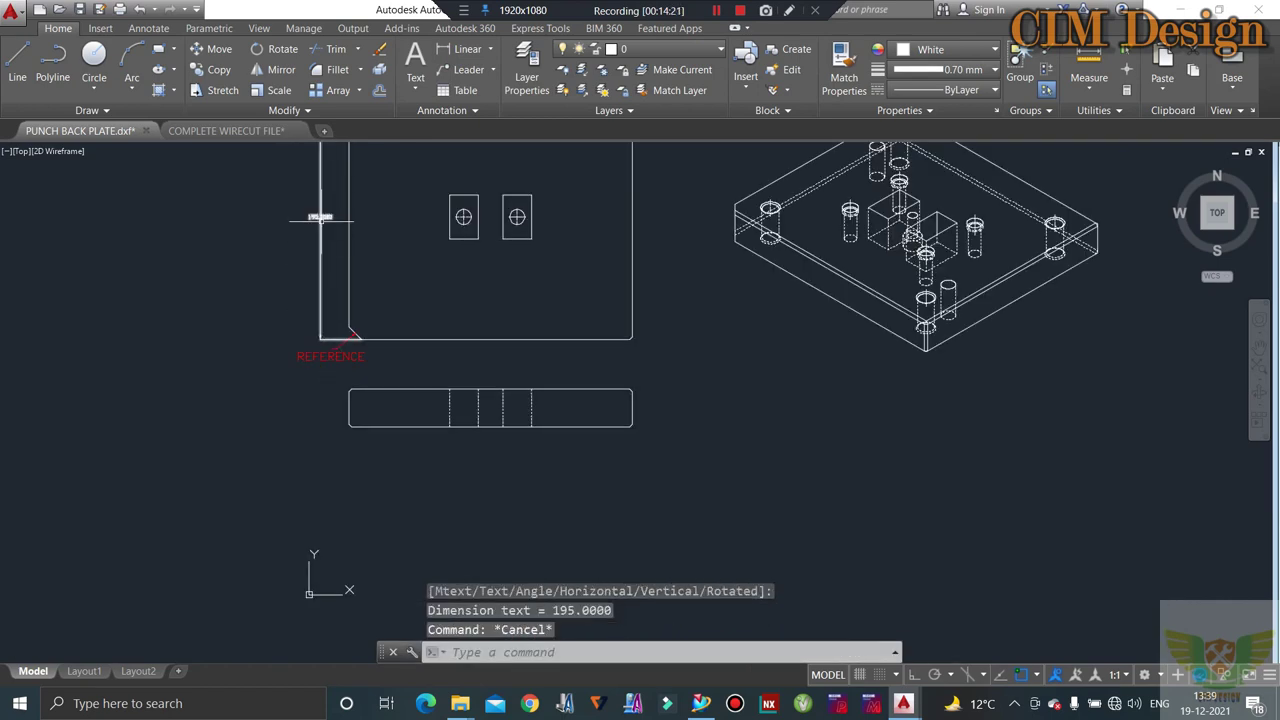
scroll(310, 240, "up", 3)
- Colour the new 195 dimension red
left_click(350, 187)
left_click(268, 268)
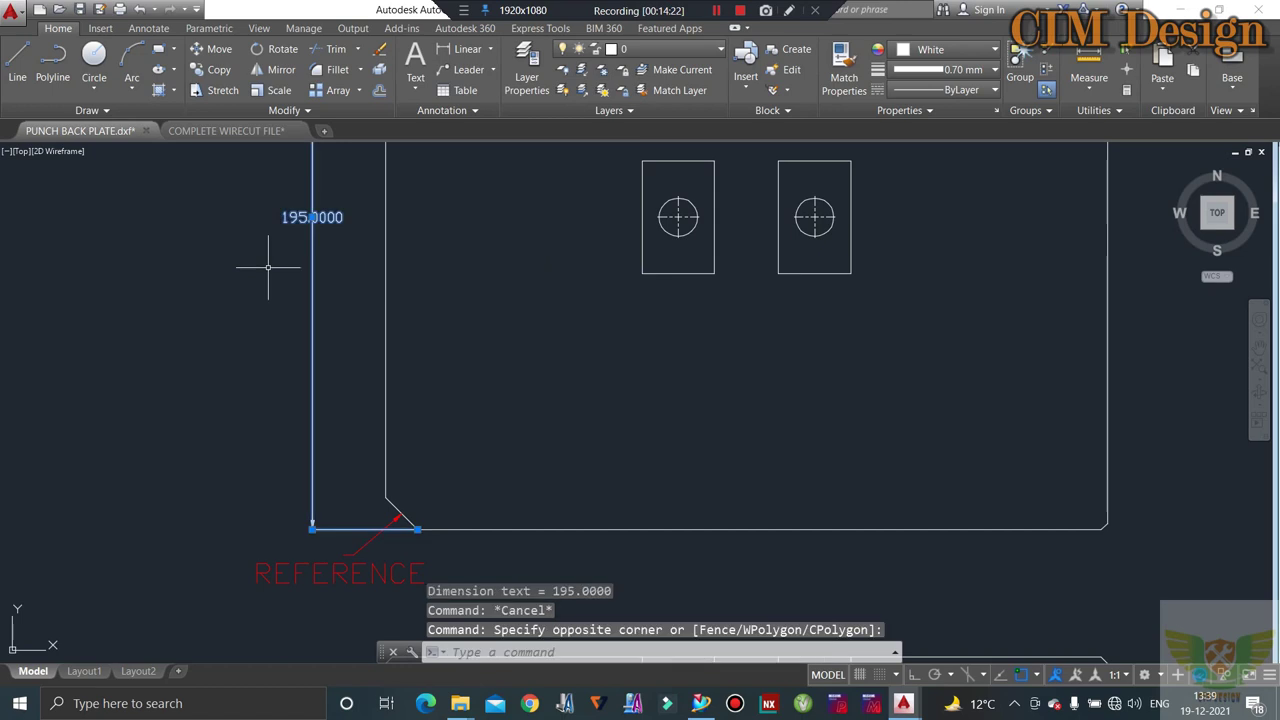
left_click(950, 49)
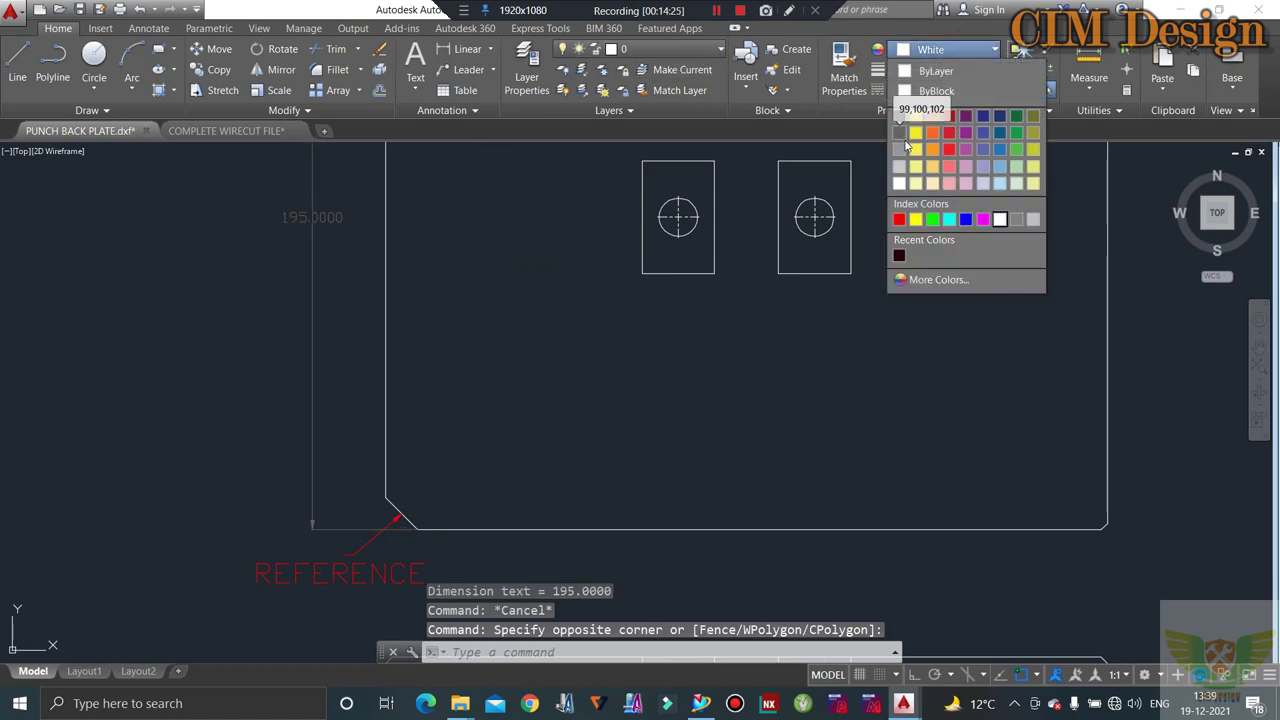
left_click(899, 219)
key("Escape")
scroll(546, 233, "down", 5)
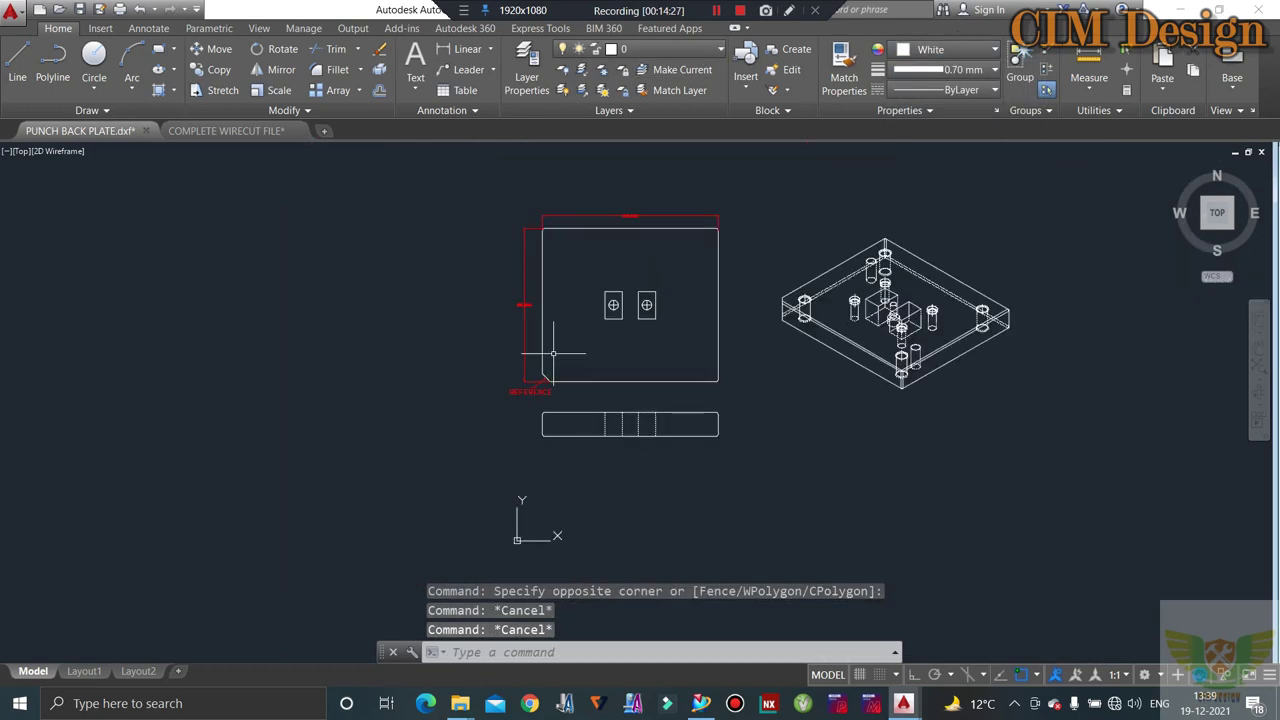
scroll(546, 233, "up", 4)
scroll(546, 233, "down", 2)
scroll(546, 233, "down", 2)
scroll(546, 233, "up", 5)
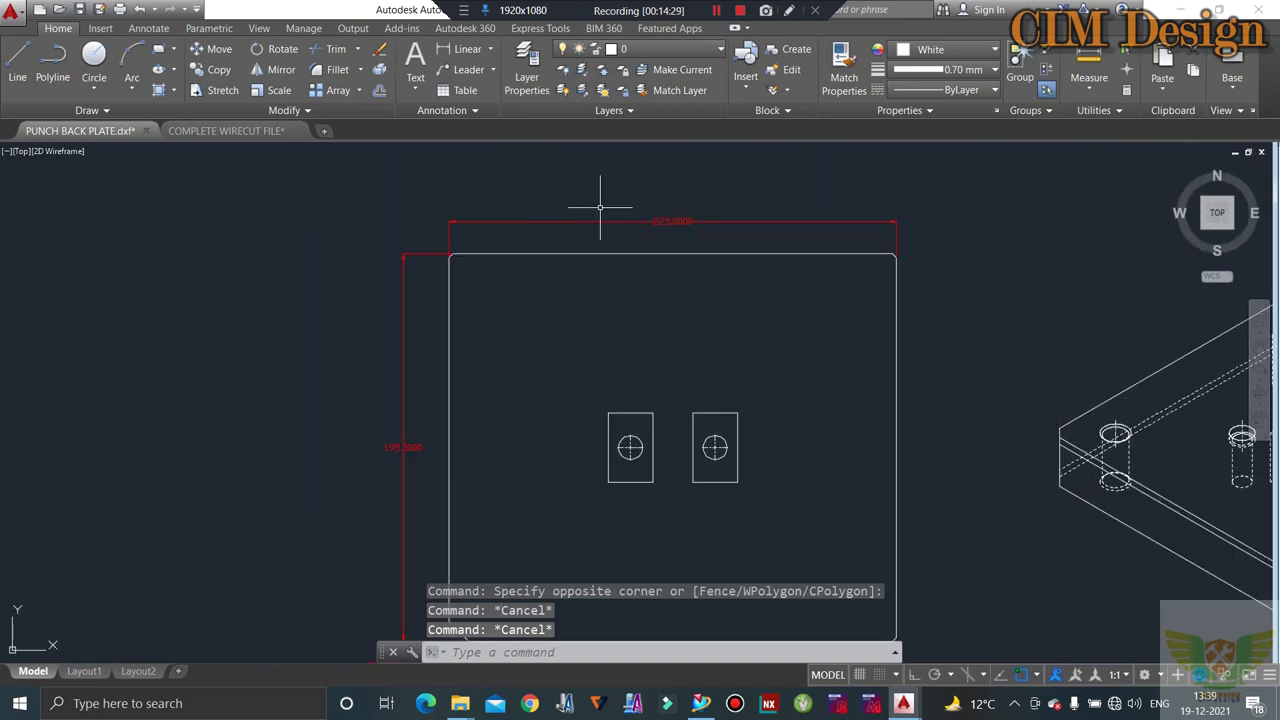
- Recolour both the 225 and 195 dimensions cyan
left_click(601, 204)
left_click(552, 224)
left_click(412, 326)
left_click(391, 378)
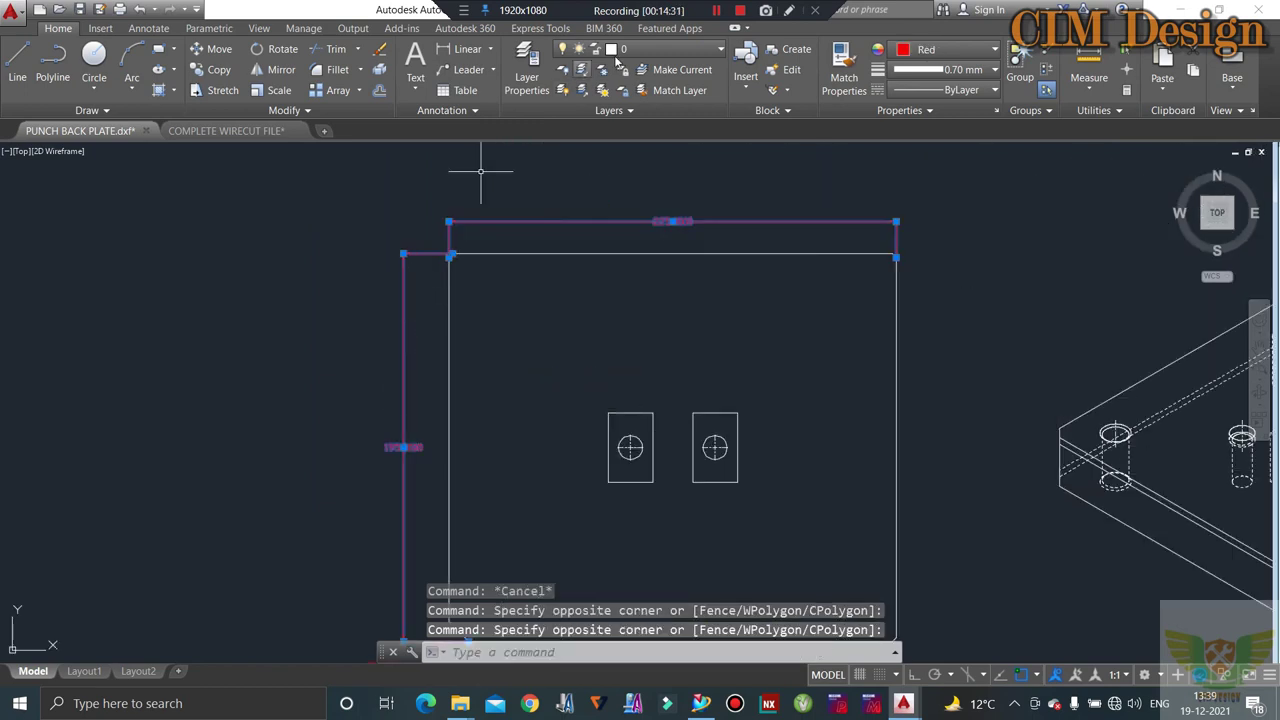
left_click(930, 49)
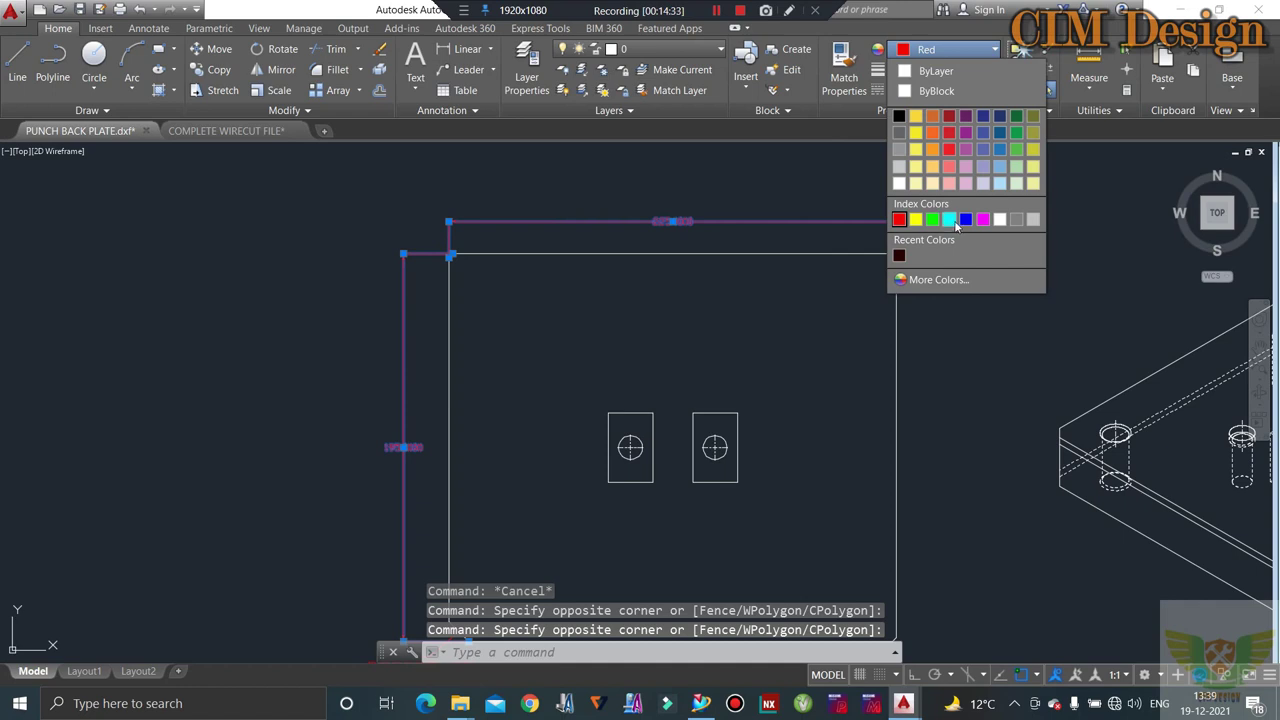
left_click(953, 221)
key("Escape")
key("Escape")
scroll(535, 236, "down", 2)
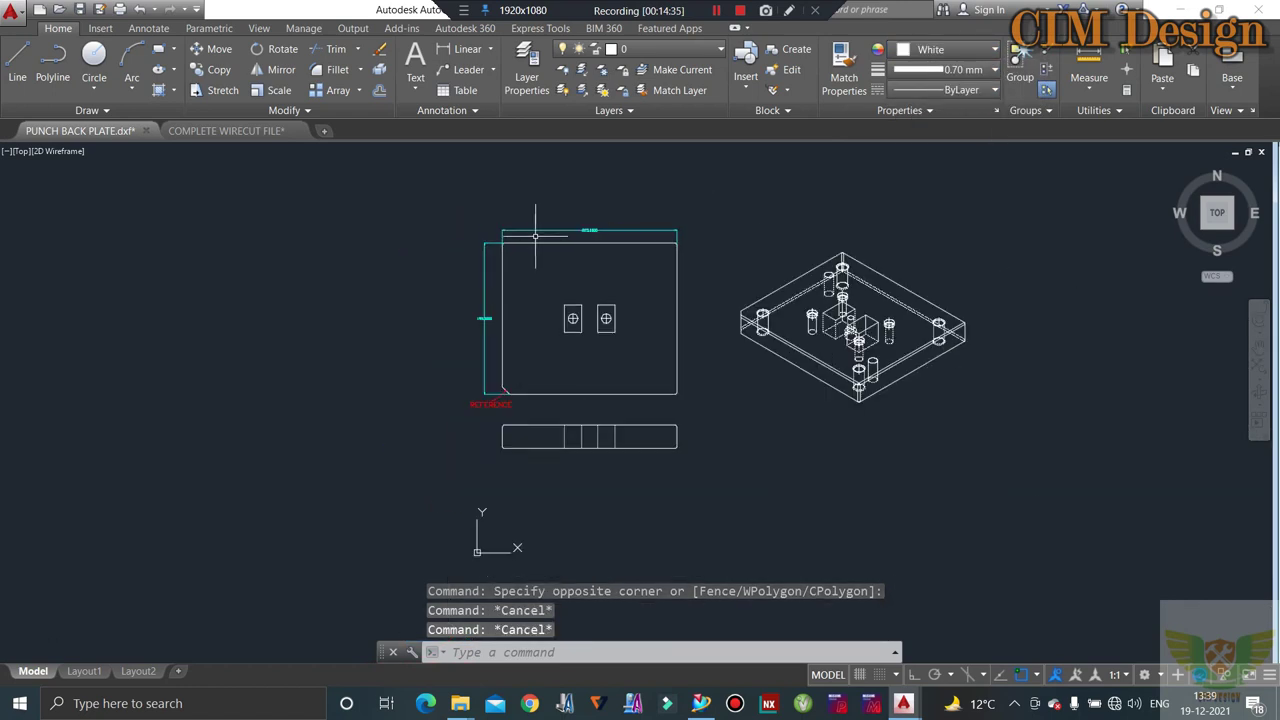
scroll(579, 266, "up", 2)
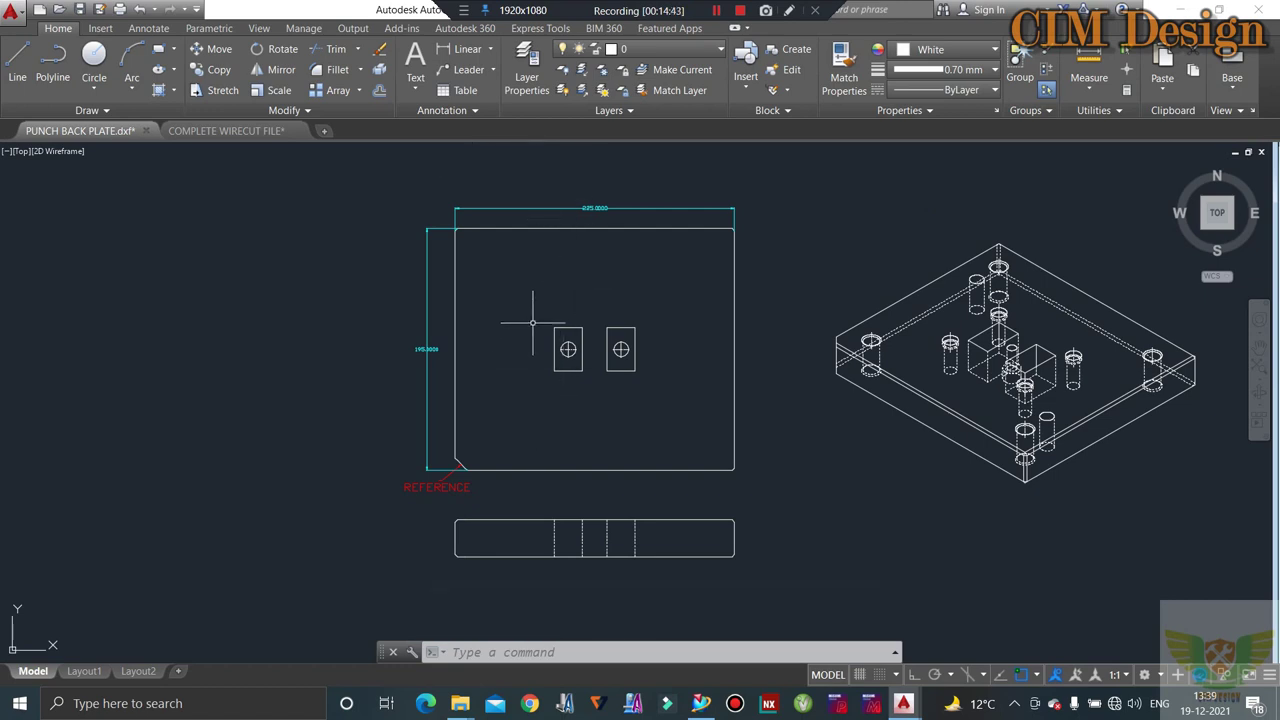
- Colour the two hole circles inside the plate's pockets green
scroll(578, 265, "up", 2)
scroll(571, 258, "down", 2)
scroll(573, 300, "up", 4)
scroll(570, 305, "up", 4)
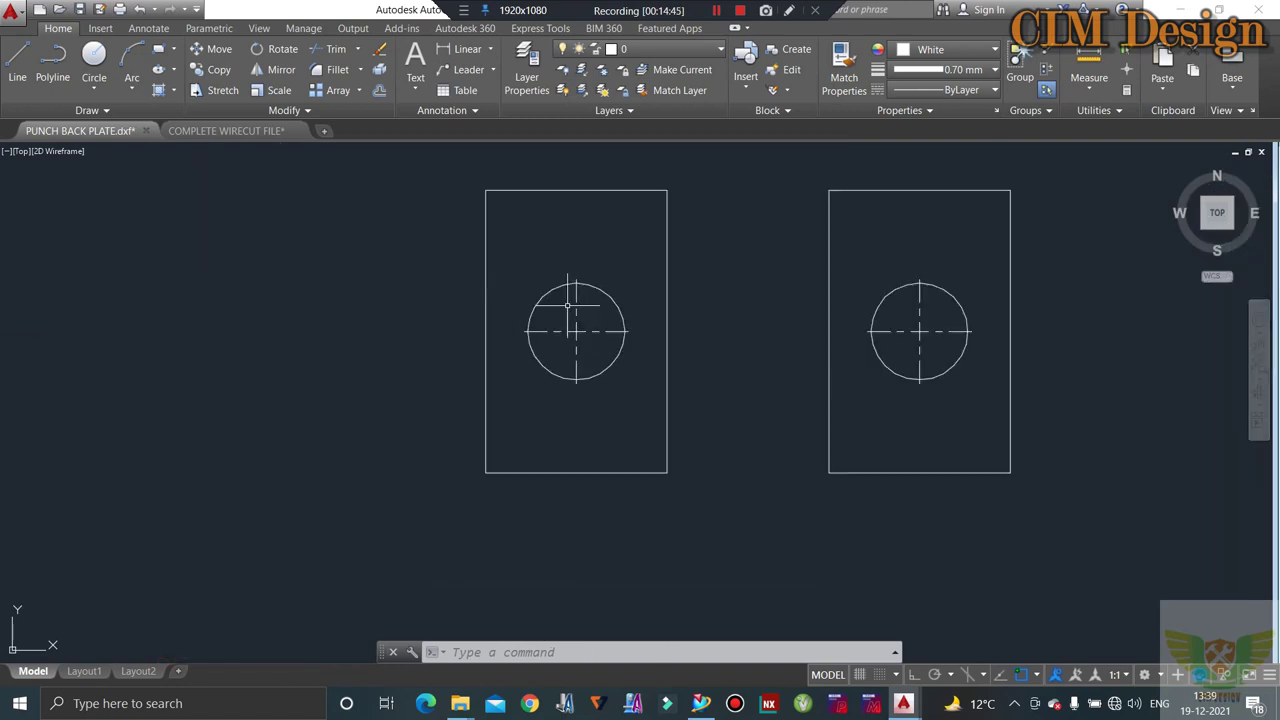
scroll(603, 283, "down", 4)
scroll(603, 283, "down", 1)
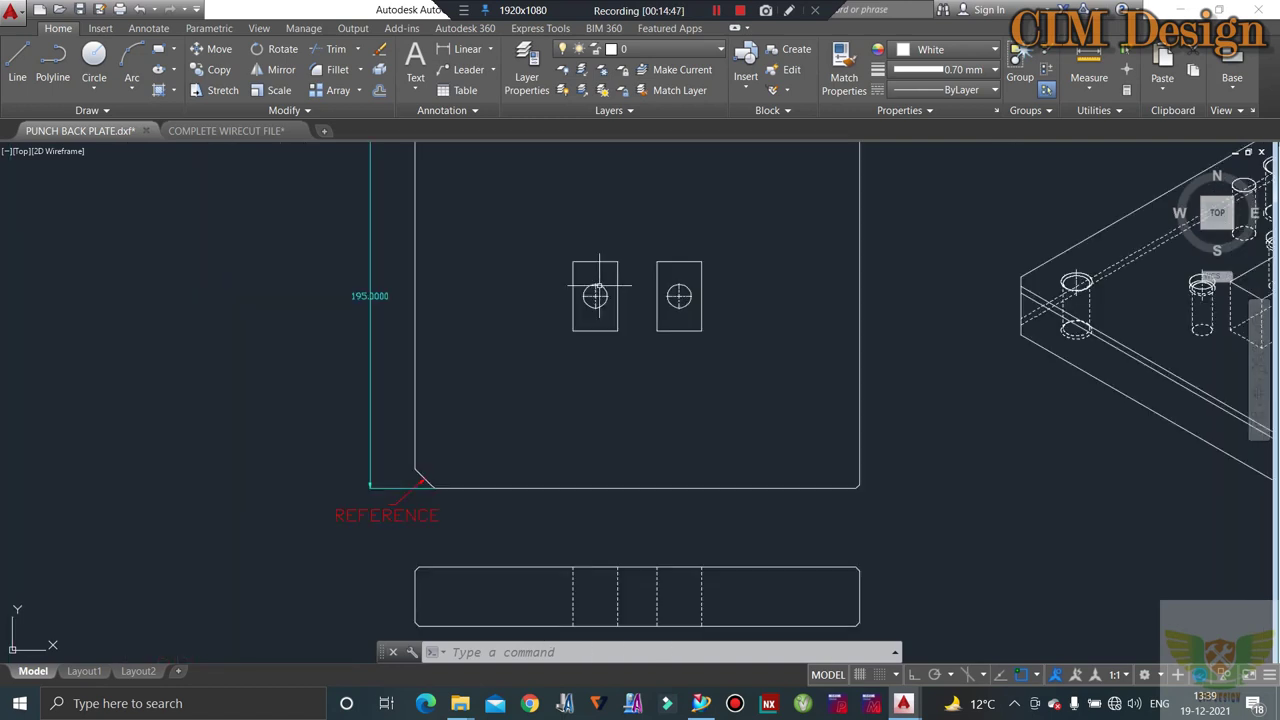
scroll(605, 280, "up", 3)
scroll(615, 274, "up", 2)
left_click(615, 274)
left_click(590, 312)
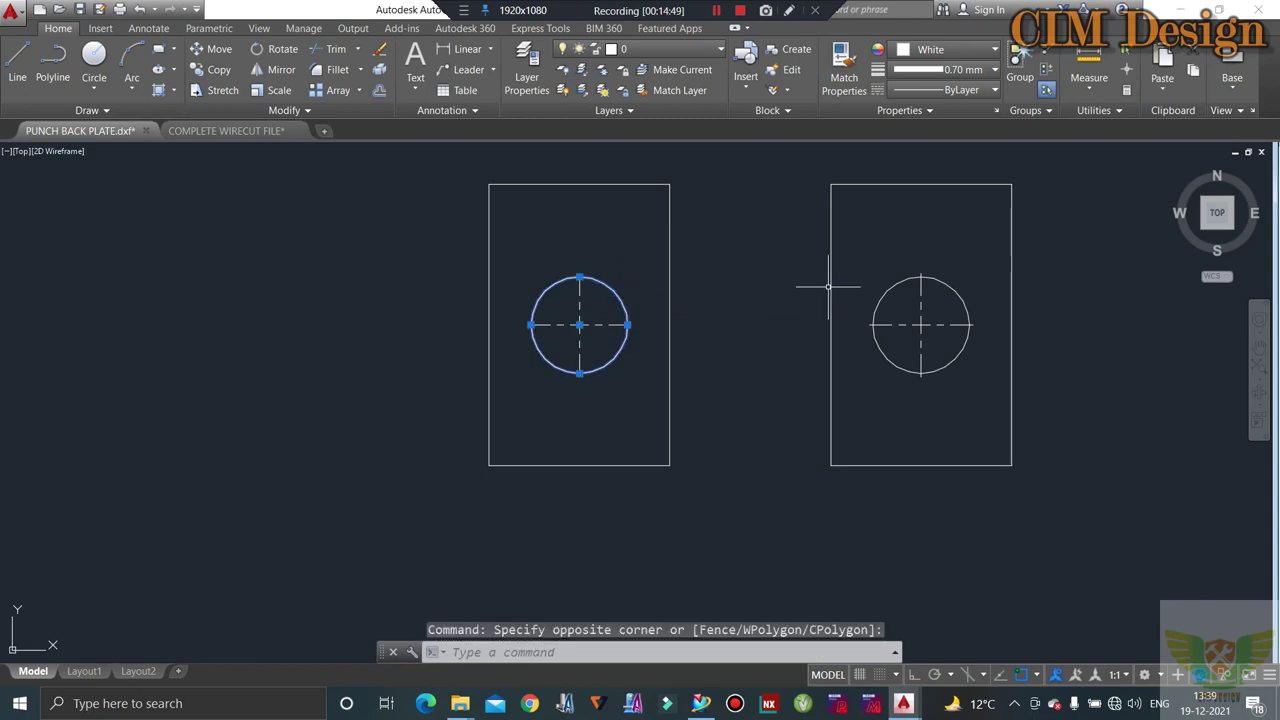
left_click(895, 277)
left_click(886, 298)
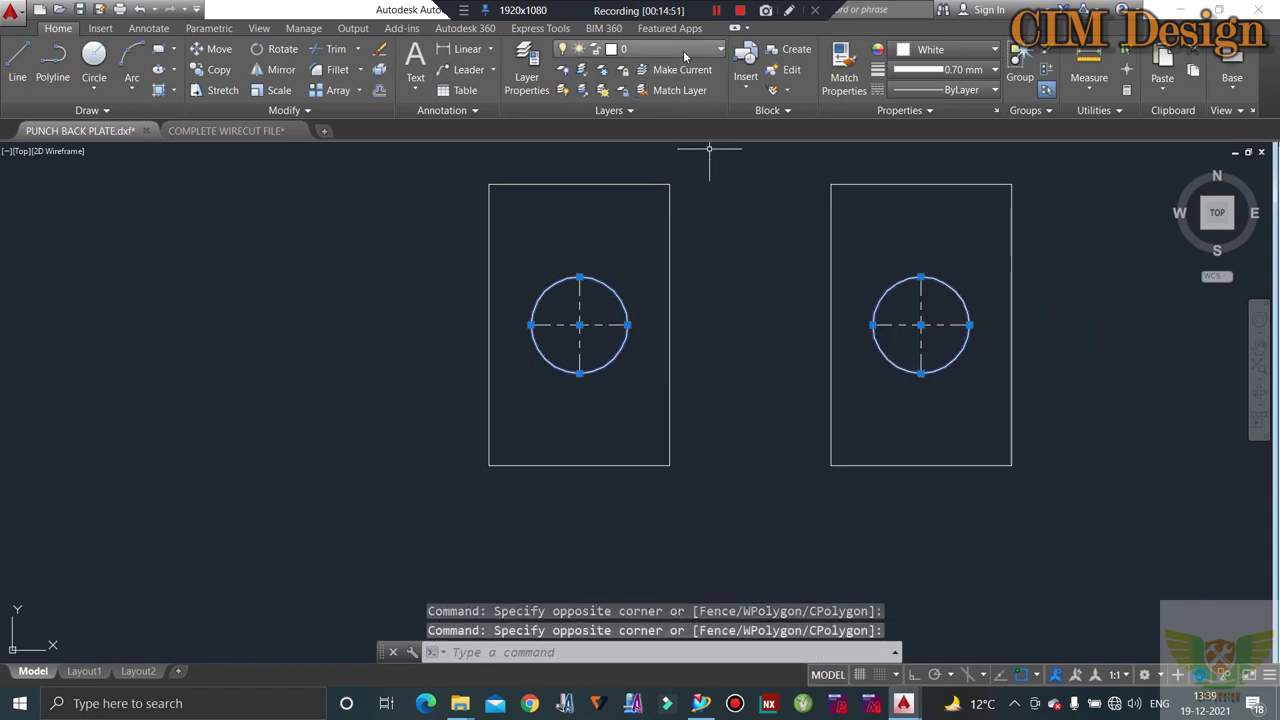
left_click(960, 49)
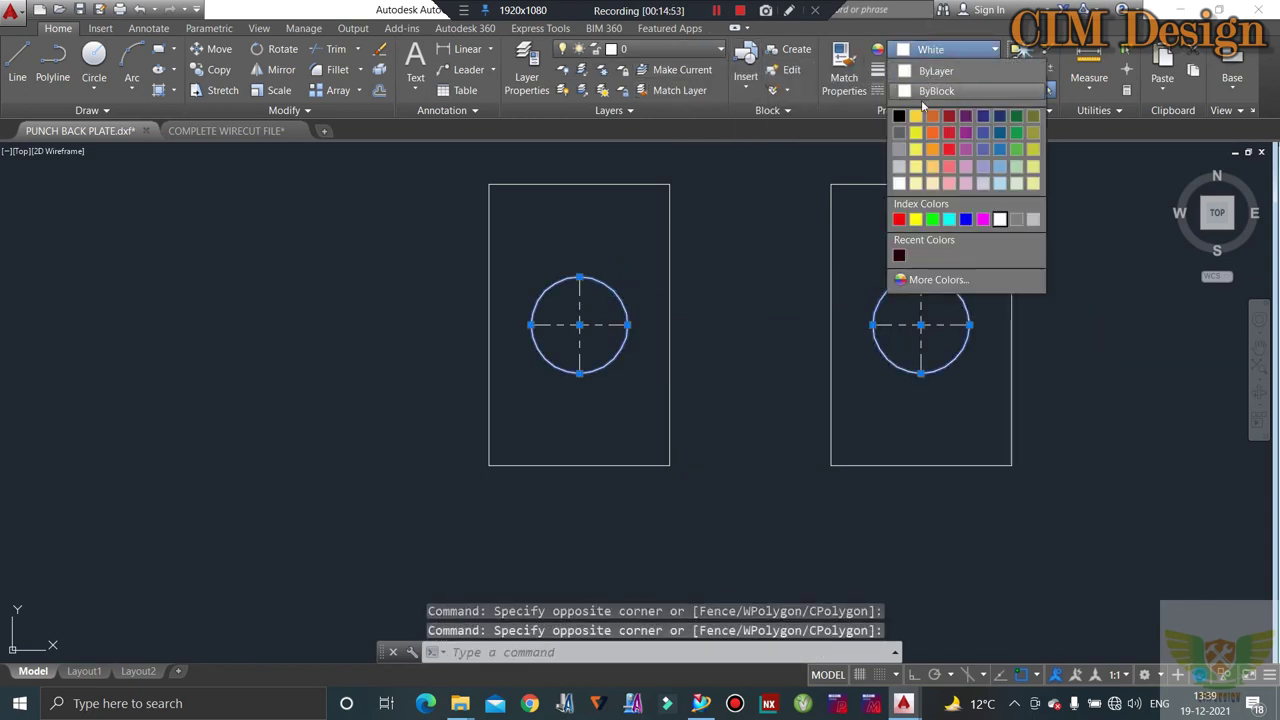
left_click(932, 219)
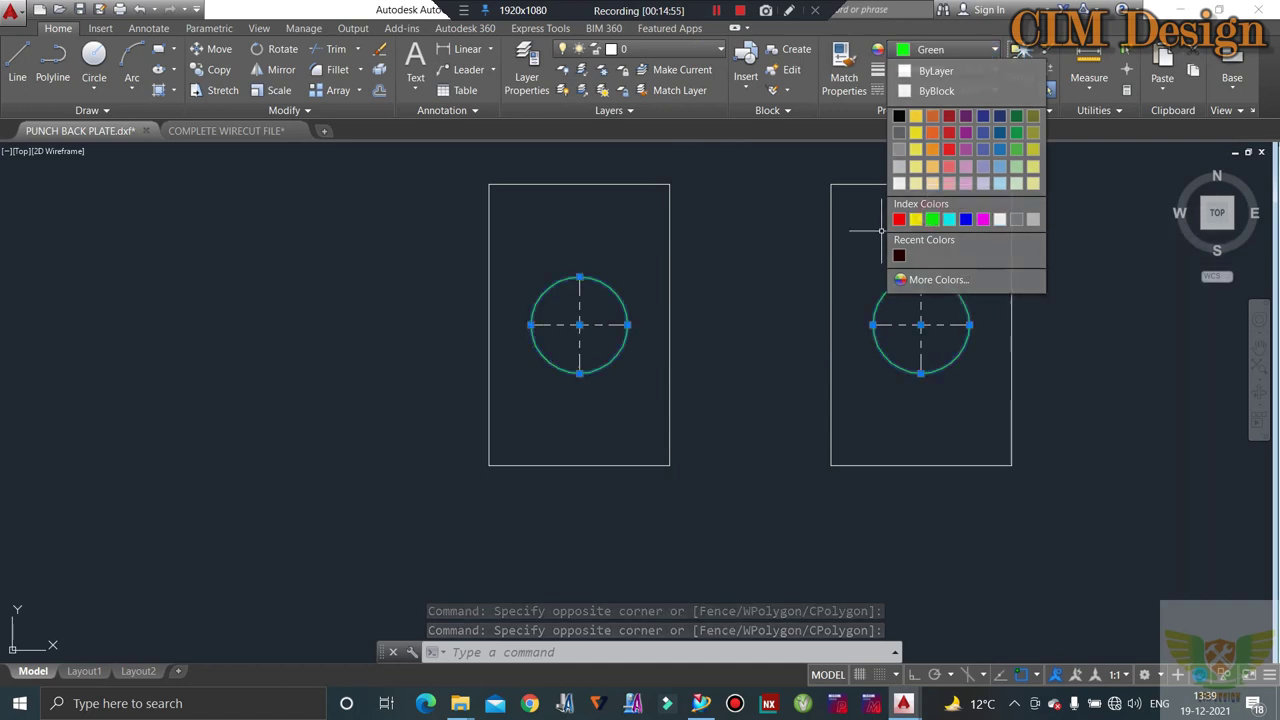
key("Escape")
key("Escape")
- Switch to the COMPLETE WIRECUT FILE drawing
scroll(639, 253, "down", 2)
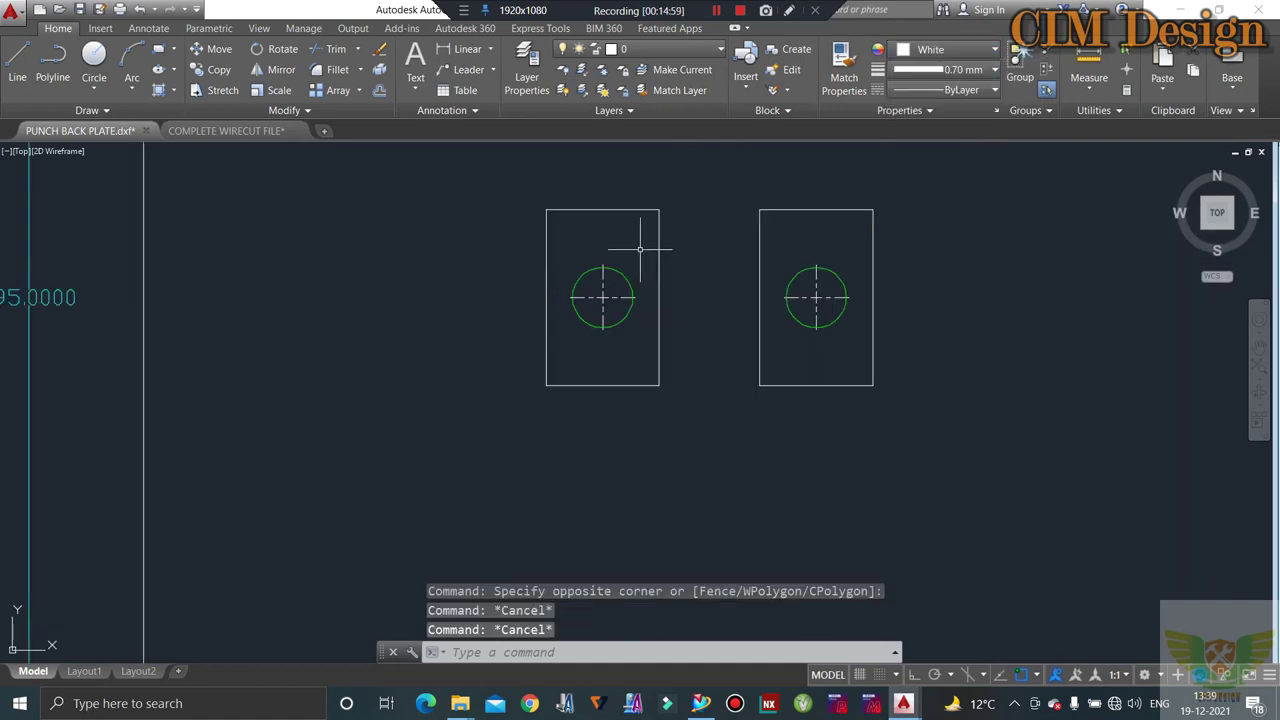
scroll(648, 275, "down", 2)
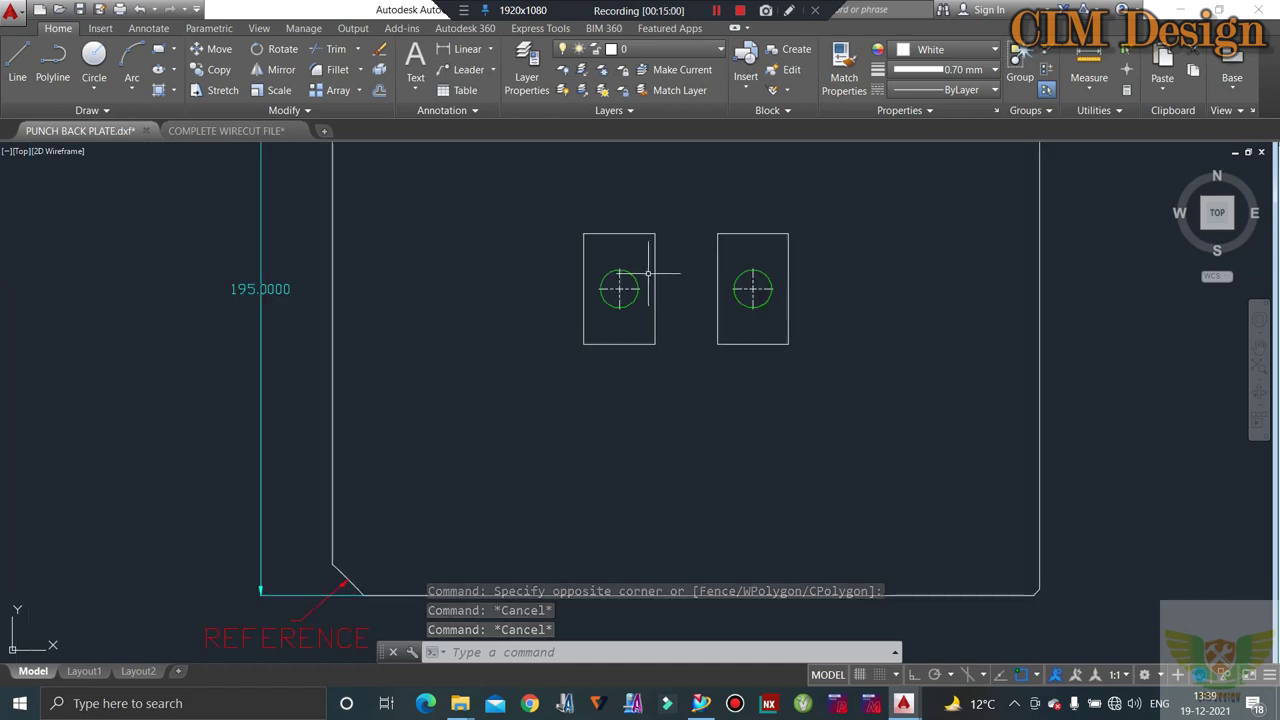
left_click(226, 131)
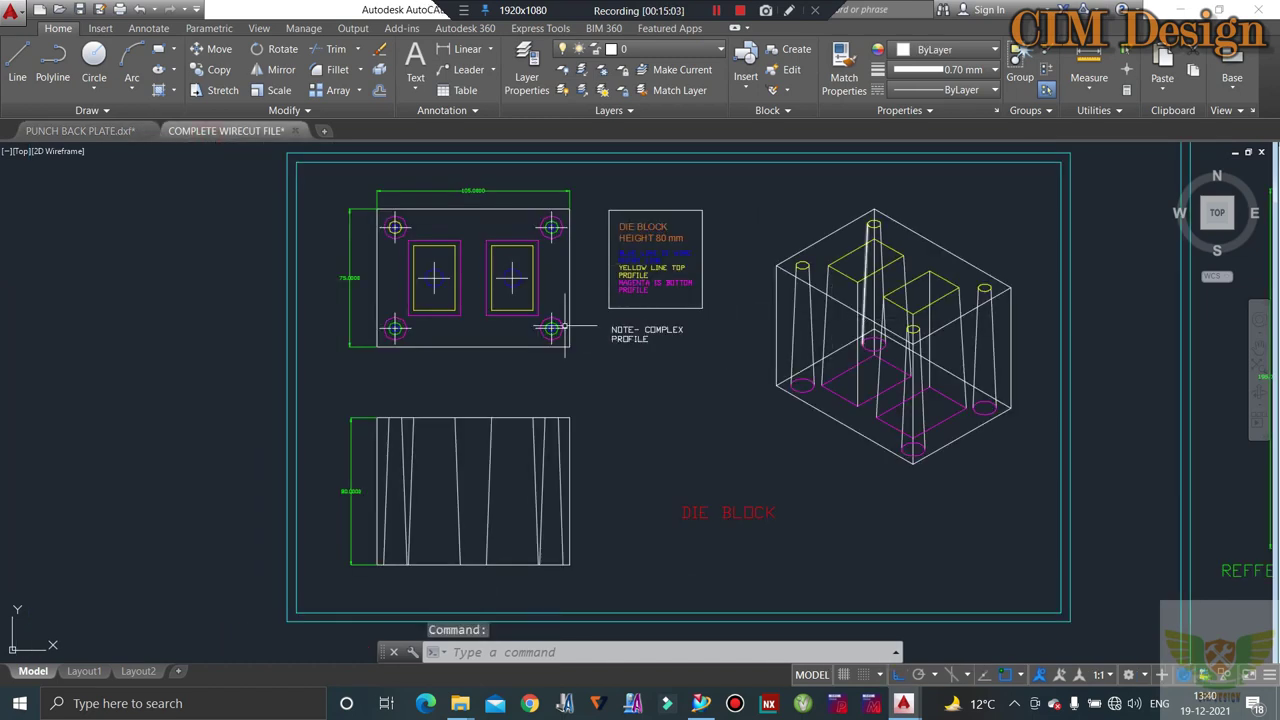
scroll(407, 280, "up", 2)
scroll(436, 248, "down", 3)
scroll(457, 272, "up", 3)
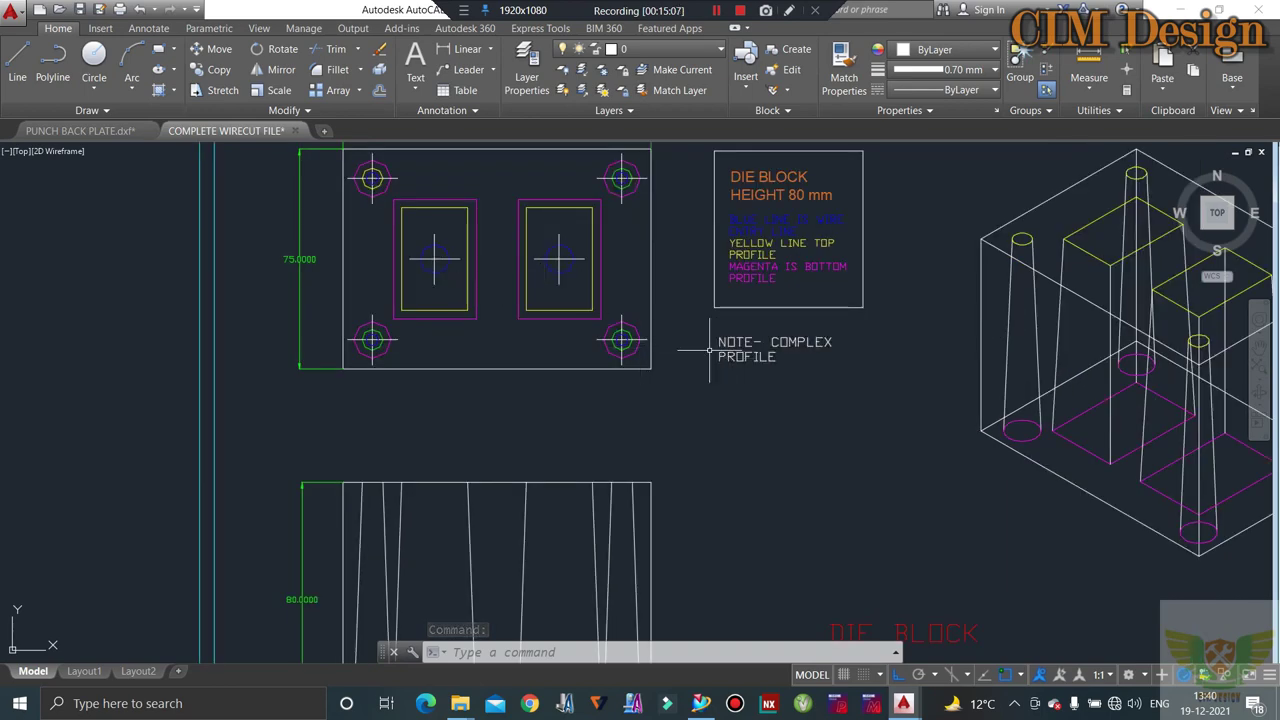
scroll(714, 343, "down", 2)
scroll(695, 290, "up", 2)
scroll(730, 278, "up", 4)
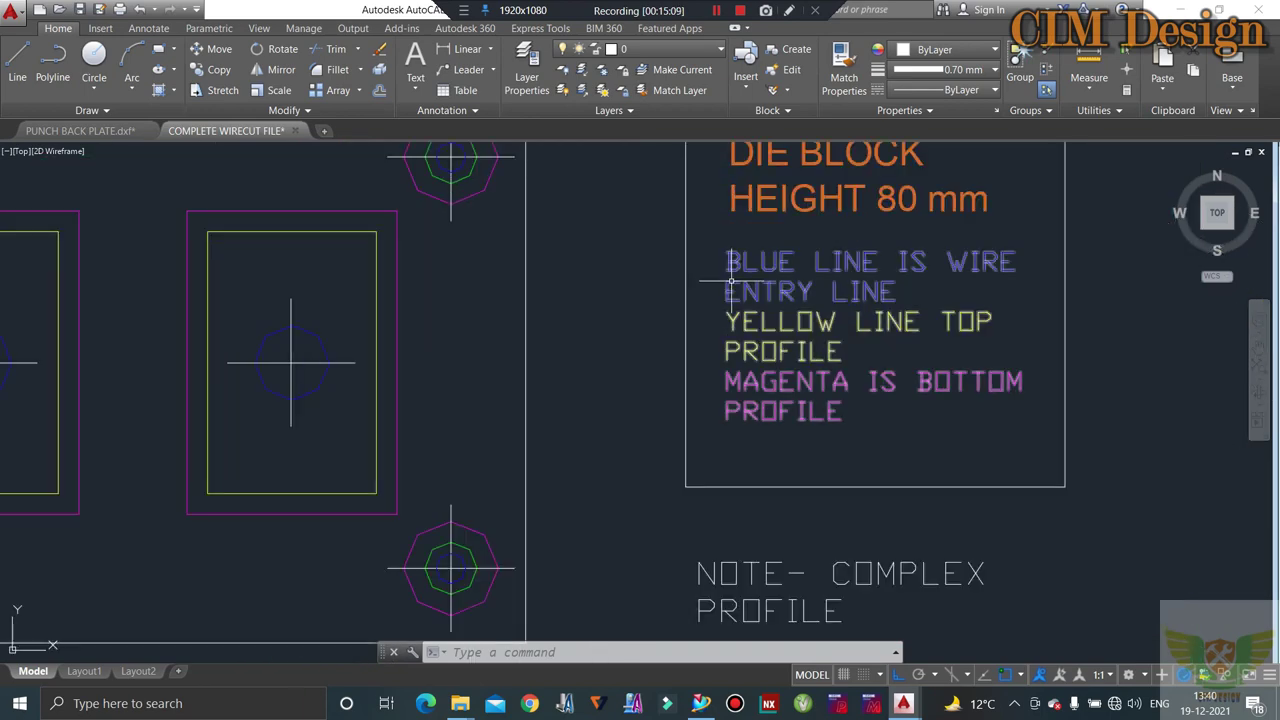
scroll(730, 278, "down", 2)
scroll(730, 278, "down", 2)
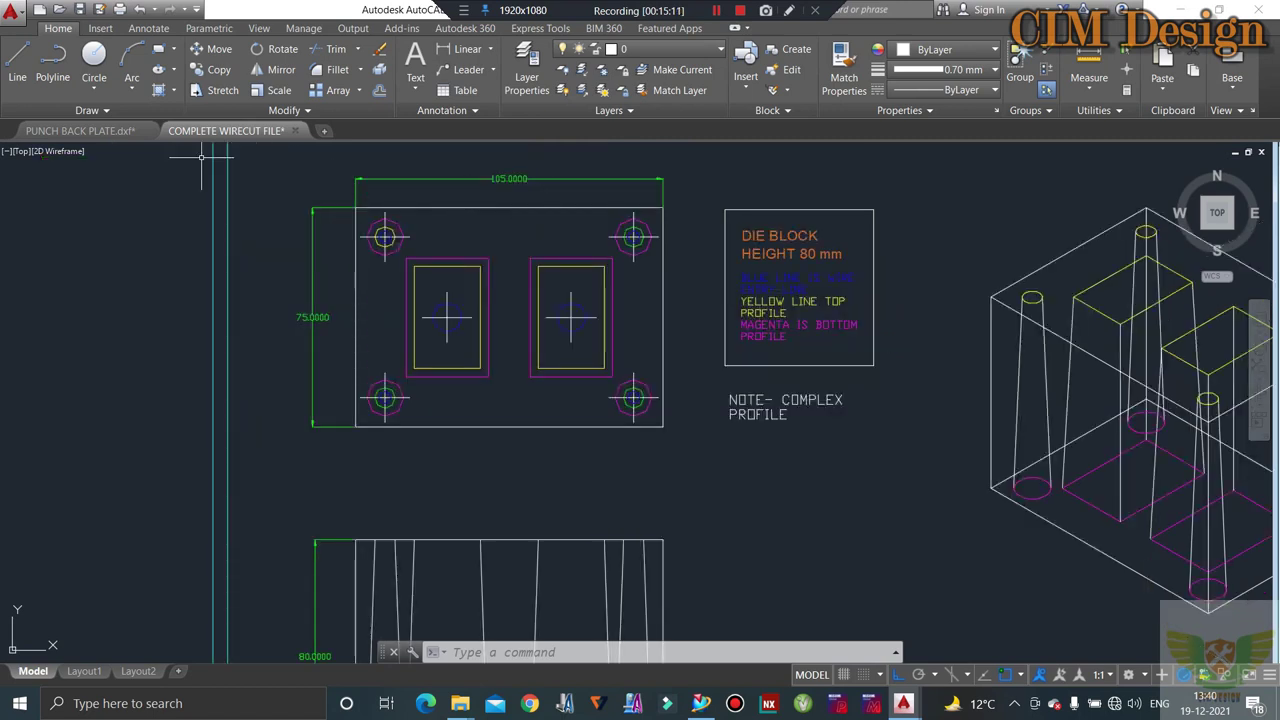
- On the PUNCH BACK PLATE drawing, colour both rectangular pocket outlines magenta
left_click(80, 131)
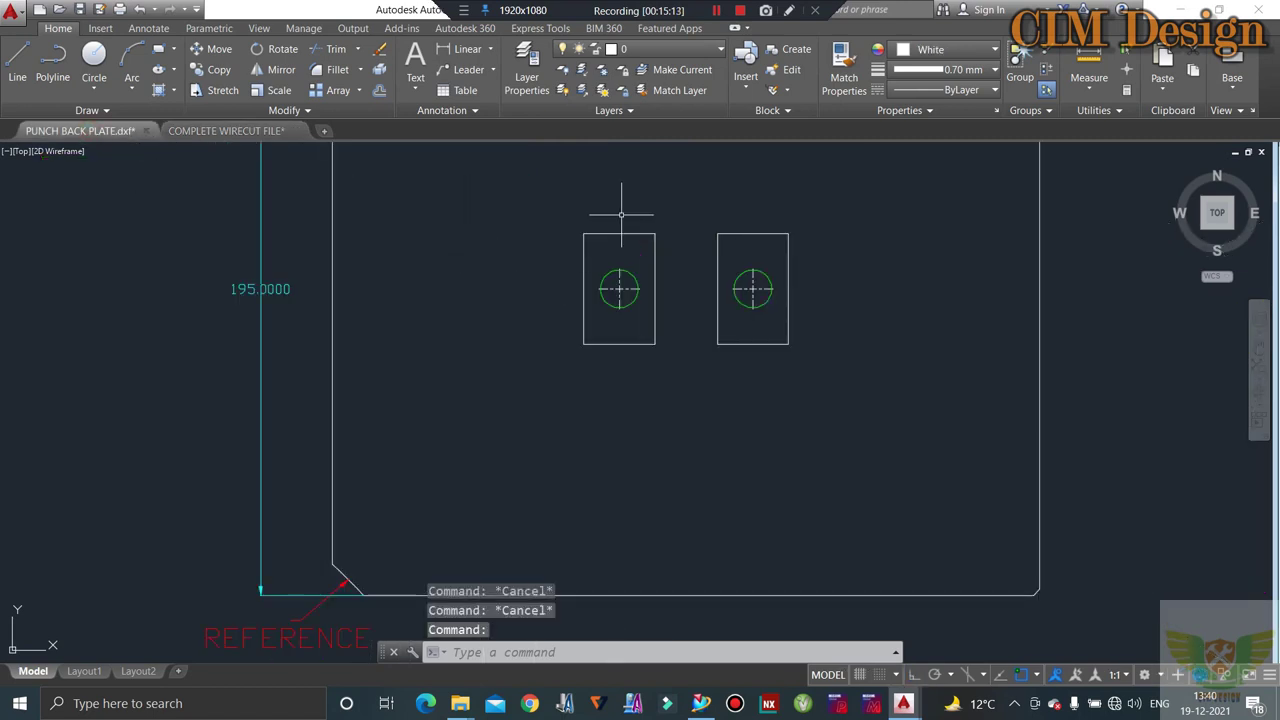
left_click(621, 213)
left_click(555, 250)
left_click(838, 196)
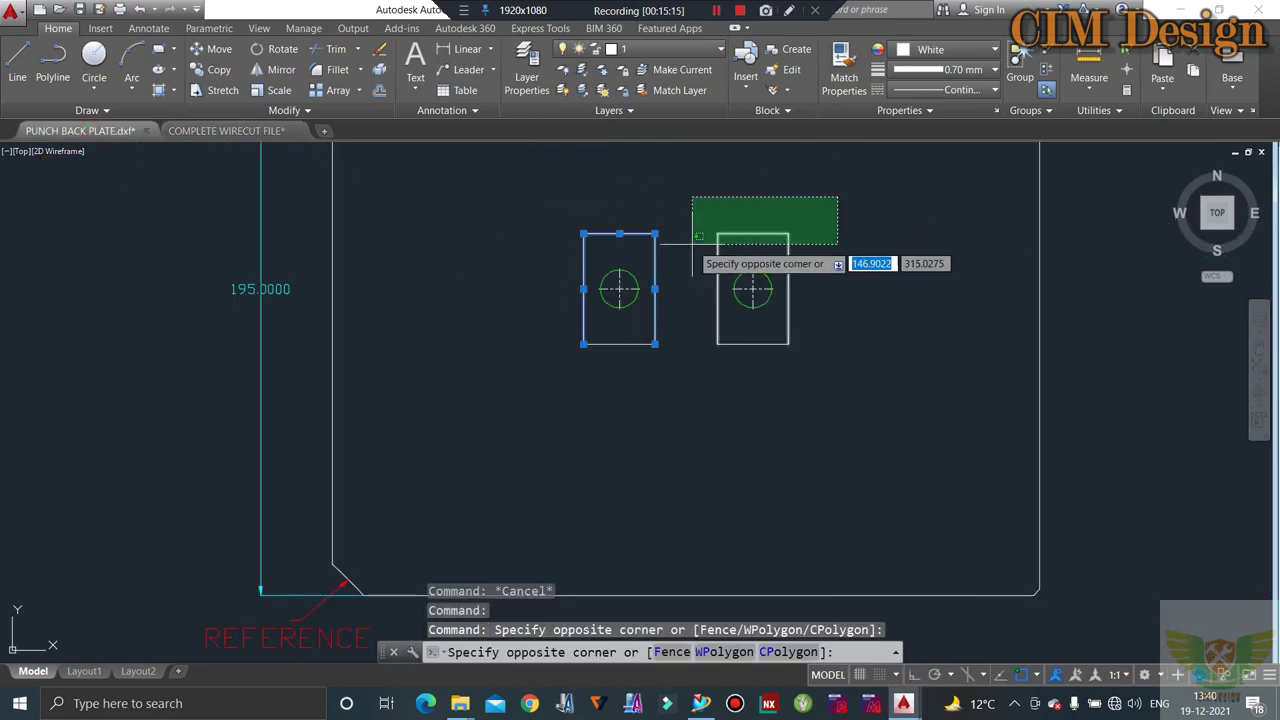
left_click(660, 360)
left_click(838, 343)
left_click(575, 415)
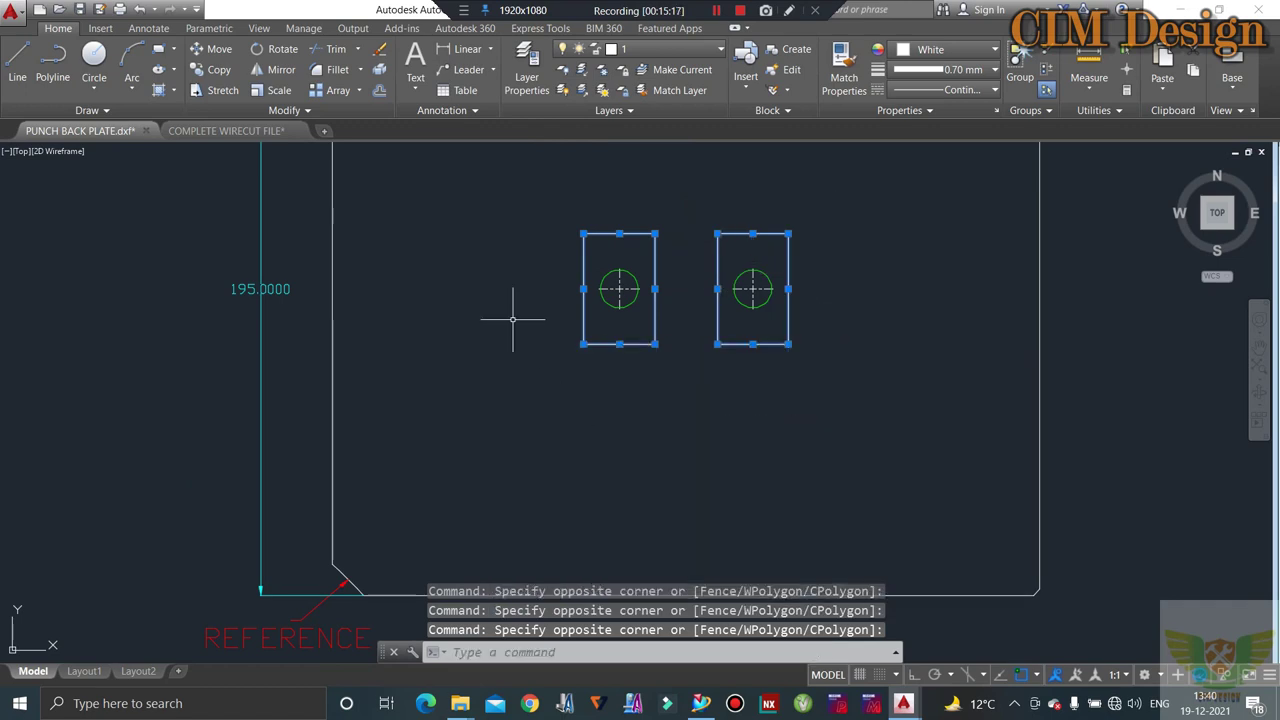
left_click(946, 50)
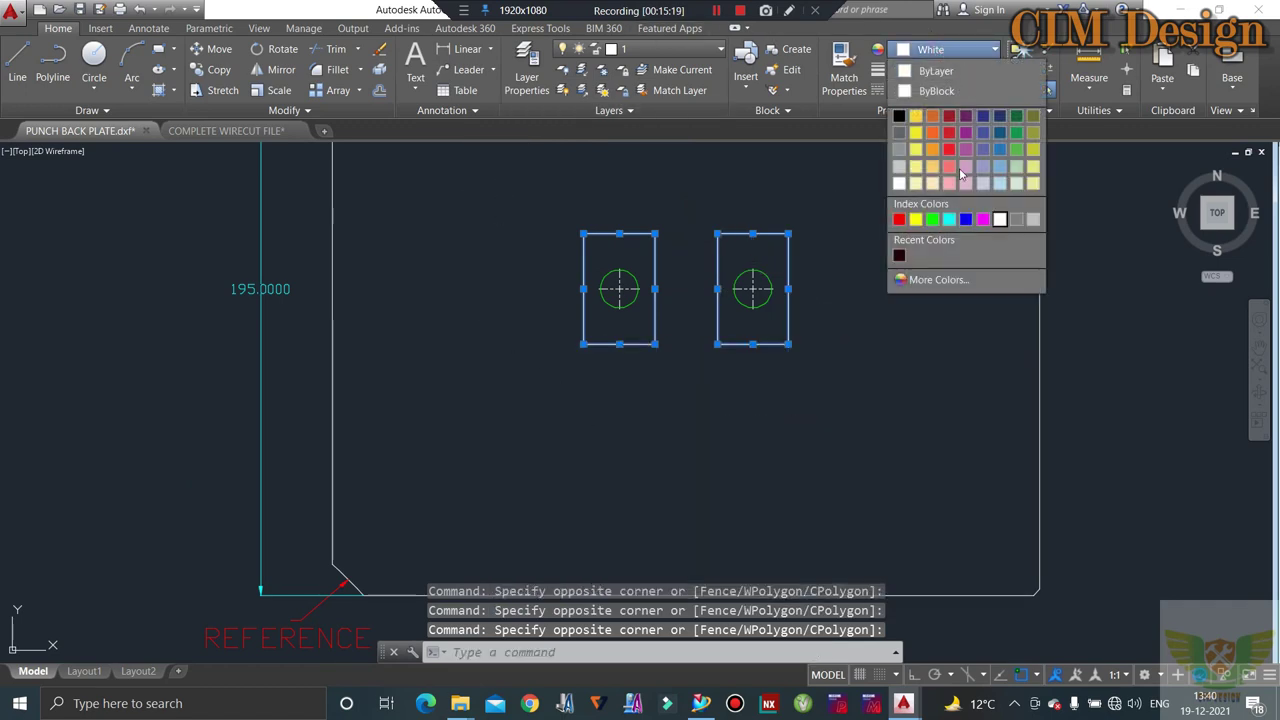
left_click(982, 219)
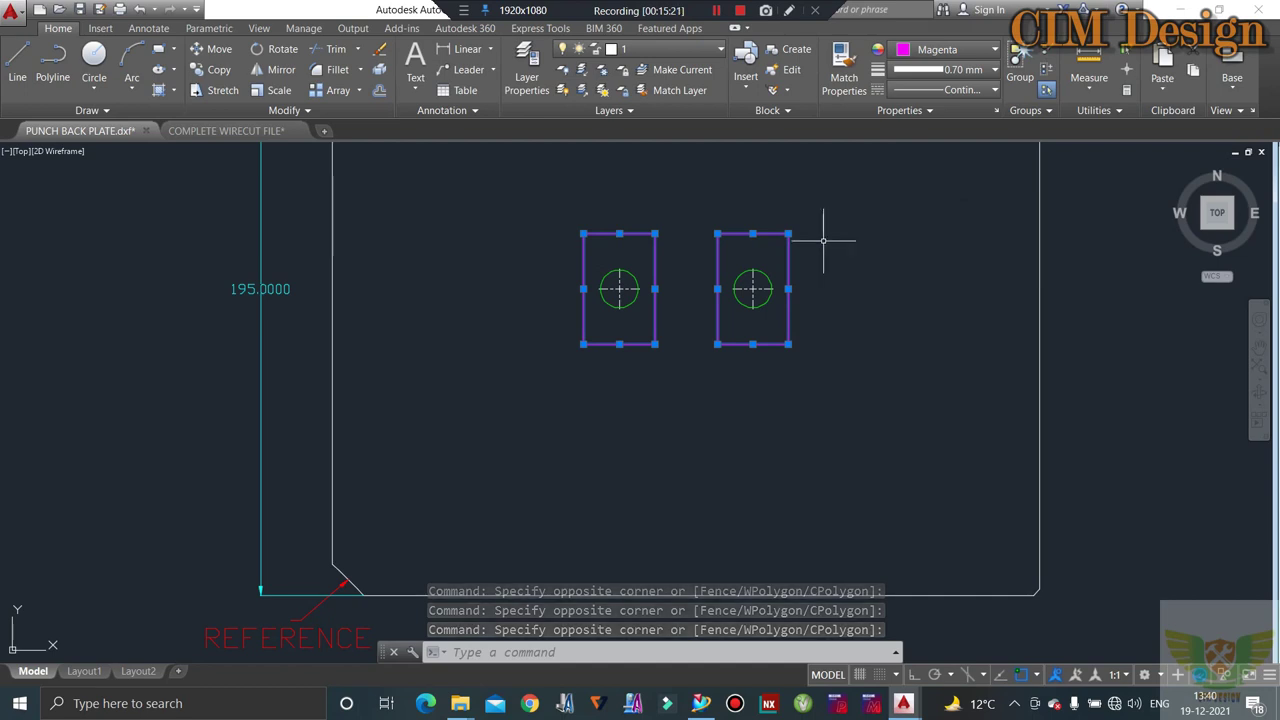
key("Escape")
key("Escape")
scroll(611, 302, "down", 4)
scroll(709, 302, "up", 2)
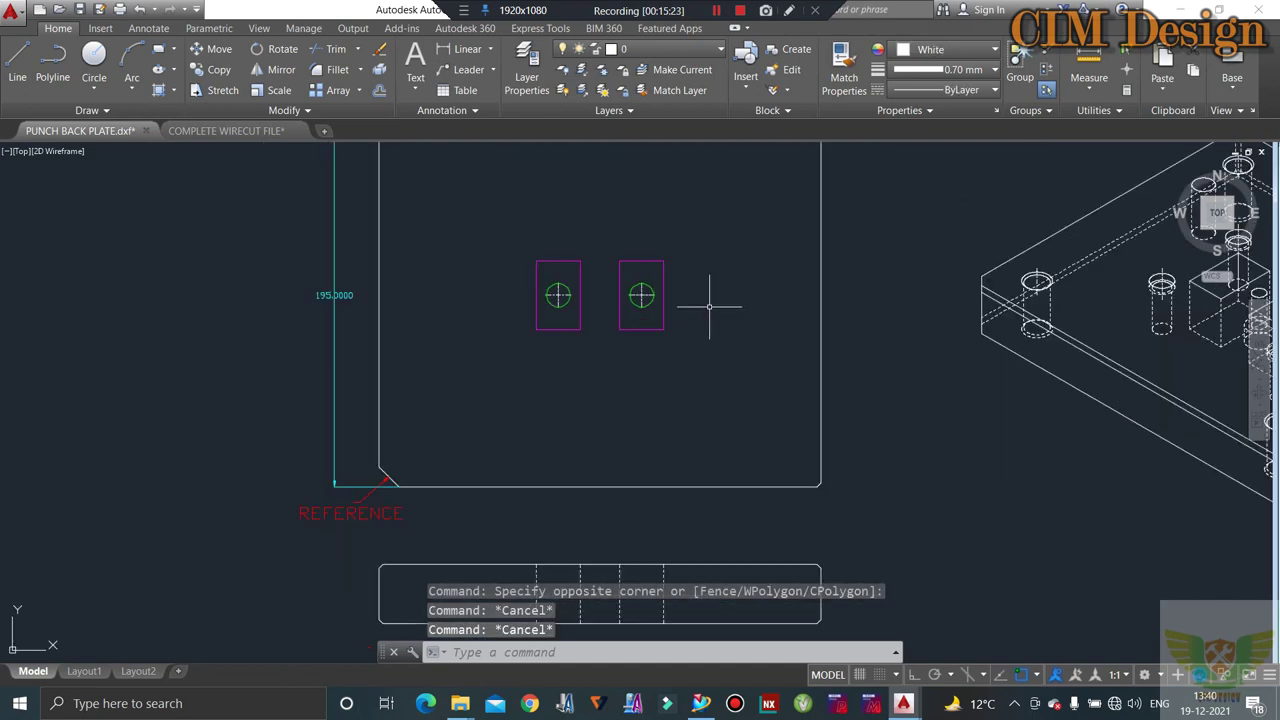
scroll(639, 327, "down", 2)
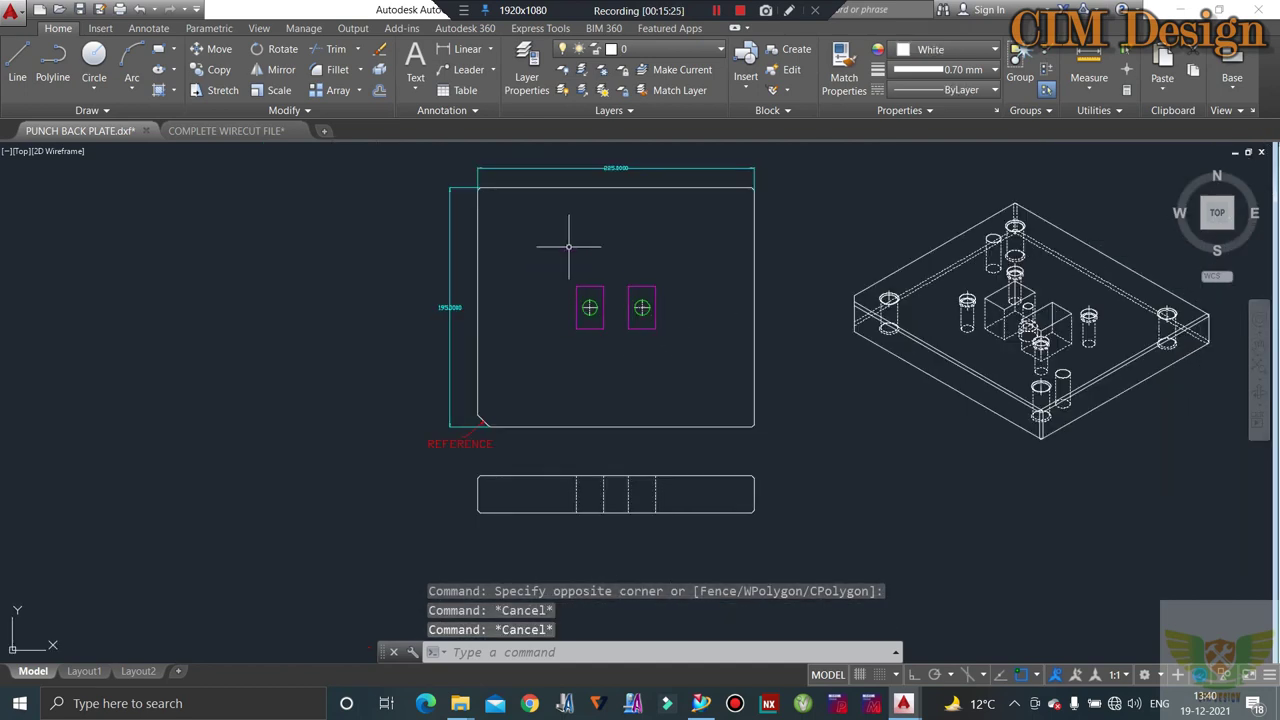
mouse_move(226, 131)
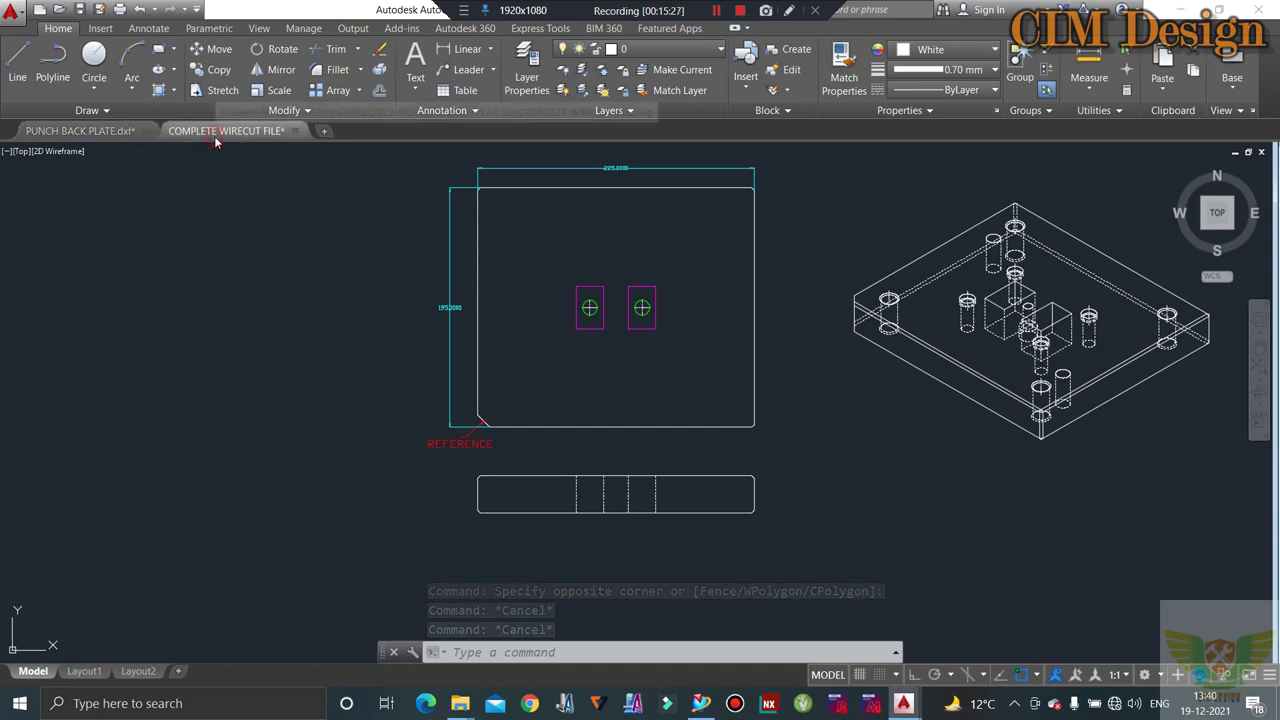
- Copy the DIE BLOCK note box from the COMPLETE WIRECUT FILE drawing
left_click(215, 137)
left_click(893, 204)
left_click(706, 448)
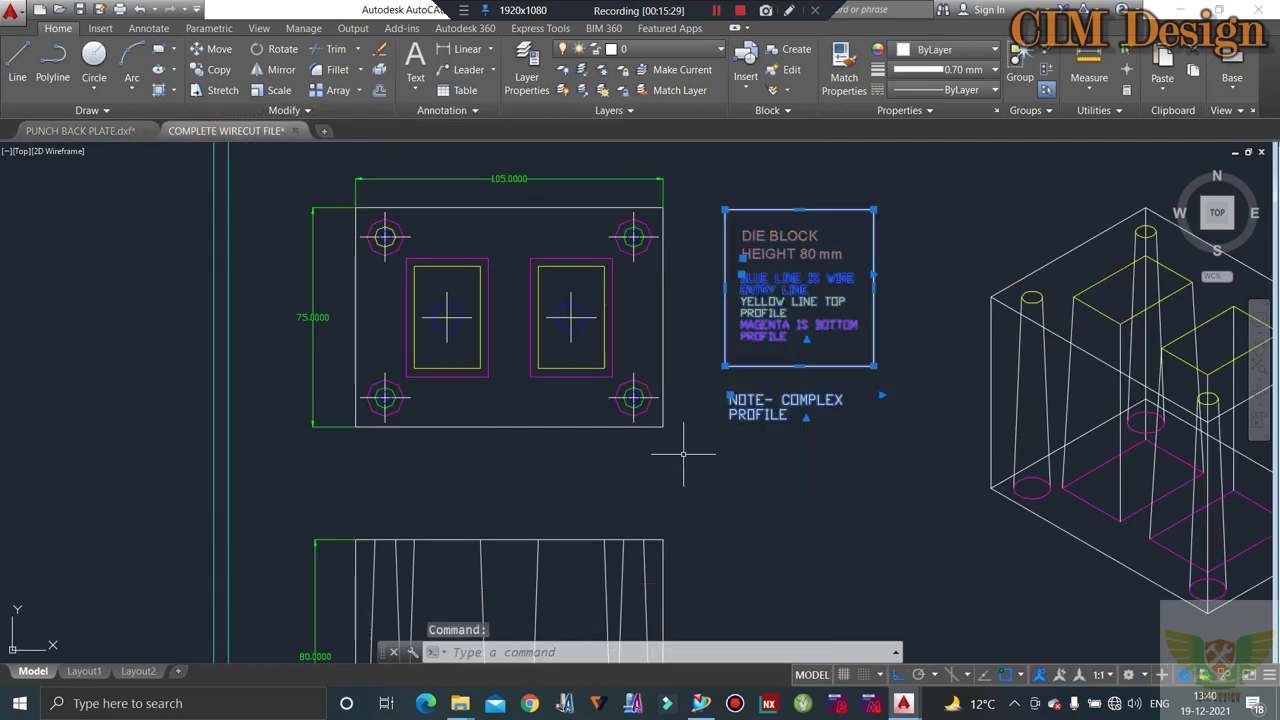
key("ctrl+c")
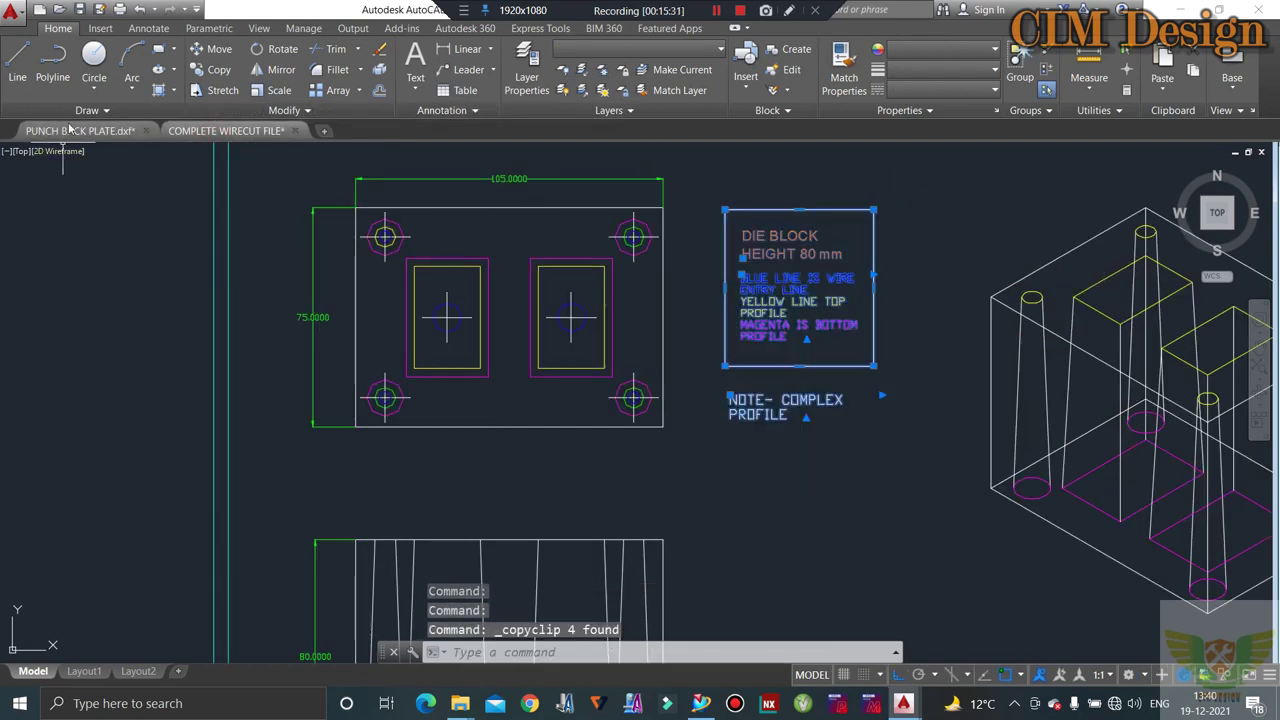
- Paste the note beside the top view in the PUNCH BACK PLATE drawing
left_click(72, 130)
scroll(521, 283, "up", 4)
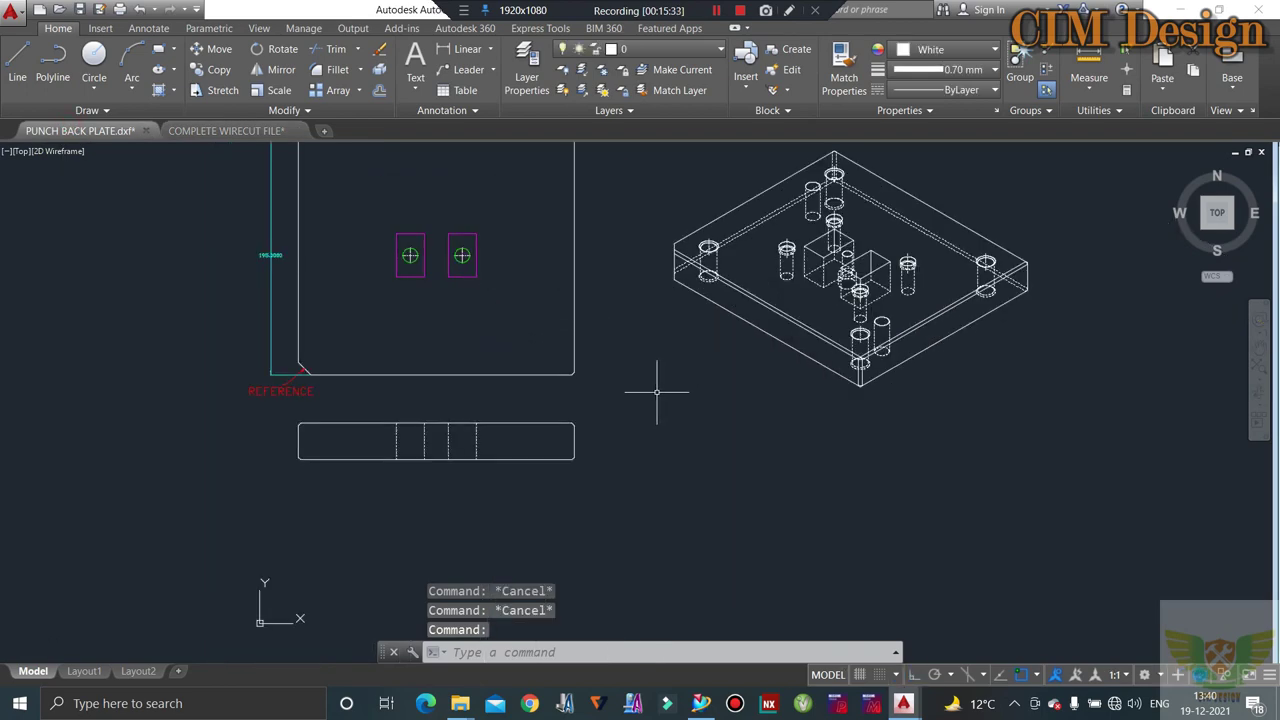
key("ctrl+v")
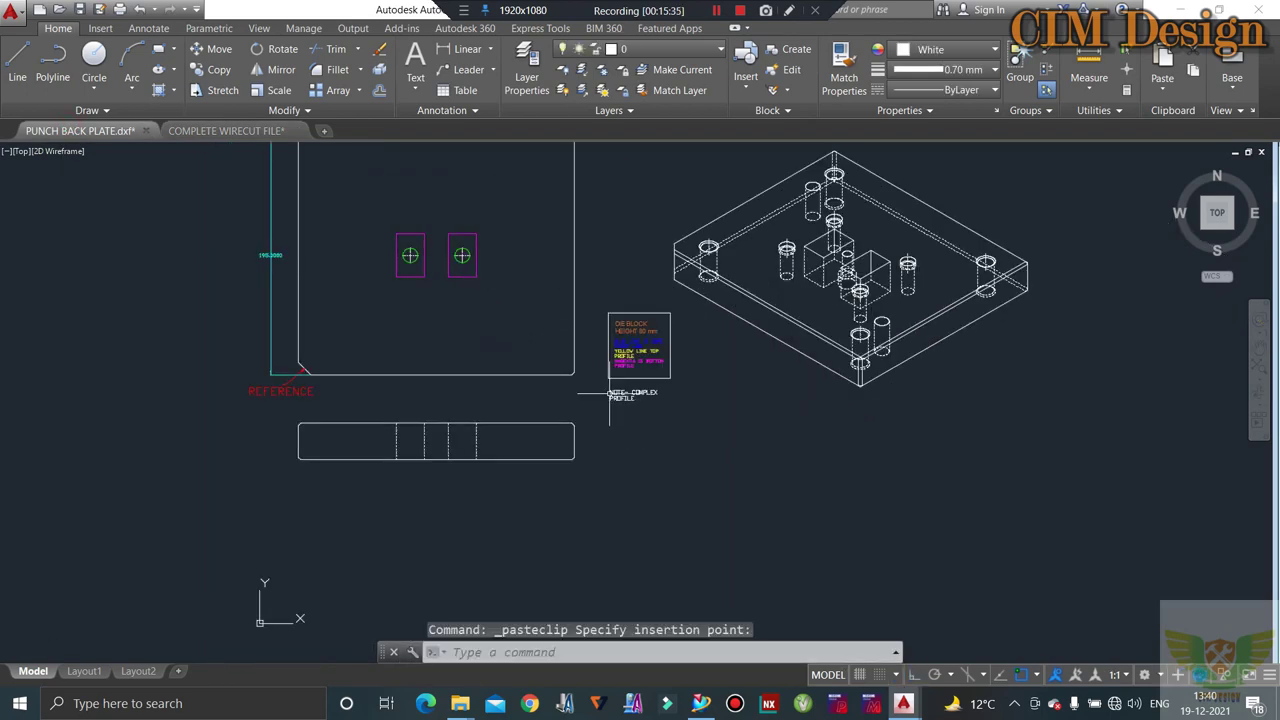
scroll(612, 375, "up", 2)
scroll(614, 343, "up", 2)
scroll(630, 320, "up", 2)
key("Escape")
key("Escape")
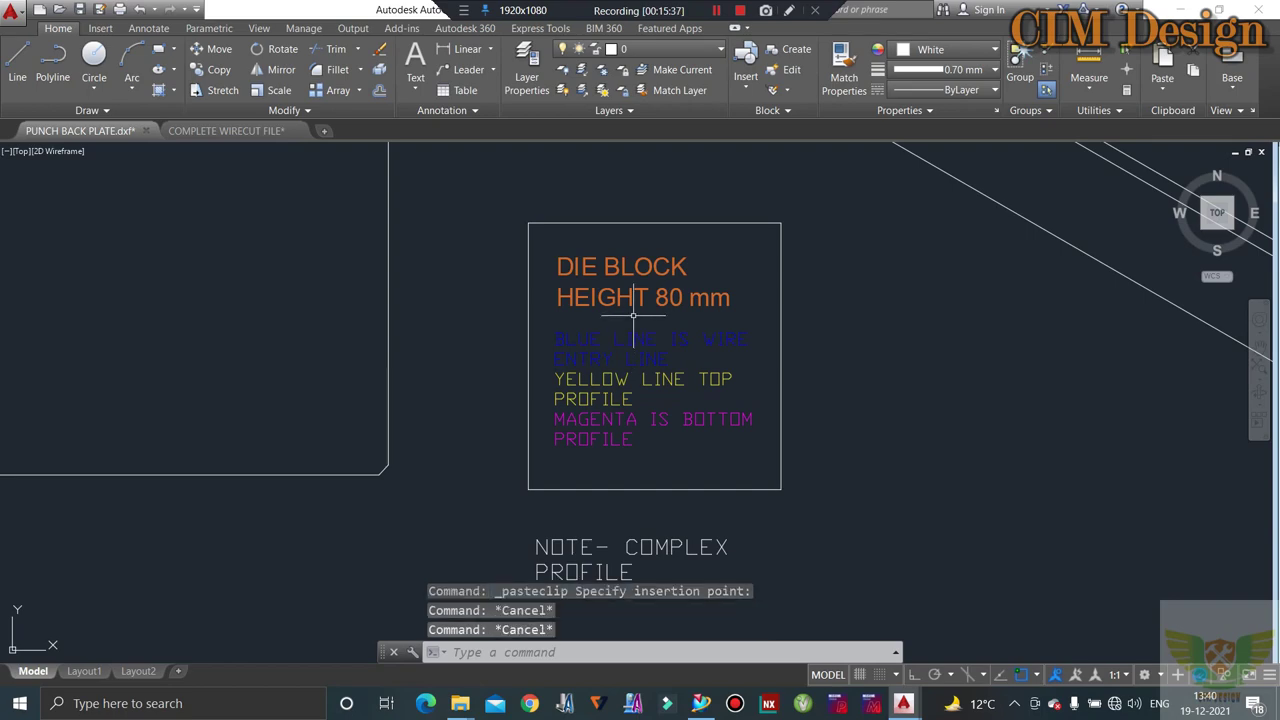
scroll(633, 318, "down", 5)
scroll(638, 315, "down", 2)
scroll(595, 372, "up", 2)
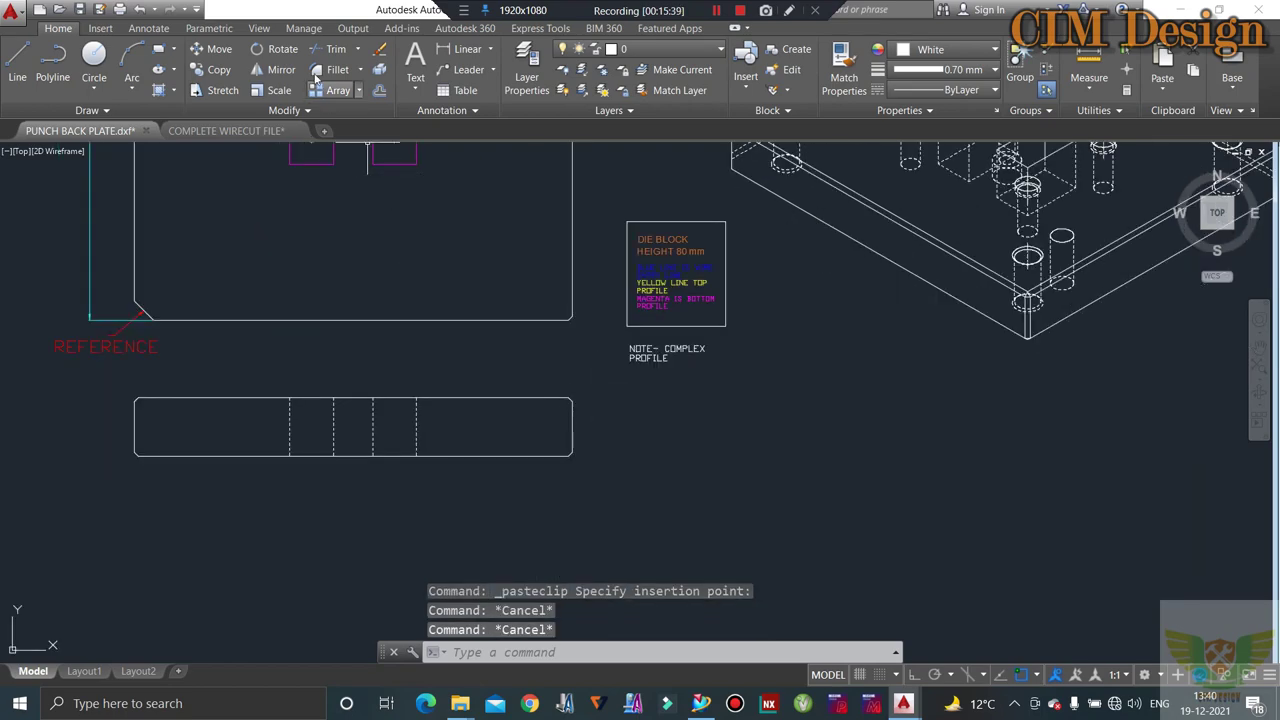
- Add a 30 linear dimension along the right edge of the side view
left_click(460, 50)
scroll(571, 260, "up", 3)
scroll(557, 420, "up", 2)
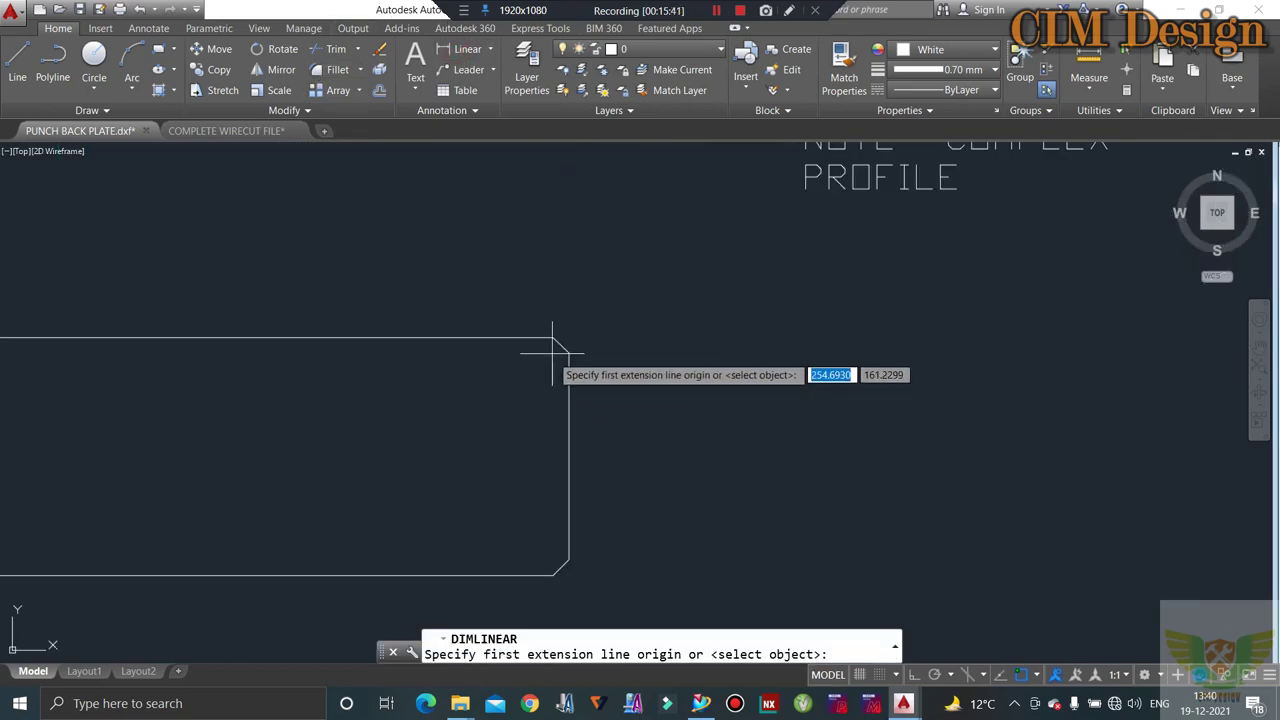
left_click(552, 338)
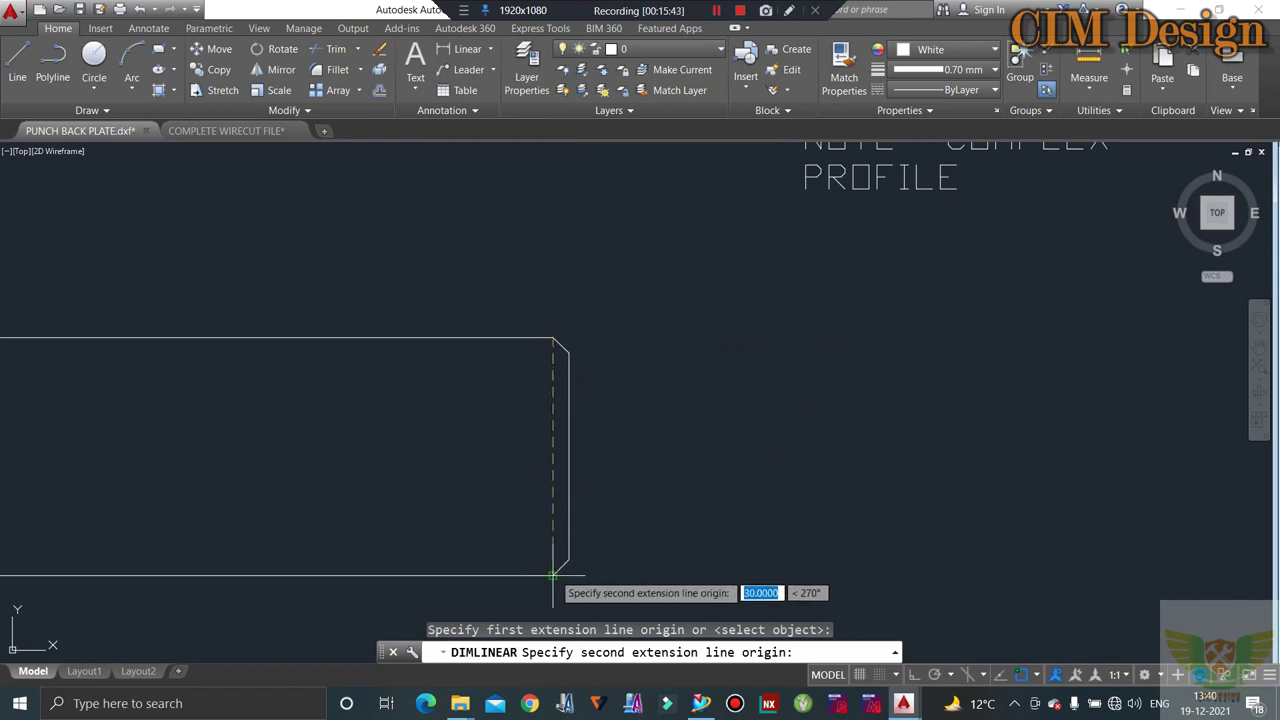
left_click(556, 575)
left_click(693, 500)
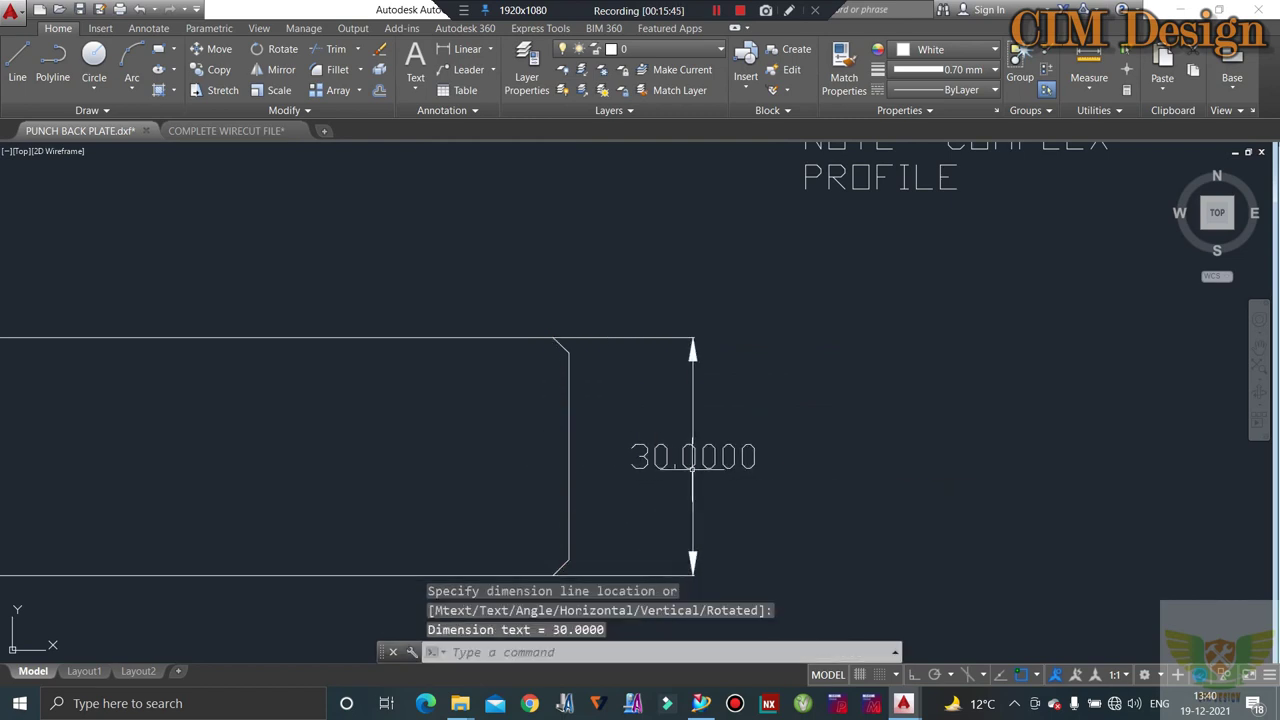
- Make the 30 side-view dimension cyan
left_click(729, 309)
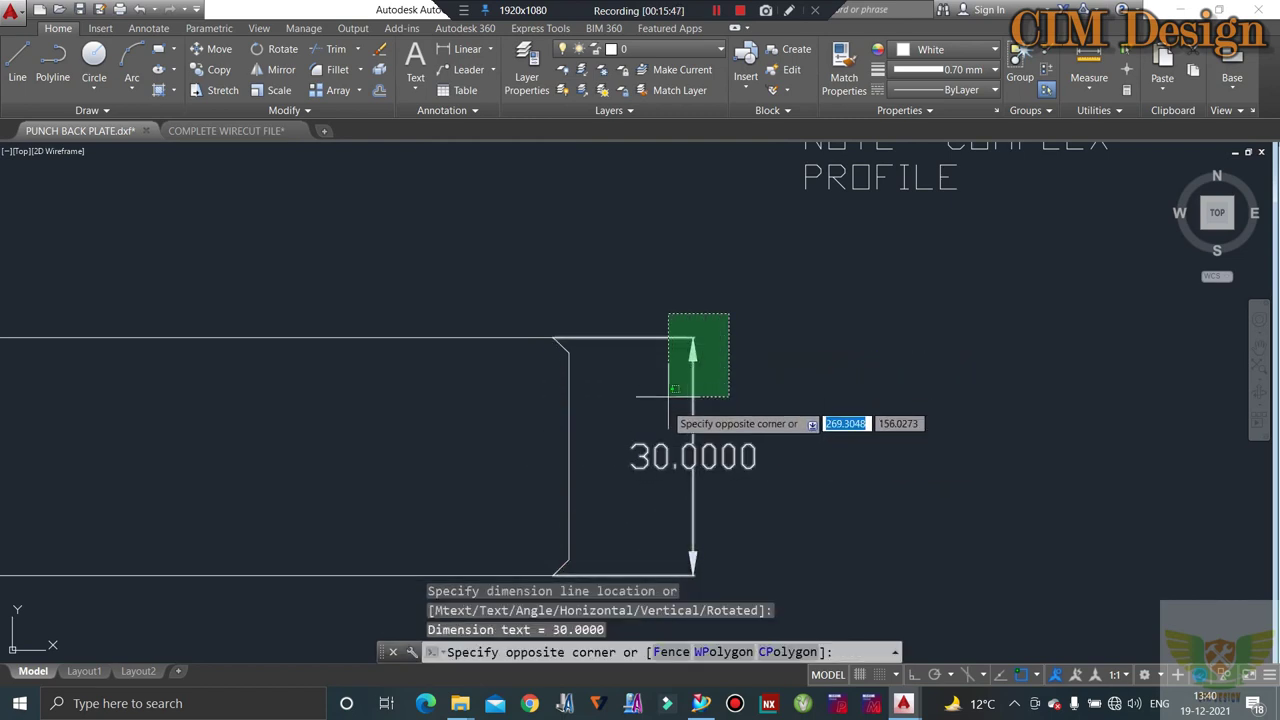
left_click(648, 490)
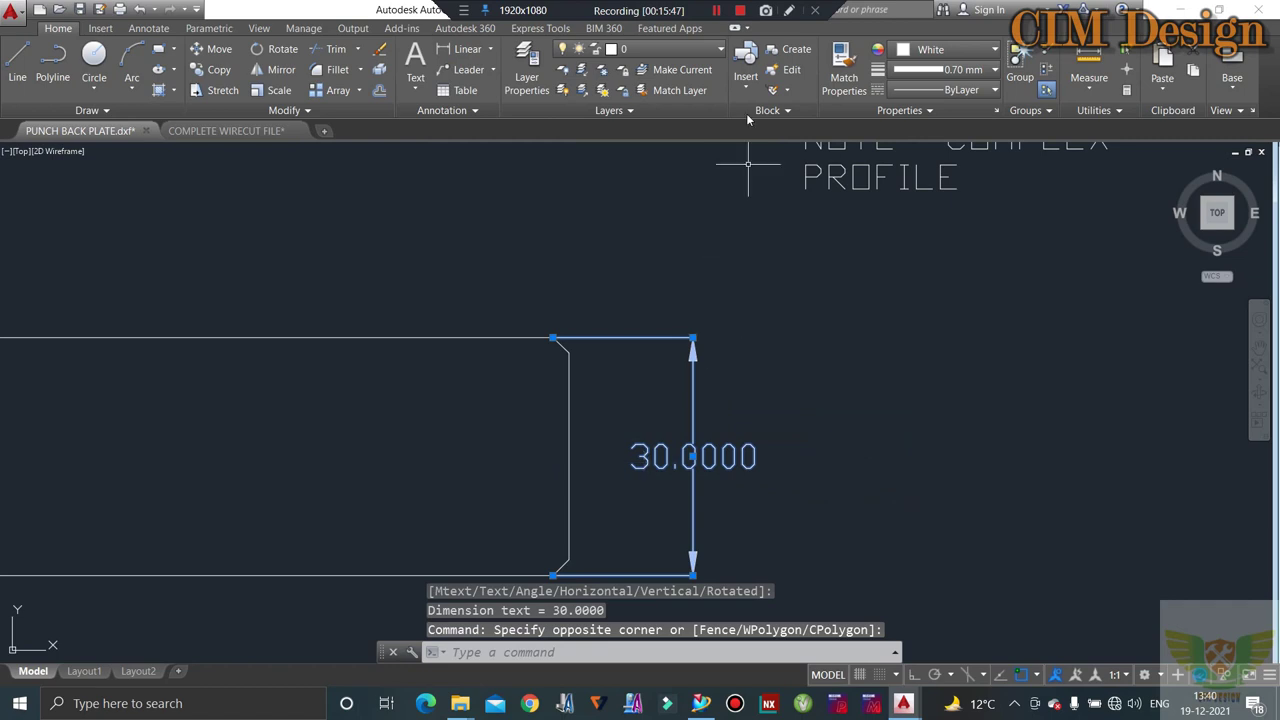
left_click(945, 49)
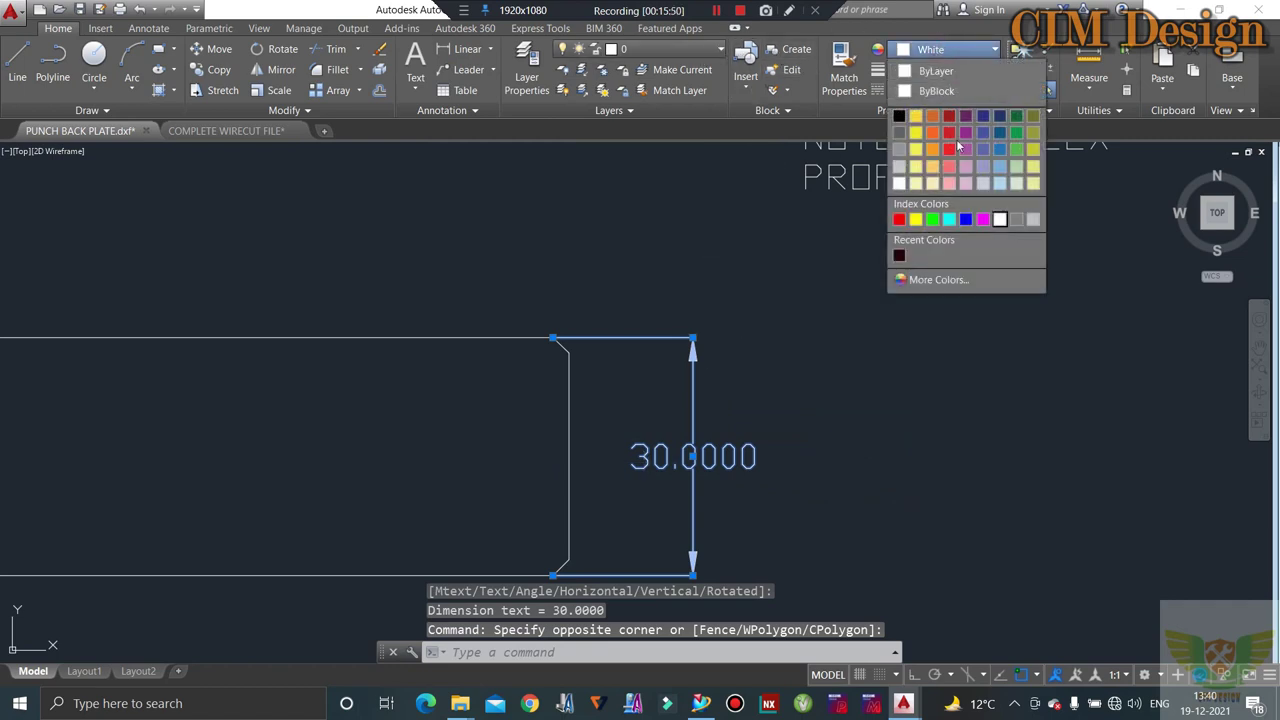
left_click(947, 220)
scroll(740, 290, "down", 4)
key("Escape")
key("Escape")
scroll(695, 305, "down", 8)
scroll(689, 265, "up", 4)
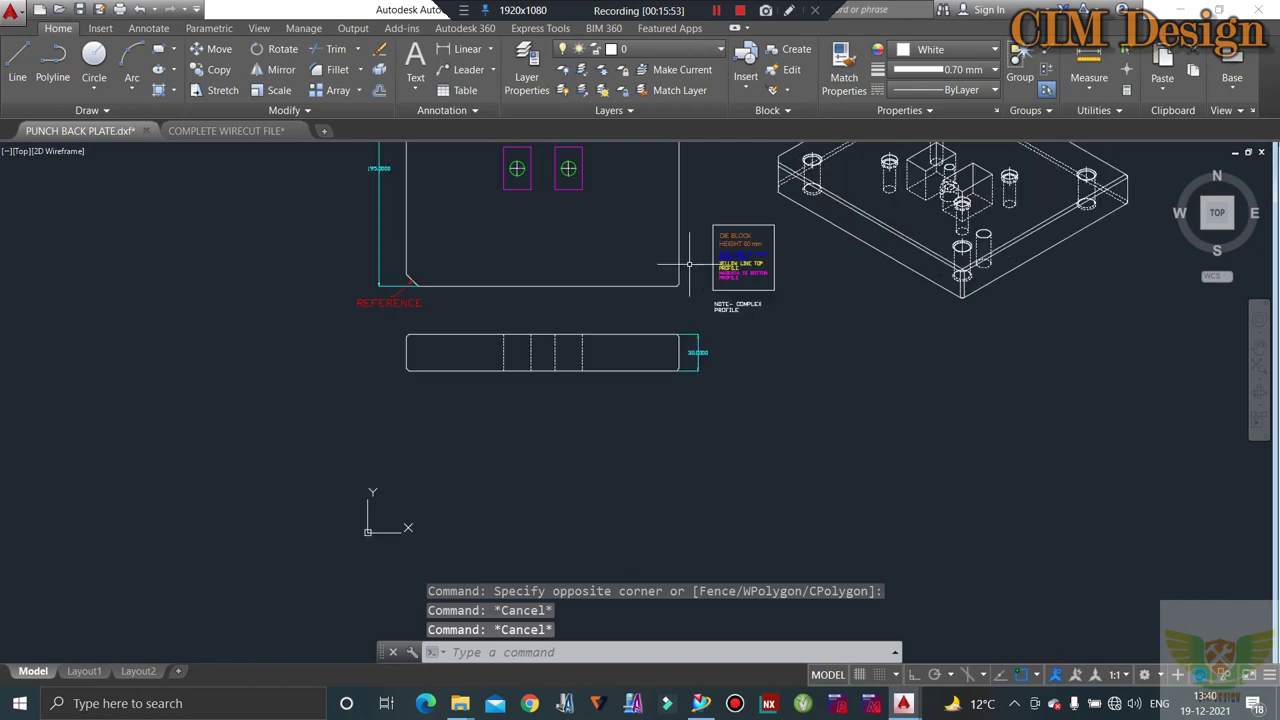
scroll(780, 254, "up", 3)
scroll(737, 234, "up", 3)
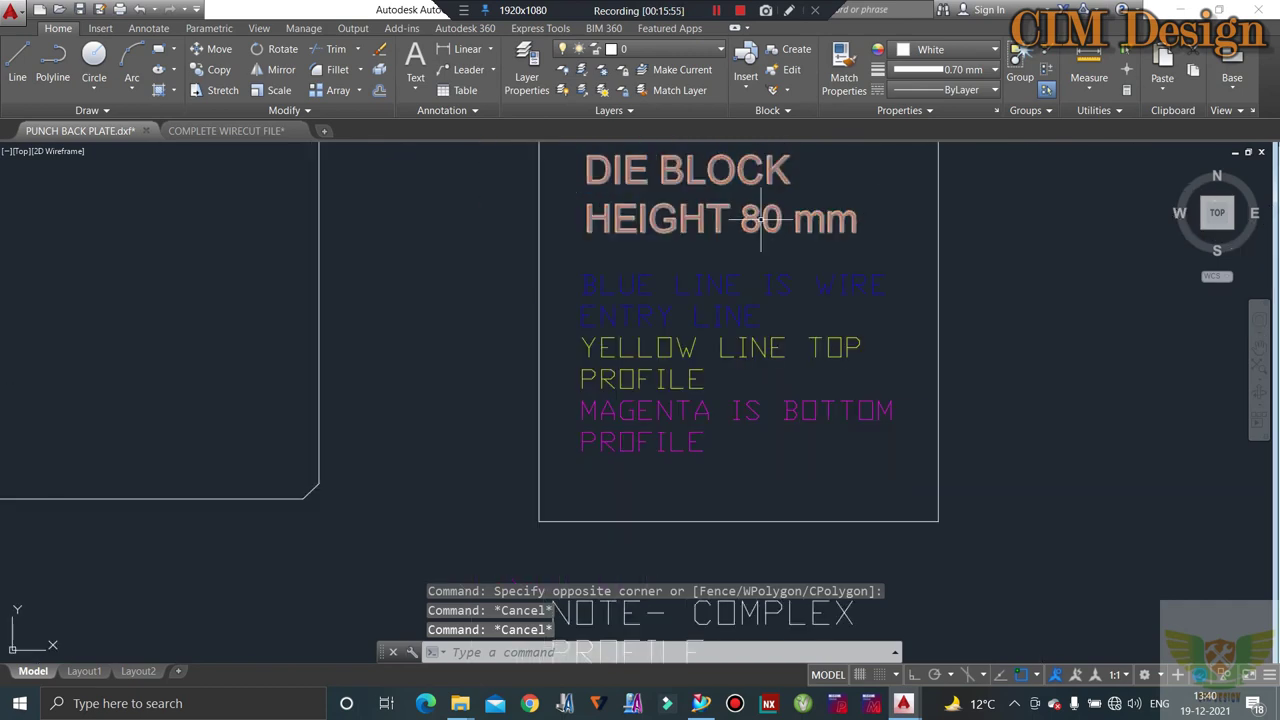
- Change the note text from DIE BLOCK, height 80 to PUNCH BACK PLATE, height 30
left_click(718, 172)
double_click(740, 174)
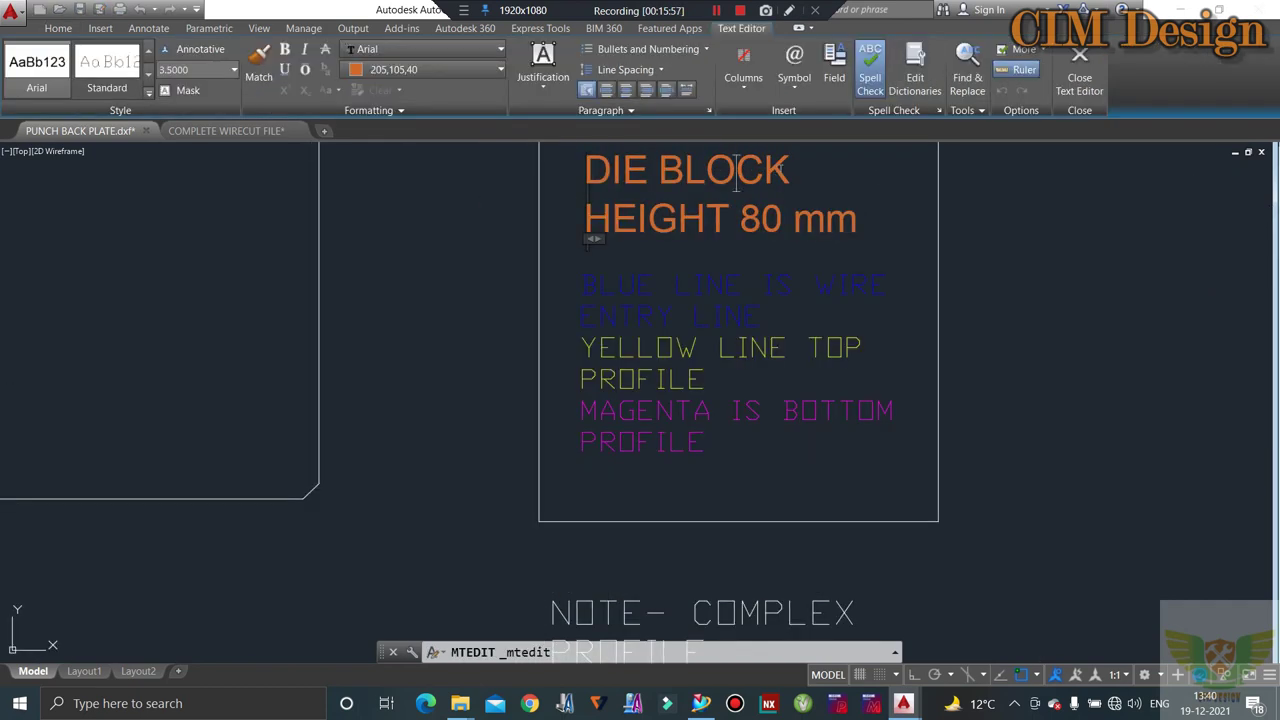
left_click_drag(790, 172, 618, 177)
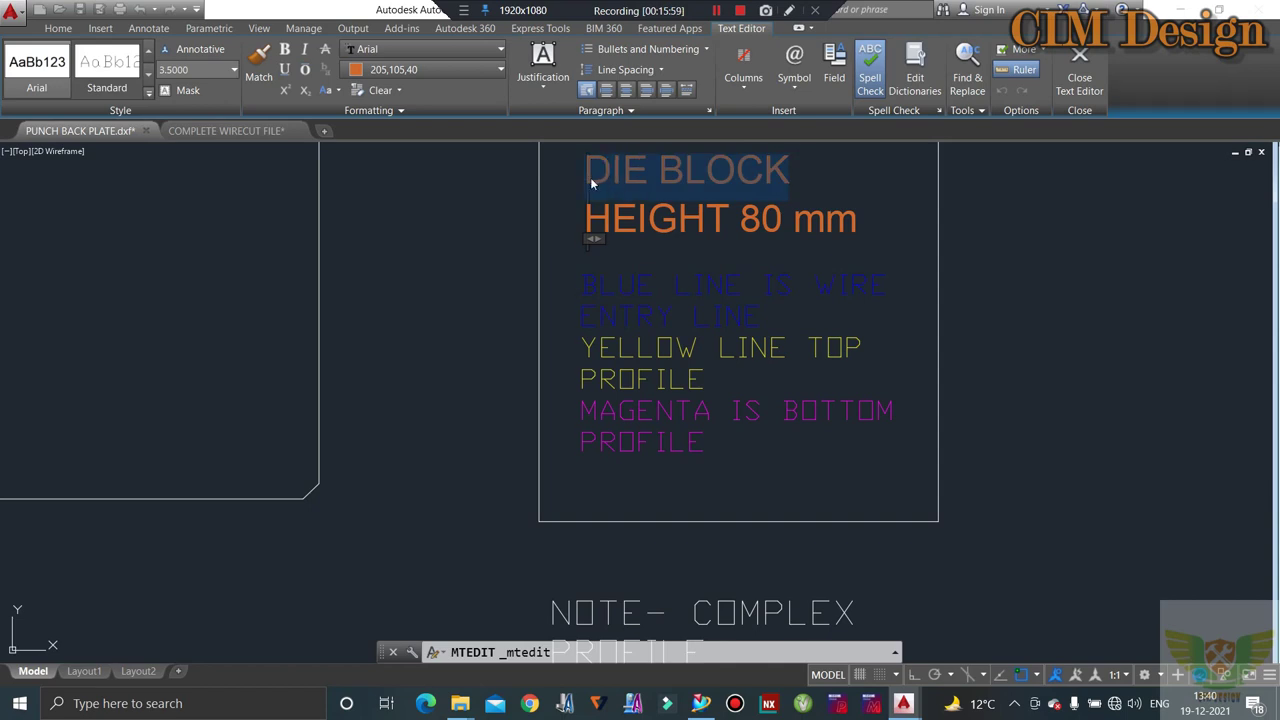
type("PUNCH")
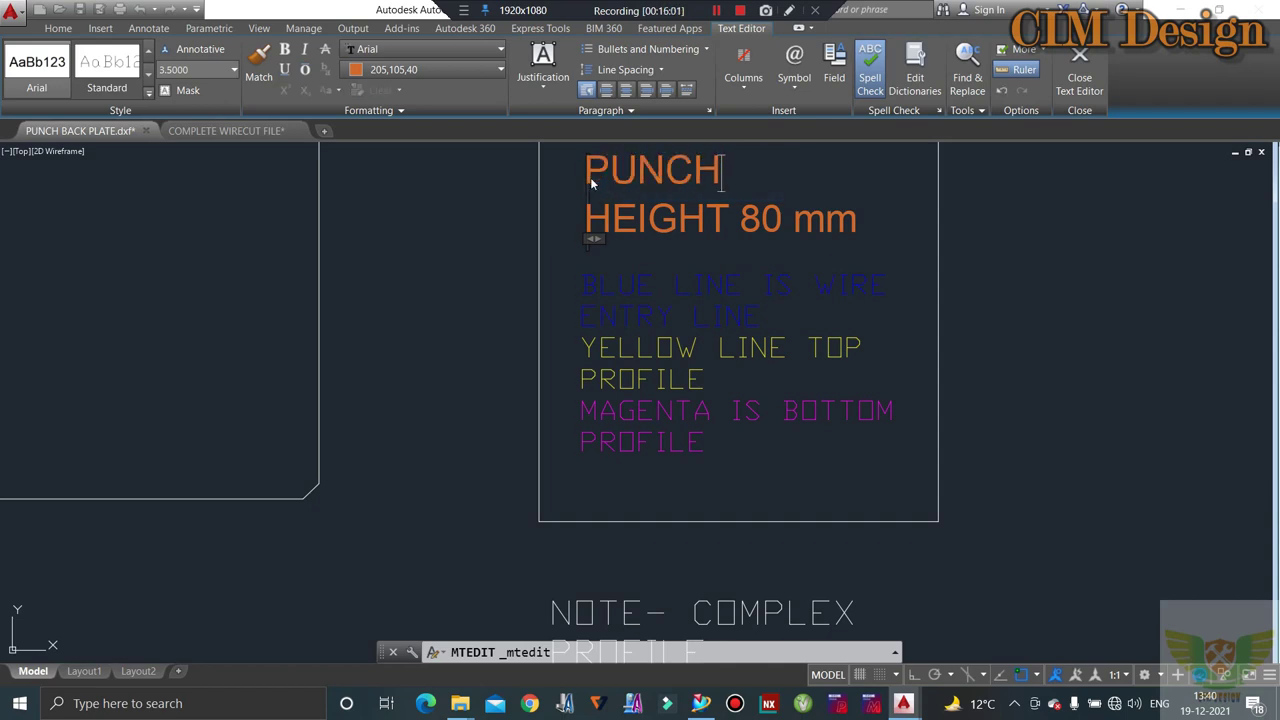
type(" BACK PLATE")
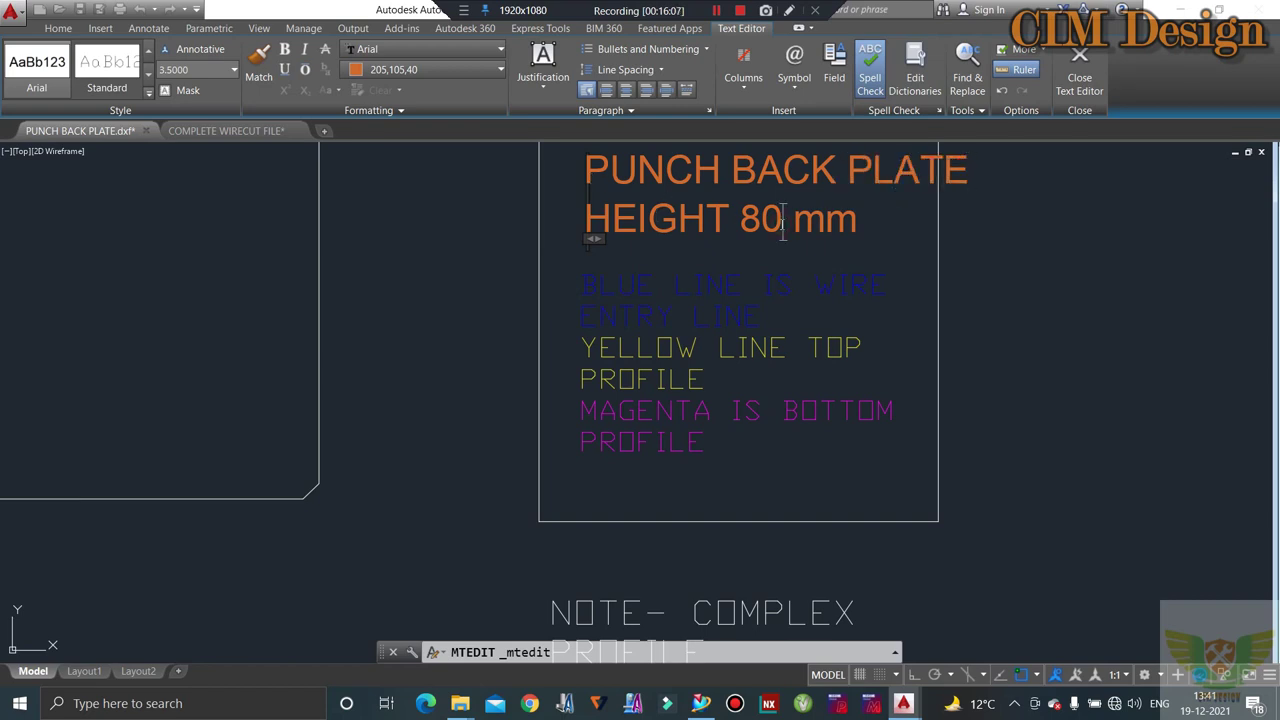
key("BackSpace")
key("BackSpace")
type("3")
left_click(878, 261)
- Erase the rectangle framing the note
left_click(925, 265)
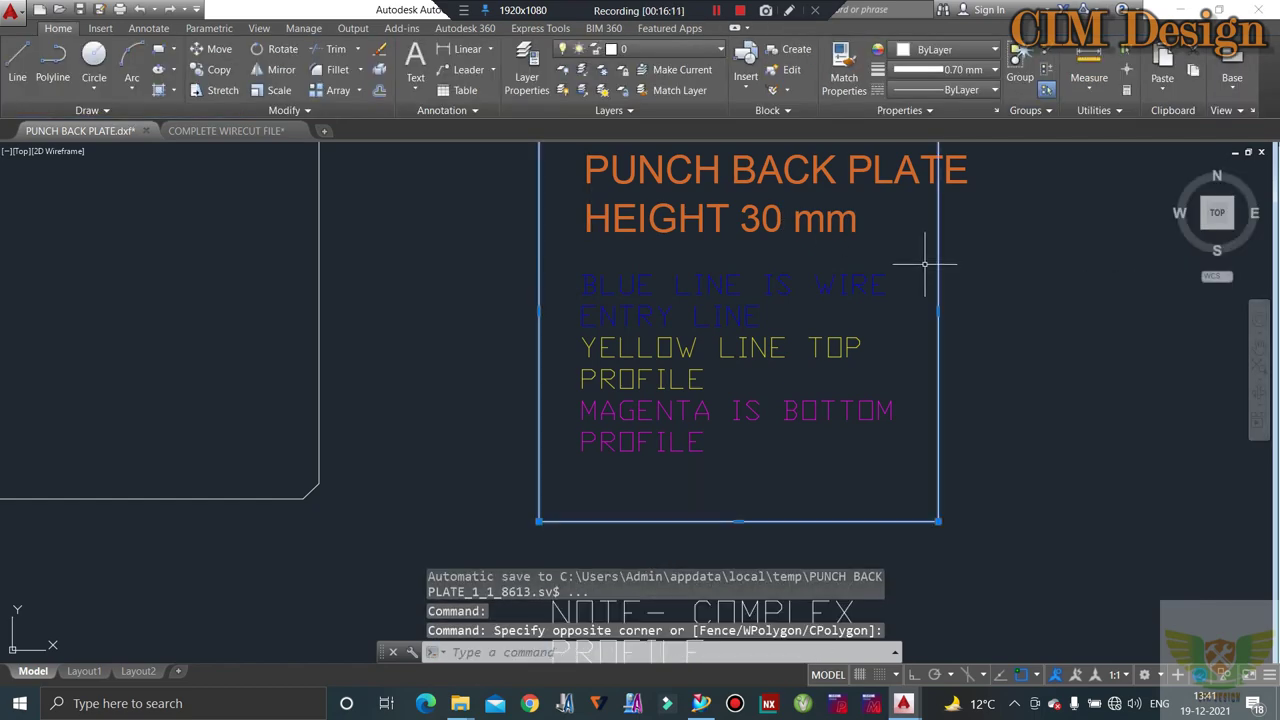
key("Delete")
scroll(778, 320, "down", 5)
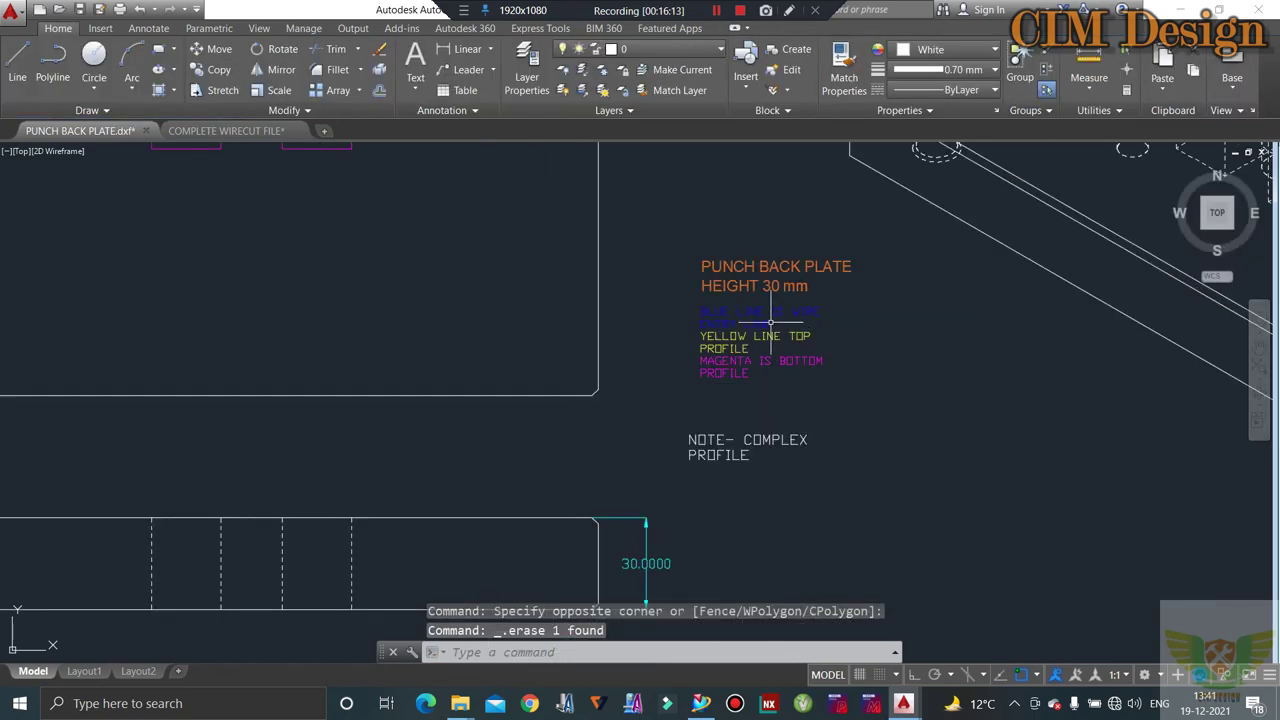
scroll(729, 314, "up", 5)
scroll(663, 337, "down", 8)
scroll(700, 310, "up", 4)
scroll(725, 304, "up", 4)
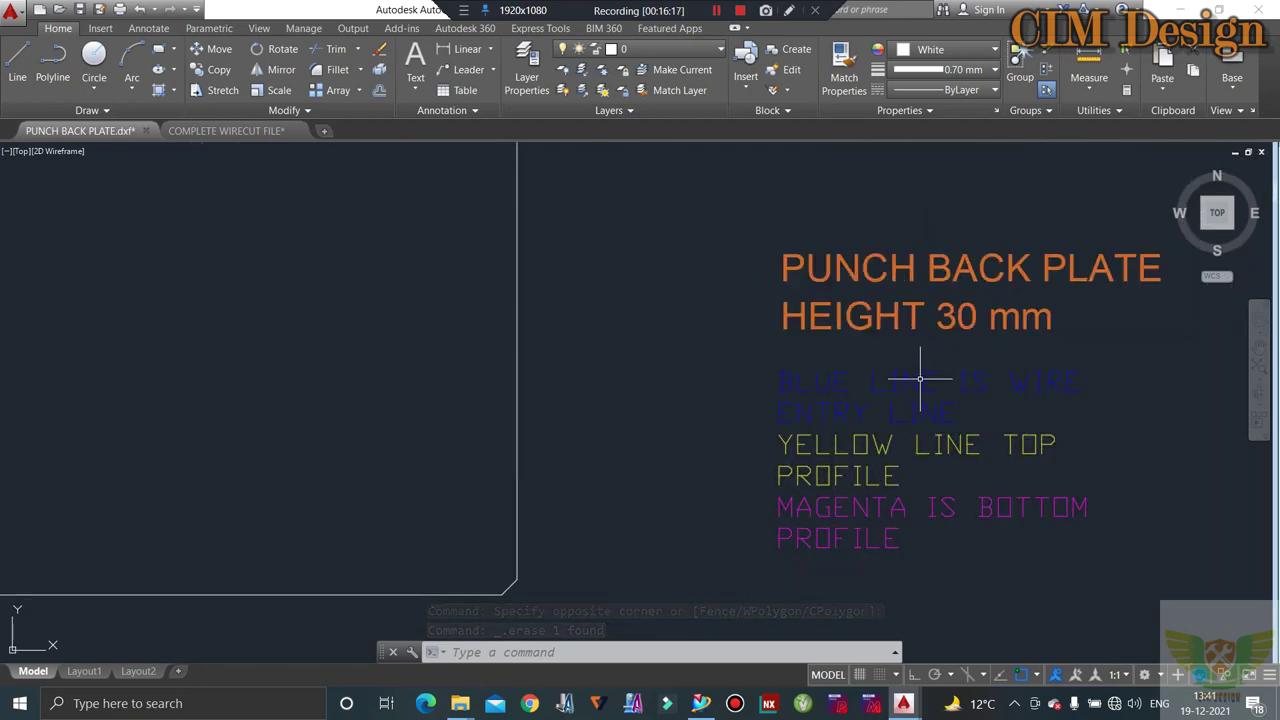
left_click(857, 366)
left_click(840, 405)
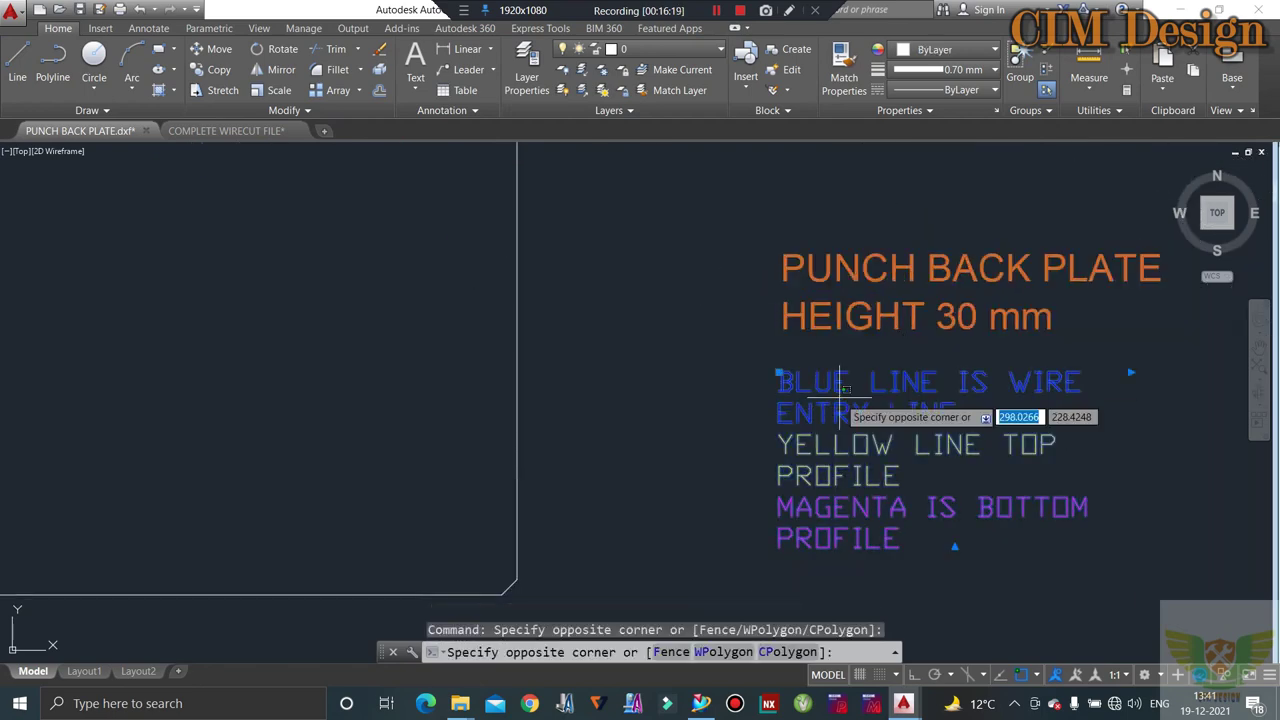
key("Escape")
key("Escape")
- Make the first legend line green and reword it to GREEN LINE IS WIRE ENTRY LINE
double_click(912, 404)
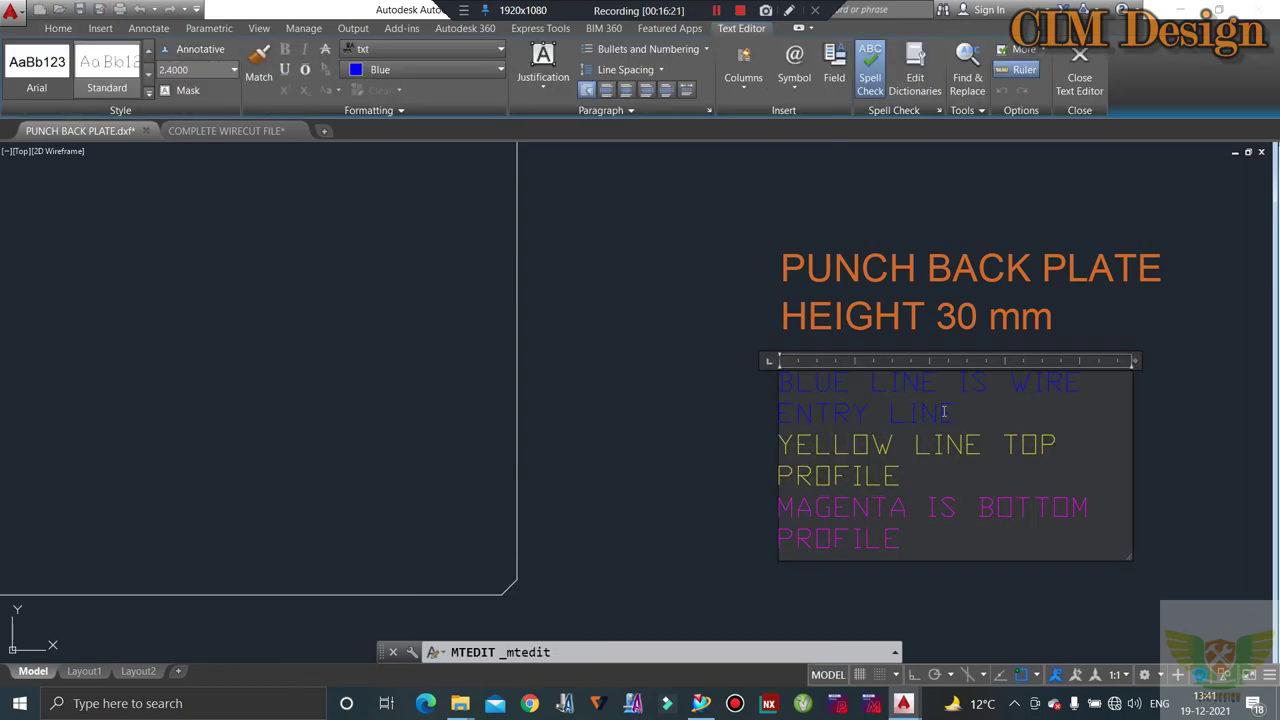
left_click(470, 70)
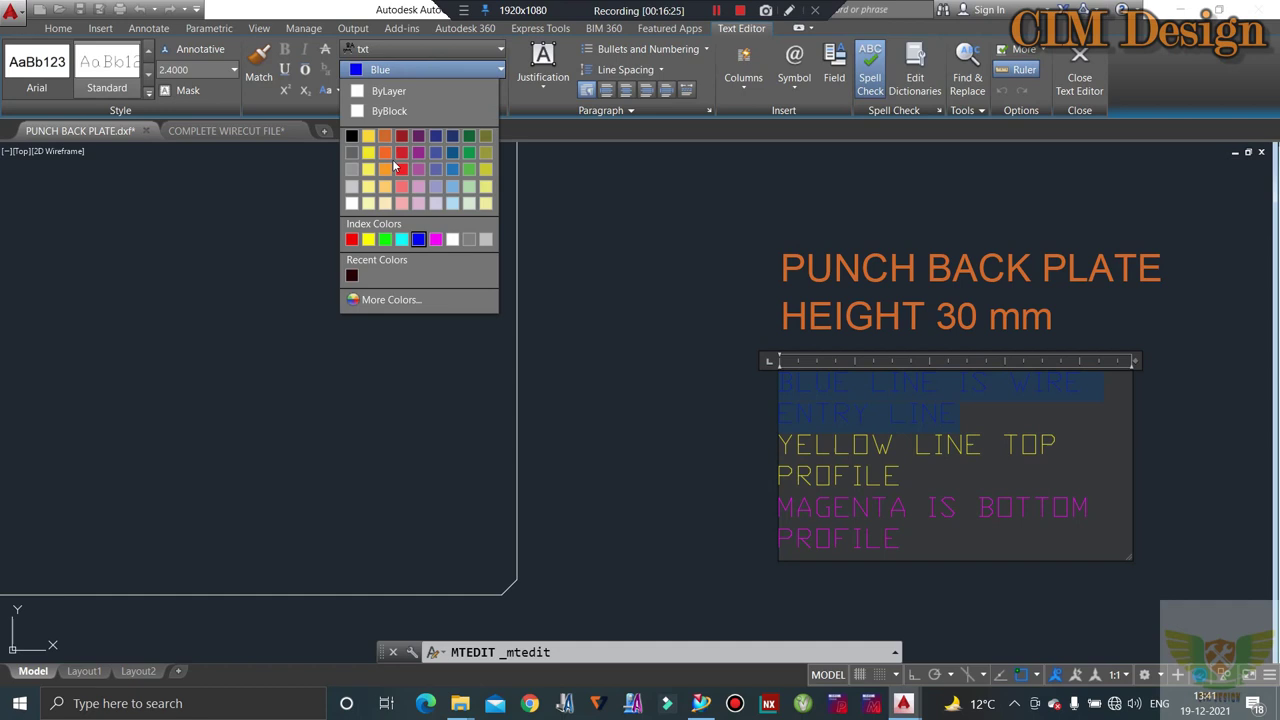
left_click(386, 240)
left_click(852, 383)
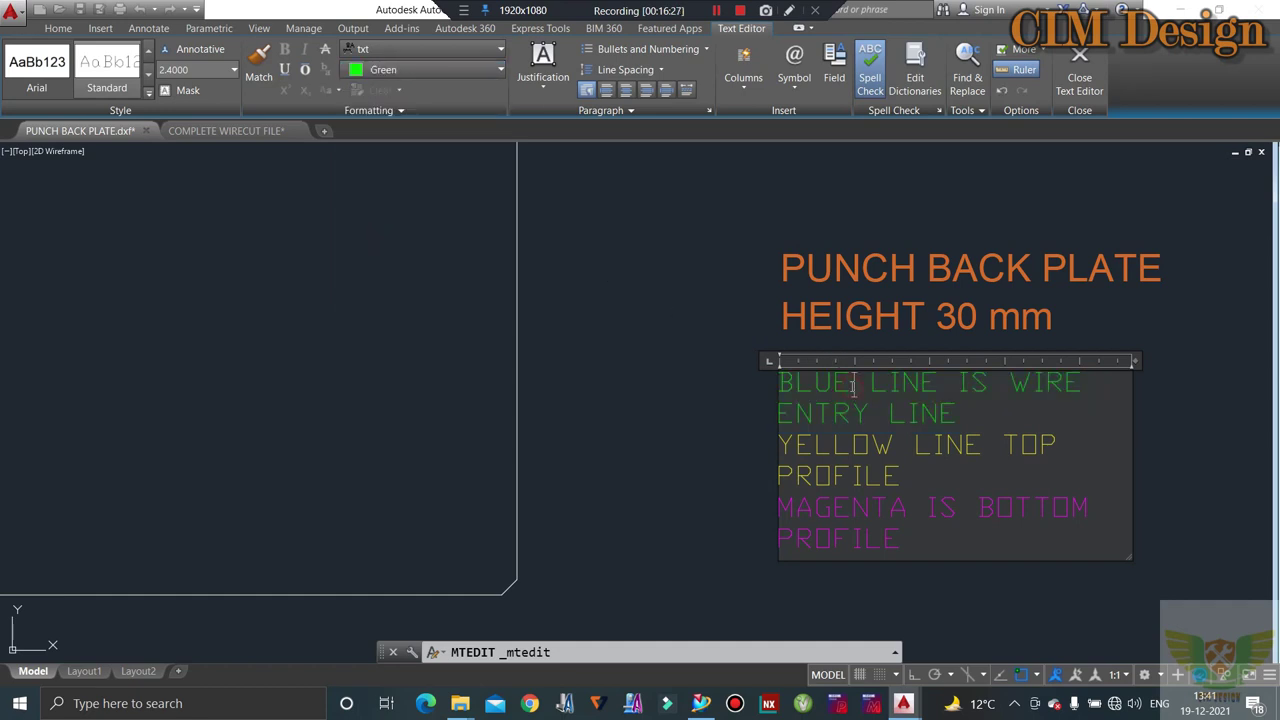
key("BackSpace")
key("BackSpace")
key("BackSpace")
key("BackSpace")
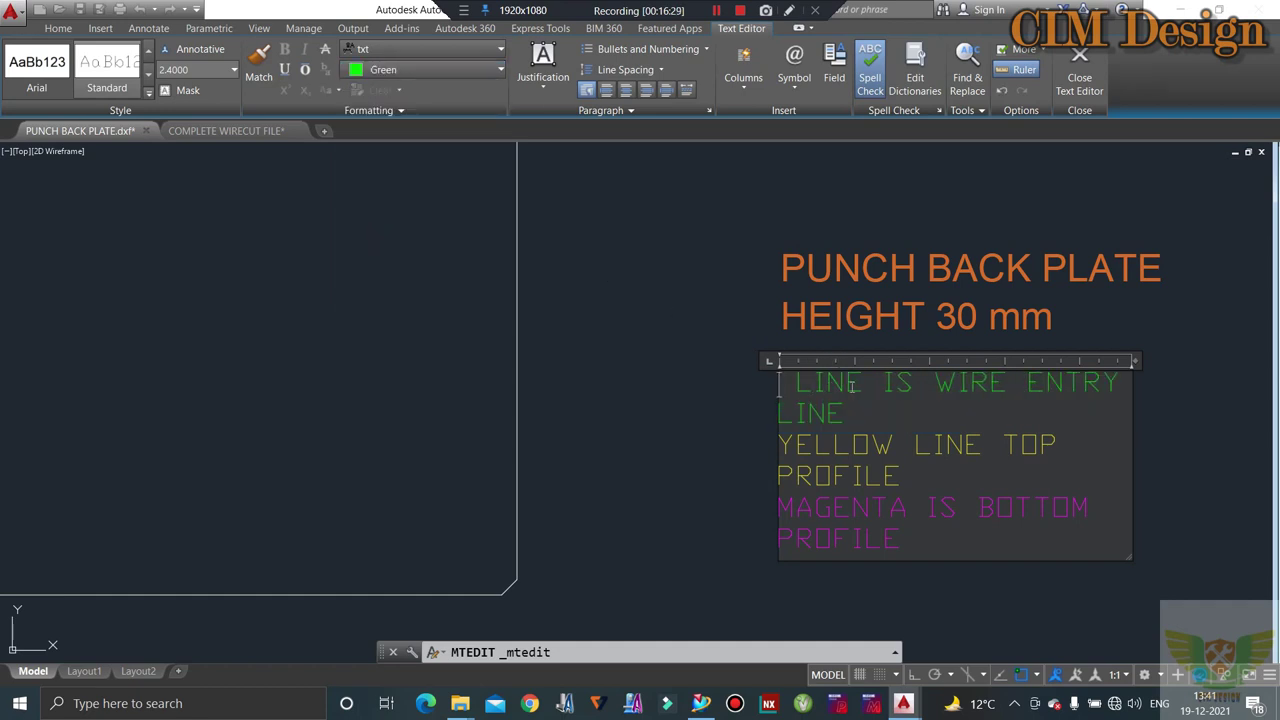
type("GREEN")
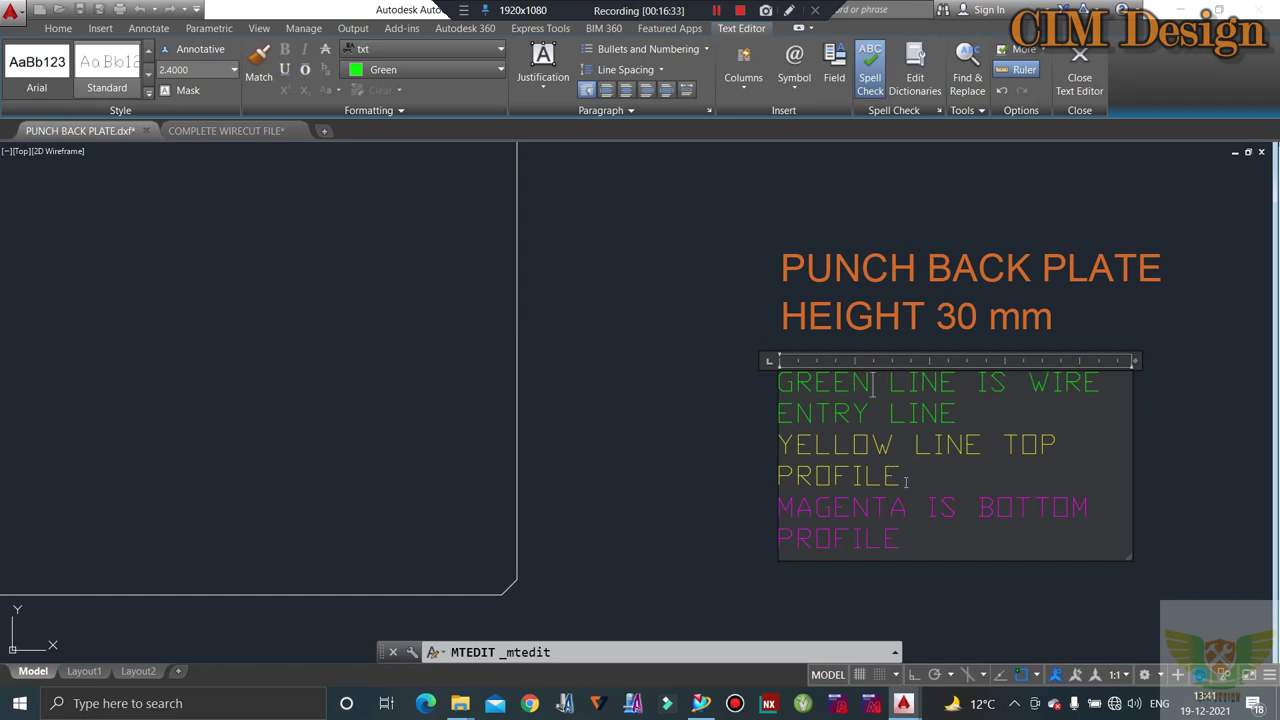
- Remove the yellow top-profile legend line and reword the magenta line to MAGENTA IS WIRECUT PROFILE
left_click_drag(903, 478, 782, 441)
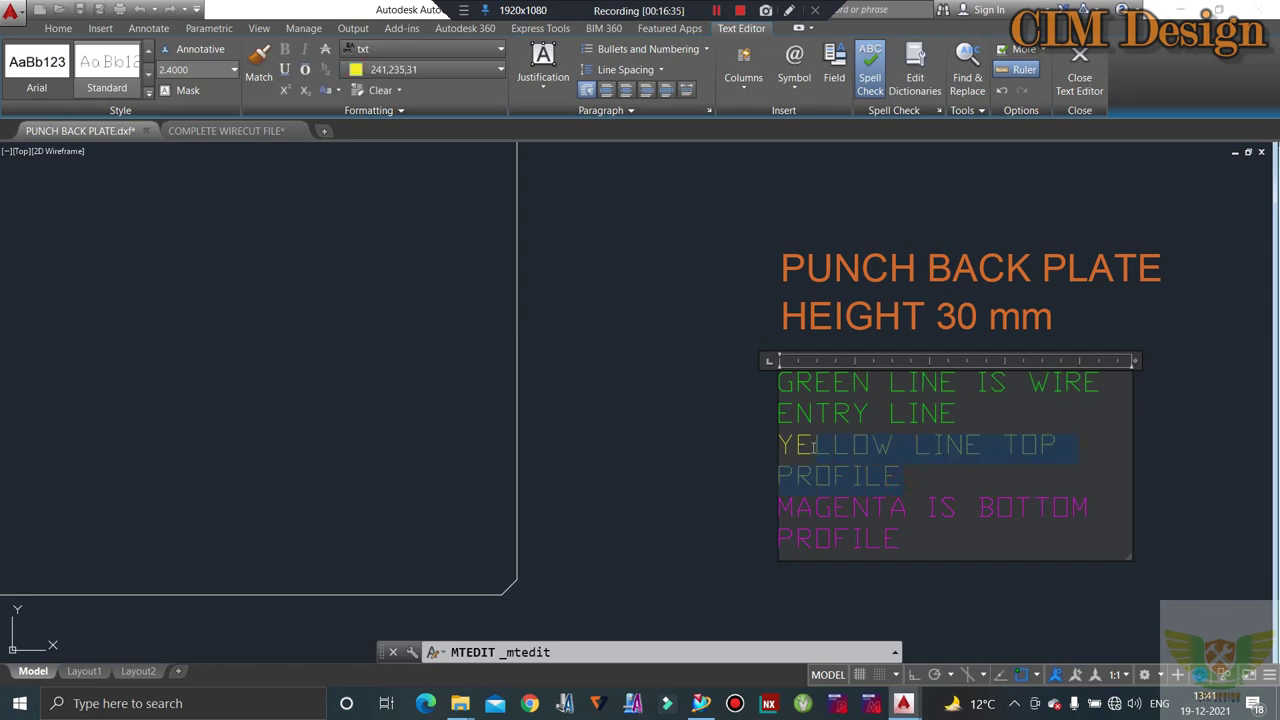
key("BackSpace")
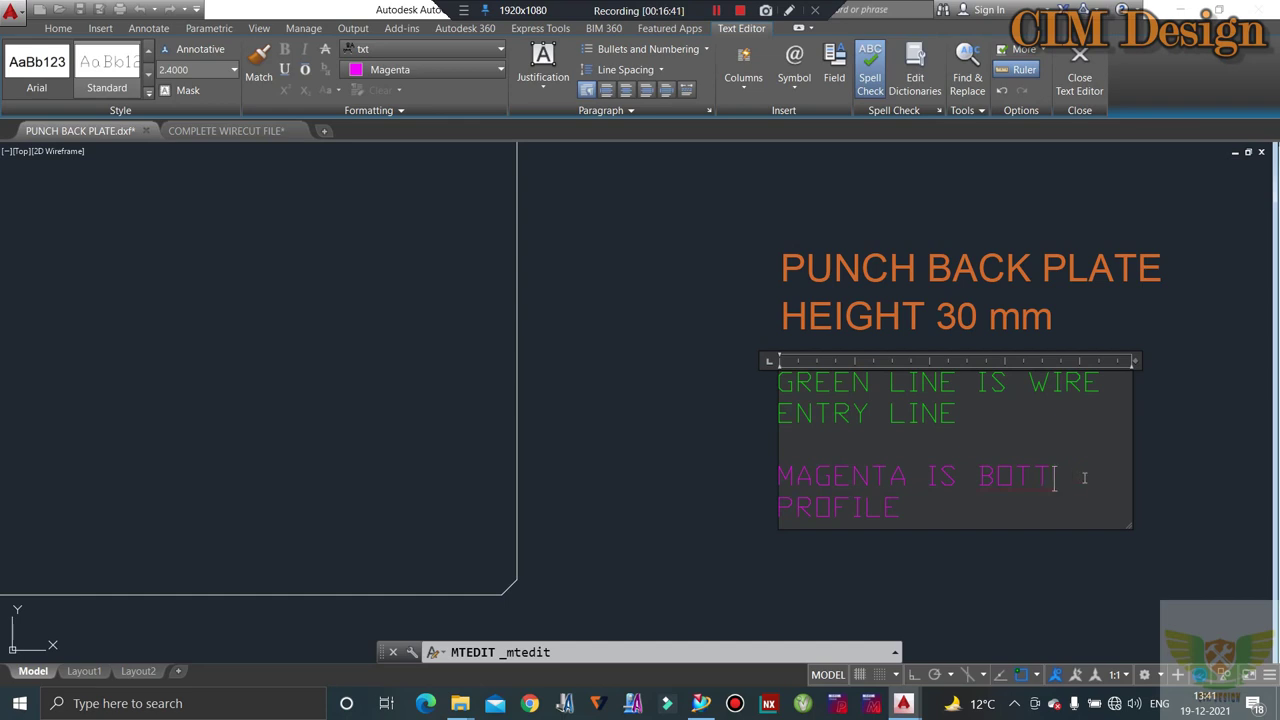
key("BackSpace")
key("BackSpace")
key("BackSpace")
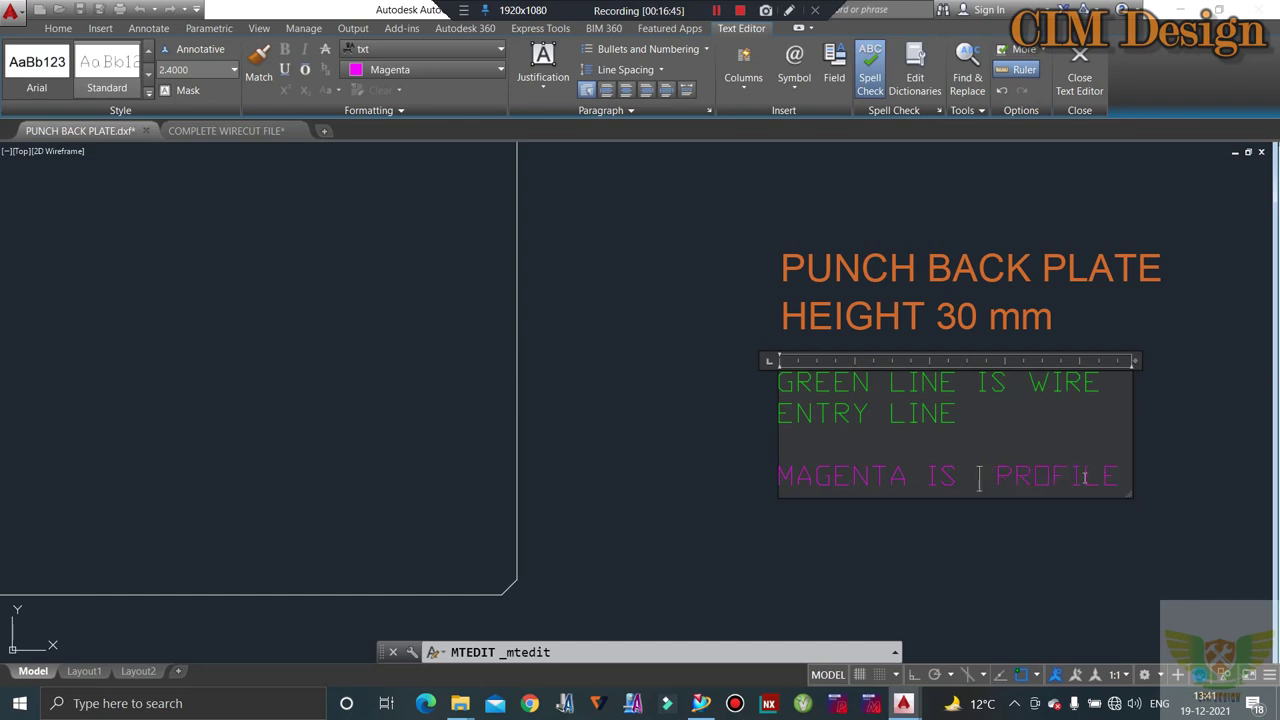
type("WIRECUT")
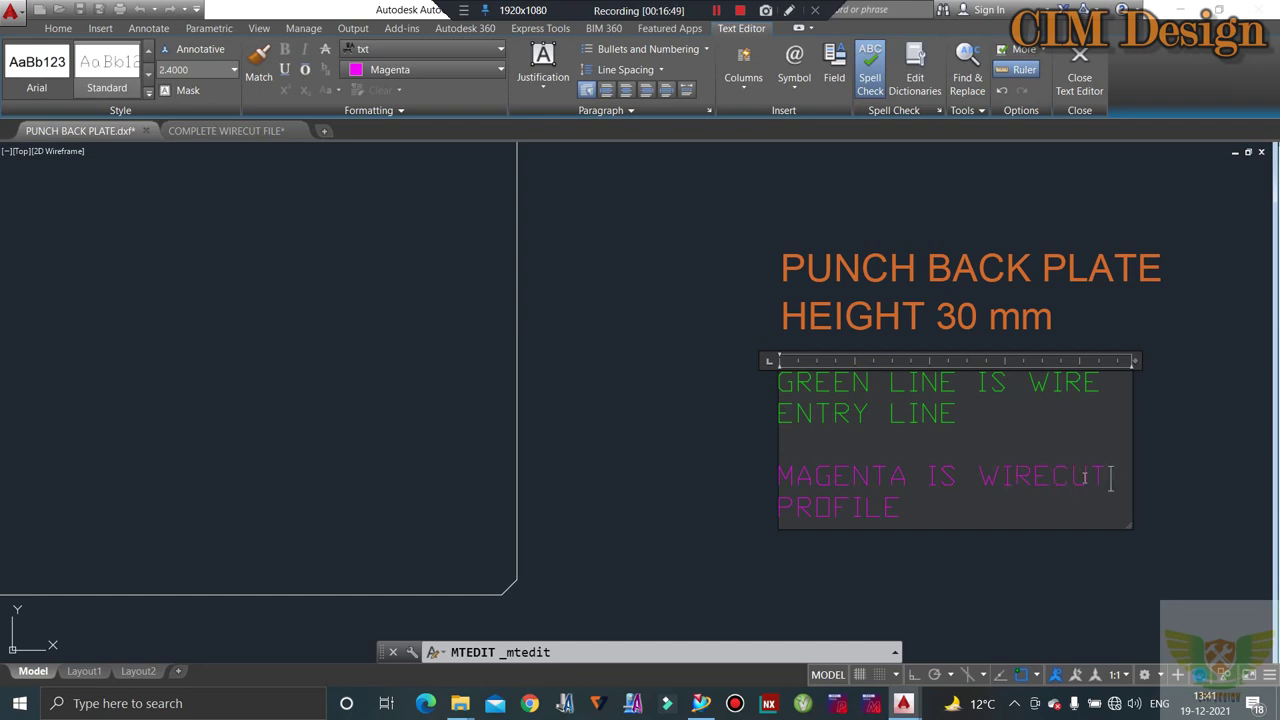
left_click(710, 383)
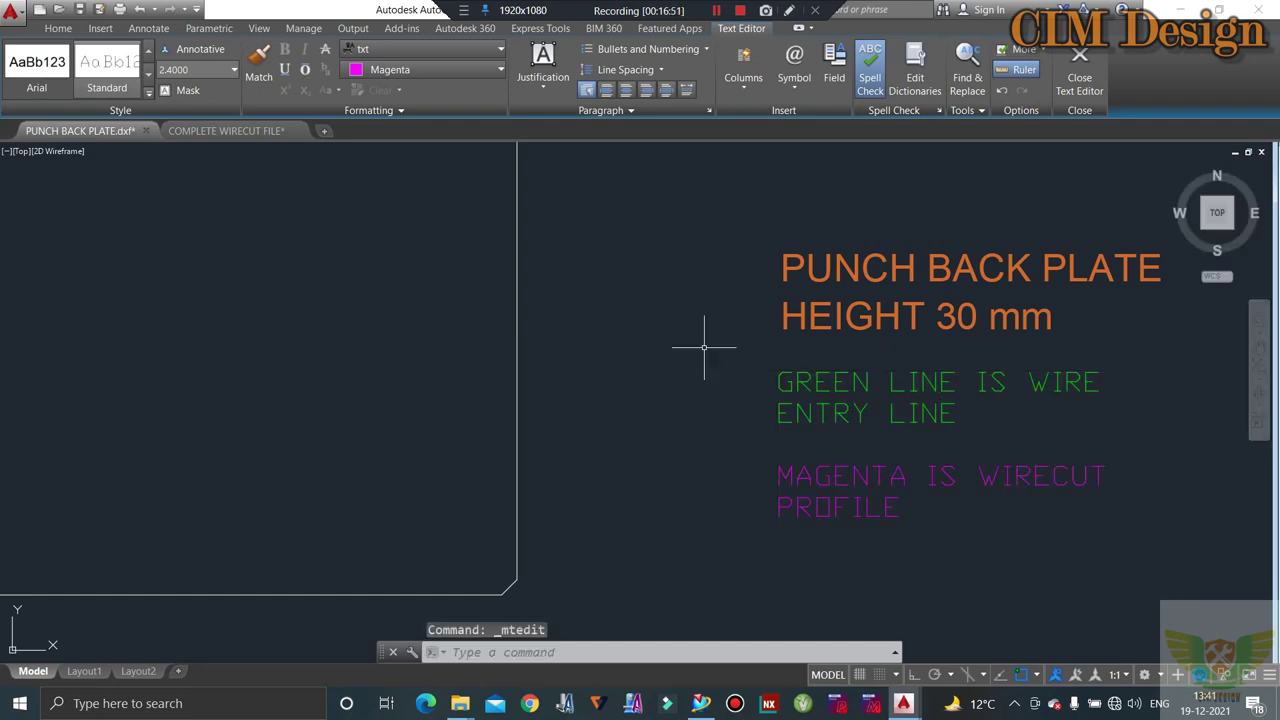
- Switch to the COMPLETE WIRECUT FILE reference drawing
scroll(728, 343, "down", 5)
scroll(737, 309, "down", 5)
scroll(782, 413, "up", 5)
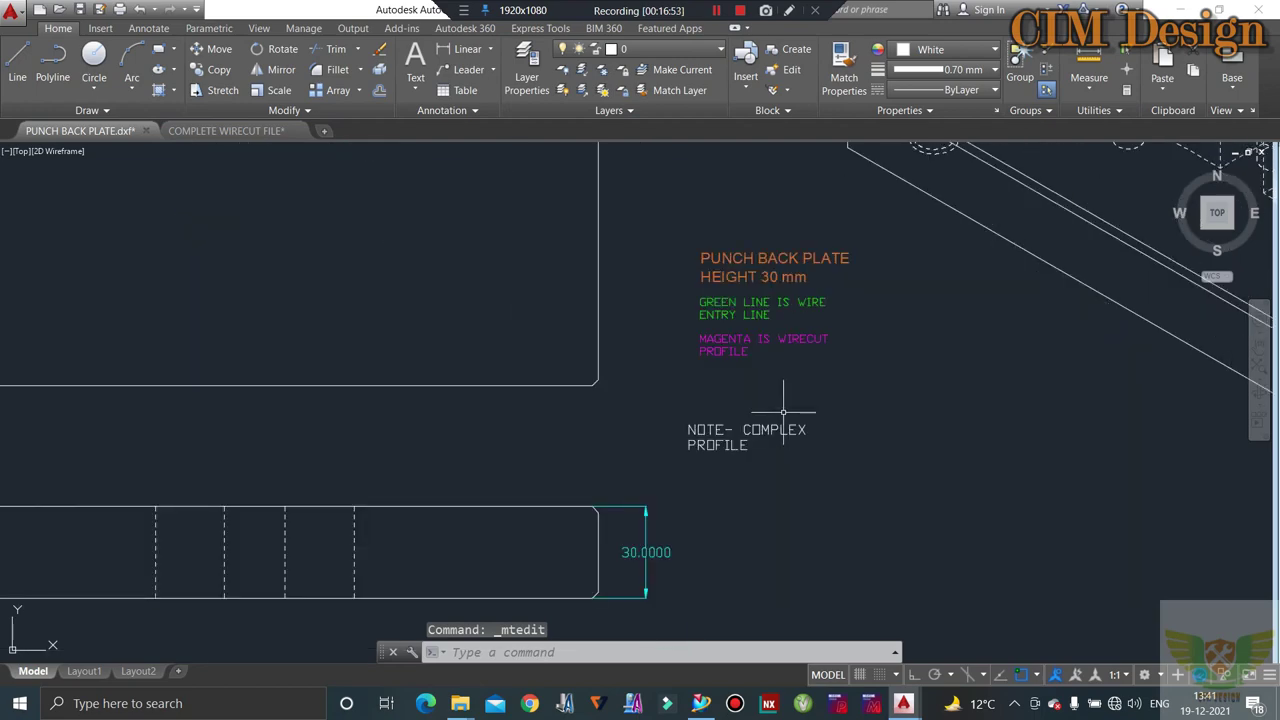
scroll(709, 419, "down", 3)
scroll(682, 422, "up", 3)
scroll(719, 431, "down", 3)
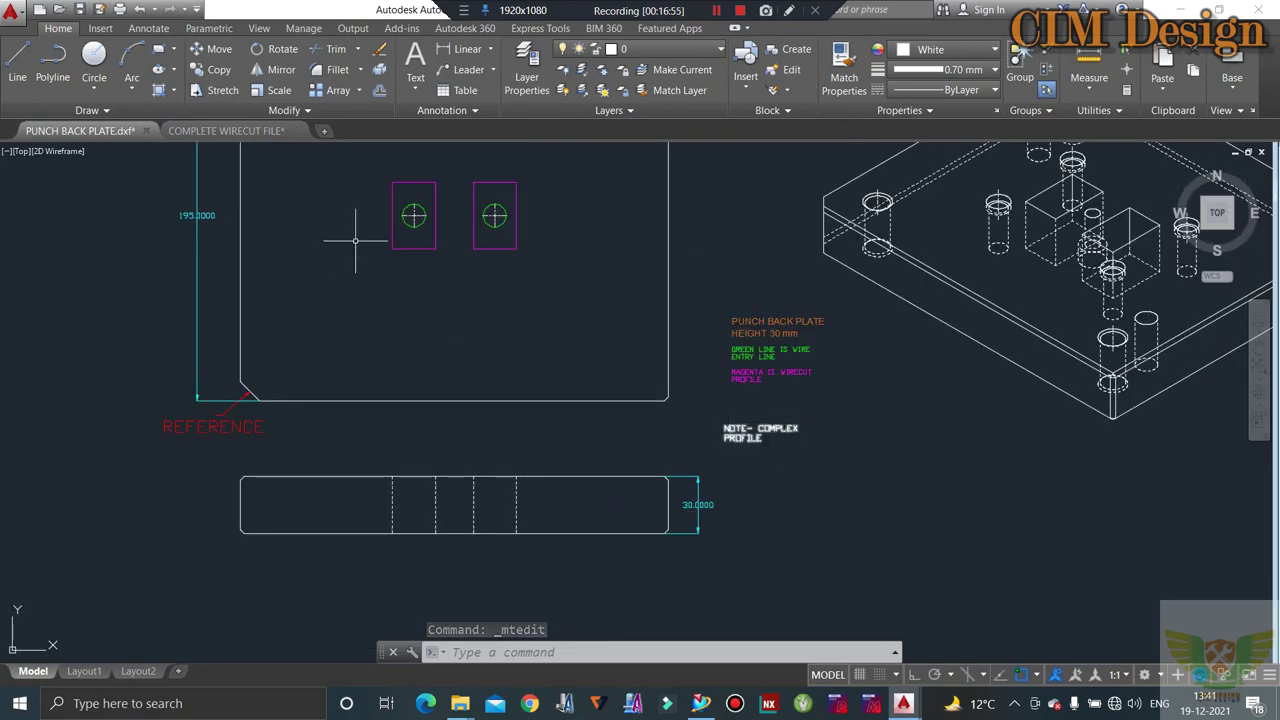
scroll(812, 360, "up", 2)
scroll(749, 429, "up", 2)
scroll(563, 266, "down", 2)
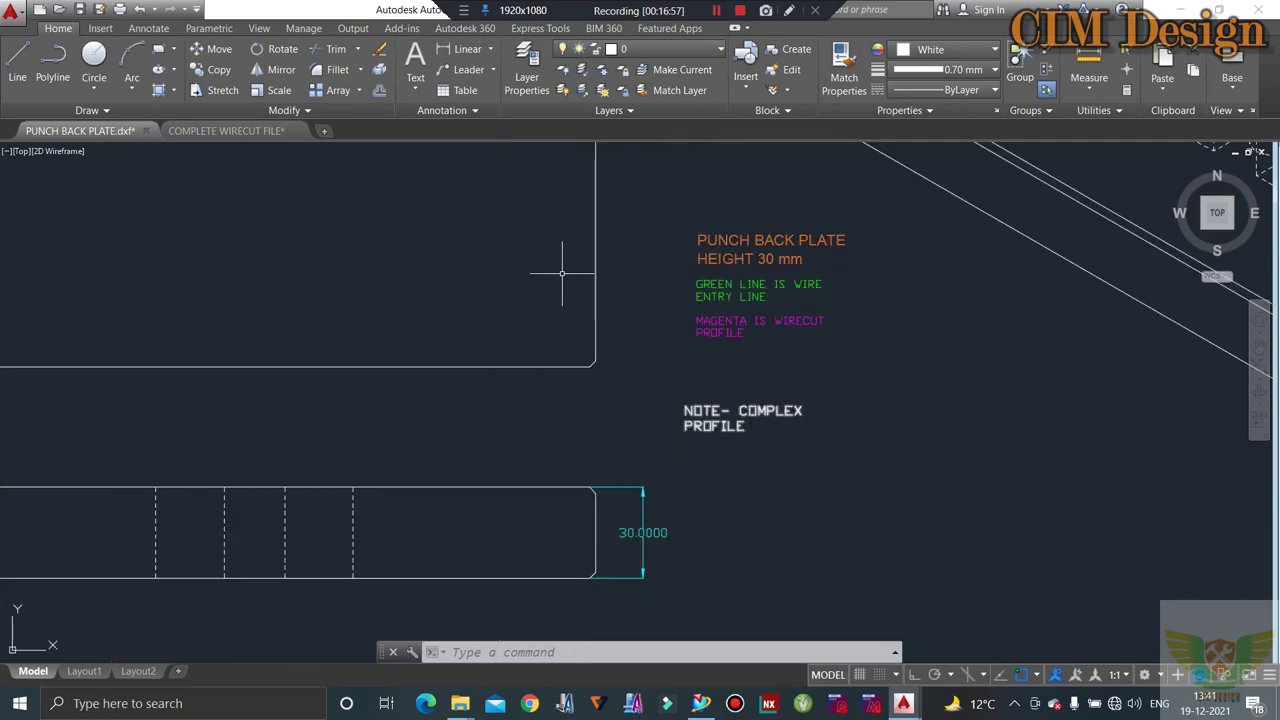
left_click(212, 133)
- Regenerate the die block reference drawing with RE
scroll(660, 295, "down", 2)
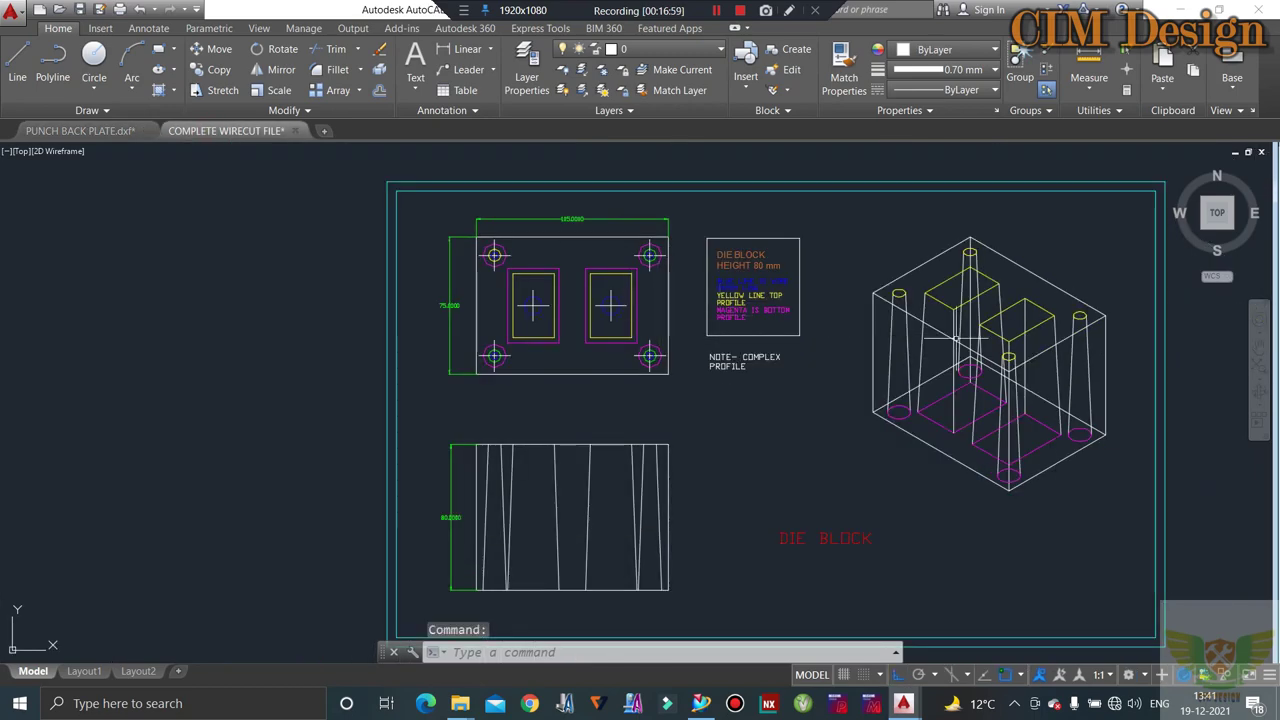
scroll(975, 300, "up", 3)
scroll(946, 350, "down", 3)
scroll(435, 283, "up", 3)
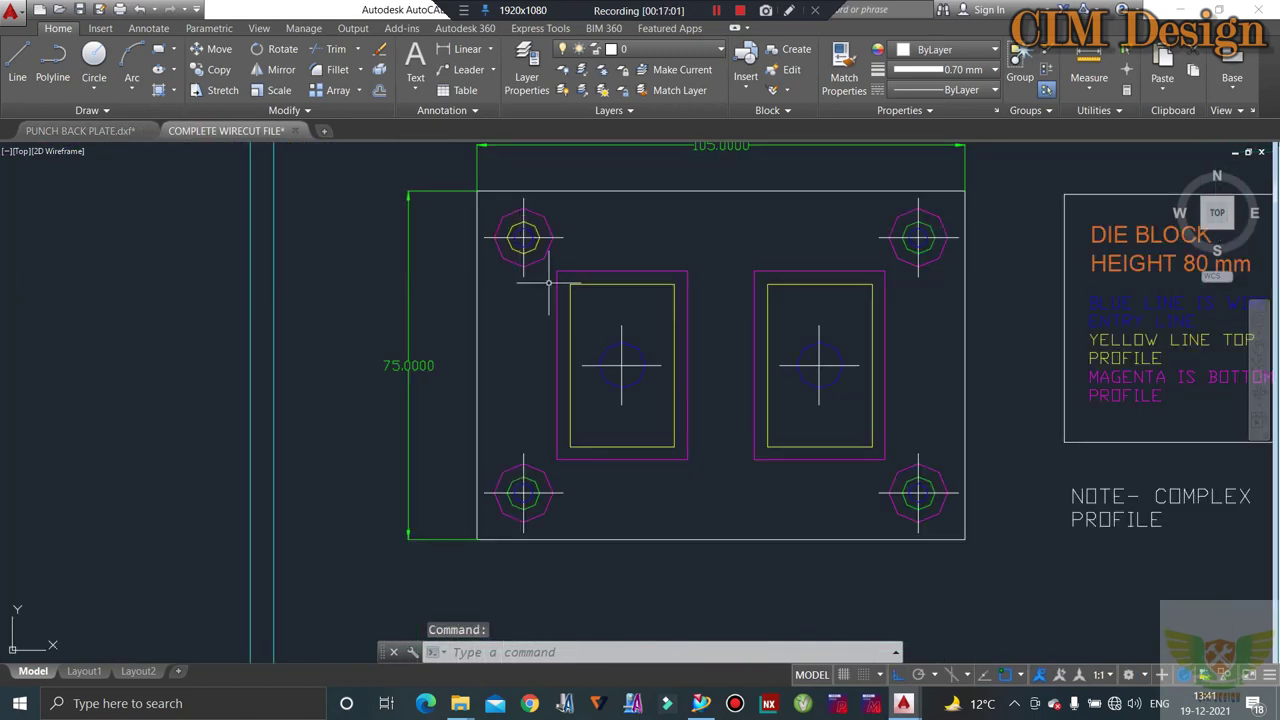
scroll(650, 360, "up", 4)
scroll(509, 287, "down", 6)
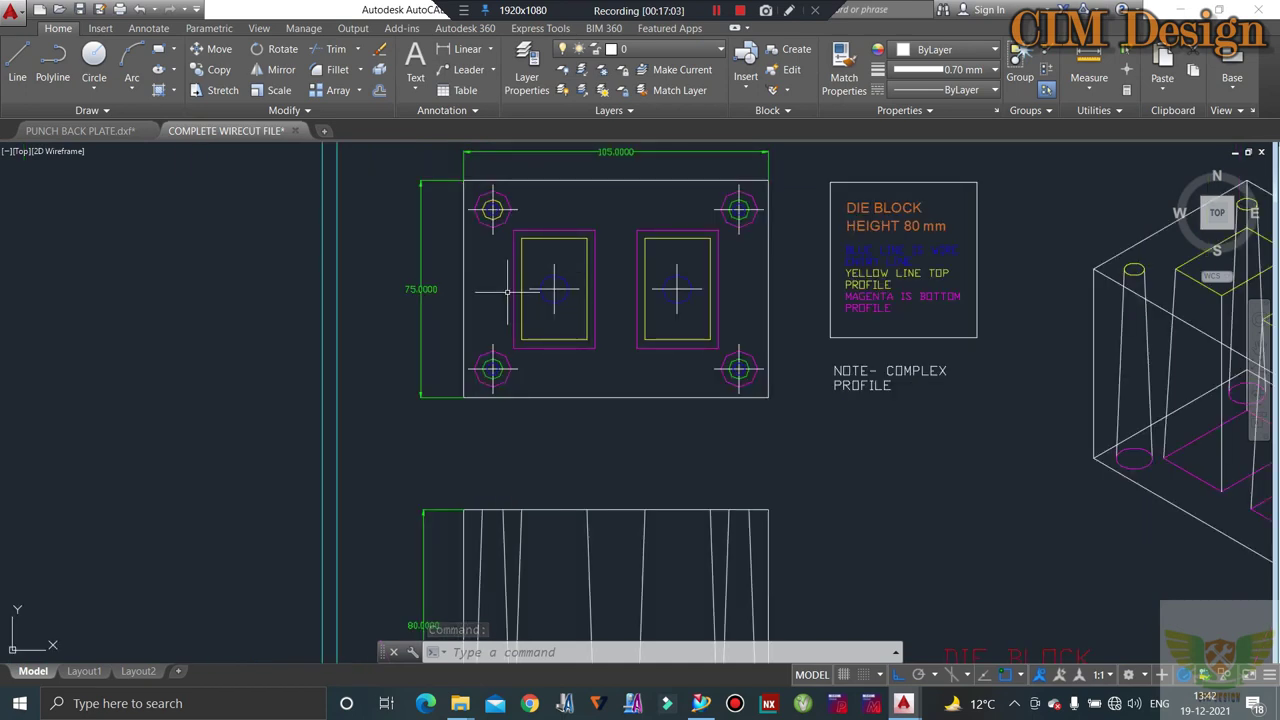
type("RE")
key("Return")
- Zoom around the die block views, then return to PUNCH BACK PLATE.dxf
scroll(681, 234, "up", 2)
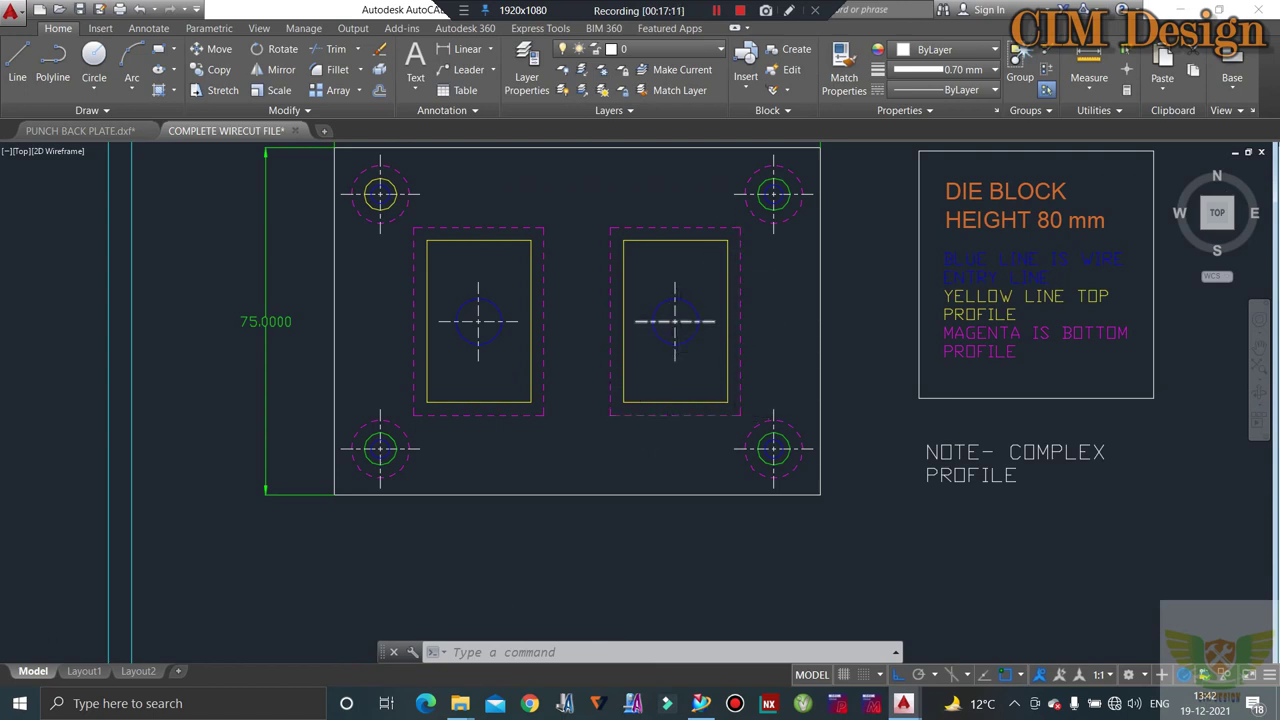
scroll(675, 321, "up", 2)
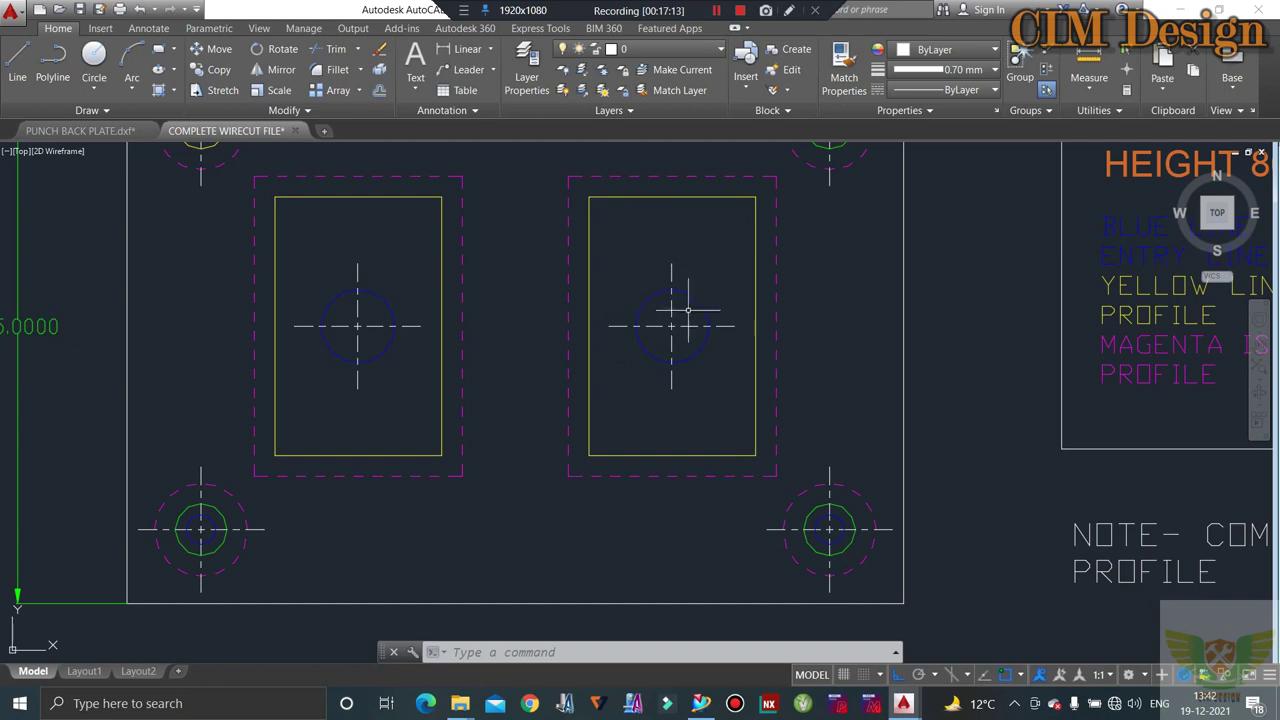
scroll(640, 289, "down", 6)
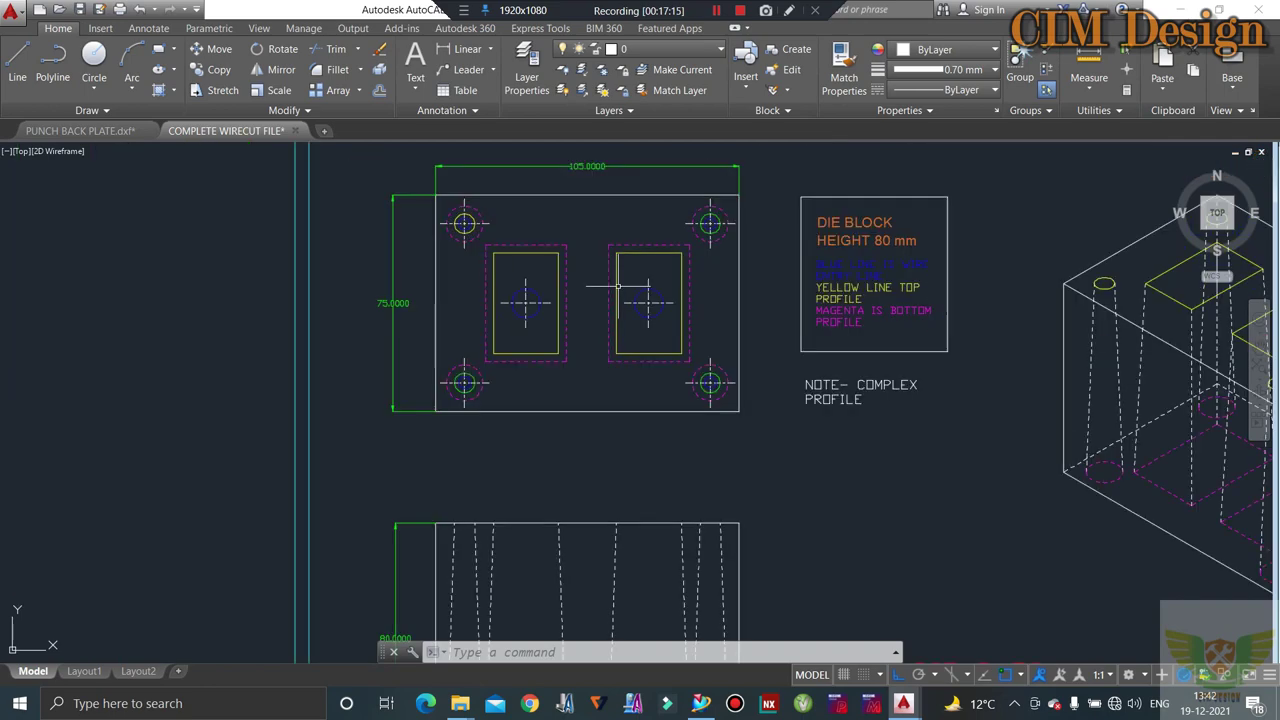
scroll(819, 452, "up", 3)
scroll(900, 380, "down", 3)
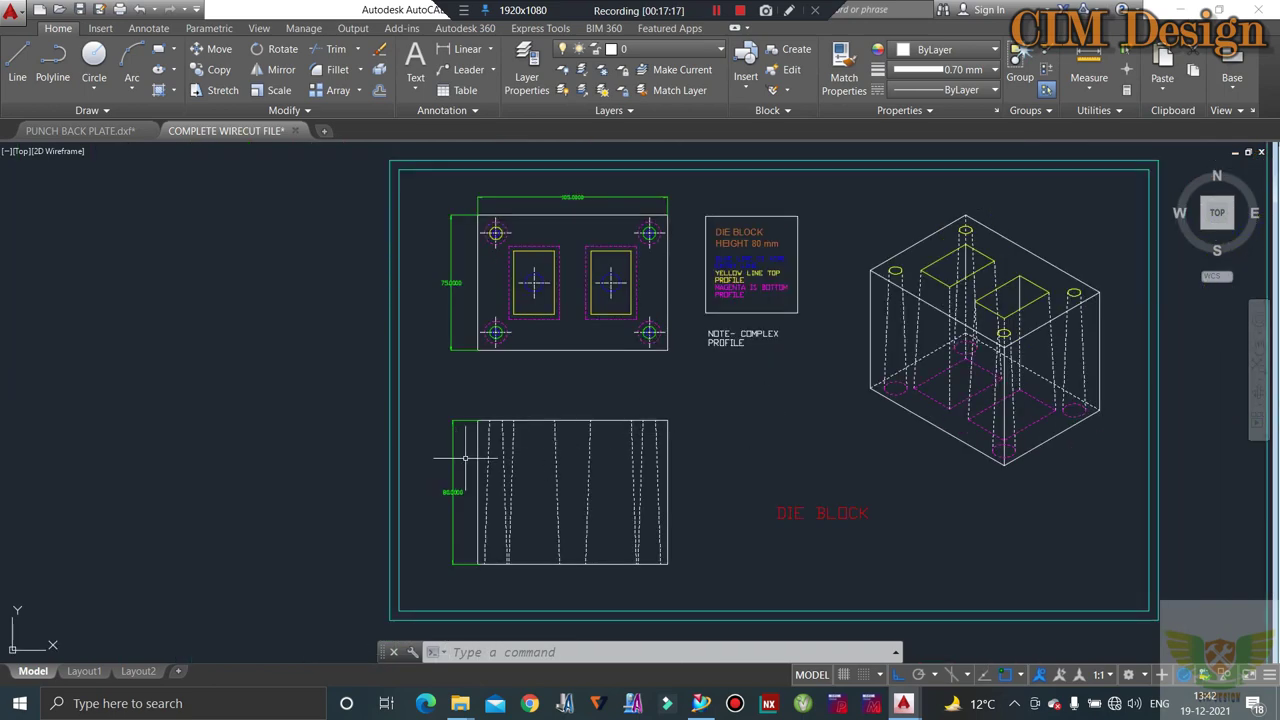
scroll(1012, 287, "up", 2)
scroll(1010, 292, "down", 2)
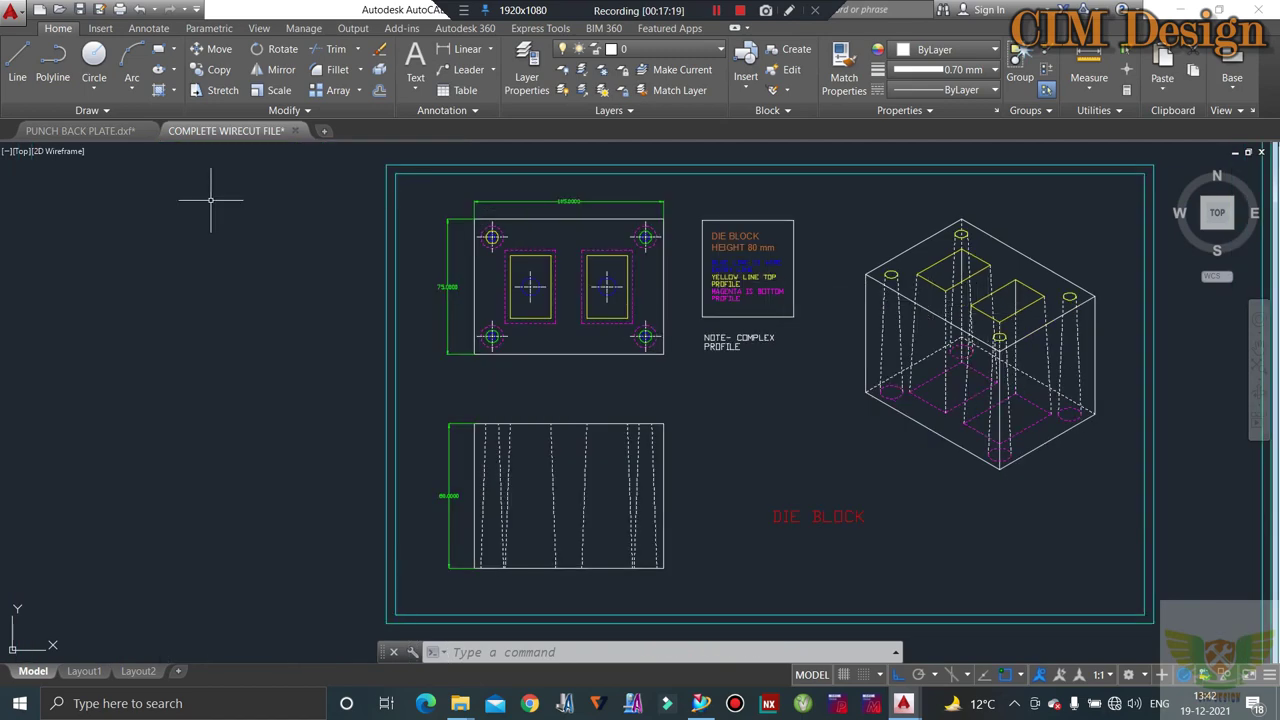
left_click(80, 131)
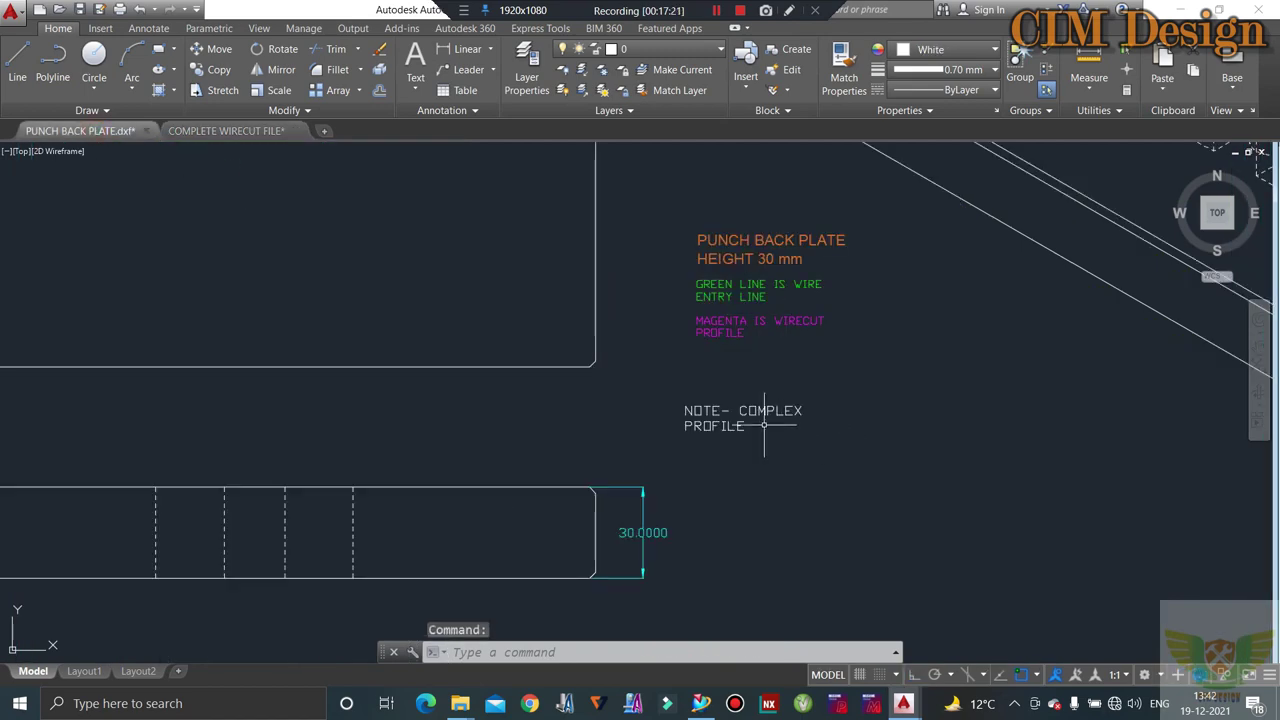
- Reword the note to NOTE- SINGLE PROFILE on a single line
double_click(765, 418)
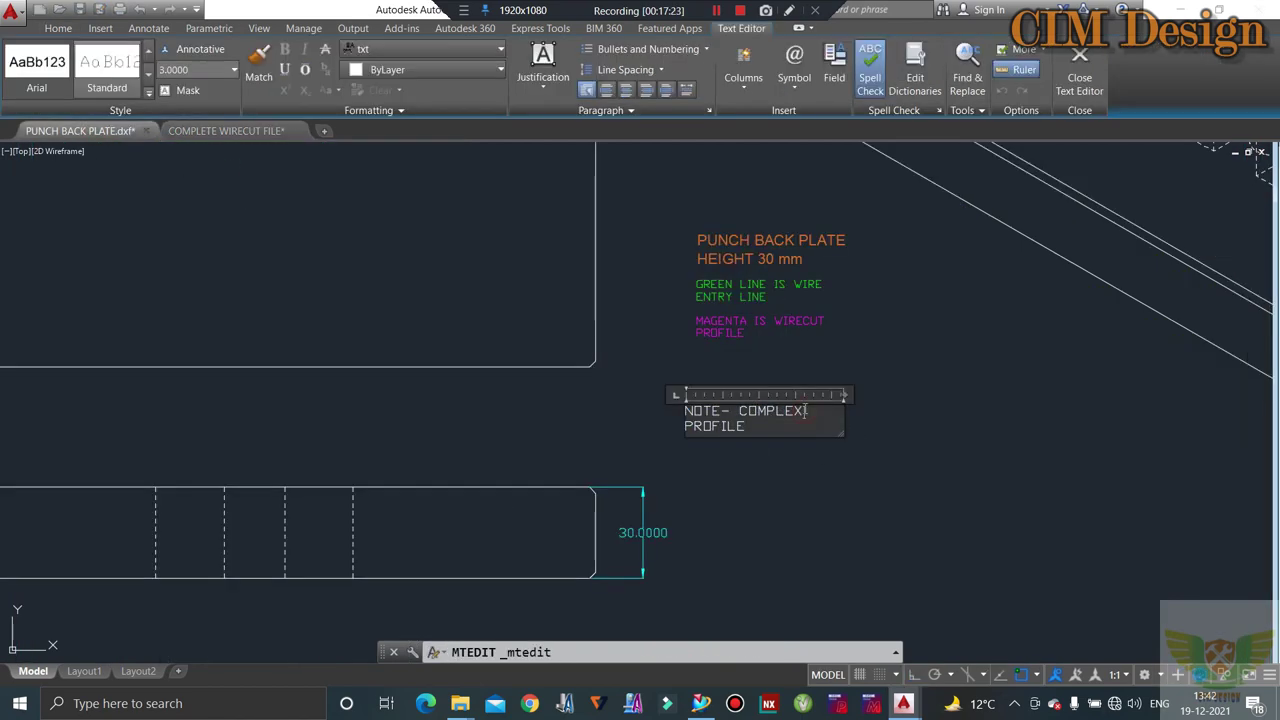
key("BackSpace")
key("BackSpace")
key("BackSpace")
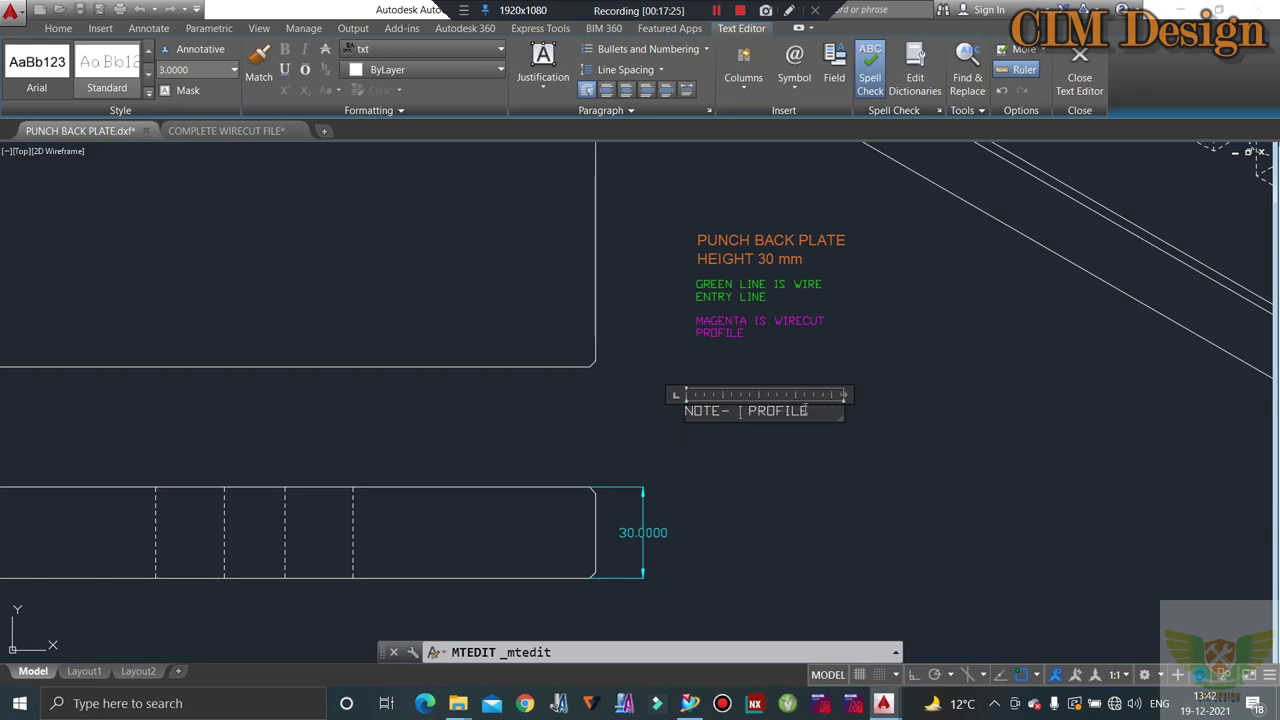
type("SINGLE")
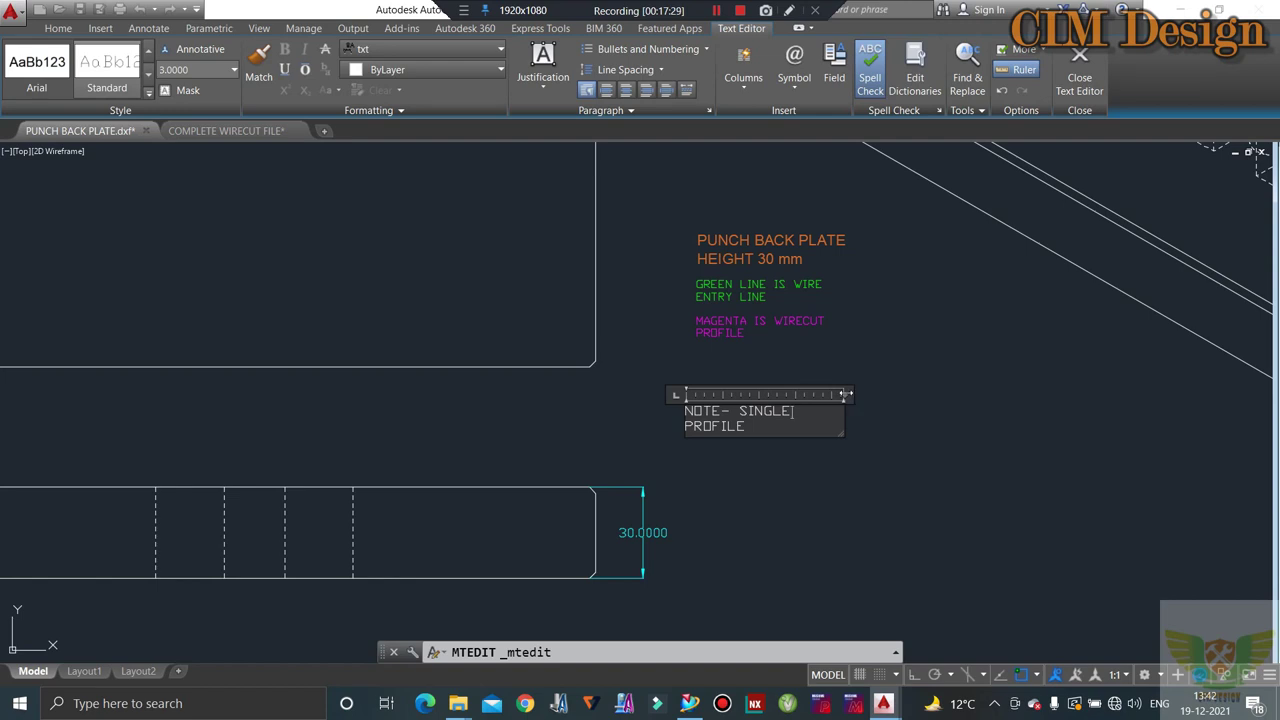
left_click_drag(853, 396, 881, 395)
left_click(766, 386)
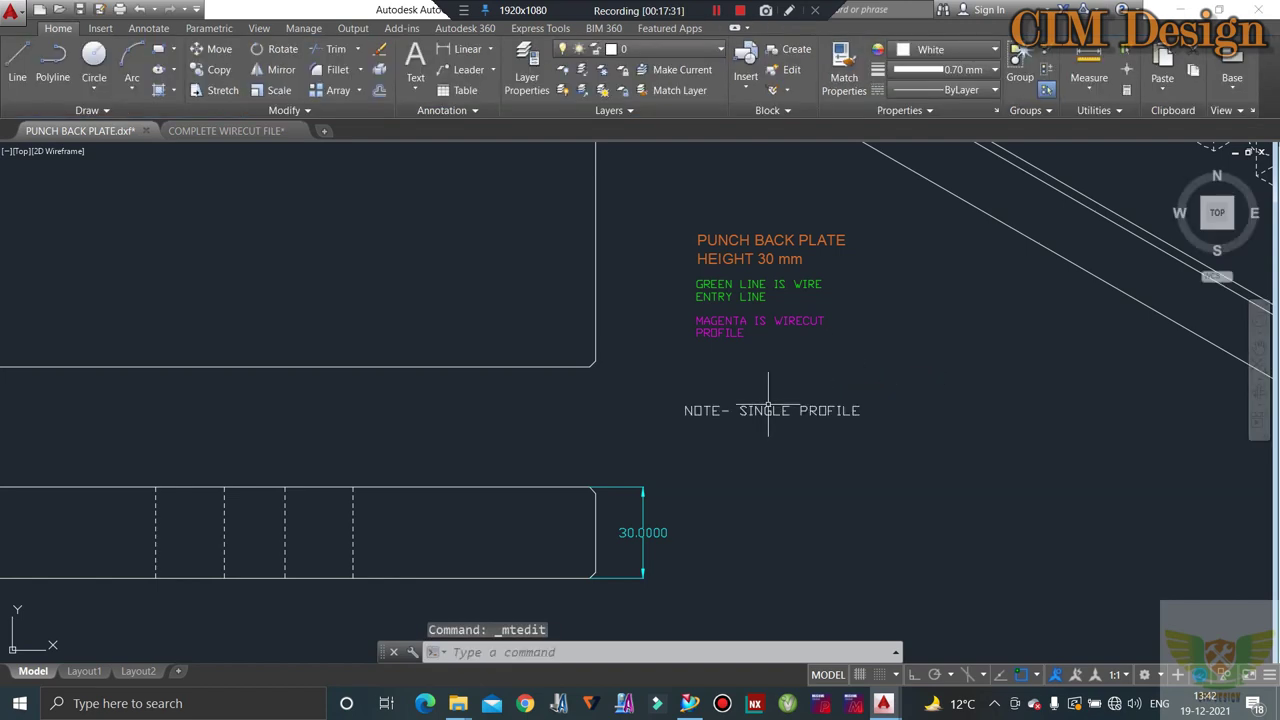
- Move the note up to sit just below the magenta wirecut-profile legend line
left_click(866, 371)
left_click(686, 427)
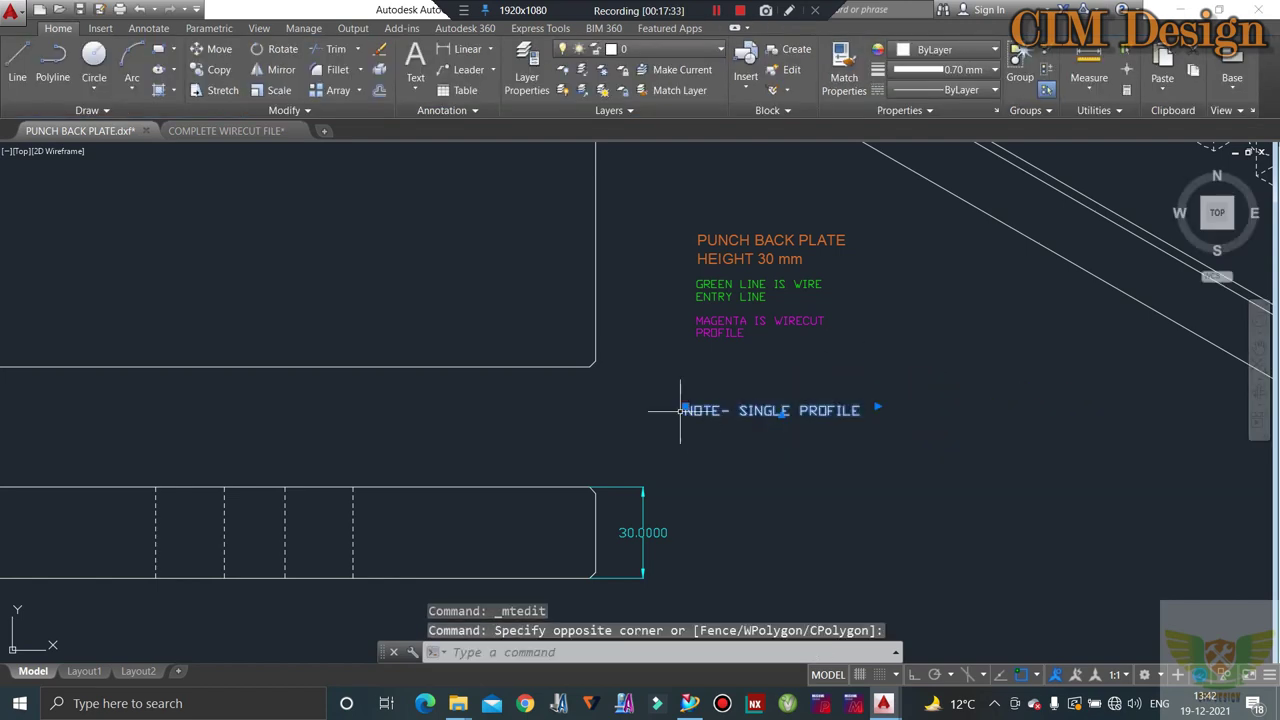
left_click(685, 408)
left_click(694, 360)
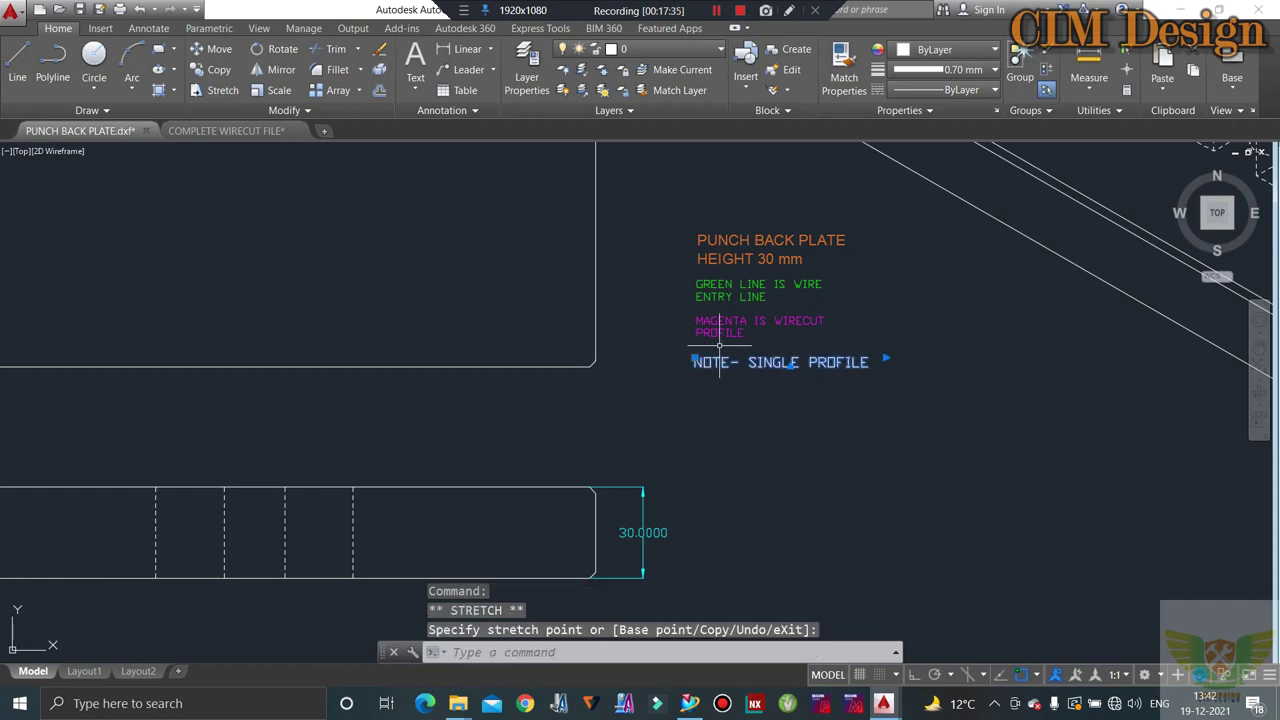
key("Escape")
key("Escape")
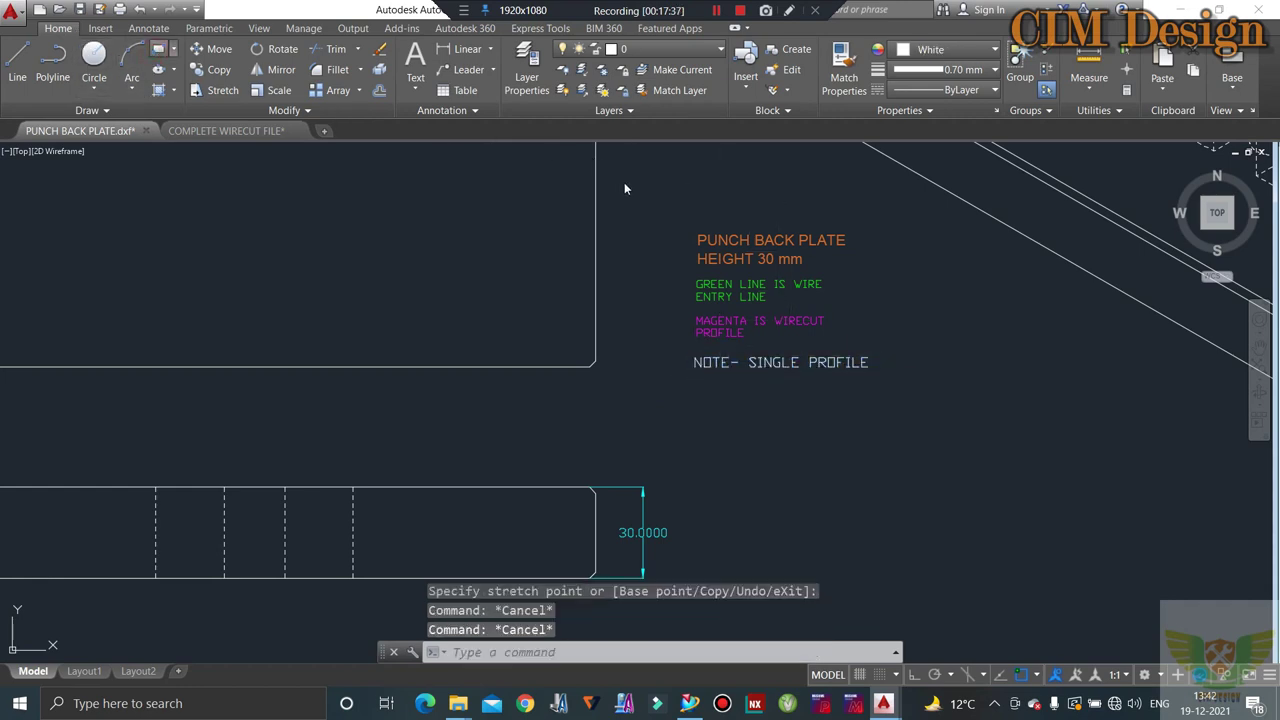
- Draw a rectangle (REC) enclosing all of the plate notes
type("rec")
key("Return")
left_click(675, 212)
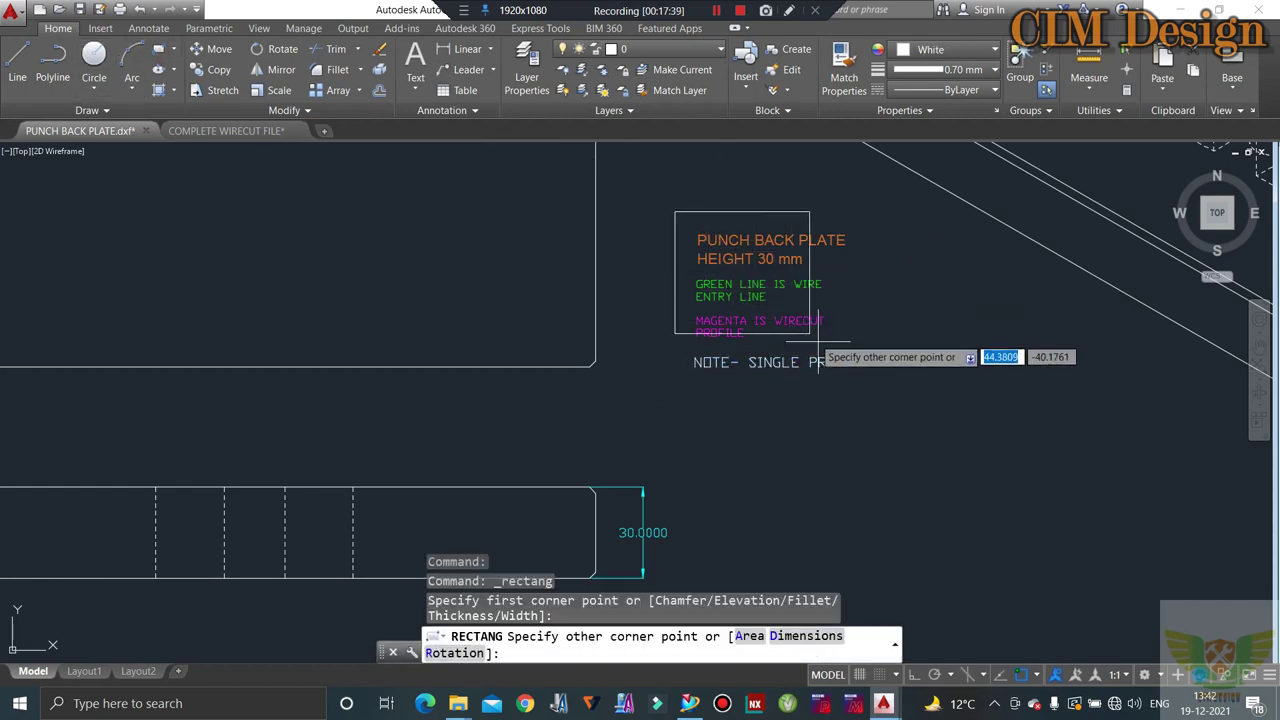
left_click(908, 386)
key("Escape")
key("Escape")
key("Escape")
- Change the side view's four dashed hole lines to magenta
scroll(700, 345, "down", 4)
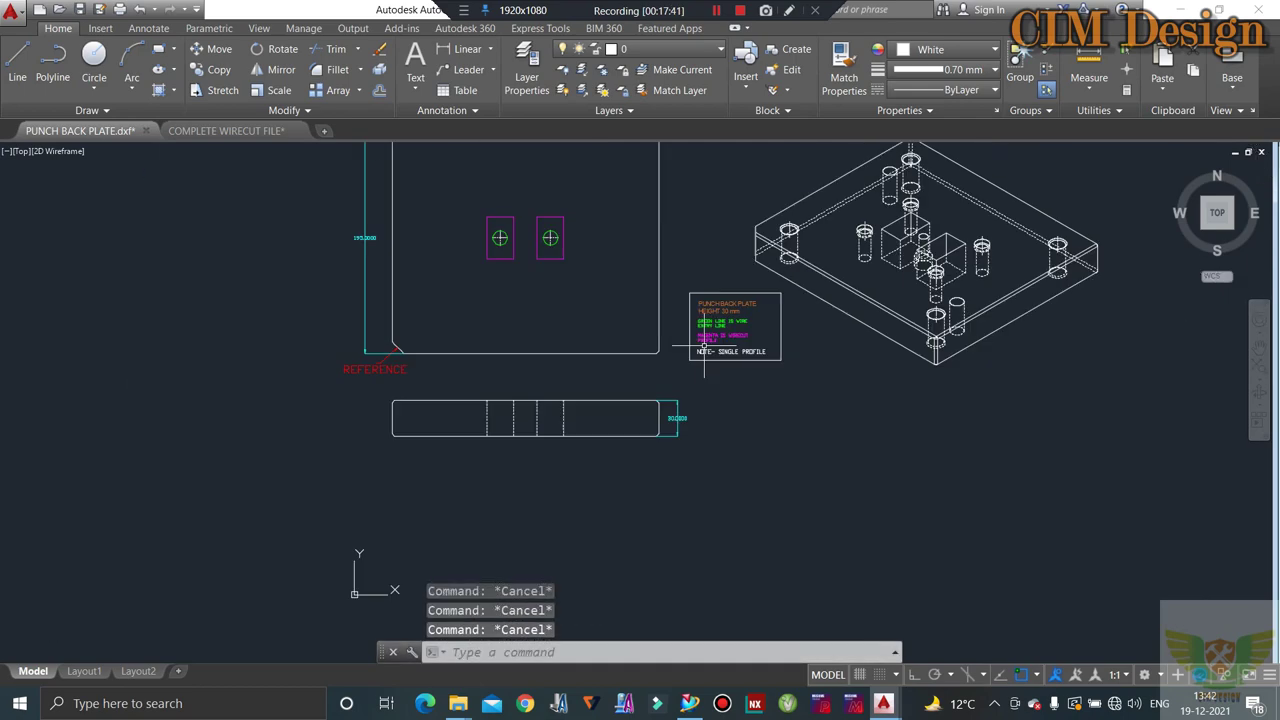
scroll(720, 325, "up", 4)
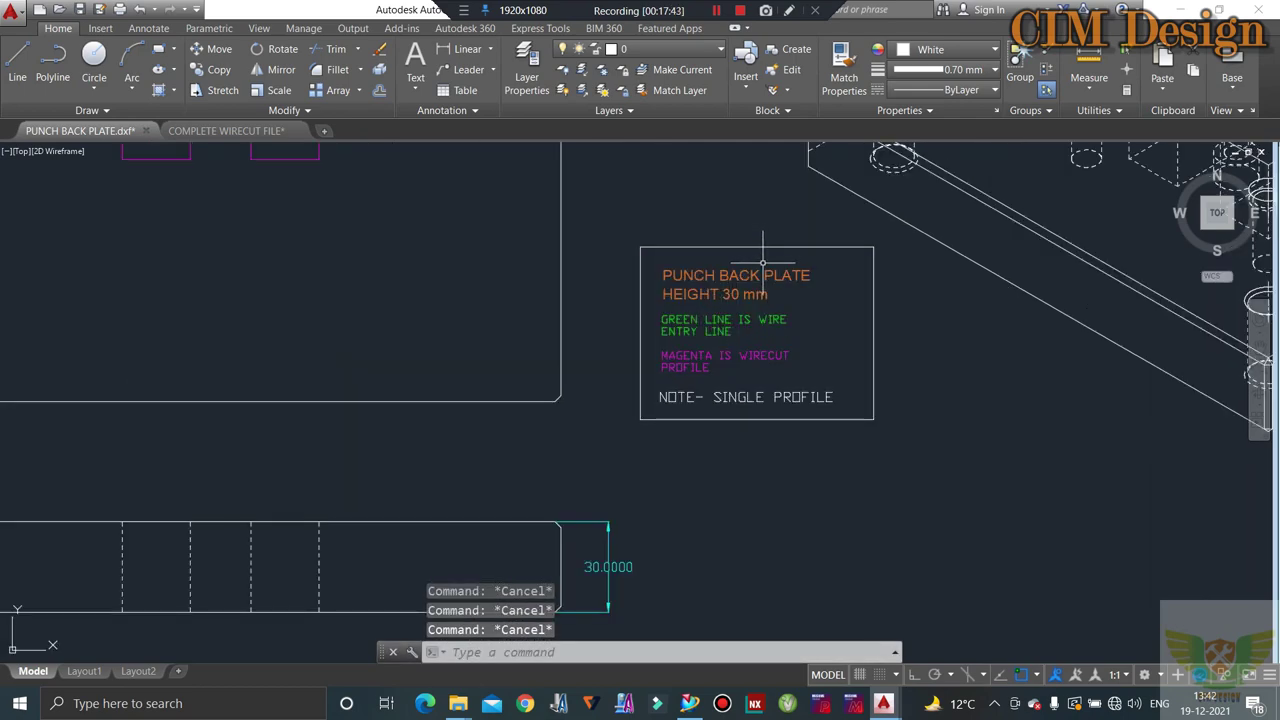
scroll(762, 262, "down", 3)
scroll(721, 331, "down", 3)
scroll(608, 249, "up", 3)
scroll(585, 245, "down", 1)
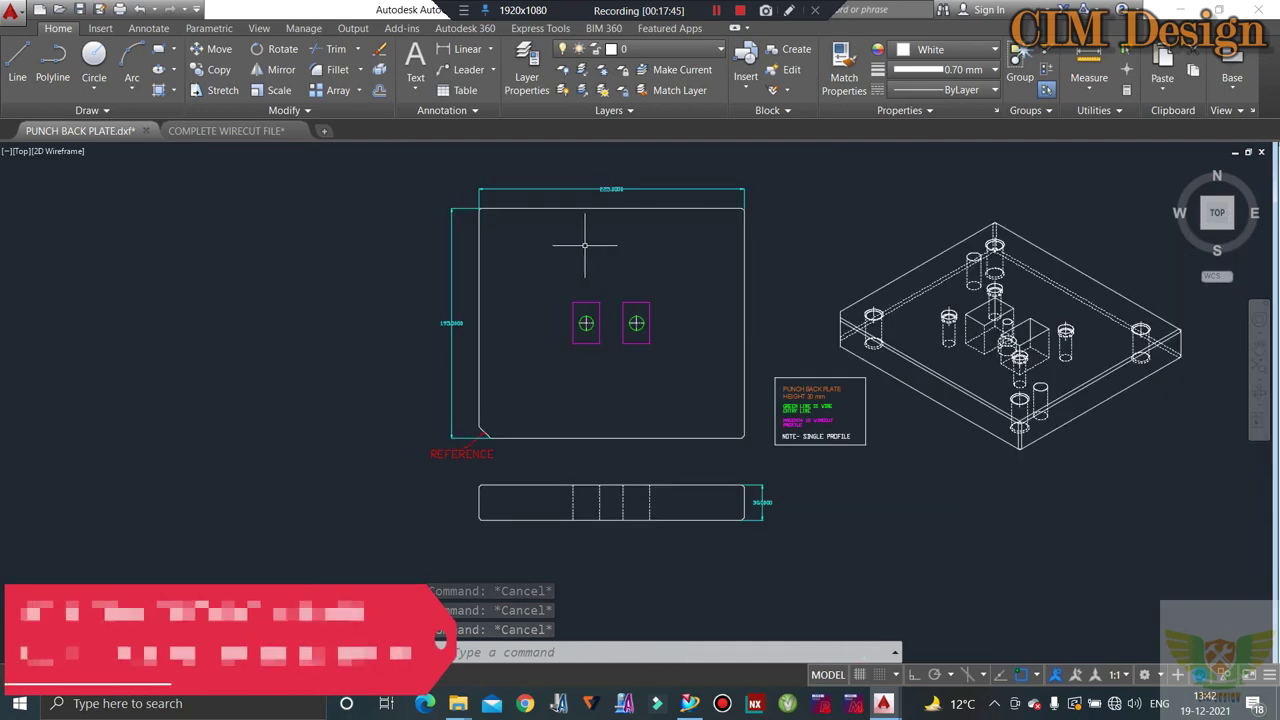
scroll(618, 335, "up", 2)
scroll(610, 323, "down", 2)
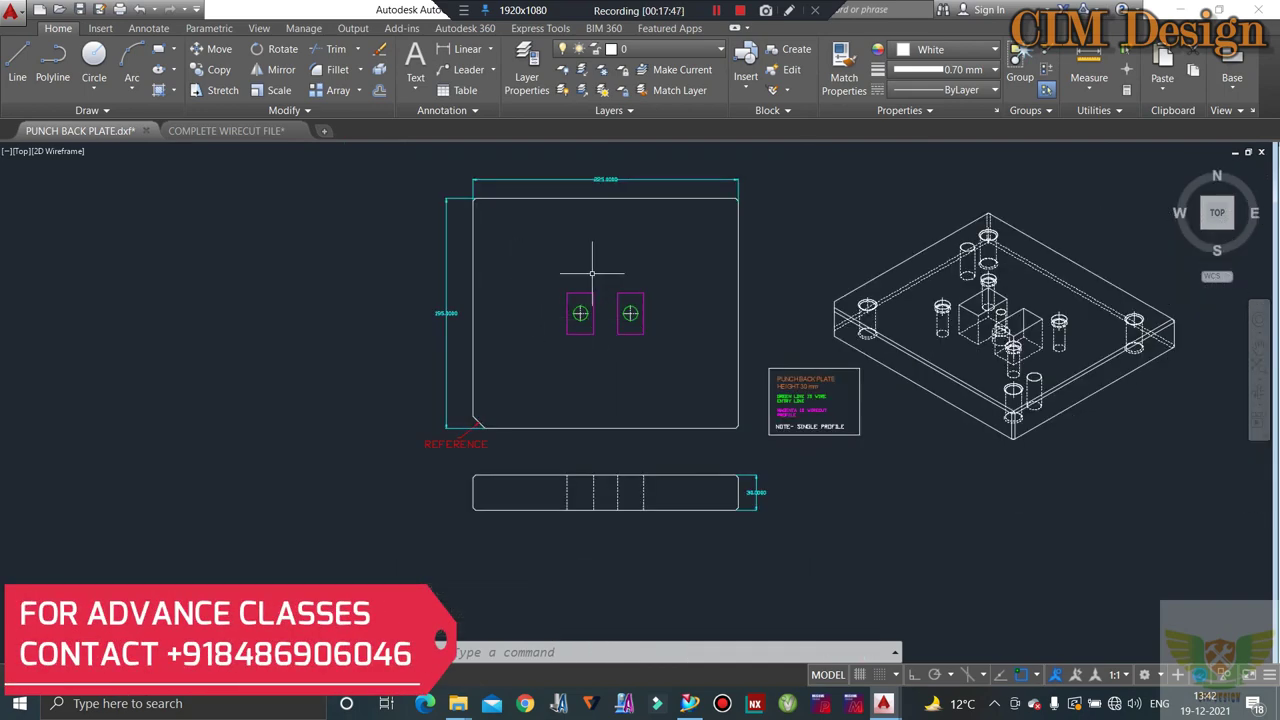
scroll(608, 337, "up", 2)
scroll(620, 420, "down", 2)
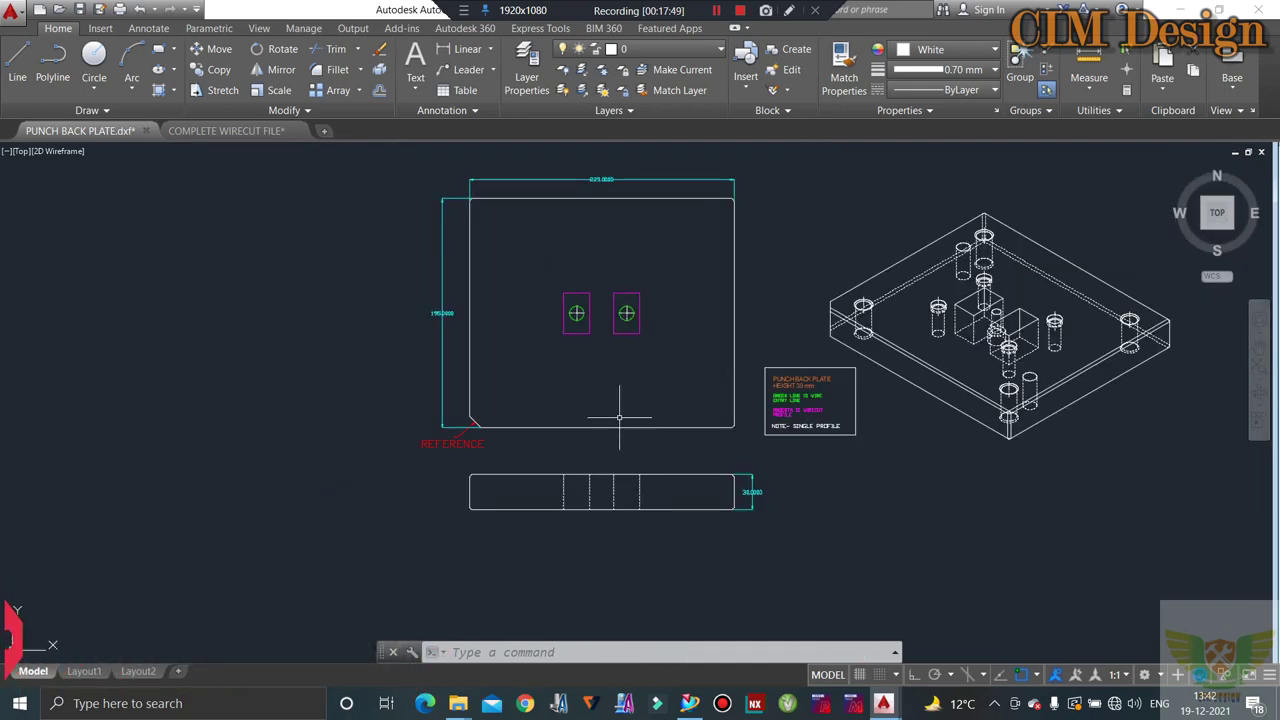
scroll(675, 470, "up", 4)
scroll(586, 455, "down", 2)
scroll(570, 320, "down", 2)
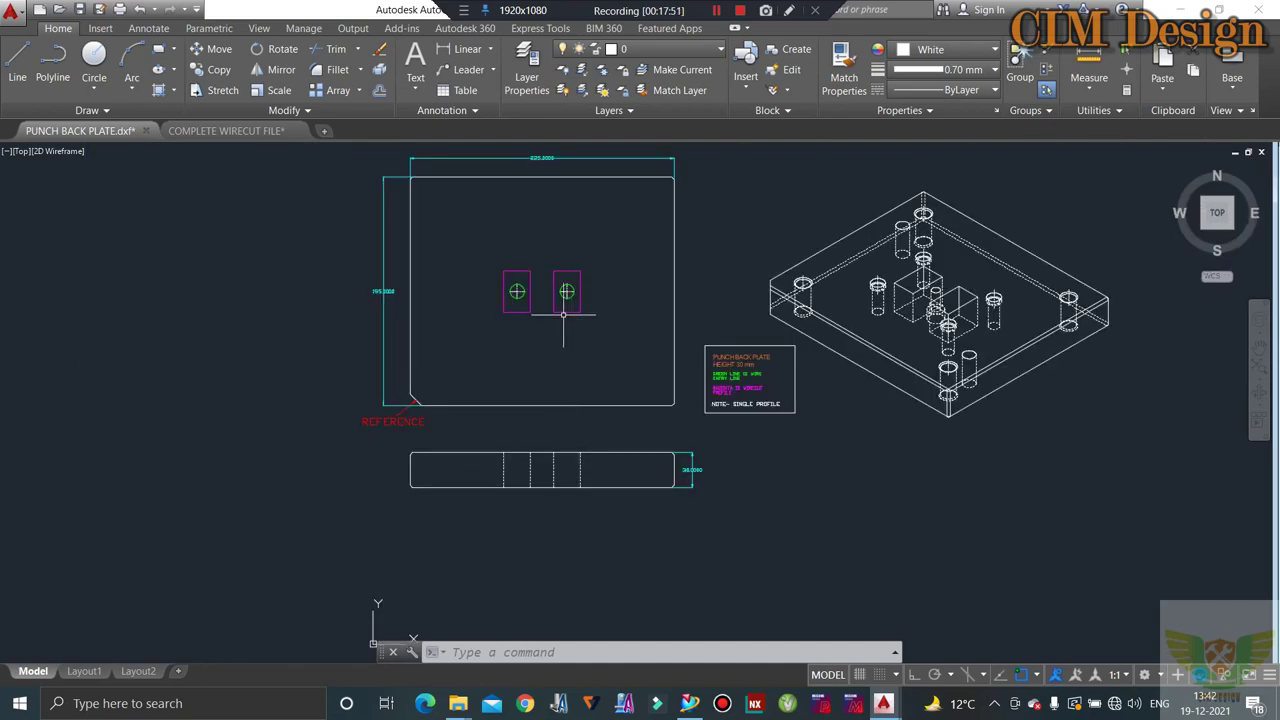
scroll(568, 295, "up", 2)
scroll(606, 565, "up", 3)
left_click(596, 515)
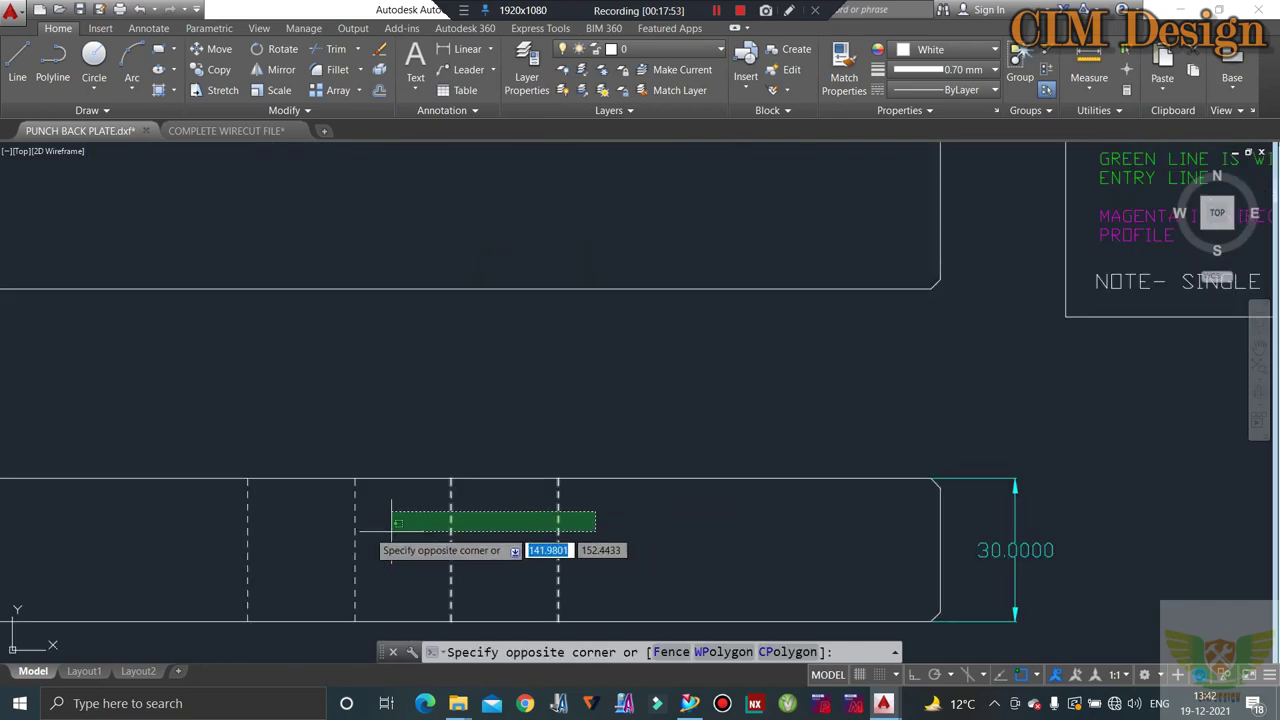
left_click(220, 572)
left_click(925, 50)
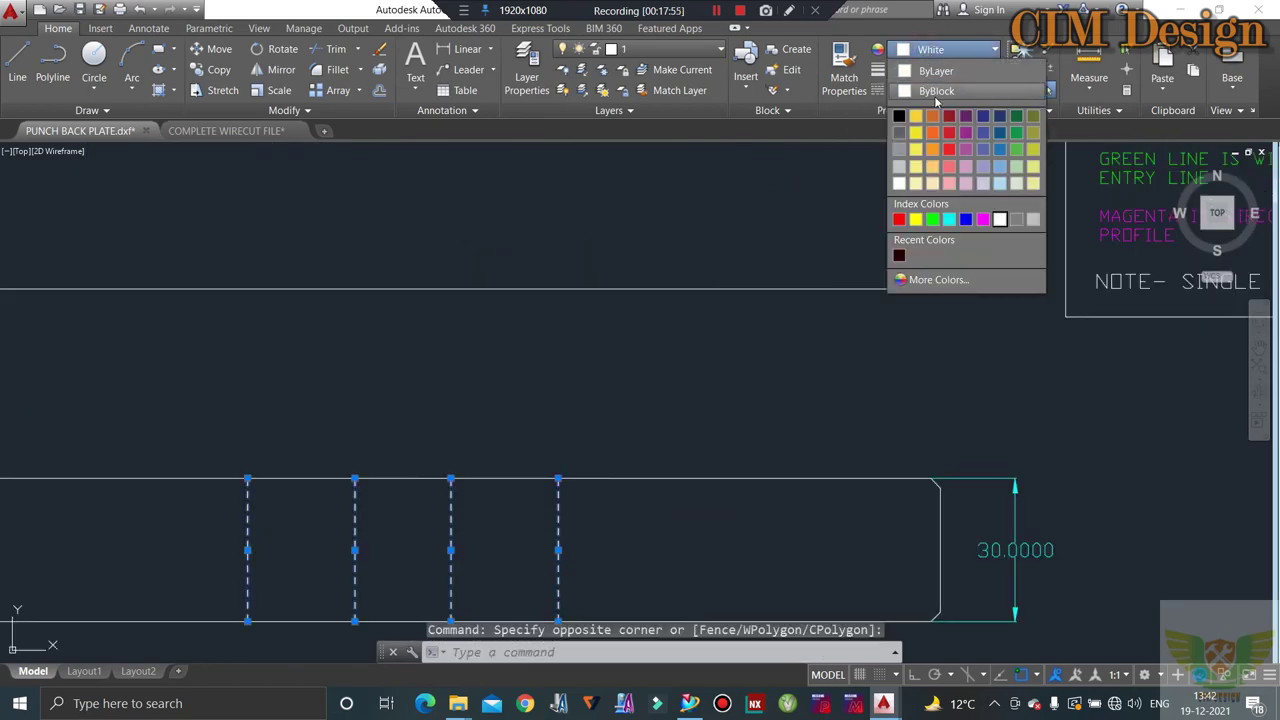
left_click(983, 222)
key("Escape")
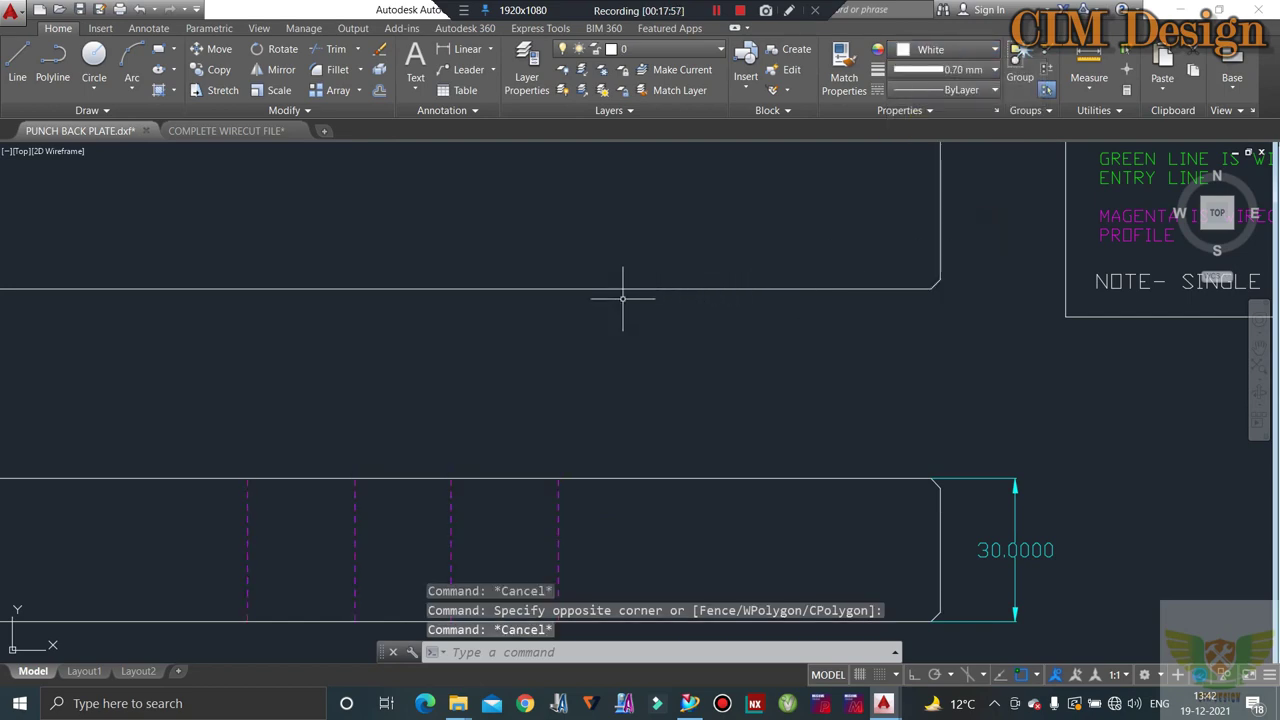
key("Escape")
scroll(586, 303, "down", 3)
scroll(595, 395, "down", 2)
- Erase the central hidden cylinder from the isometric view
scroll(750, 255, "up", 4)
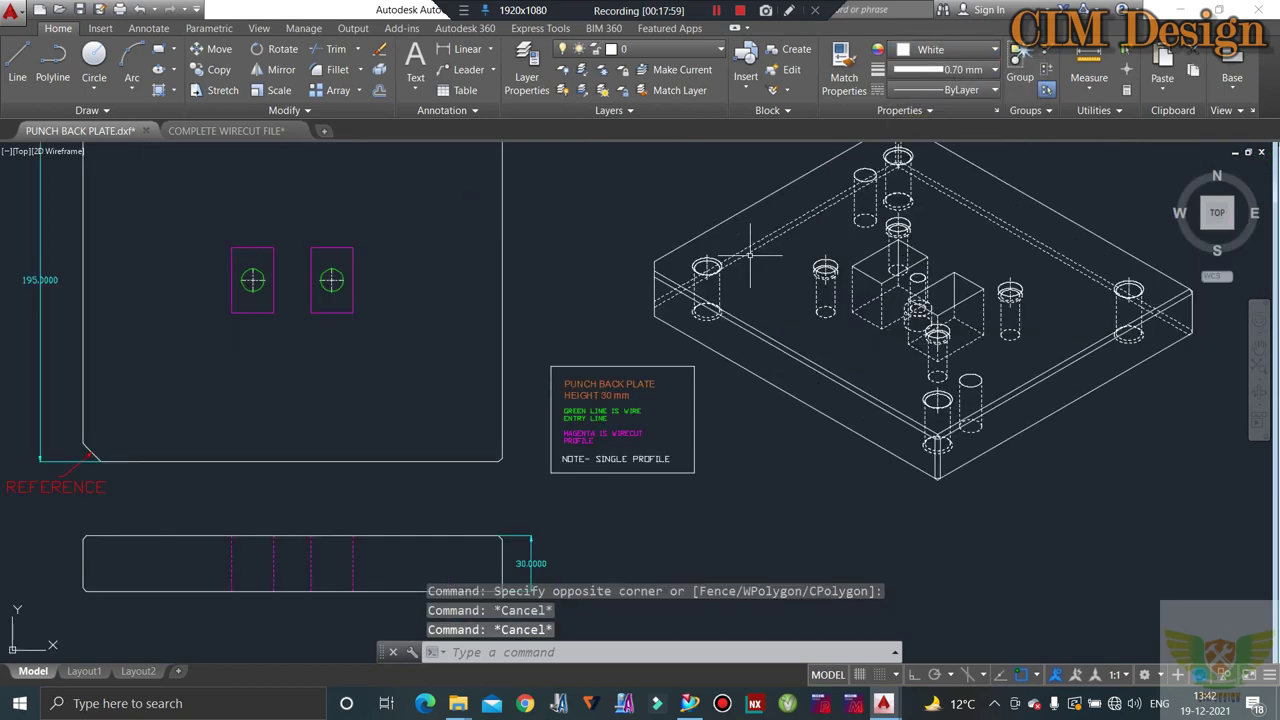
scroll(750, 255, "up", 4)
scroll(730, 252, "down", 3)
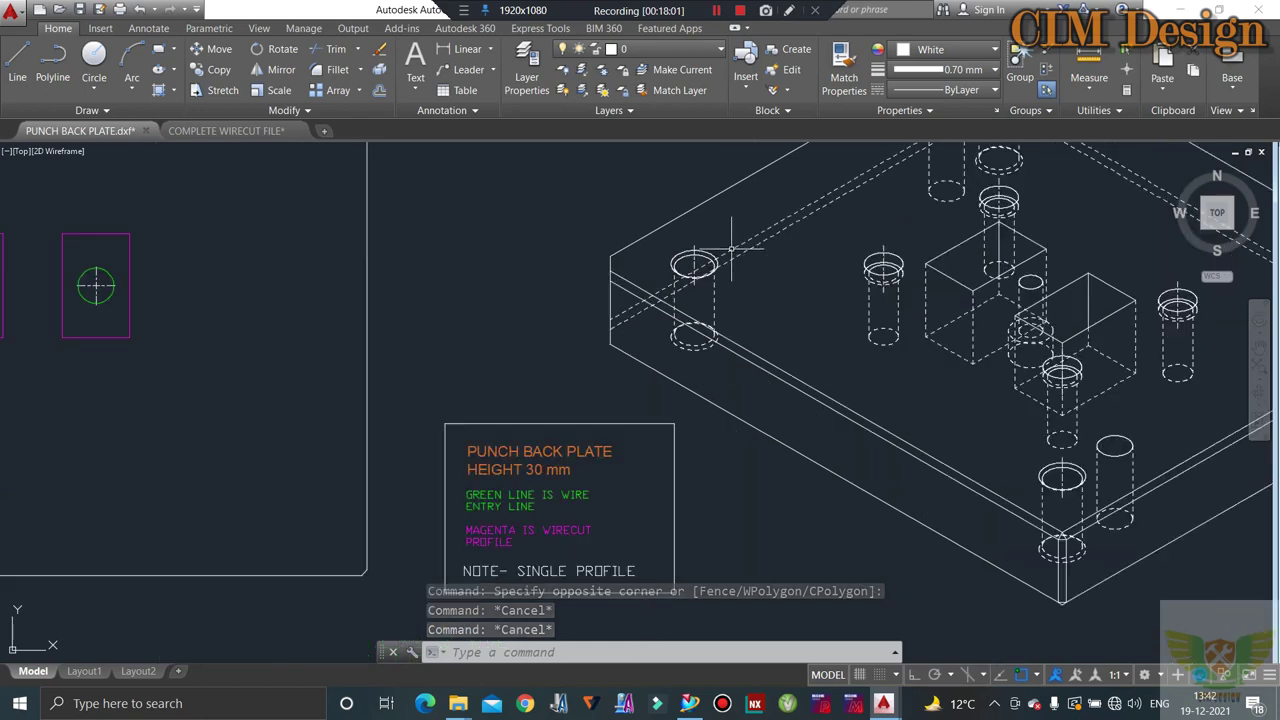
scroll(800, 265, "down", 2)
scroll(840, 270, "up", 5)
left_click(837, 217)
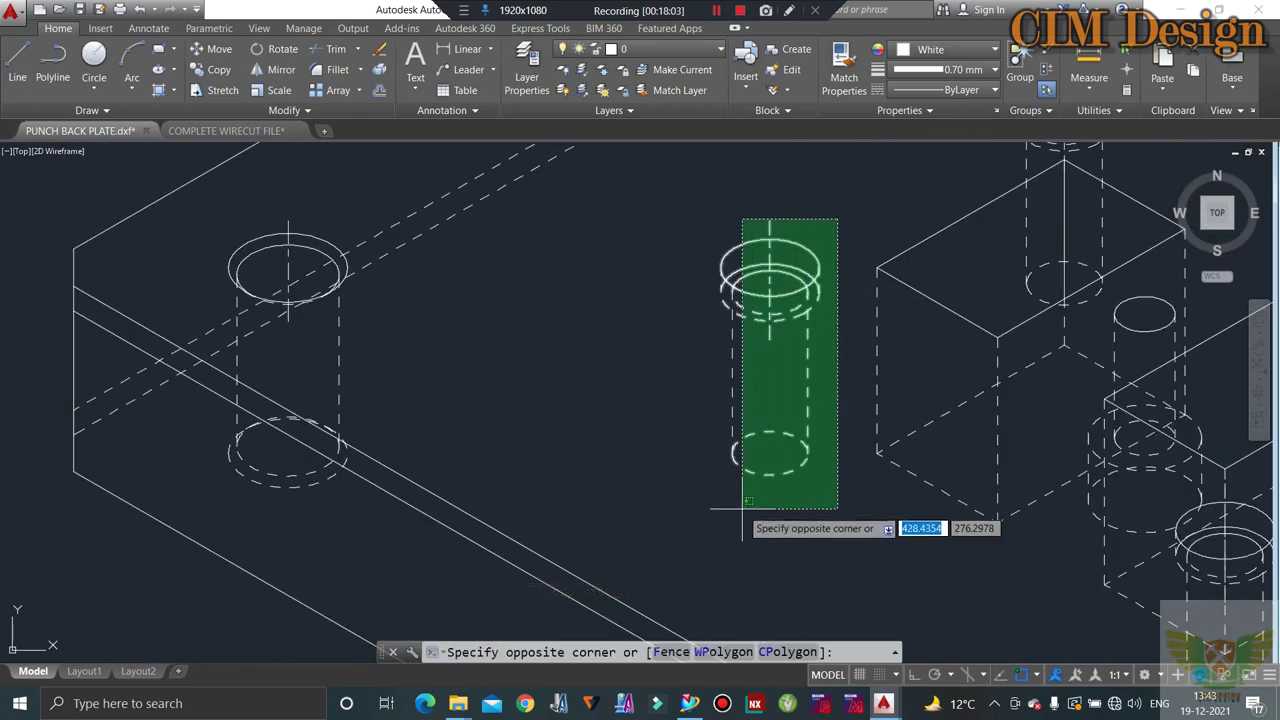
left_click(665, 520)
key("Delete")
- Erase the left cylinder while keeping the long plate edges out of the selection
scroll(717, 363, "down", 3)
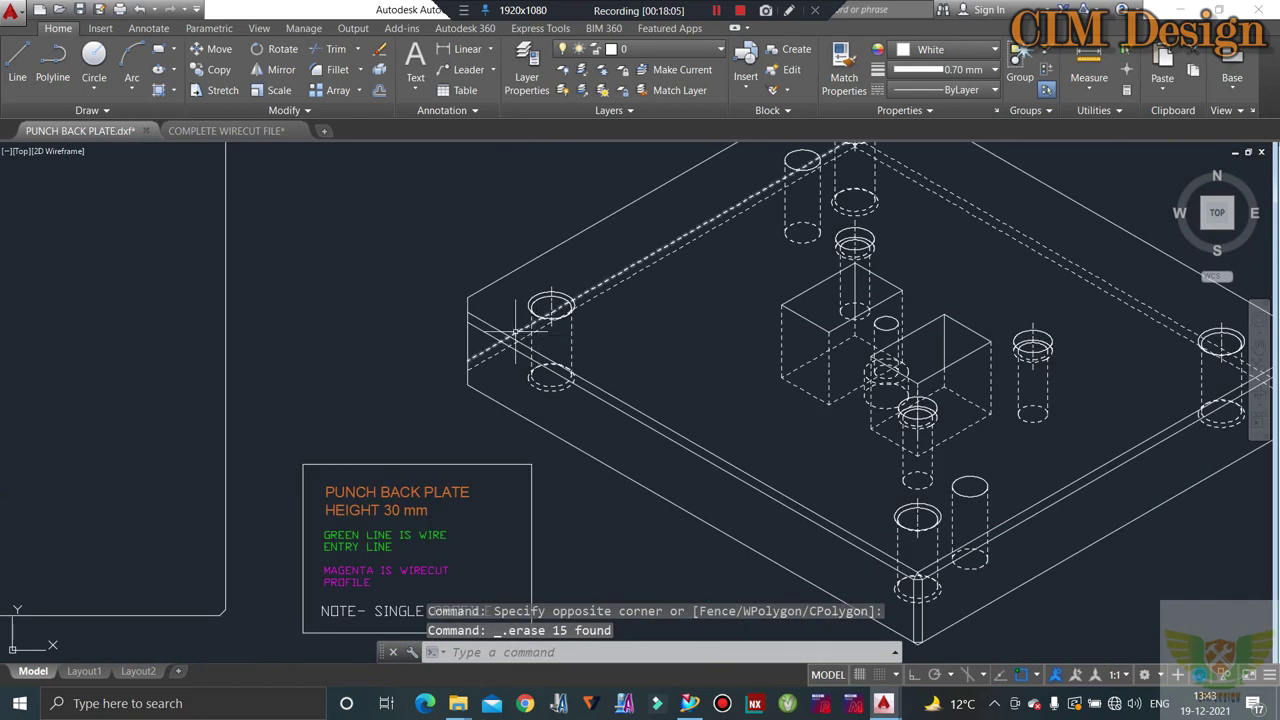
scroll(680, 210, "up", 3)
left_click(689, 187)
left_click(540, 510)
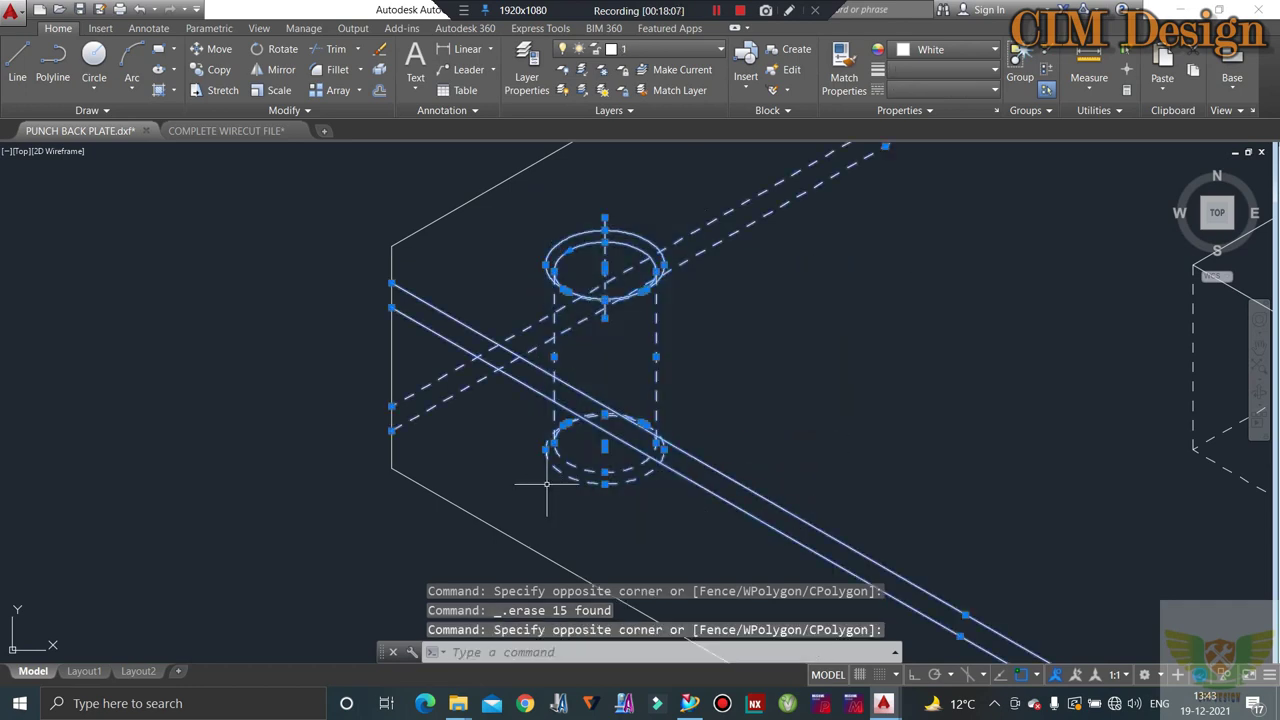
left_click(748, 177)
left_click(657, 329)
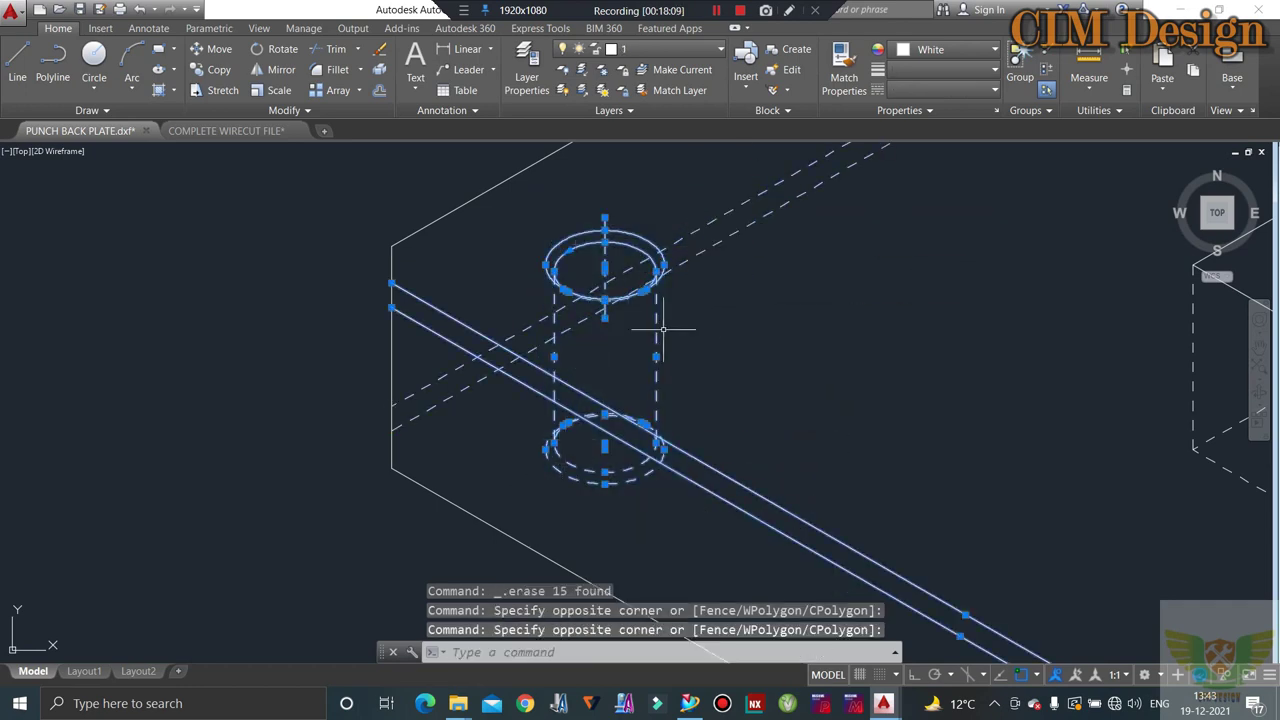
left_click(451, 268)
left_click(418, 336, "shift")
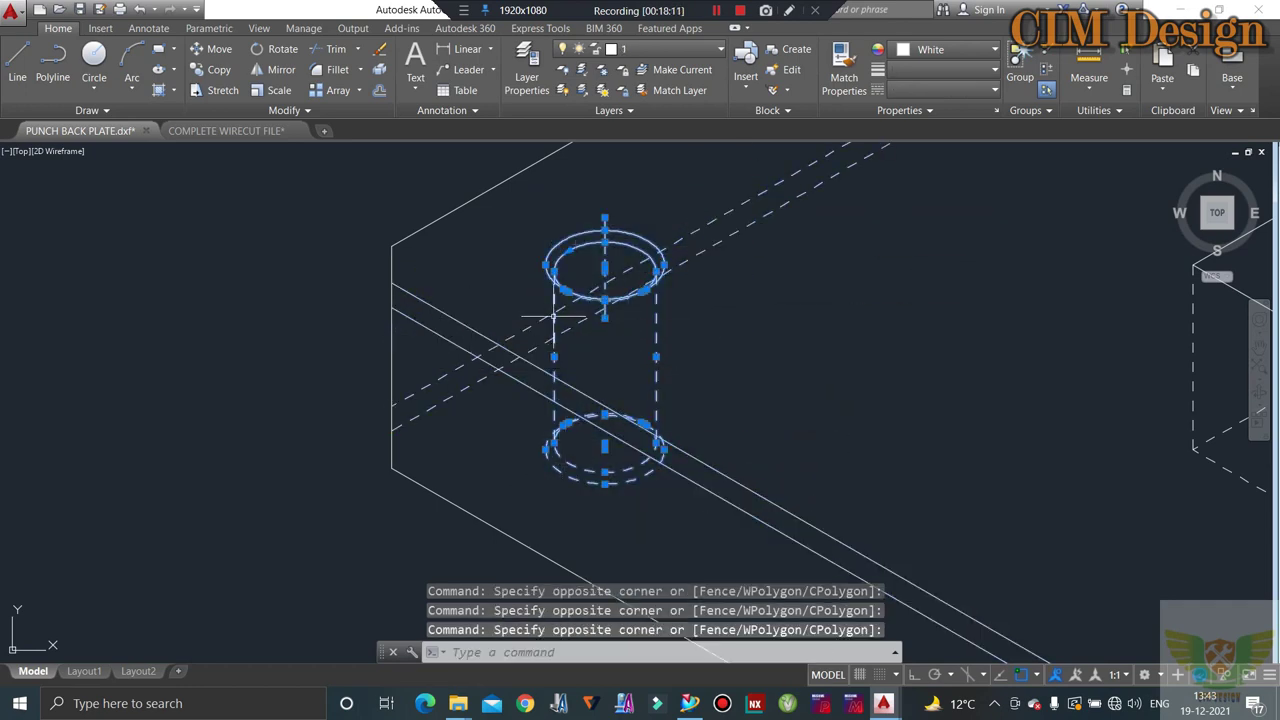
key("Delete")
- Erase the top hole cylinder, the ellipse below it and the small top ellipse
scroll(553, 317, "down", 3)
scroll(700, 220, "down", 2)
scroll(733, 178, "up", 5)
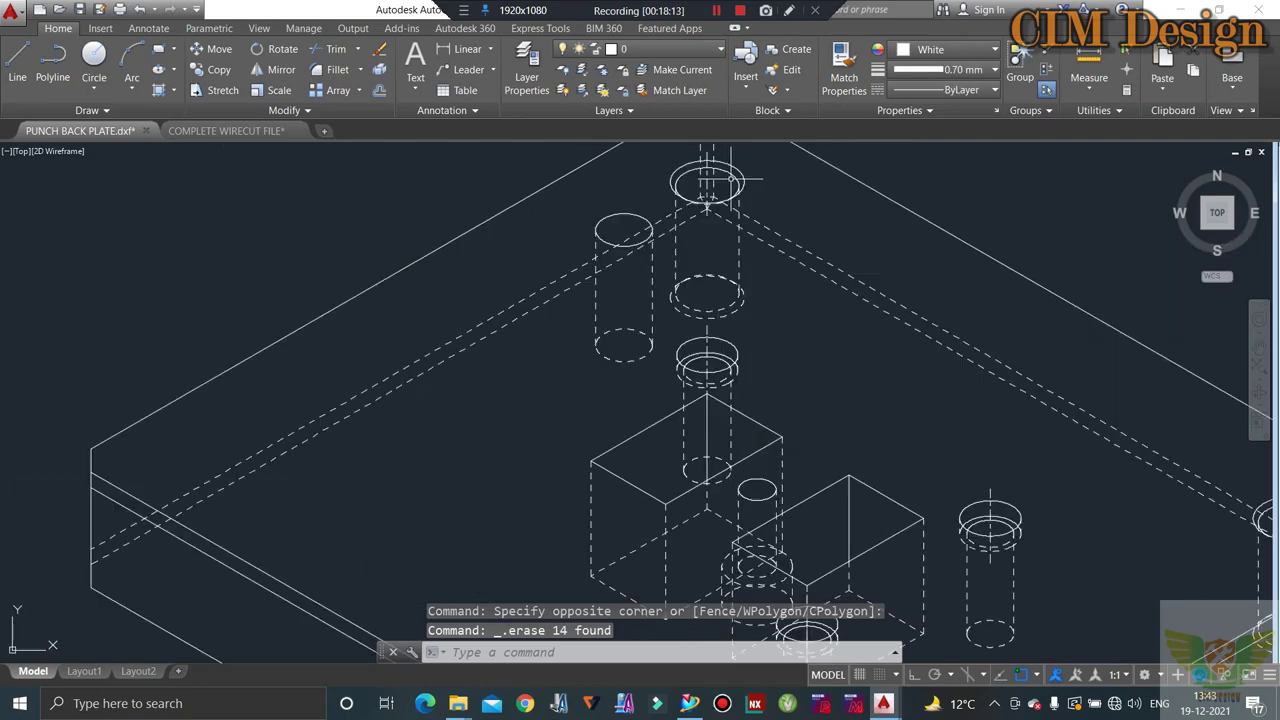
left_click(768, 165)
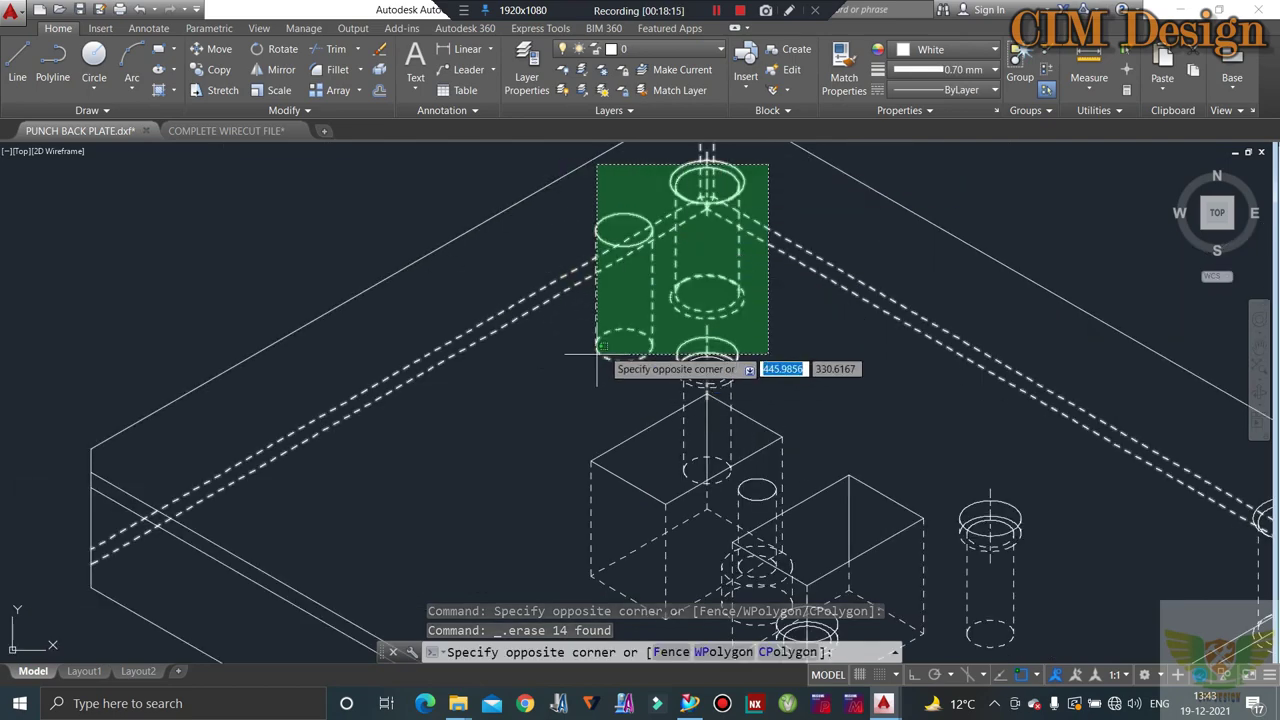
left_click(755, 172)
left_click(755, 172)
left_click(730, 195)
key("Delete")
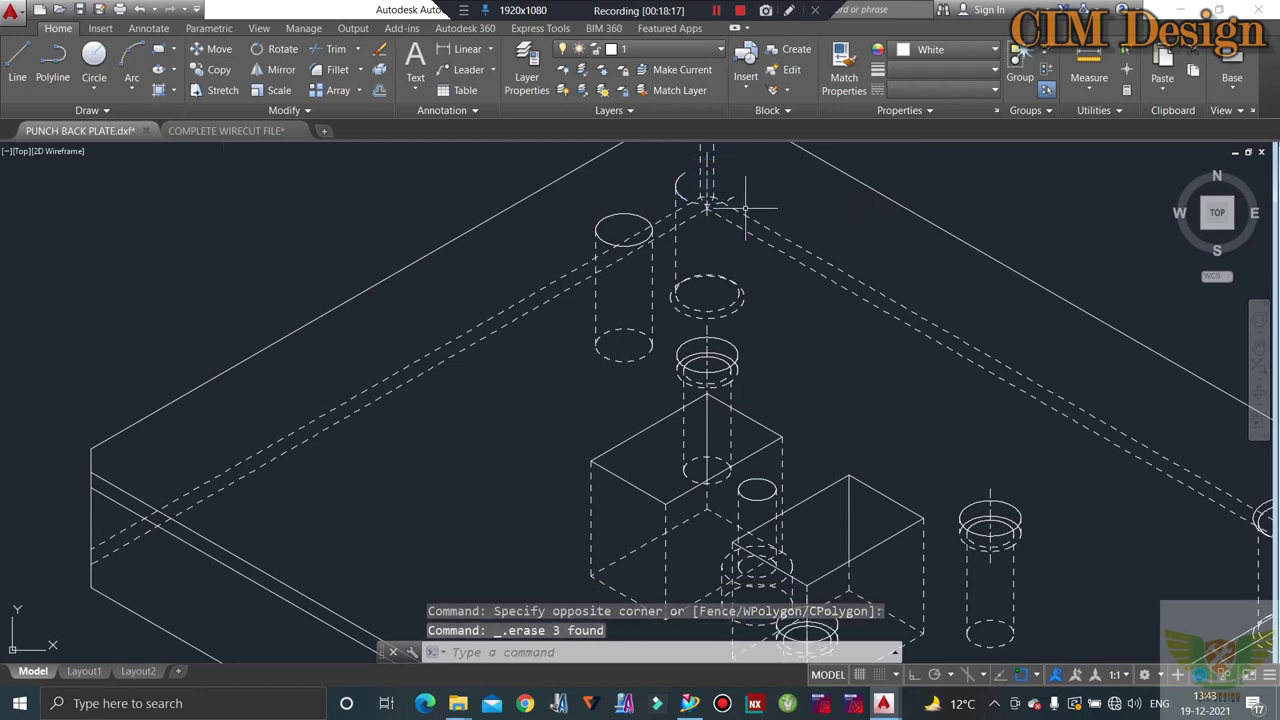
left_click(746, 278)
left_click(650, 316)
key("Delete")
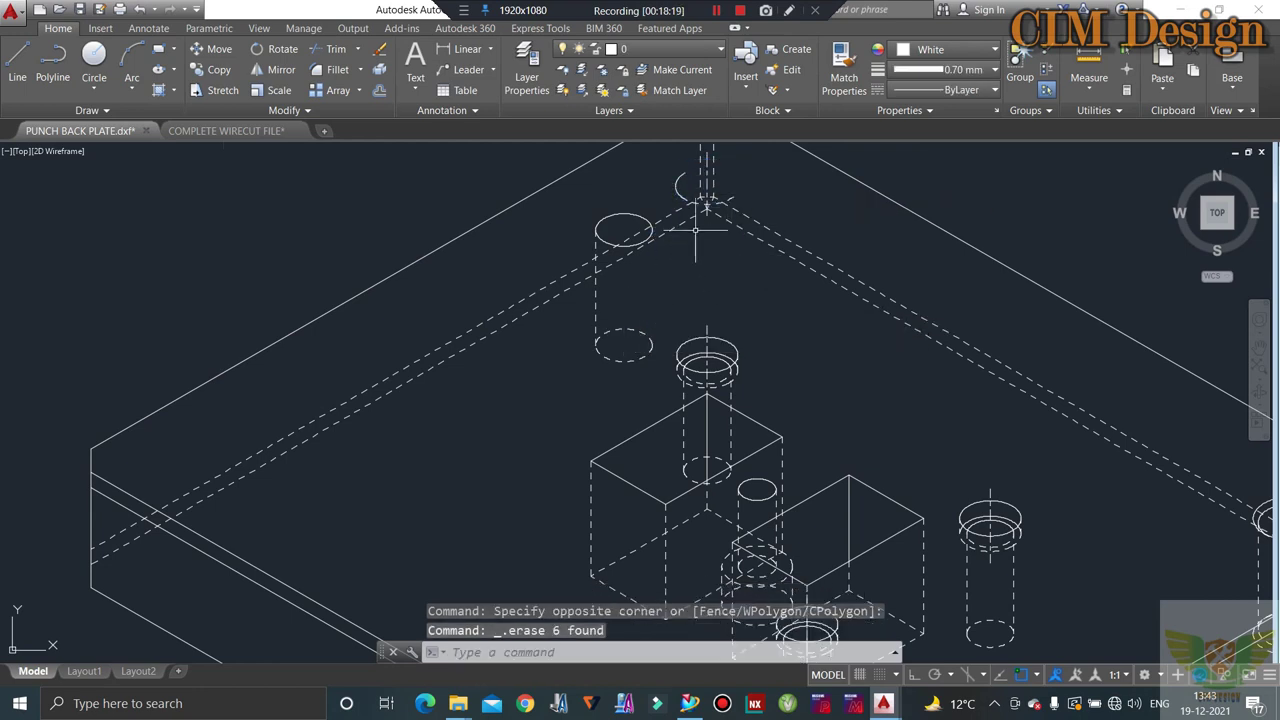
left_click(683, 182)
key("Delete")
- Erase the top arc and marks and the leftover ellipse, and select the dashed top mark
scroll(708, 200, "up", 5)
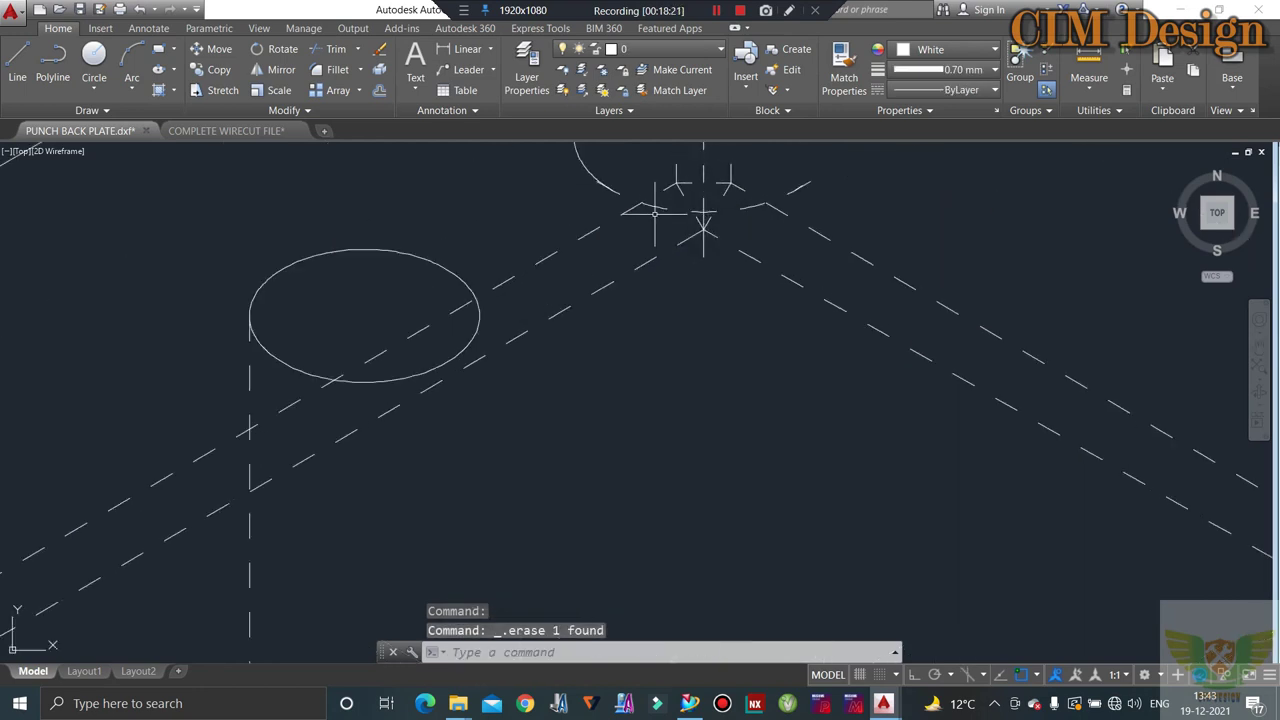
left_click(610, 187)
left_click(594, 200)
key("Delete")
left_click(428, 243)
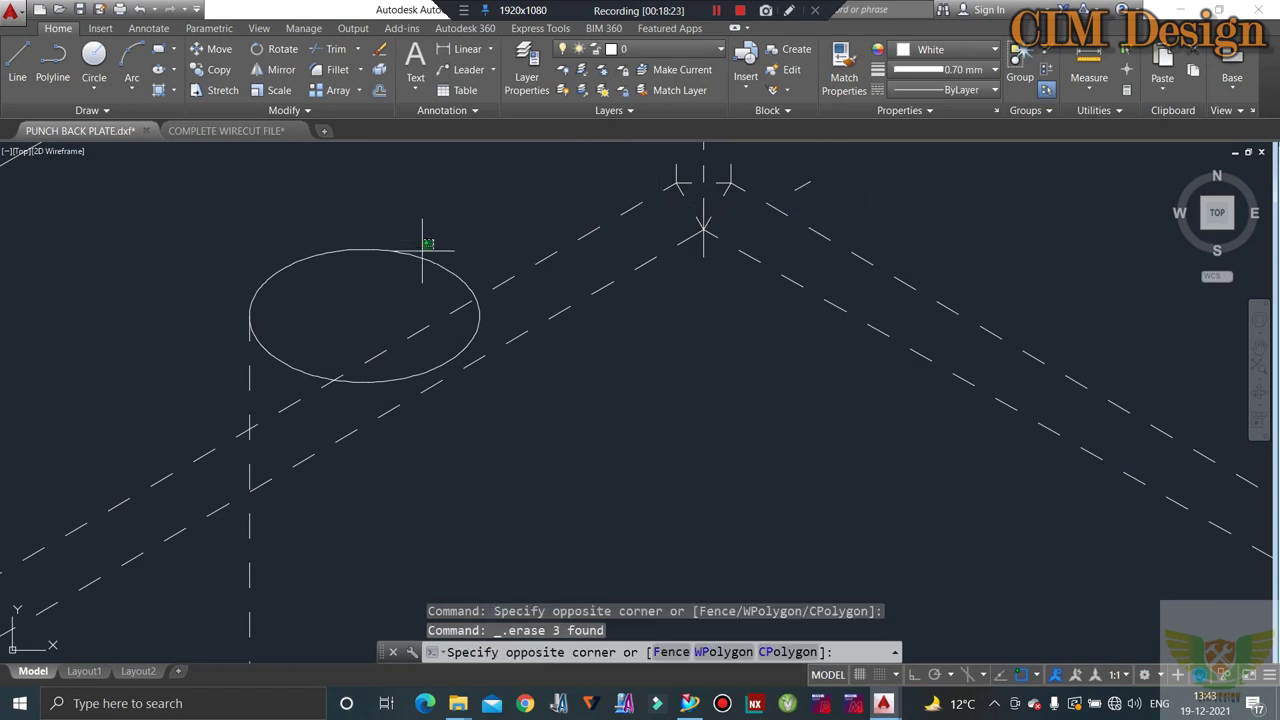
left_click(367, 291)
key("Delete")
left_click(837, 173)
left_click(750, 205)
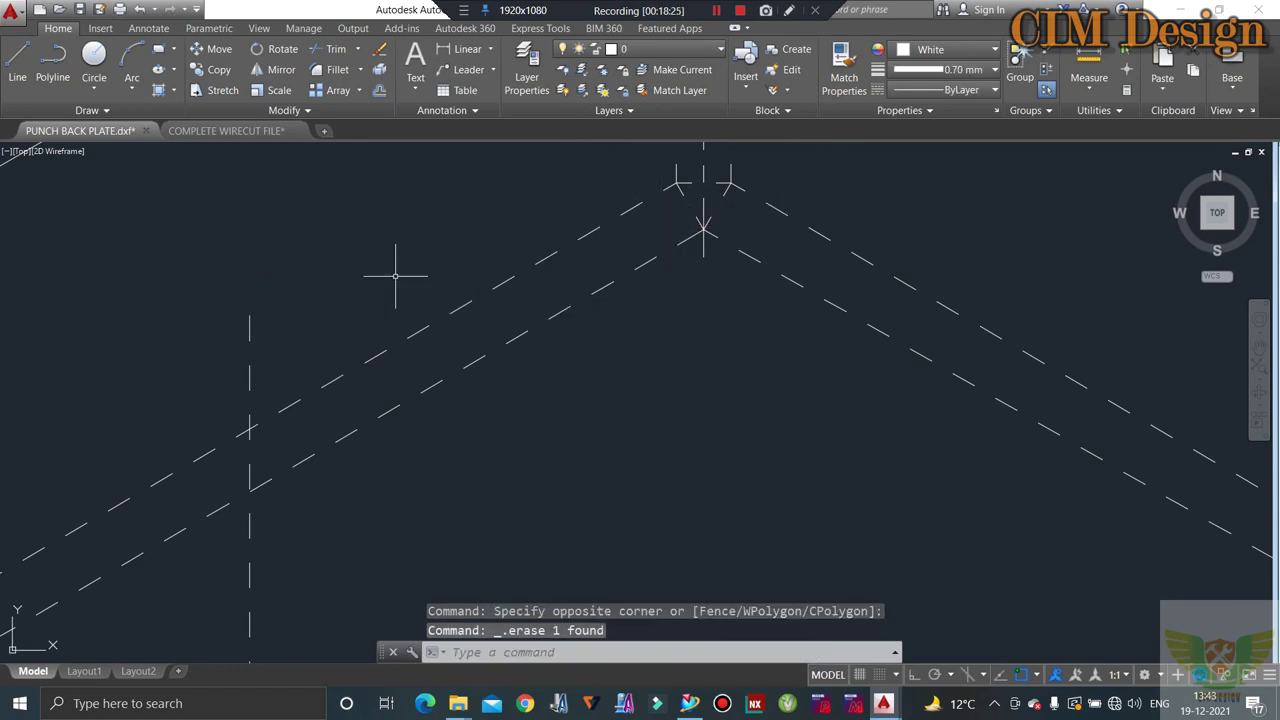
left_click(286, 314)
scroll(214, 366, "down", 3)
scroll(214, 366, "down", 3)
scroll(439, 254, "up", 5)
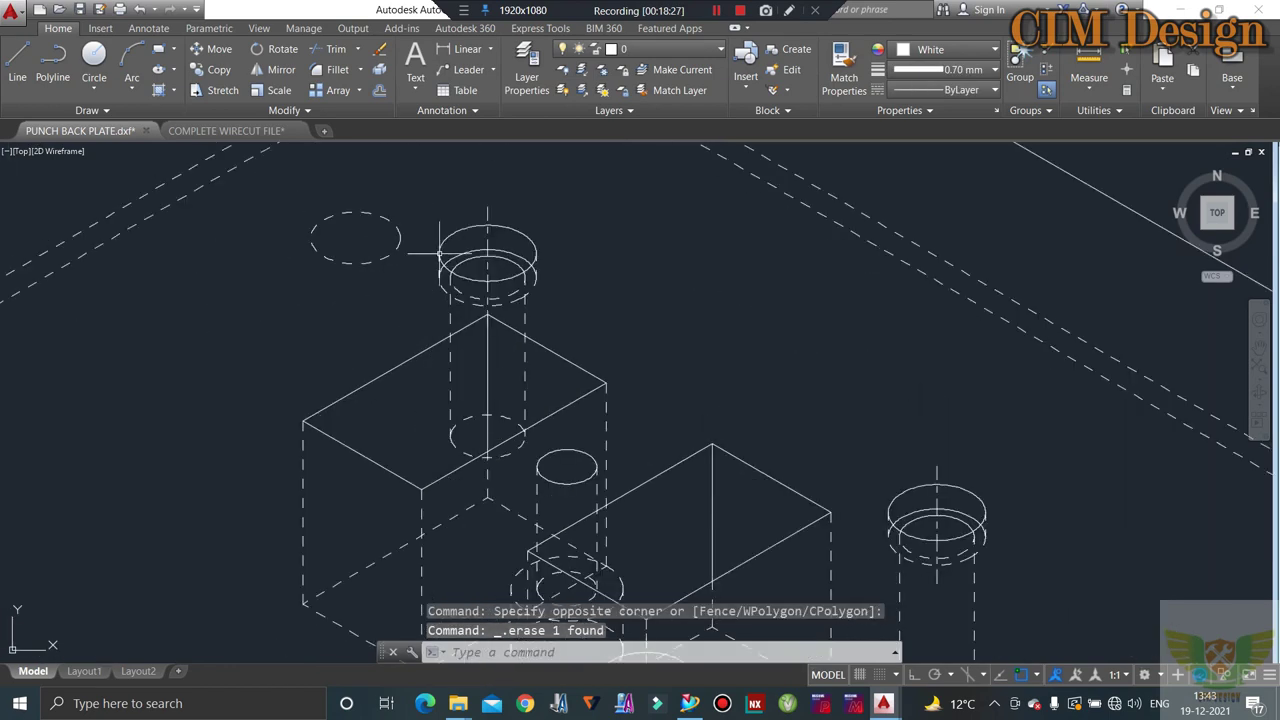
- Erase the cylinder above the left box and the small ellipse inside that box
left_click(560, 187)
left_click(334, 288)
key("Delete")
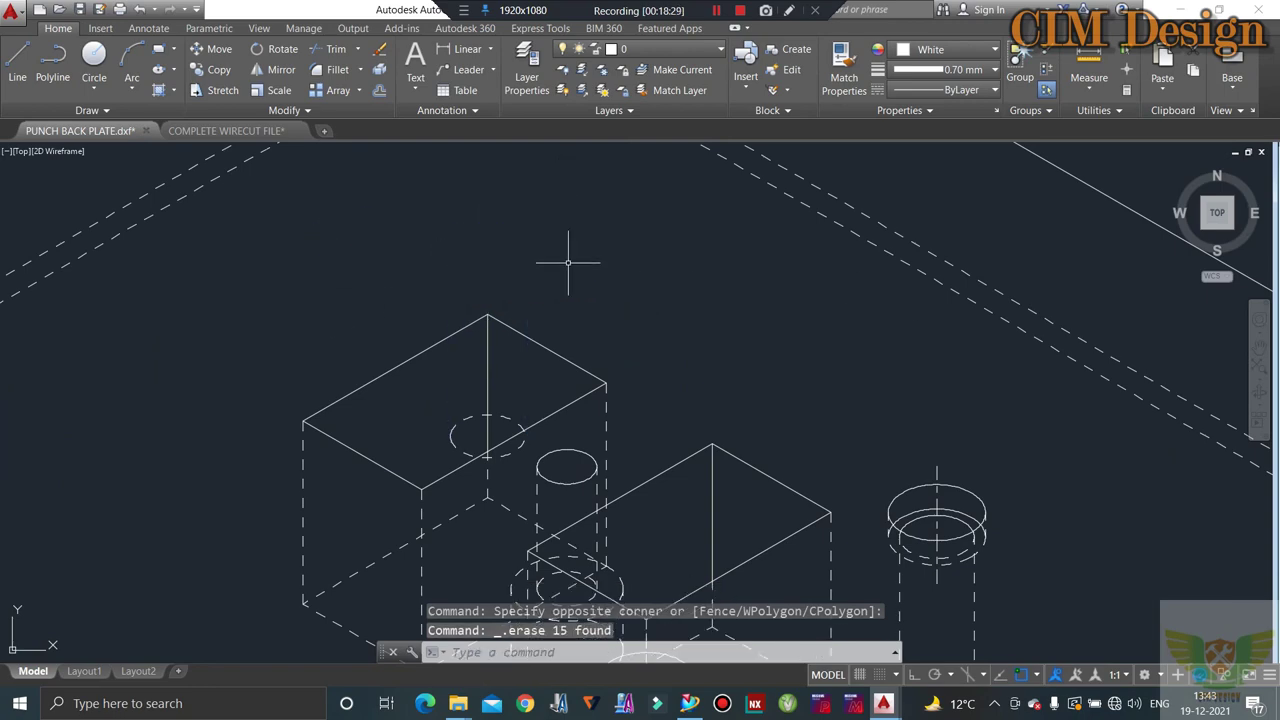
scroll(578, 300, "down", 3)
scroll(545, 330, "up", 2)
left_click(517, 307)
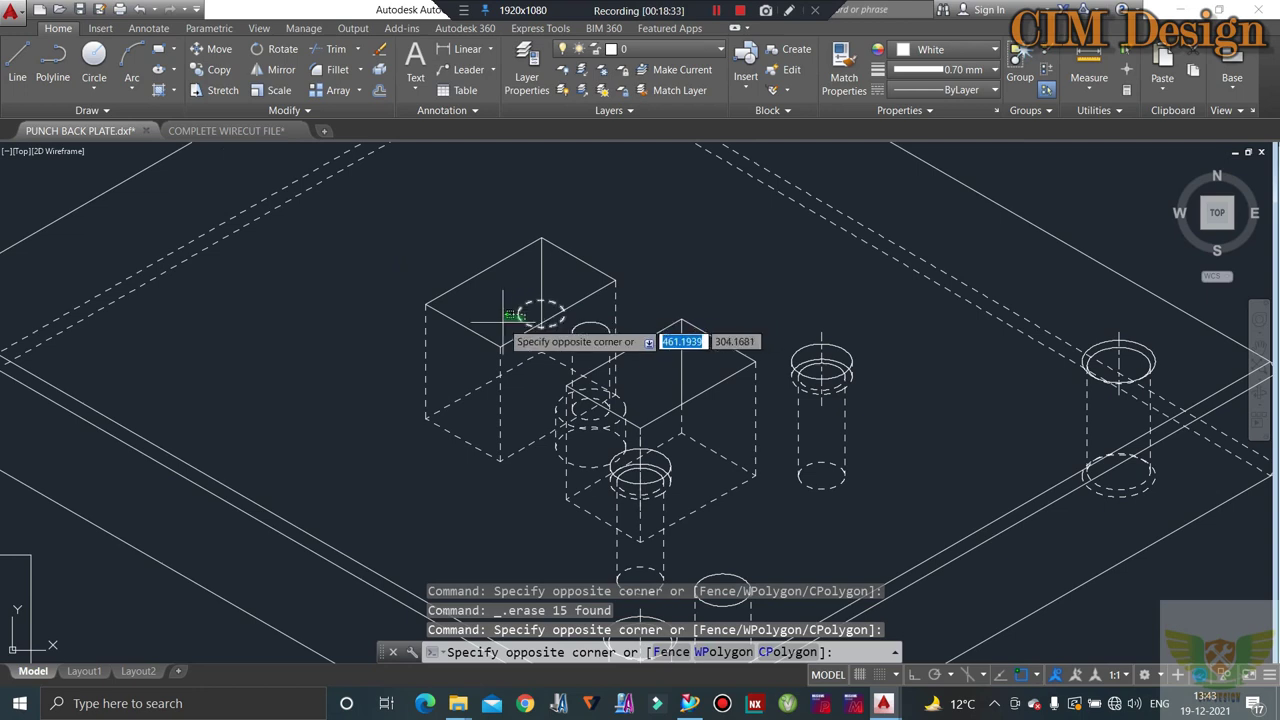
left_click(500, 322)
key("Delete")
scroll(760, 298, "down", 2)
- Erase the cylinder right of the boxes, the two front cylinders and the corner remnants
left_click(805, 297)
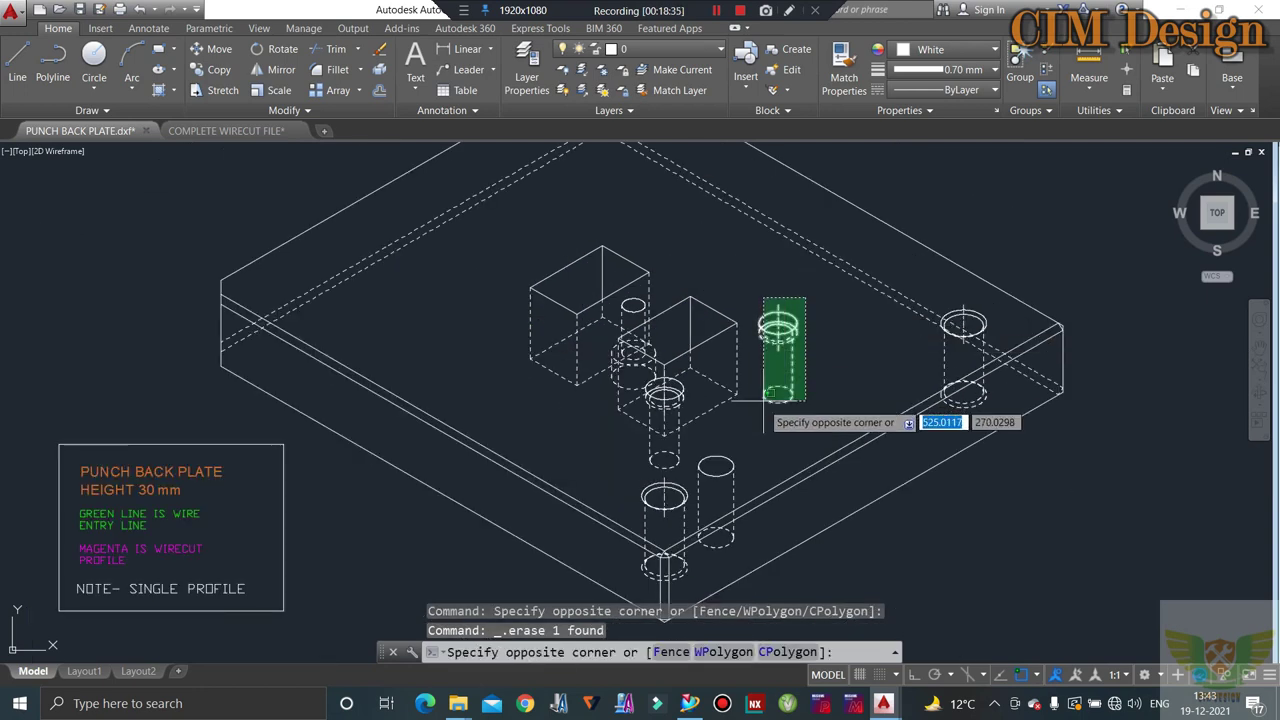
left_click(743, 371)
key("Delete")
left_click(740, 450)
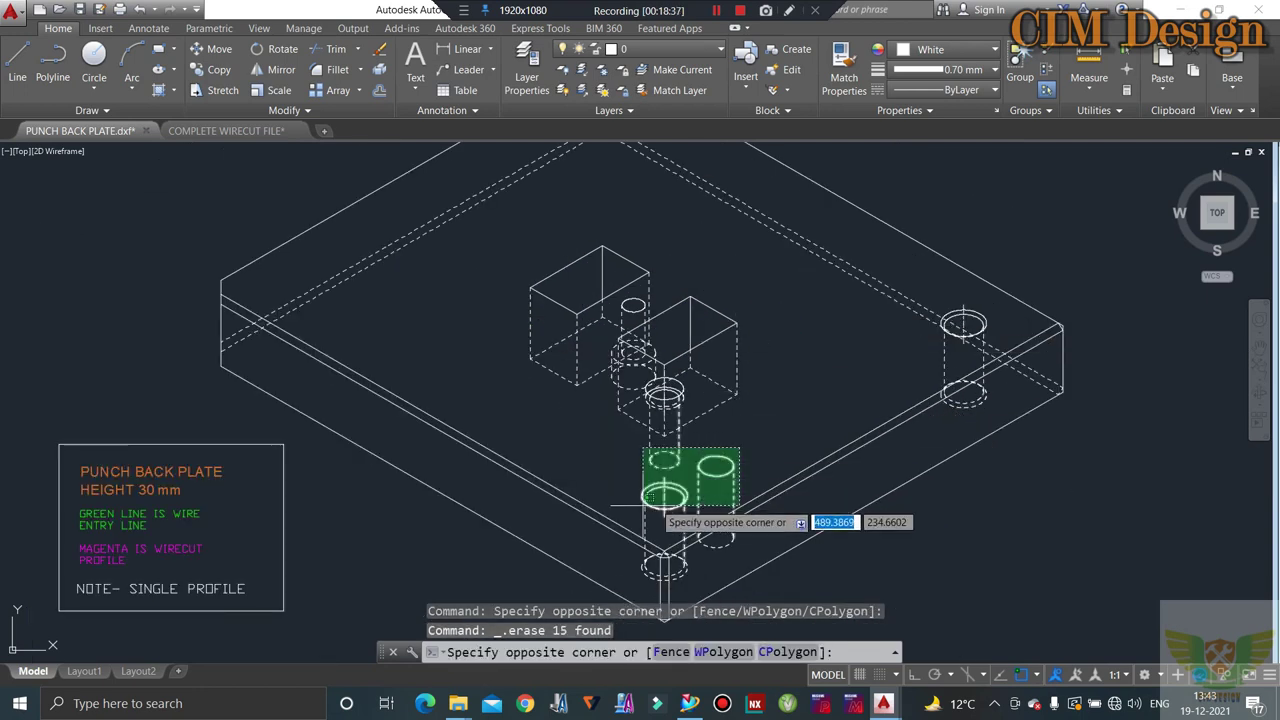
left_click(645, 530)
key("Delete")
scroll(662, 590, "up", 3)
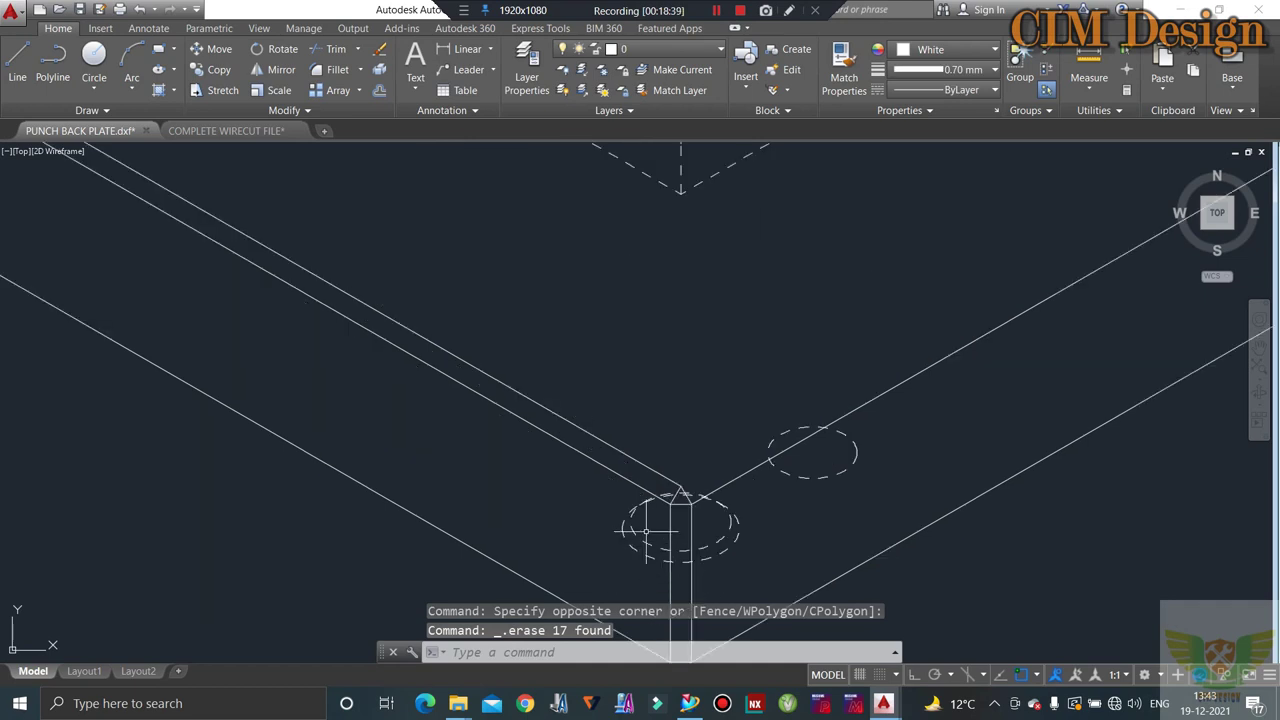
left_click(663, 514)
left_click(622, 557)
key("Delete")
- Erase the dashed circle near the corner and try selecting the small corner marks
left_click(876, 455)
left_click(823, 480)
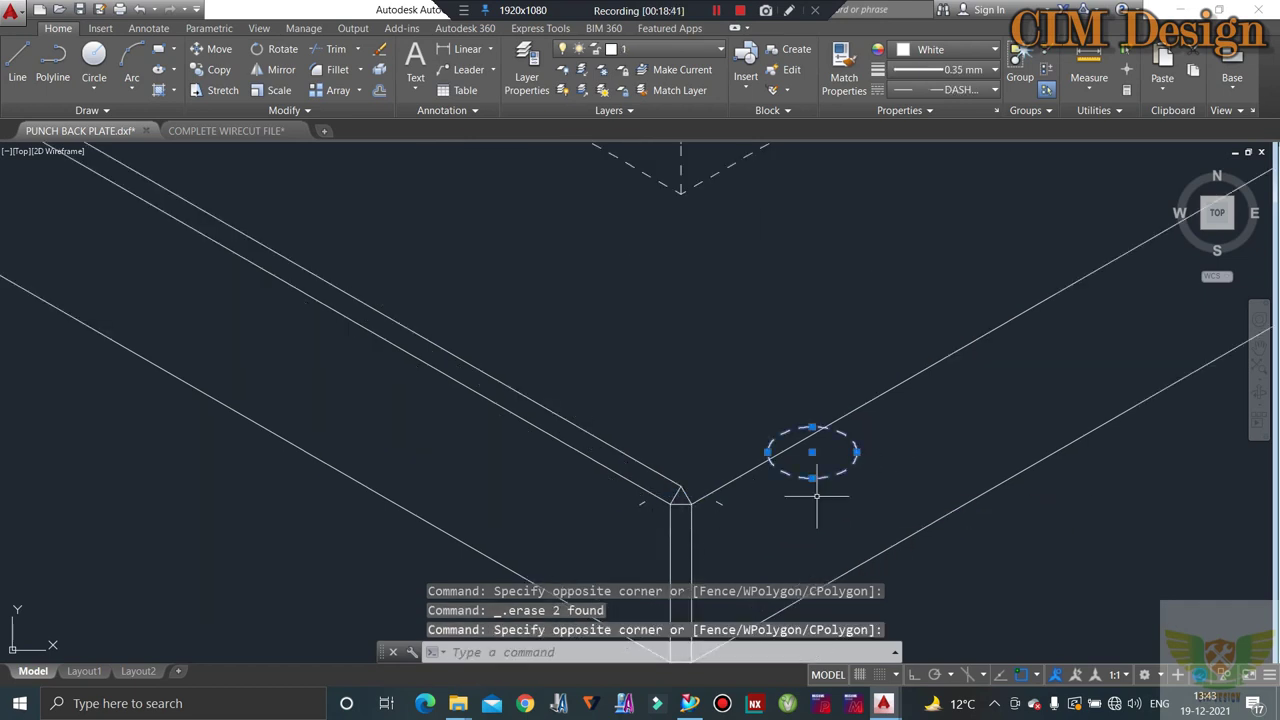
key("Delete")
scroll(634, 509, "up", 4)
left_click(655, 481)
left_click(631, 509)
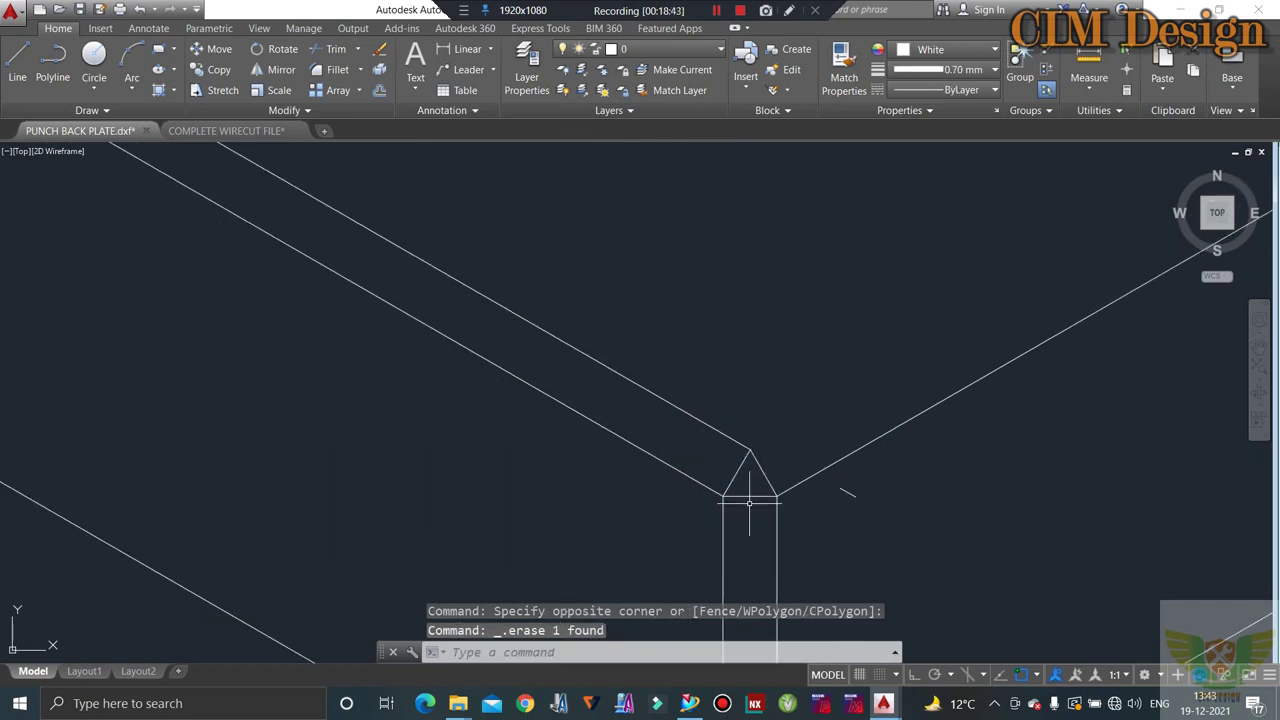
left_click(829, 509)
scroll(663, 451, "down", 3)
scroll(743, 440, "down", 2)
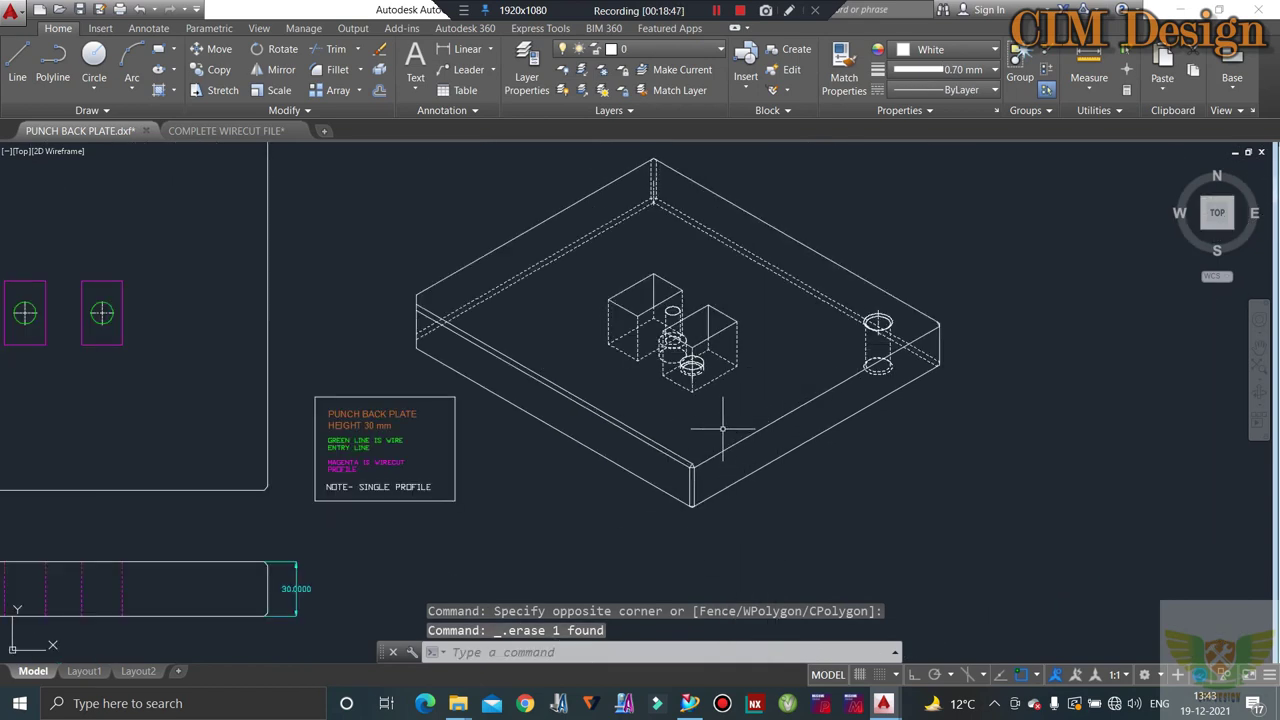
- Undo the last two erases, then erase the front cylinders and circles
key("ctrl+z")
key("ctrl+z")
key("ctrl+z")
key("ctrl+z")
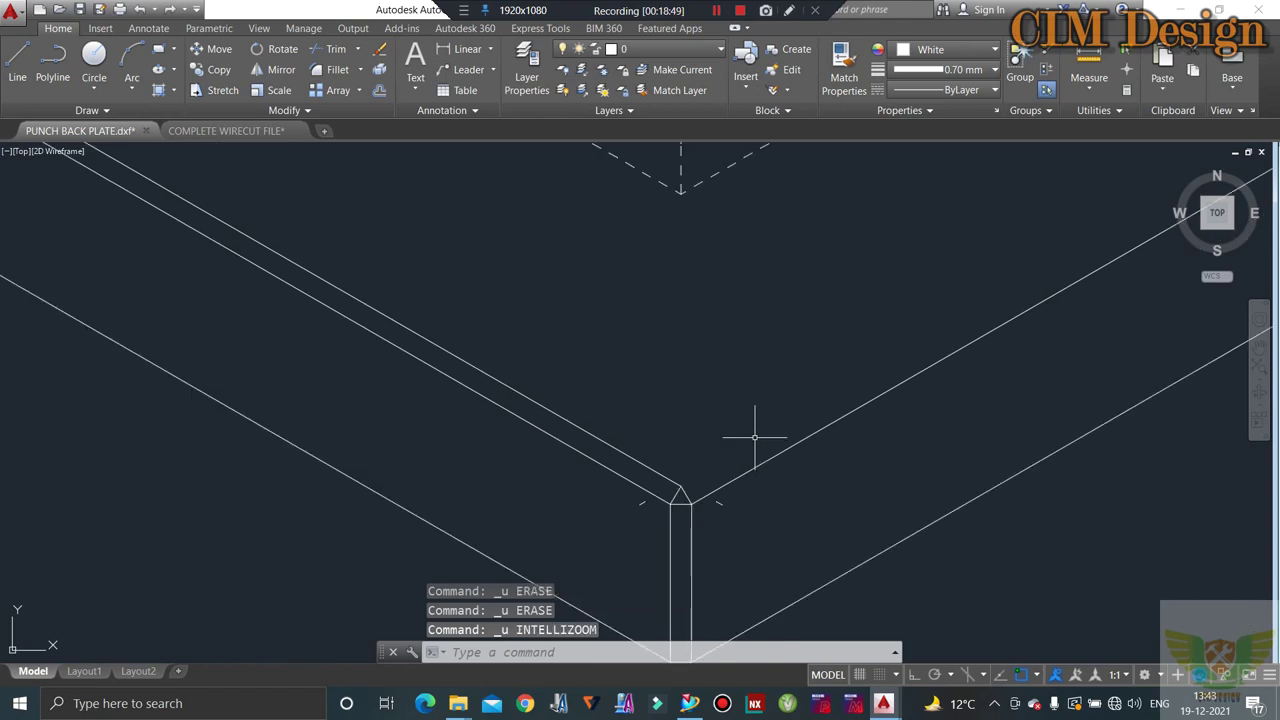
key("ctrl+z")
key("ctrl+z")
key("ctrl+z")
key("ctrl+z")
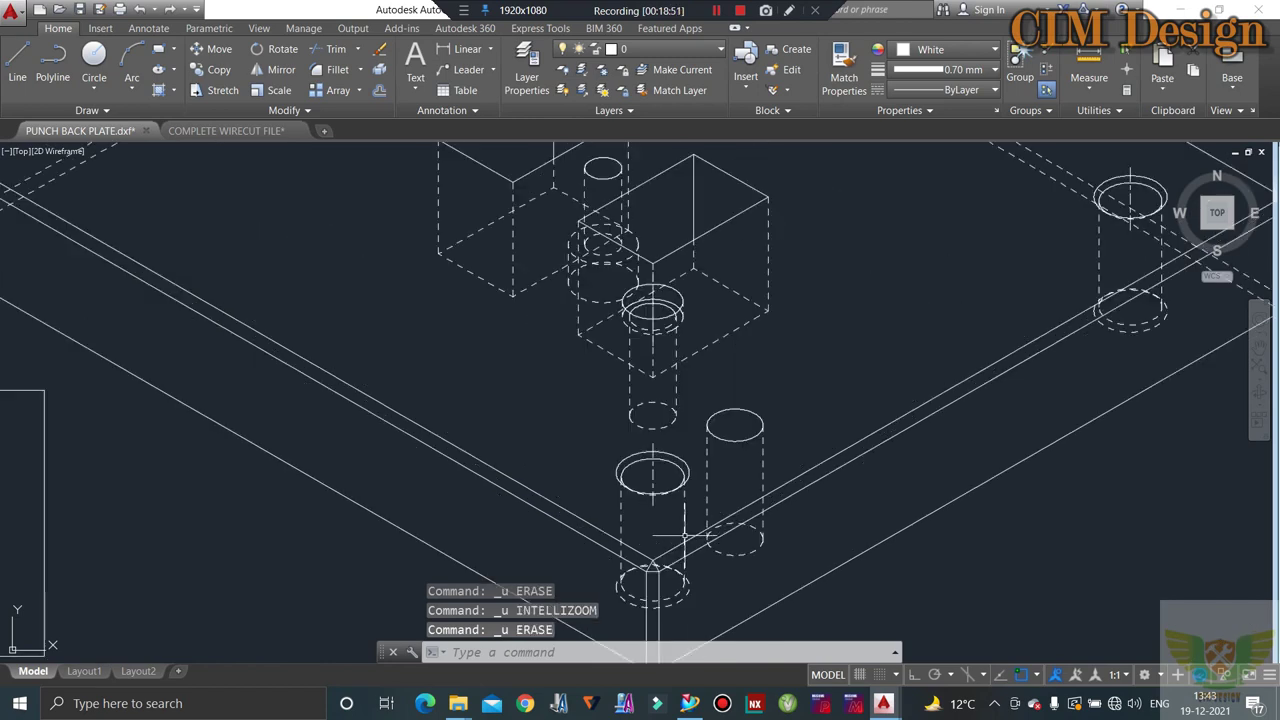
scroll(683, 537, "up", 2)
left_click(826, 296)
left_click(562, 504)
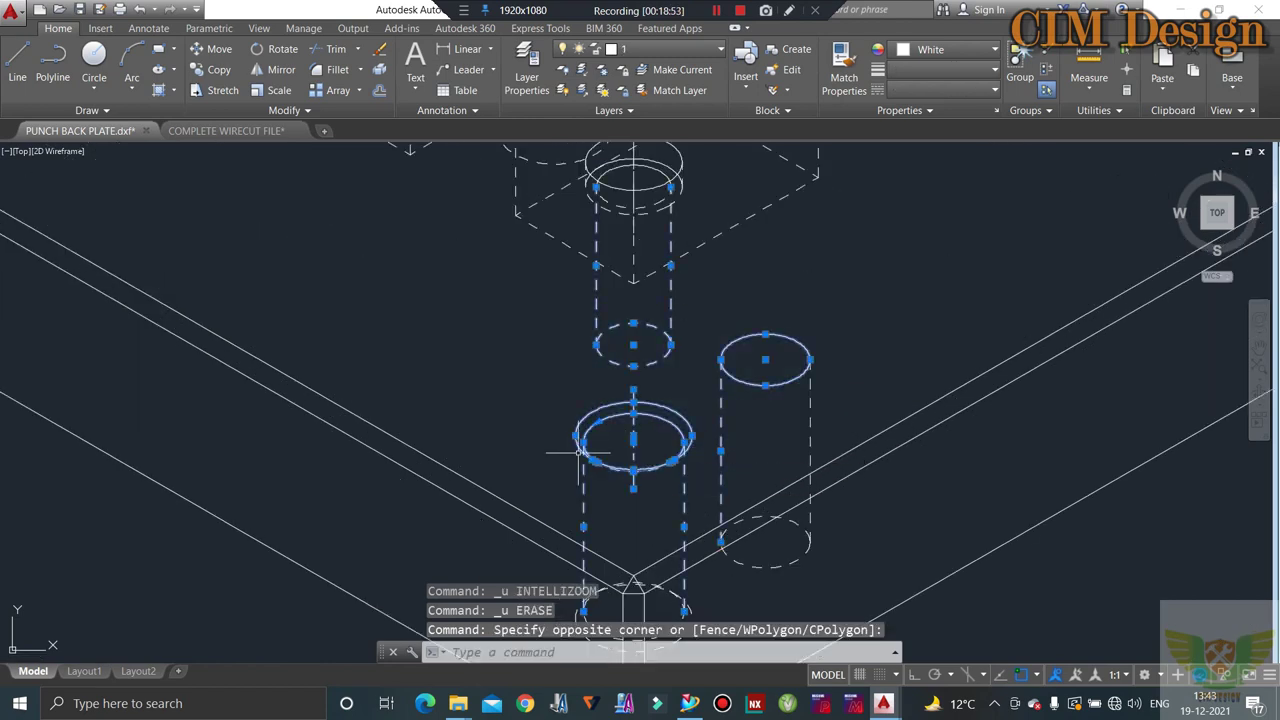
key("Delete")
- Erase the leftover dashed vertical line and the right and left dashed ellipses
left_click(834, 345)
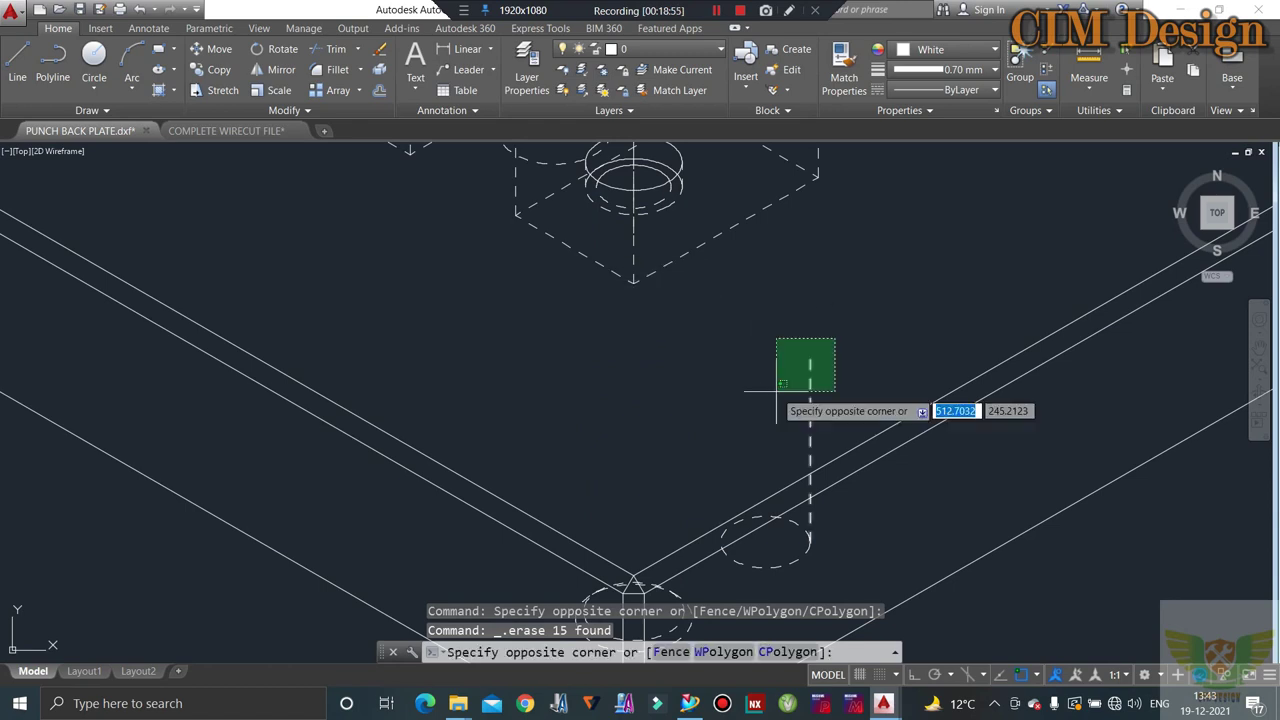
left_click(777, 400)
key("Delete")
scroll(761, 460, "up", 2)
left_click(828, 336)
left_click(672, 458)
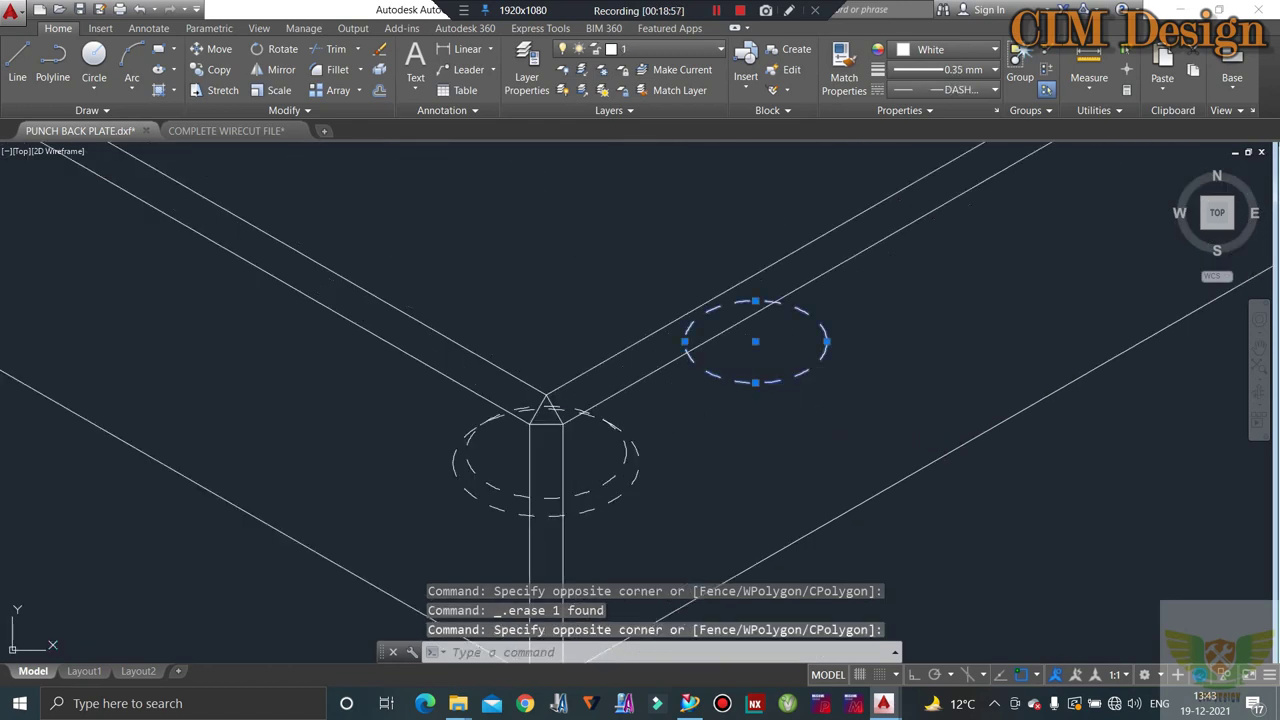
key("Delete")
left_click(658, 440)
left_click(568, 528)
key("Delete")
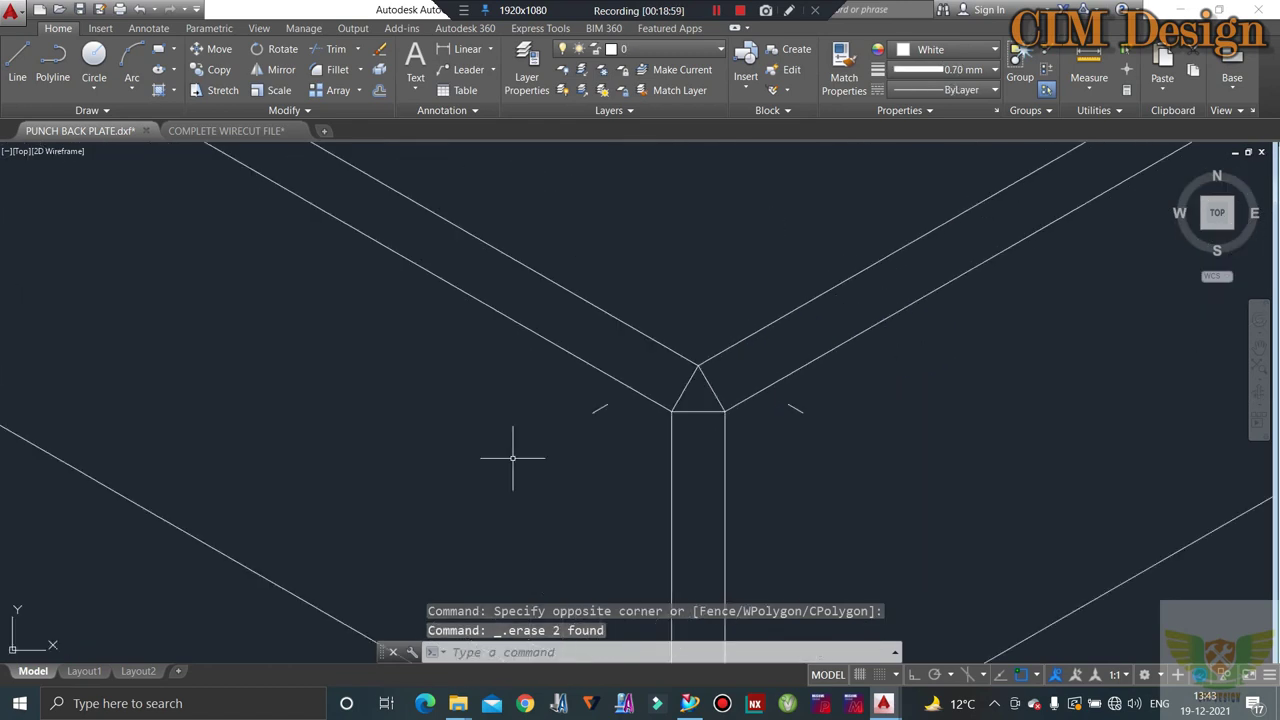
- Erase the dashed marks on either side of the plate corner
scroll(623, 391, "up", 3)
left_click(614, 386)
left_click(549, 443)
key("Delete")
left_click(940, 380)
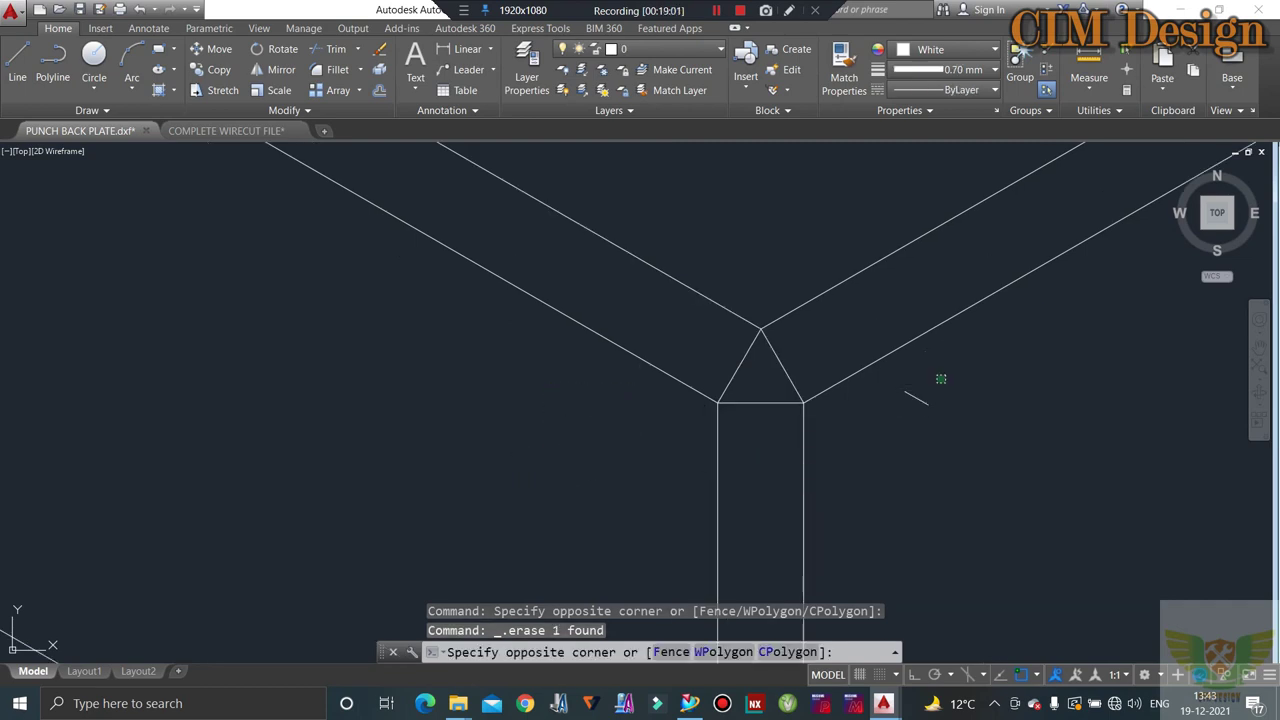
left_click(849, 434)
key("Delete")
- Erase the right hole's ellipses and centre lines, cancelling an unfinished selection
scroll(620, 434, "down", 2)
scroll(617, 432, "down", 3)
scroll(909, 271, "up", 2)
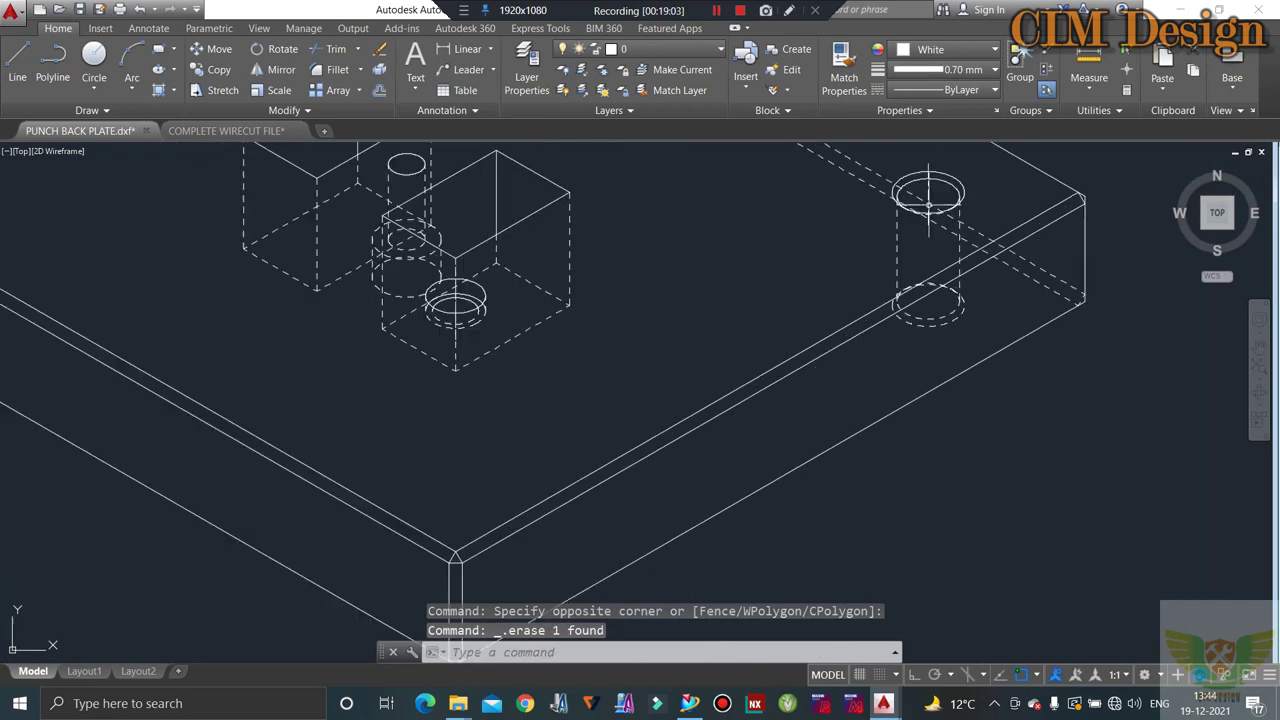
scroll(909, 271, "up", 2)
scroll(1027, 219, "down", 2)
scroll(1010, 205, "up", 2)
left_click(1008, 202)
left_click(846, 286)
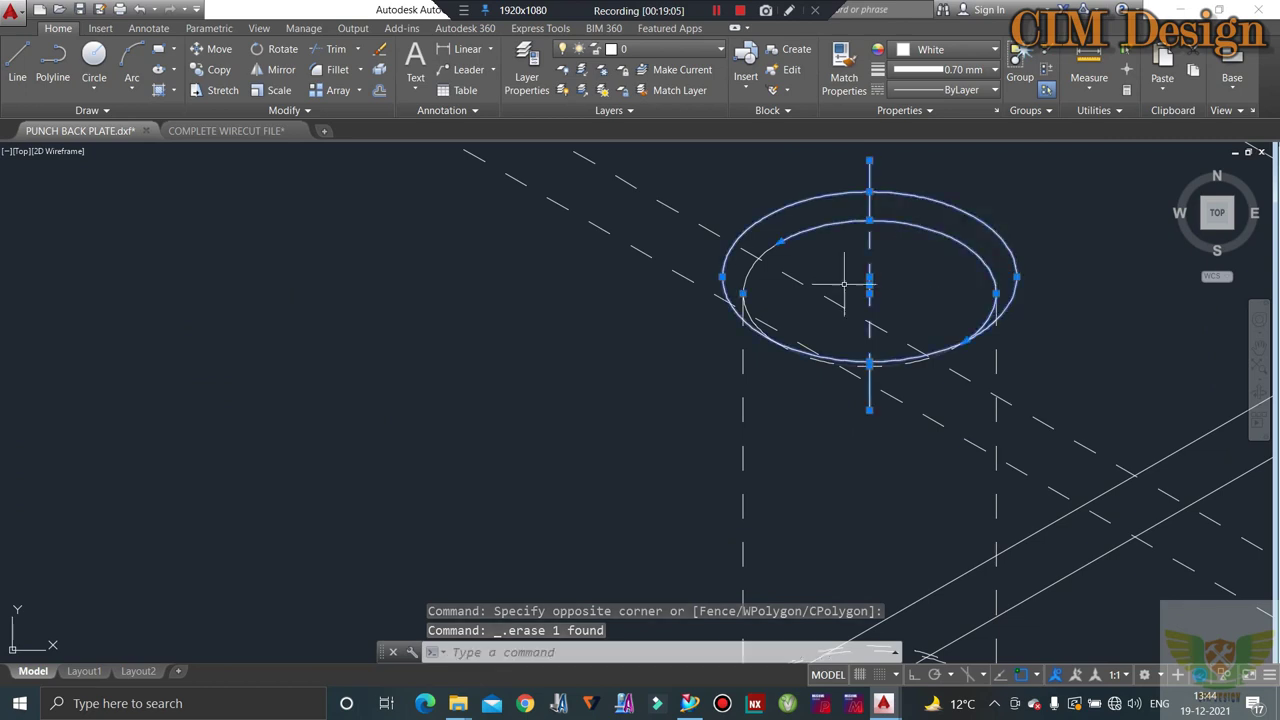
key("Delete")
left_click(797, 409)
key("Escape")
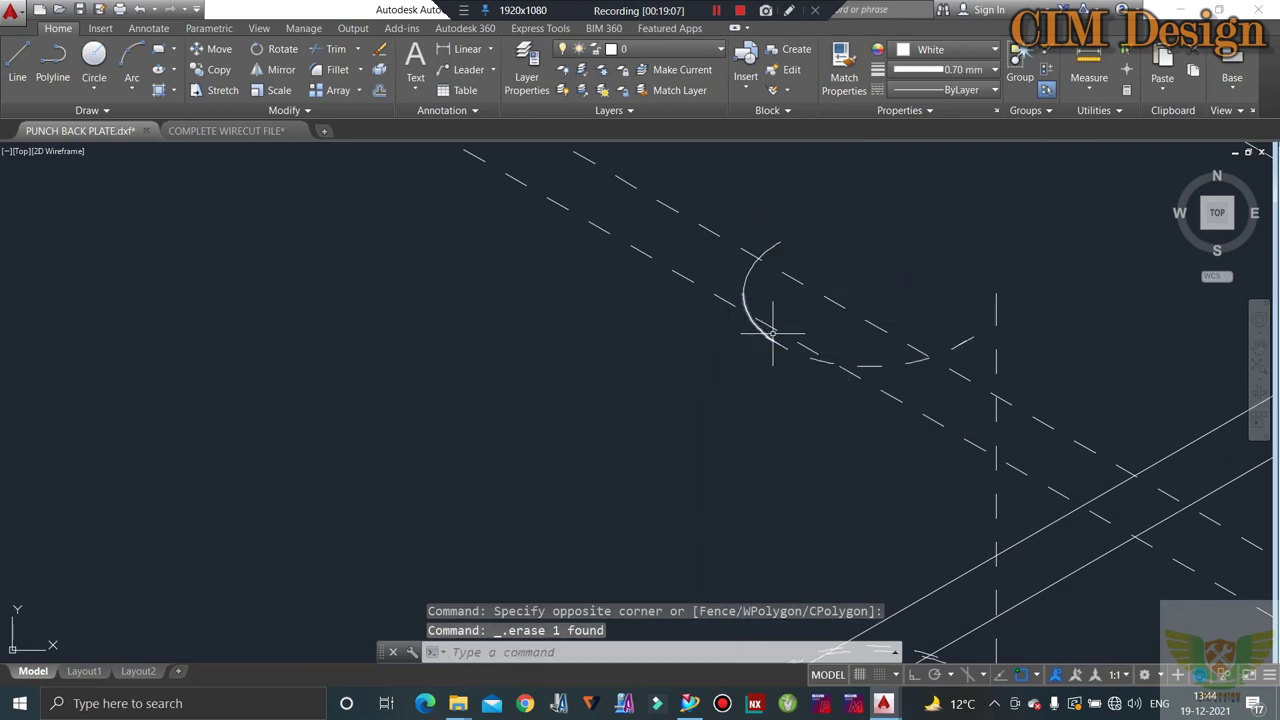
- Erase the leftover ellipse arcs and the dashed centre line
left_click(772, 332)
left_click(729, 414)
key("Delete")
left_click(795, 225)
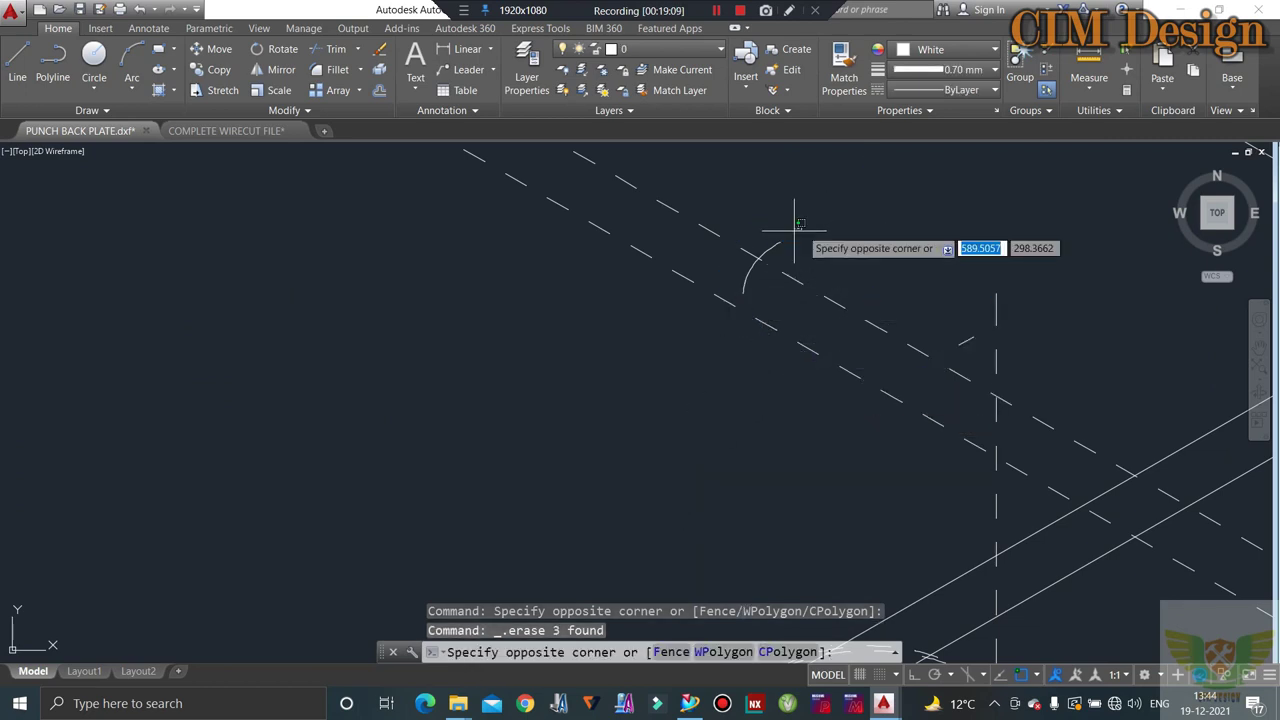
left_click(762, 286)
key("Delete")
left_click(993, 326)
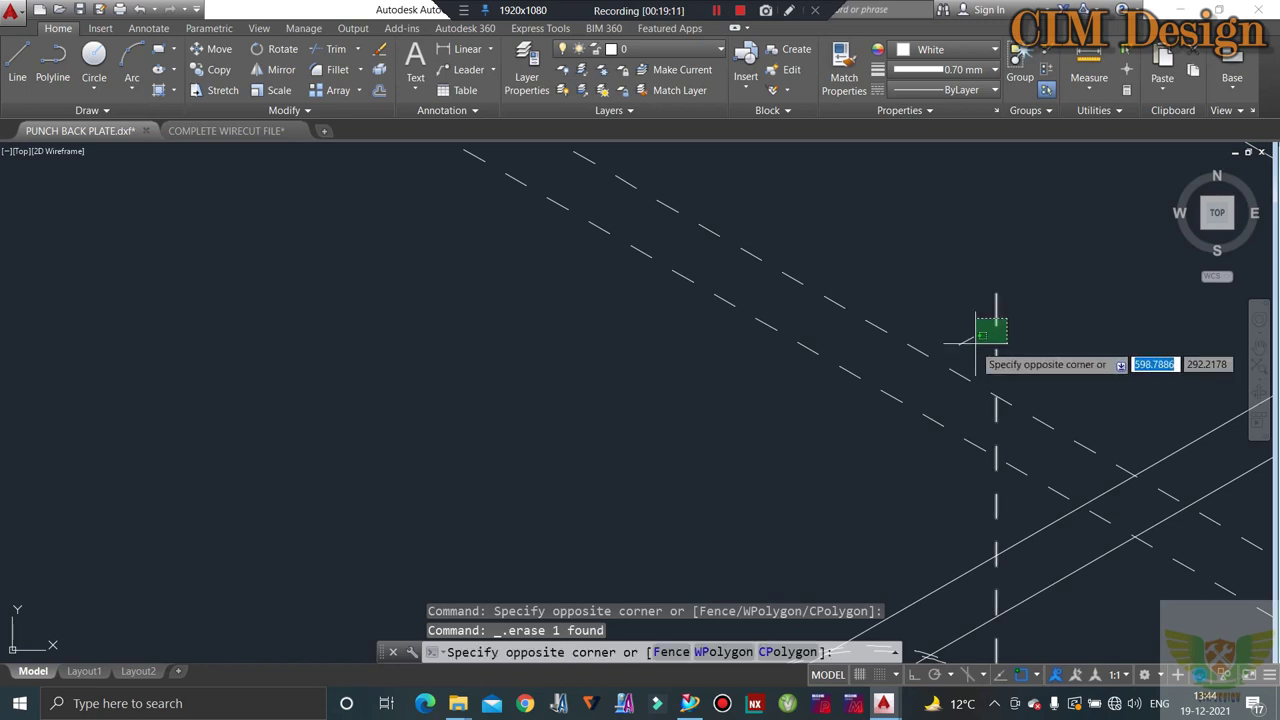
left_click(974, 348)
key("Delete")
- Erase the remaining dashed ellipse and a small stray segment
scroll(1010, 280, "down", 5)
scroll(1015, 375, "up", 4)
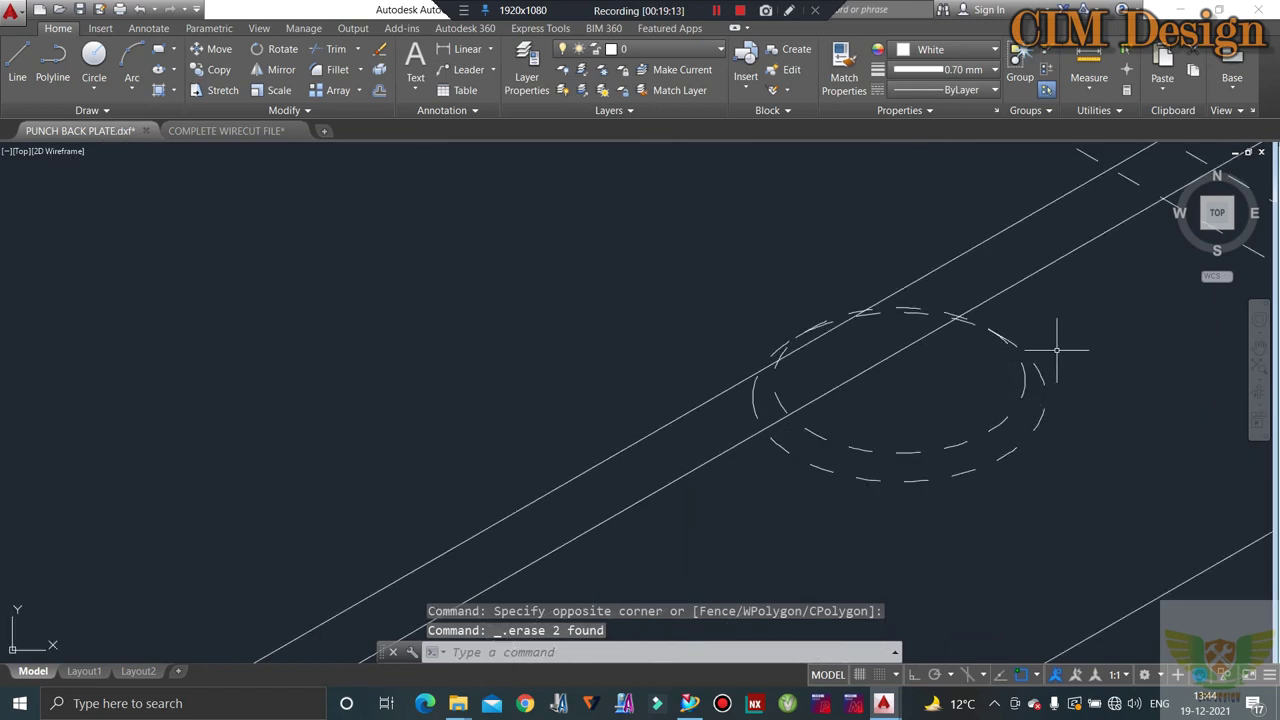
left_click(1057, 349)
left_click(966, 486)
key("Delete")
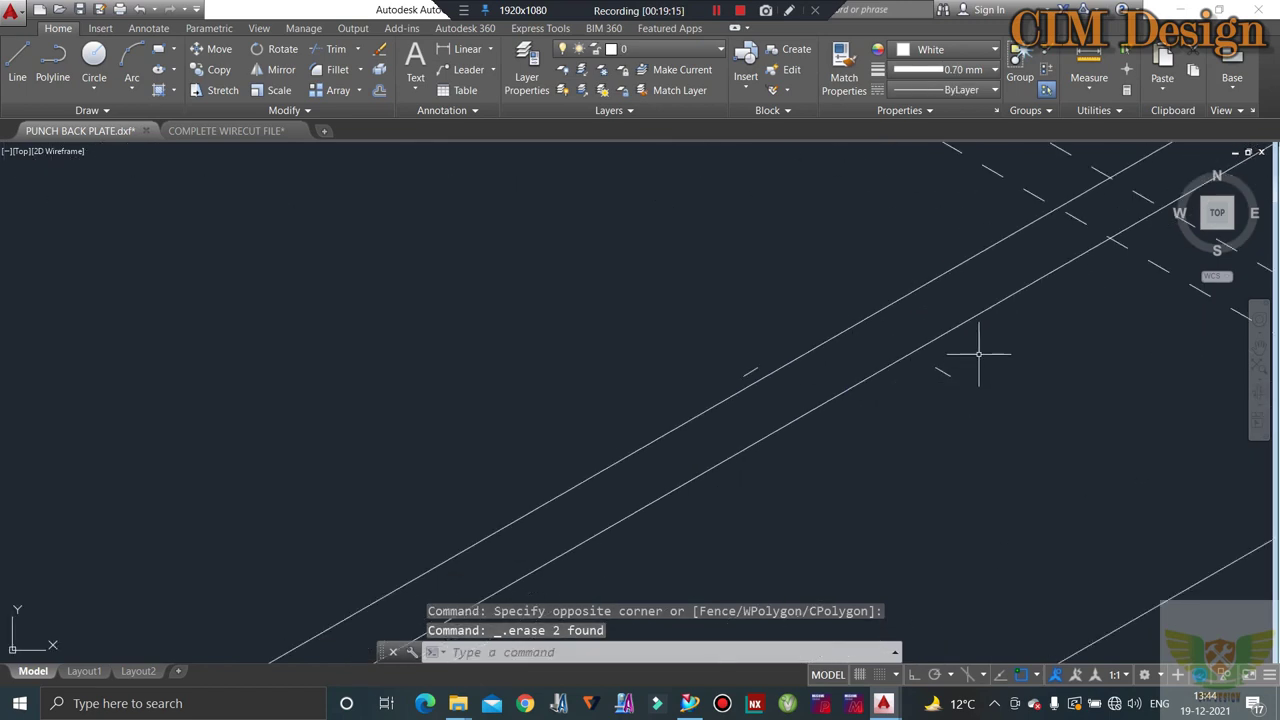
left_click(980, 357)
left_click(929, 409)
key("Delete")
- Delete the short dashed segment on the edge, keeping the long diagonal line
left_click(775, 355)
left_click(743, 377)
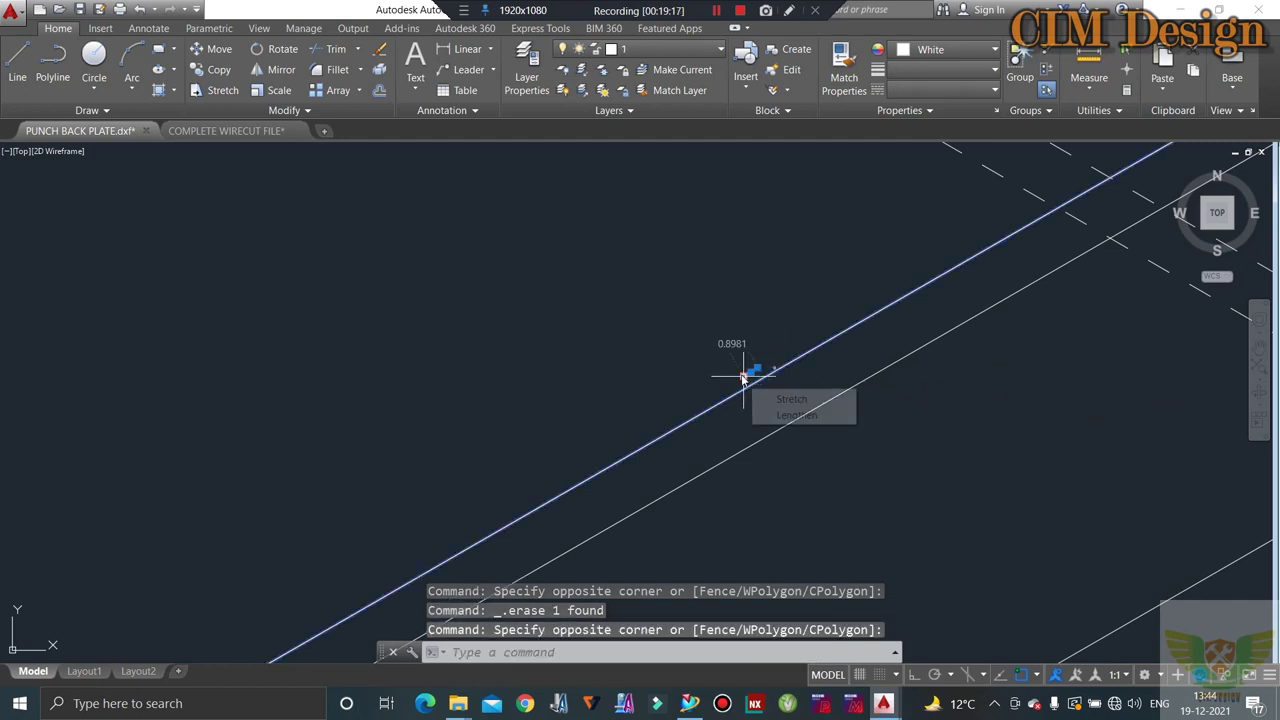
key("Escape")
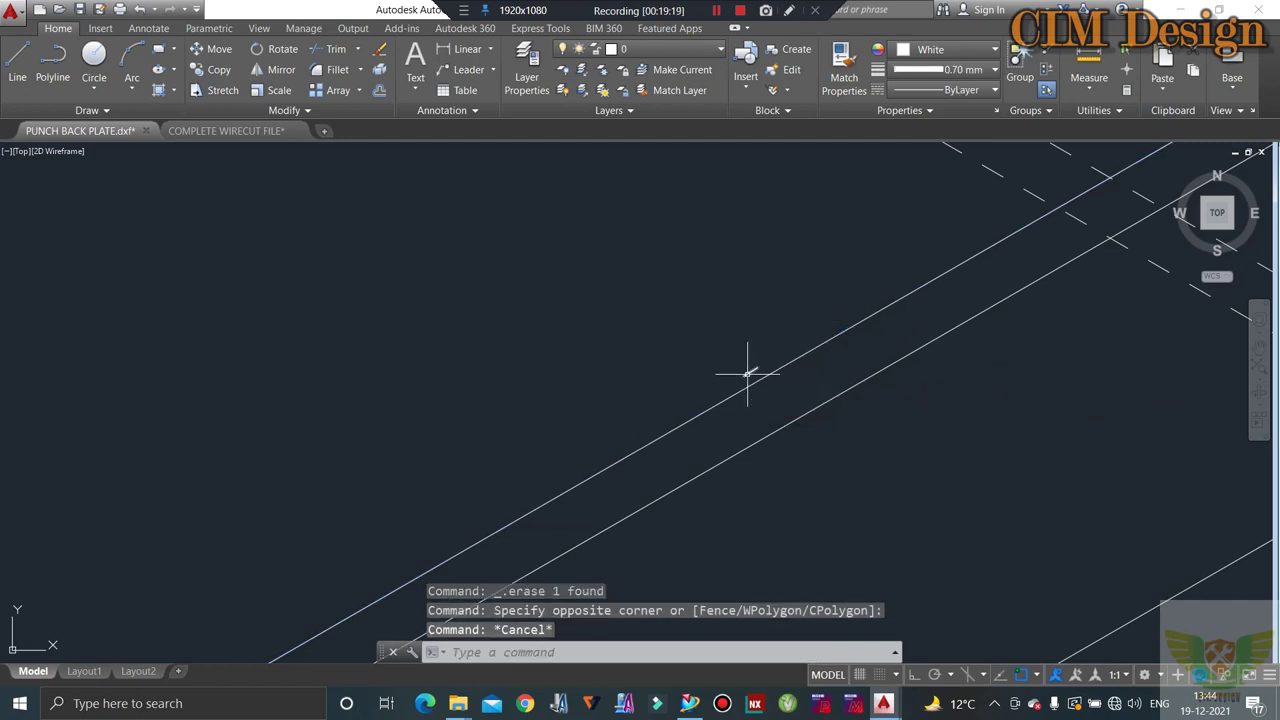
left_click(747, 374)
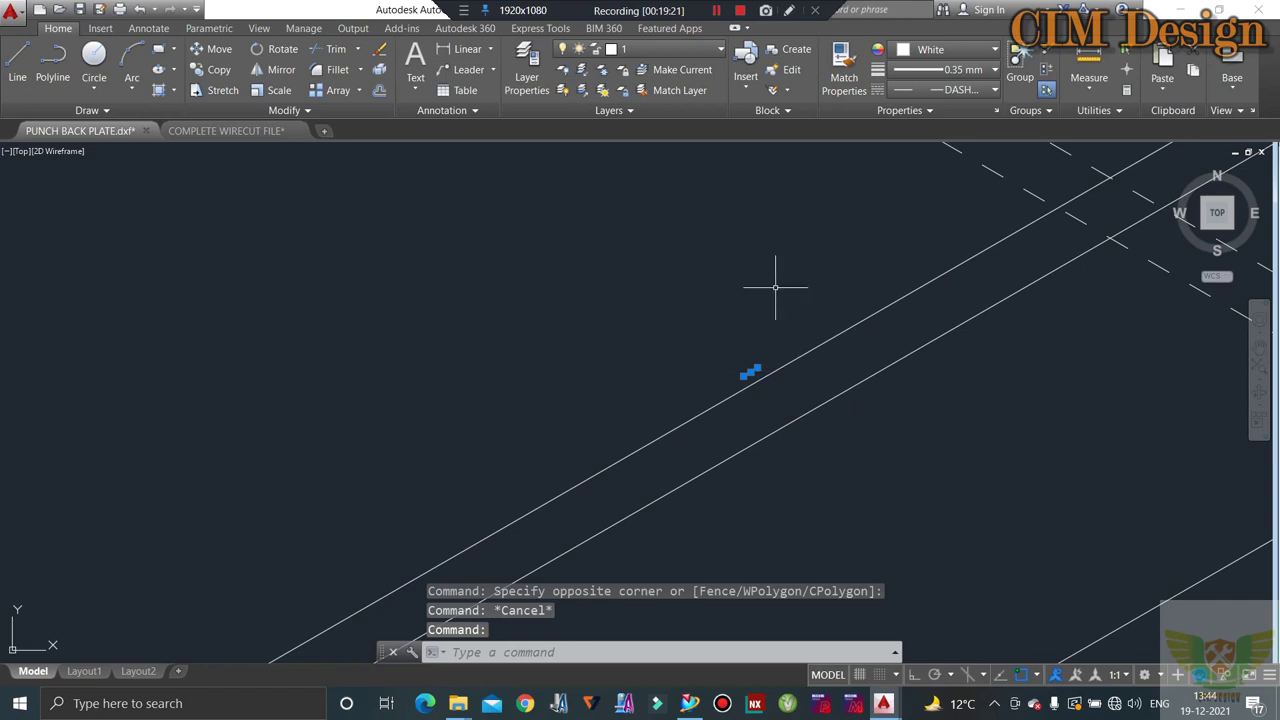
key("Delete")
scroll(1000, 333, "down", 2)
- Erase the cylinder's three dashed objects from the pocket block
scroll(1080, 329, "down", 2)
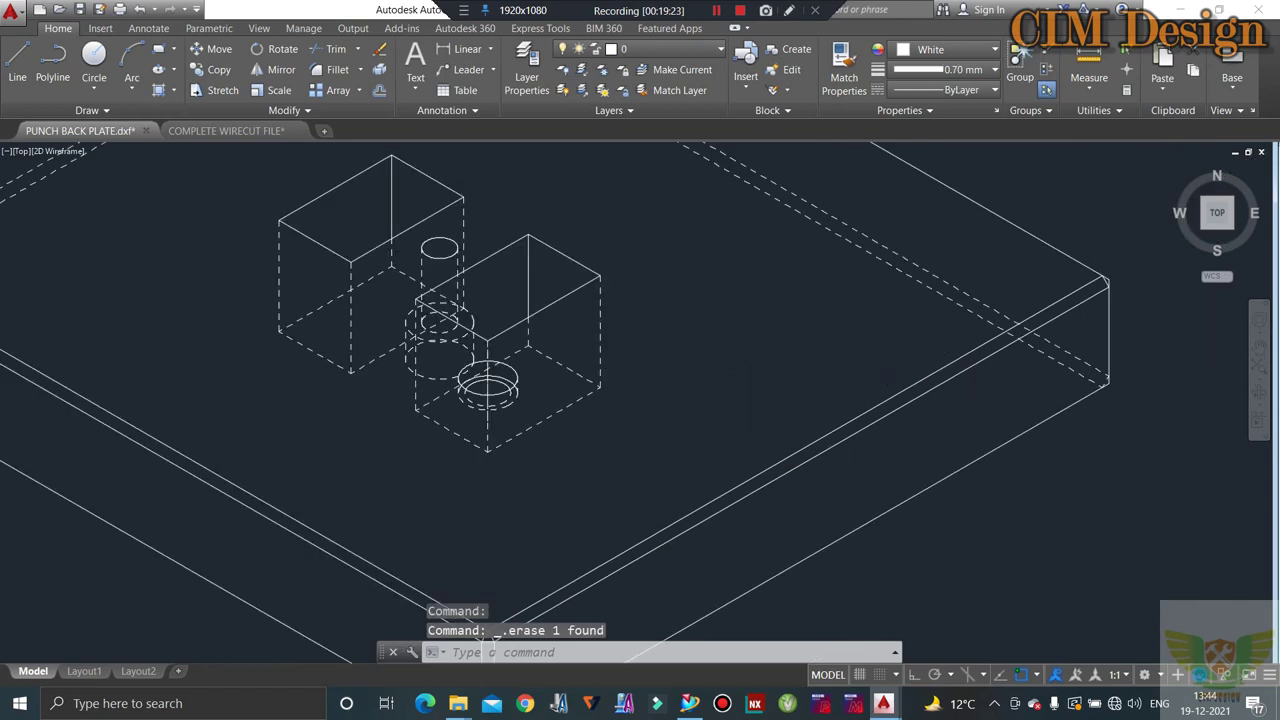
scroll(916, 300, "down", 2)
scroll(972, 300, "down", 1)
scroll(778, 321, "up", 2)
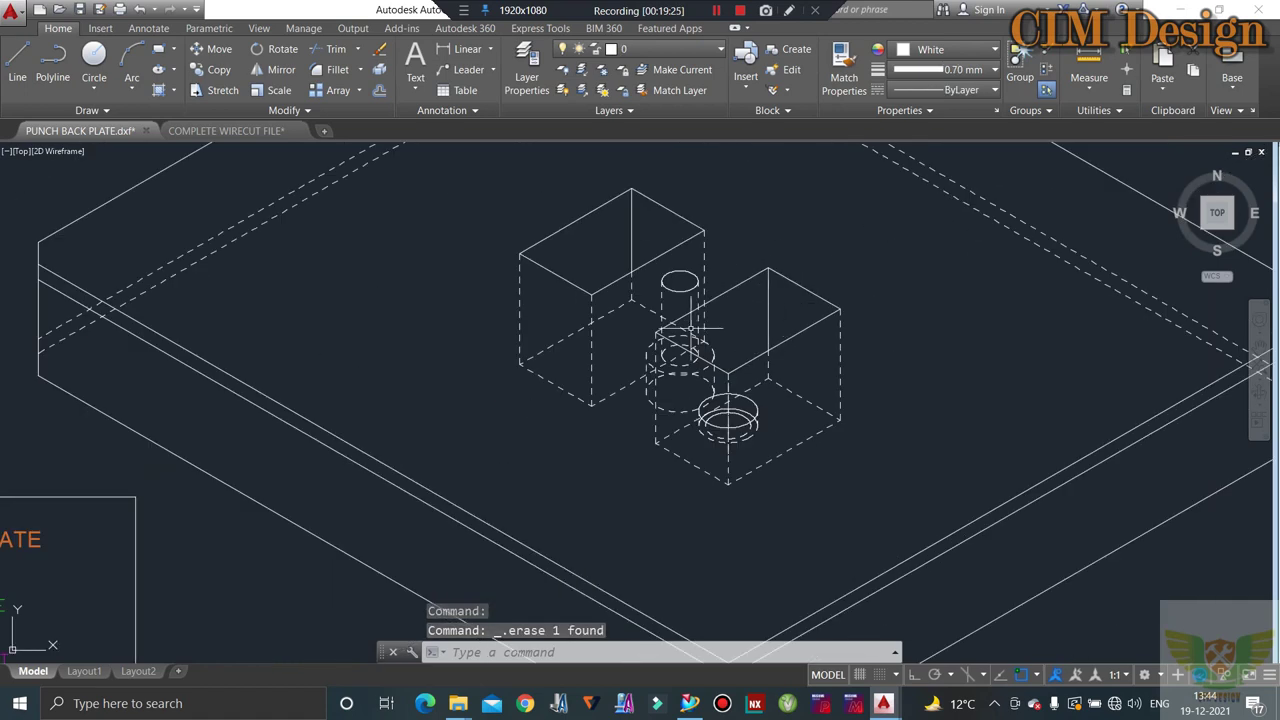
scroll(690, 329, "up", 2)
left_click(657, 410)
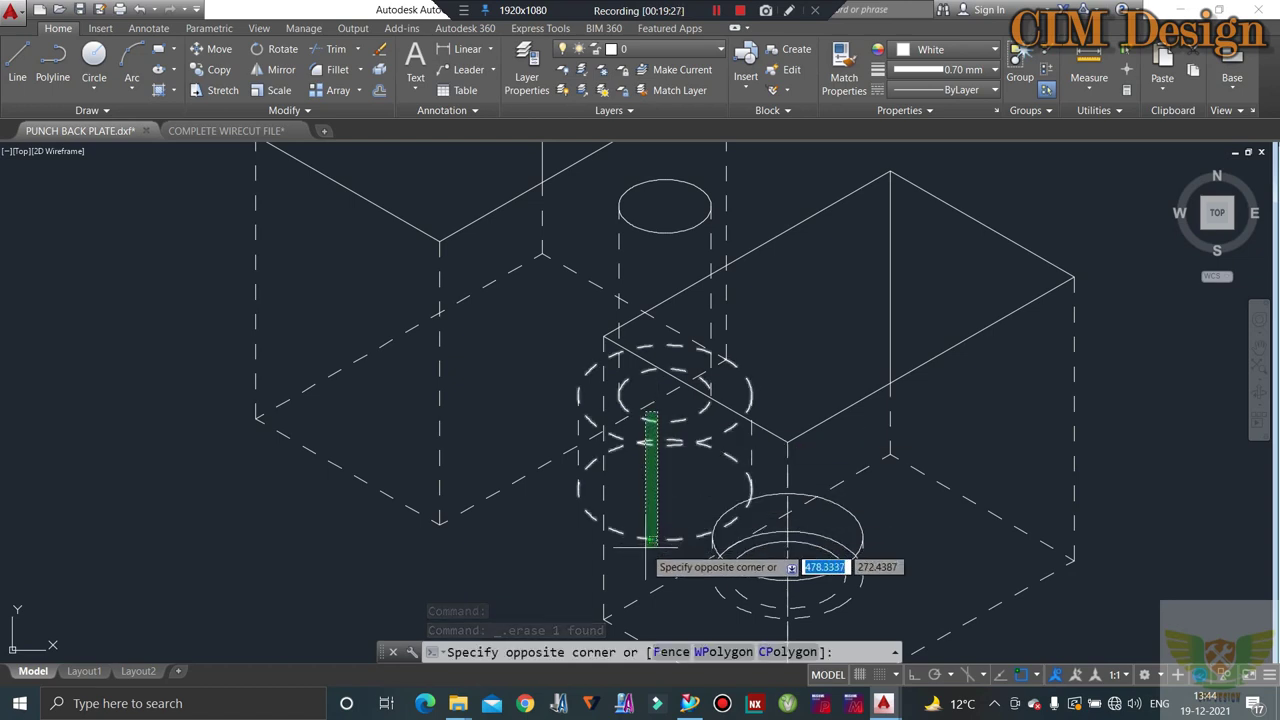
left_click(648, 519)
key("Delete")
- Erase the cylinder's top circle, its side line and the short vertical line
left_click(702, 181)
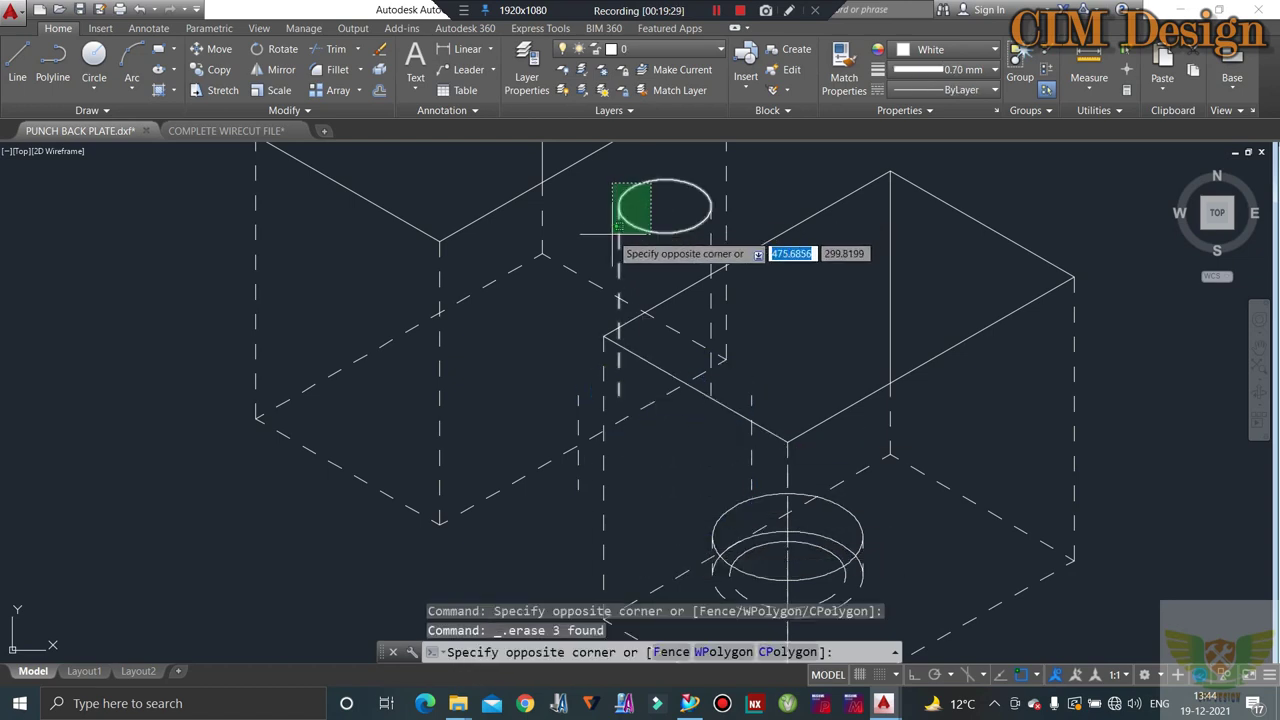
left_click(612, 244)
key("Delete")
left_click(713, 210)
left_click(700, 225)
key("Delete")
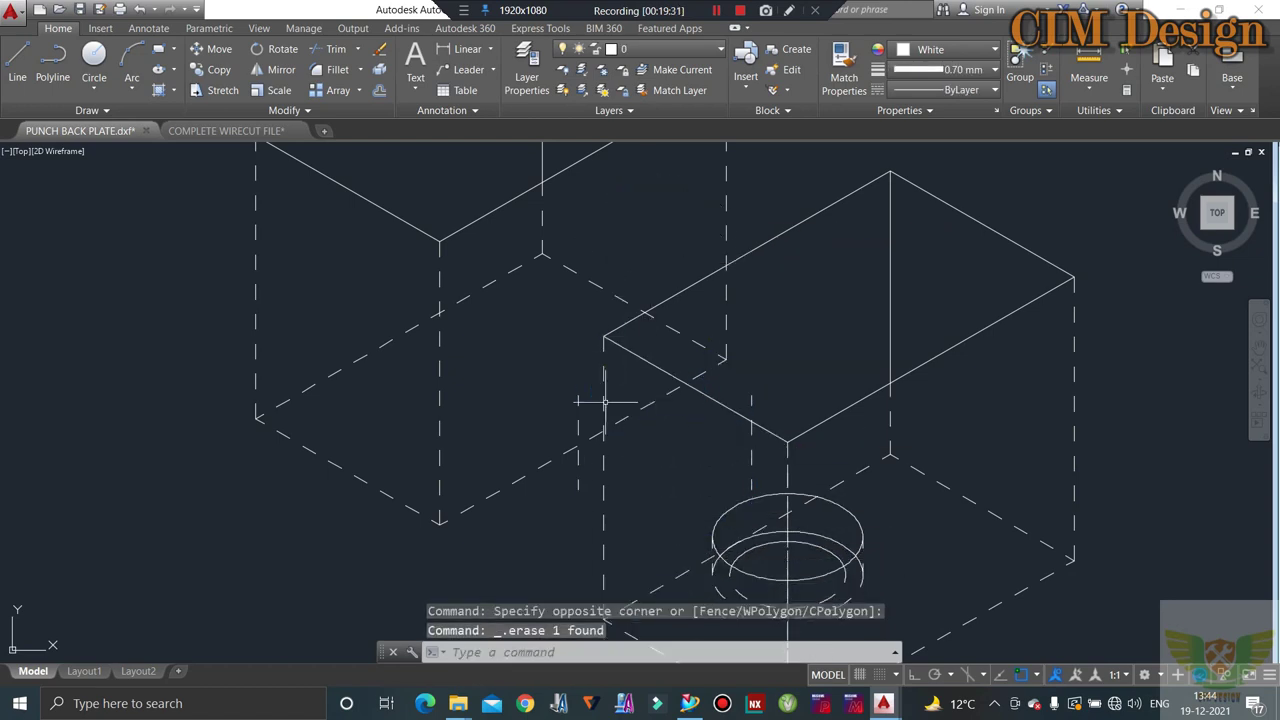
- Erase the cylinder's top ellipses, the remaining arc and dashed bits
left_click(583, 405)
scroll(715, 440, "down", 2)
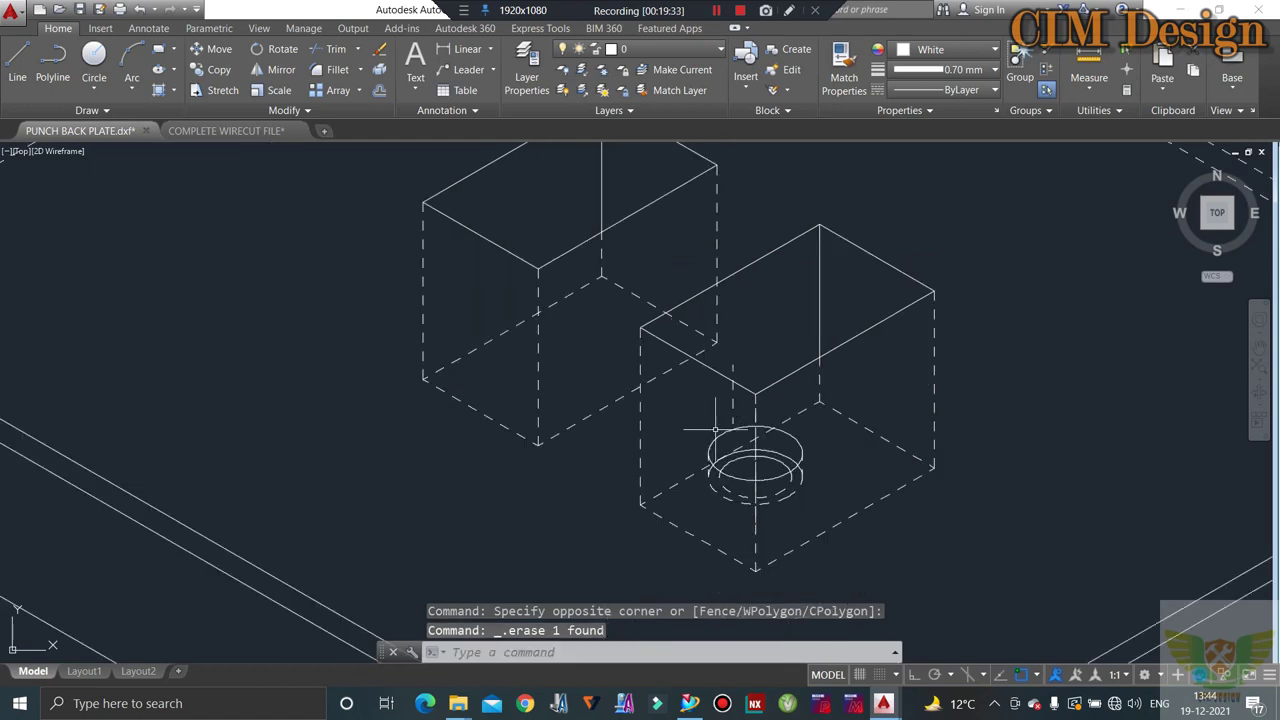
scroll(700, 430, "up", 4)
left_click(713, 548)
key("Delete")
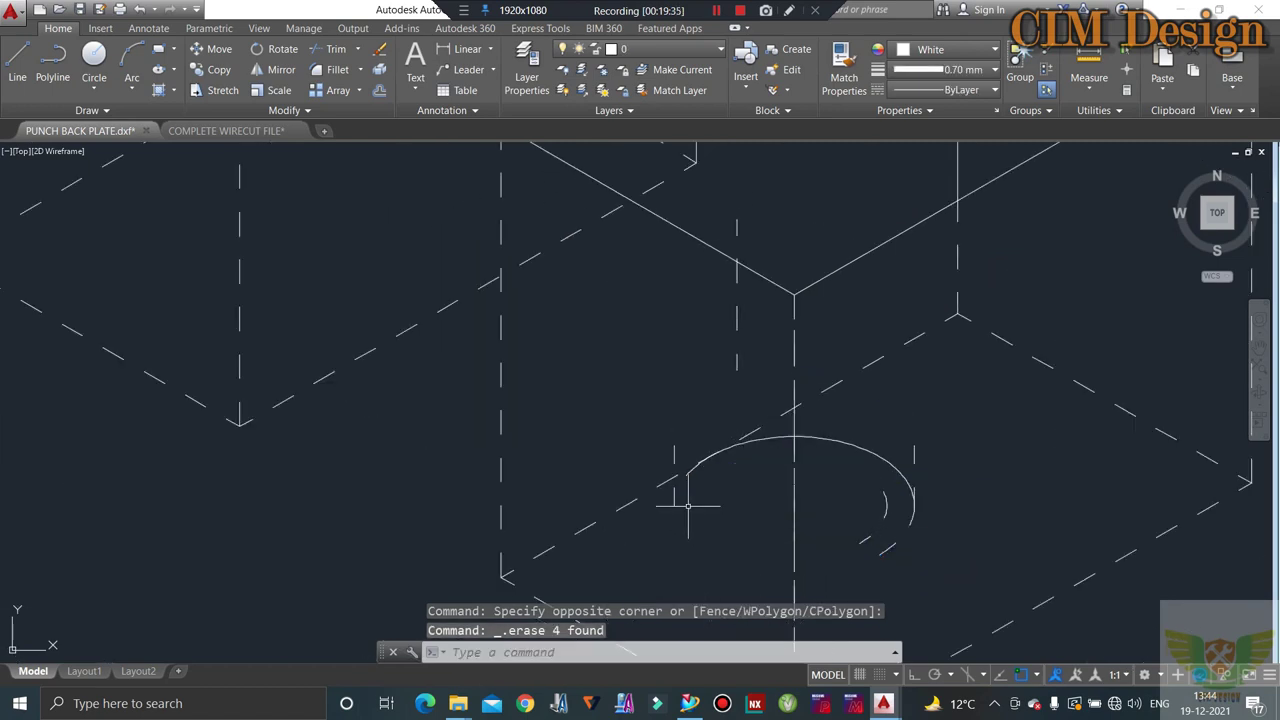
left_click(665, 495)
left_click(678, 516)
left_click(928, 430)
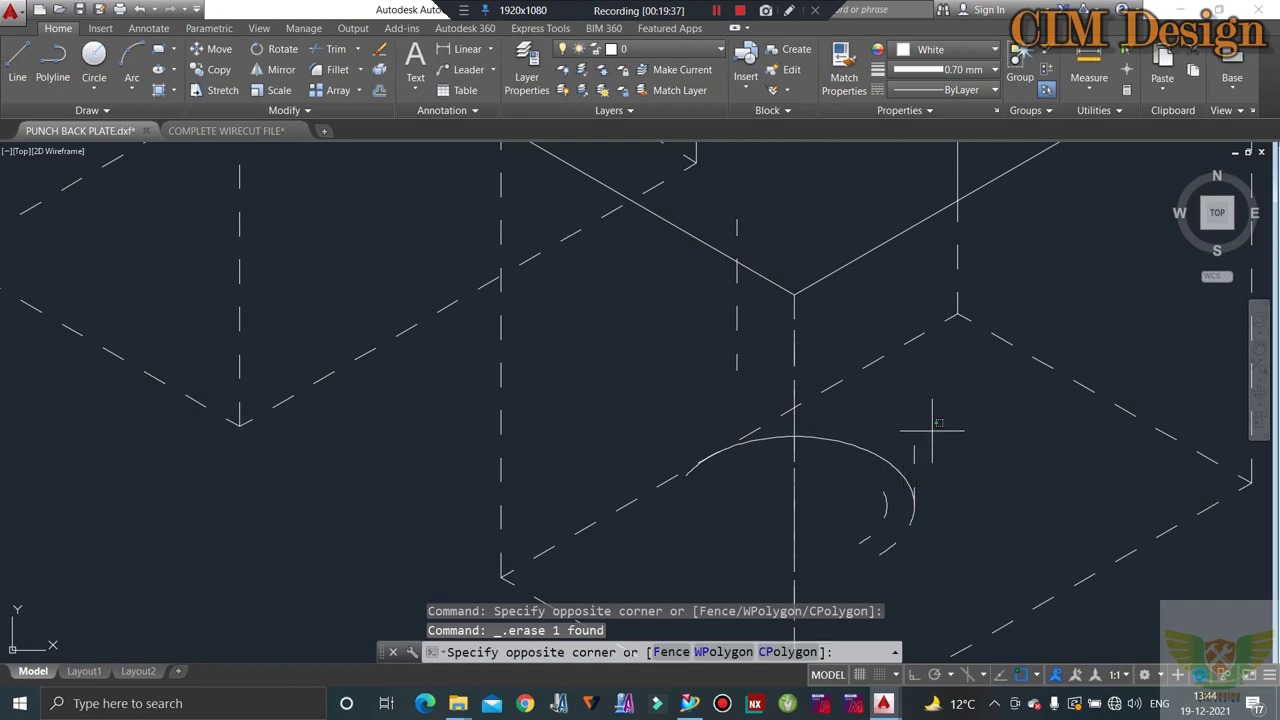
left_click(863, 562)
key("Delete")
- Erase the last leftover line on the pocket block
left_click(760, 306)
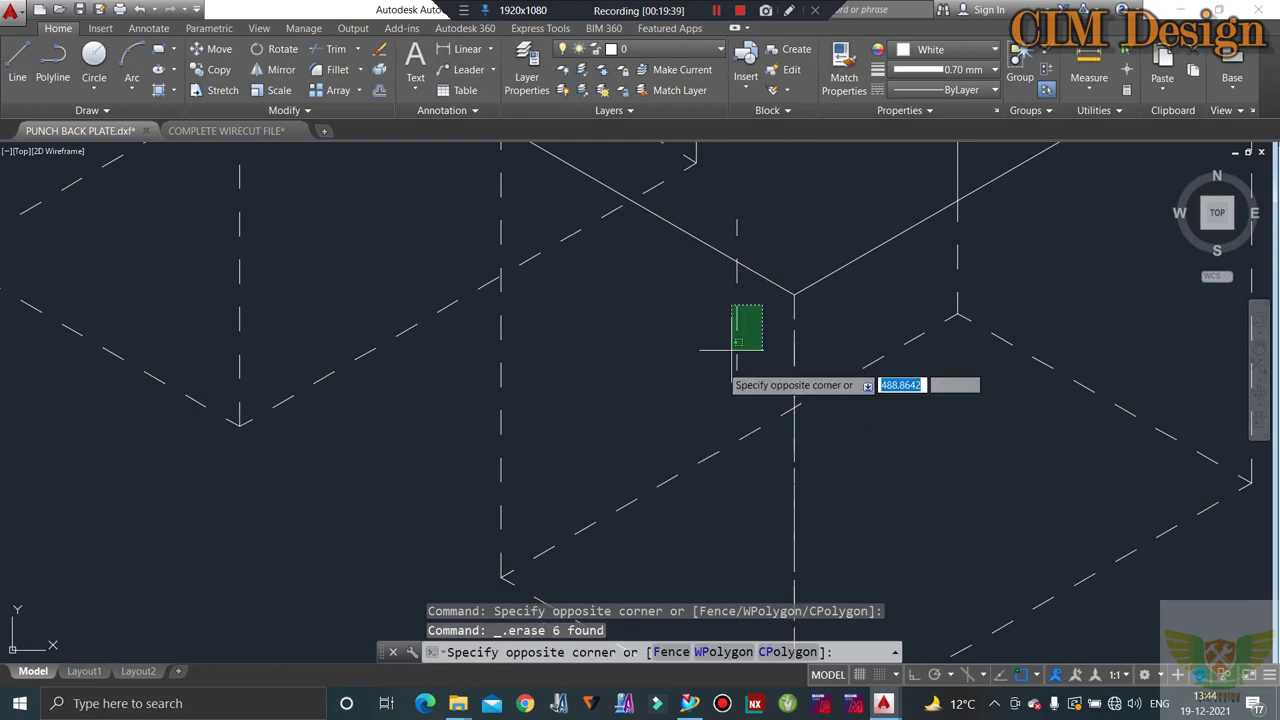
left_click(668, 438)
key("Delete")
scroll(750, 316, "down", 2)
scroll(740, 290, "down", 2)
scroll(715, 251, "down", 1)
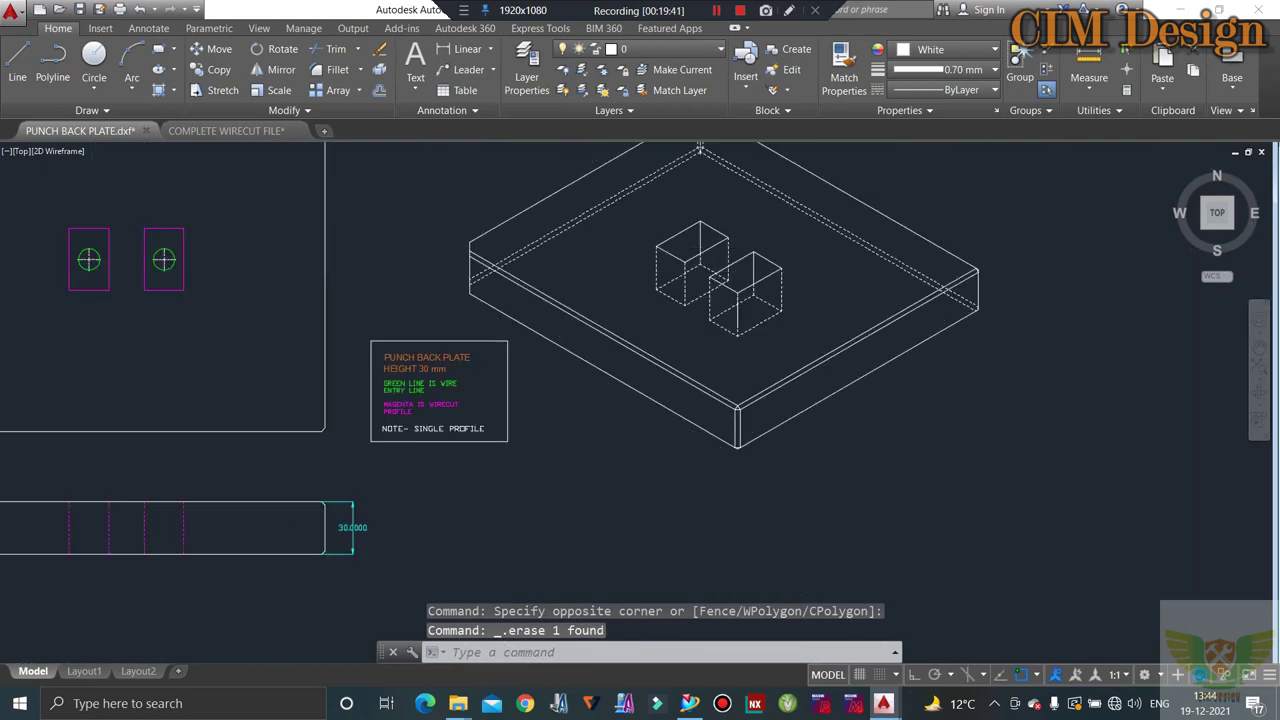
scroll(640, 246, "down", 1)
scroll(728, 237, "down", 1)
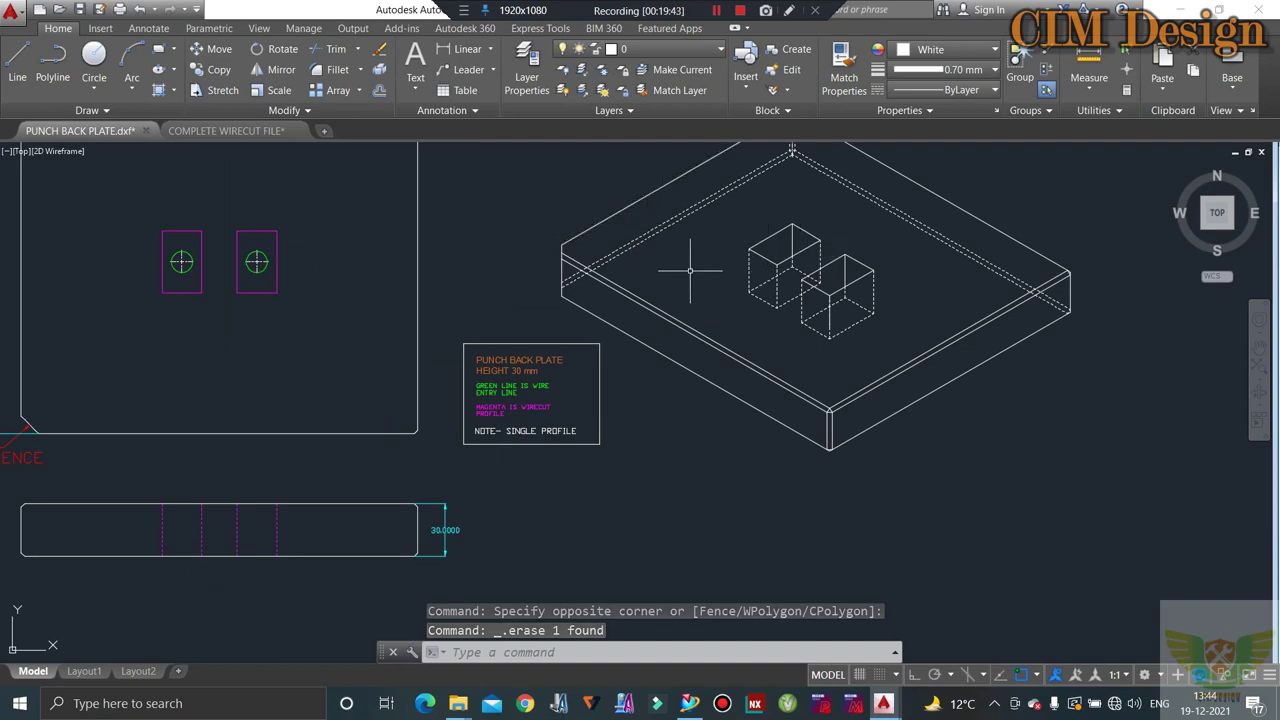
scroll(566, 252, "up", 2)
scroll(760, 245, "down", 2)
scroll(901, 255, "up", 2)
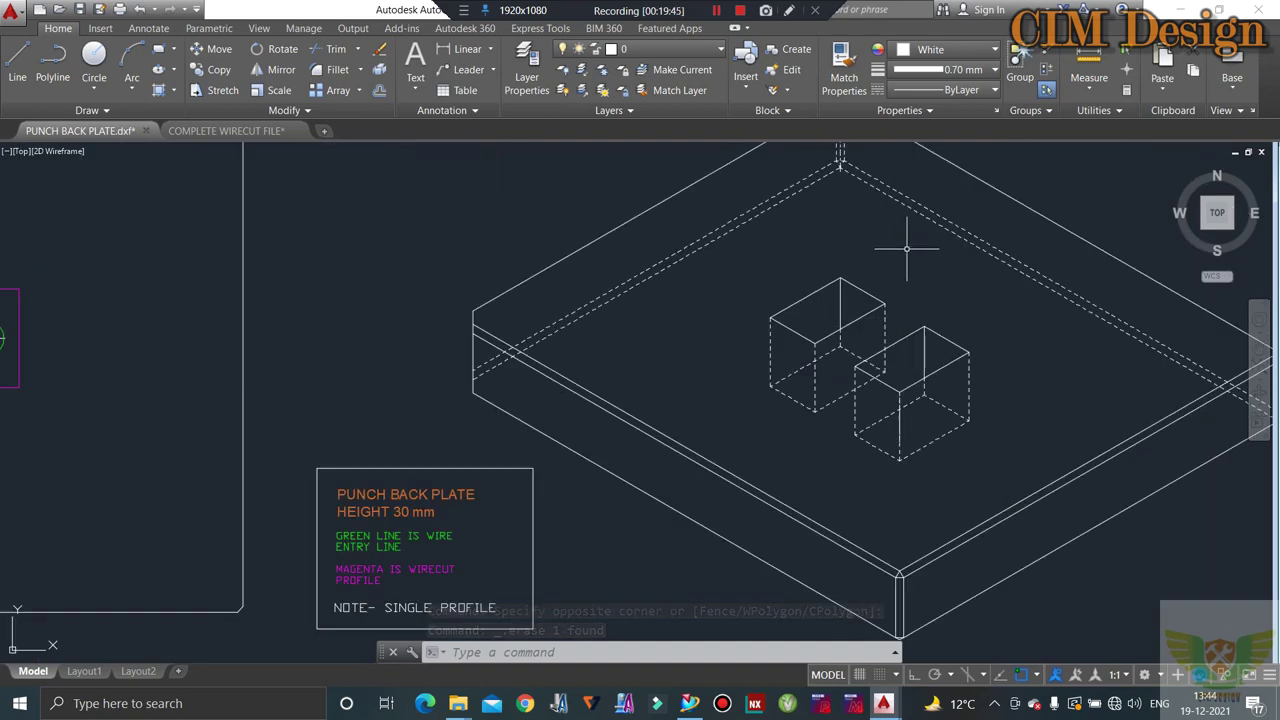
scroll(907, 249, "down", 2)
scroll(870, 220, "up", 3)
scroll(901, 167, "down", 2)
scroll(929, 194, "up", 3)
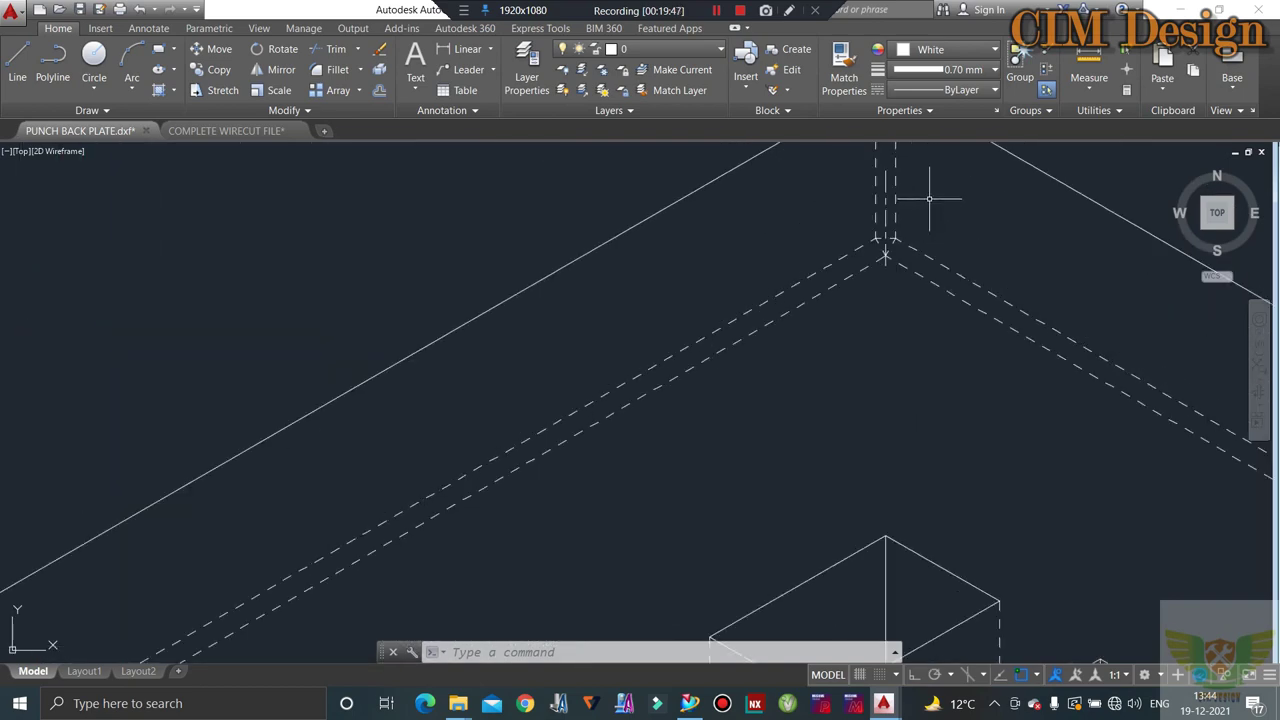
- Erase the dashed lines at the plate corner, then undo that erase
left_click(929, 194)
left_click(779, 346)
key("Delete")
scroll(898, 210, "down", 5)
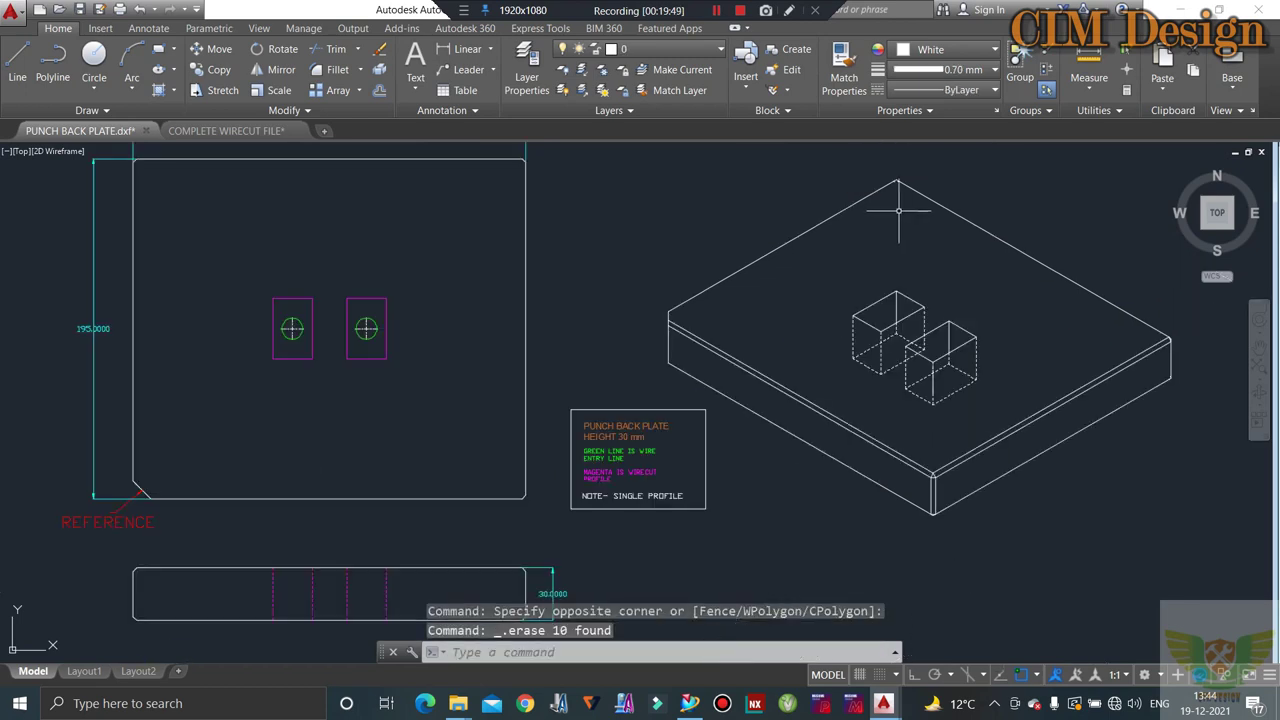
key("ctrl+z")
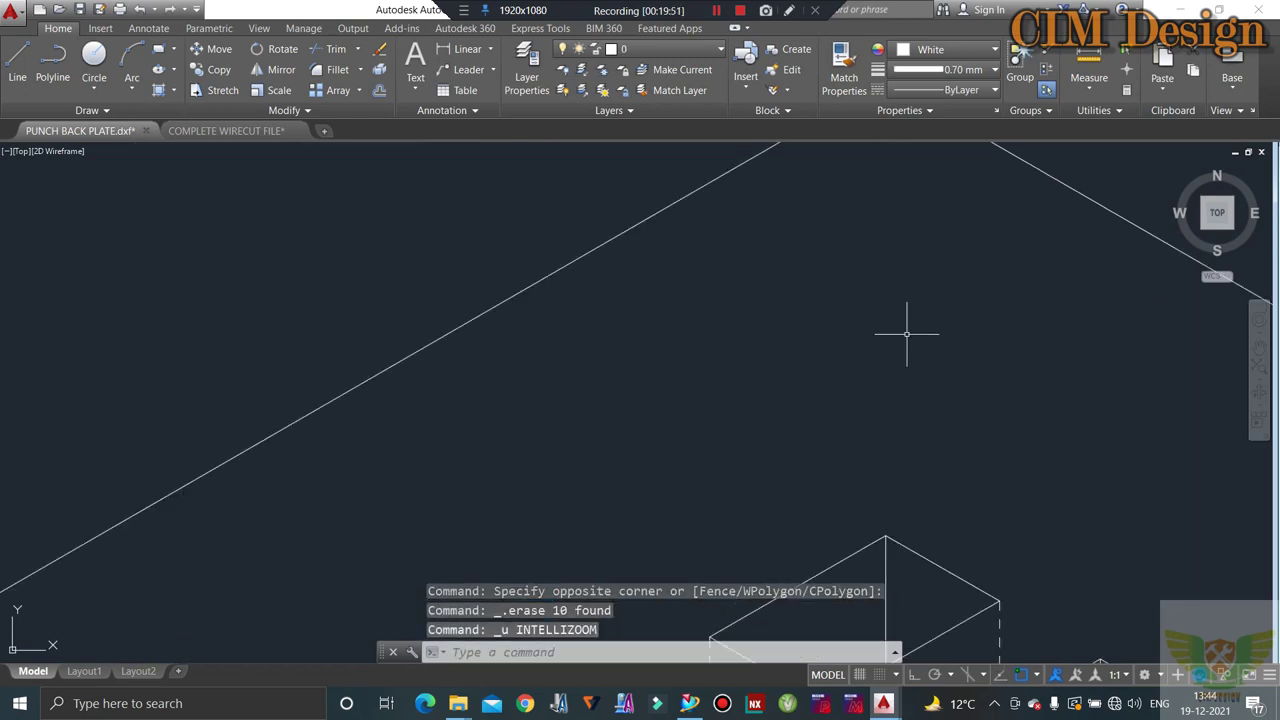
key("ctrl+z")
key("ctrl+z")
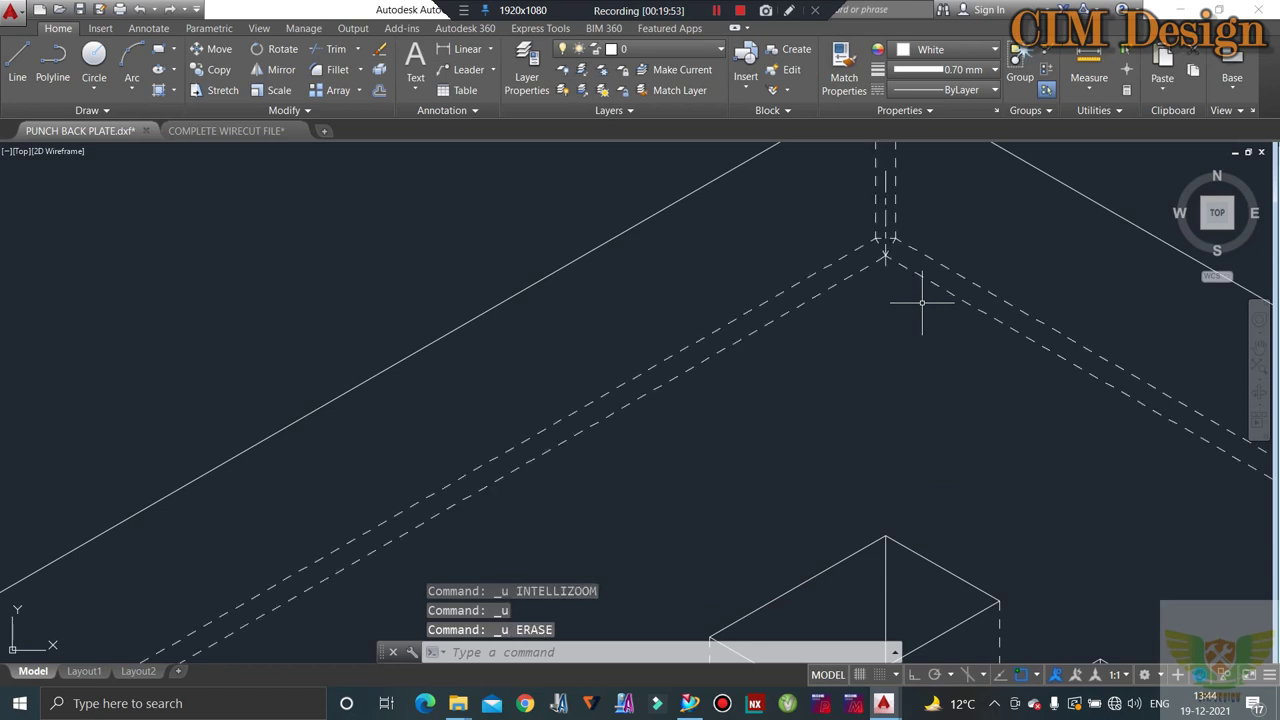
- Delete only the vertical centre line at the plate's back corner
scroll(914, 284, "down", 3)
scroll(916, 275, "up", 3)
scroll(900, 320, "up", 2)
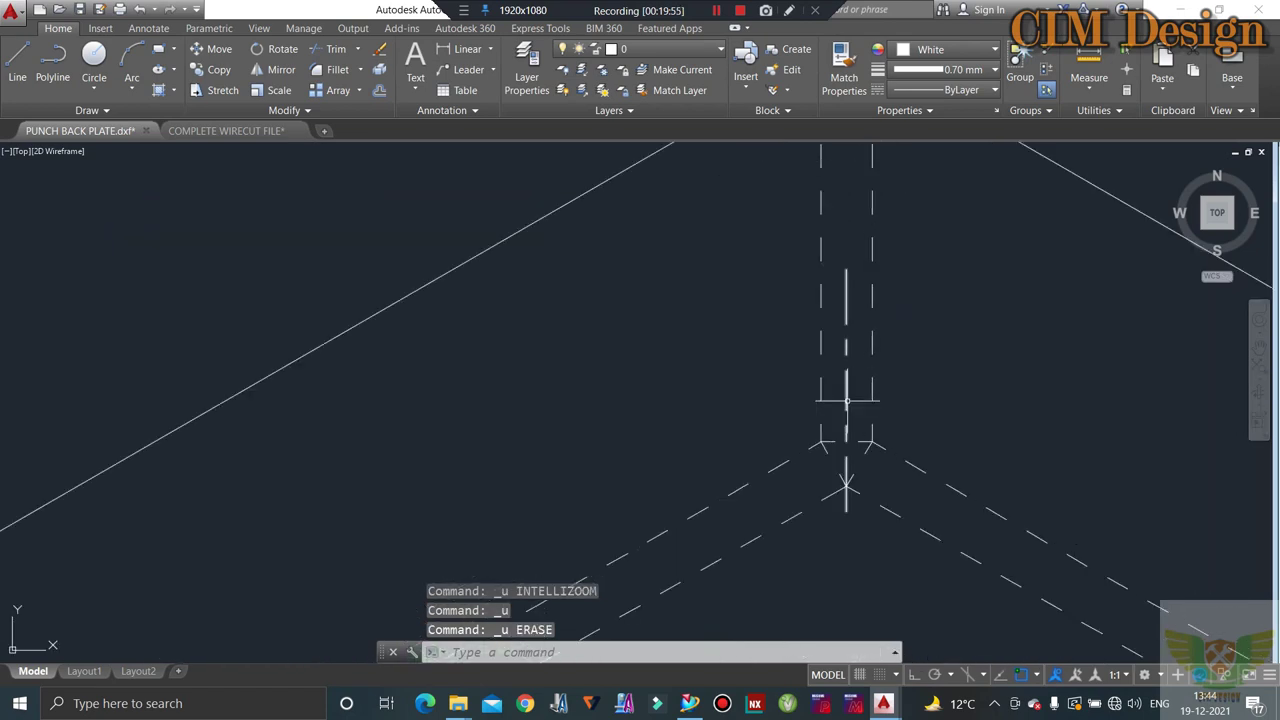
left_click(846, 400)
key("Delete")
scroll(842, 400, "down", 3)
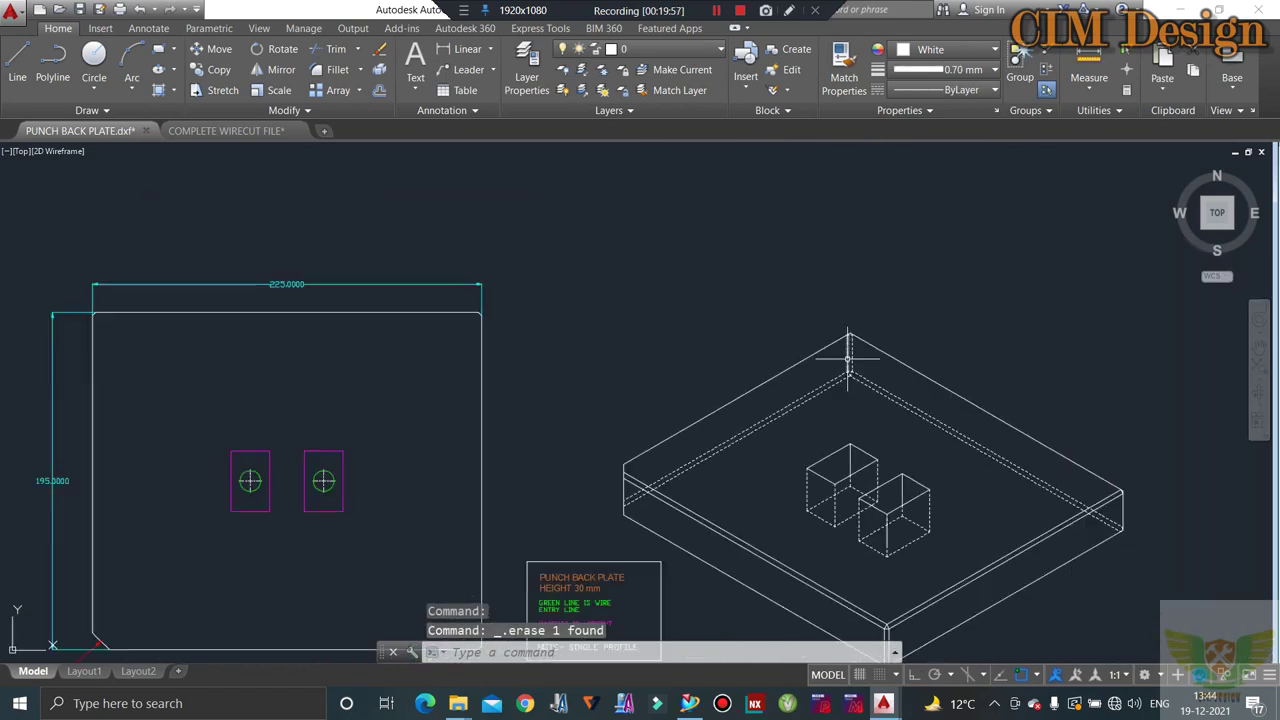
scroll(840, 375, "down", 2)
scroll(696, 532, "up", 4)
scroll(726, 386, "down", 4)
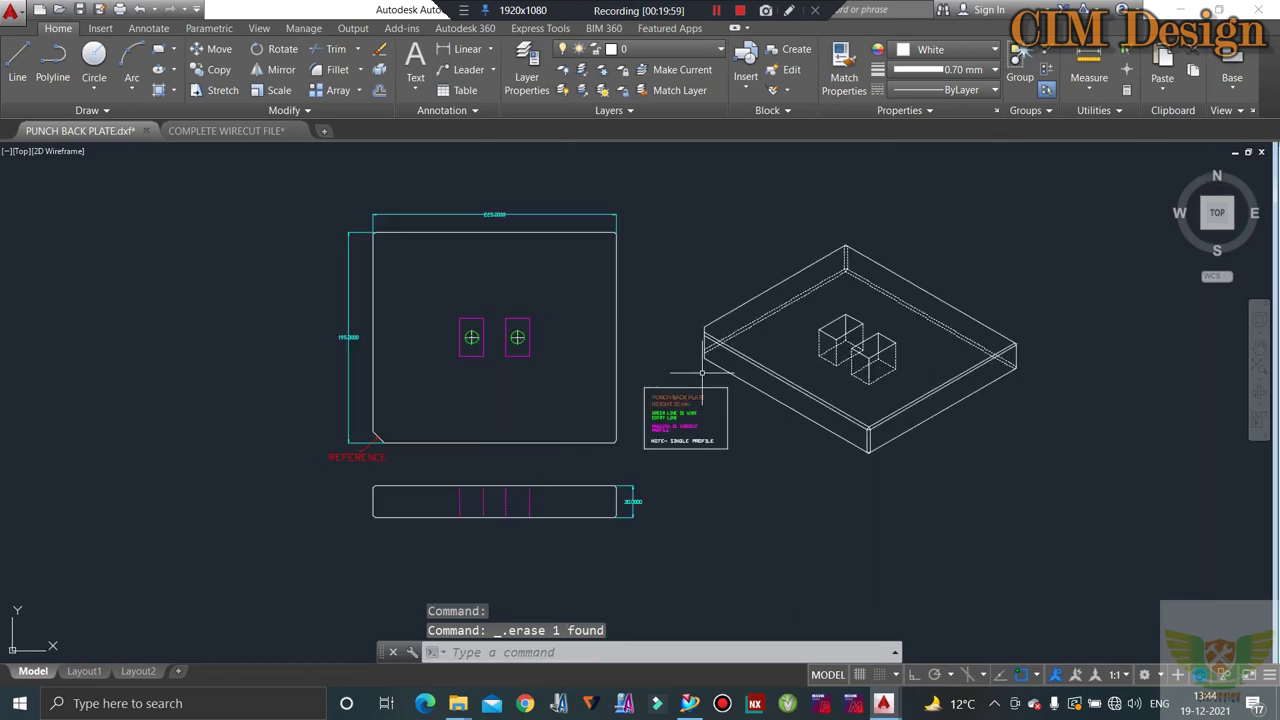
scroll(680, 365, "down", 3)
- Draw a rectangle around all views and offset it 5 mm outward for a double border
left_click(158, 49)
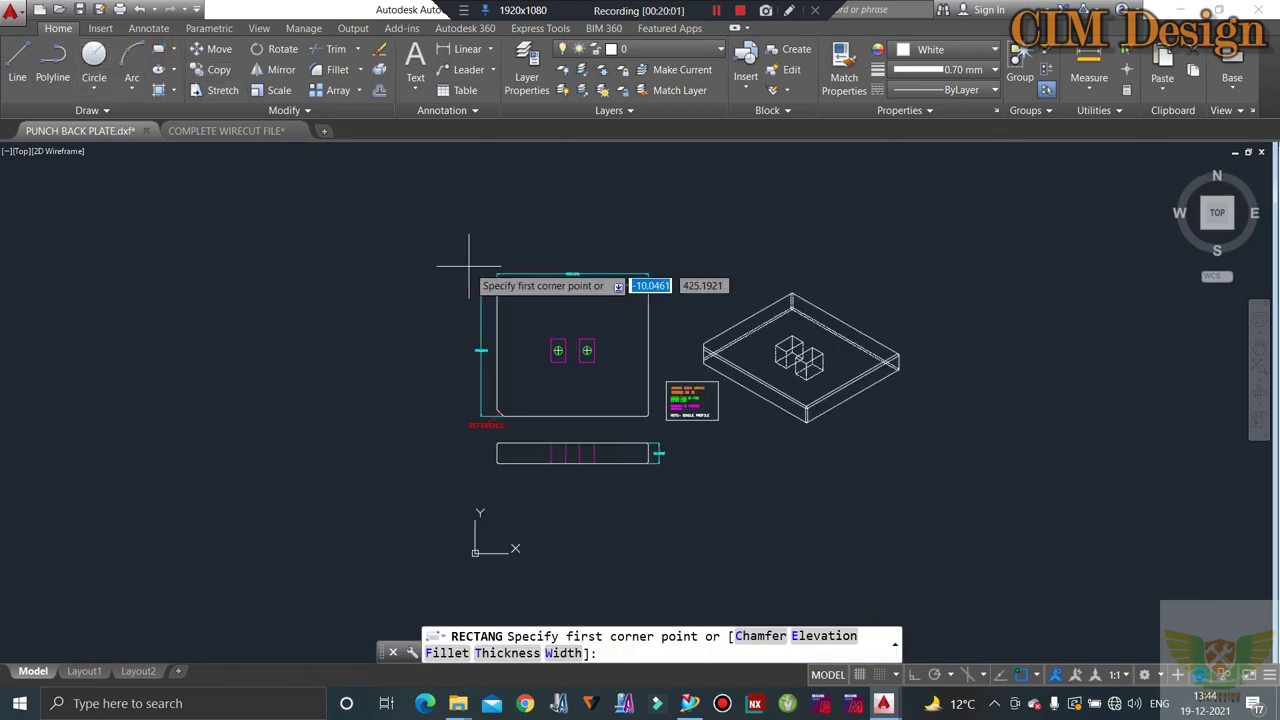
left_click(451, 257)
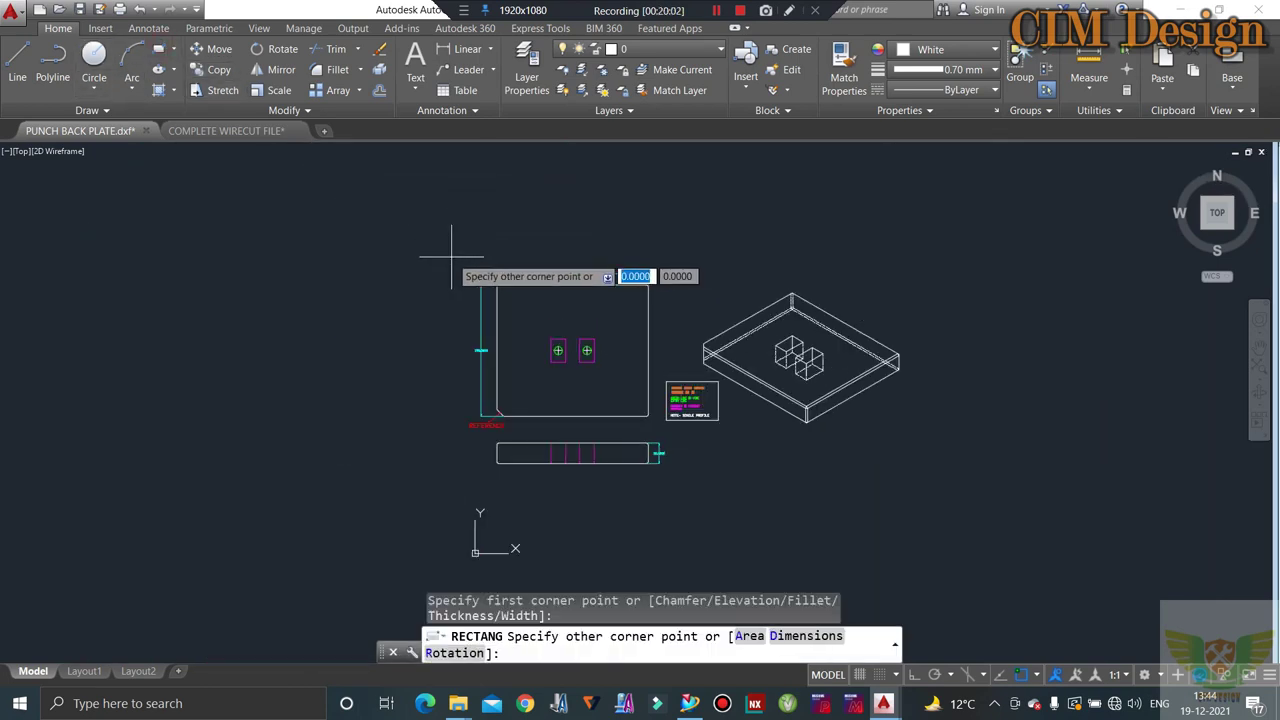
left_click(918, 494)
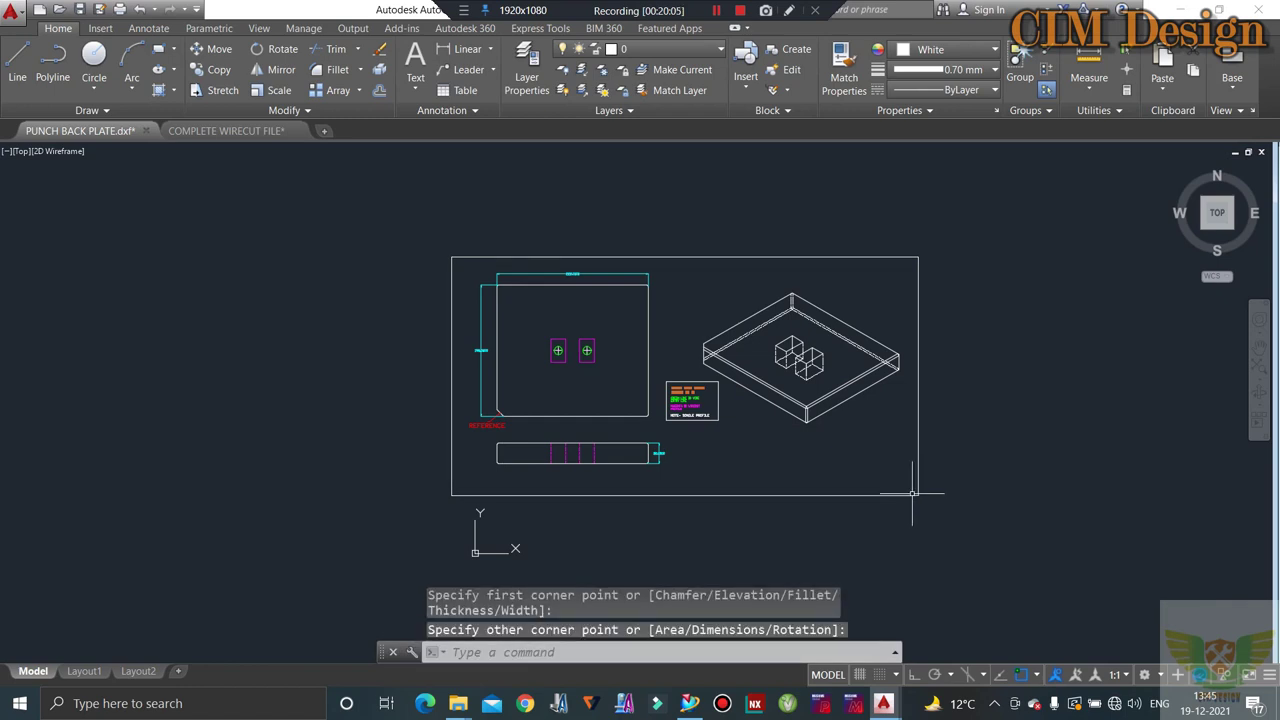
type("o")
key("Return")
type("5")
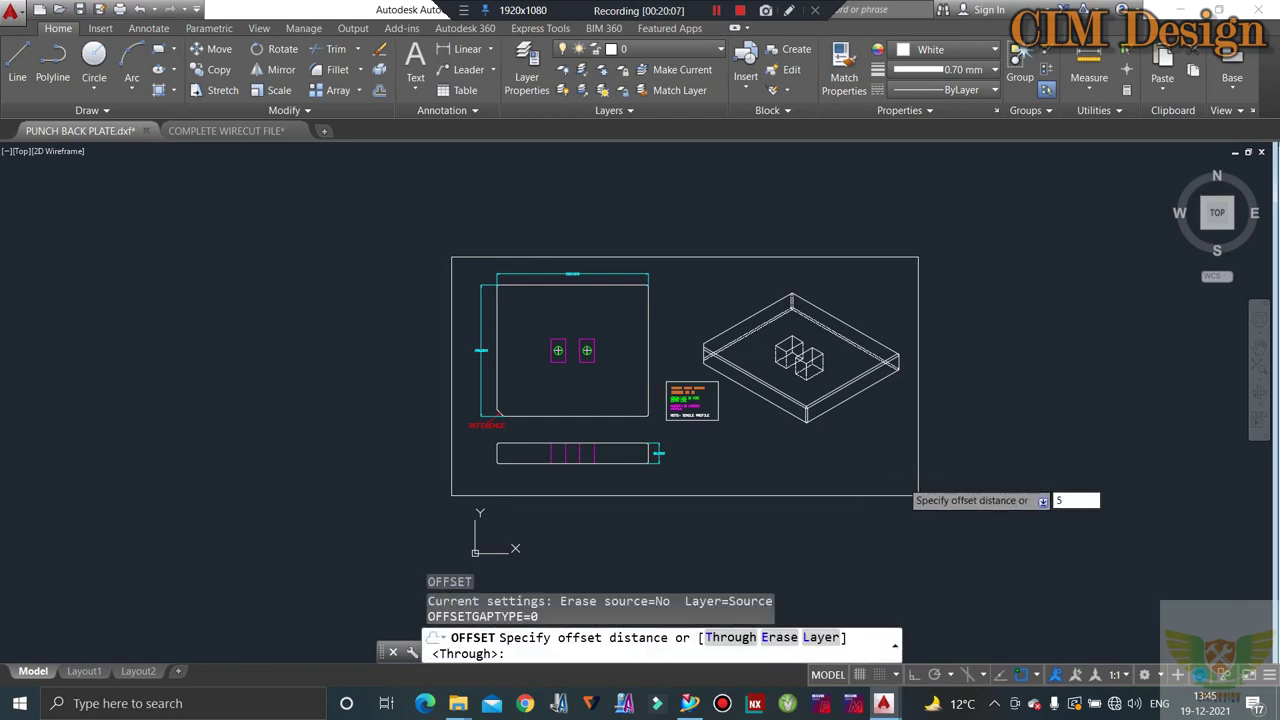
key("Return")
left_click(849, 263)
left_click(849, 257)
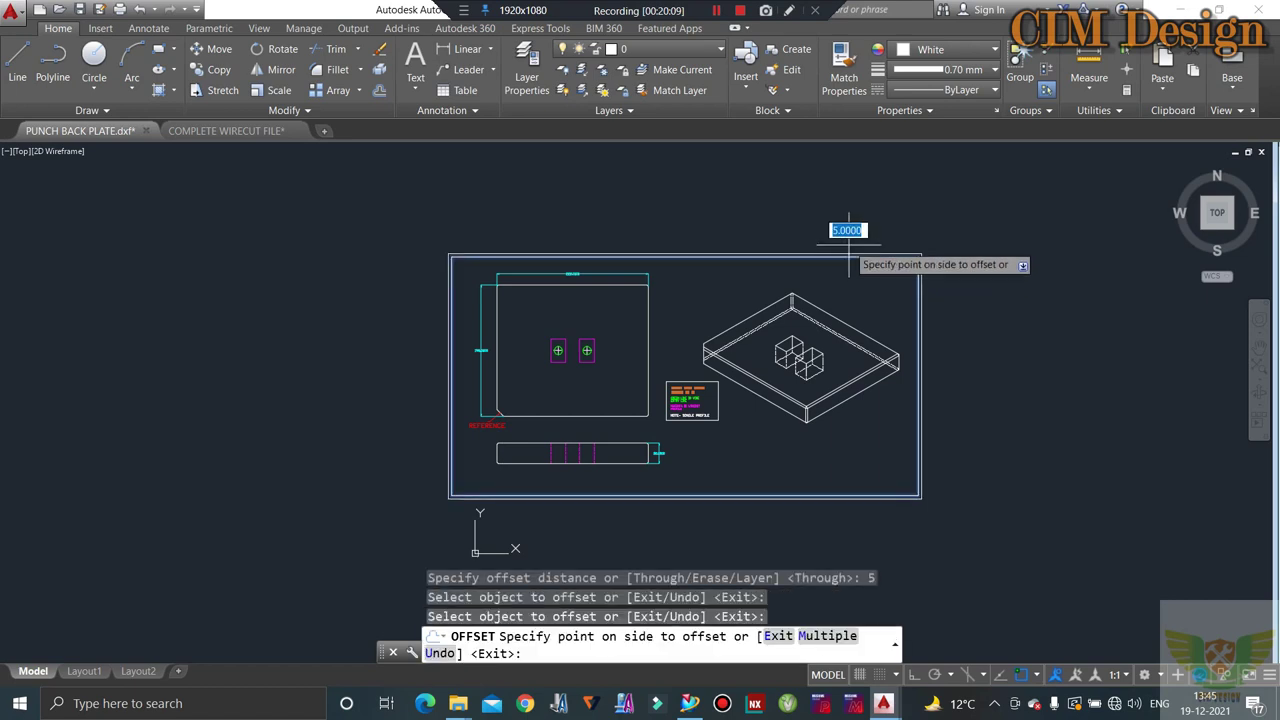
left_click(849, 263)
key("Escape")
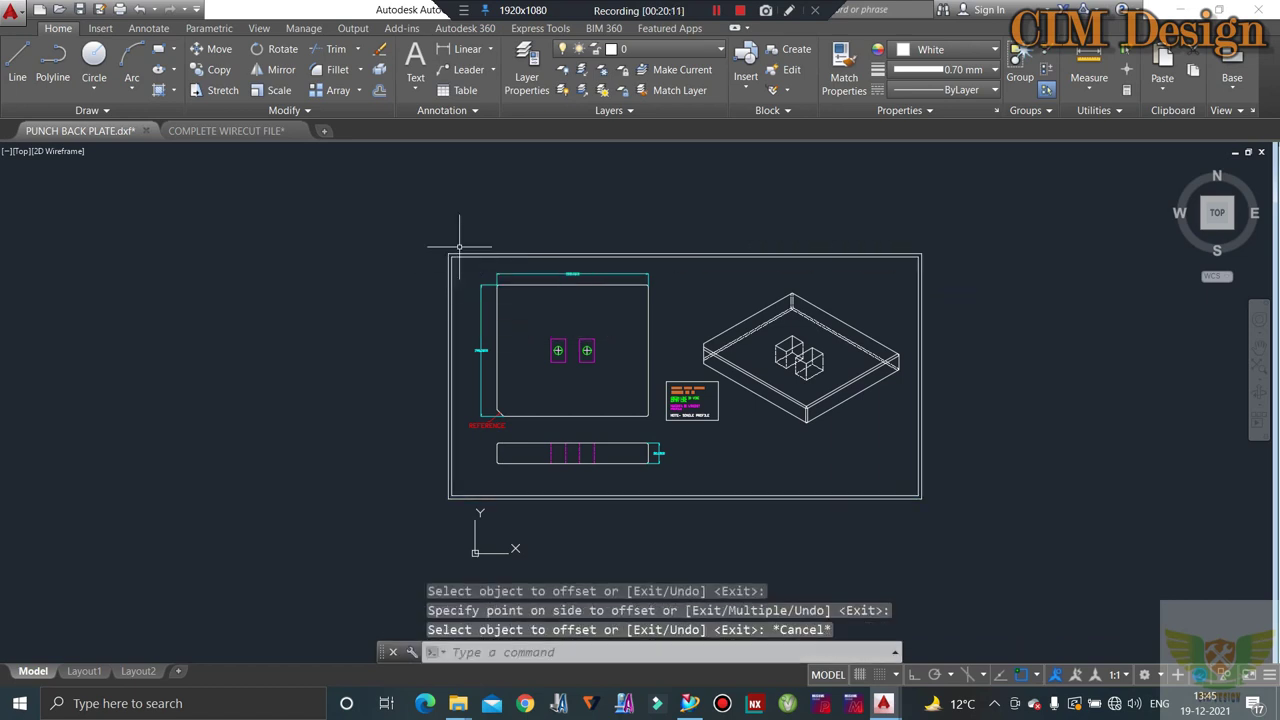
- Change the outer border rectangle's colour to blue
left_click(459, 245)
left_click(443, 271)
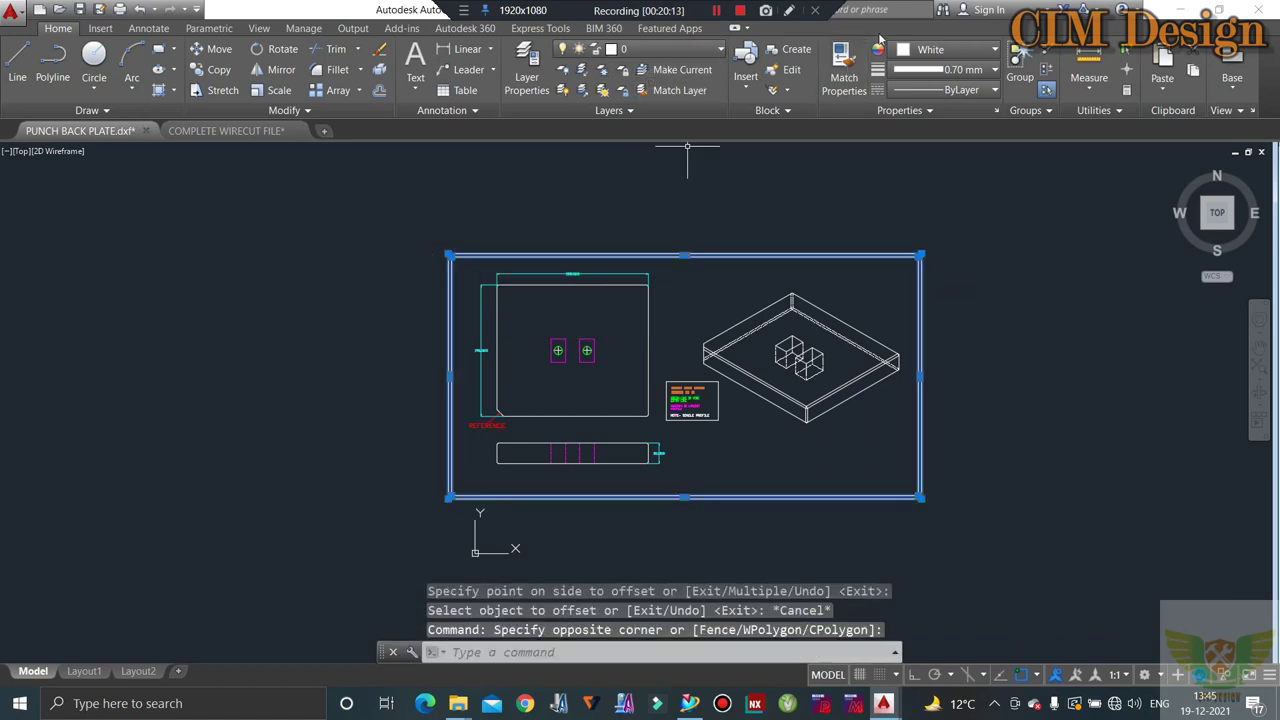
left_click(945, 49)
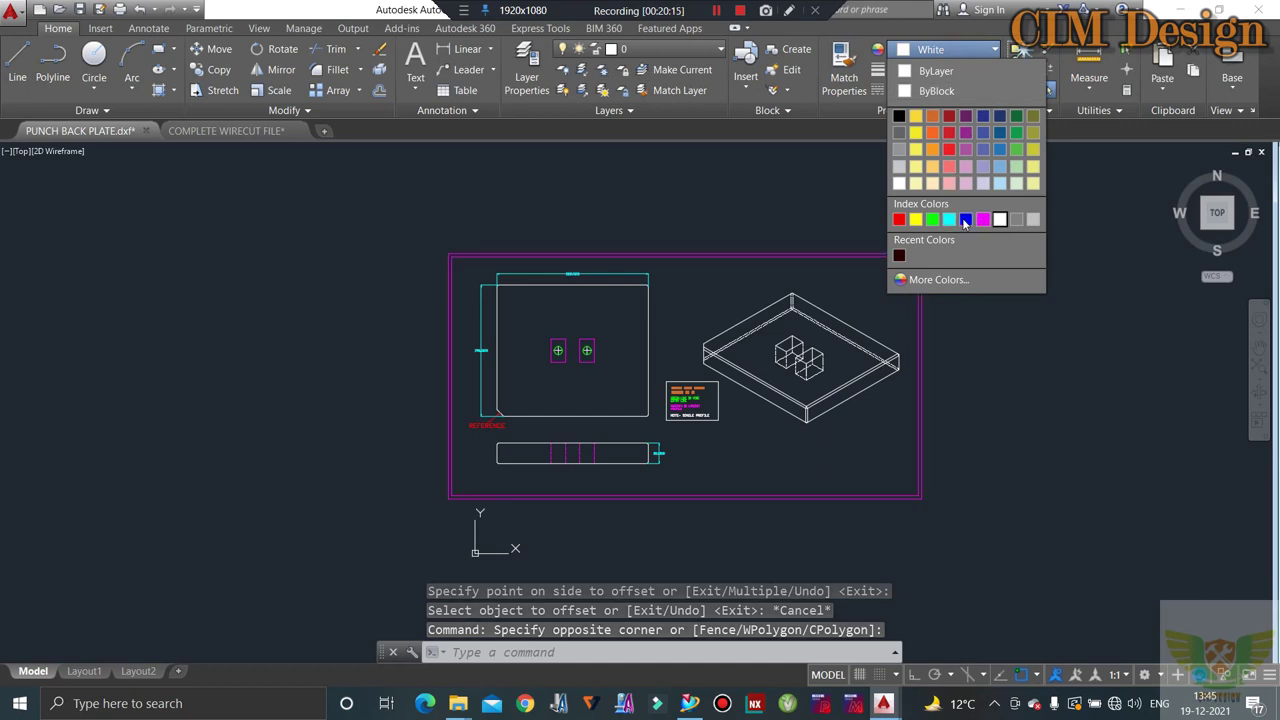
left_click(966, 219)
key("Escape")
key("Escape")
scroll(807, 410, "up", 2)
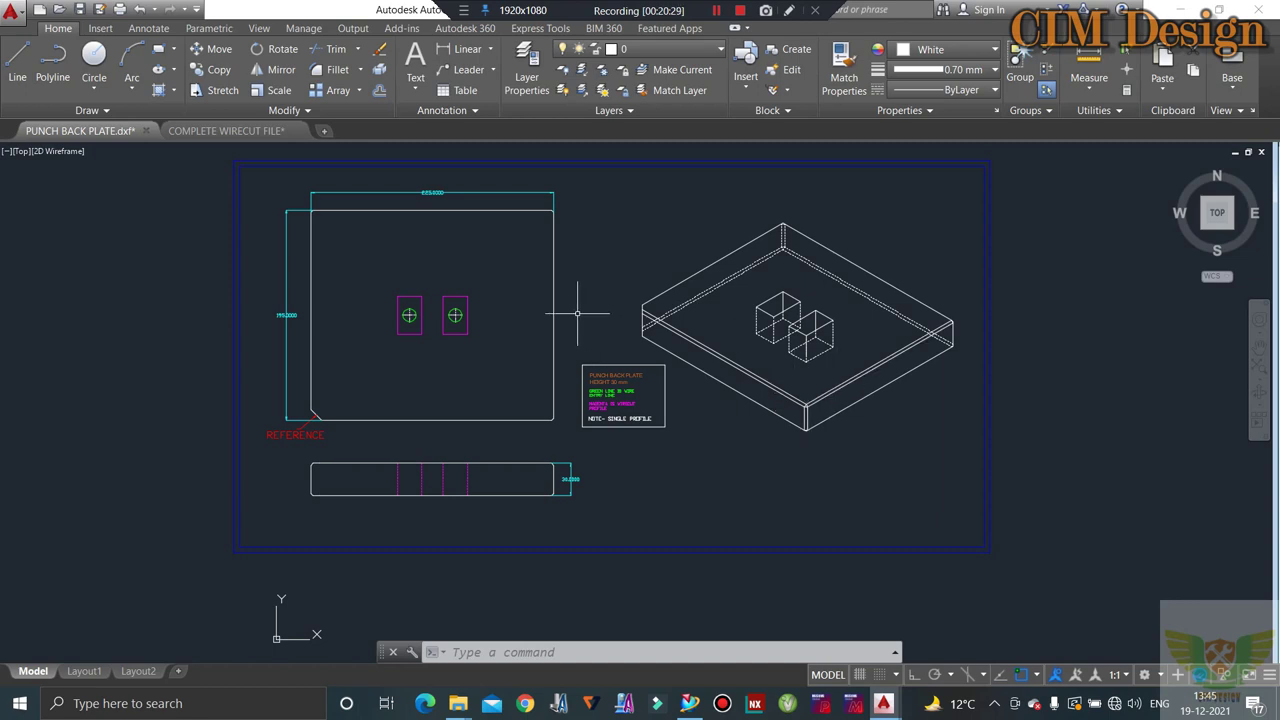
scroll(376, 297, "down", 2)
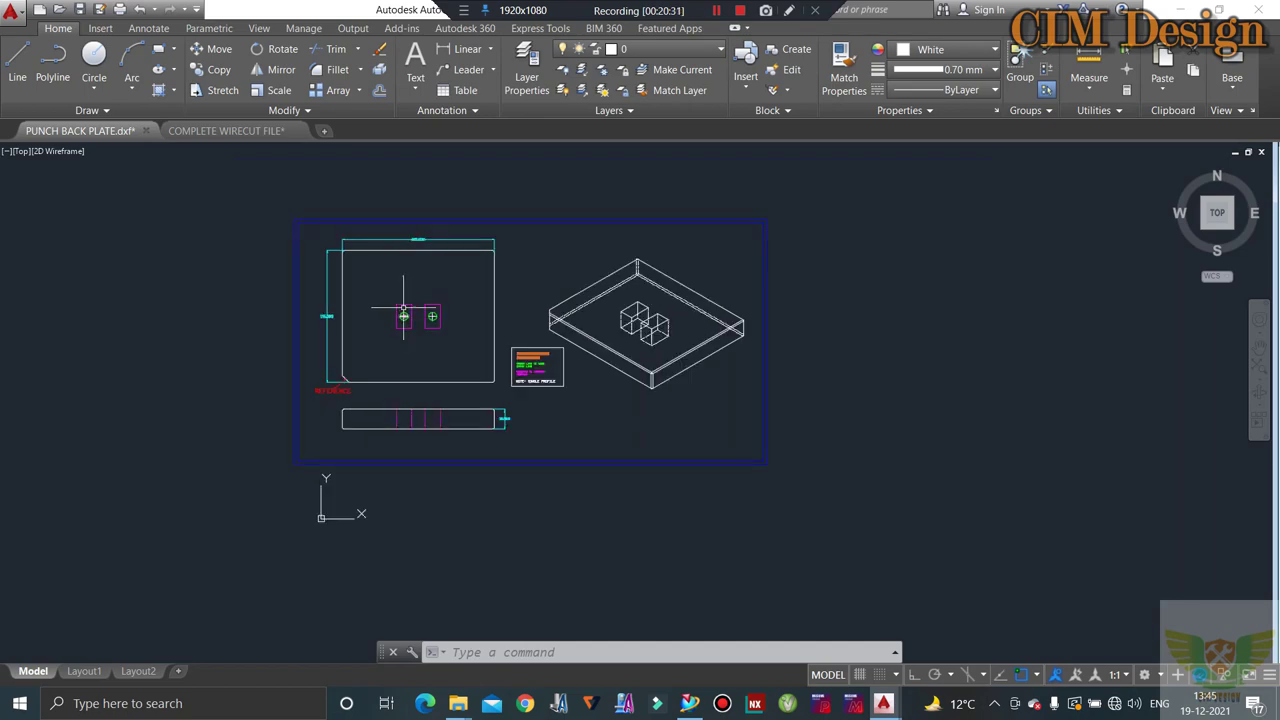
scroll(380, 271, "up", 6)
scroll(573, 435, "down", 4)
scroll(536, 458, "up", 2)
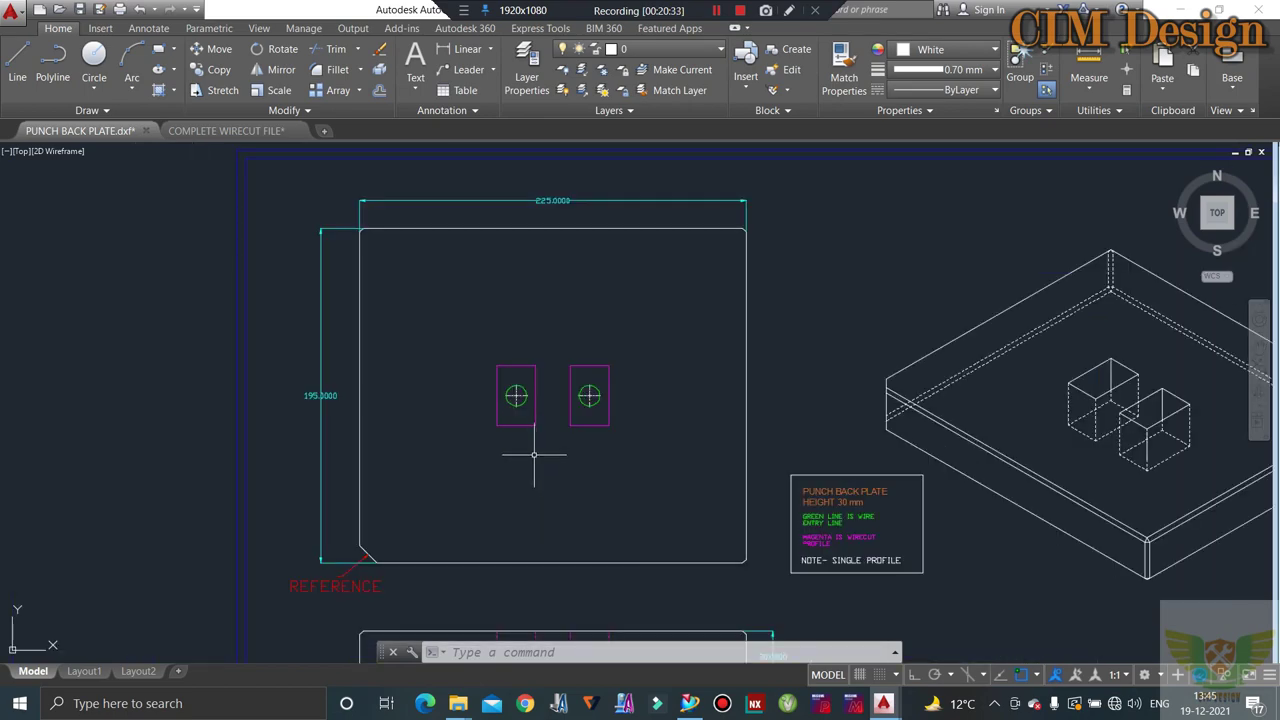
scroll(532, 431, "up", 2)
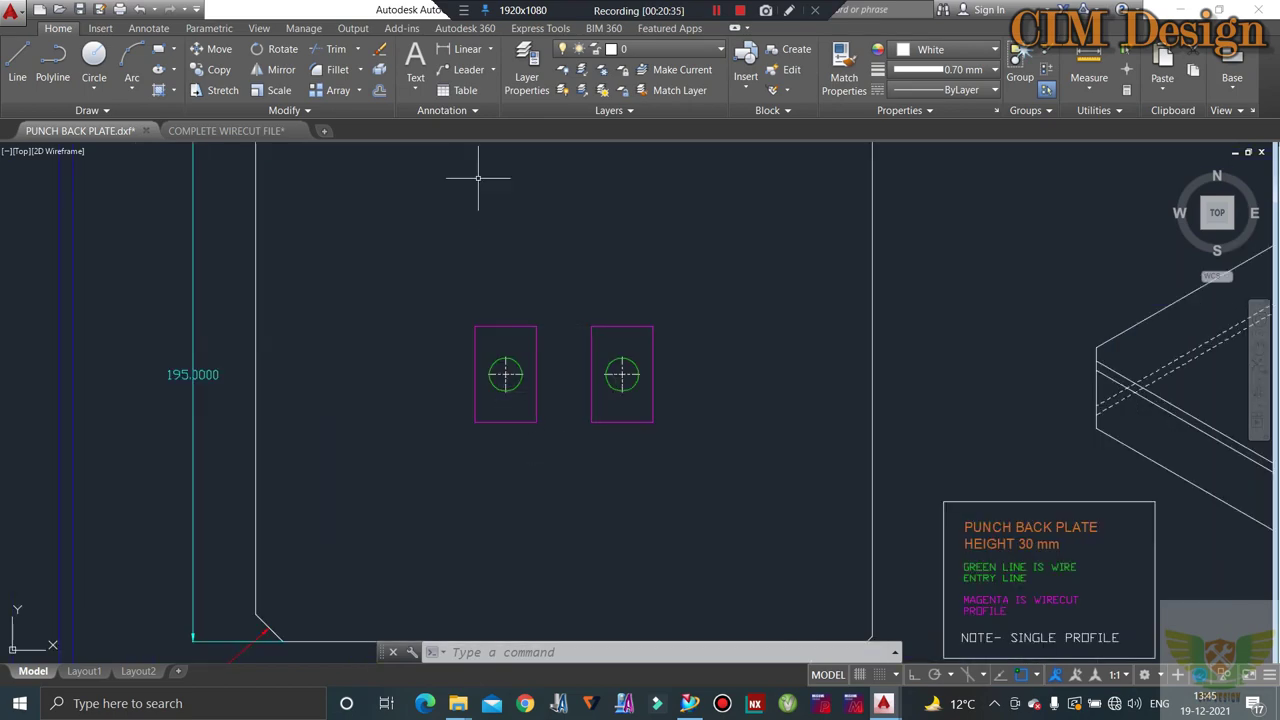
left_click(17, 64)
scroll(590, 470, "up", 2)
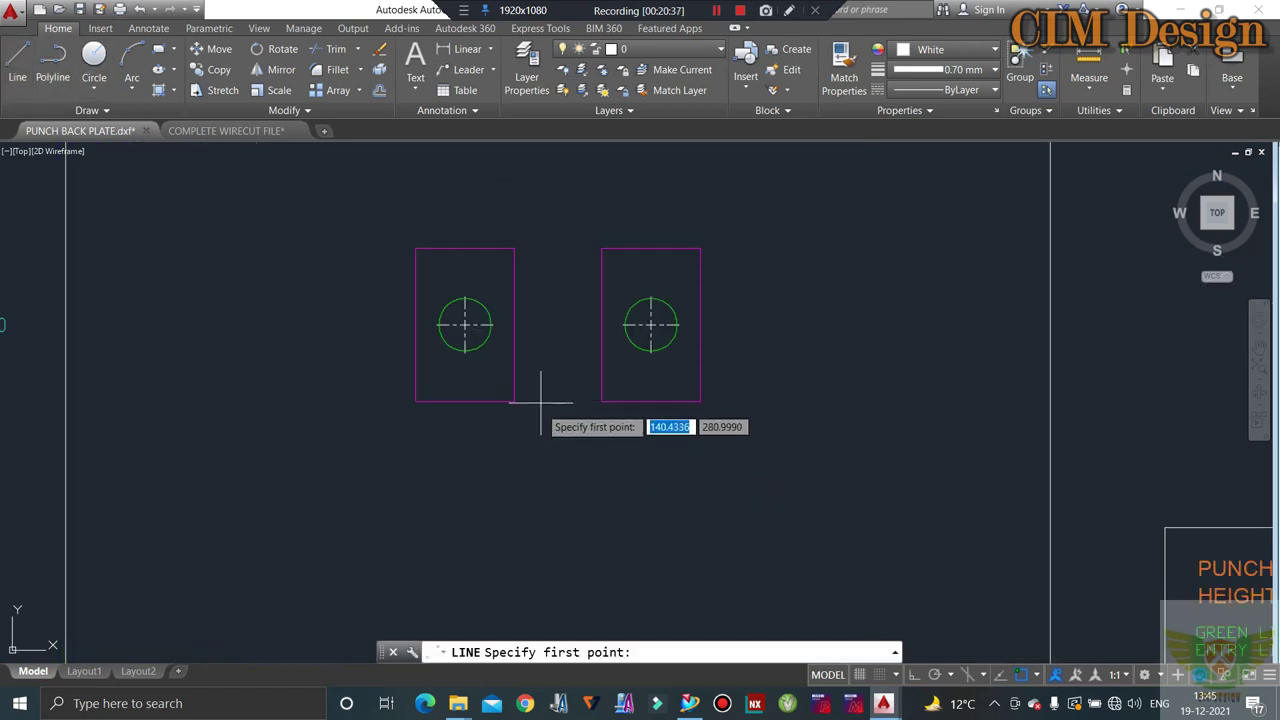
left_click(514, 325)
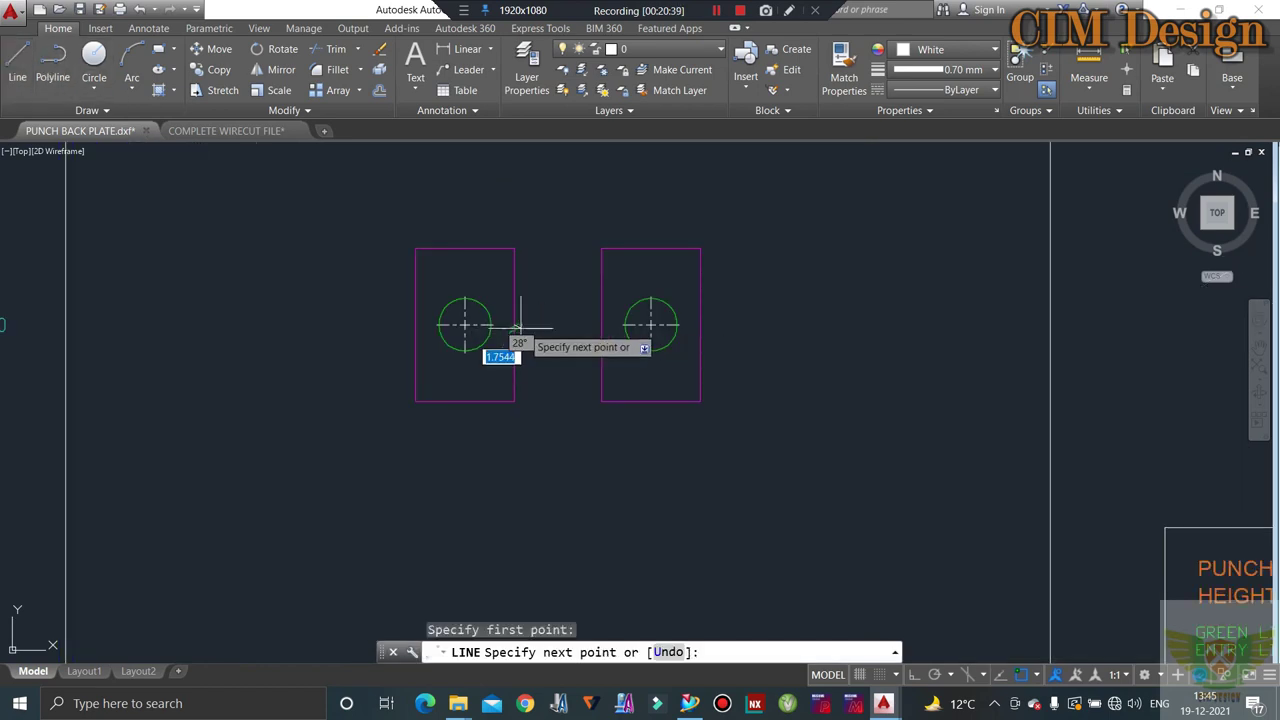
left_click(612, 326)
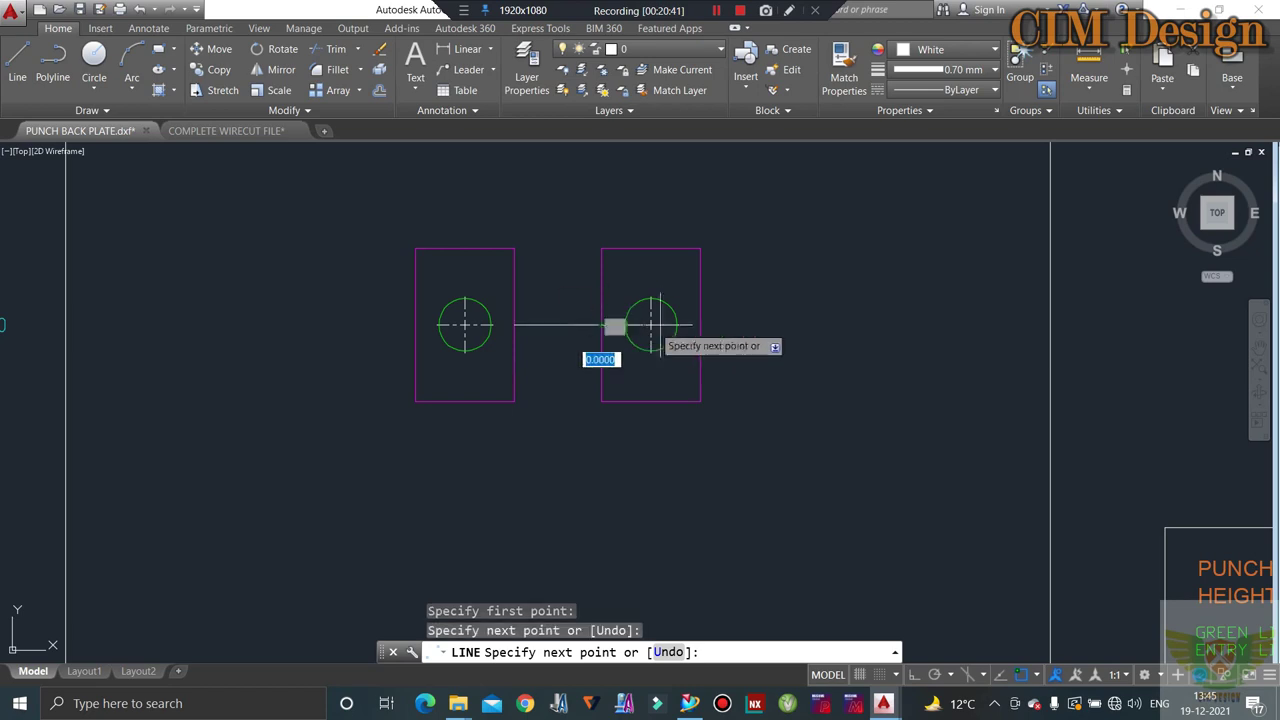
key("Escape")
key("Escape")
left_click(595, 295)
left_click(545, 365)
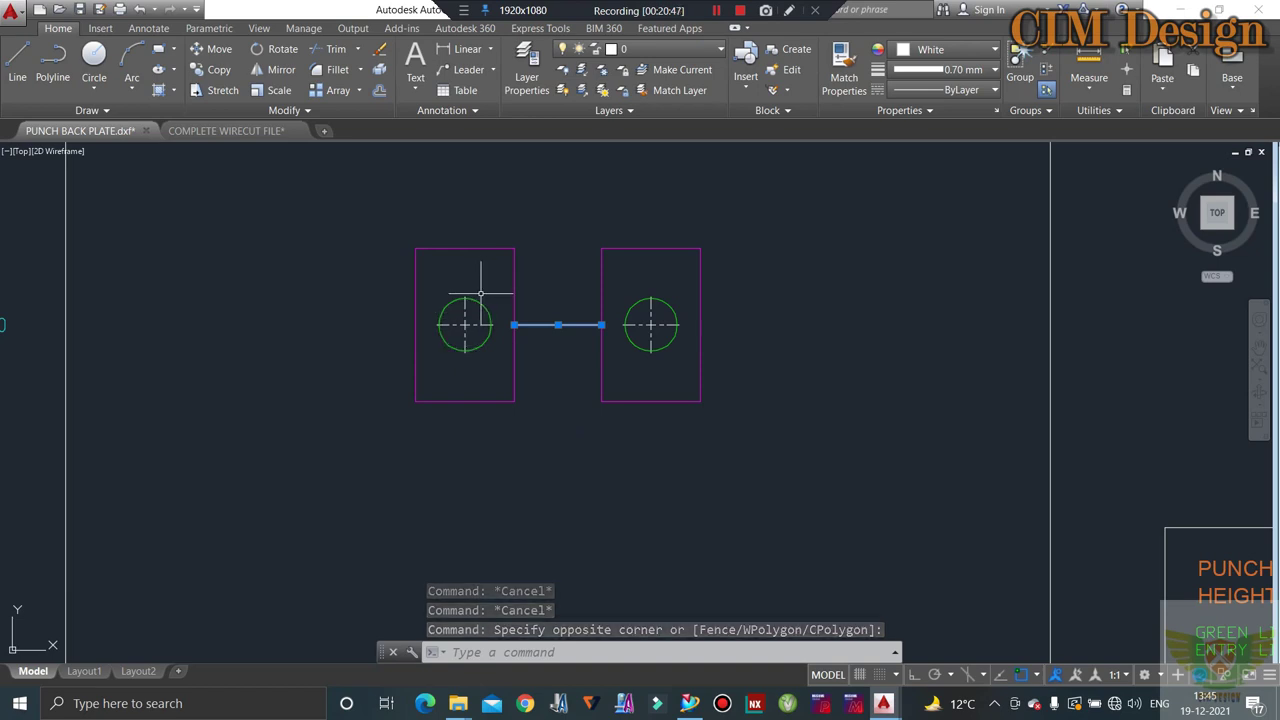
key("Escape")
key("Escape")
left_click(585, 318)
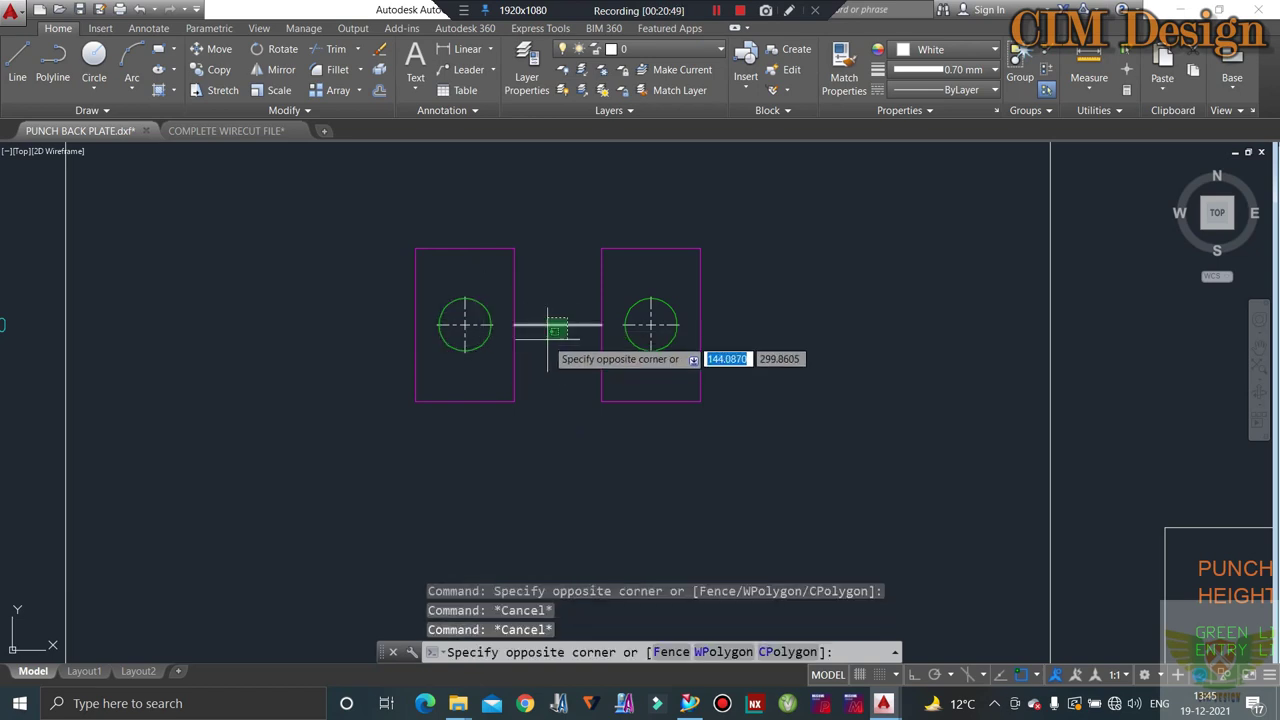
left_click(538, 351)
key("Delete")
scroll(543, 351, "down", 4)
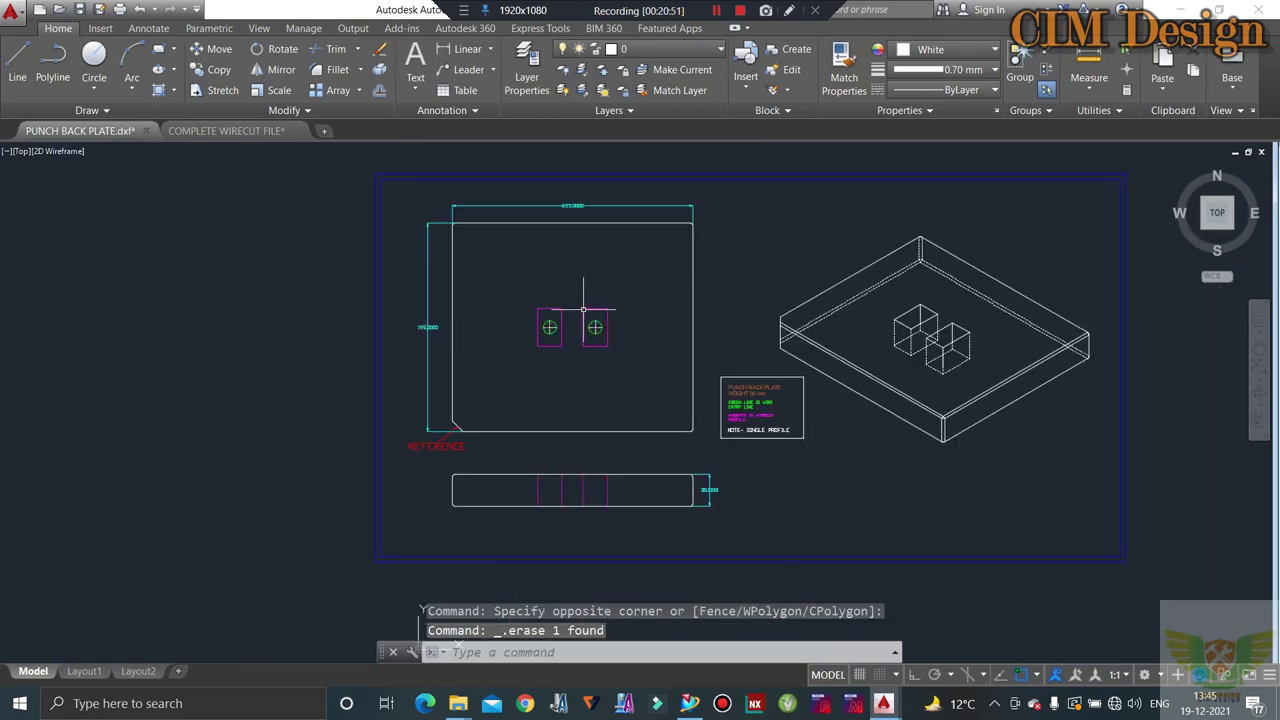
scroll(468, 300, "down", 2)
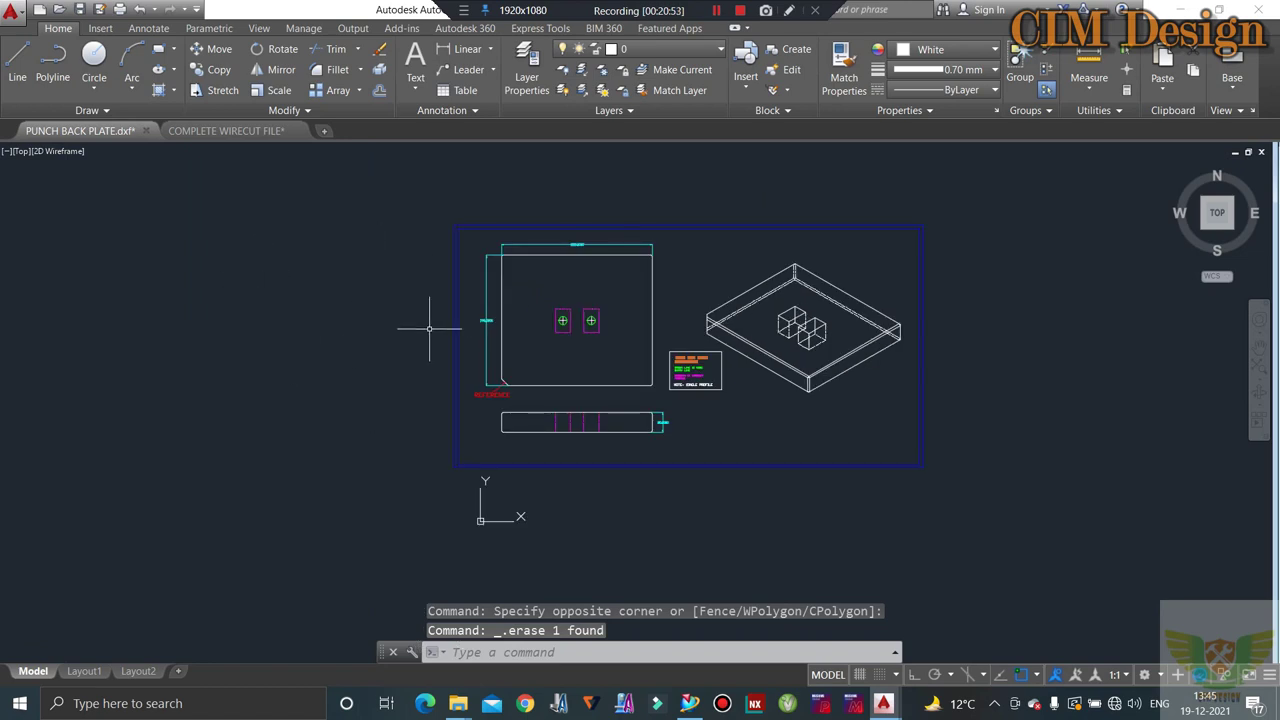
scroll(562, 320, "up", 5)
scroll(570, 305, "down", 3)
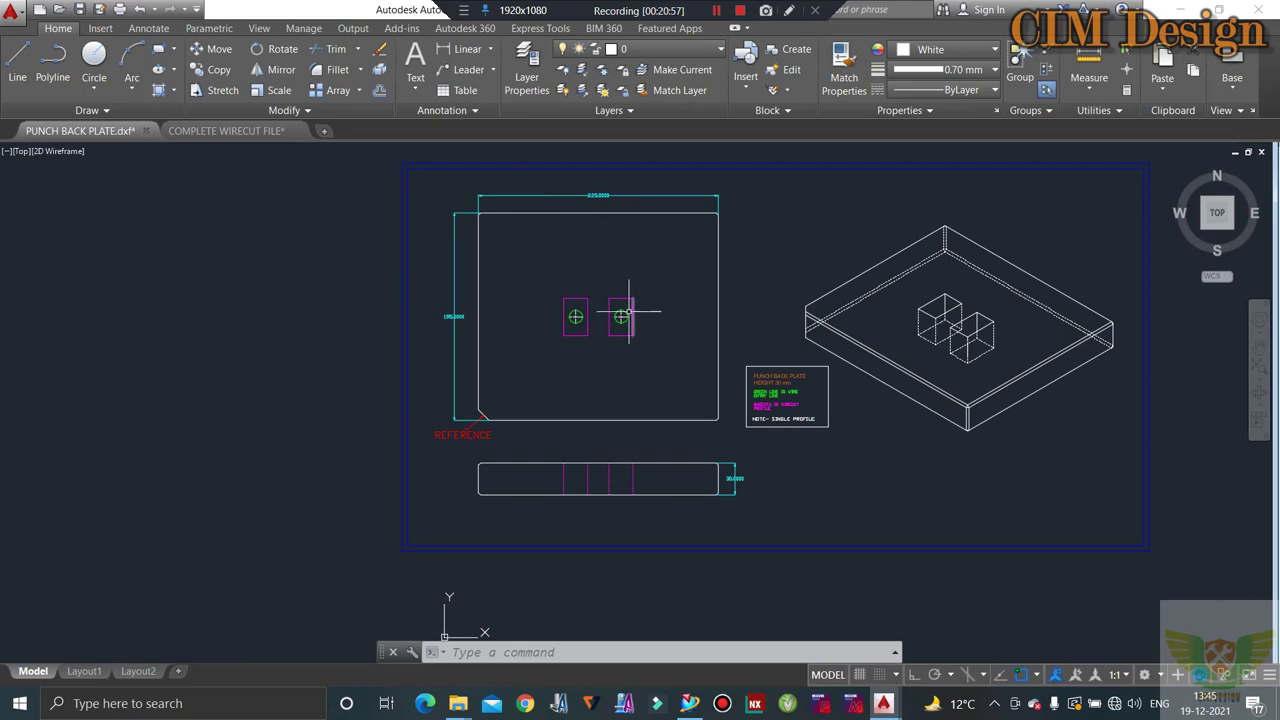
left_click(690, 703)
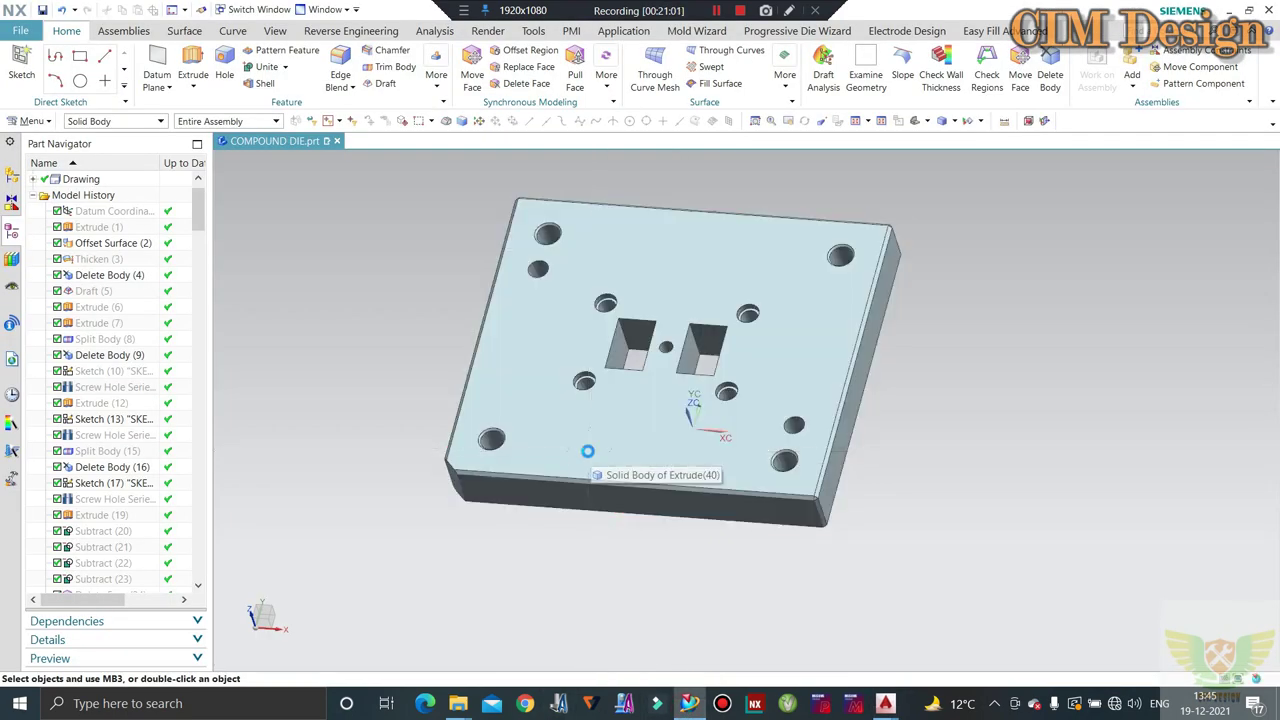
- Show the whole compound die assembly and hide its top plate
key("ctrl+shift+u")
key("ctrl+b")
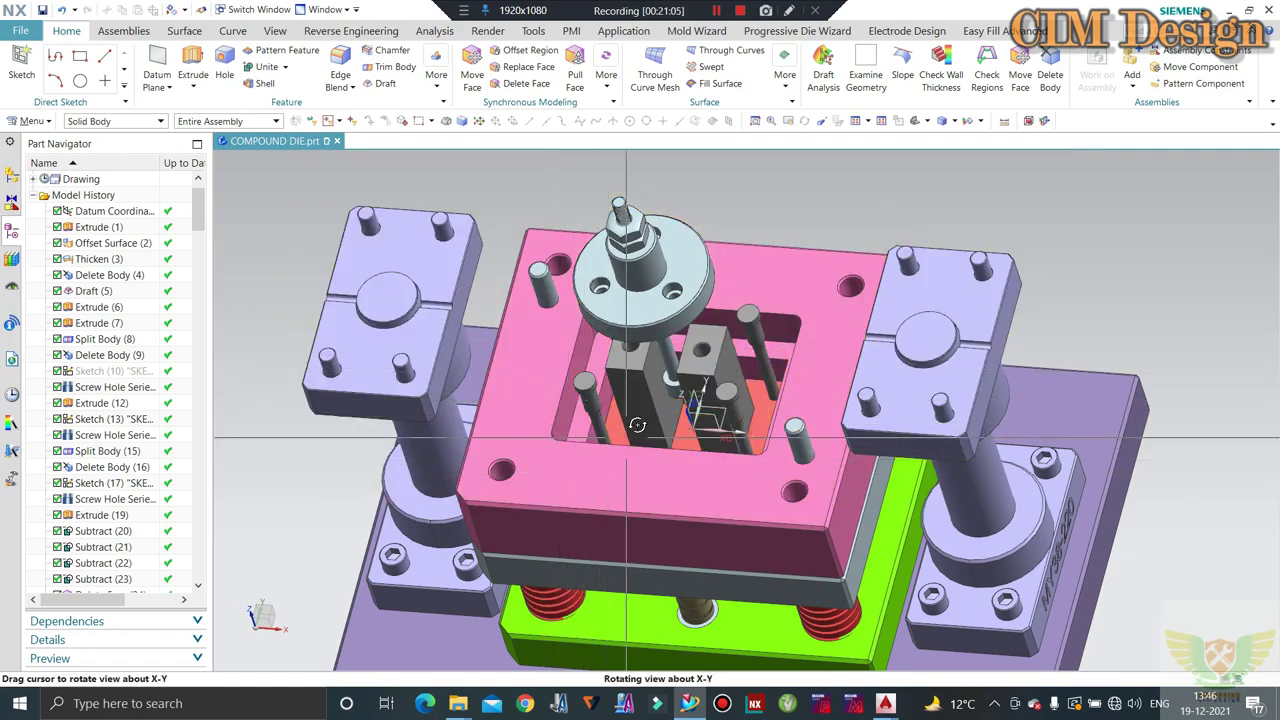
middle_click_drag(615, 460, 607, 426)
scroll(607, 426, "up", 3)
- Hide the pink stripper plate to expose the punches
left_click(600, 510)
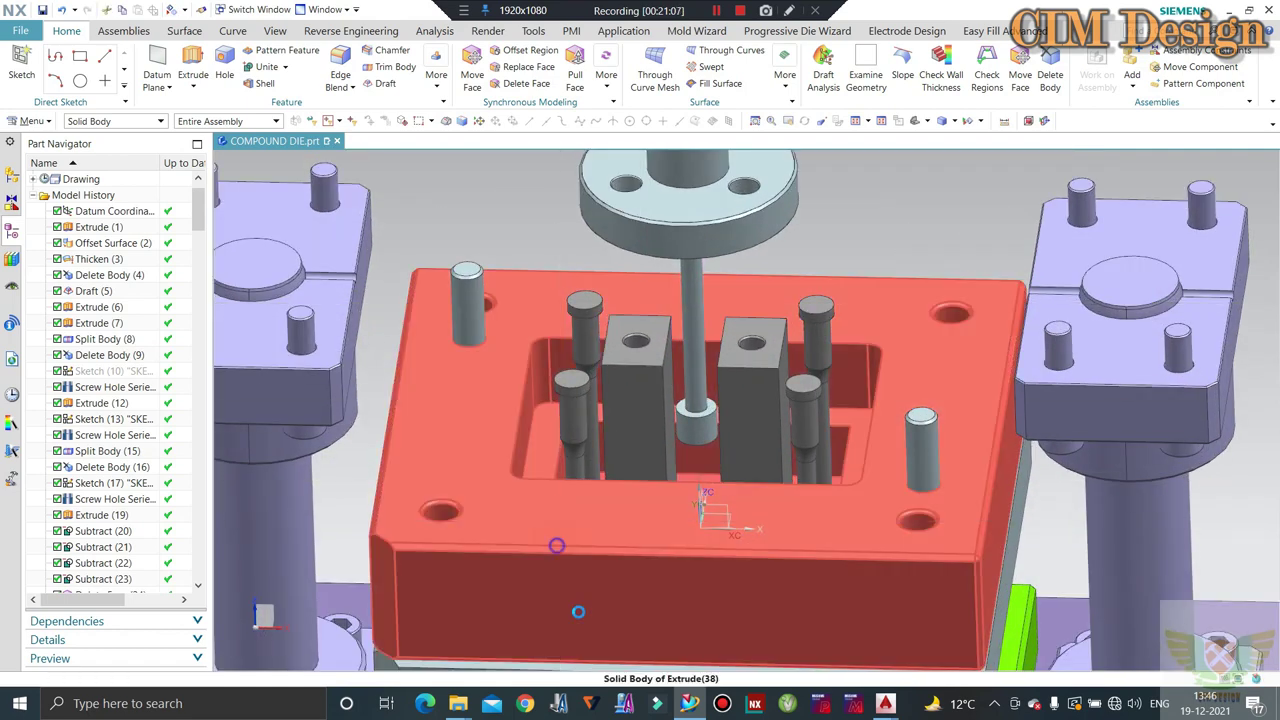
key("ctrl+b")
scroll(635, 370, "up", 3)
scroll(635, 370, "down", 3)
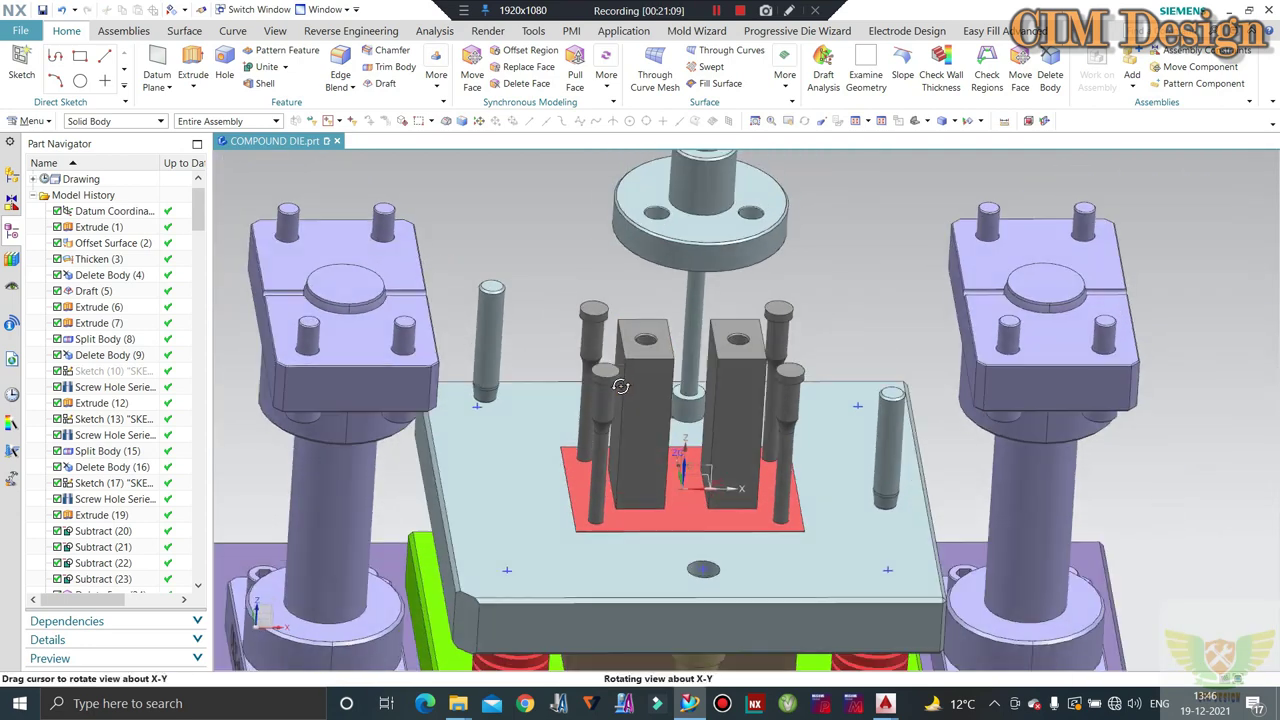
- Hide the centre guide rod and nut, leaving a slightly tilted top view of the die
middle_click_drag(635, 370, 687, 270)
left_click(687, 270)
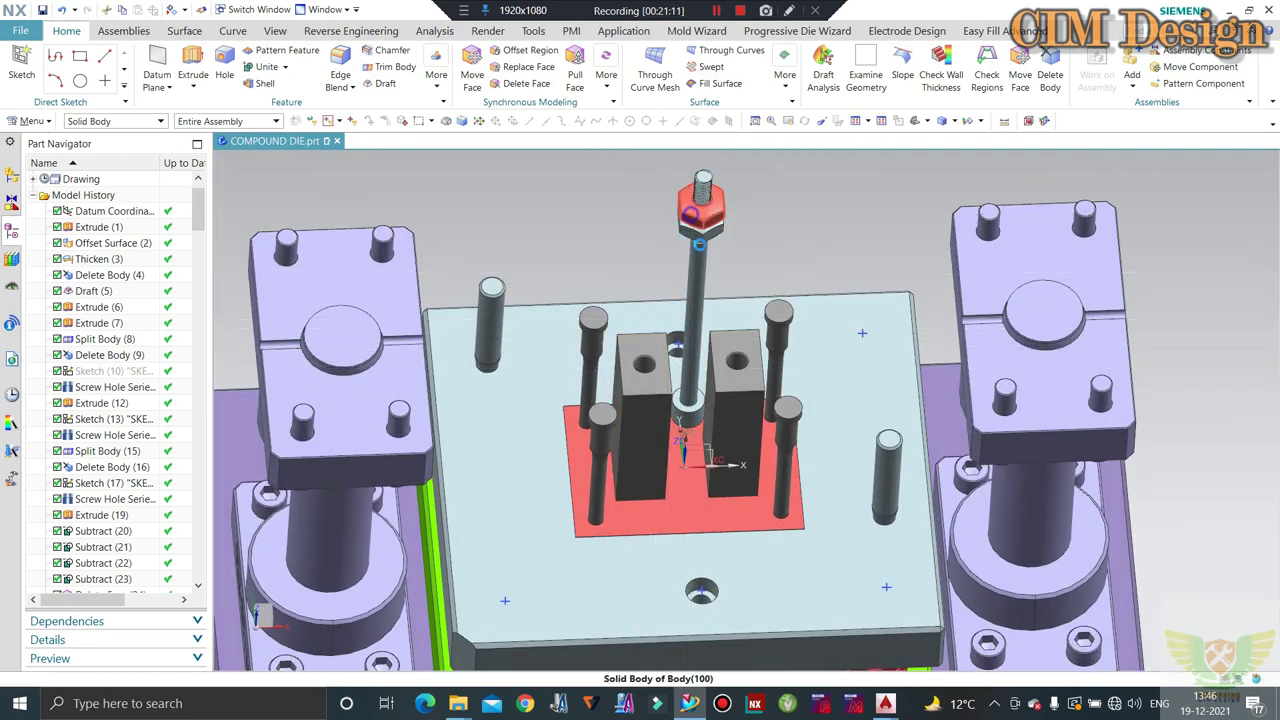
key("ctrl+b")
key("ctrl+alt+t")
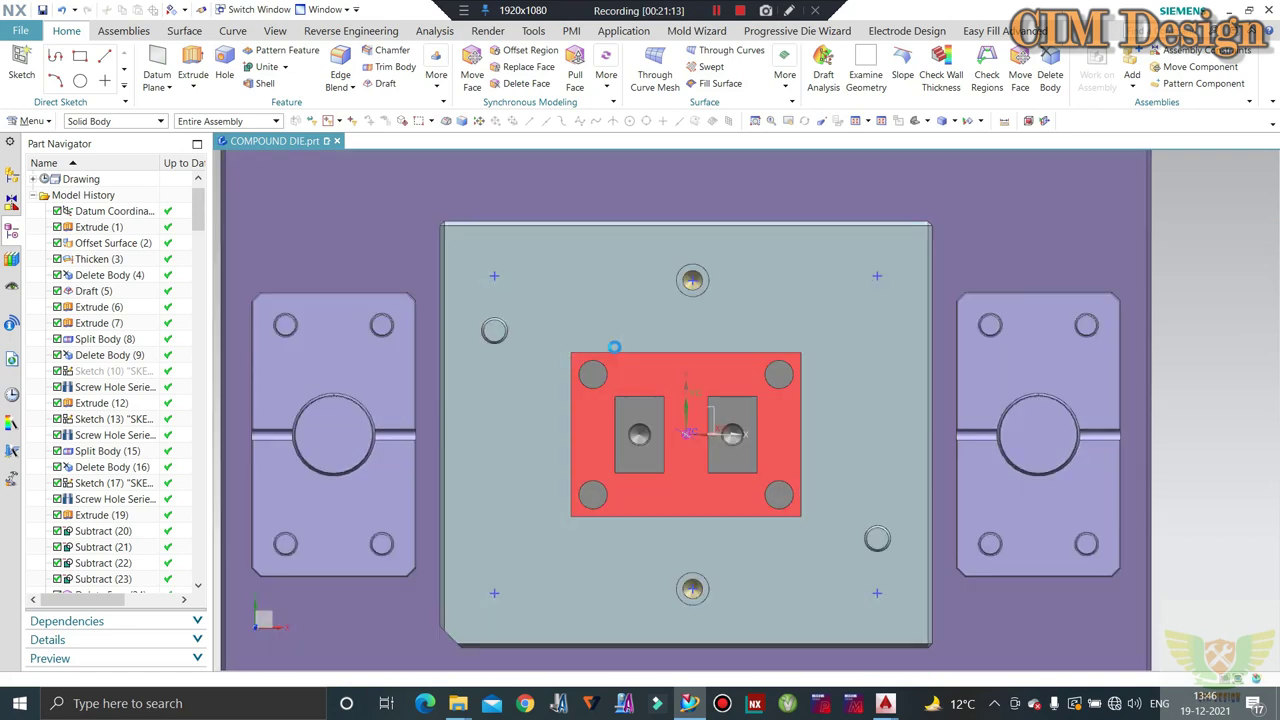
mouse_move(754, 340)
middle_mouse_down()
mouse_move(700, 425)
mouse_move(595, 478)
middle_mouse_up()
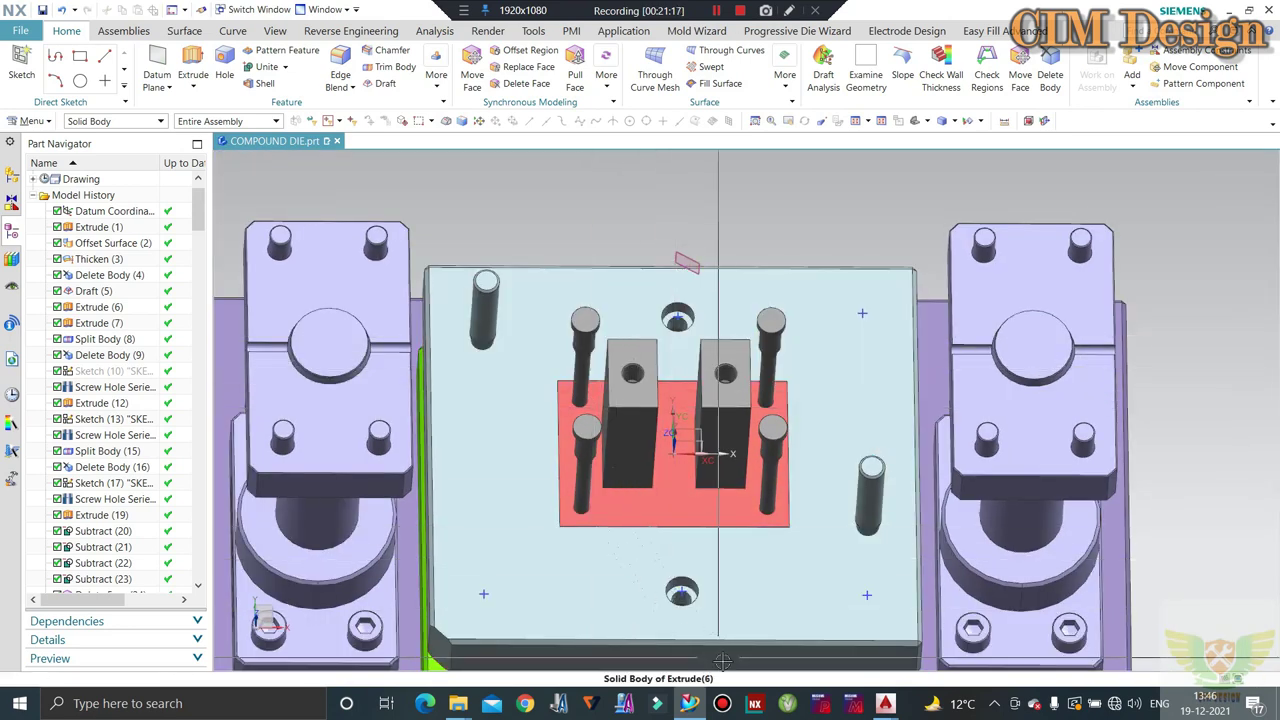
mouse_move(884, 703)
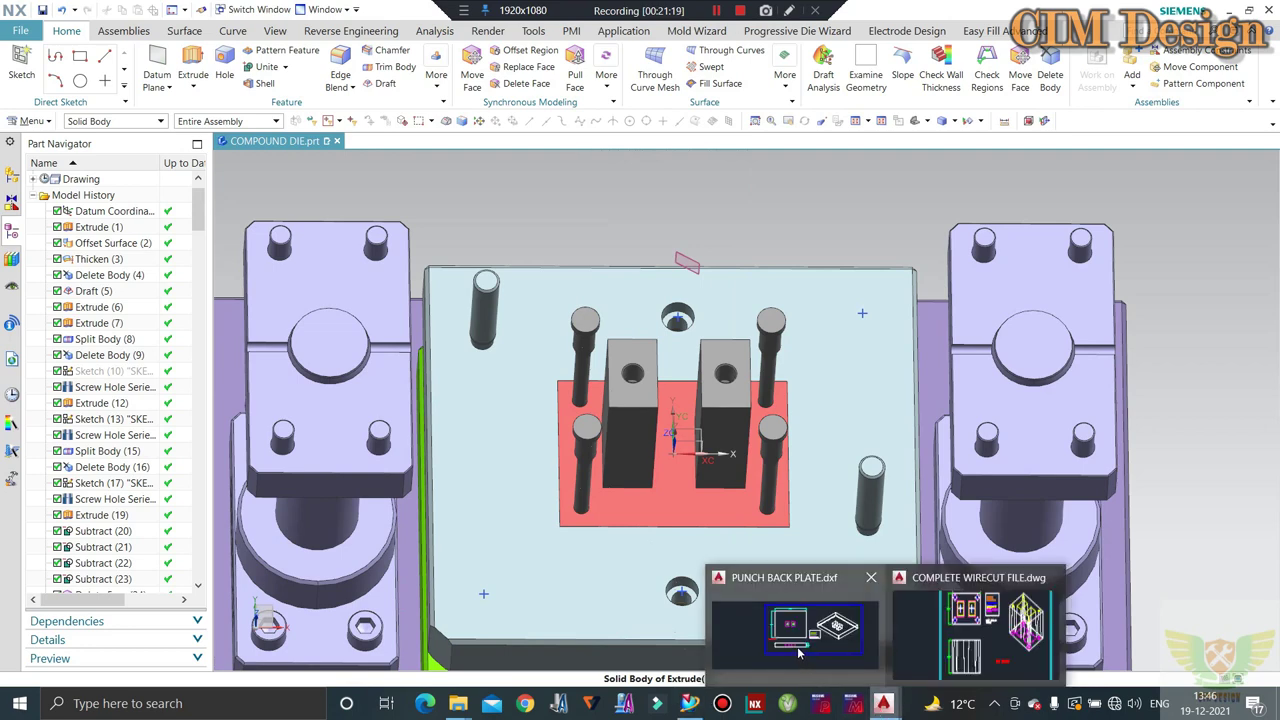
- Return to PUNCH BACK PLATE.dxf in AutoCAD and zoom in and out on the bordered drawing
left_click(805, 640)
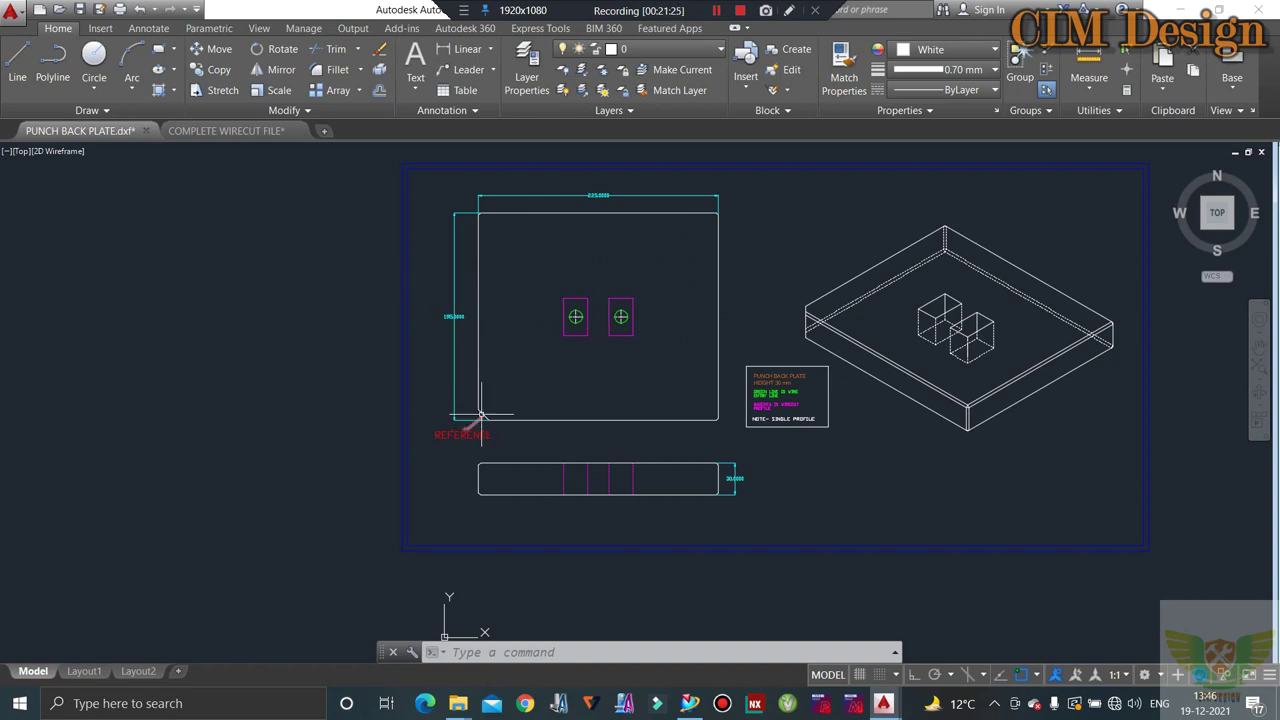
scroll(465, 420, "up", 2)
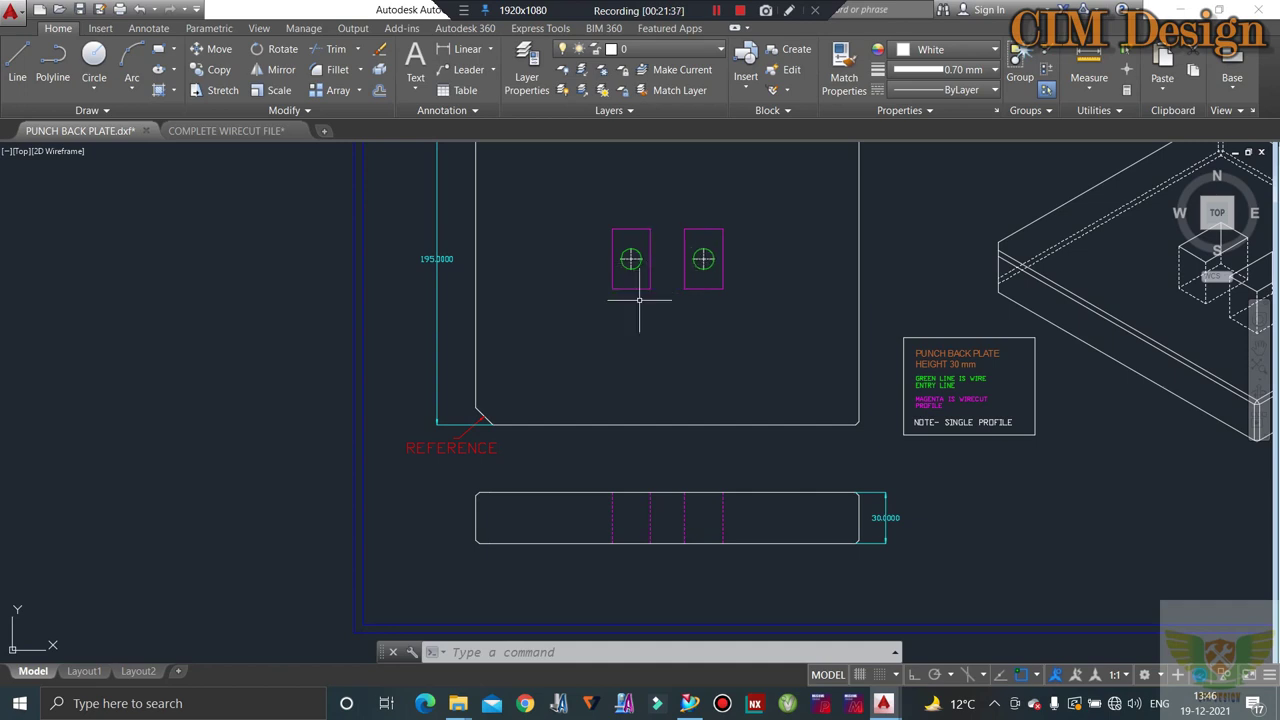
scroll(617, 300, "down", 4)
scroll(800, 290, "up", 2)
scroll(850, 300, "down", 2)
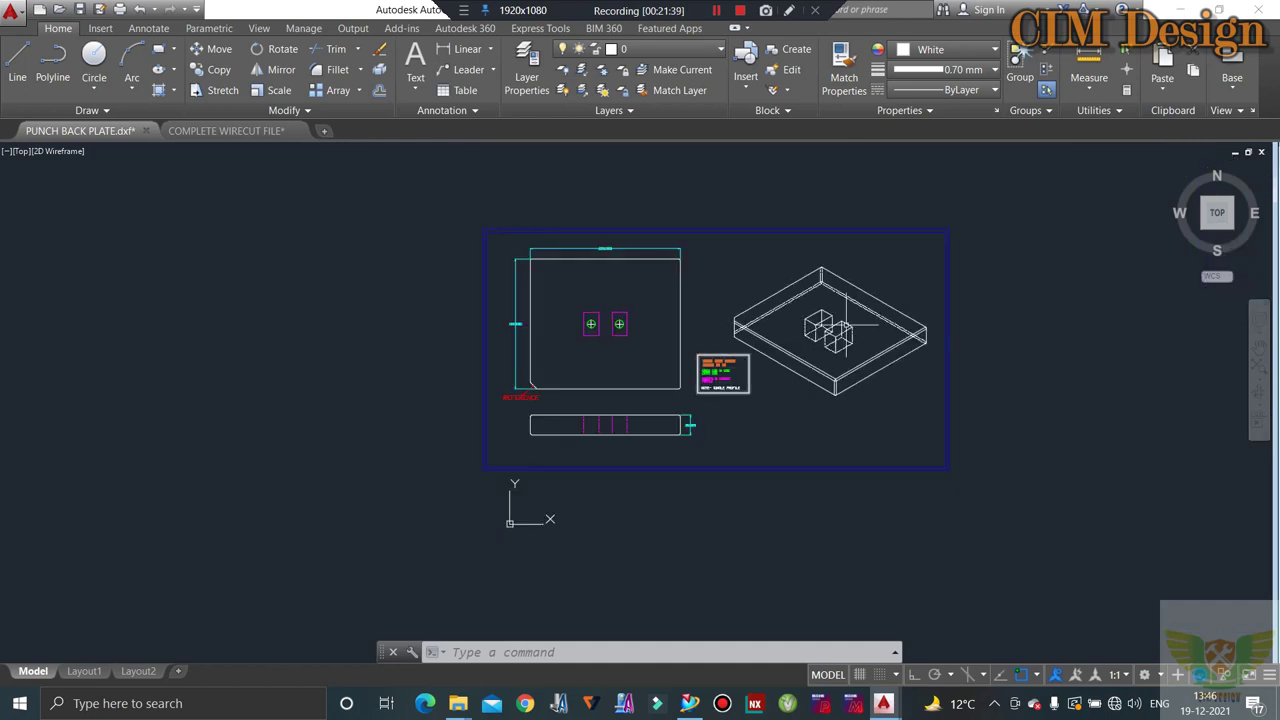
scroll(889, 319, "up", 2)
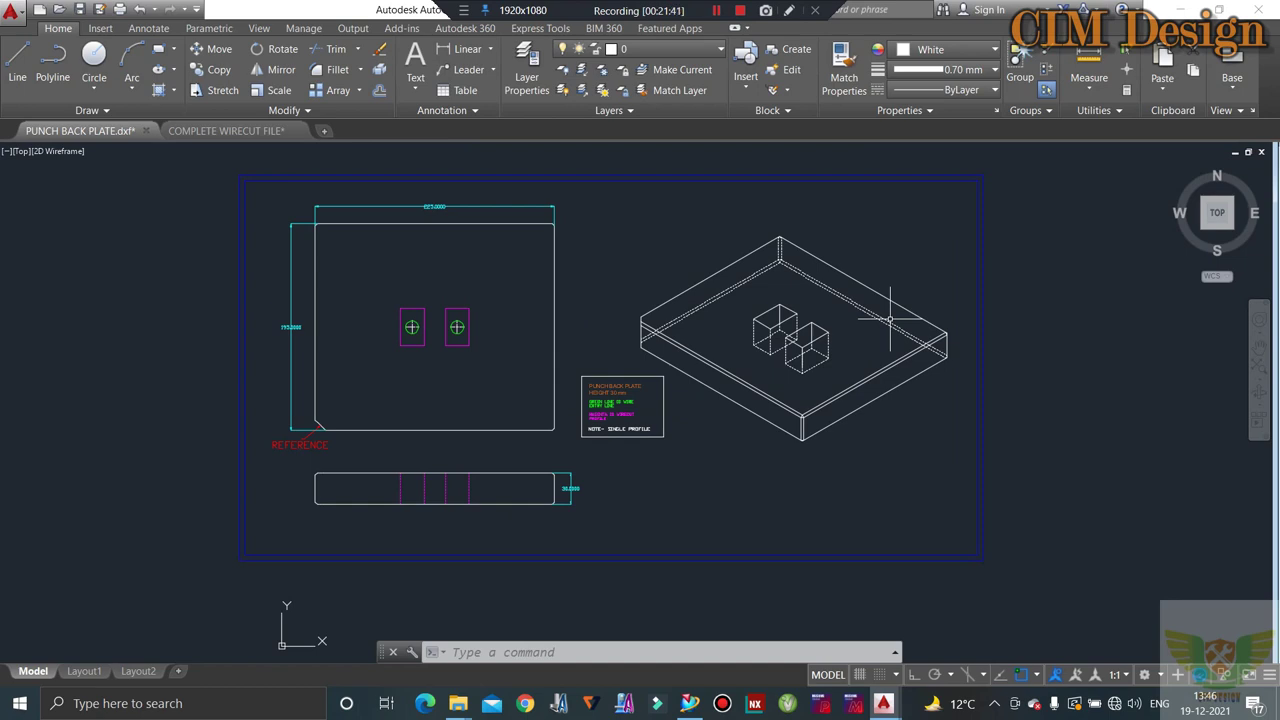